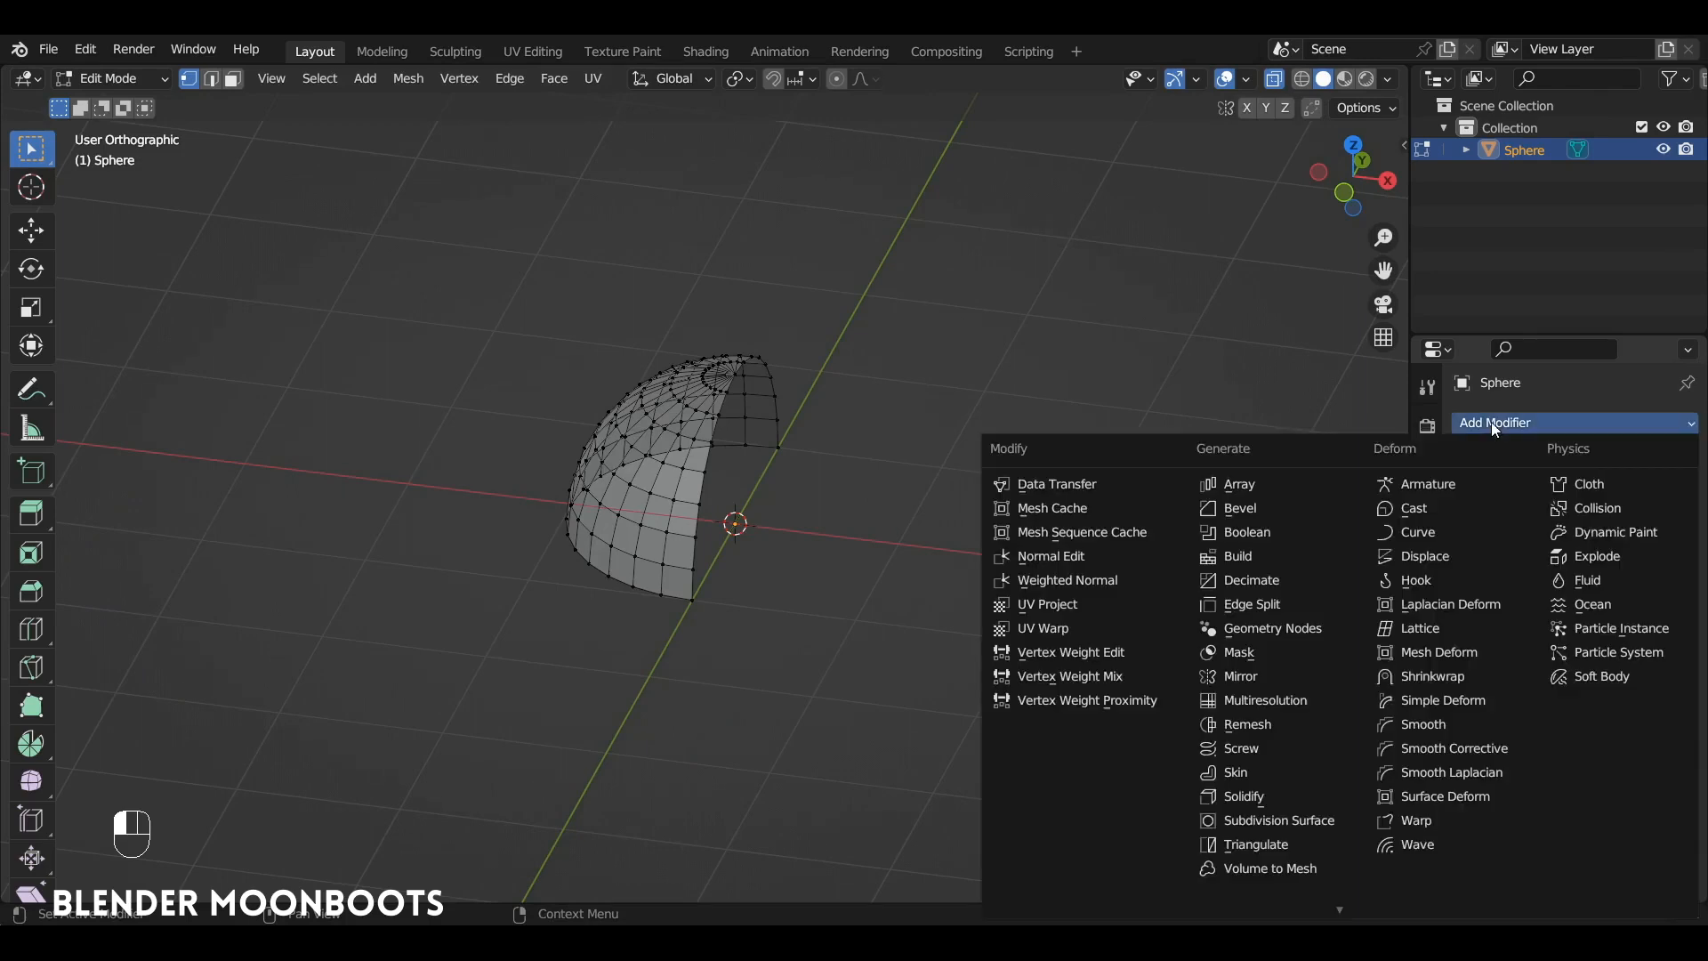
Add a Mirror modifier to the sphere section, mirroring across X and Z with Clipping enabled
click(1310, 673)
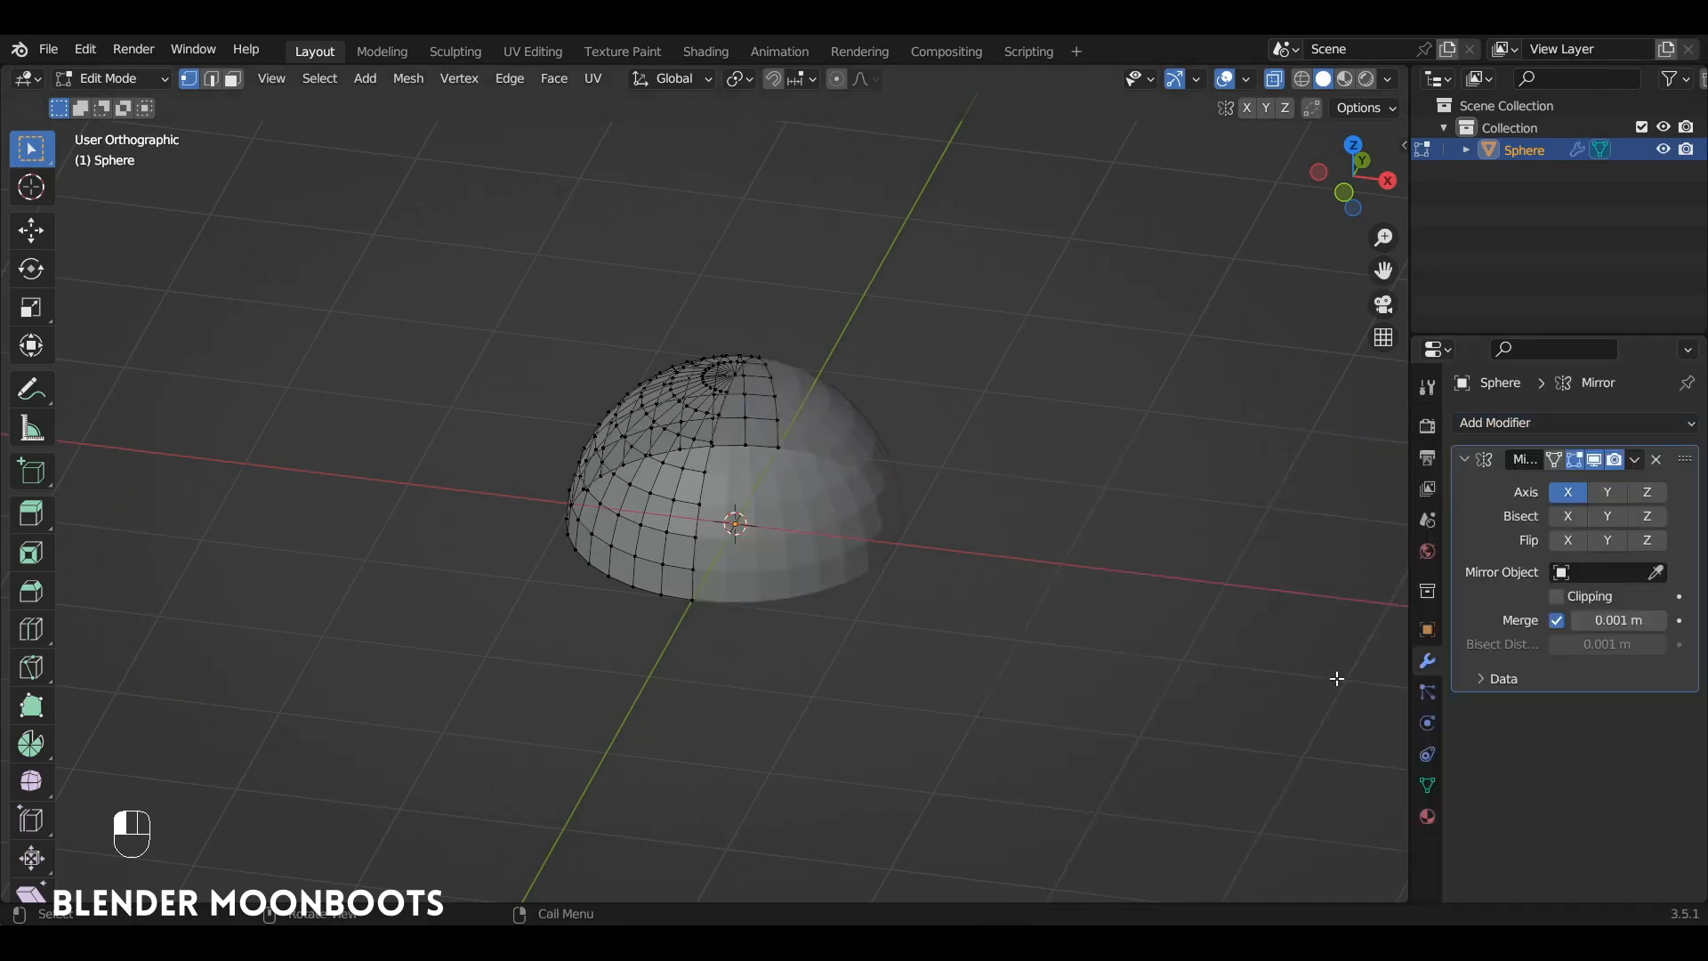
click(1648, 495)
alt+middle_drag(890, 431, 1053, 438)
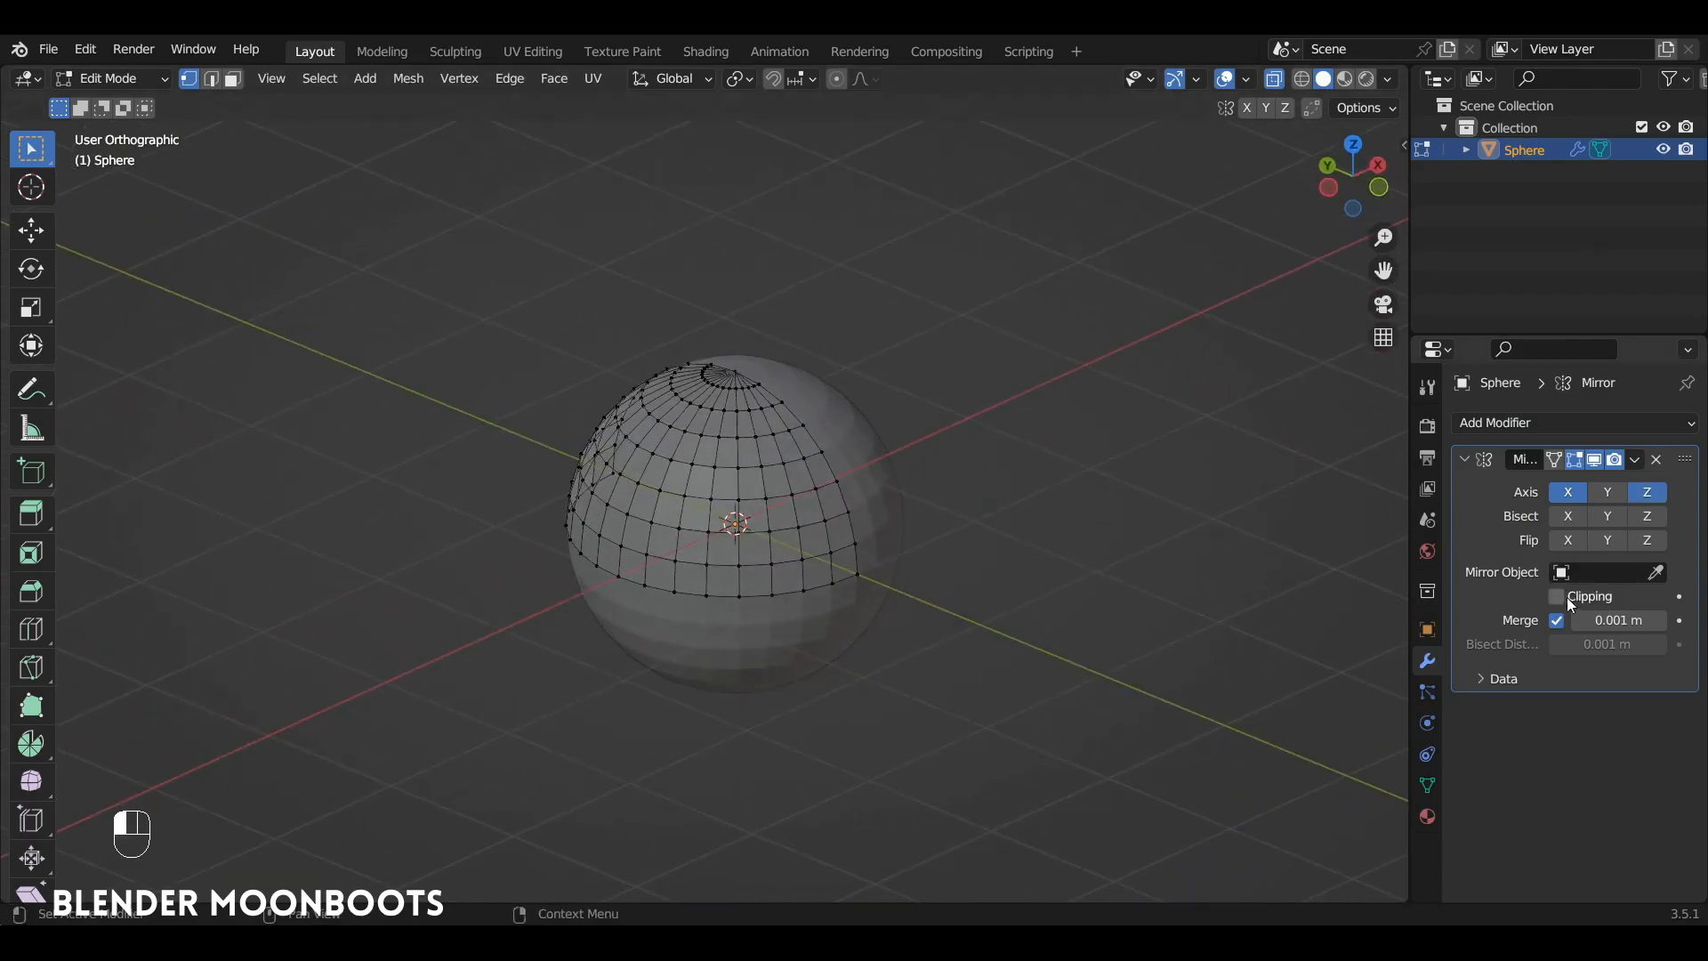
mouse_move(810, 525)
alt+middle_down()
mouse_move(840, 515)
mouse_move(826, 543)
alt+middle_up()
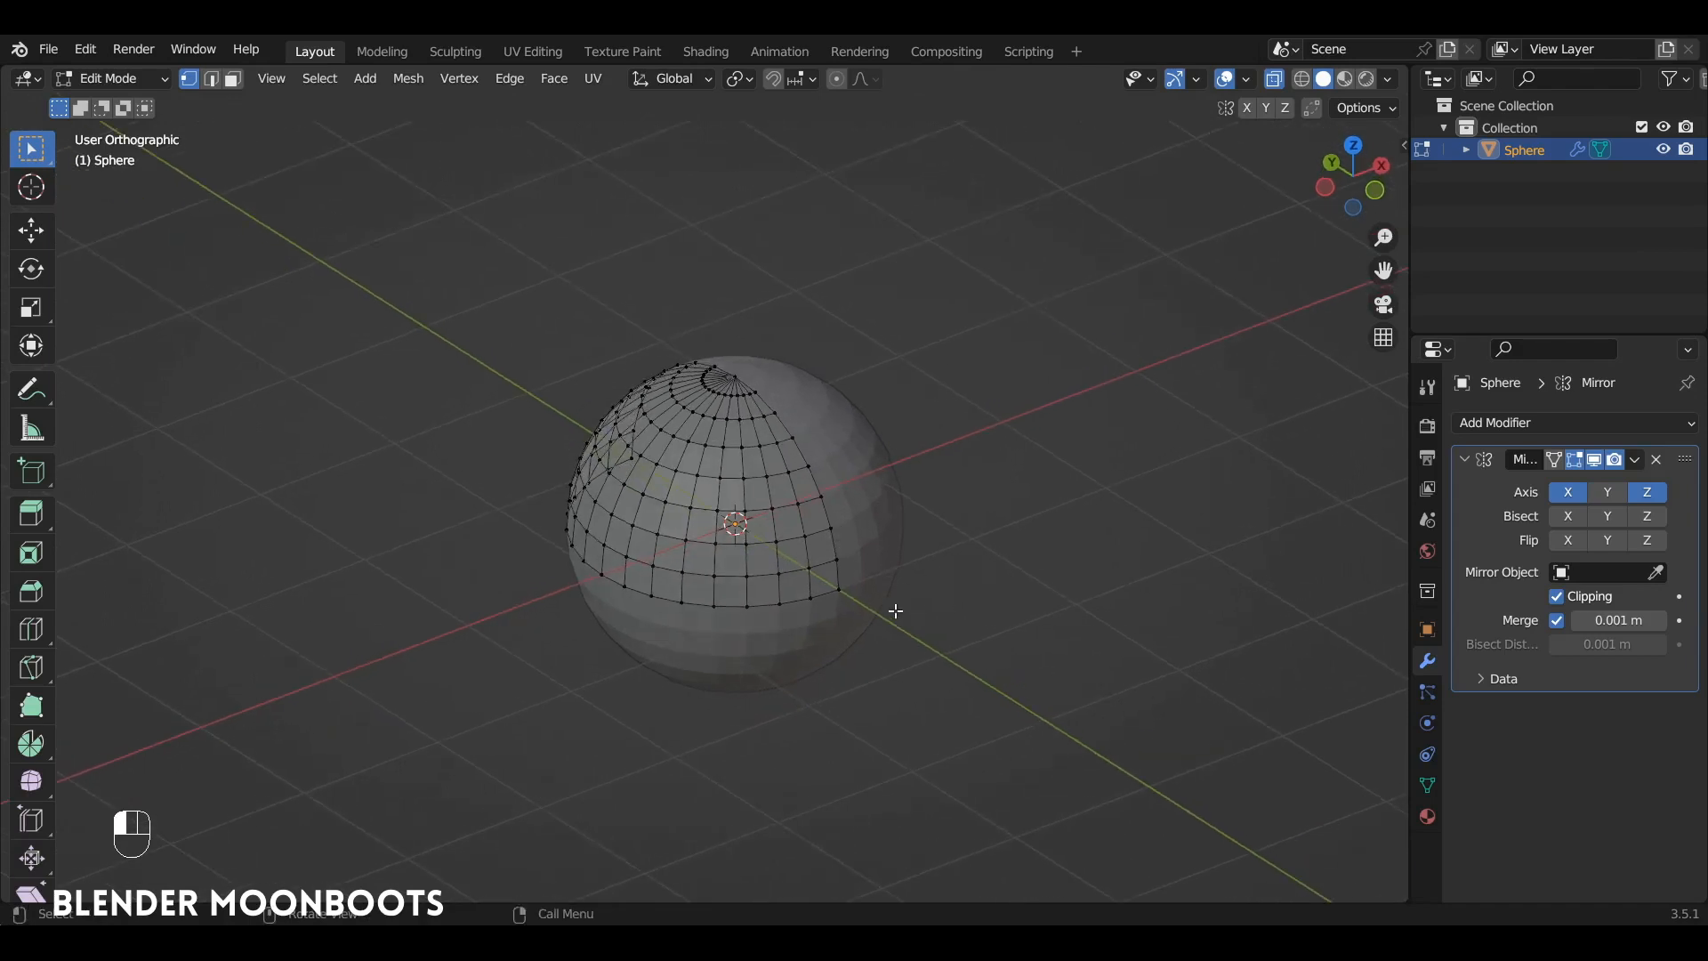
Extrude the three lowest faces beside the front centre line outward along the Y axis by a bit over 0.8 m
key(3)
click(763, 558)
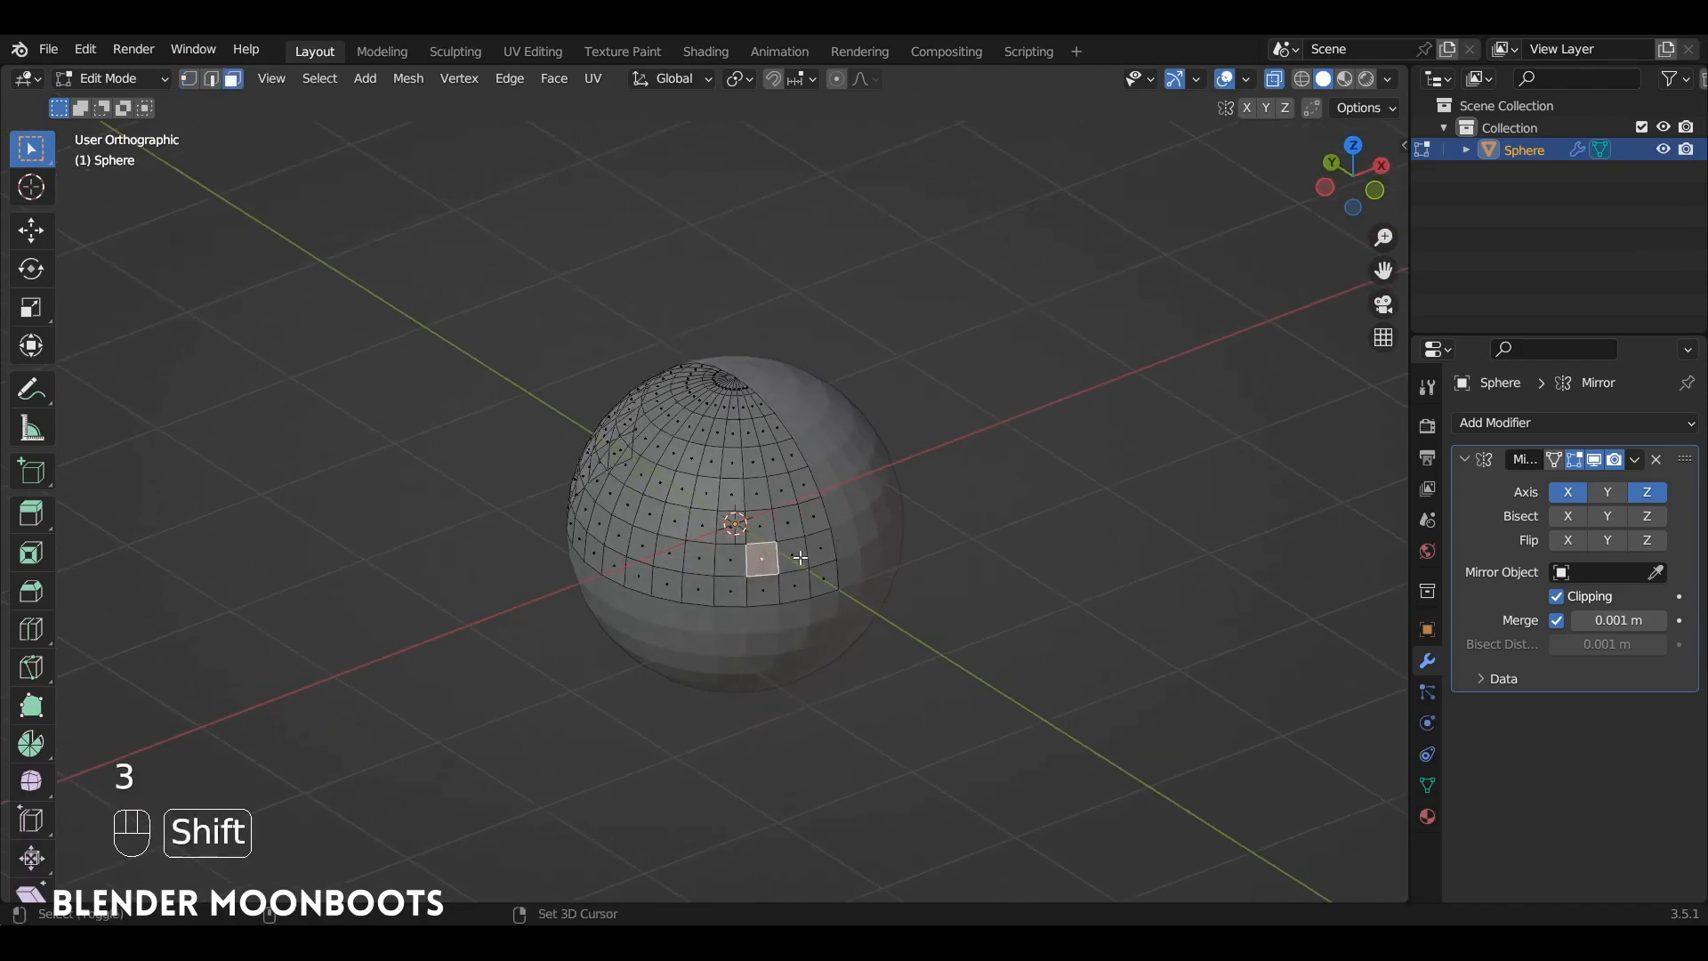
shift+click(790, 553)
shift+click(820, 546)
key(alt+z)
shift+click(824, 581)
shift+click(793, 585)
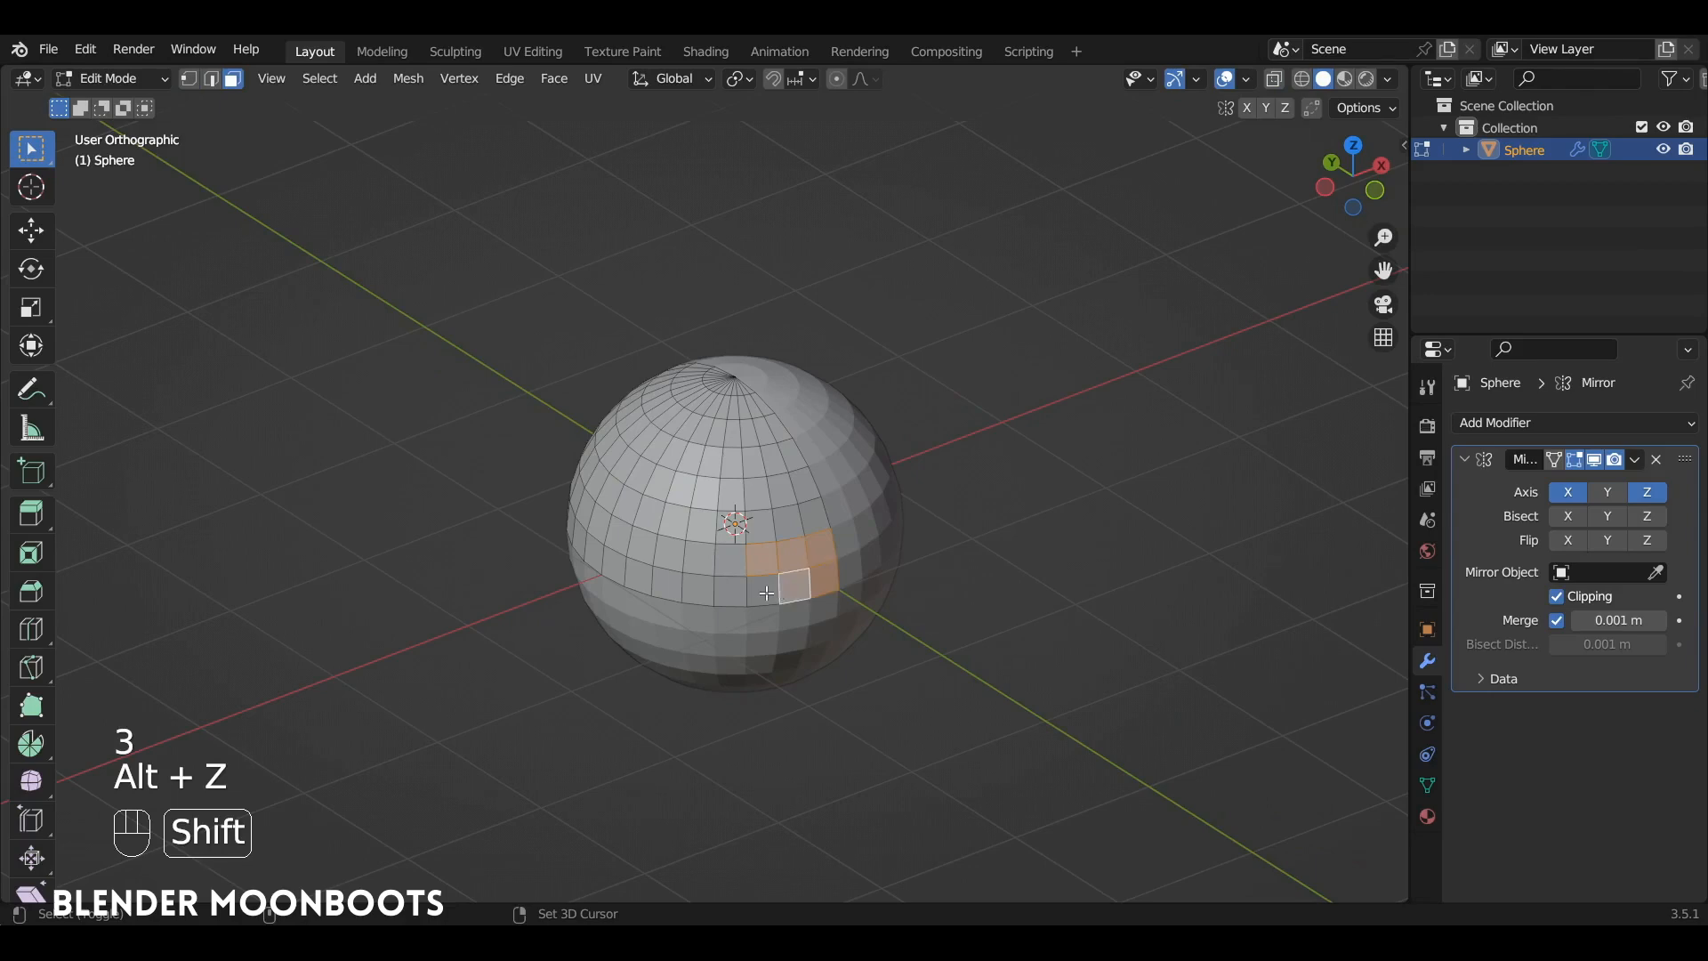
shift+click(763, 588)
middle_drag(763, 589, 795, 493)
shift+click(797, 552)
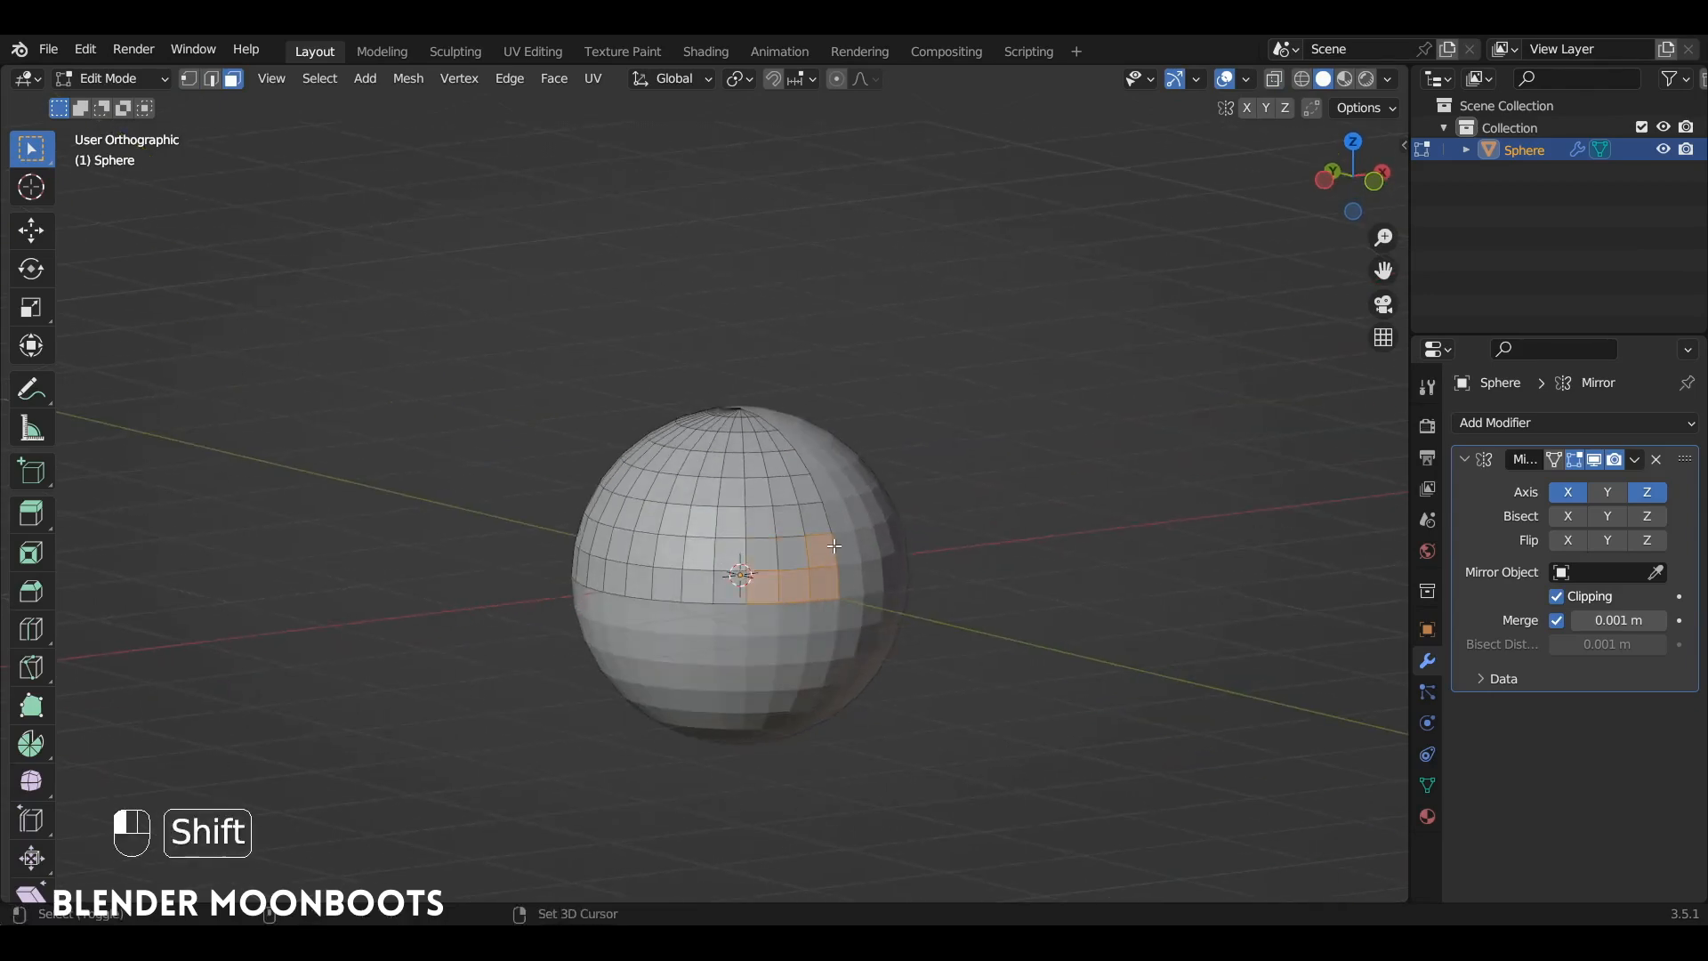
shift+click(823, 551)
alt+drag(847, 568, 868, 644)
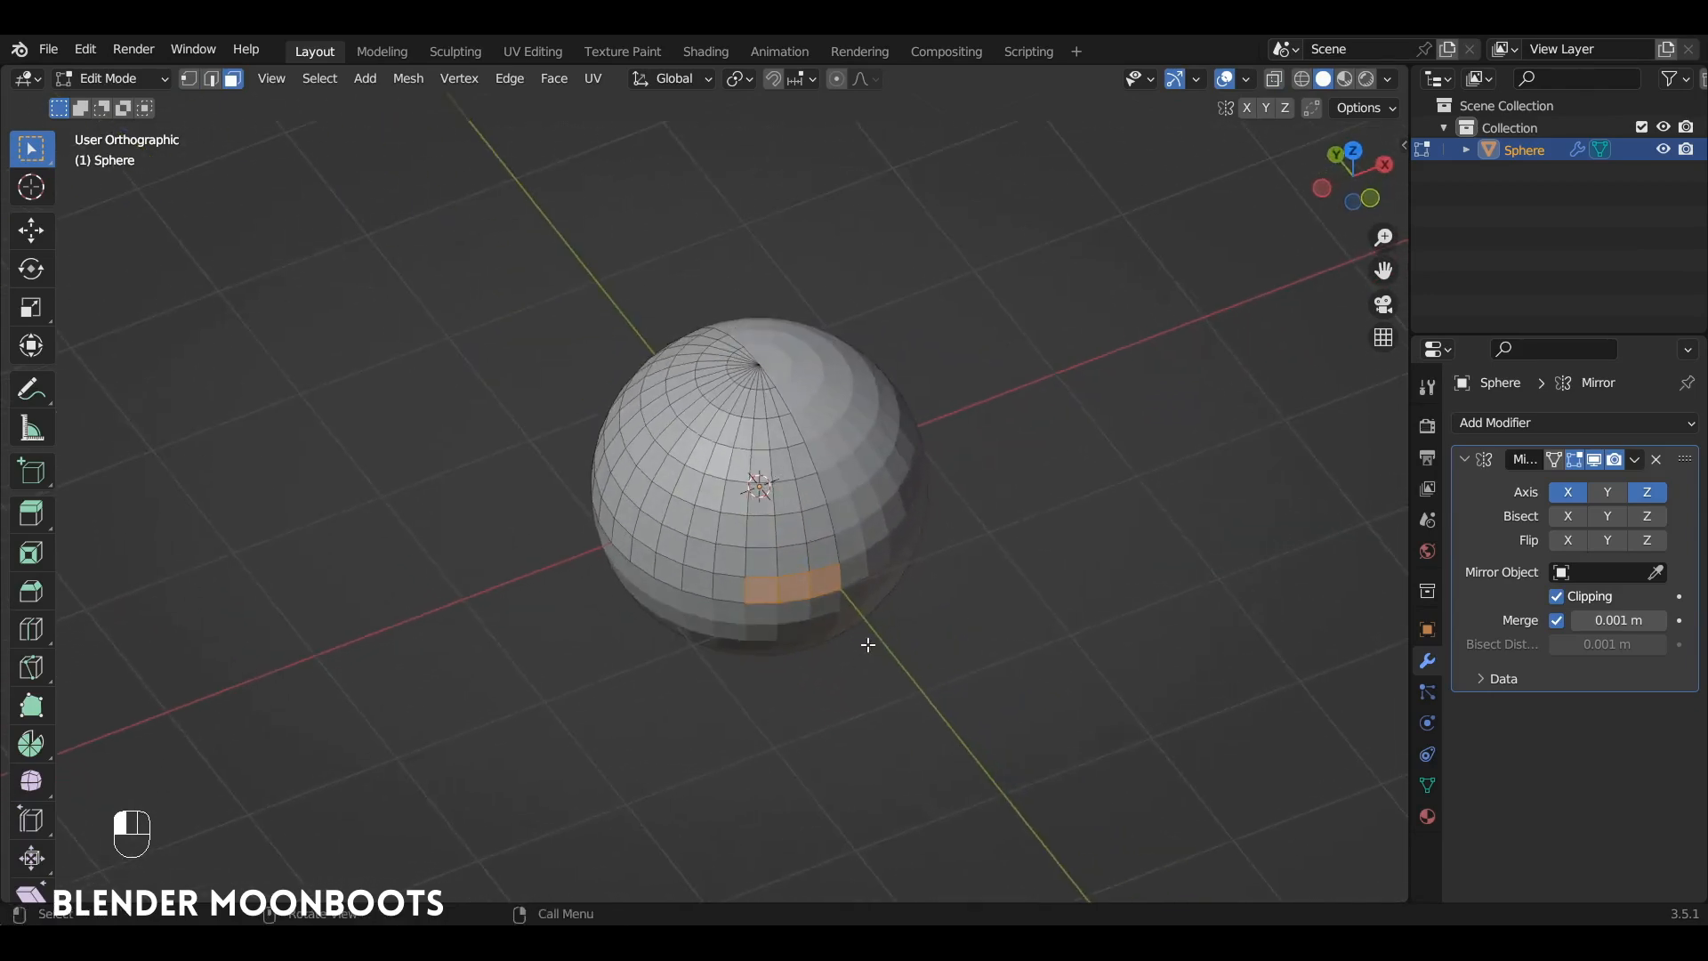
key(e)
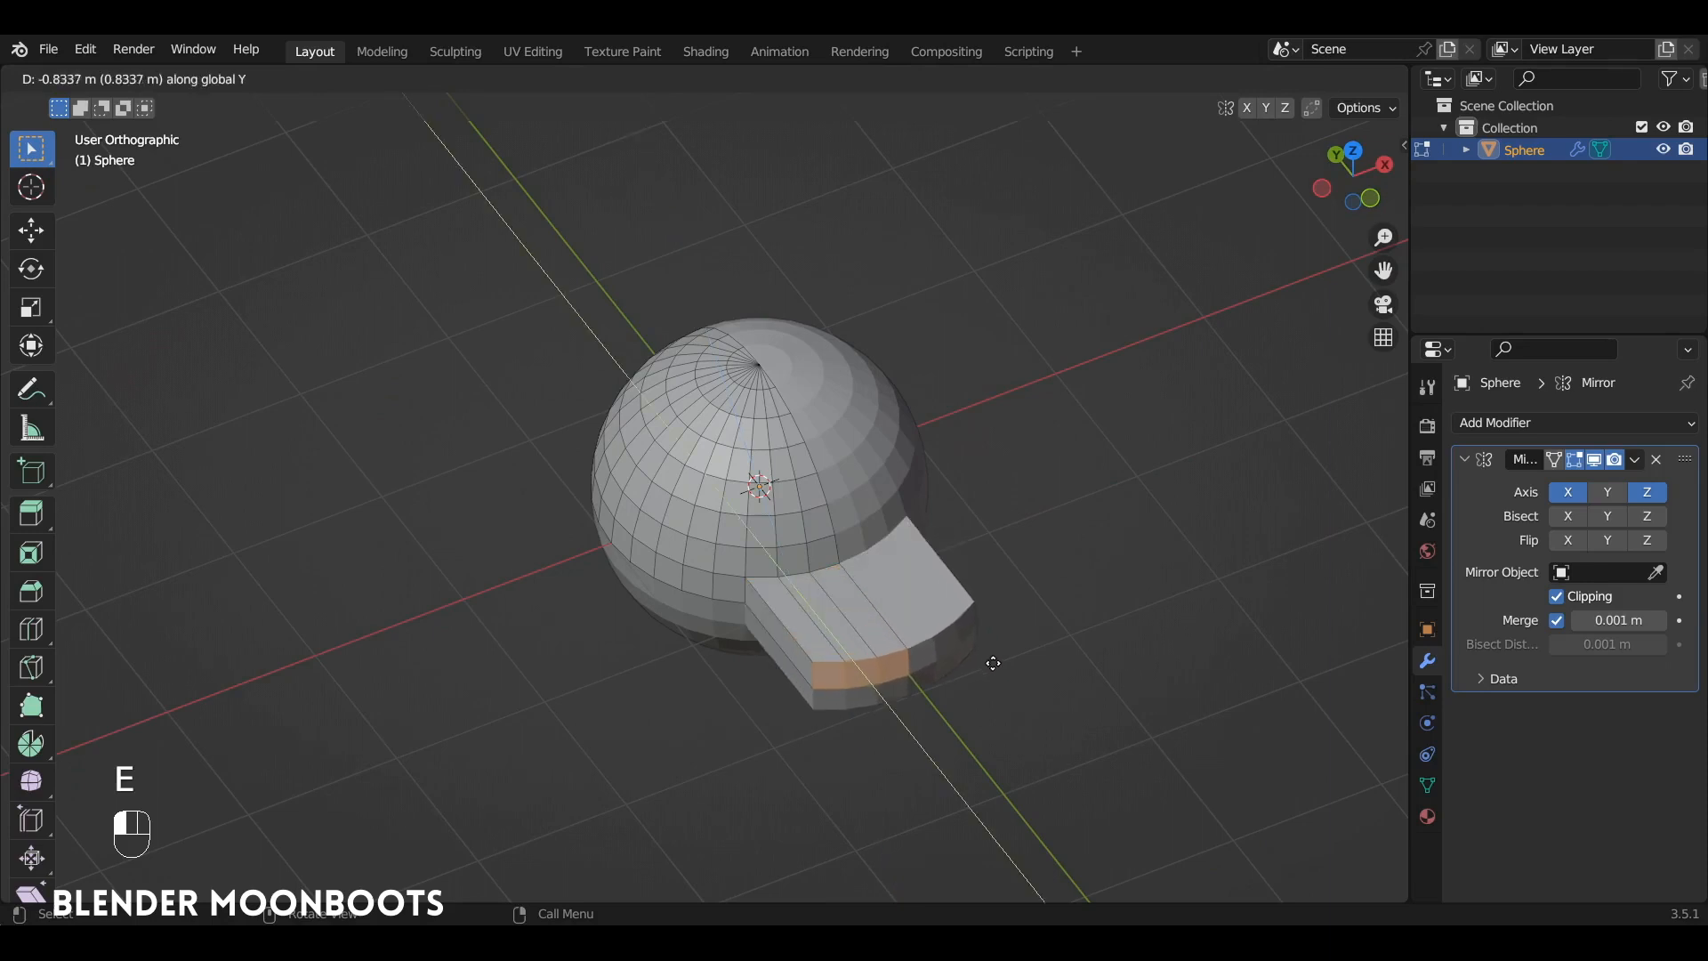
click(1020, 660)
Flatten the extruded front faces by scaling them to 0 along Y
key(s)
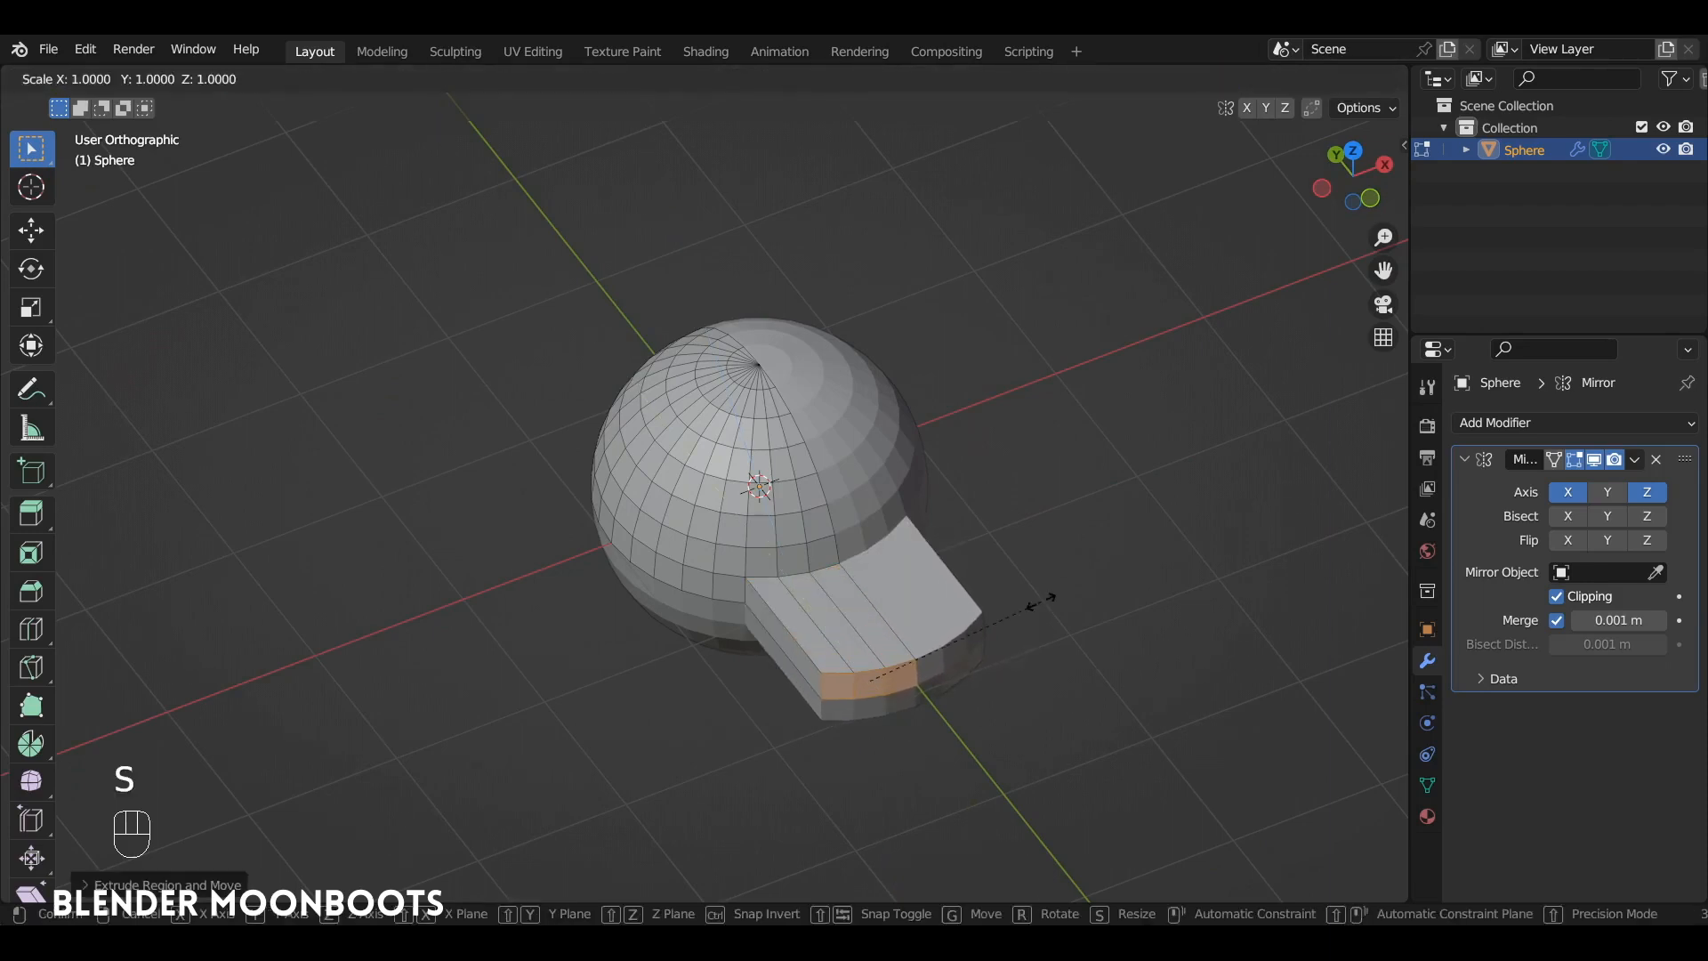
key(y)
key(0)
click(1041, 602)
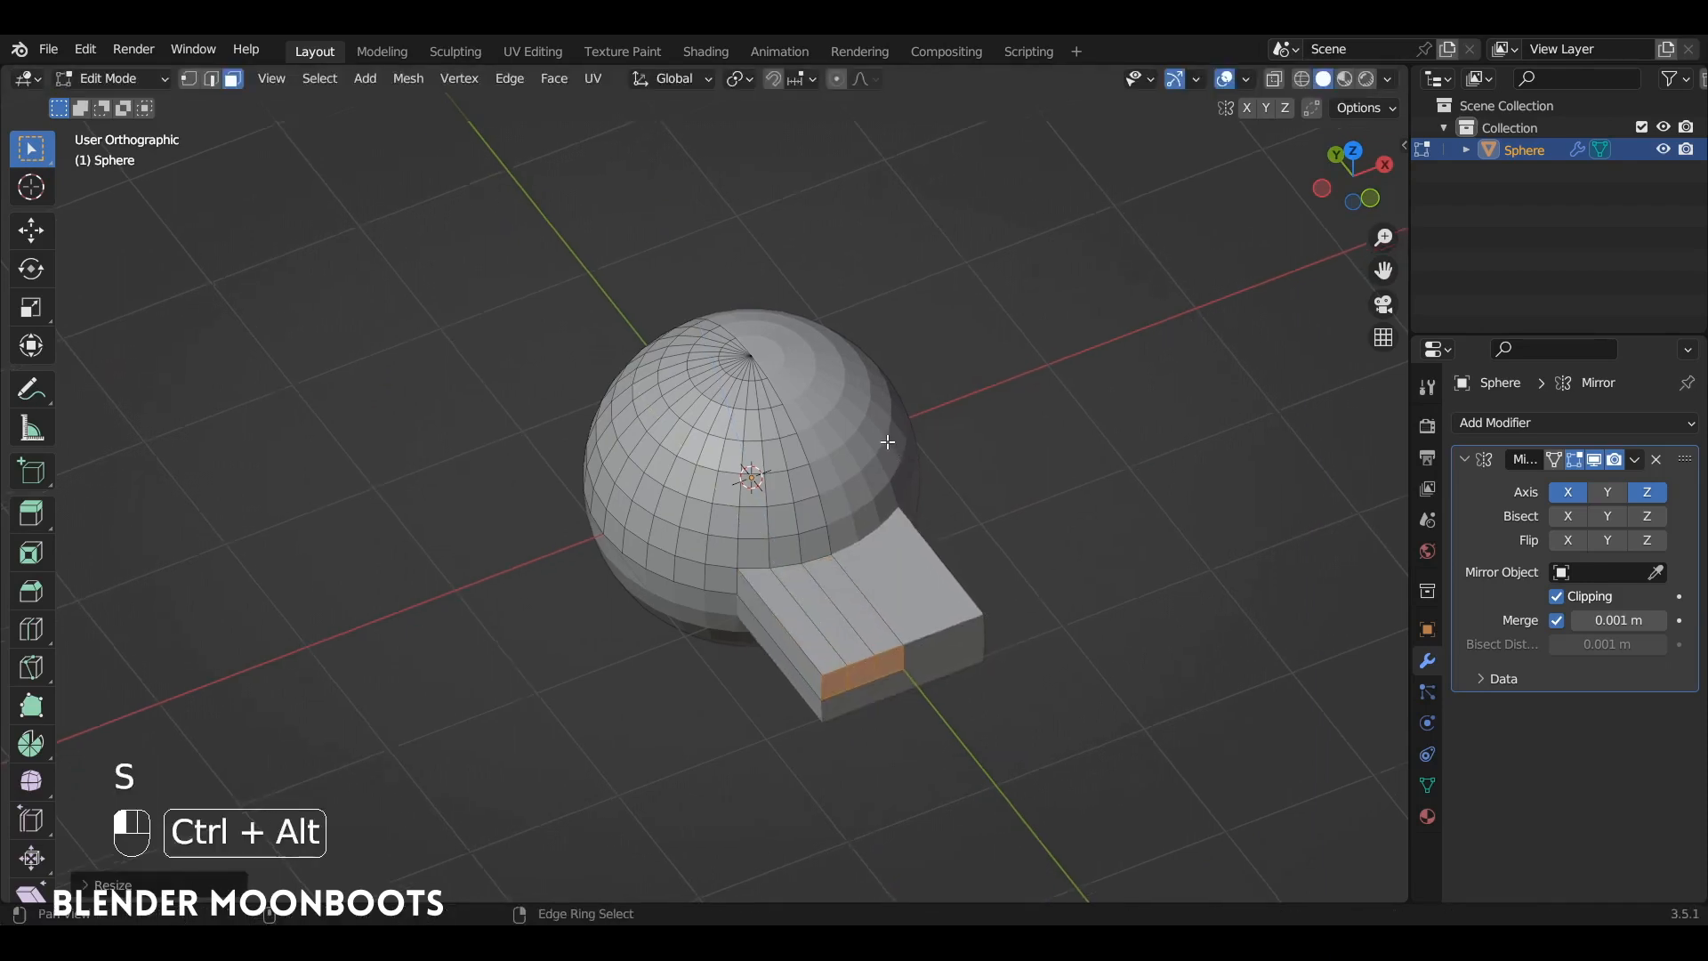
Straighten the vertical edge at the extruded block's outer front corner by scaling its two vertices together
scroll(1042, 602, up, 8)
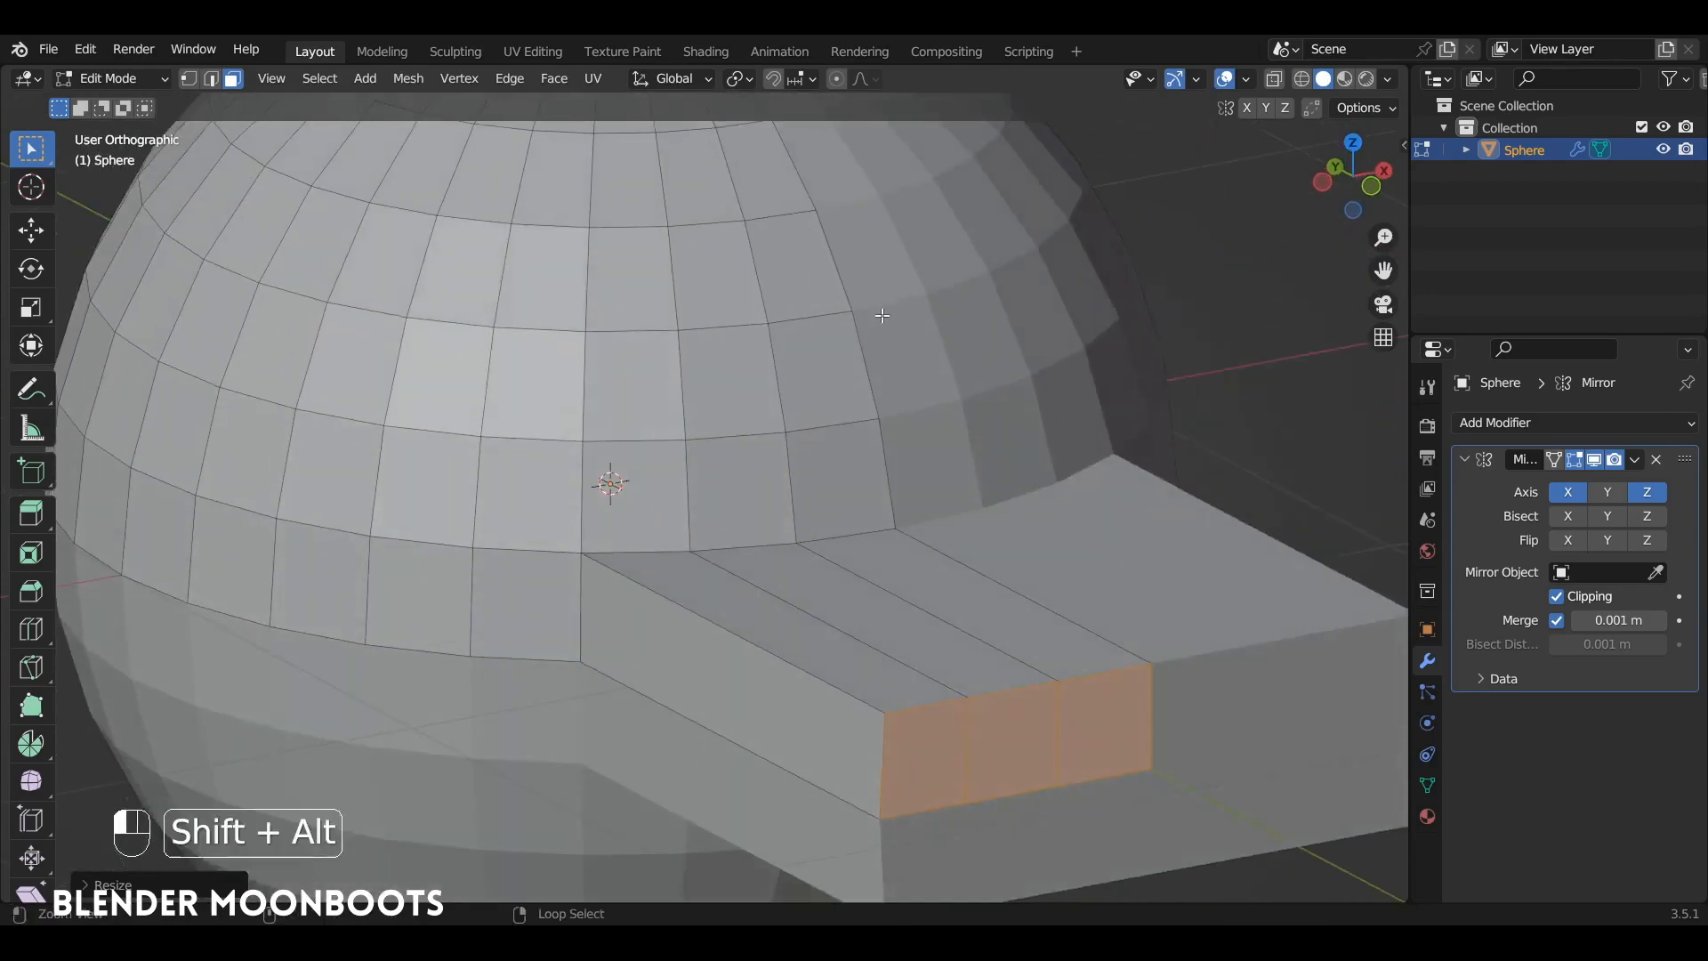
ctrl+alt+drag(882, 316, 899, 475)
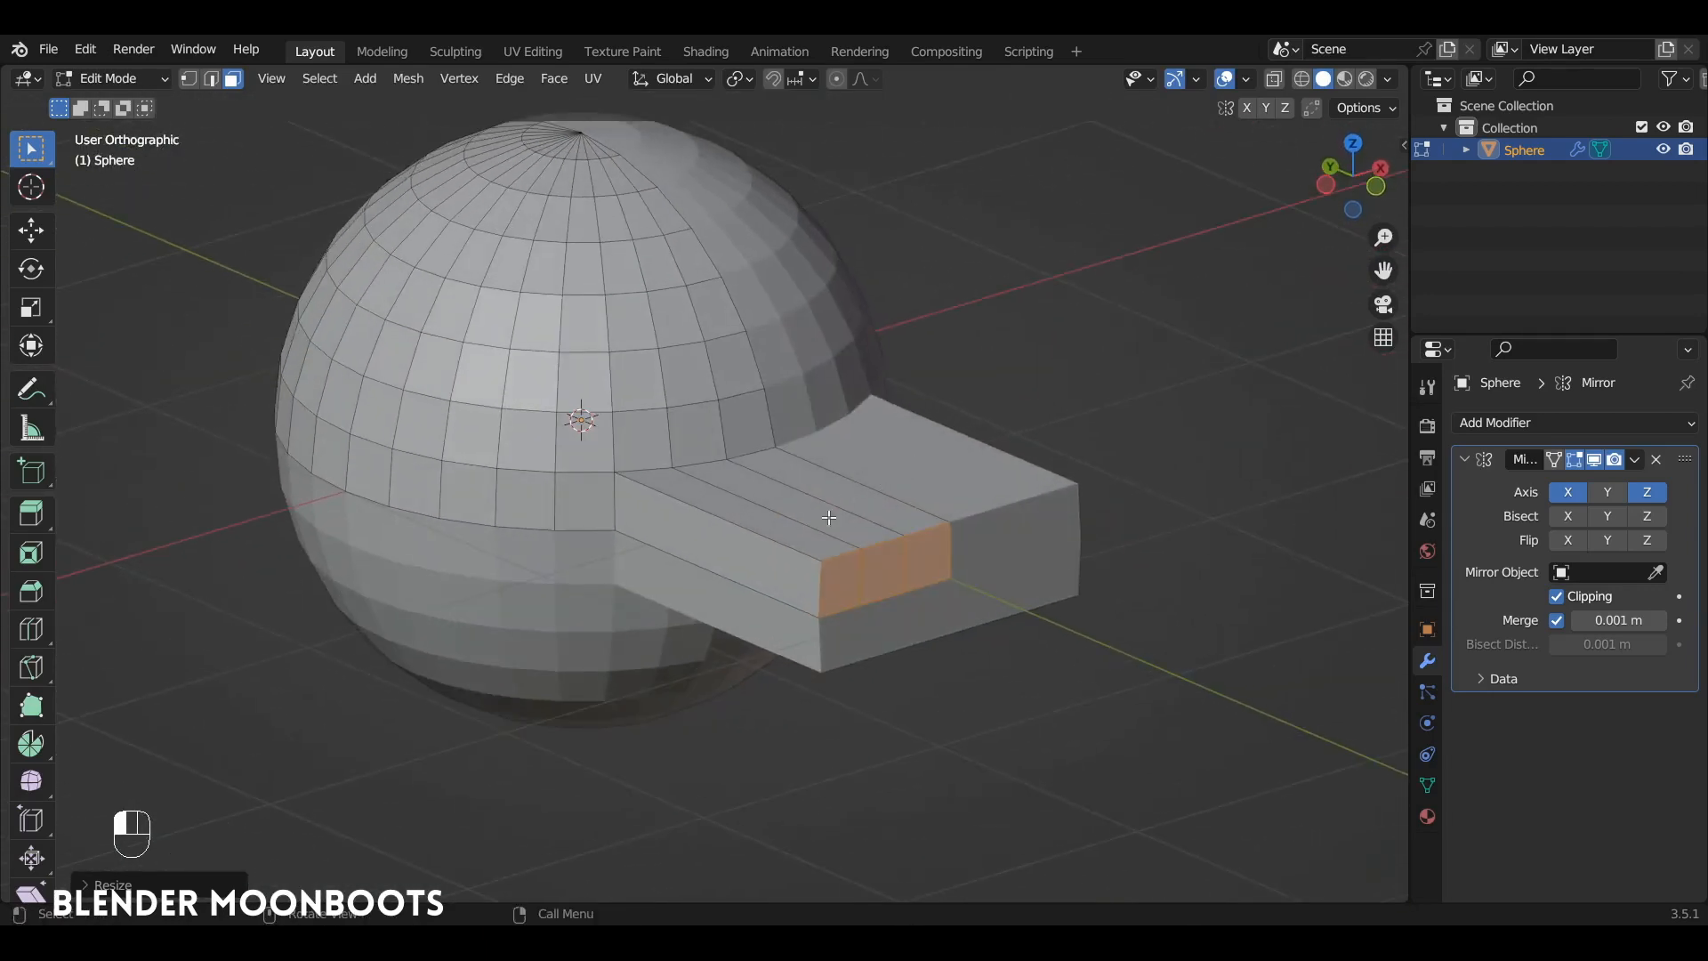
key(1)
ctrl+click(818, 617)
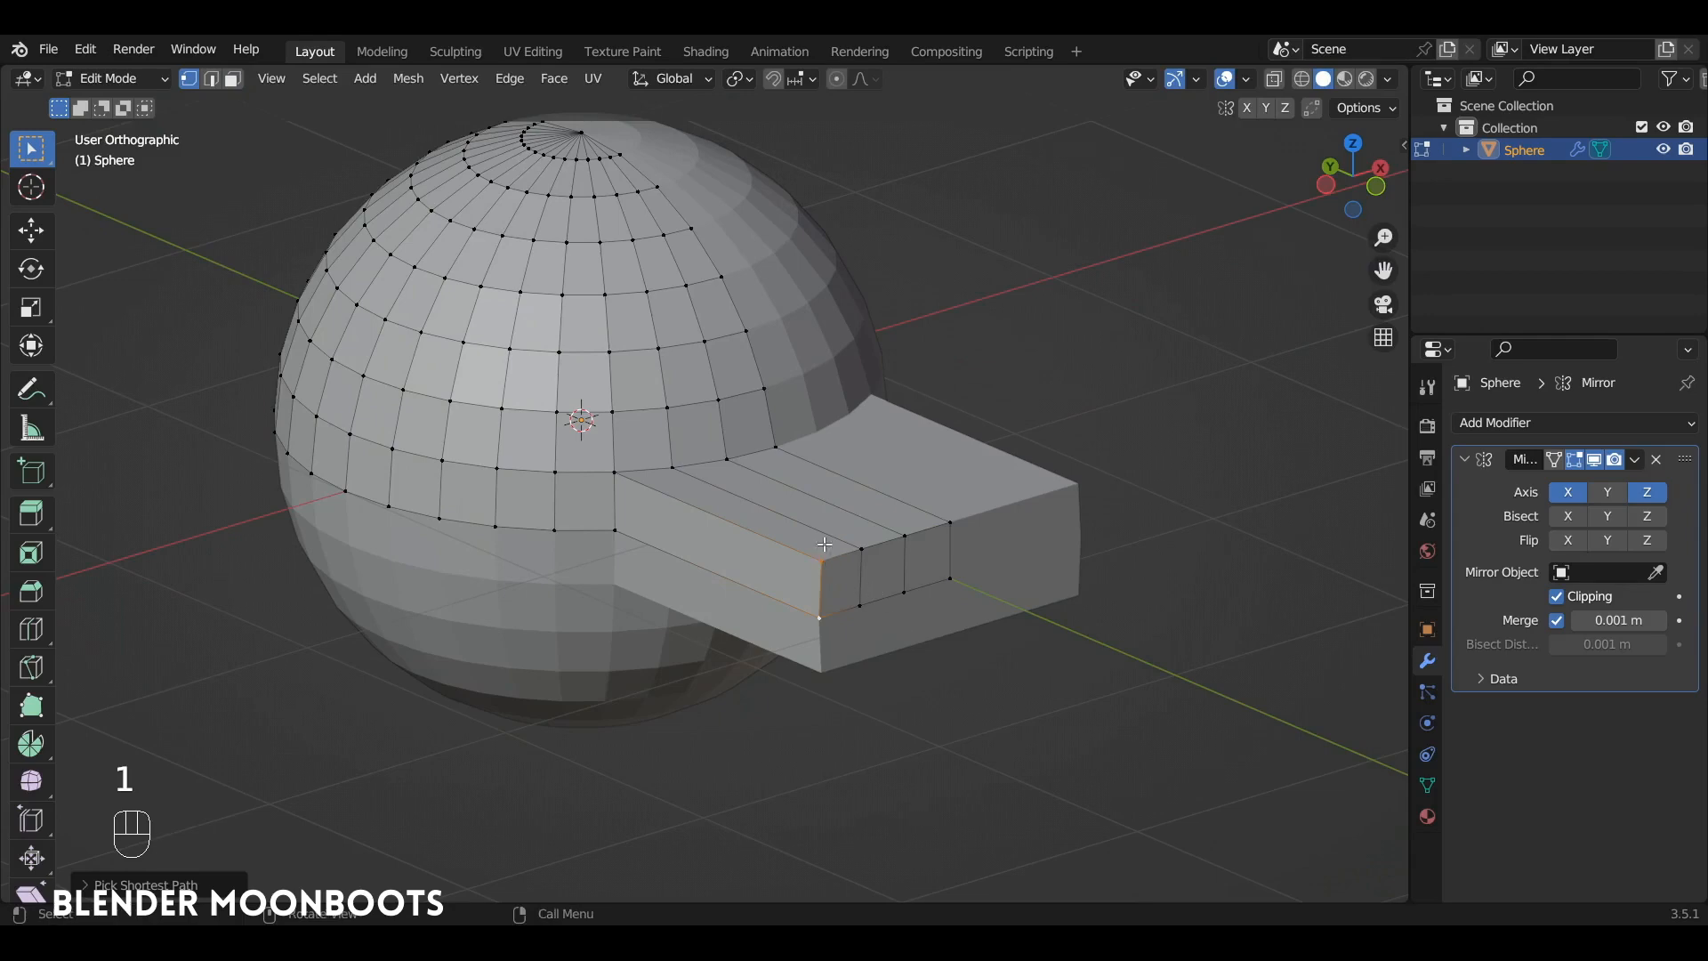
key(s)
click(990, 530)
Shear the block's three front faces in top view so the mirrored end forms a point on the centre line
alt+drag(990, 530, 930, 545)
key(3)
shift+click(859, 559)
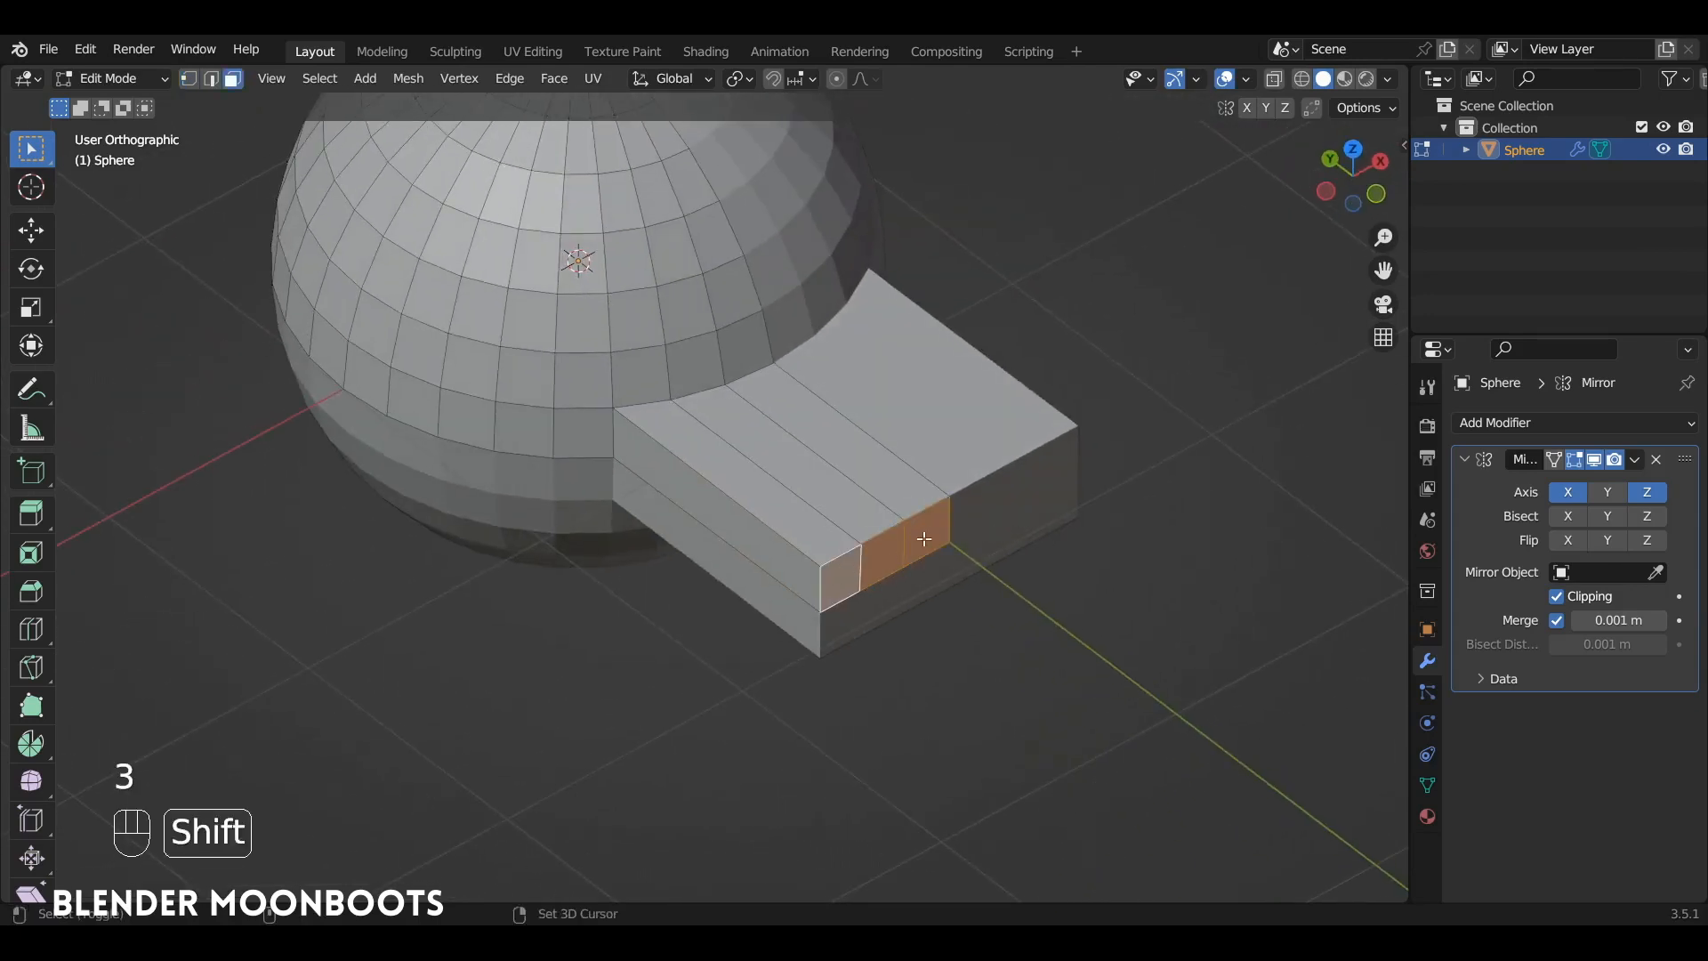
key(KP_7)
ctrl+alt+drag(1003, 456, 949, 417)
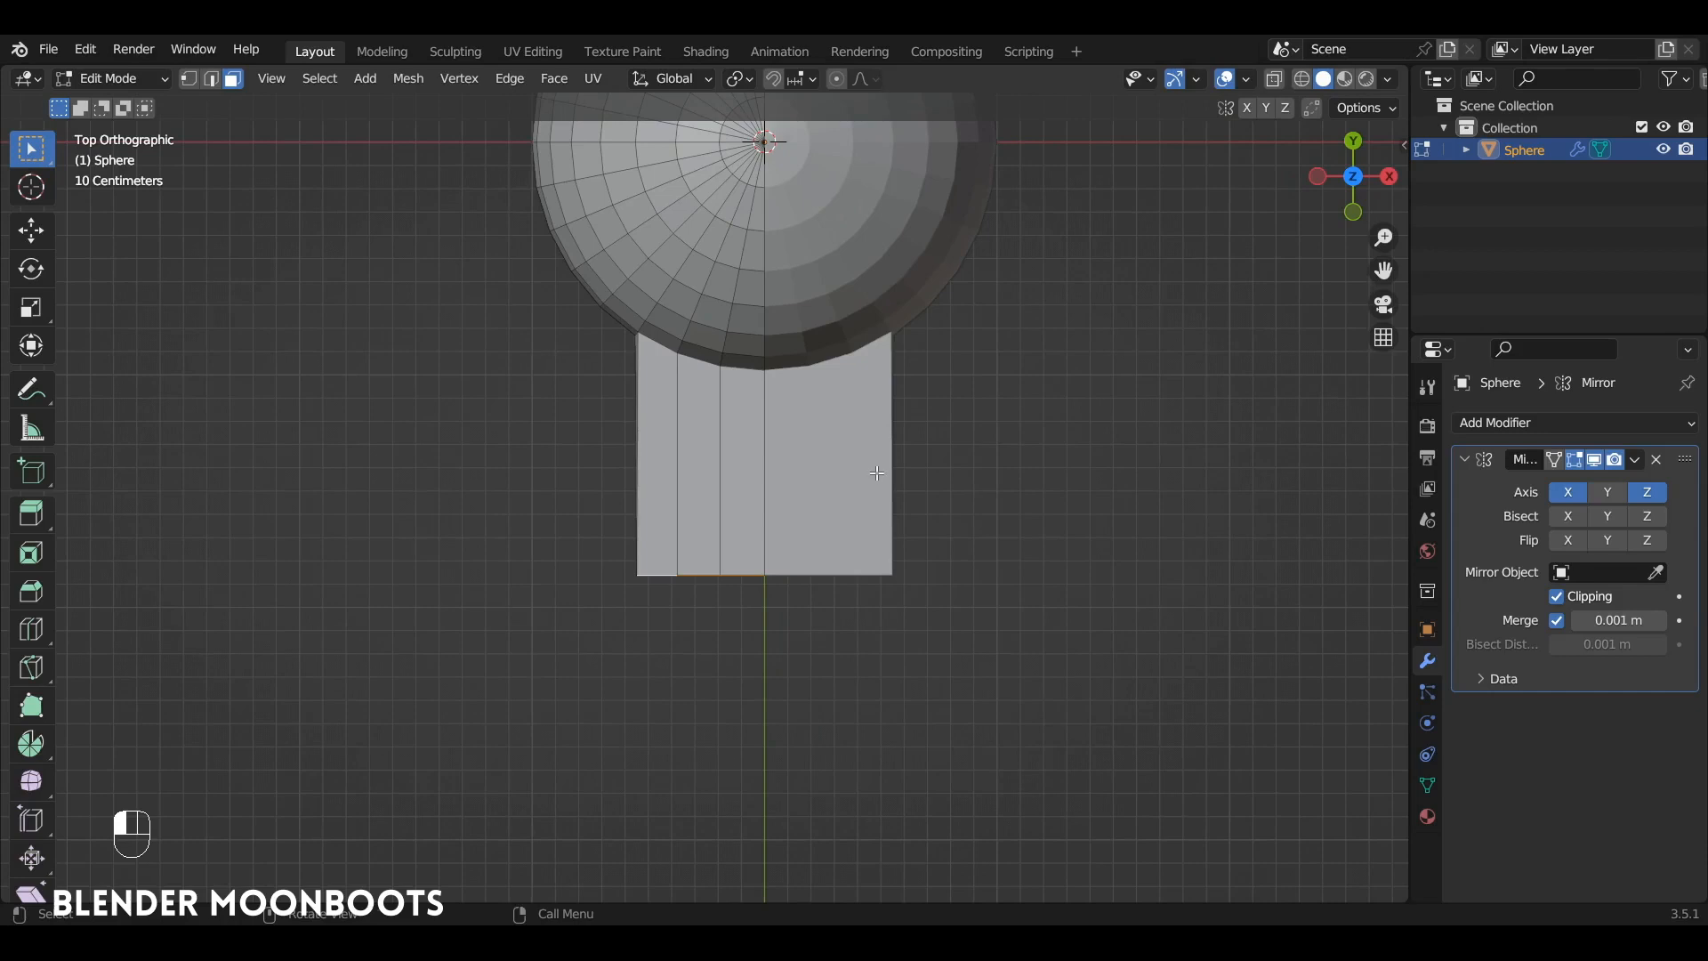
key(shift+ctrl+alt+s)
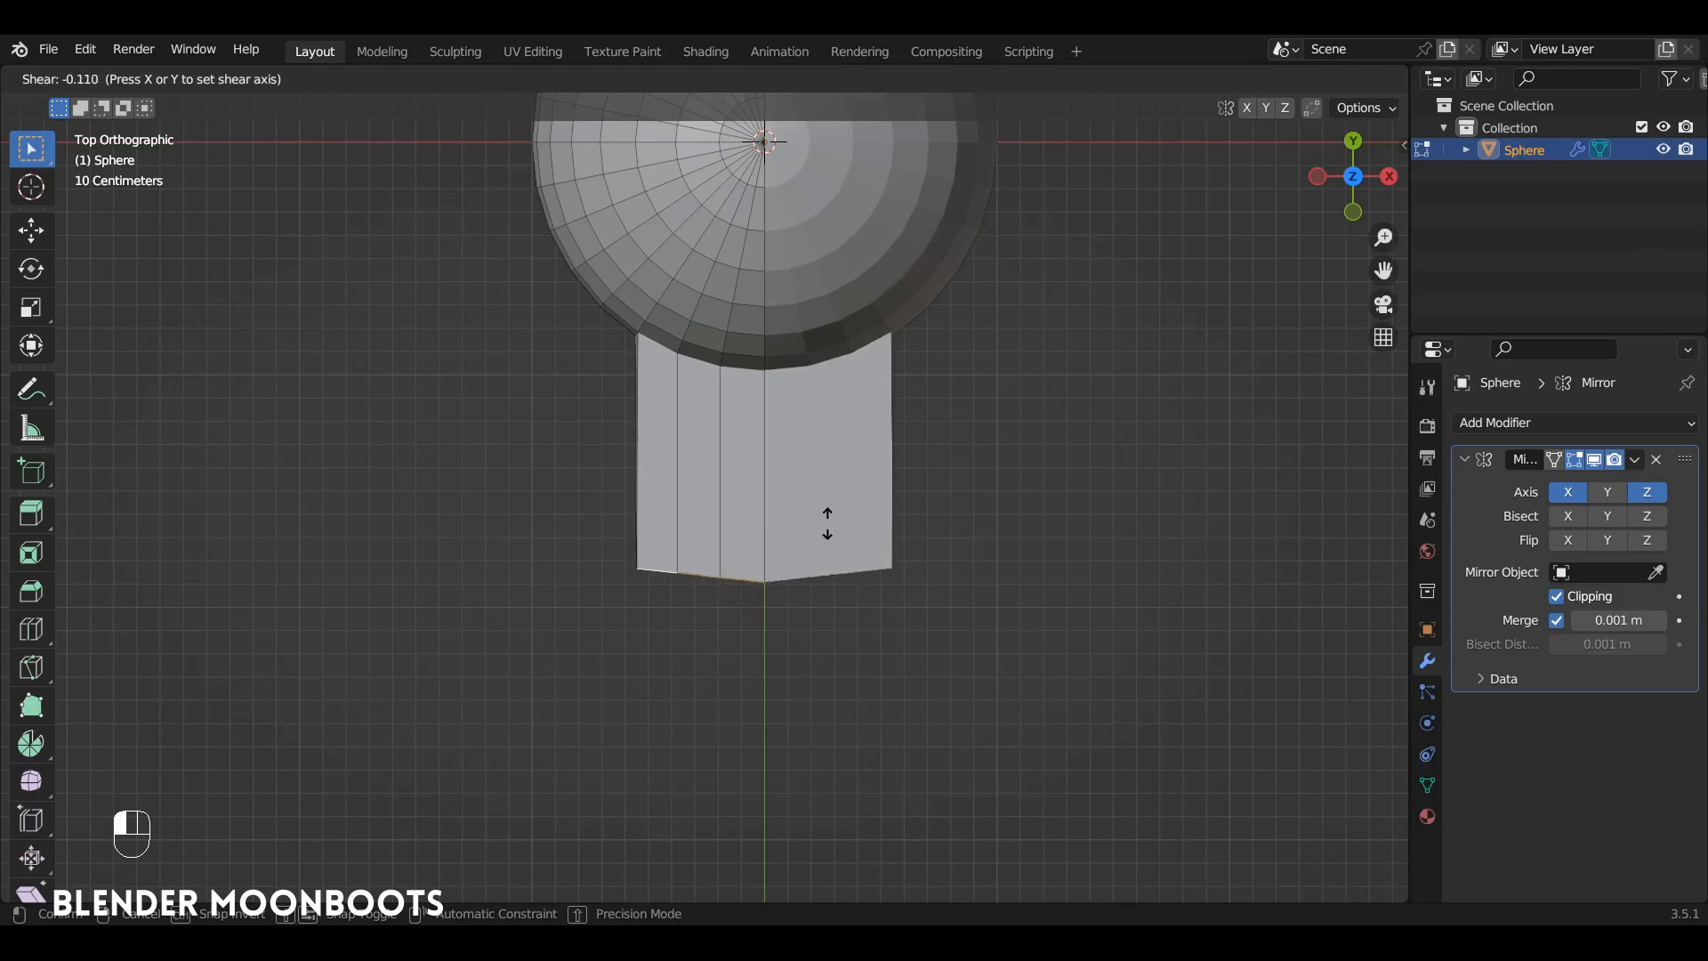
click(820, 704)
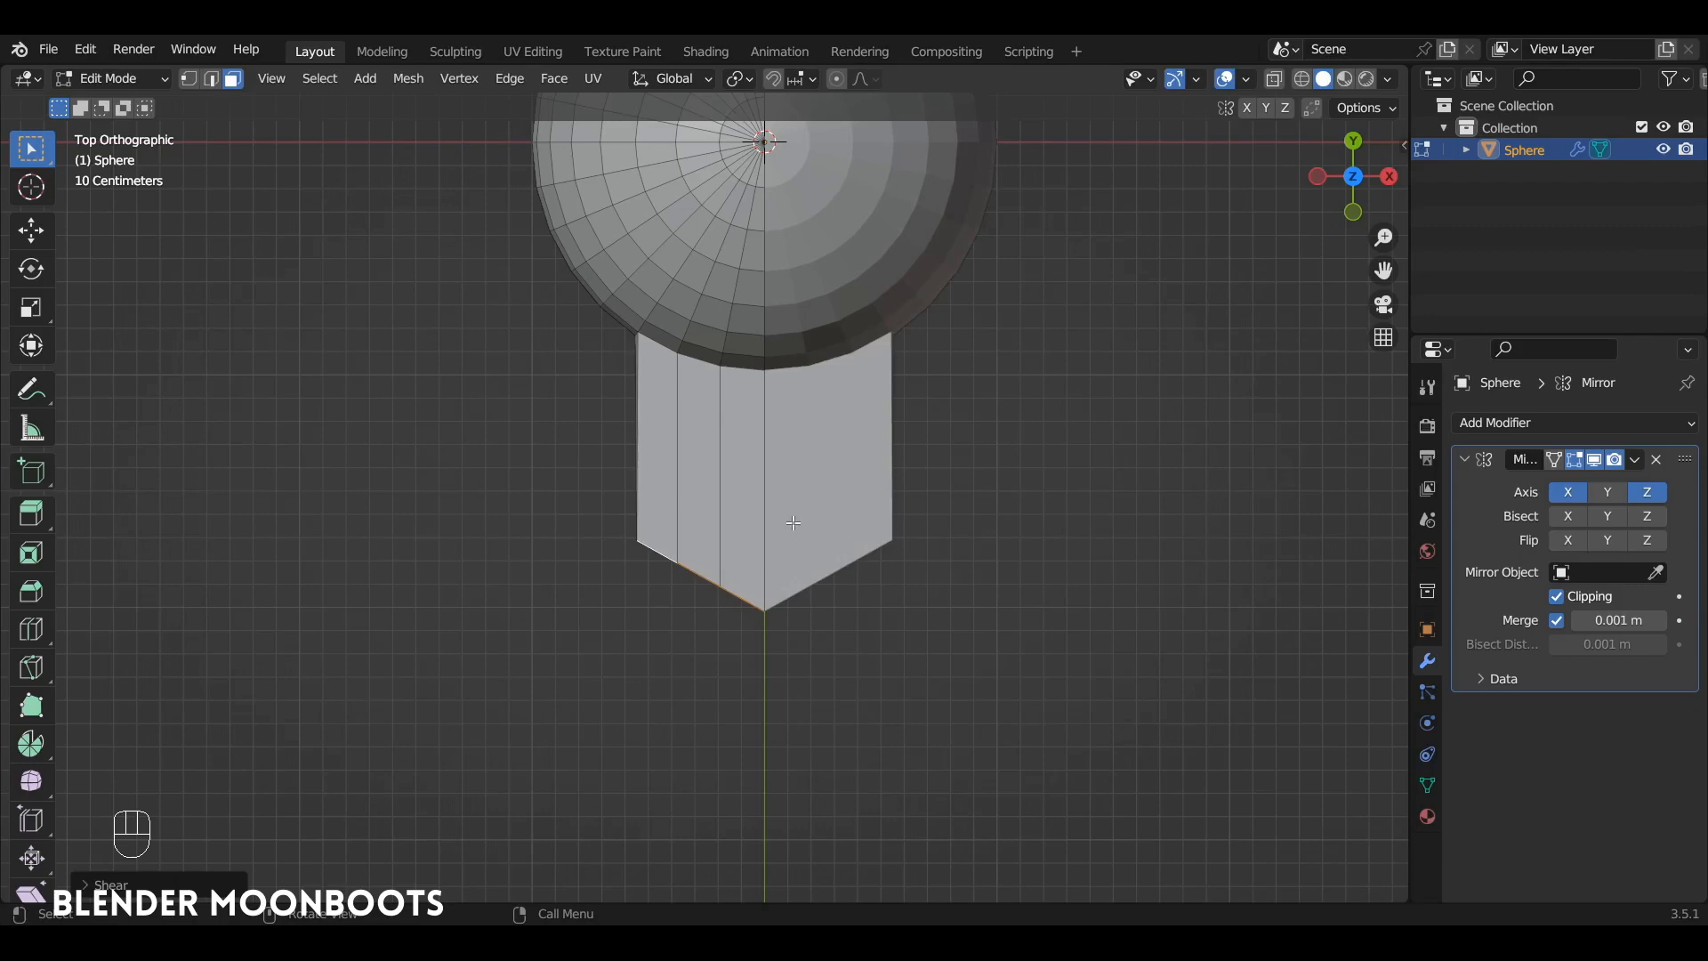
Move the slanted front faces slightly back toward the sphere along Y with the Move tool
alt+drag(793, 523, 894, 425)
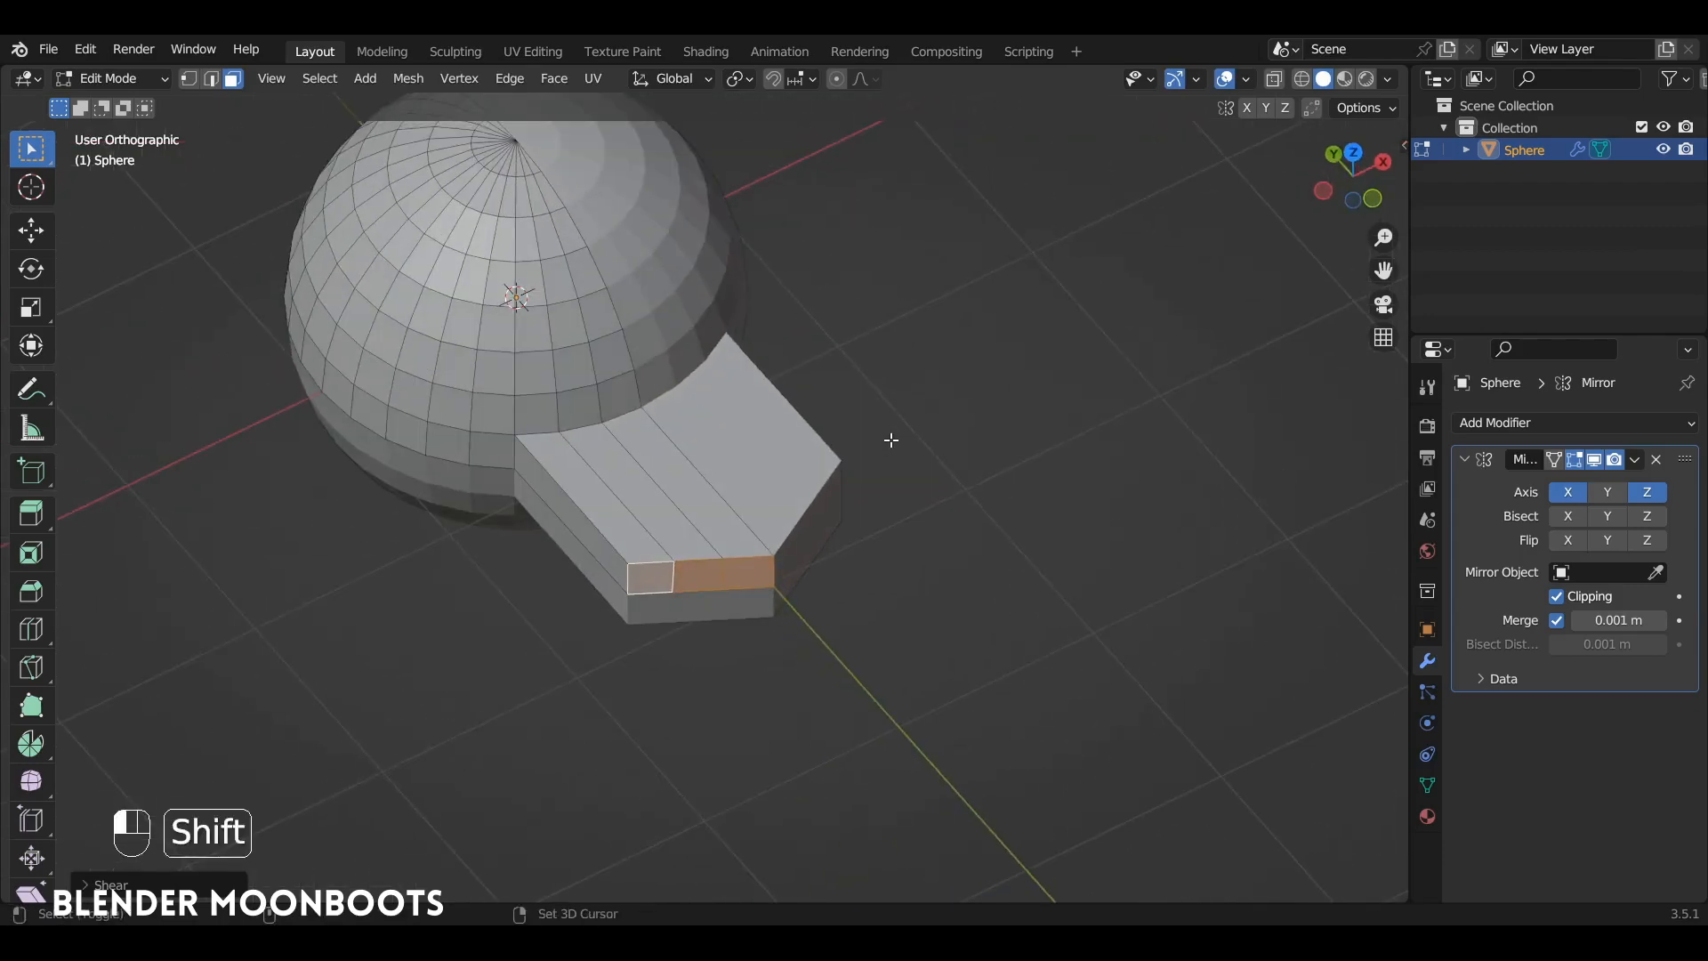
key(shift+space)
click(891, 441)
key(shift+space)
click(847, 471)
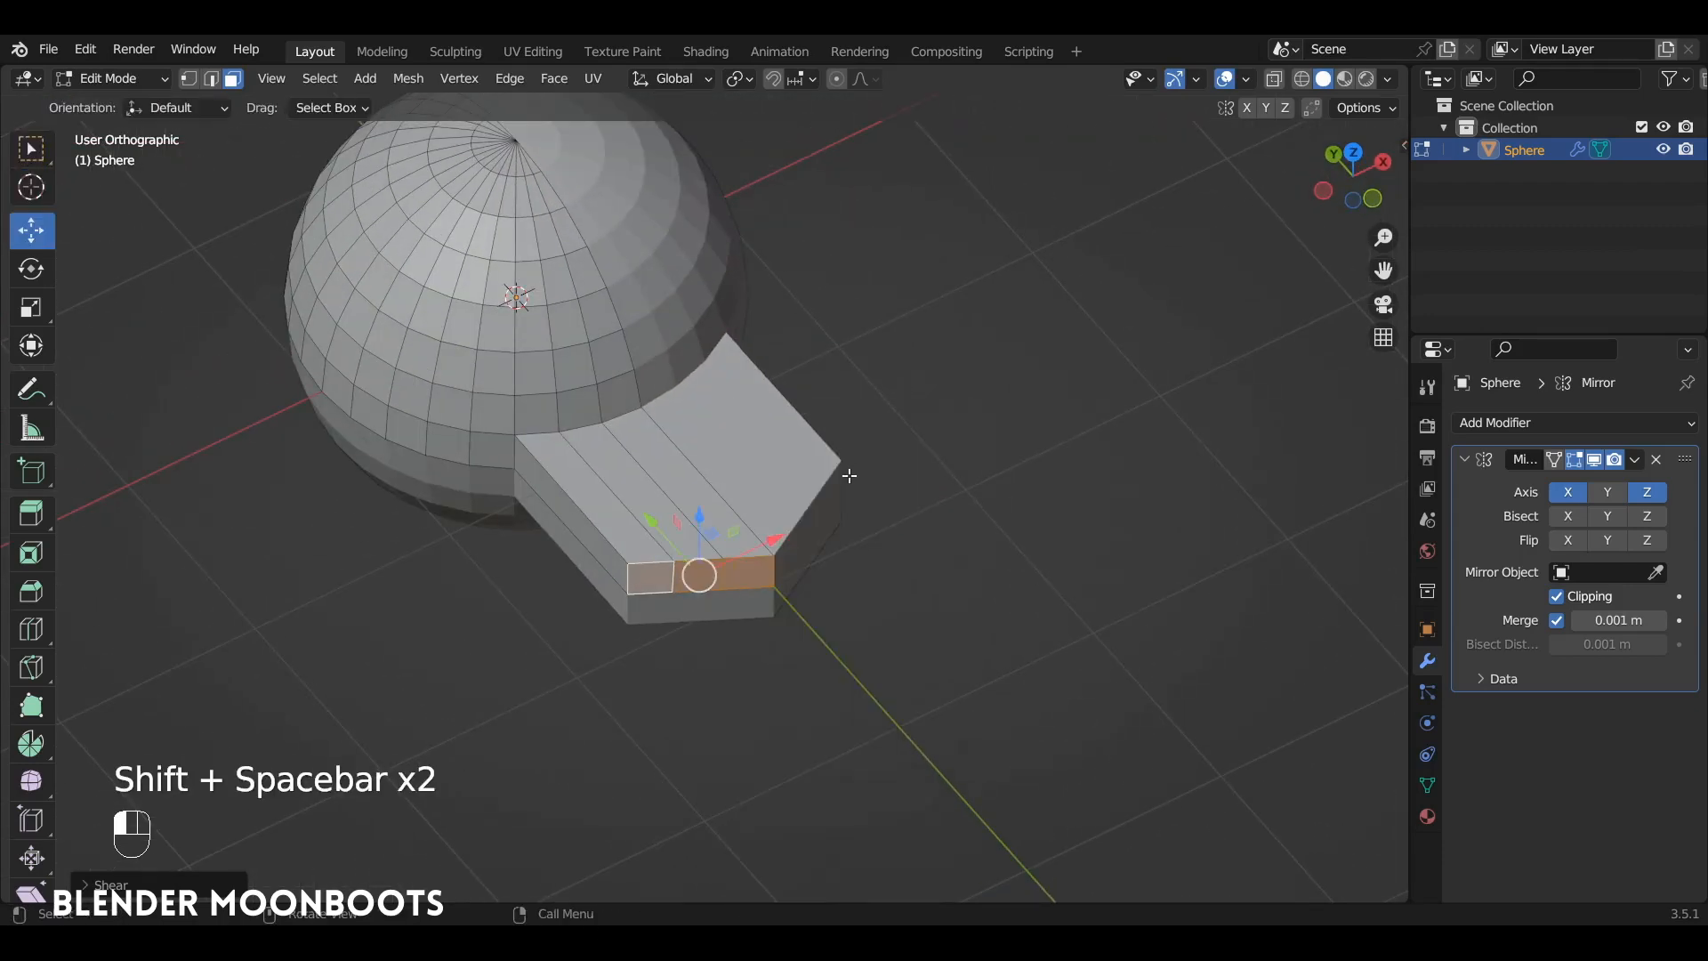
alt+drag(847, 473, 840, 522)
drag(646, 507, 634, 488)
alt+drag(668, 491, 983, 369)
Add a Subdivision Surface modifier to the sphere in Object Mode and set its viewport levels to 2
key(Tab)
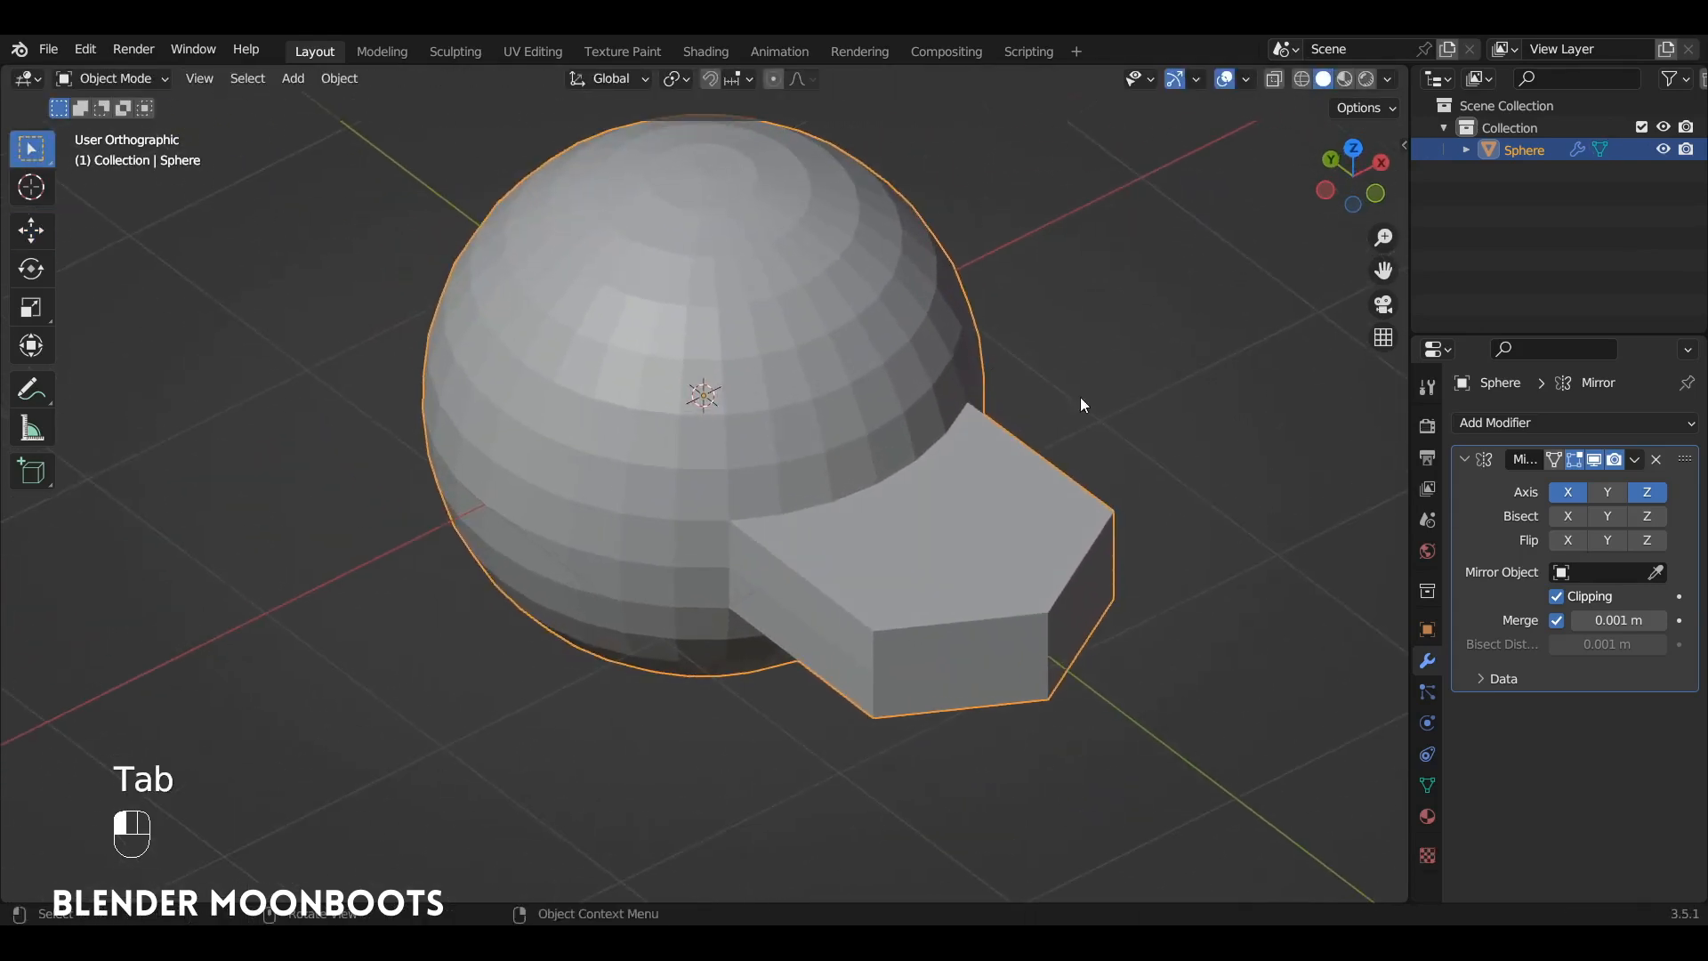
key(ctrl)
click(1515, 424)
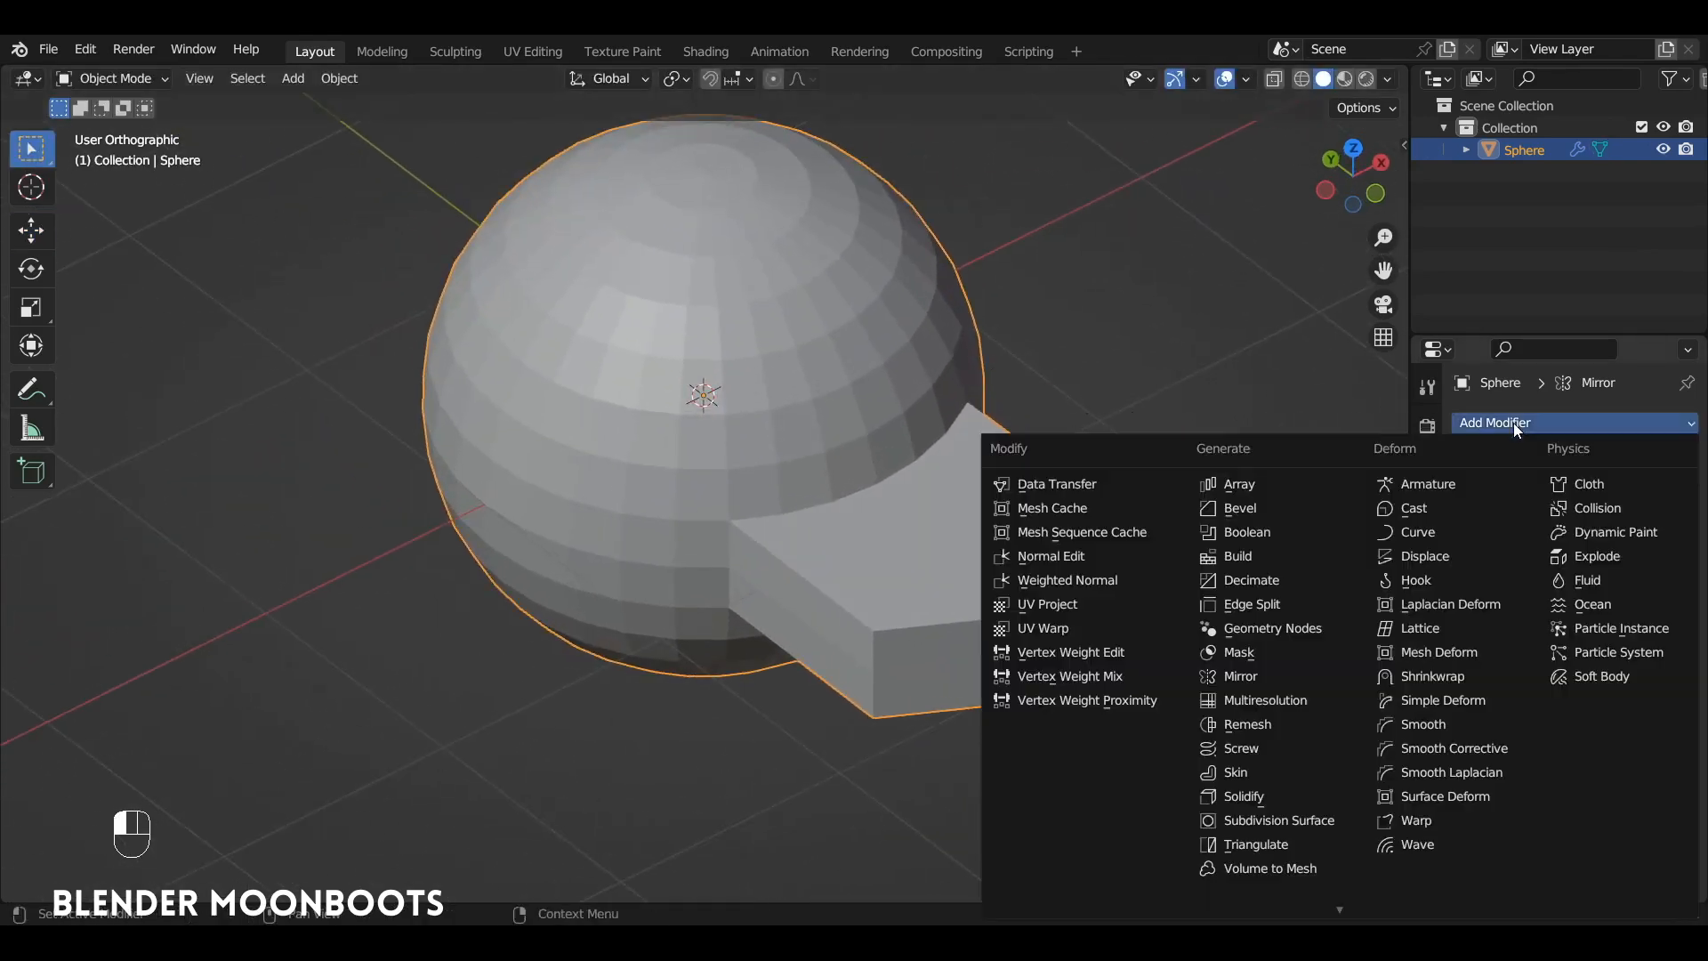
click(1294, 819)
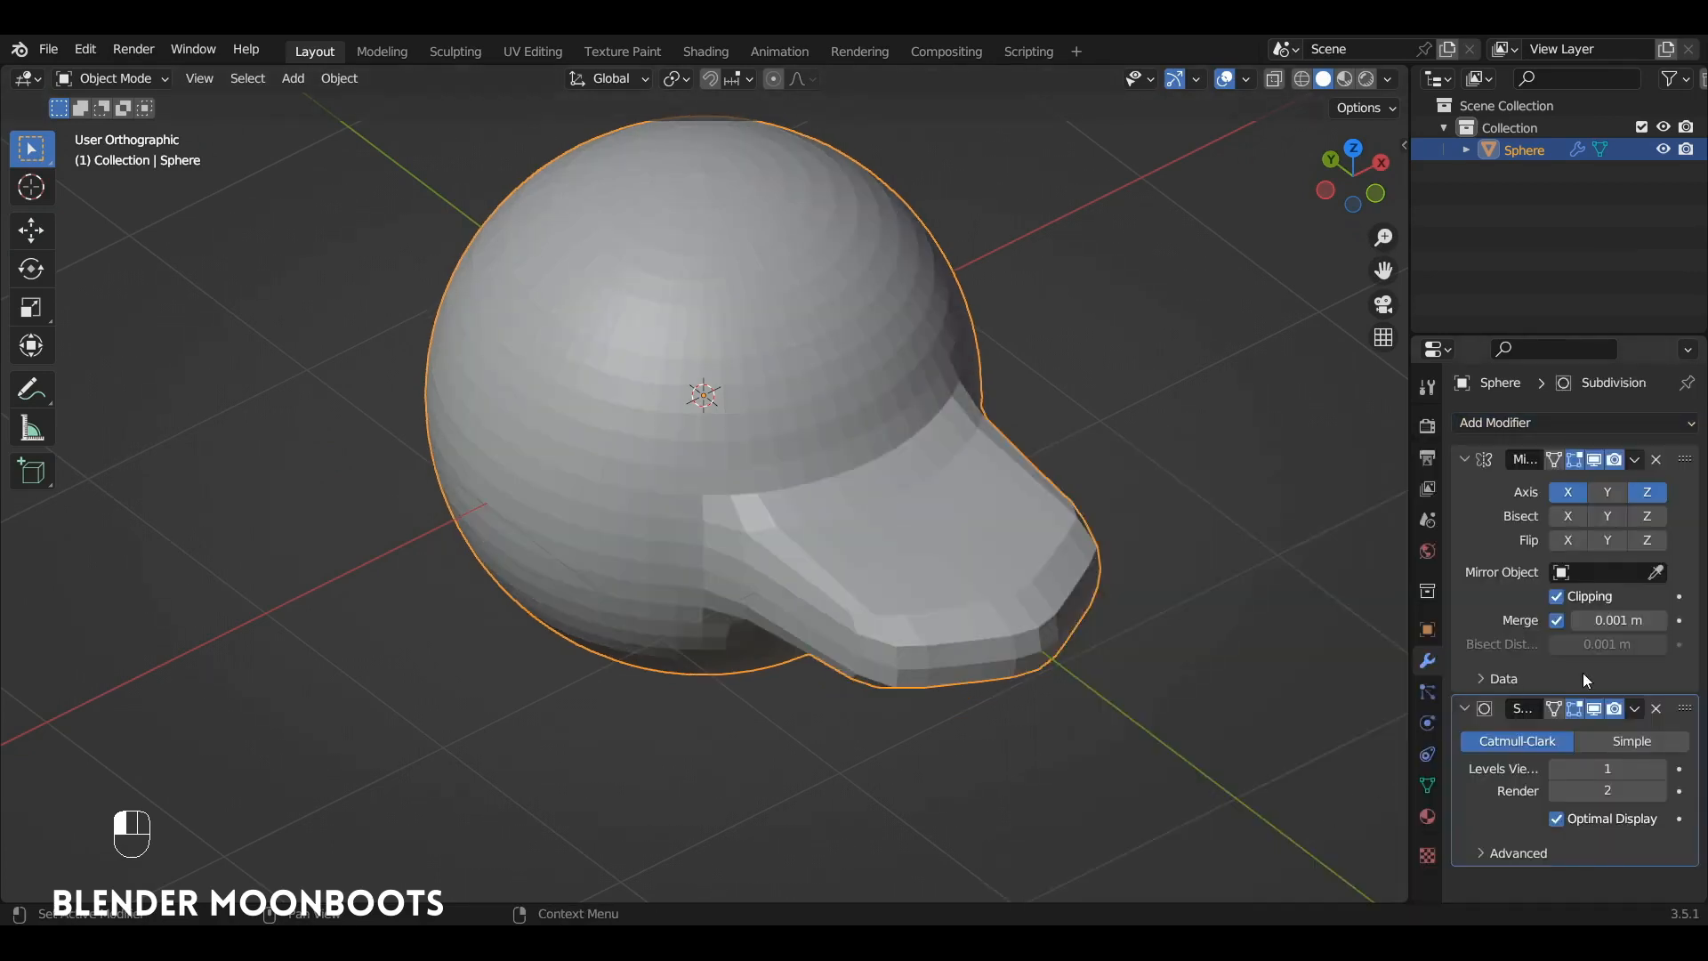
click(1660, 768)
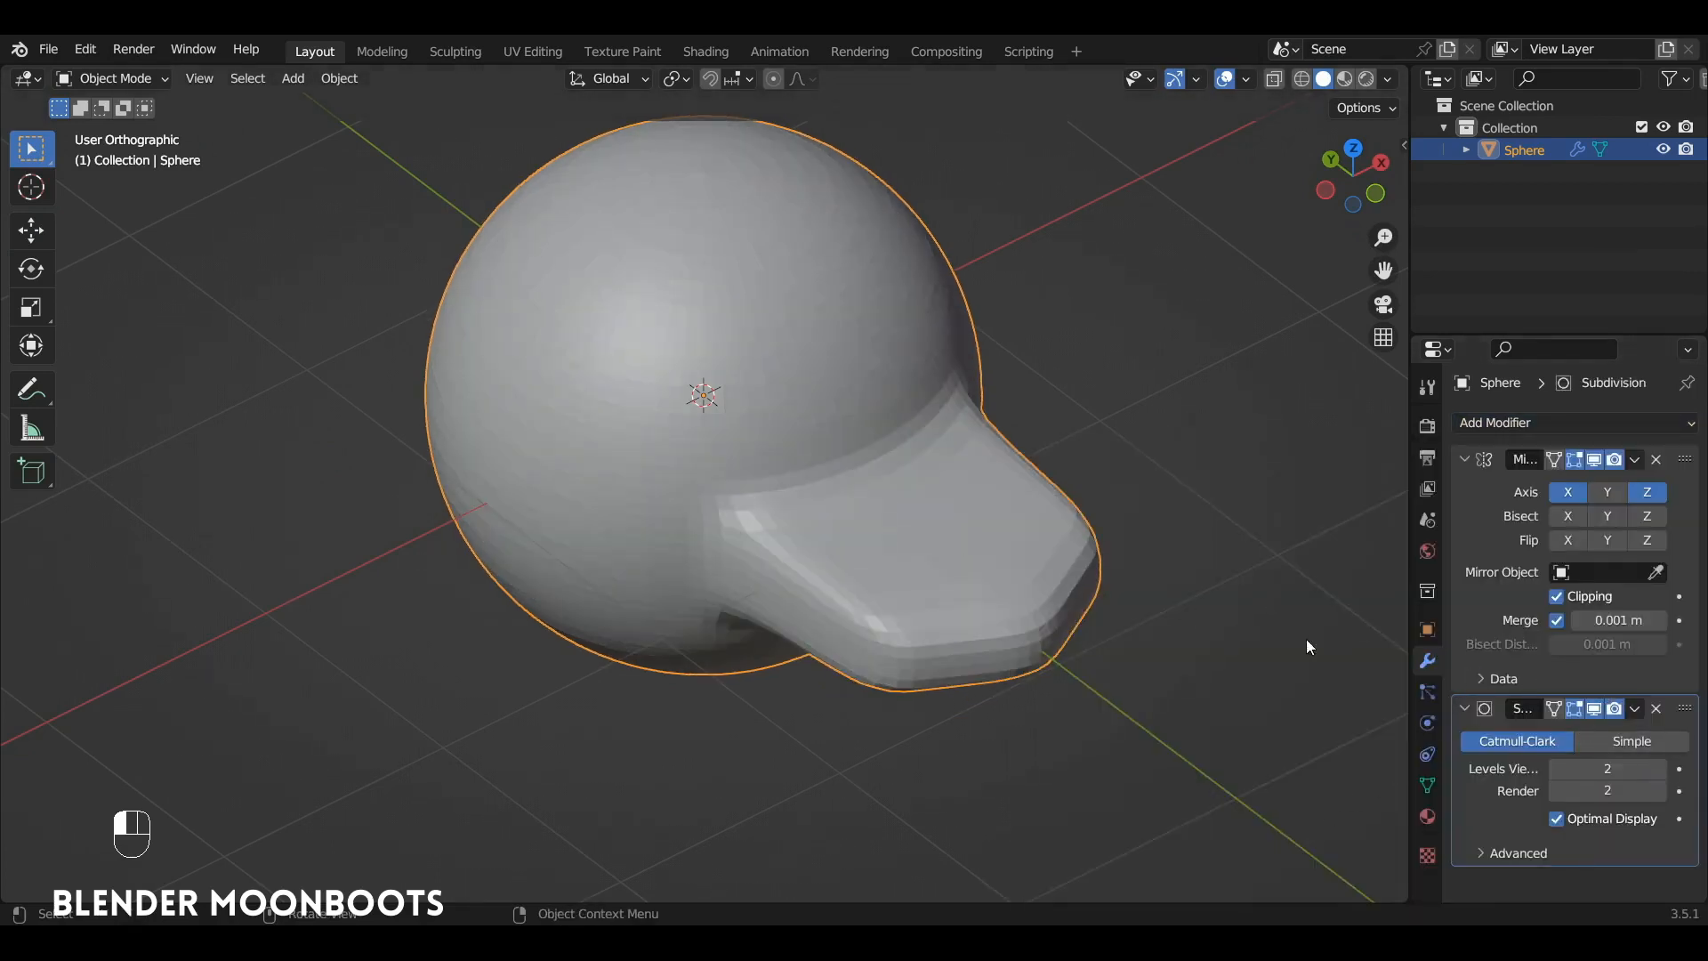
Shade the object smooth and turn off the Subdivision modifier's viewport display
alt+drag(966, 392, 790, 509)
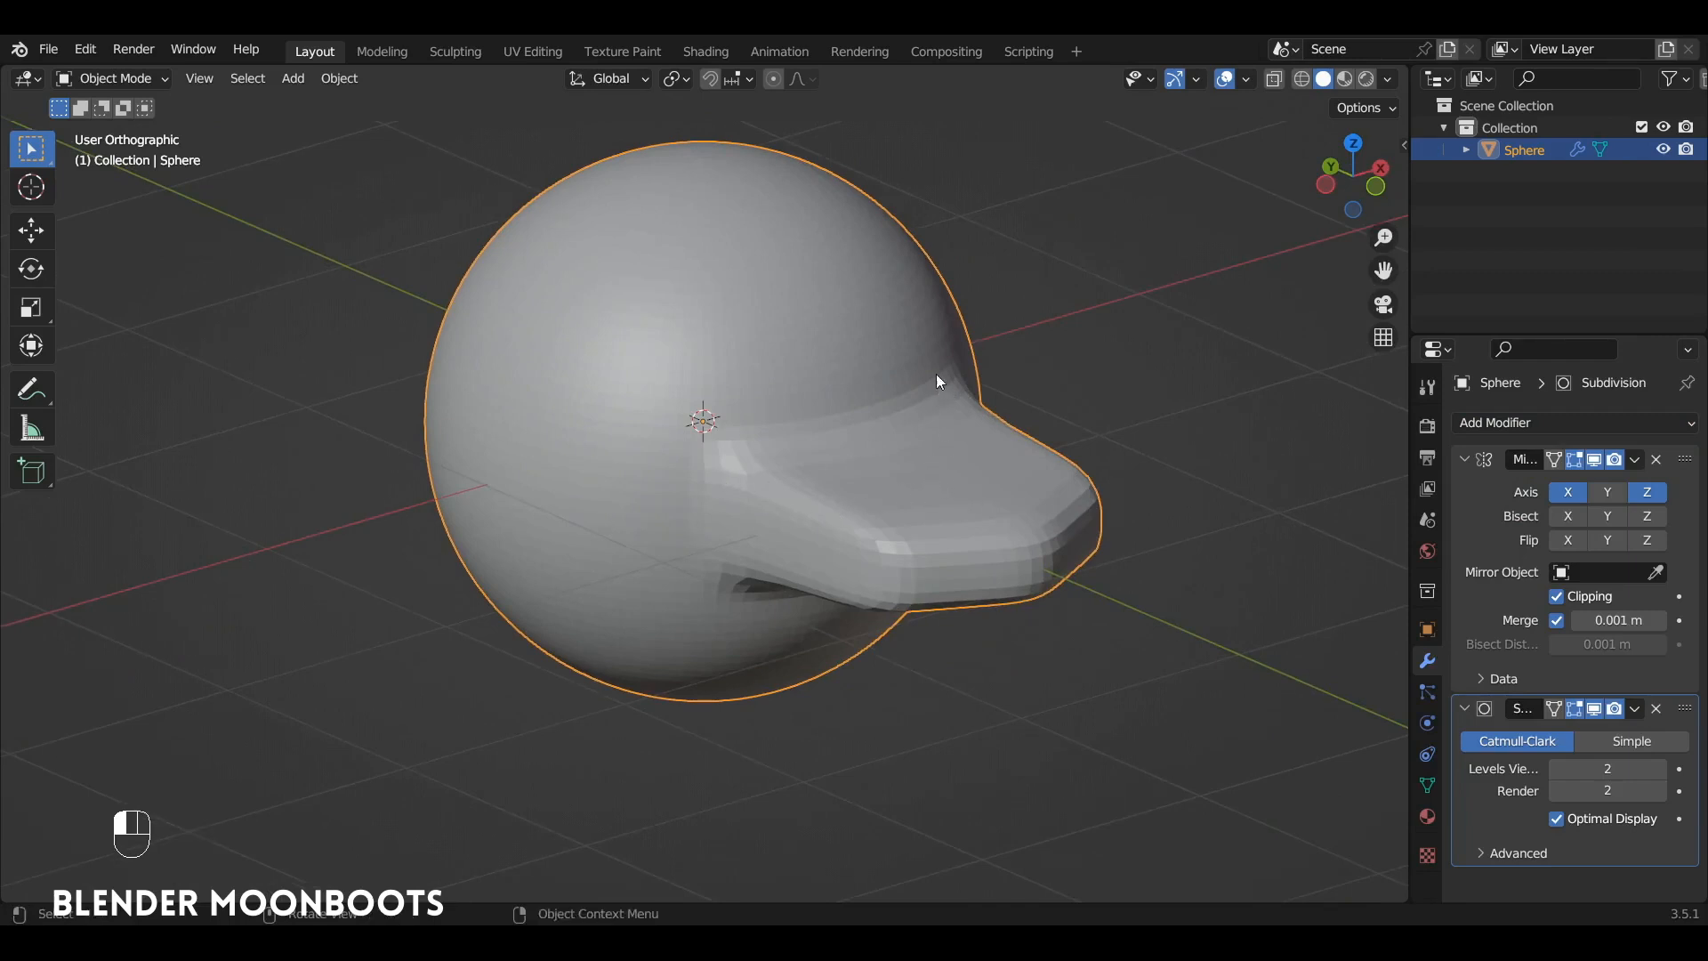
right_click(861, 335)
click(861, 335)
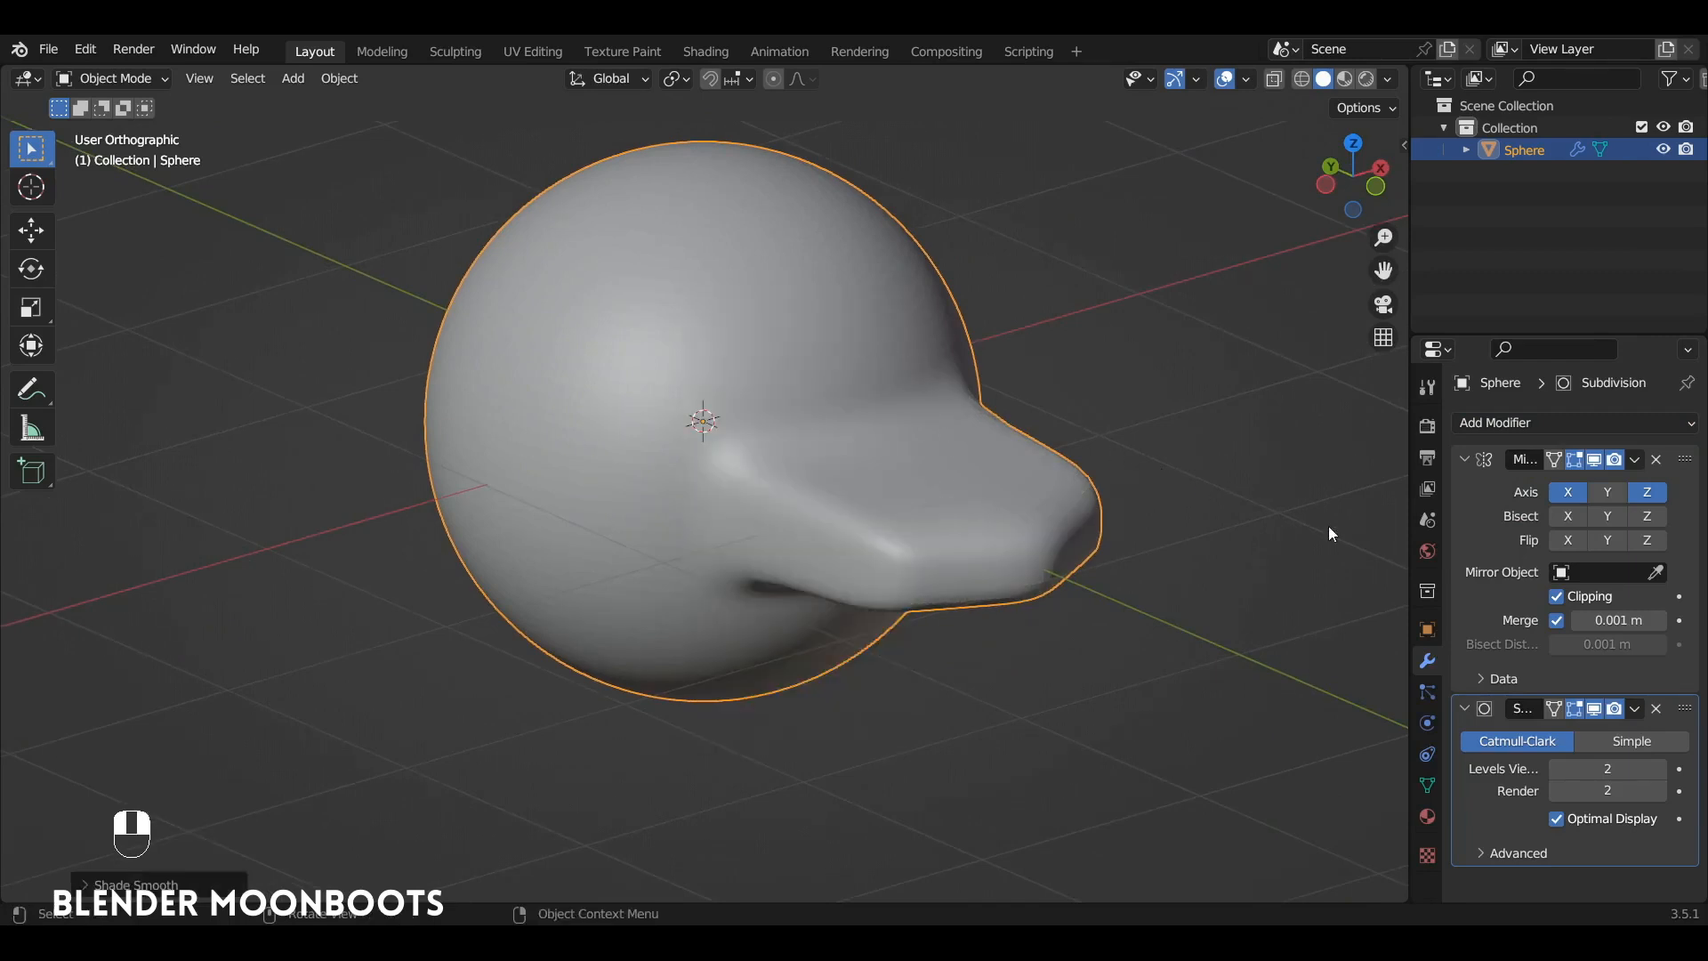
click(1463, 459)
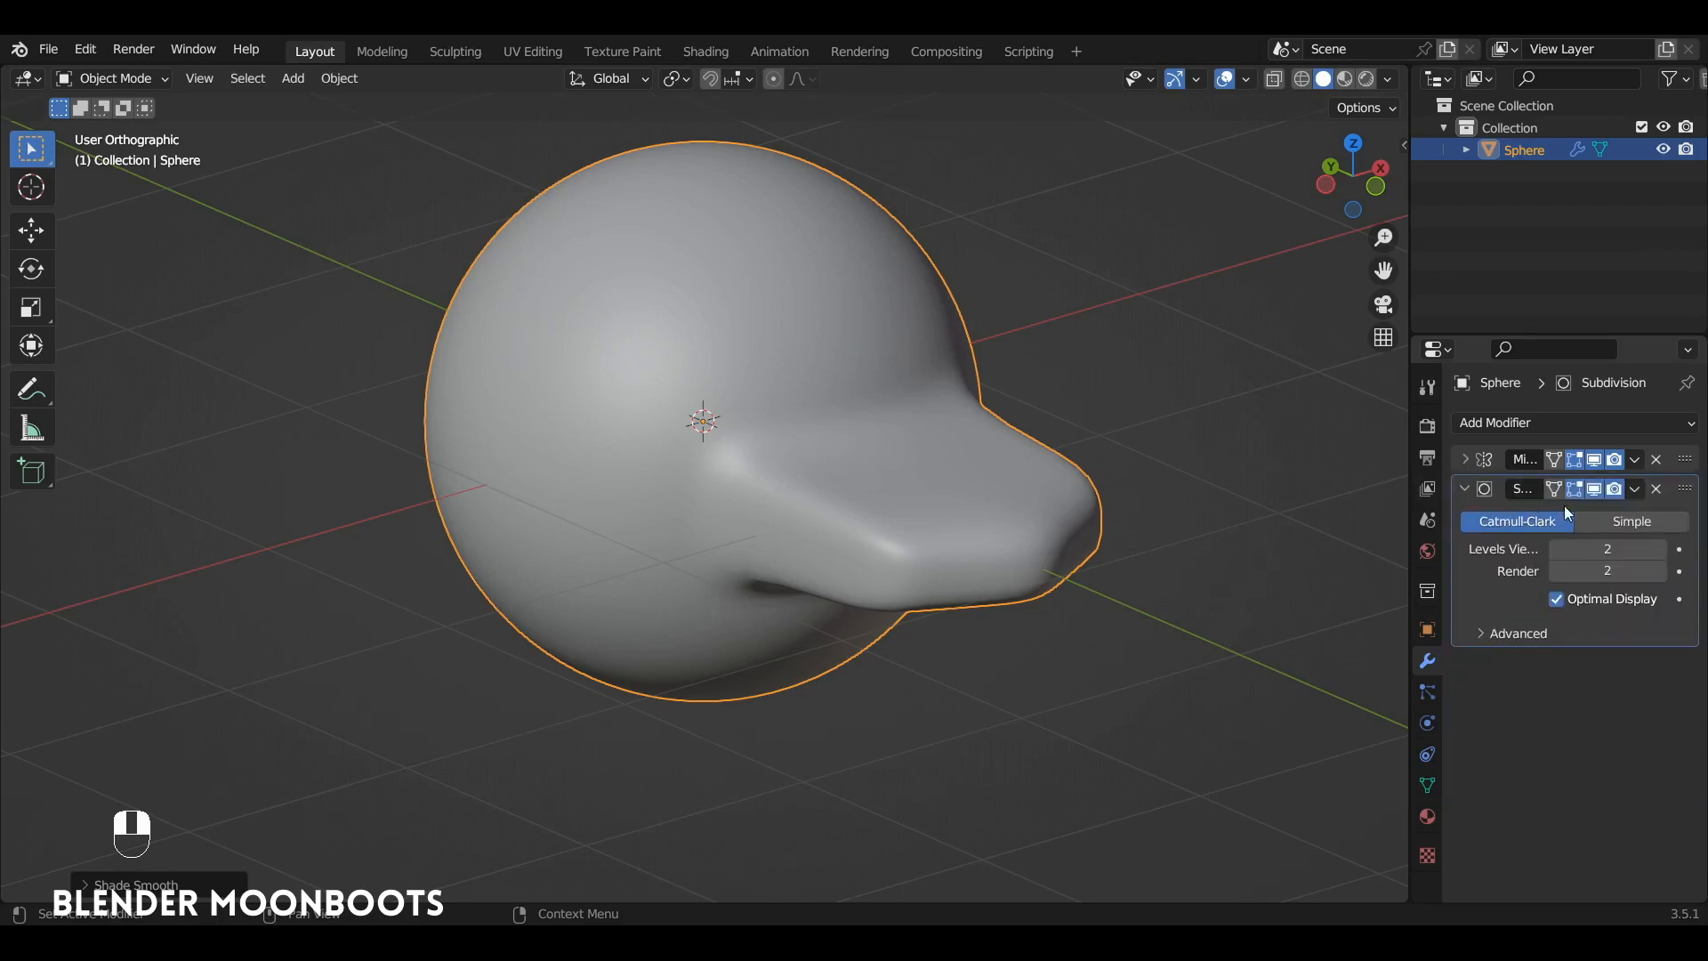
click(1594, 489)
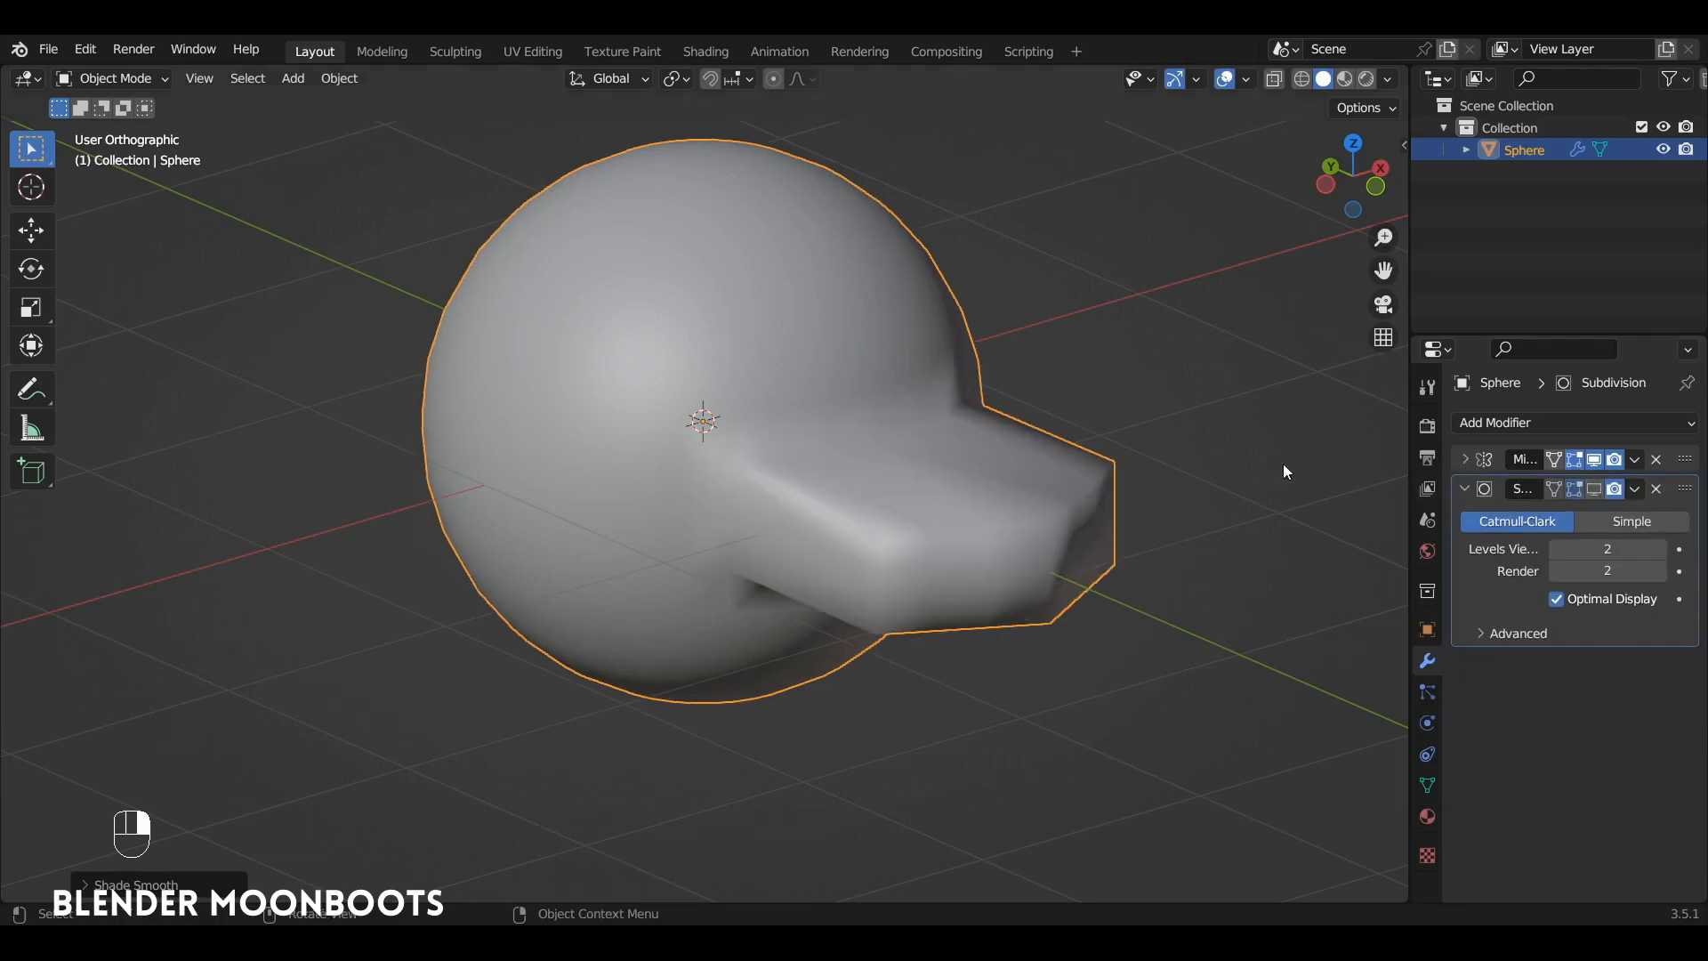
Bevel the block's upper edges along the sphere, side and front, plus its vertical corner edges, about 0.0275 m wide with 2 segments
key(Tab)
alt+drag(941, 468, 970, 401)
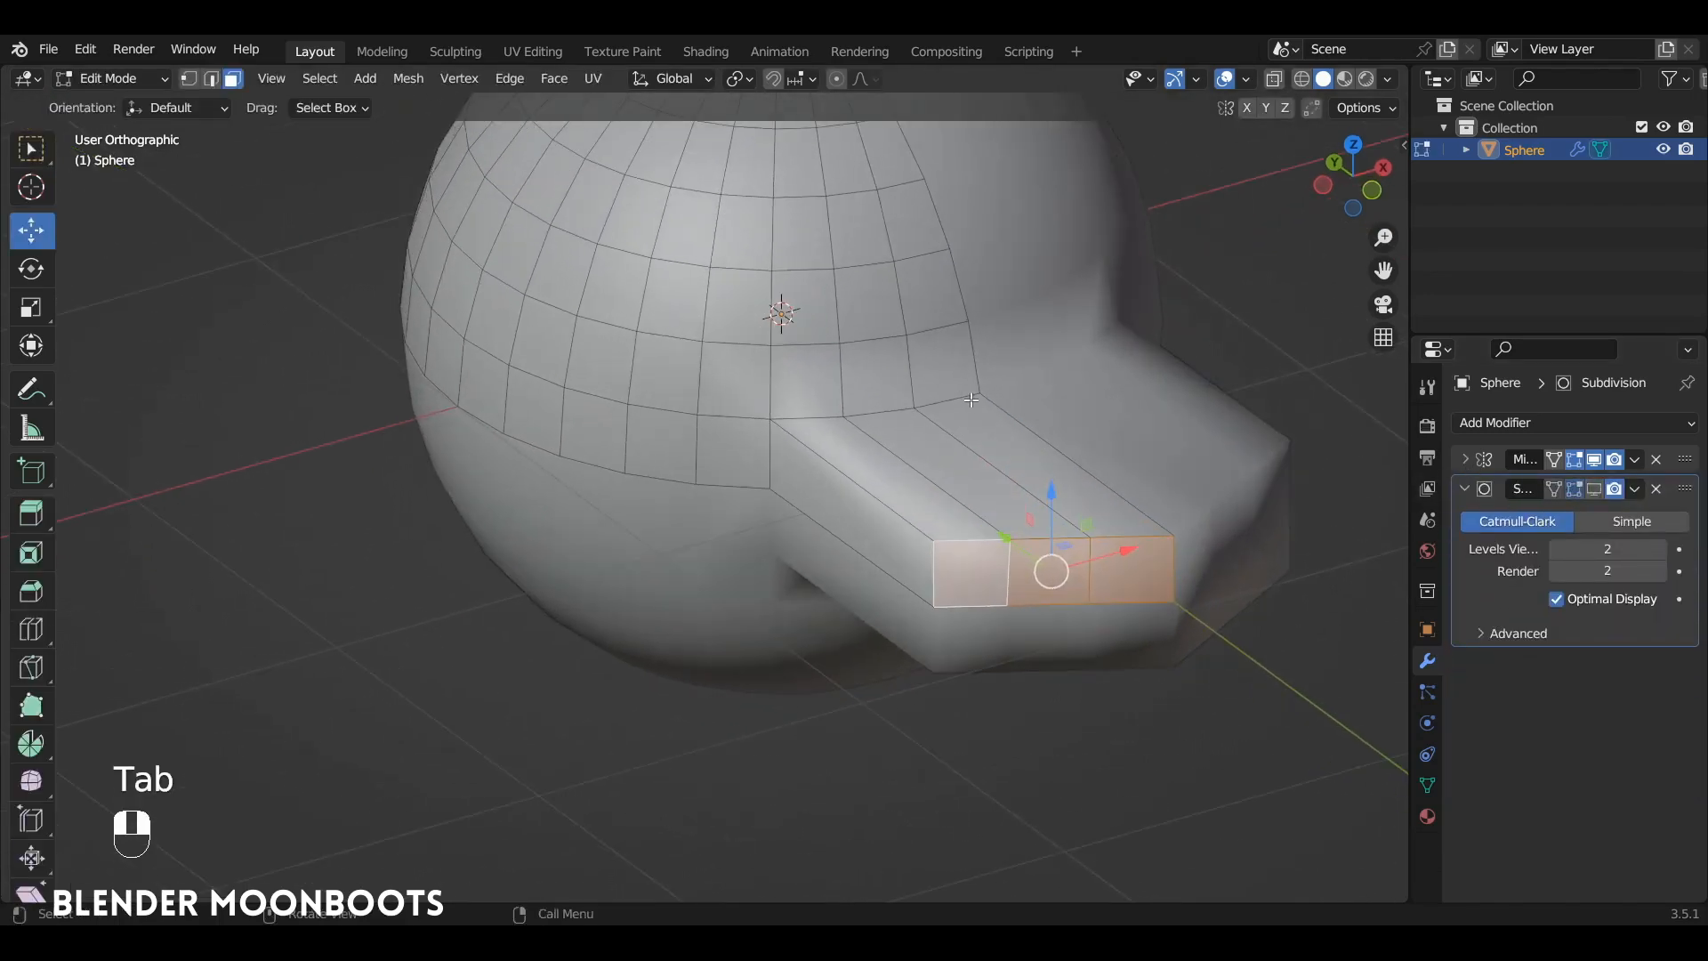
key(2)
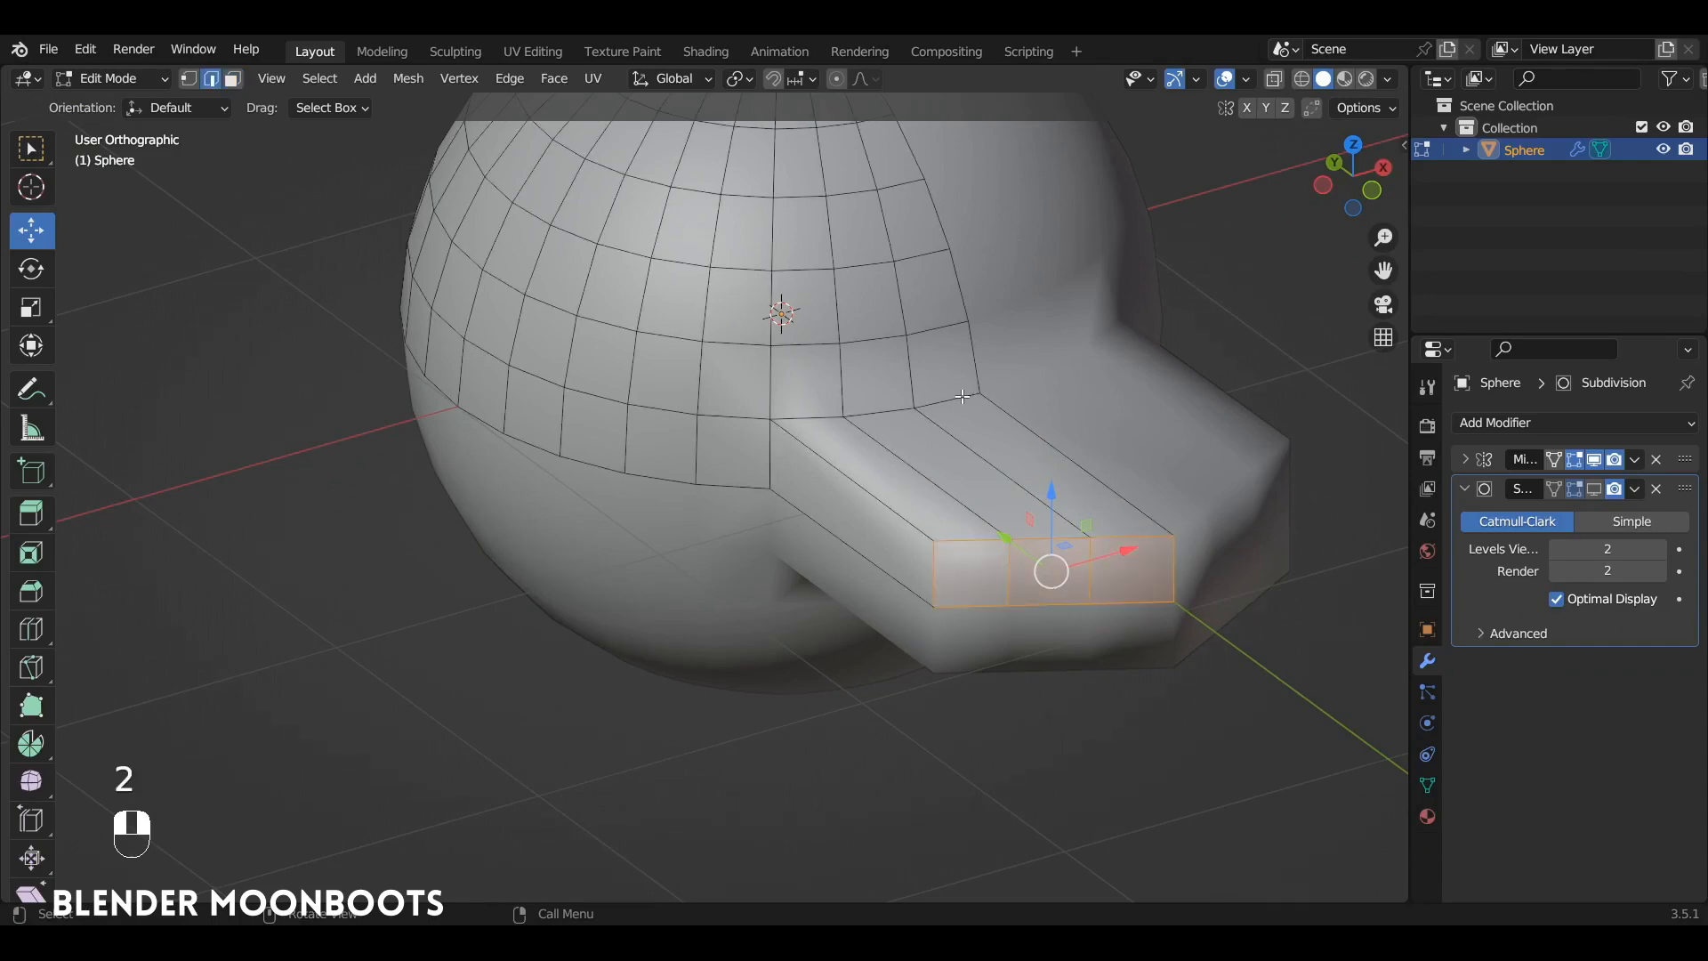
click(956, 398)
shift+click(888, 412)
shift+click(821, 422)
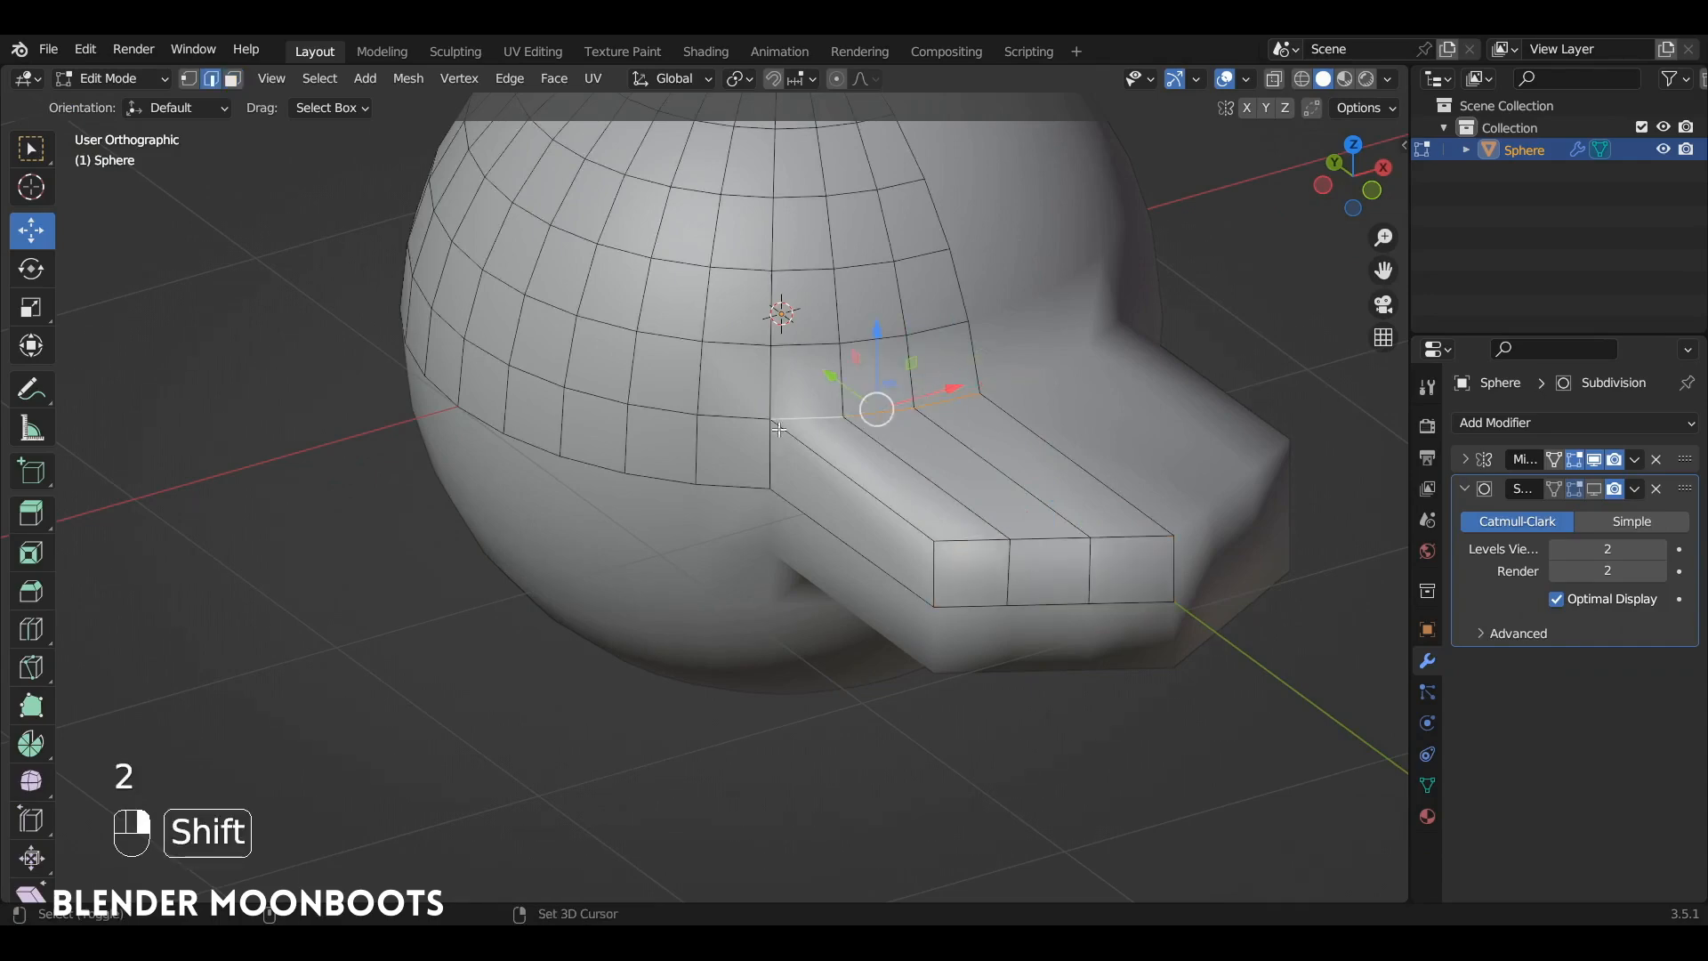
shift+click(771, 450)
shift+click(930, 506)
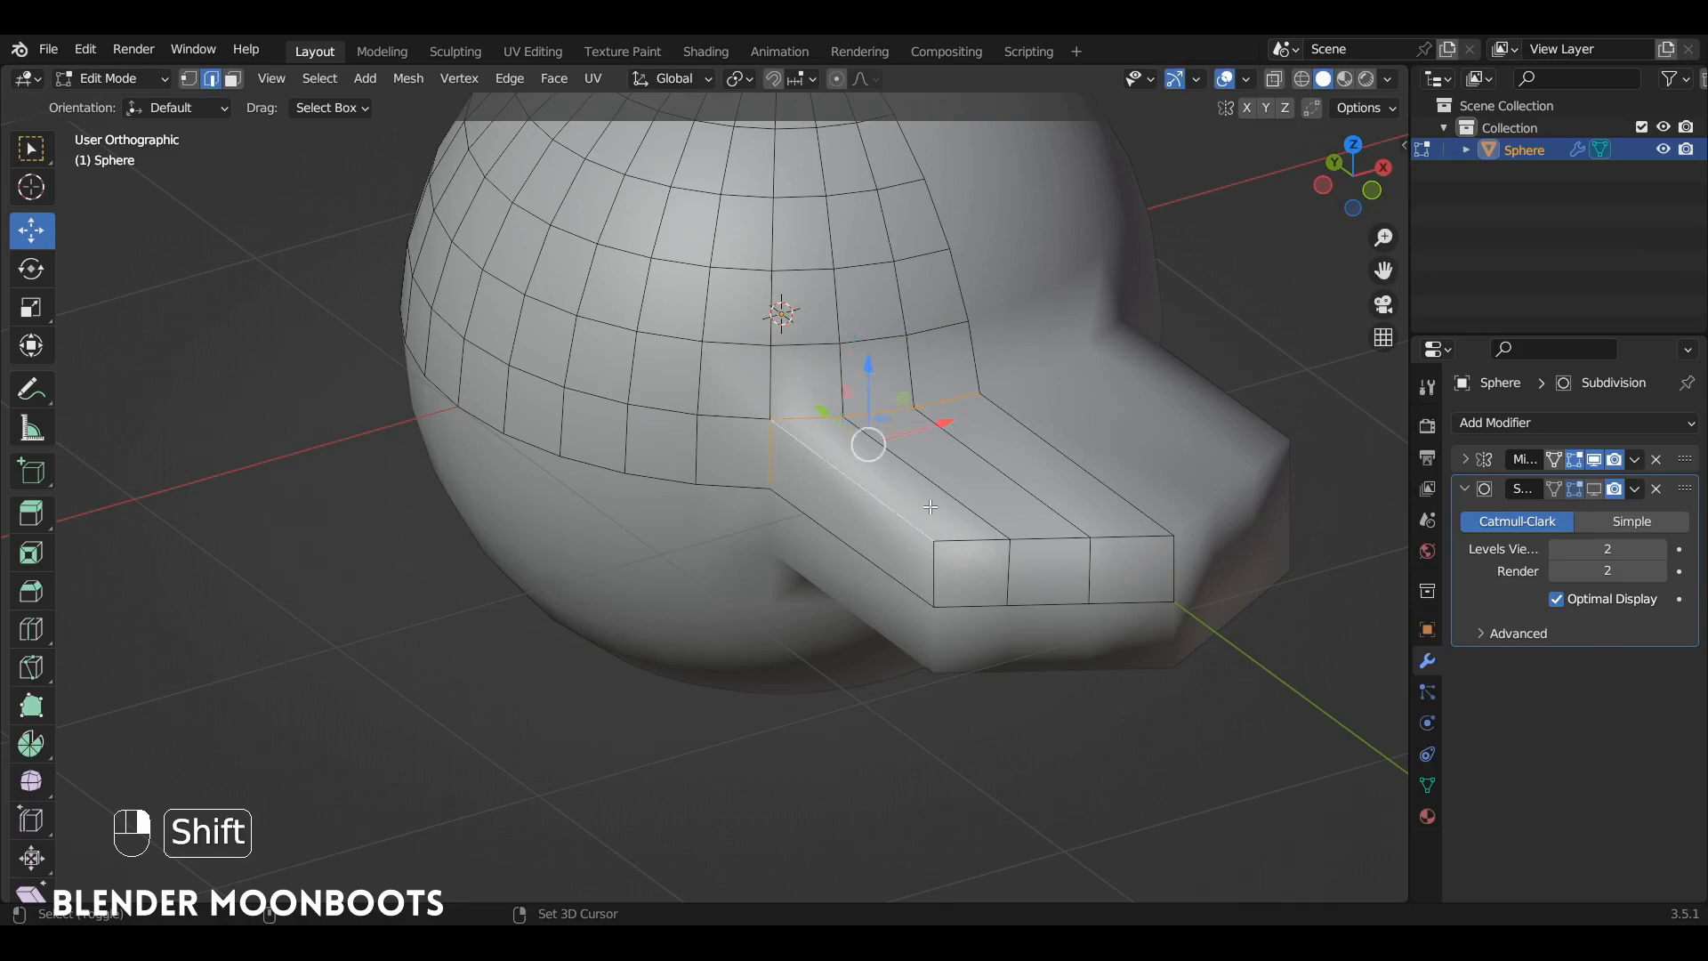
shift+click(975, 540)
shift+click(1051, 538)
shift+click(1130, 538)
shift+click(931, 570)
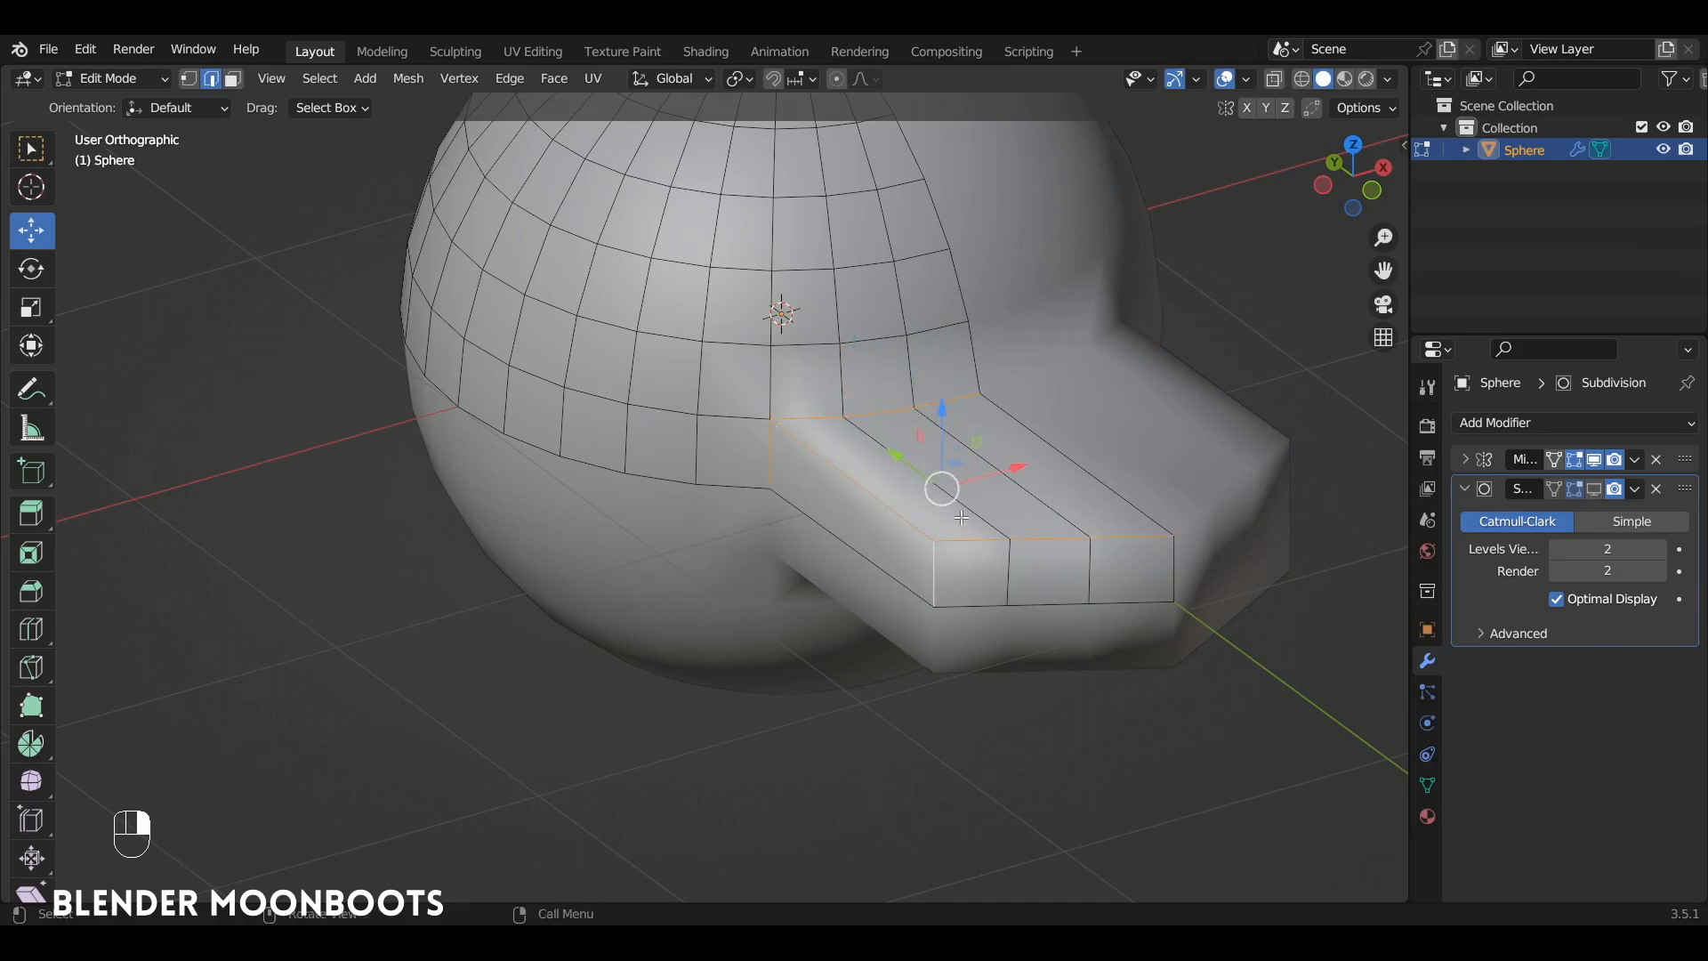
alt+middle_drag(987, 498, 1178, 533)
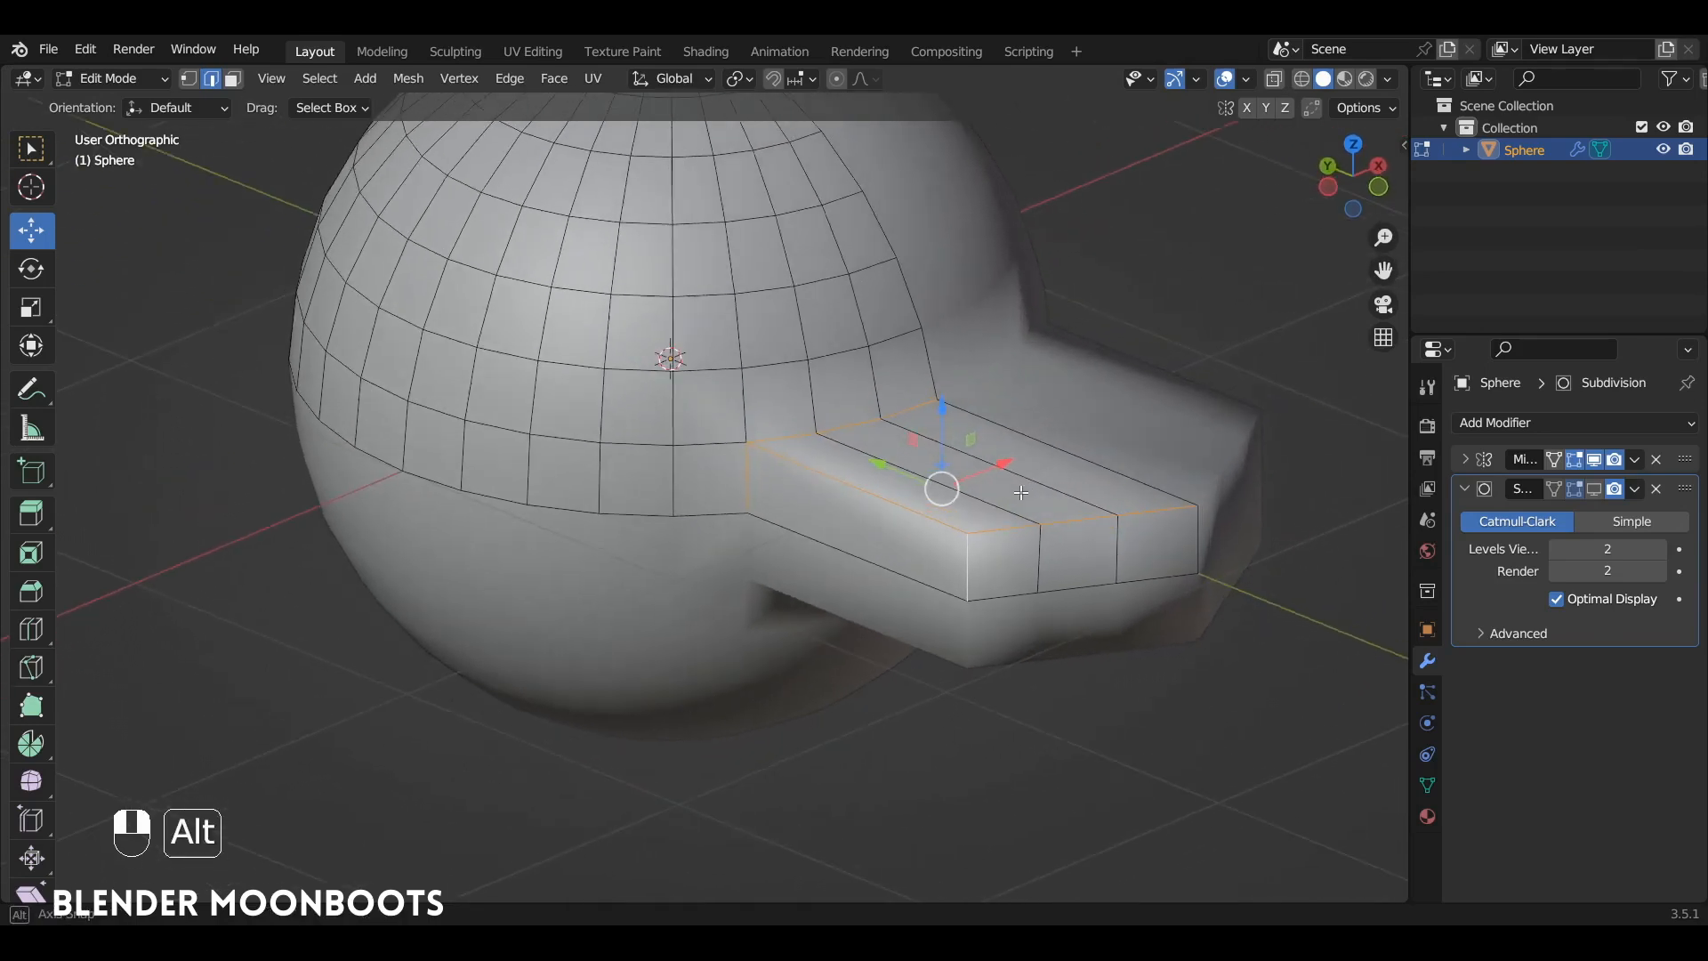
shift+click(1192, 540)
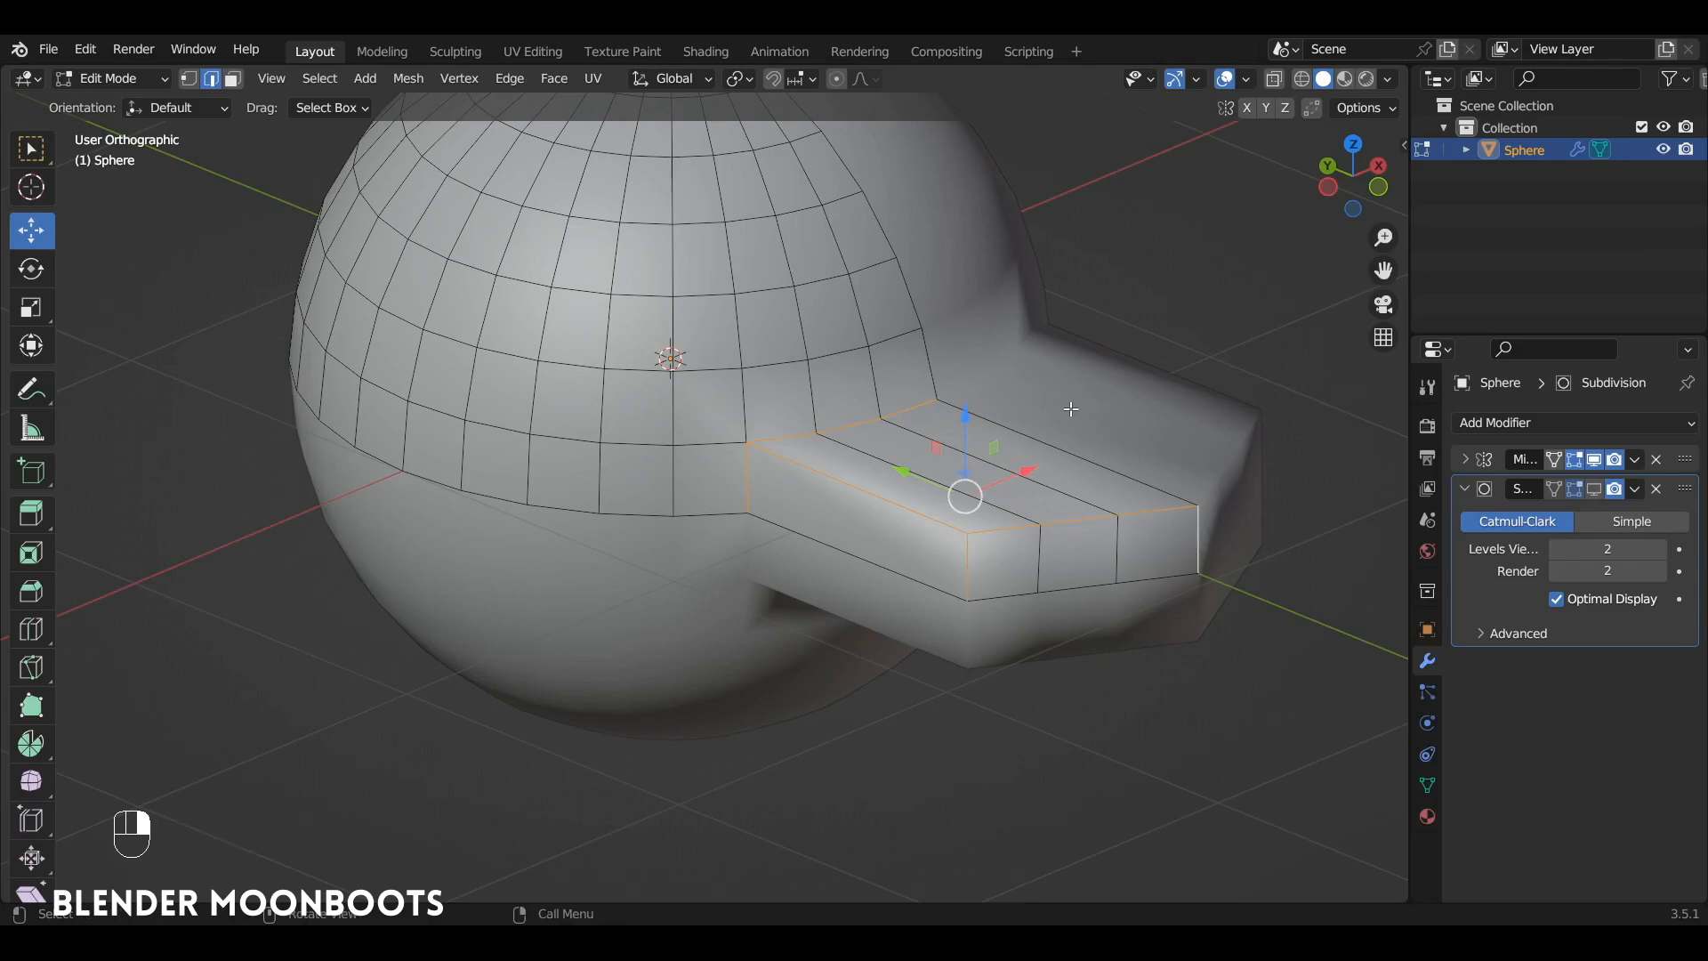
key(ctrl+b)
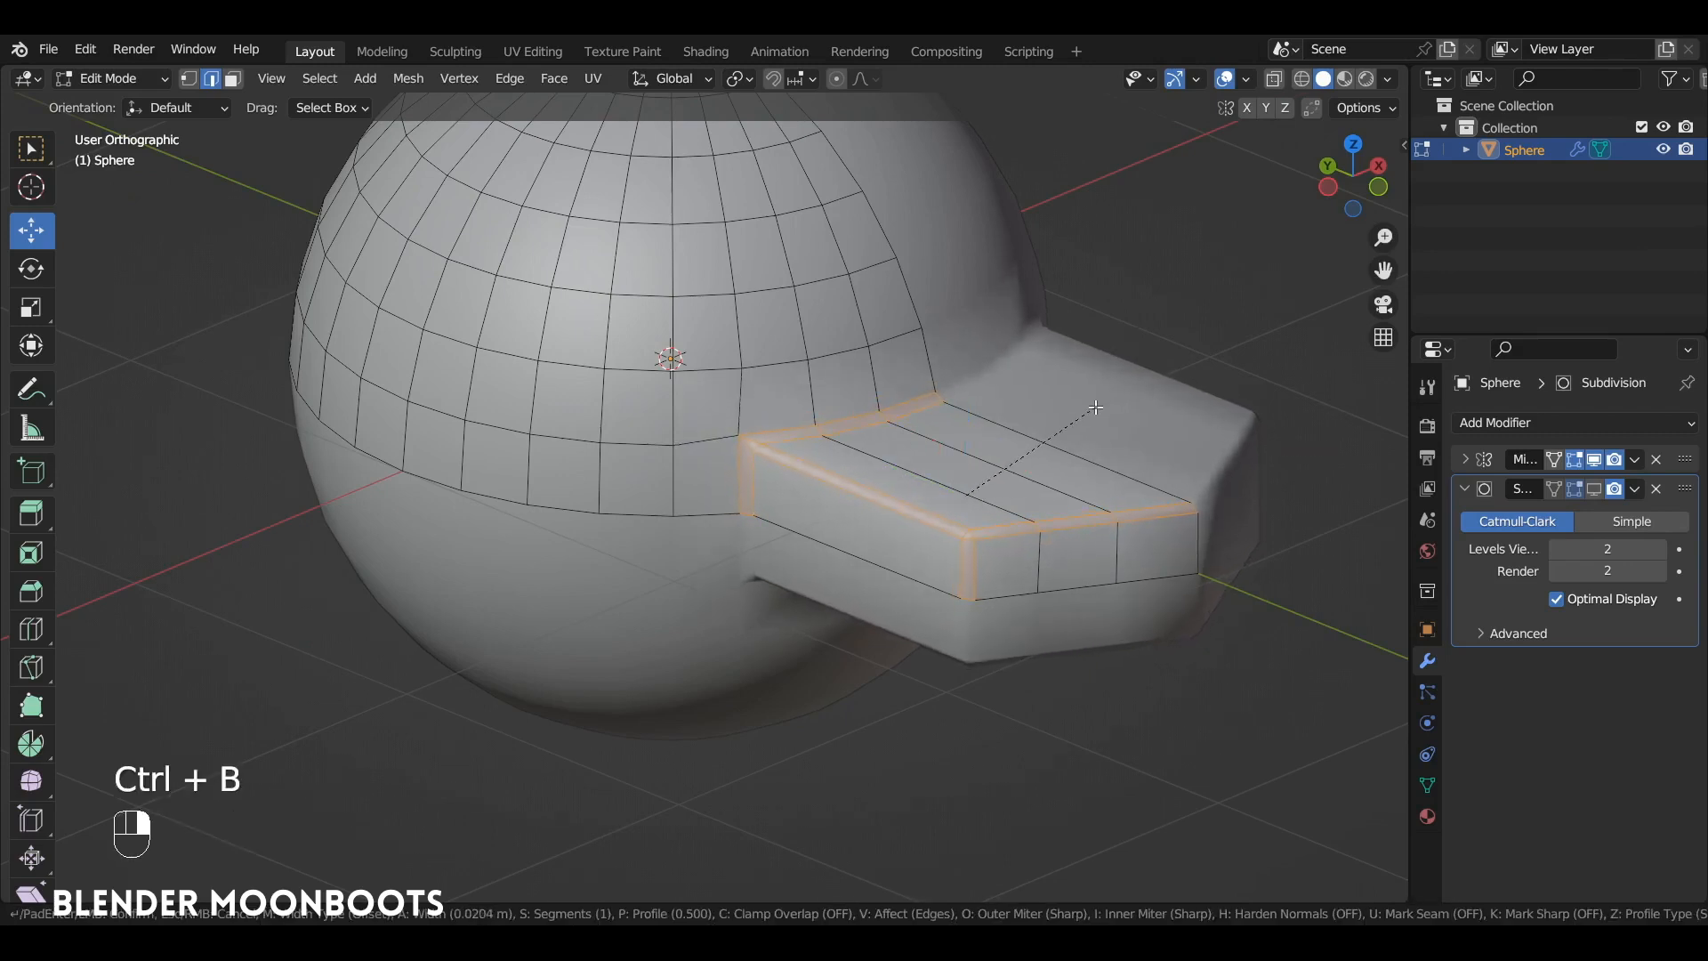
scroll(1099, 406, up, 1)
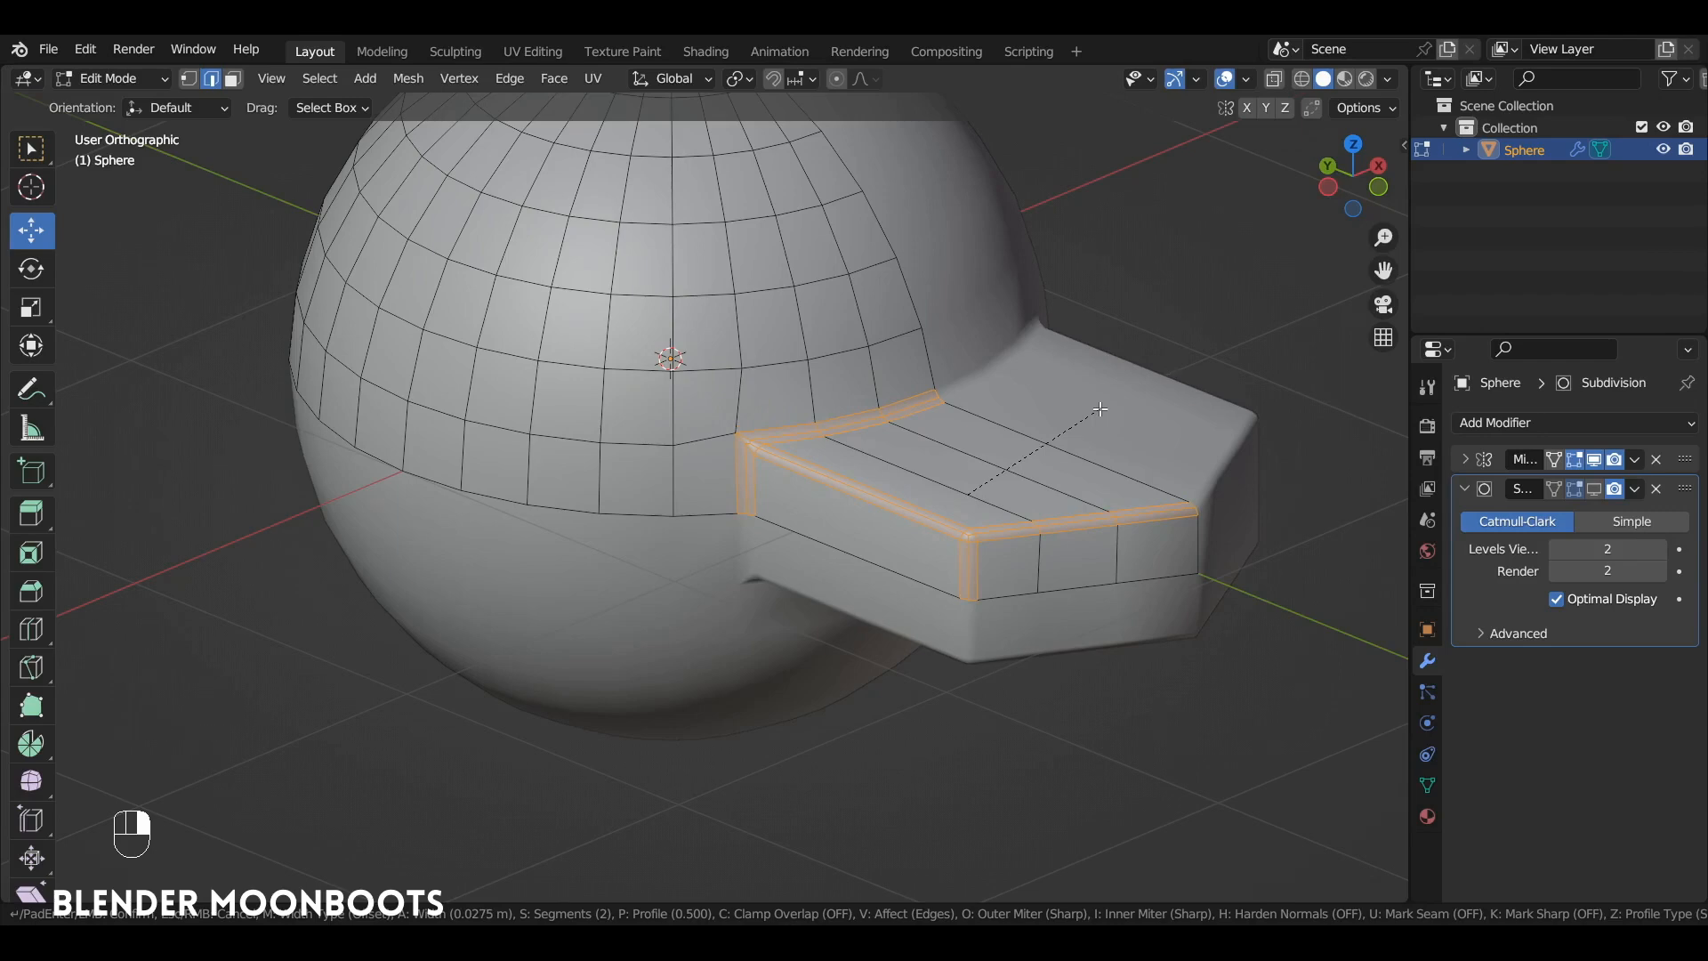
click(1100, 408)
Turn on the Subdivision modifier's viewport display in Object Mode and examine the bevelled upper corner where the block meets the sphere
key(Tab)
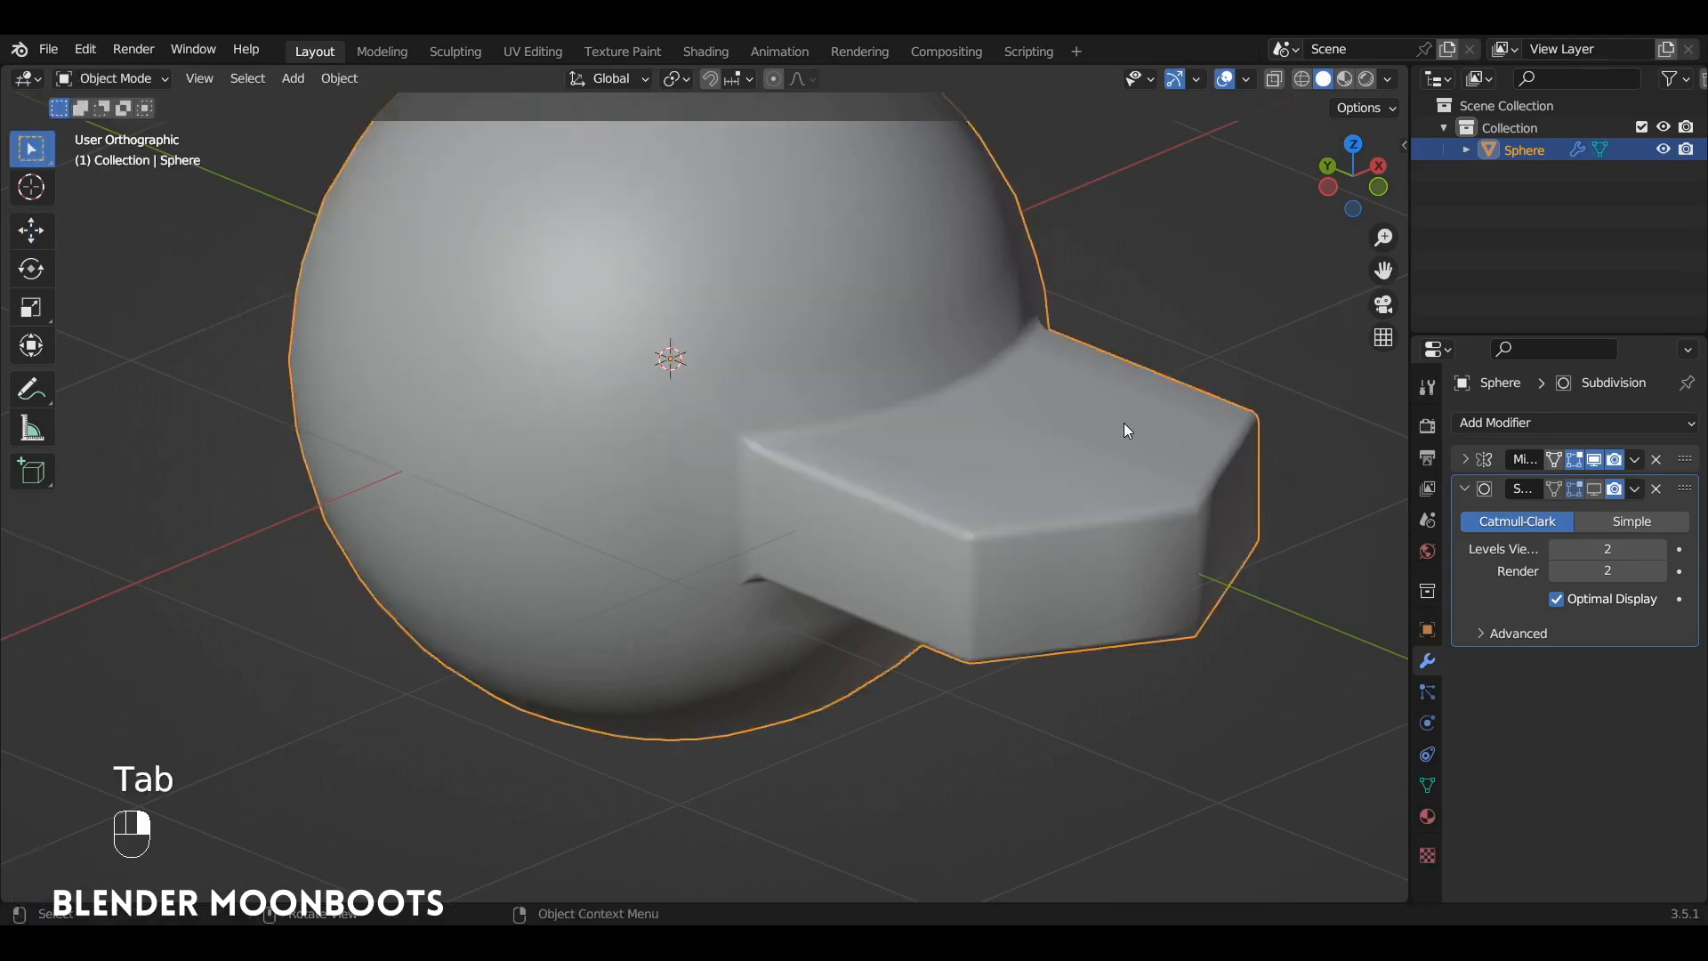
click(1593, 485)
alt+middle_drag(1149, 462, 1151, 452)
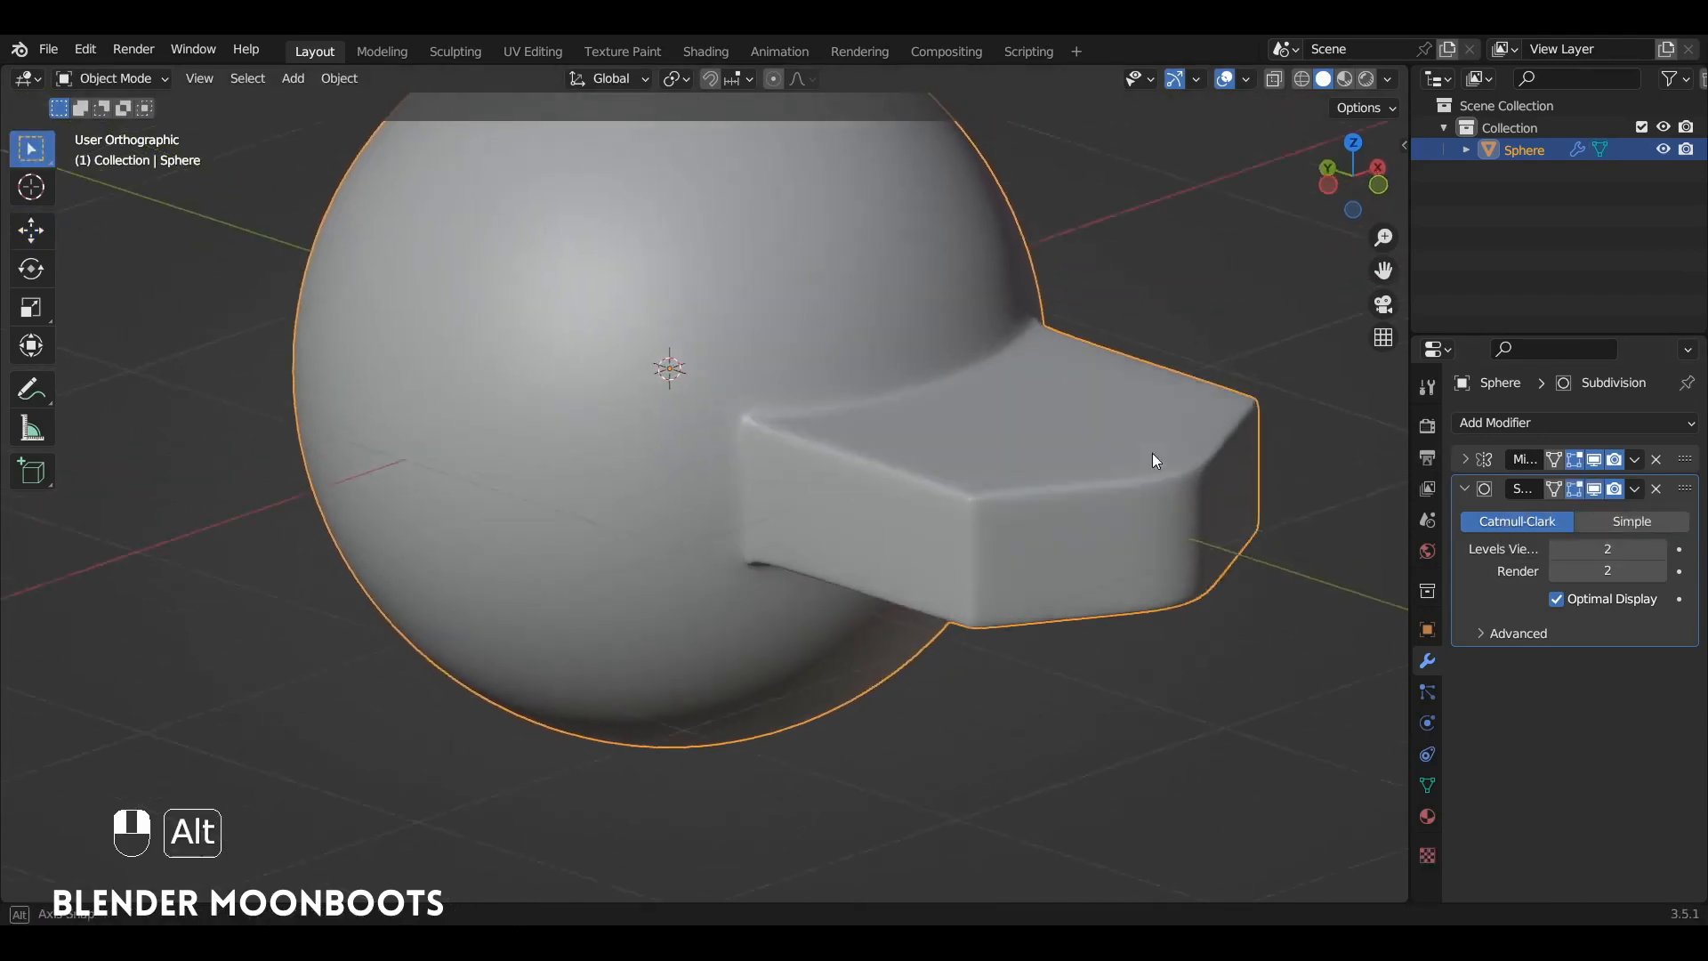
alt+drag(1151, 452, 1150, 467)
alt+shift+drag(1073, 499, 1076, 365)
alt+shift+drag(1061, 354, 979, 359)
ctrl+alt+drag(978, 358, 1112, 471)
alt+shift+drag(1121, 476, 1030, 386)
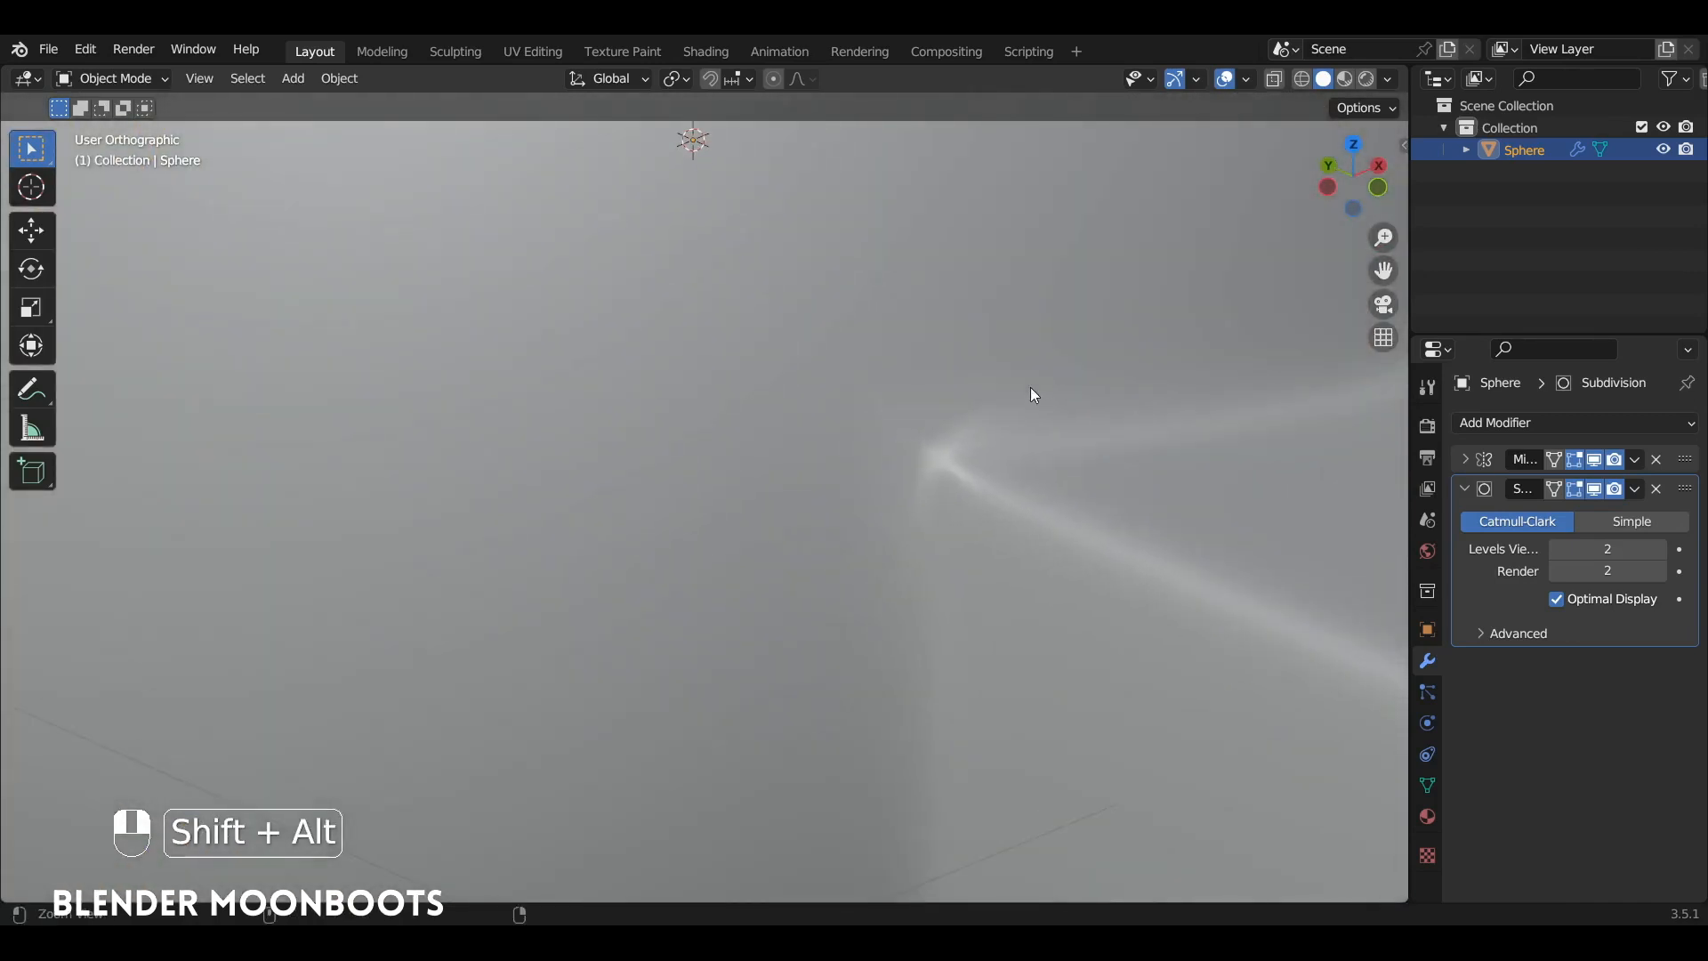
alt+drag(963, 434, 1022, 450)
Turn off the subdivision display and connect three vertices around the block's upper corner to neighbouring sphere vertices with new edges
key(Tab)
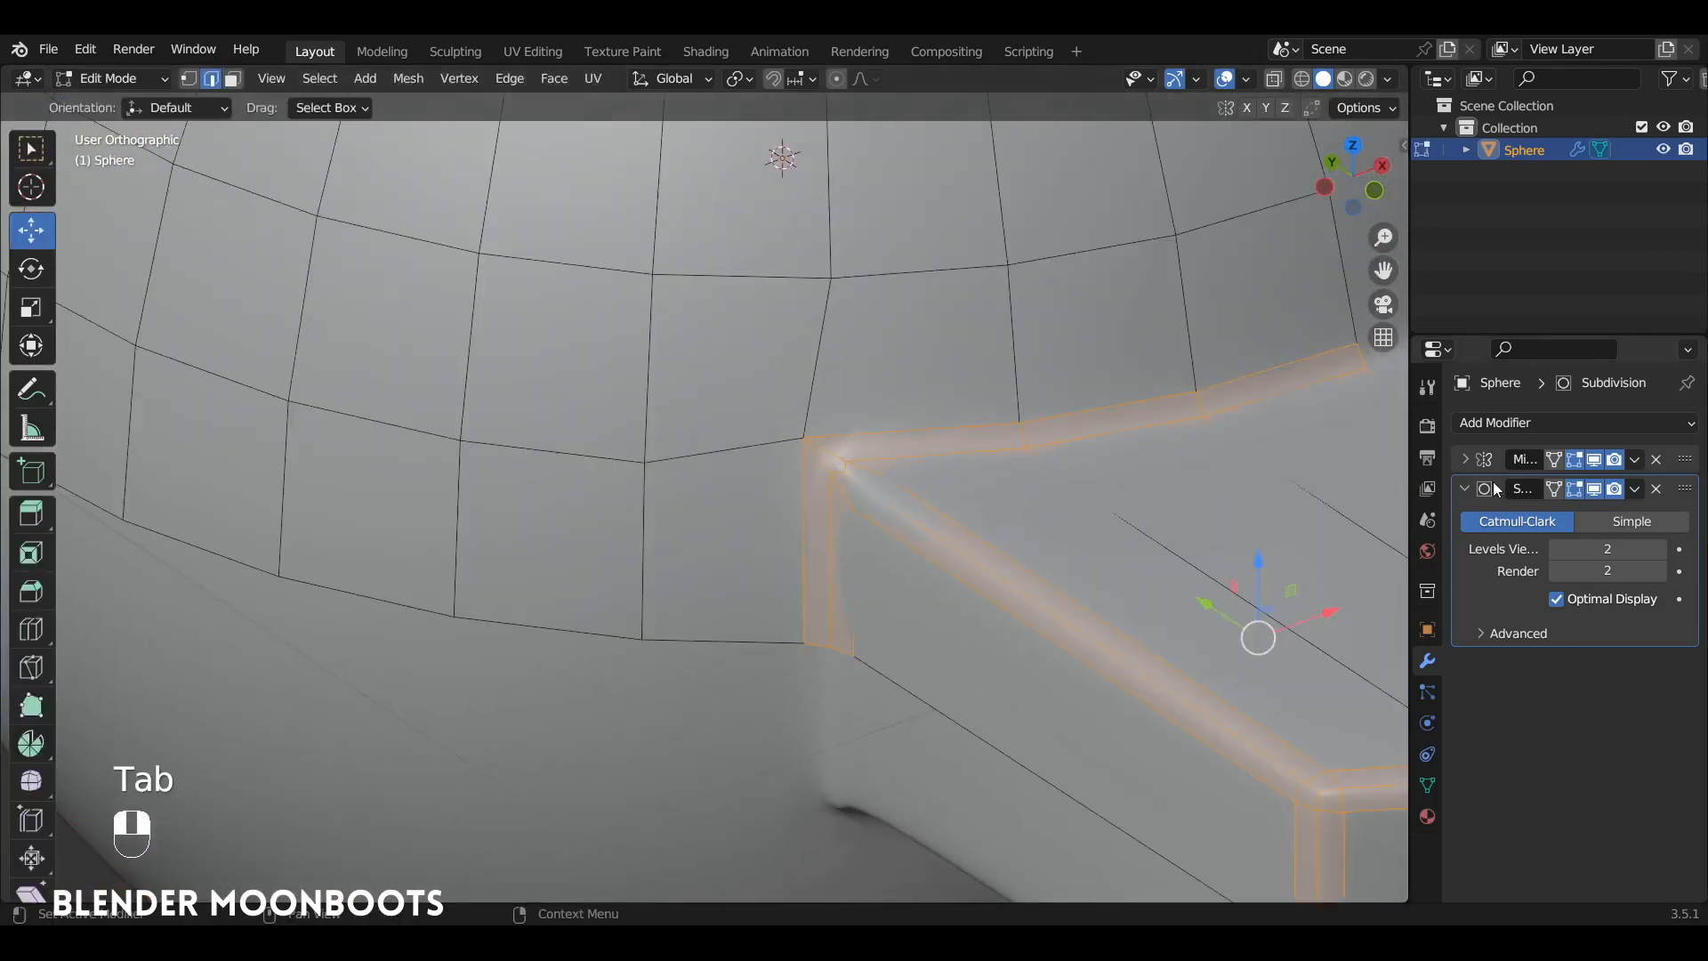
click(1594, 488)
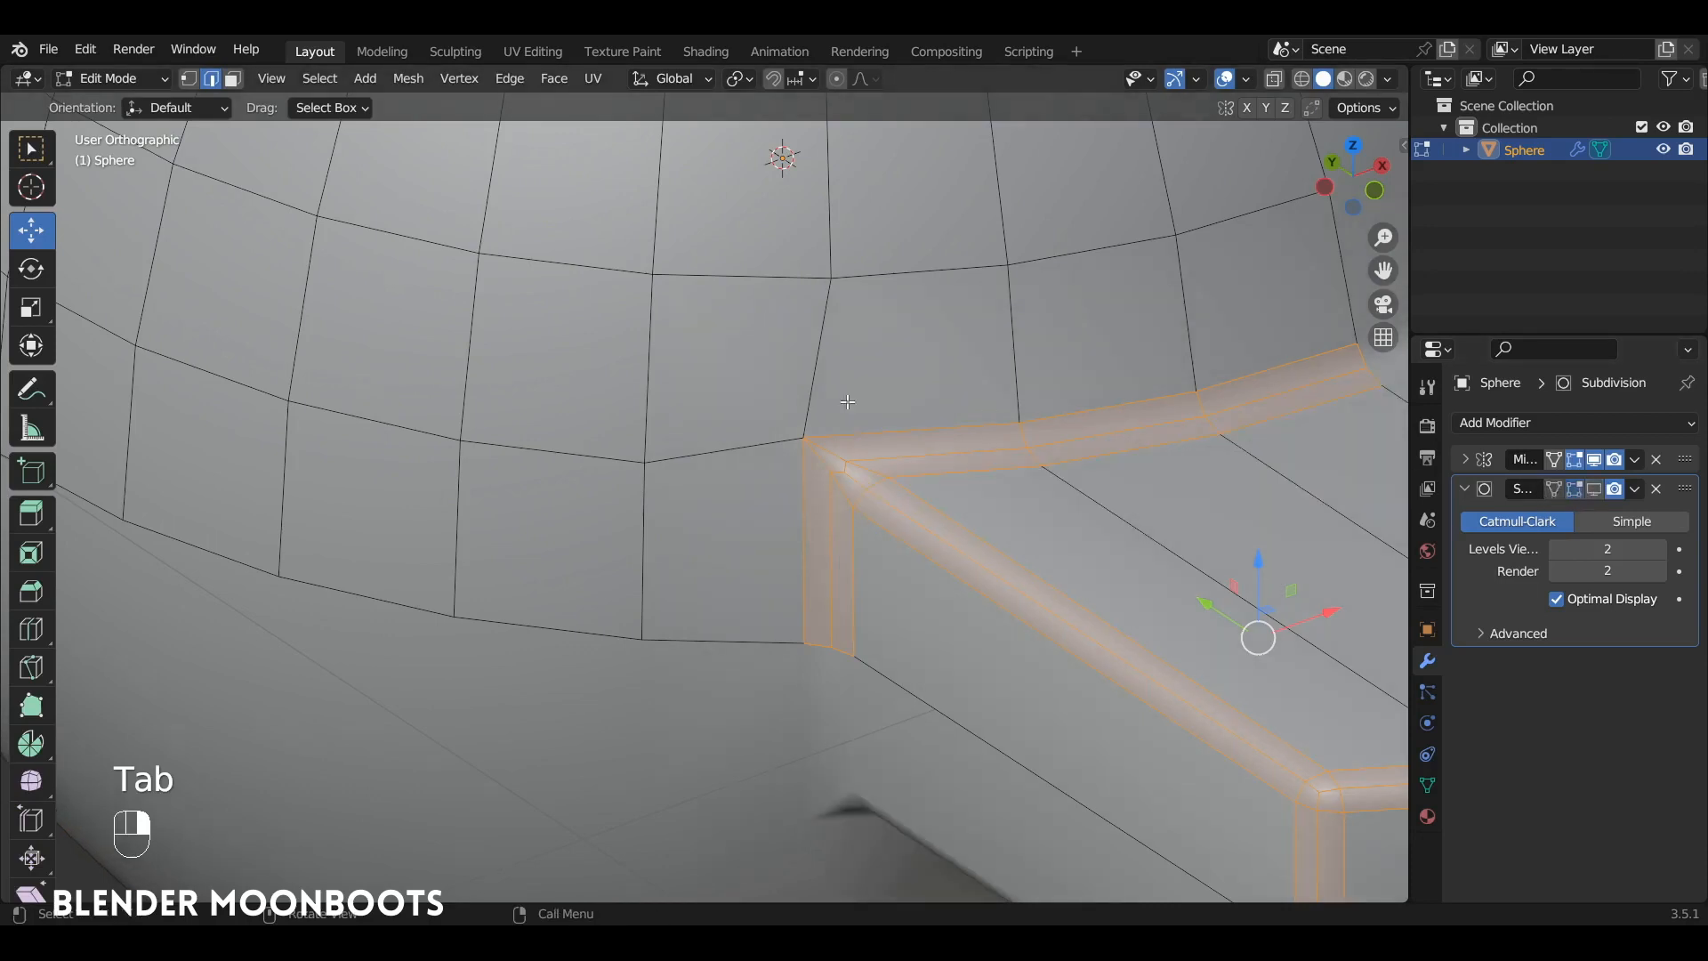
key(1)
alt+shift+drag(884, 442, 880, 482)
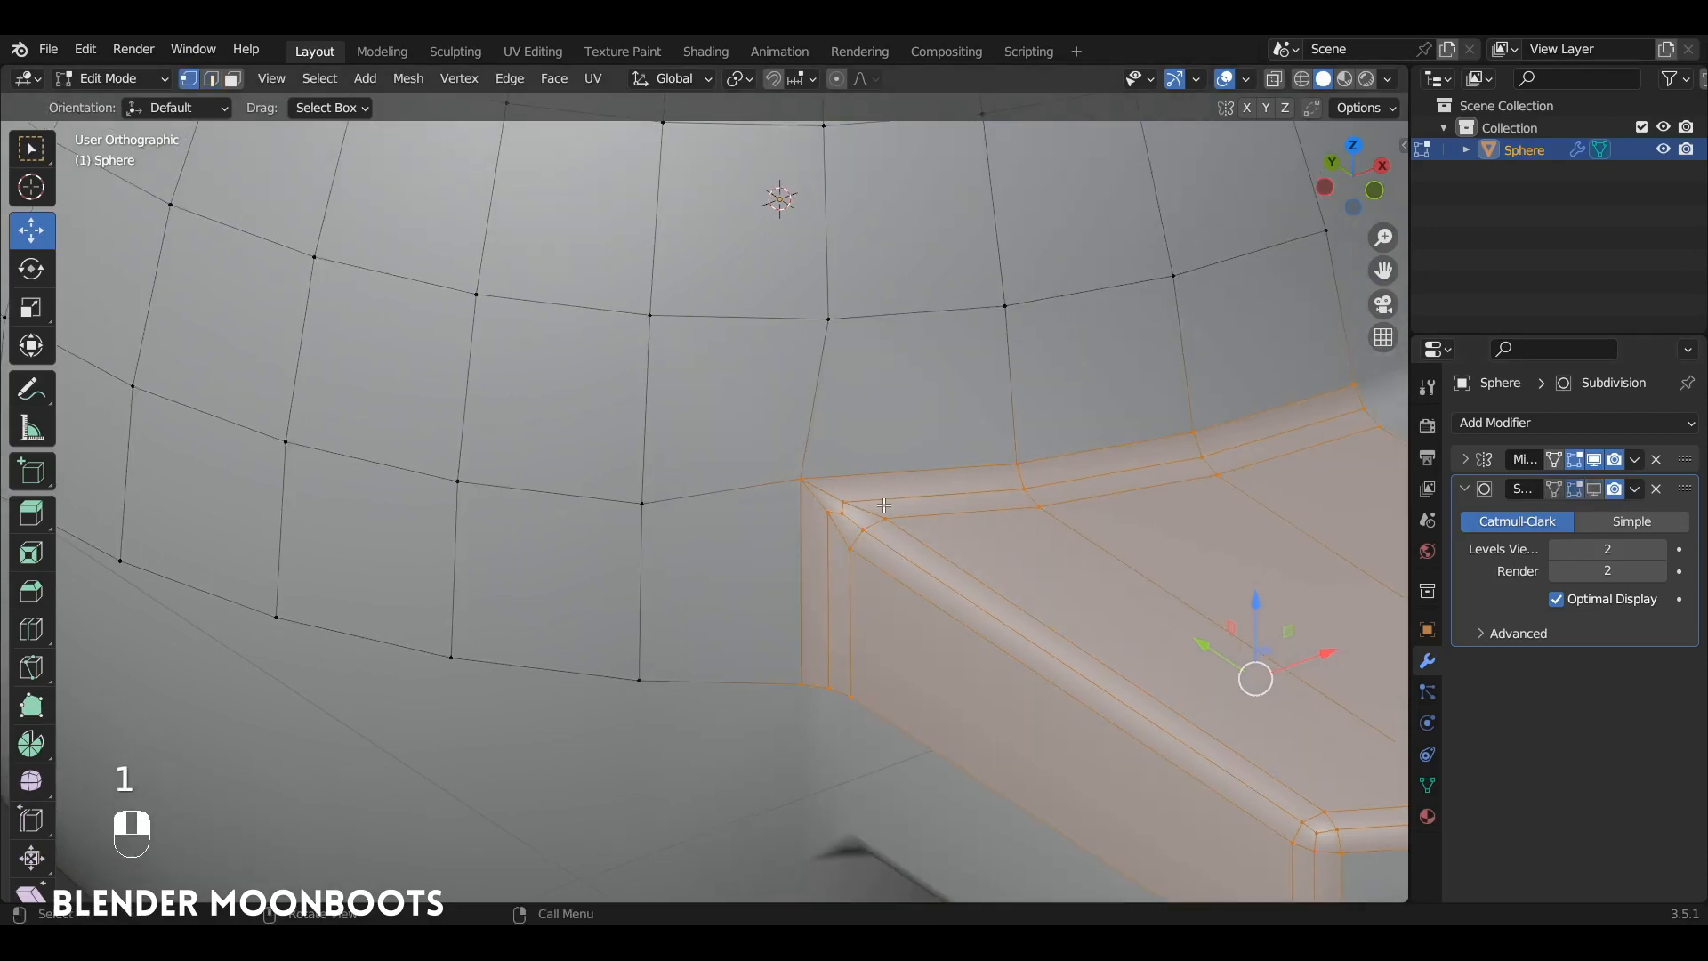
click(886, 517)
shift+click(836, 316)
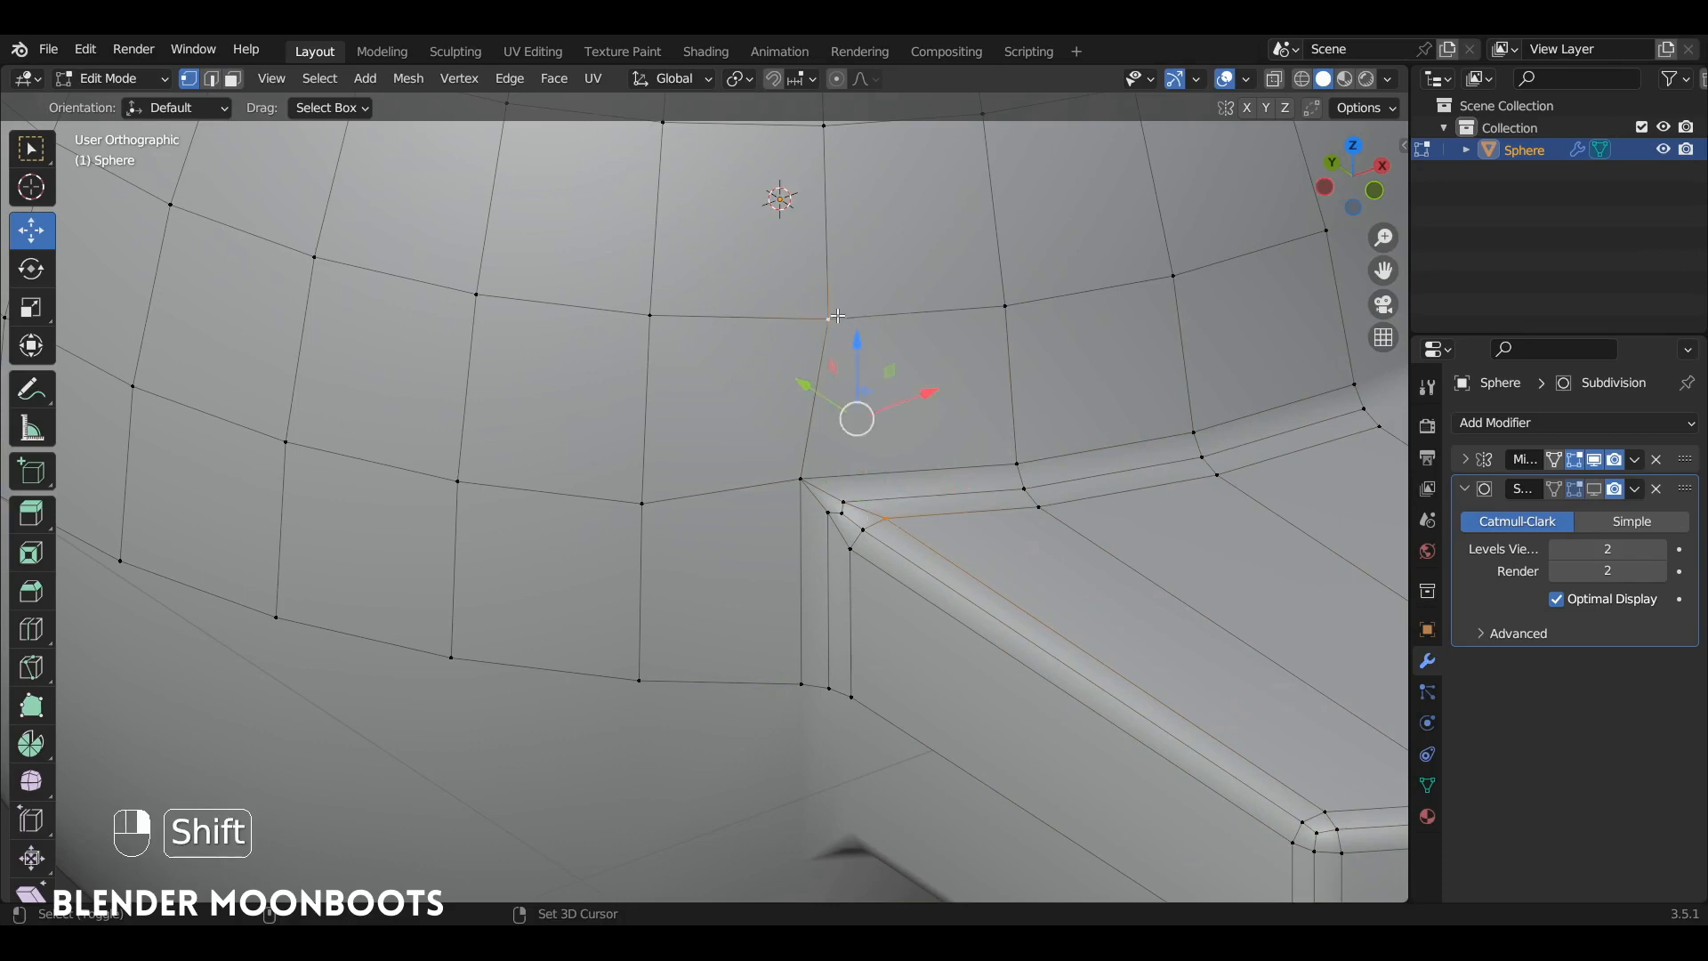
key(j)
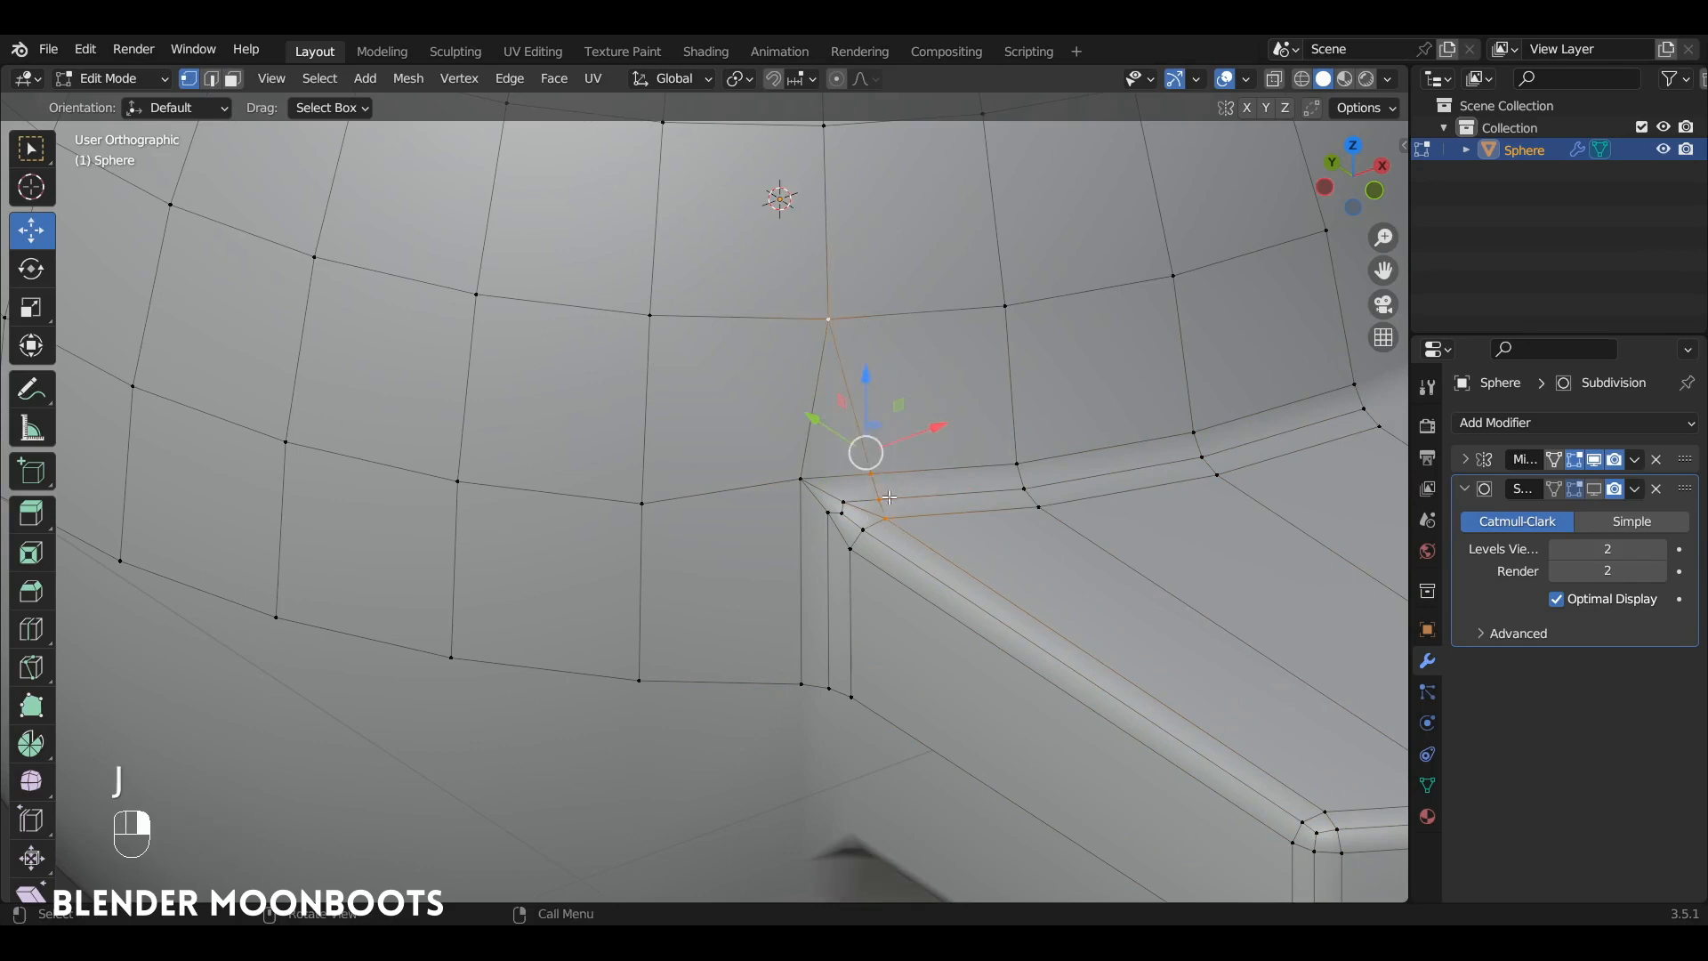
click(853, 553)
key(j)
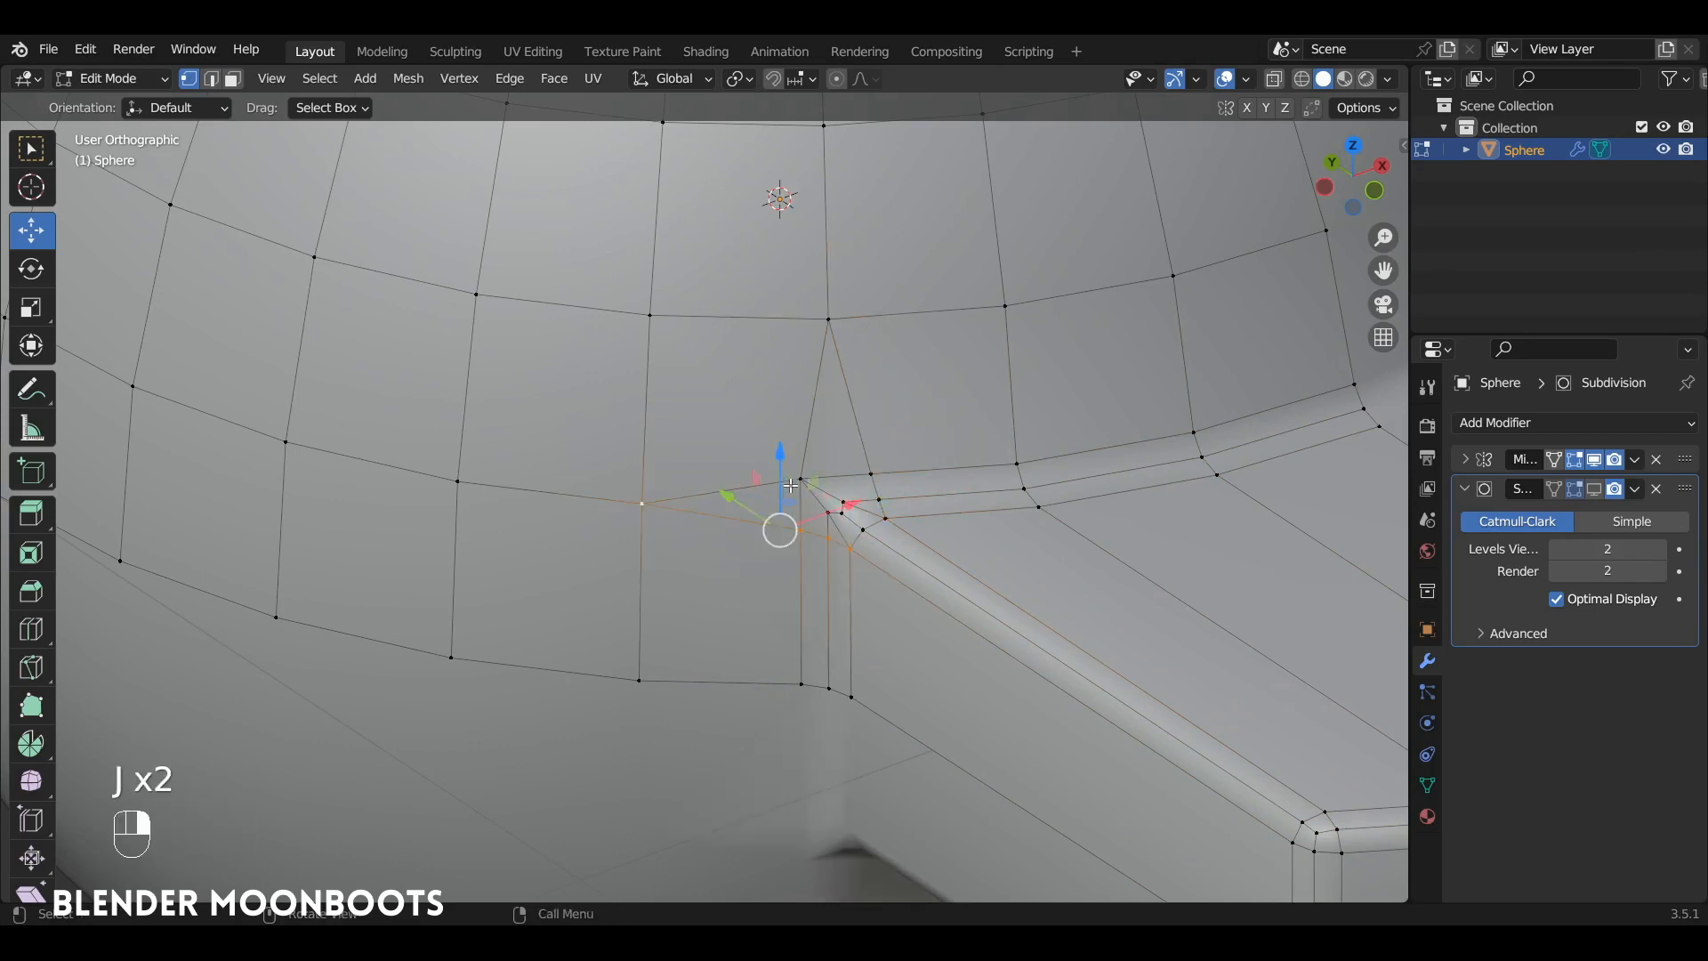
shift+click(650, 311)
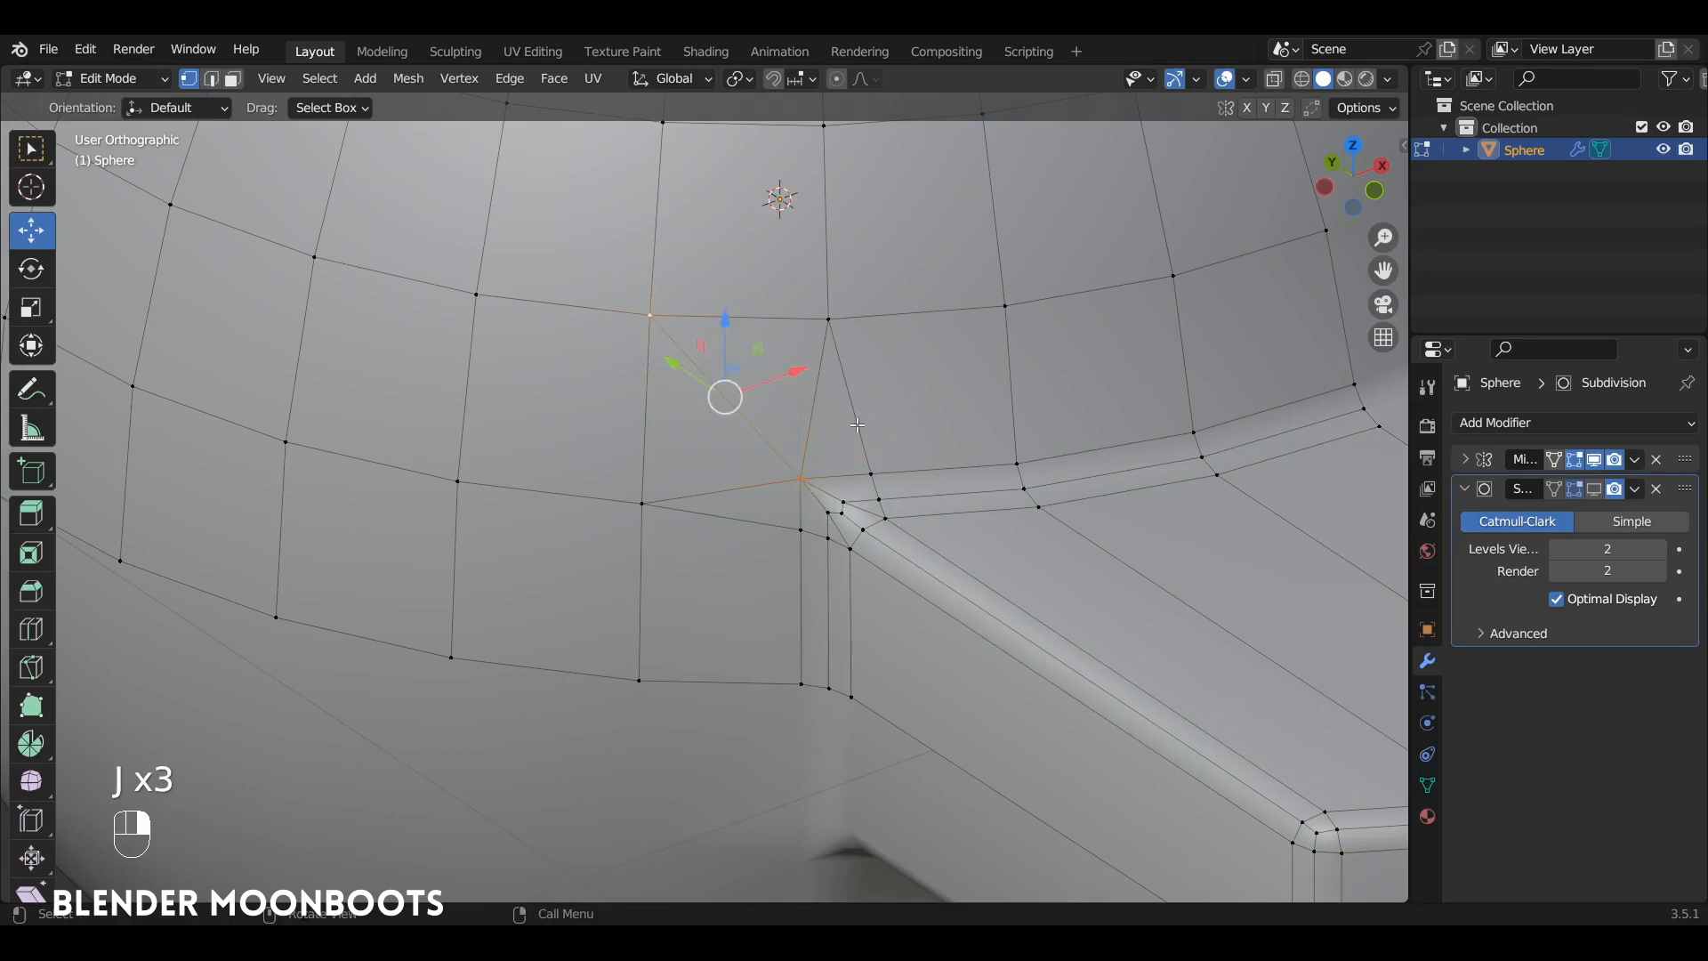
Connect the central vertex of the bevelled corner to the outer corner vertex on the sphere
mouse_move(856, 425)
ctrl+alt+mouse_down()
mouse_move(904, 397)
mouse_move(855, 404)
ctrl+alt+mouse_up()
ctrl+alt+drag(856, 404, 877, 415)
click(945, 543)
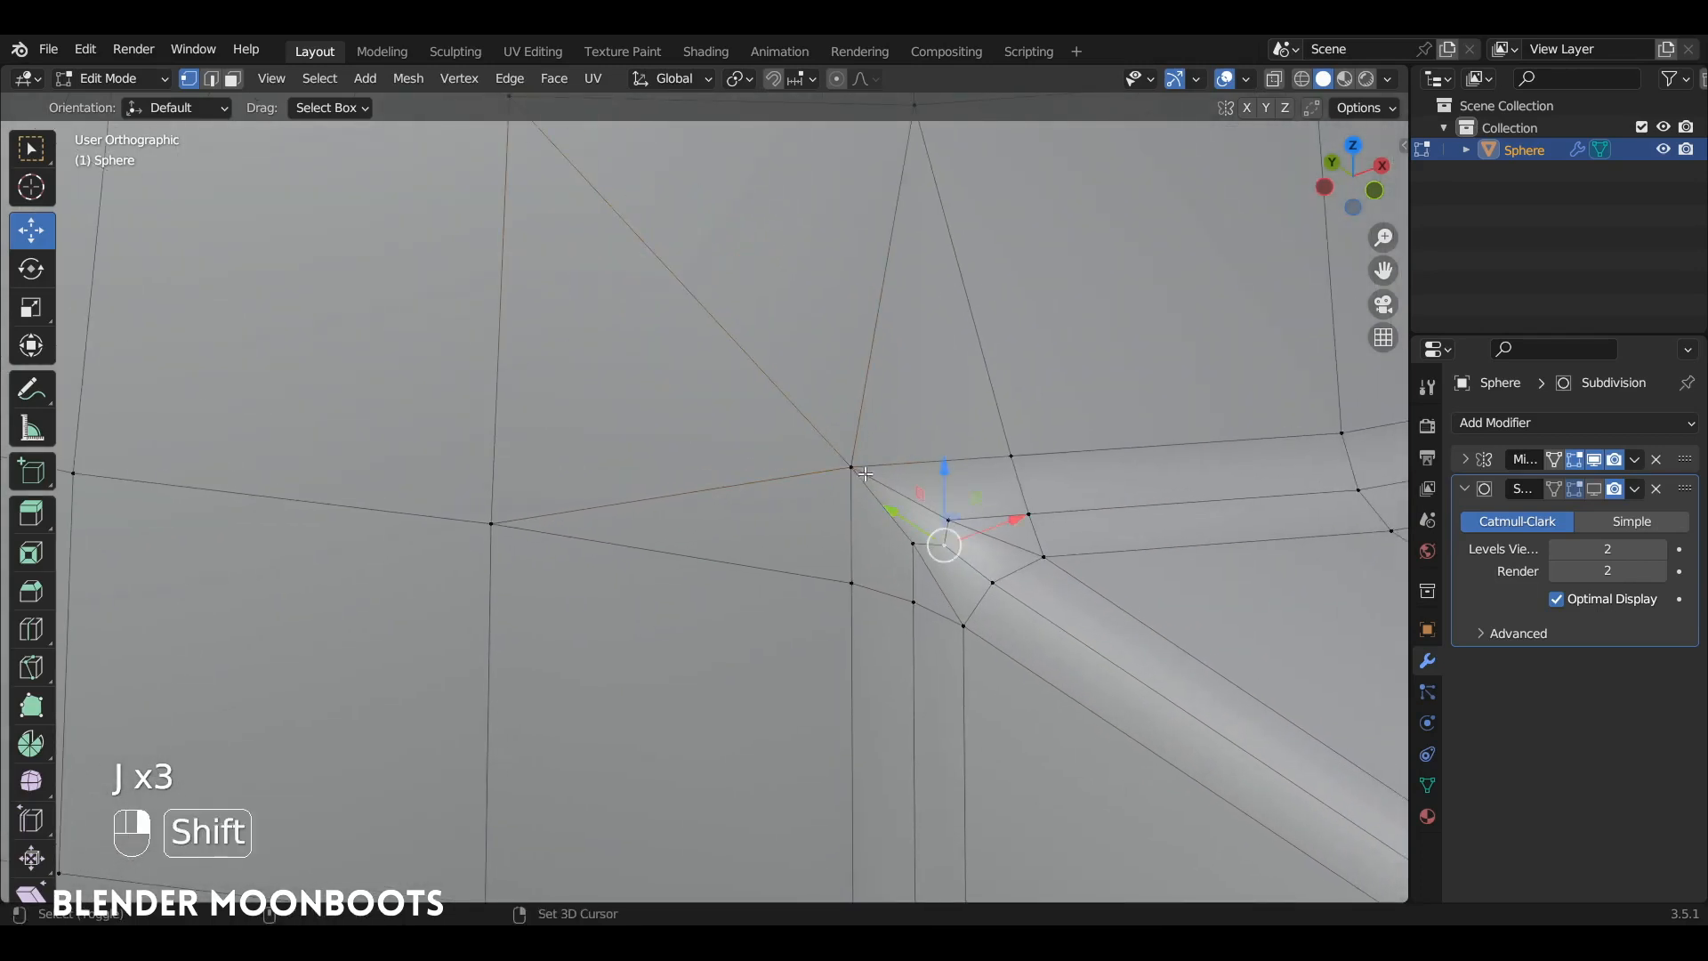
shift+click(866, 474)
key(j)
Dissolve the redundant edges around the block's upper corner, leaving the diagonal edge flow into the sphere
key(2)
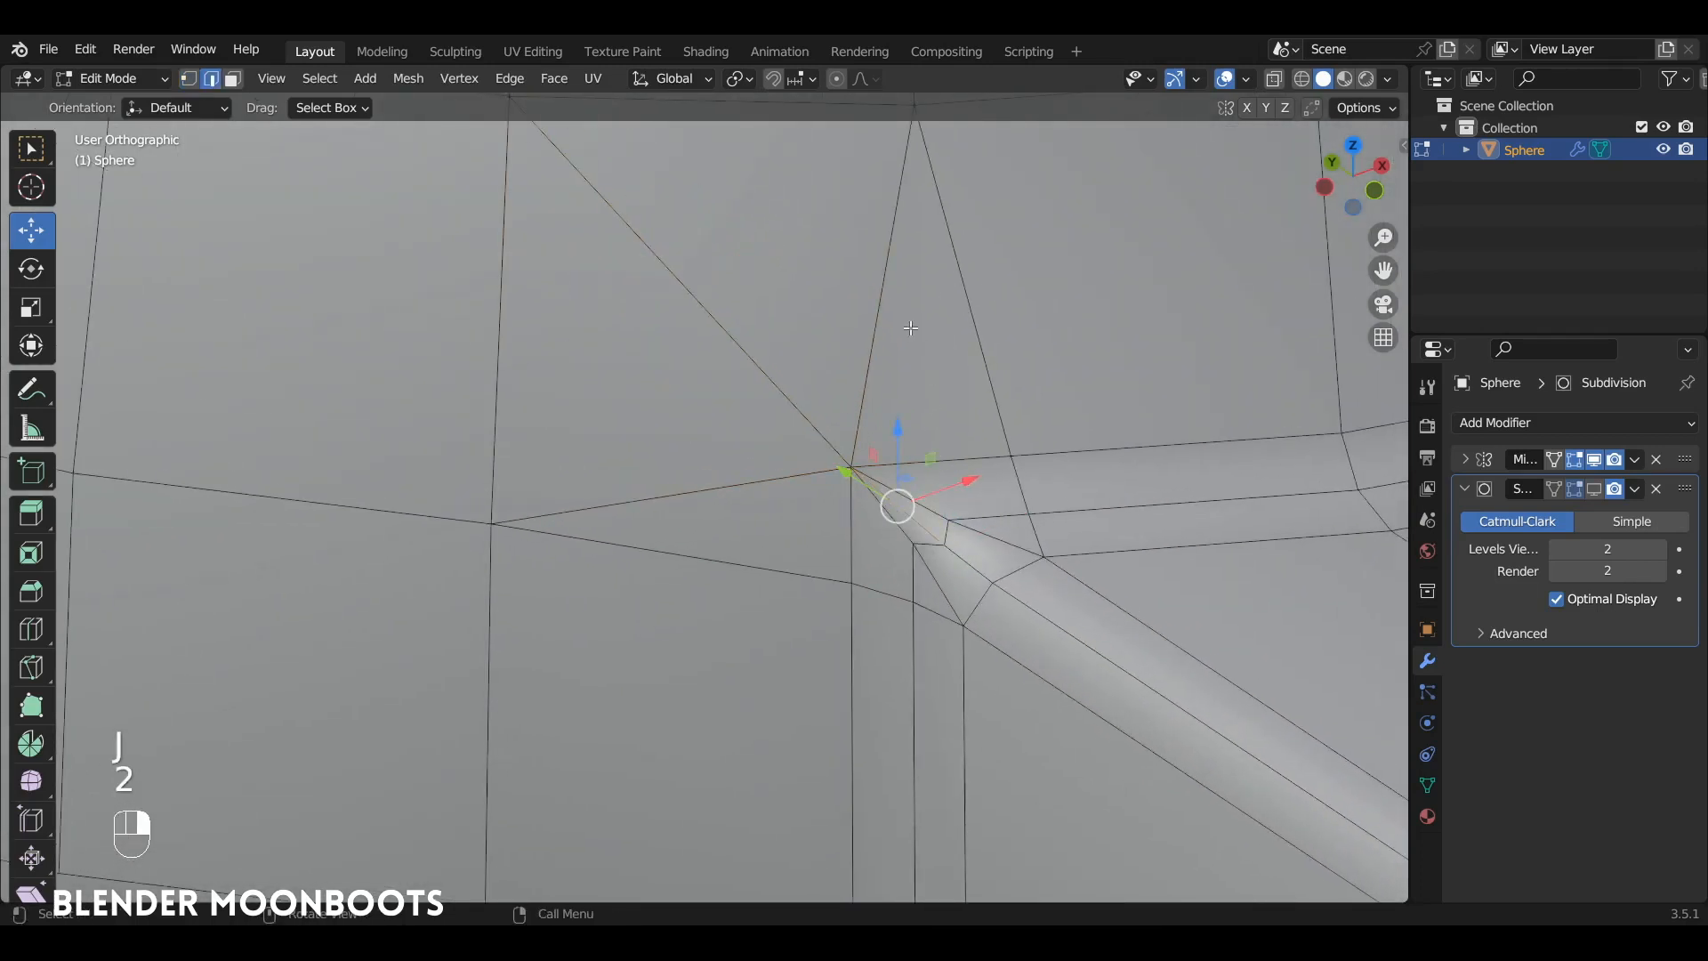
click(889, 280)
shift+click(771, 478)
shift+click(916, 501)
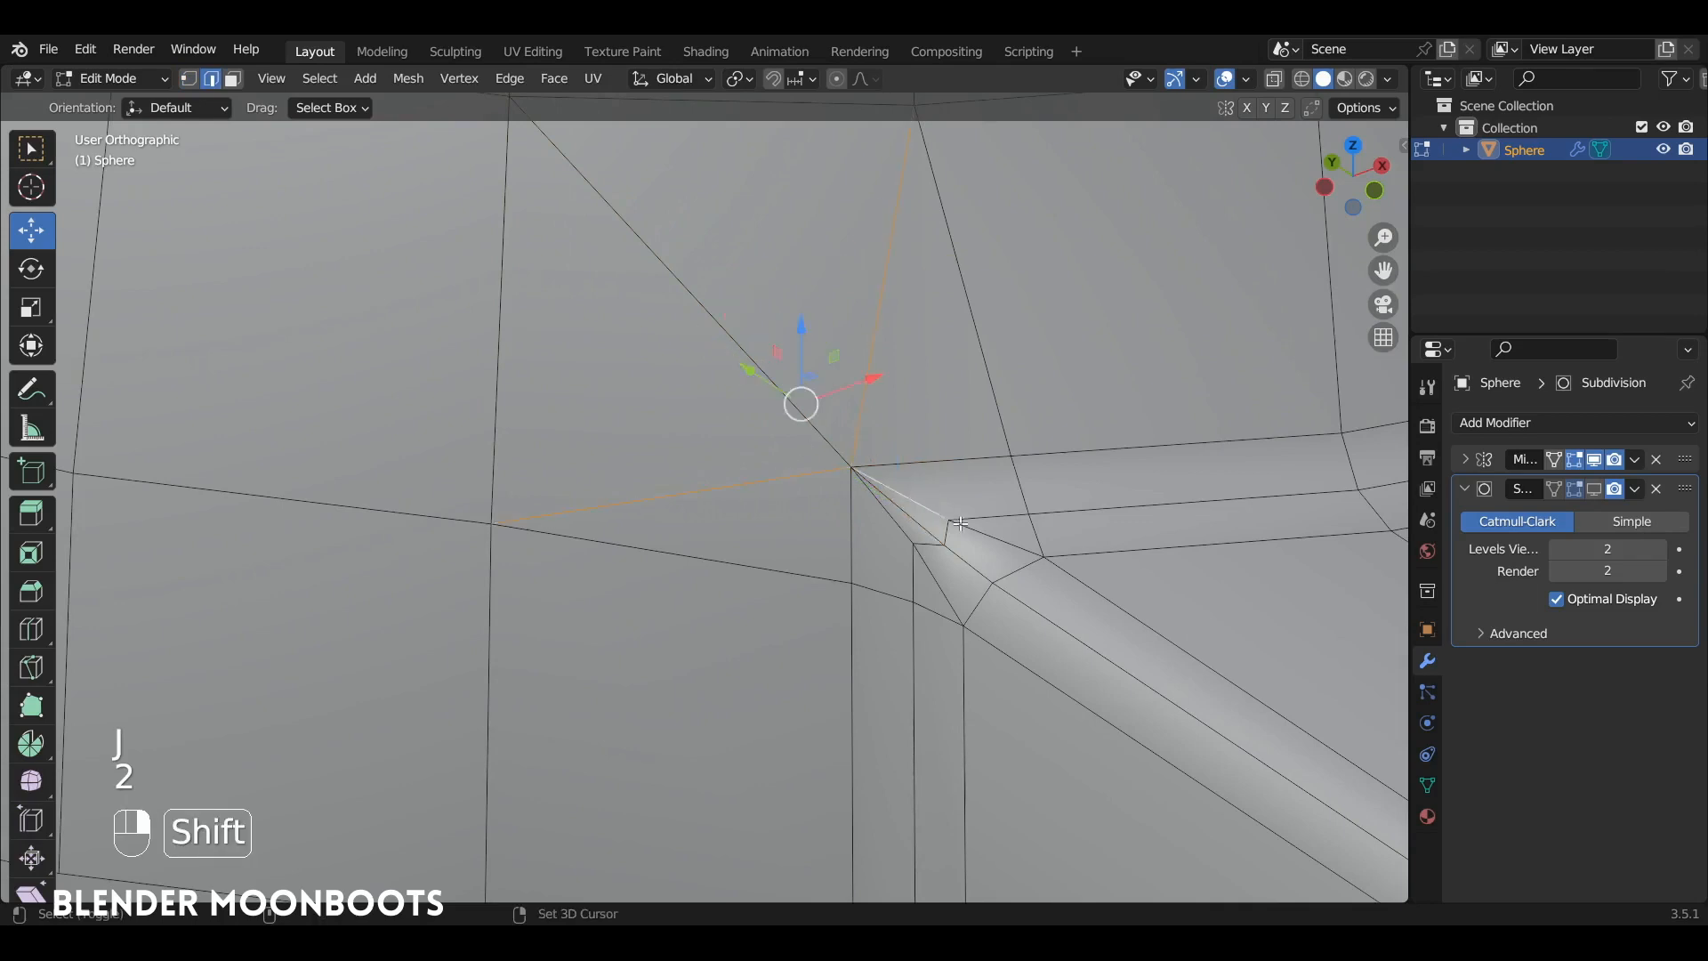
shift+click(994, 537)
shift+click(902, 525)
shift+click(934, 579)
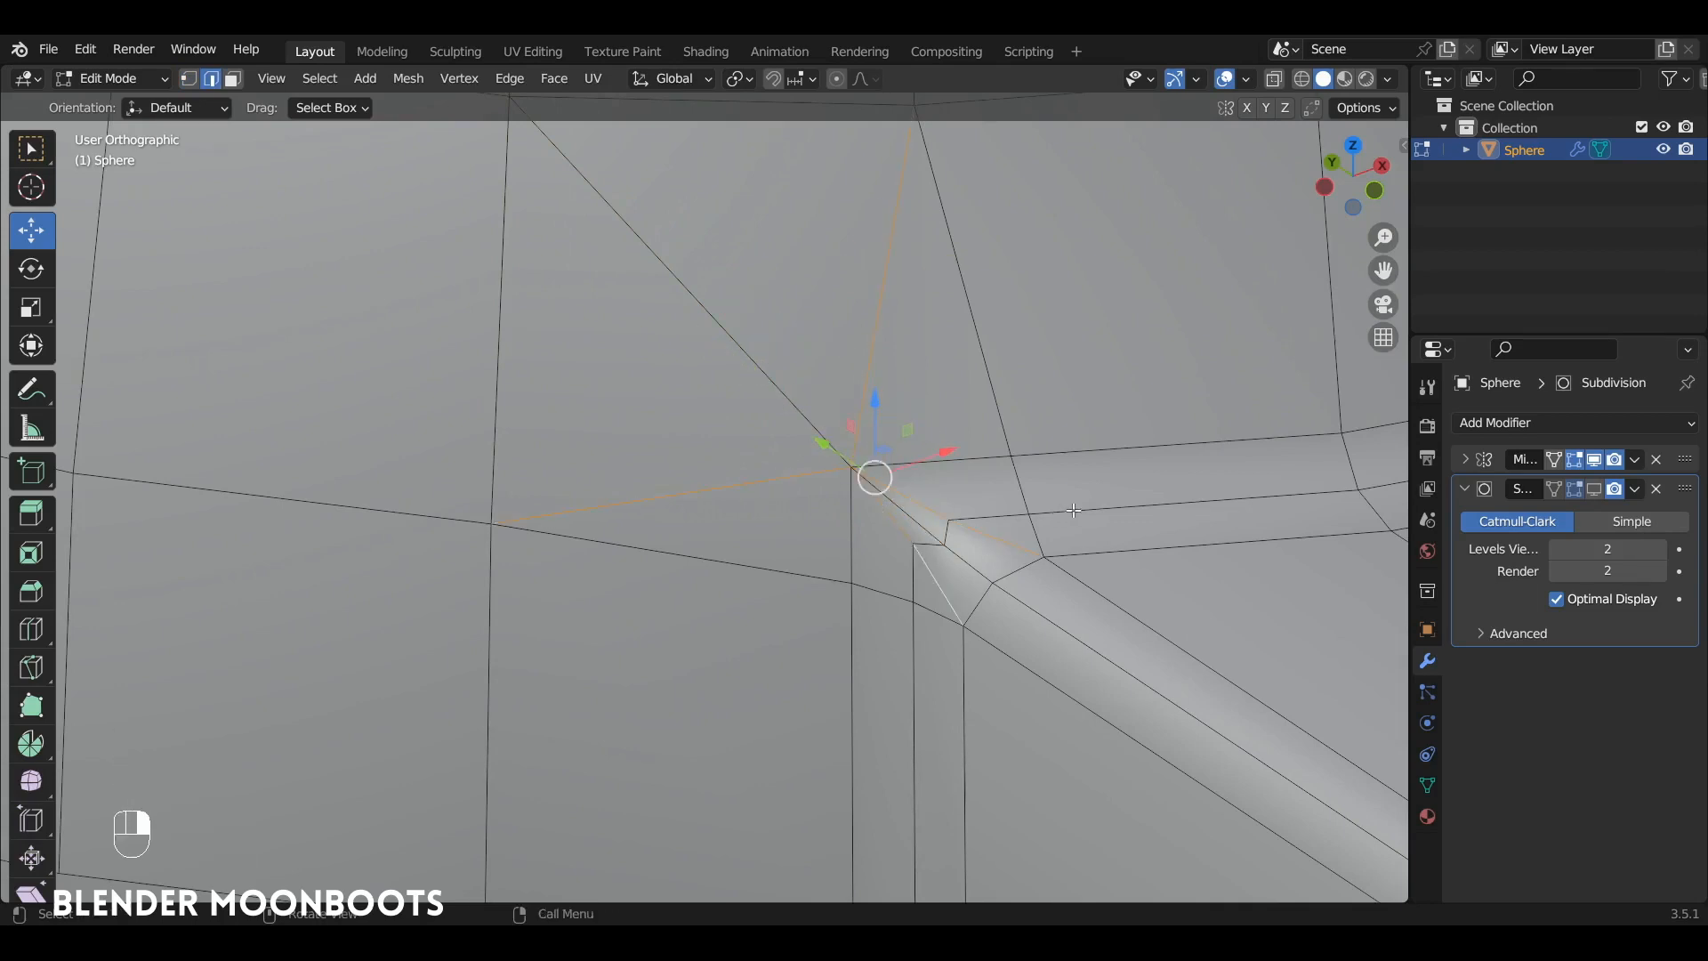
key(ctrl+x)
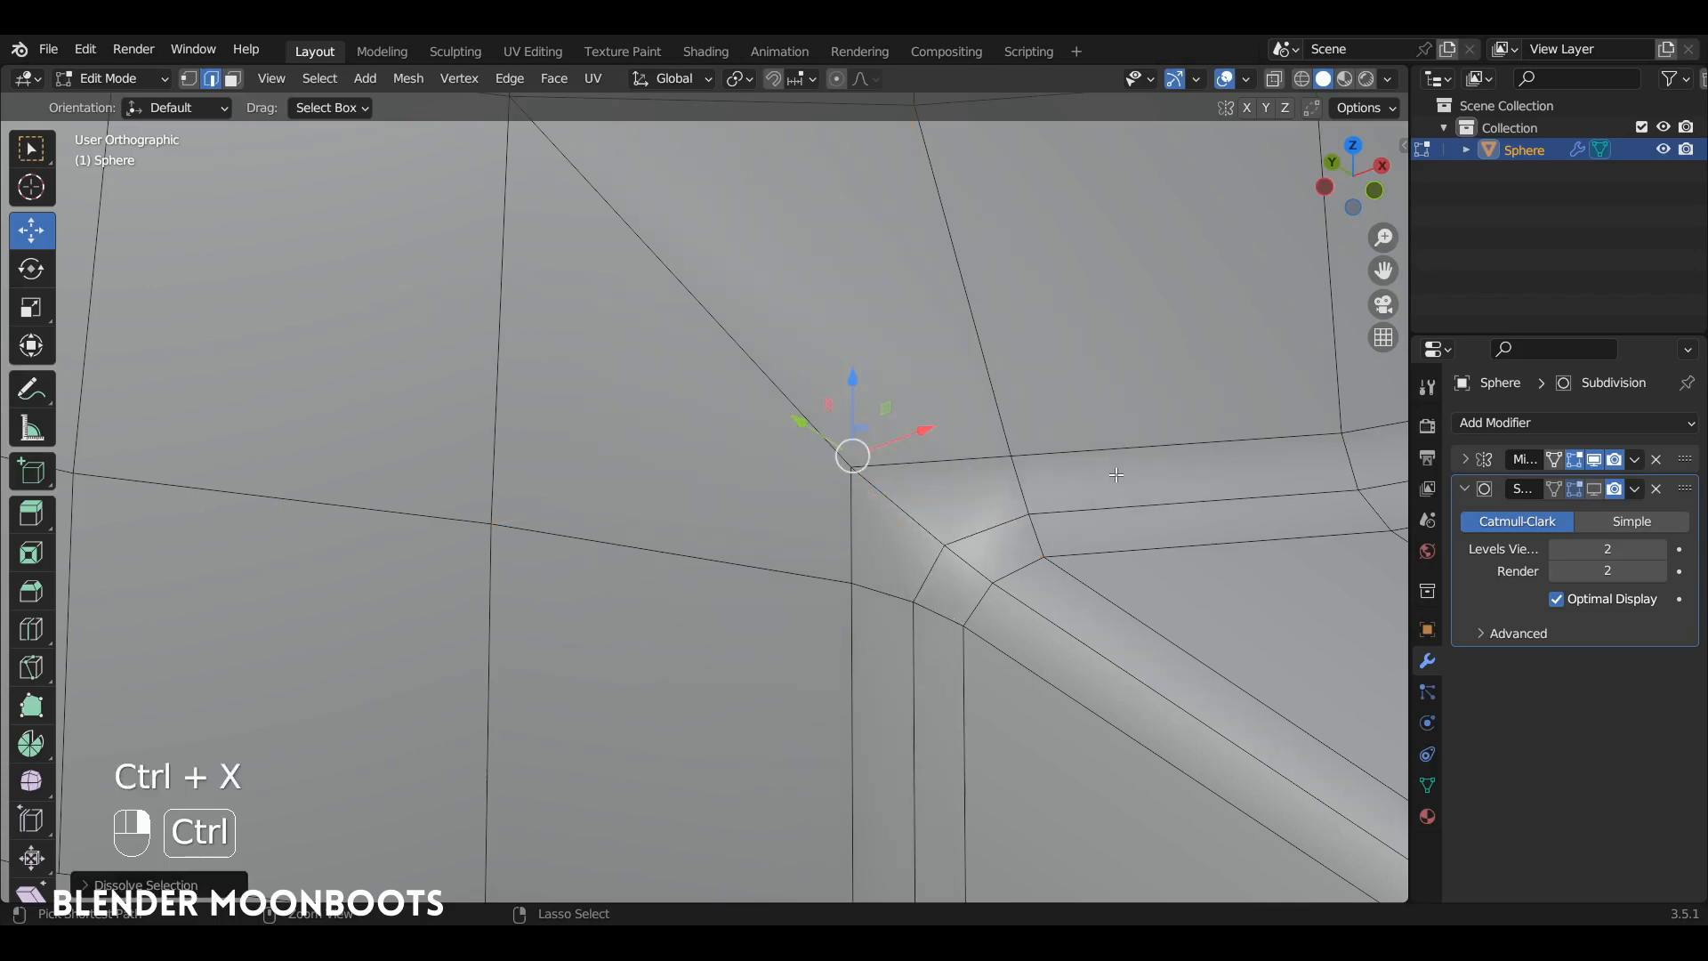
scroll(1021, 558, down, 8)
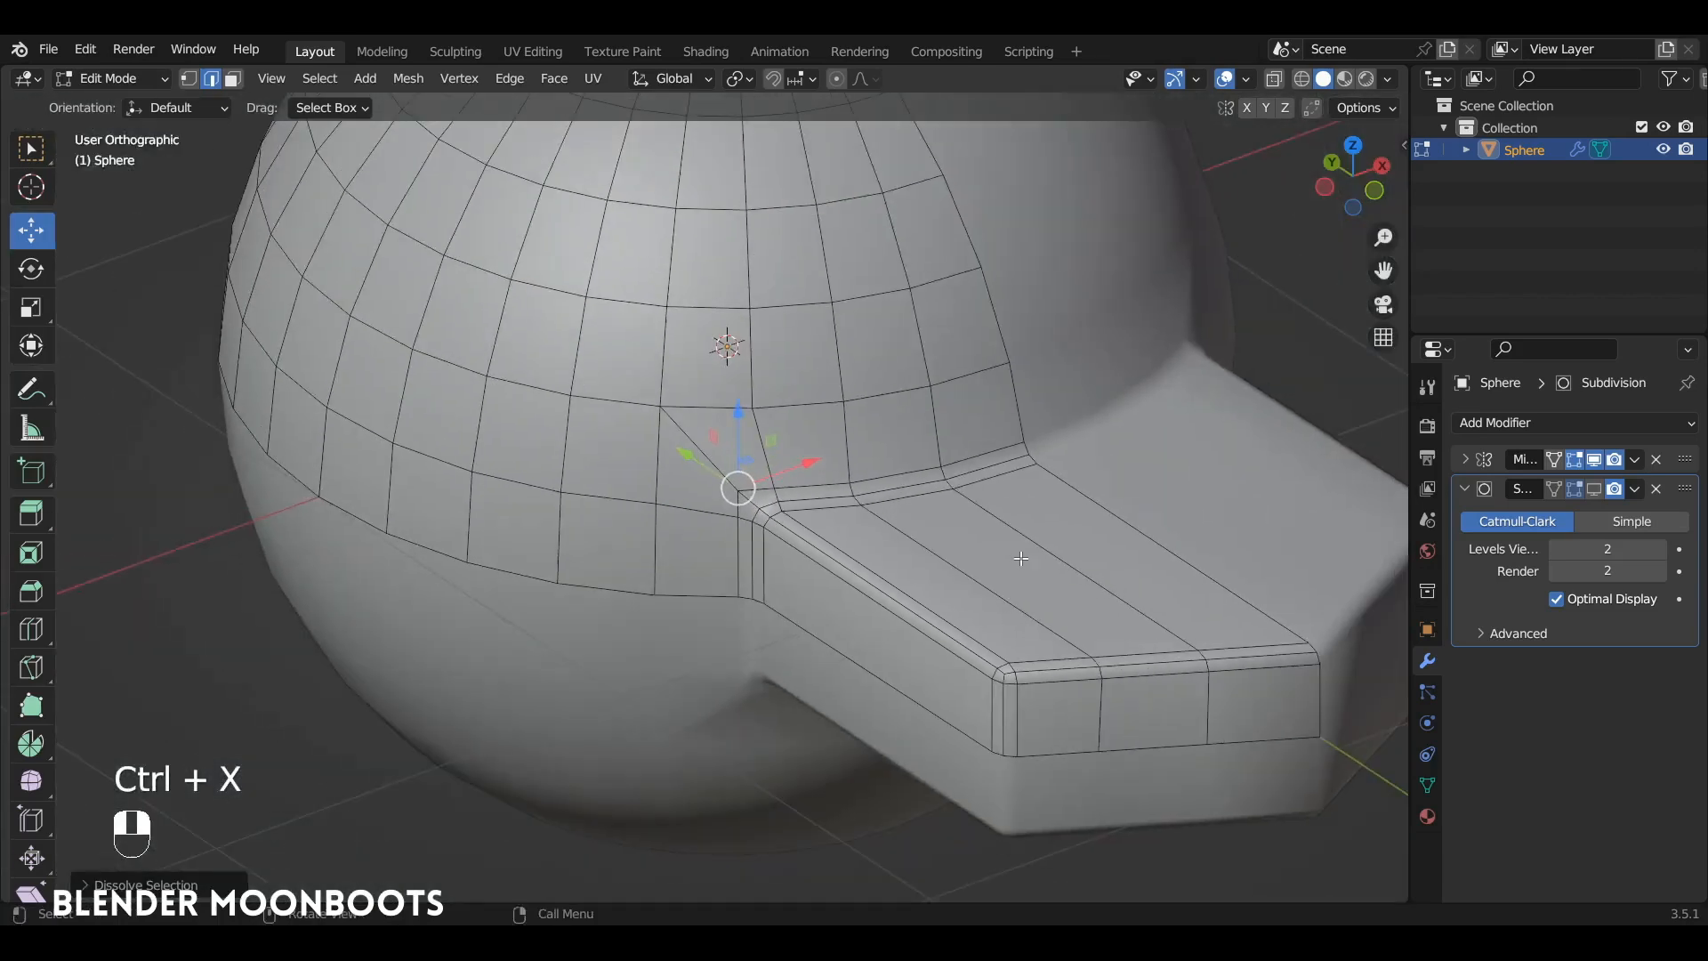
Turn on the Subdivision modifier's viewport display in Object Mode, return to Edit Mode and save the file
key(Tab)
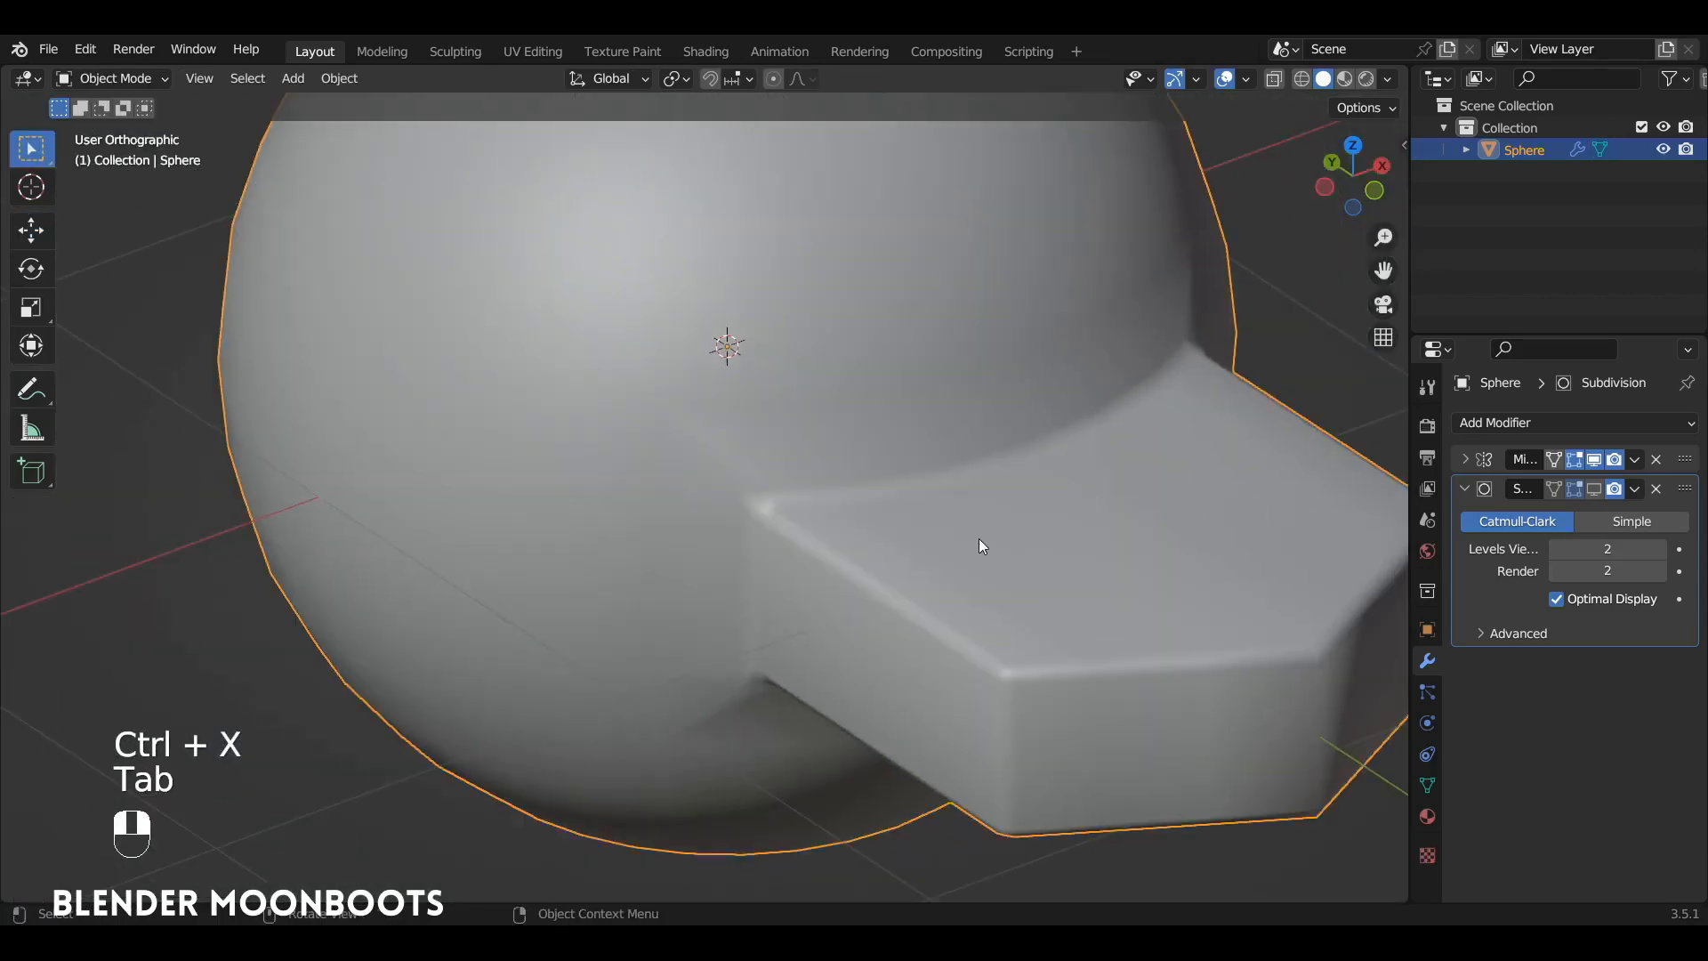
alt+middle_drag(984, 541, 1075, 438)
click(1593, 488)
key(Tab)
key(ctrl+s)
Move the outer corner vertex on the sphere slightly closer to the block's bevelled corner and nudge it along Y
scroll(1075, 438, up, 5)
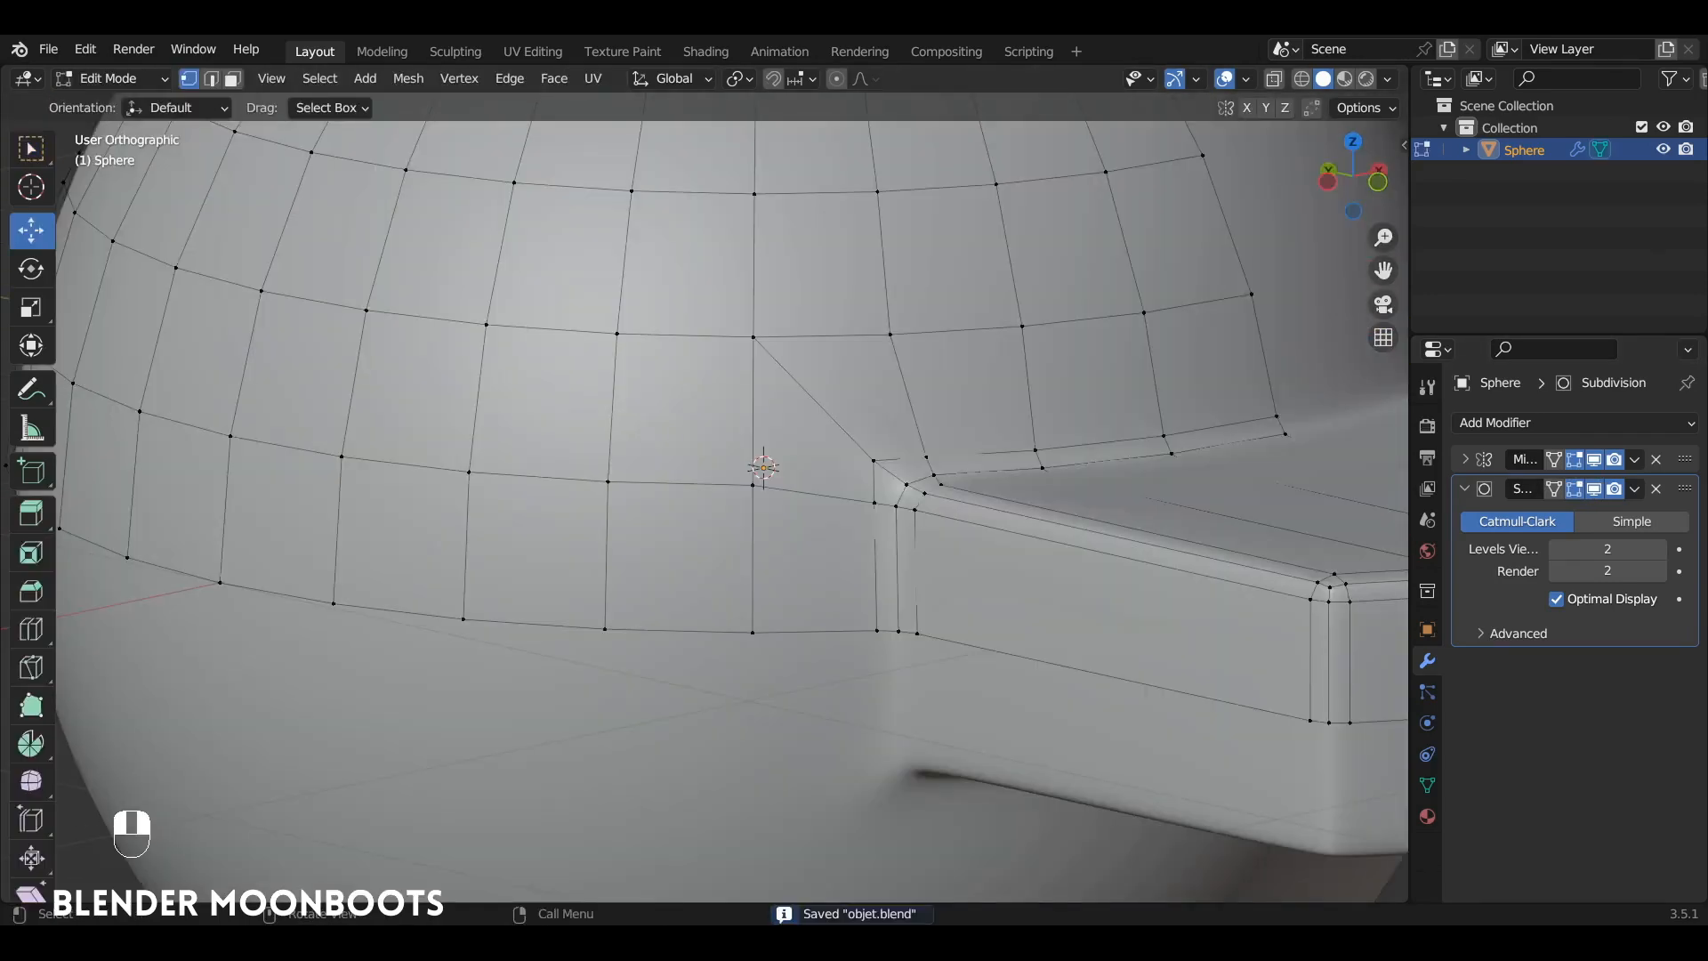
alt+middle_drag(892, 373, 967, 471)
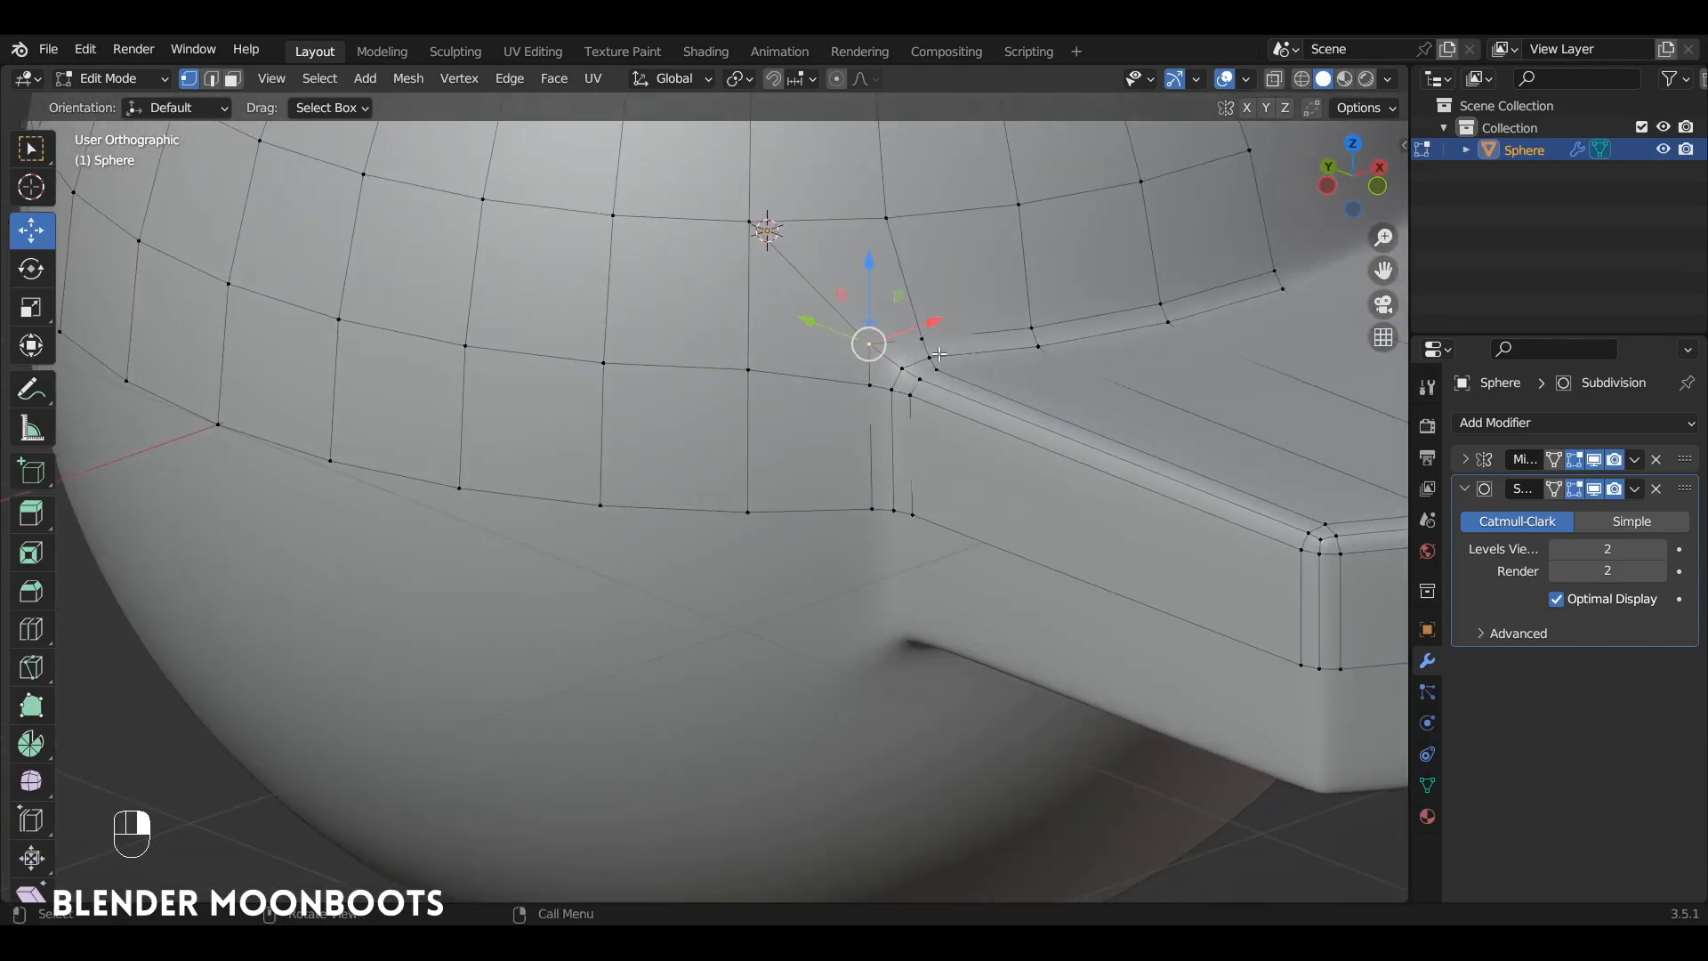
key(g)
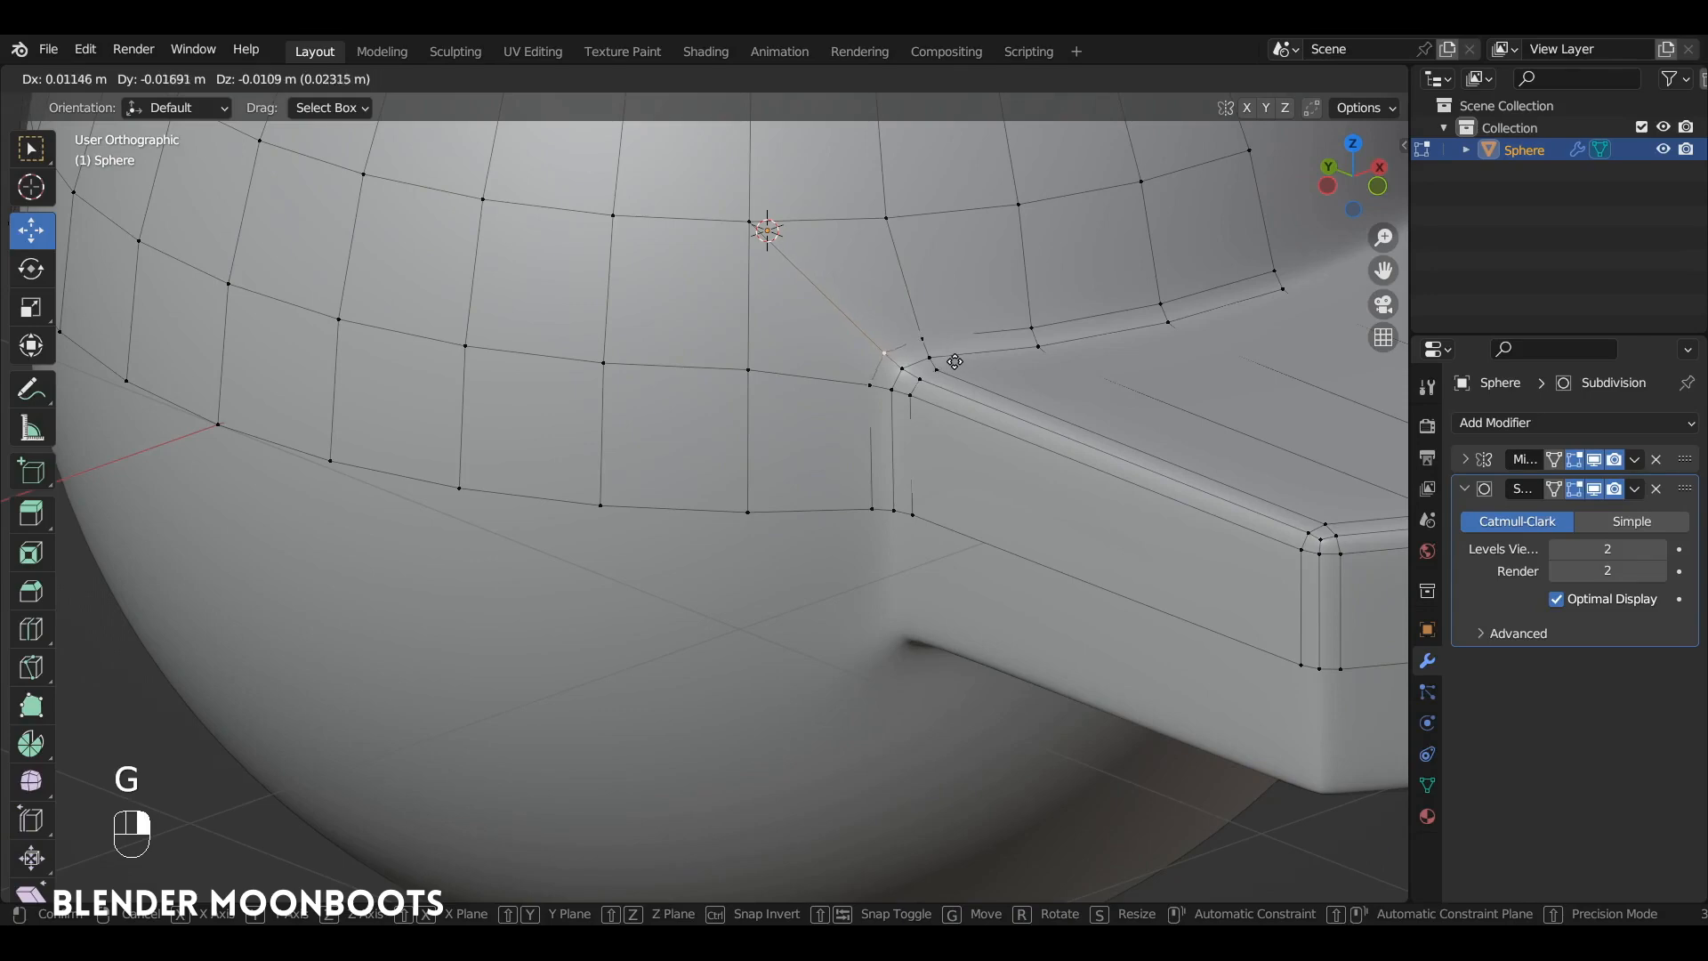
click(958, 365)
alt+middle_drag(958, 365, 860, 326)
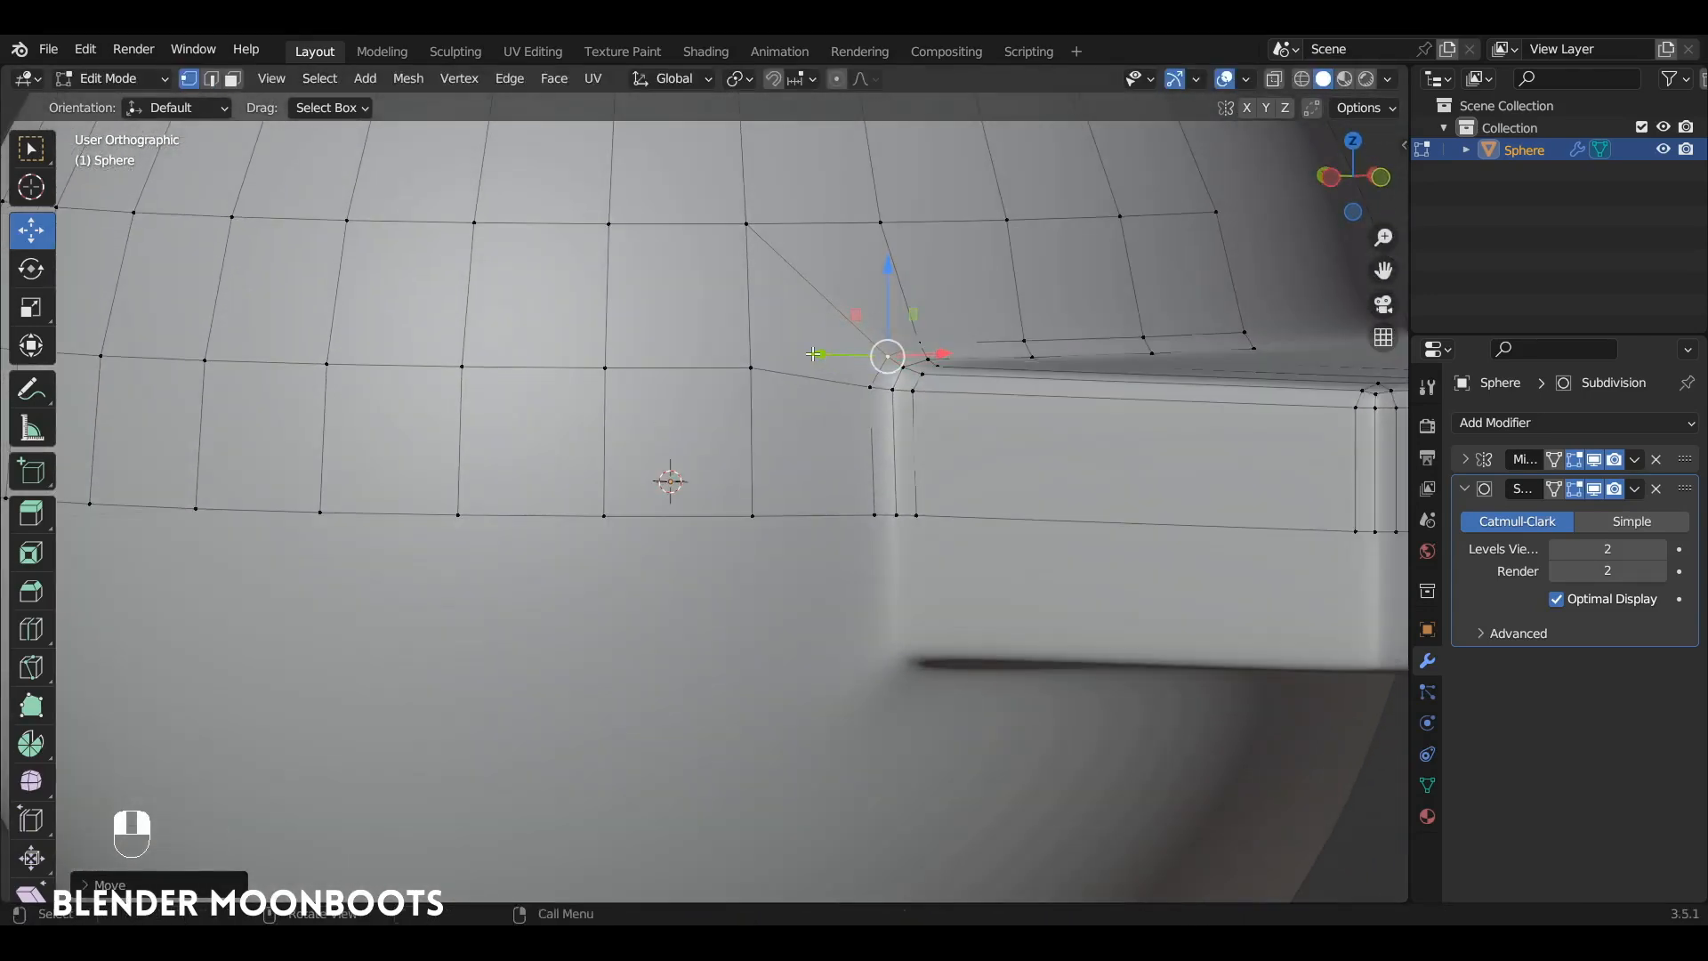
drag(813, 354, 804, 354)
alt+middle_drag(805, 354, 1029, 807)
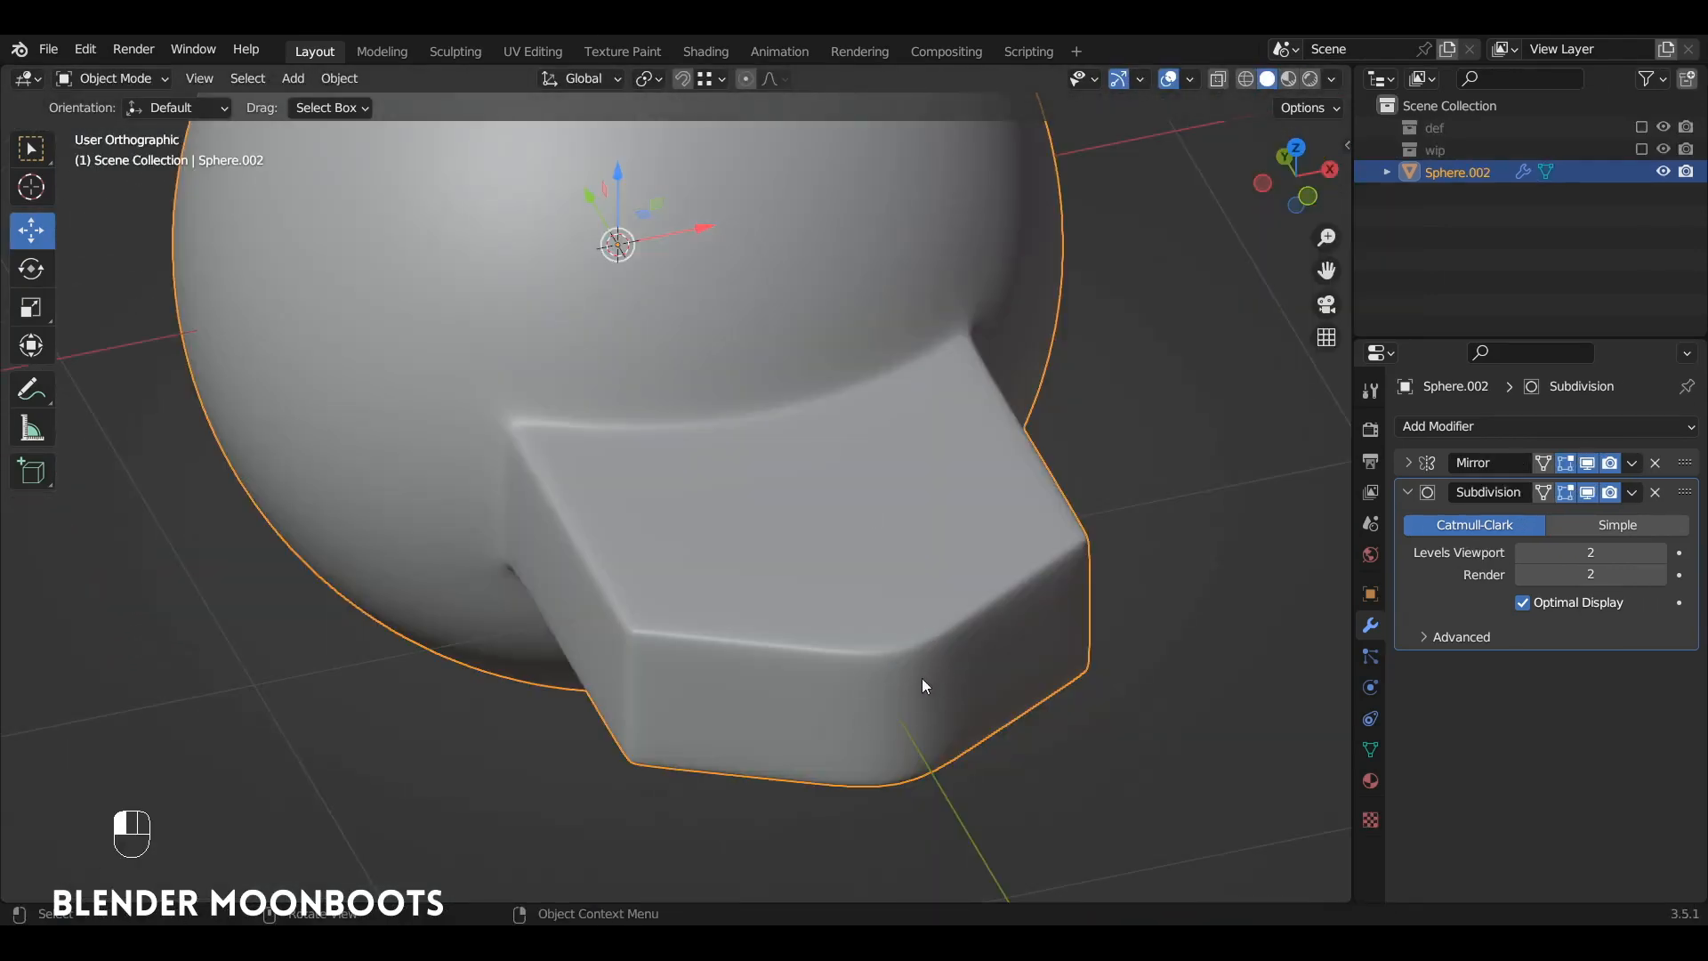
In Edit Mode, knife a vertical supporting edge just beside the centre edge of the block's pointed front, constrained to 90 degrees up to the bevel
key(Tab)
alt+shift+middle_drag(913, 637, 964, 667)
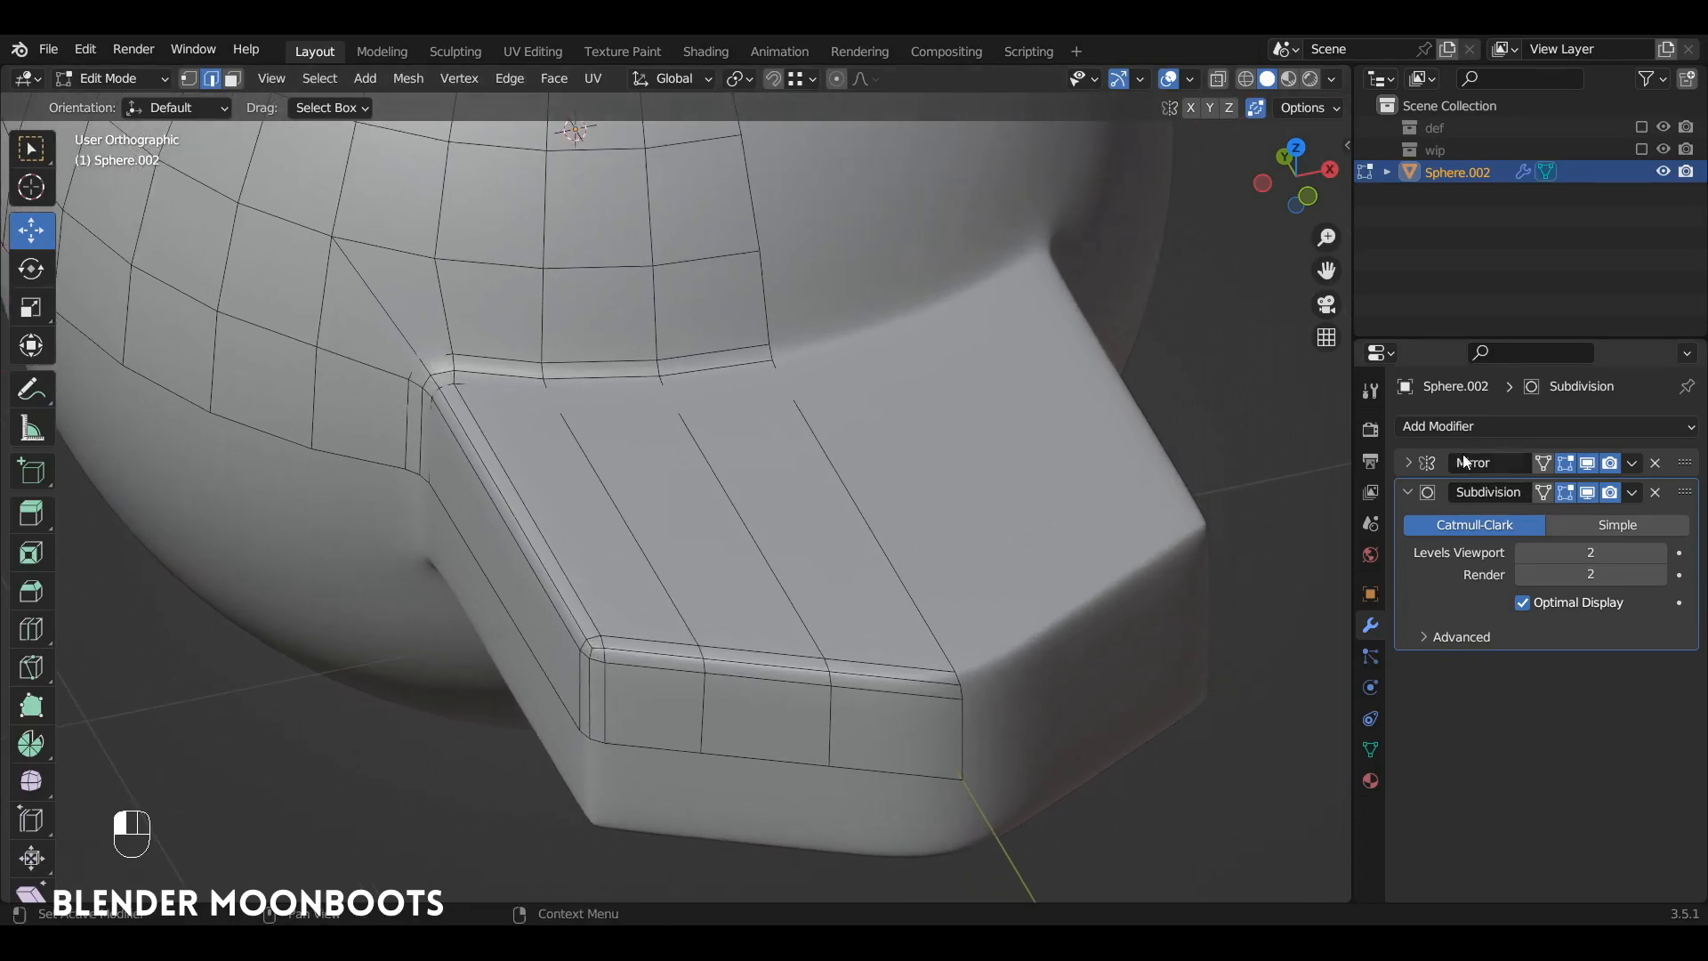
ctrl+click(972, 710)
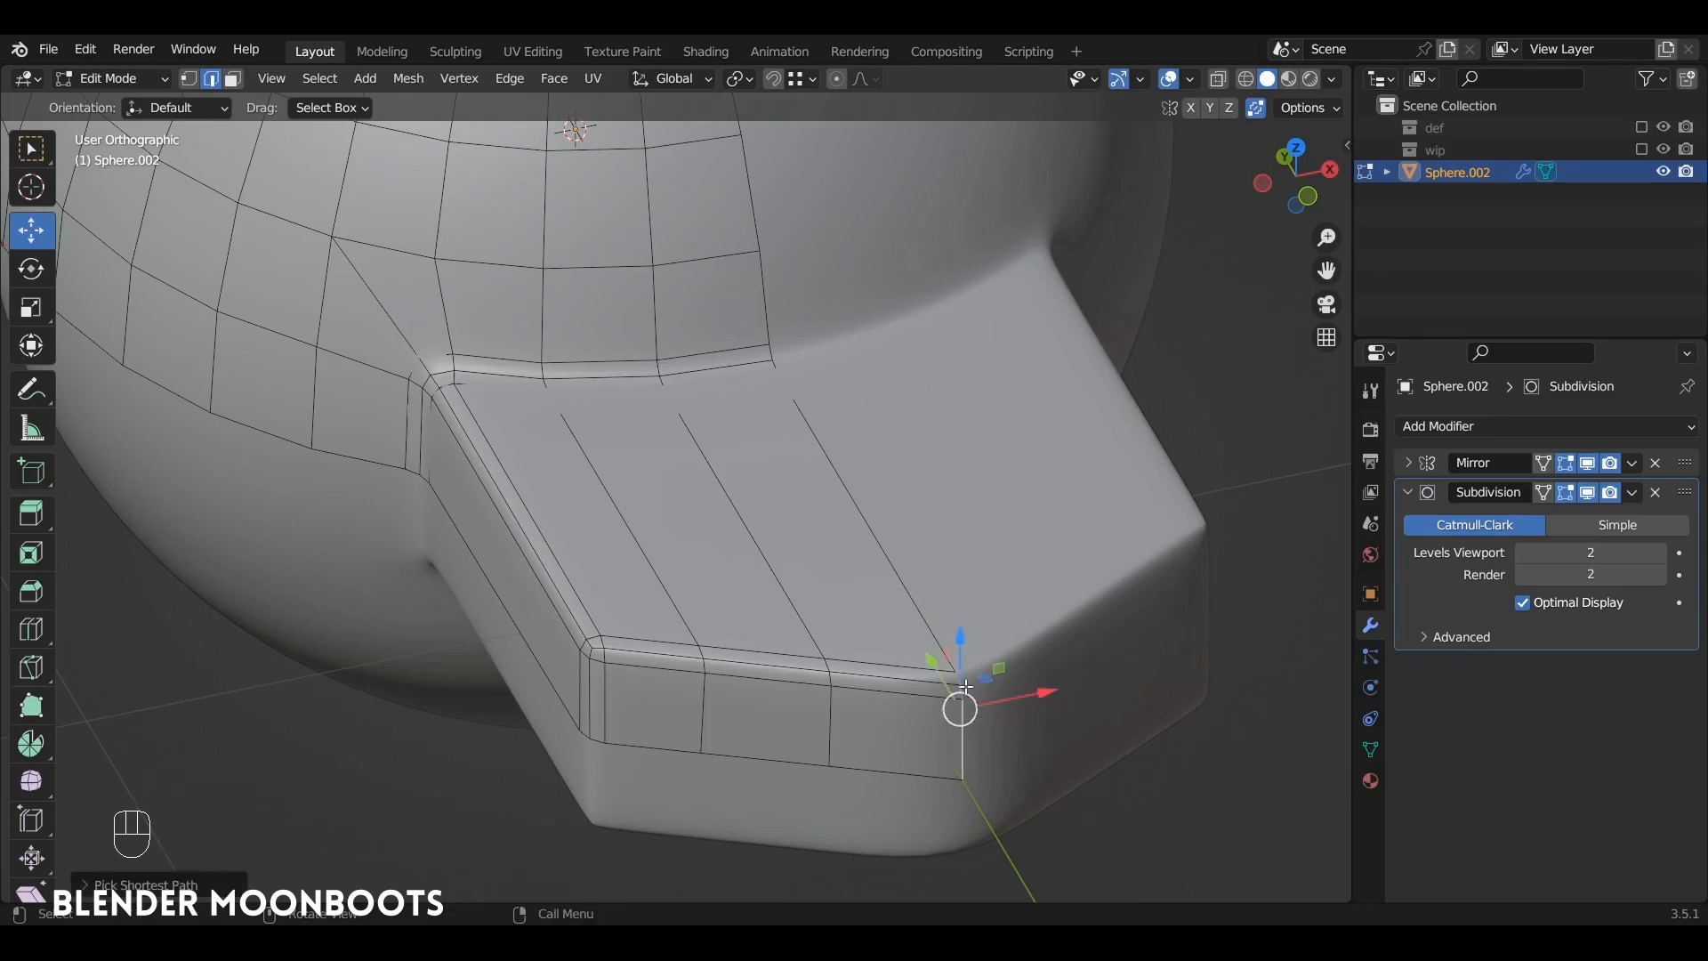
alt+middle_drag(969, 700, 968, 703)
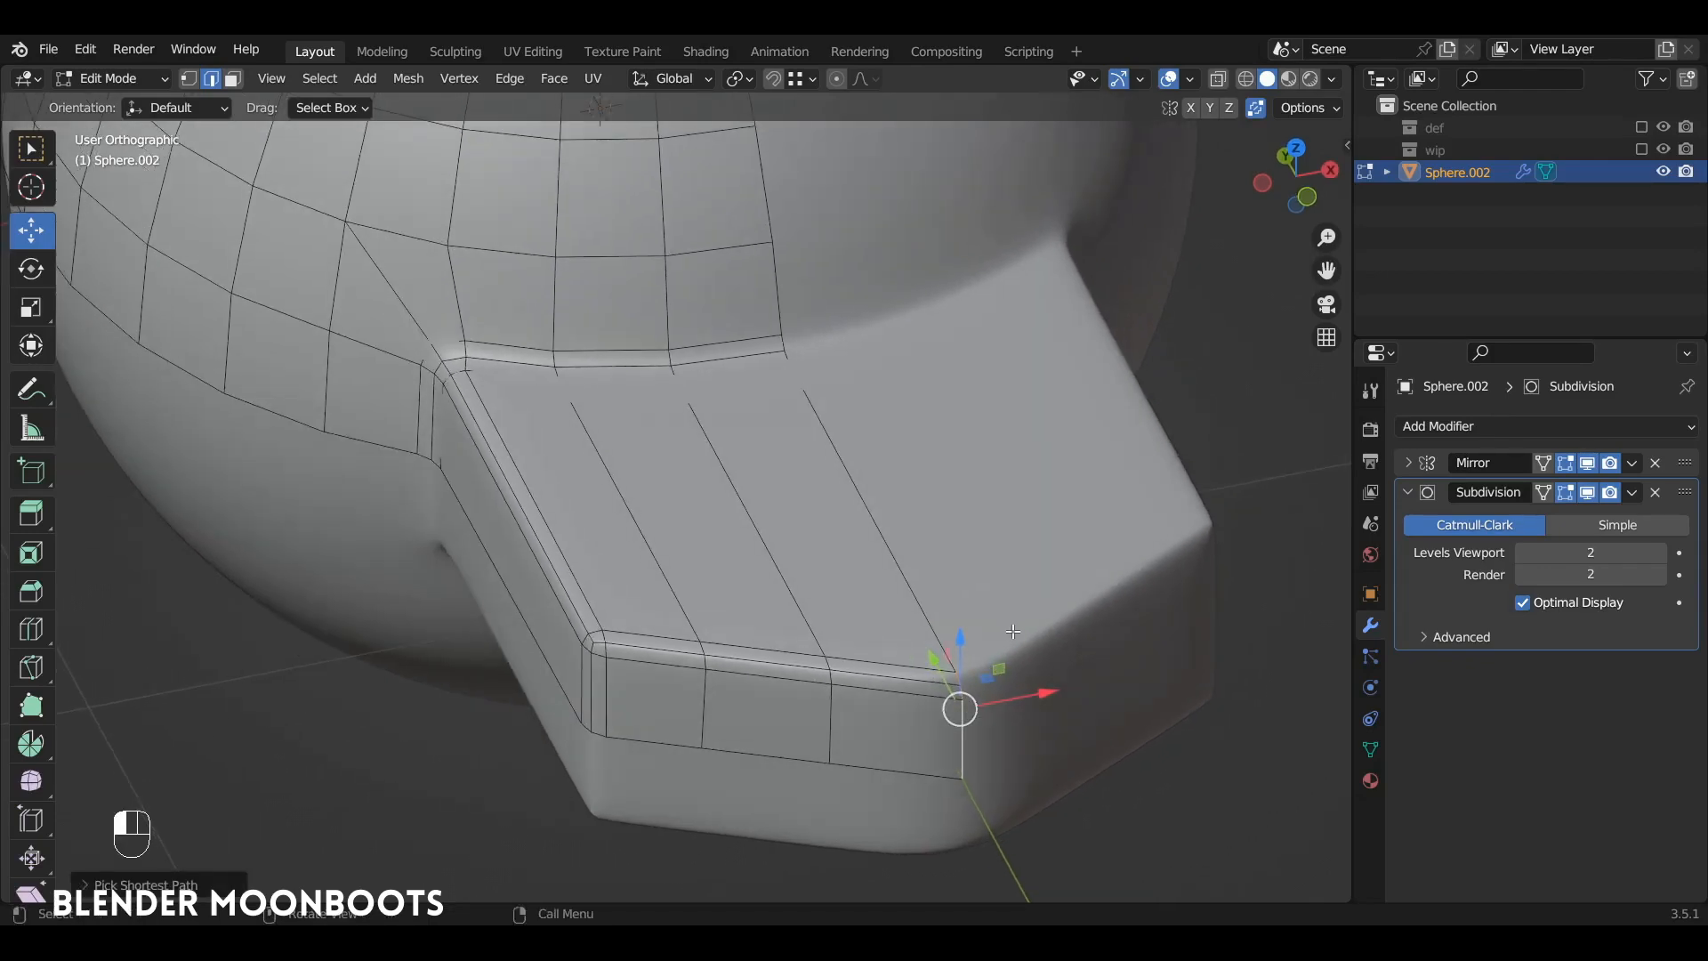
key(KP_1)
alt+shift+drag(998, 640, 1023, 712)
alt+shift+drag(1023, 712, 821, 453)
ctrl+alt+drag(821, 452, 851, 513)
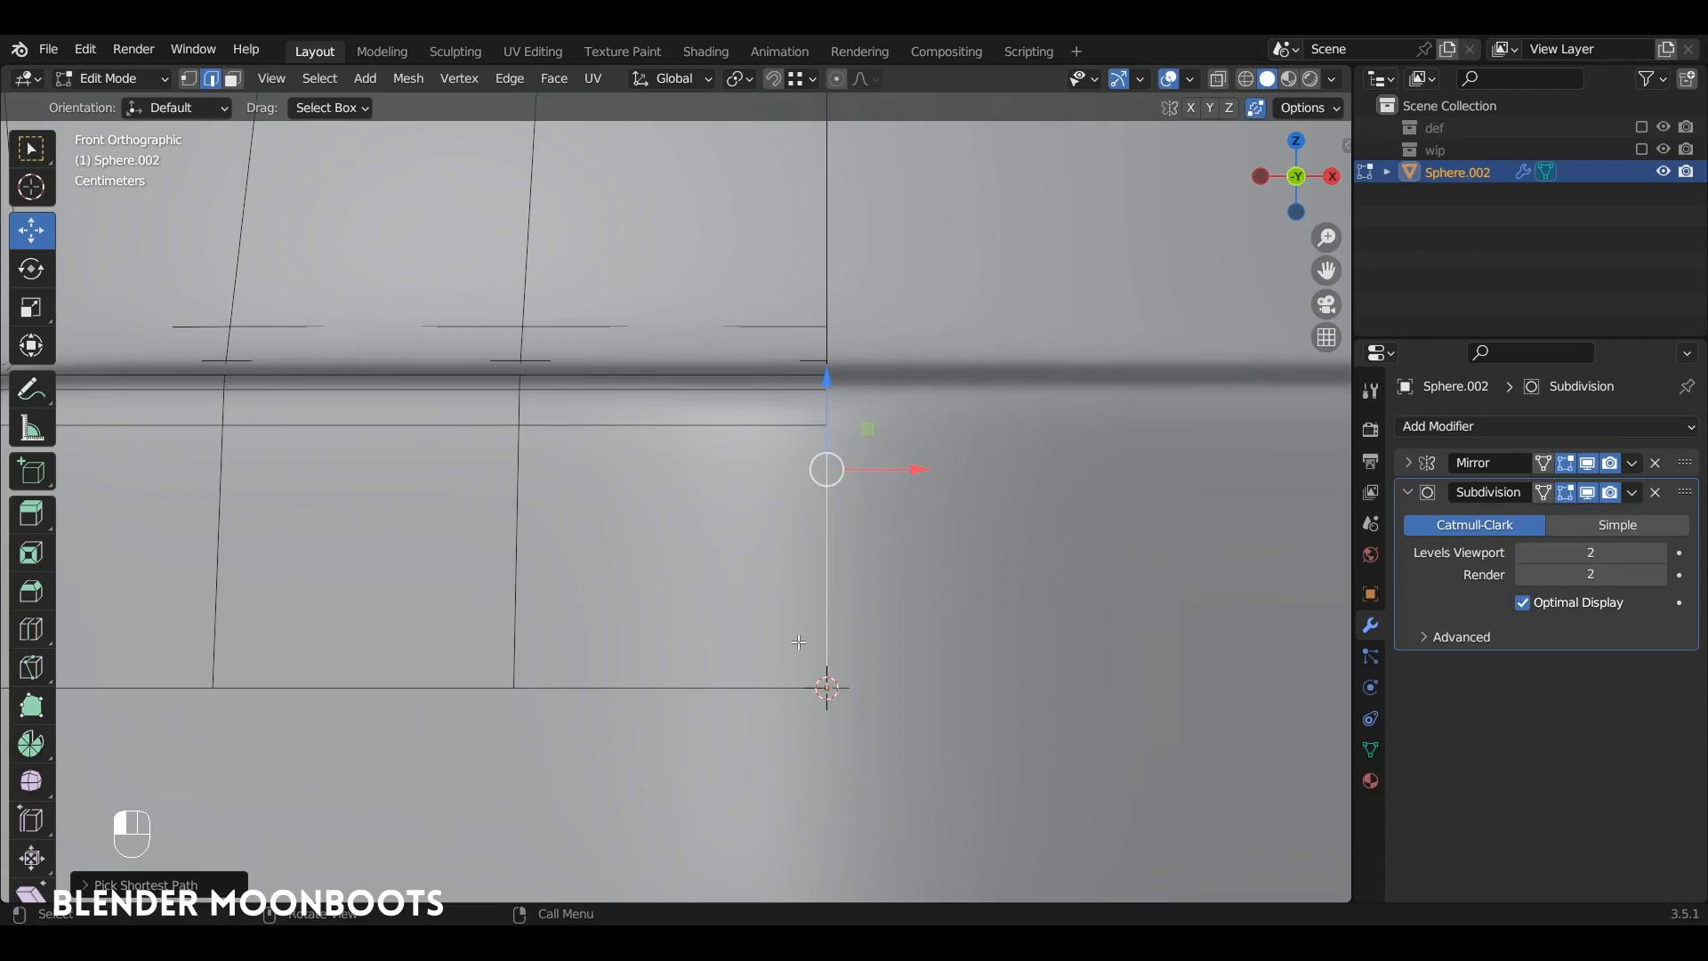
key(k)
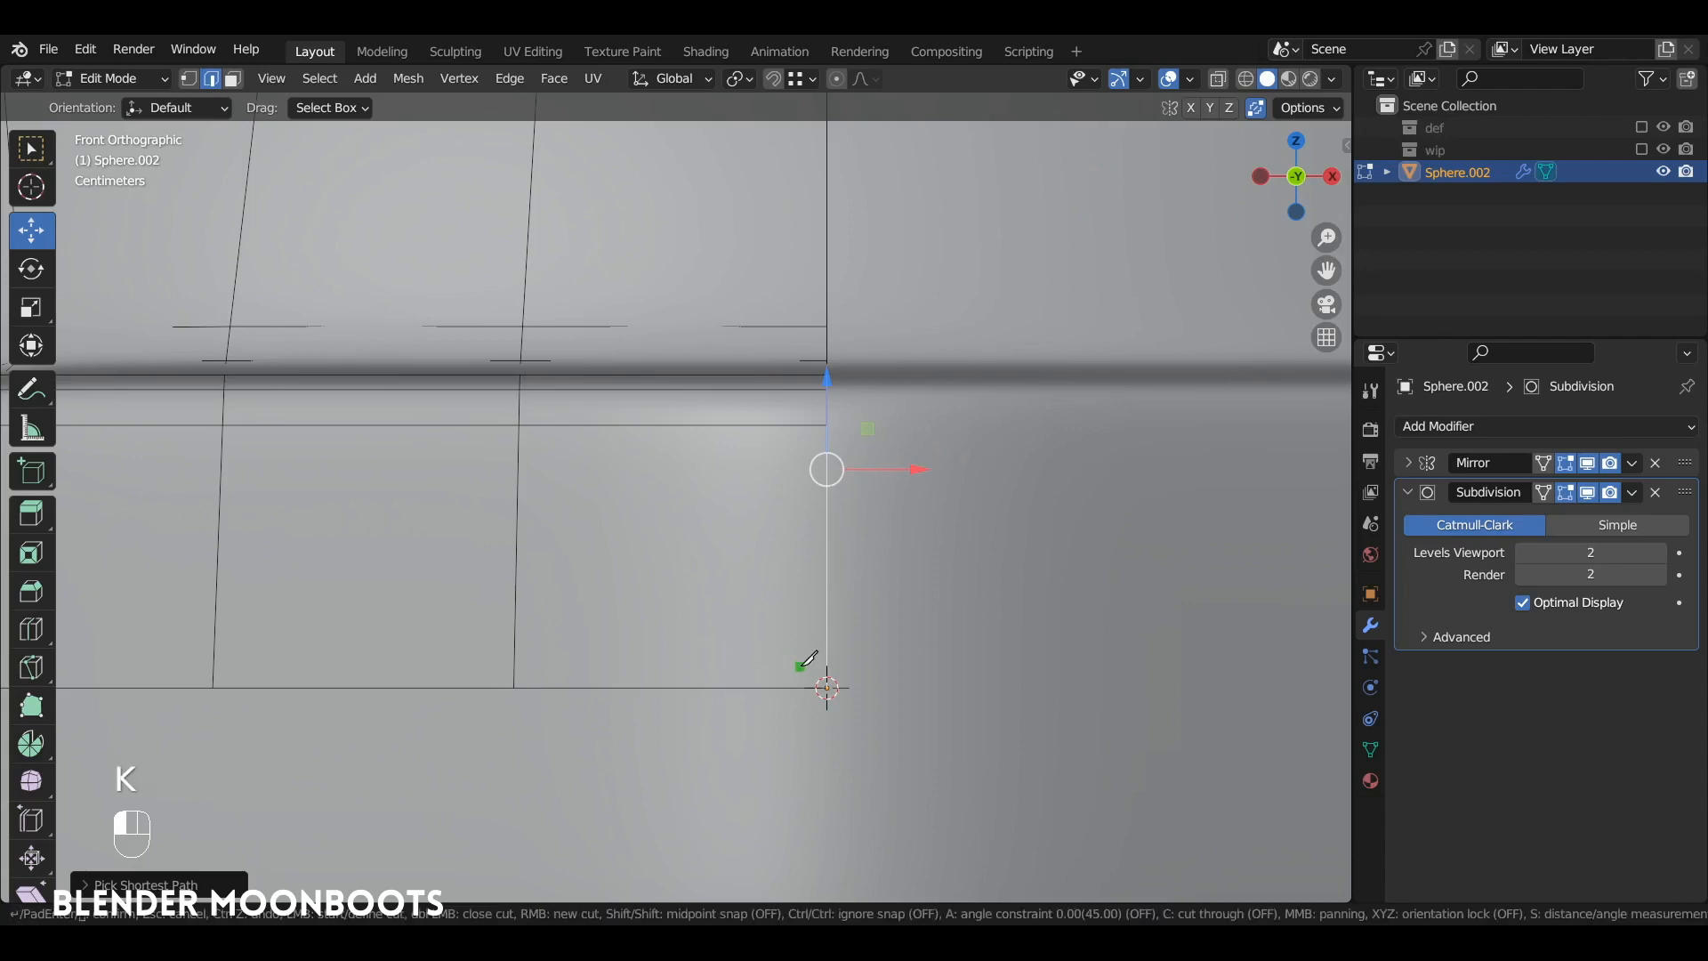
key(a)
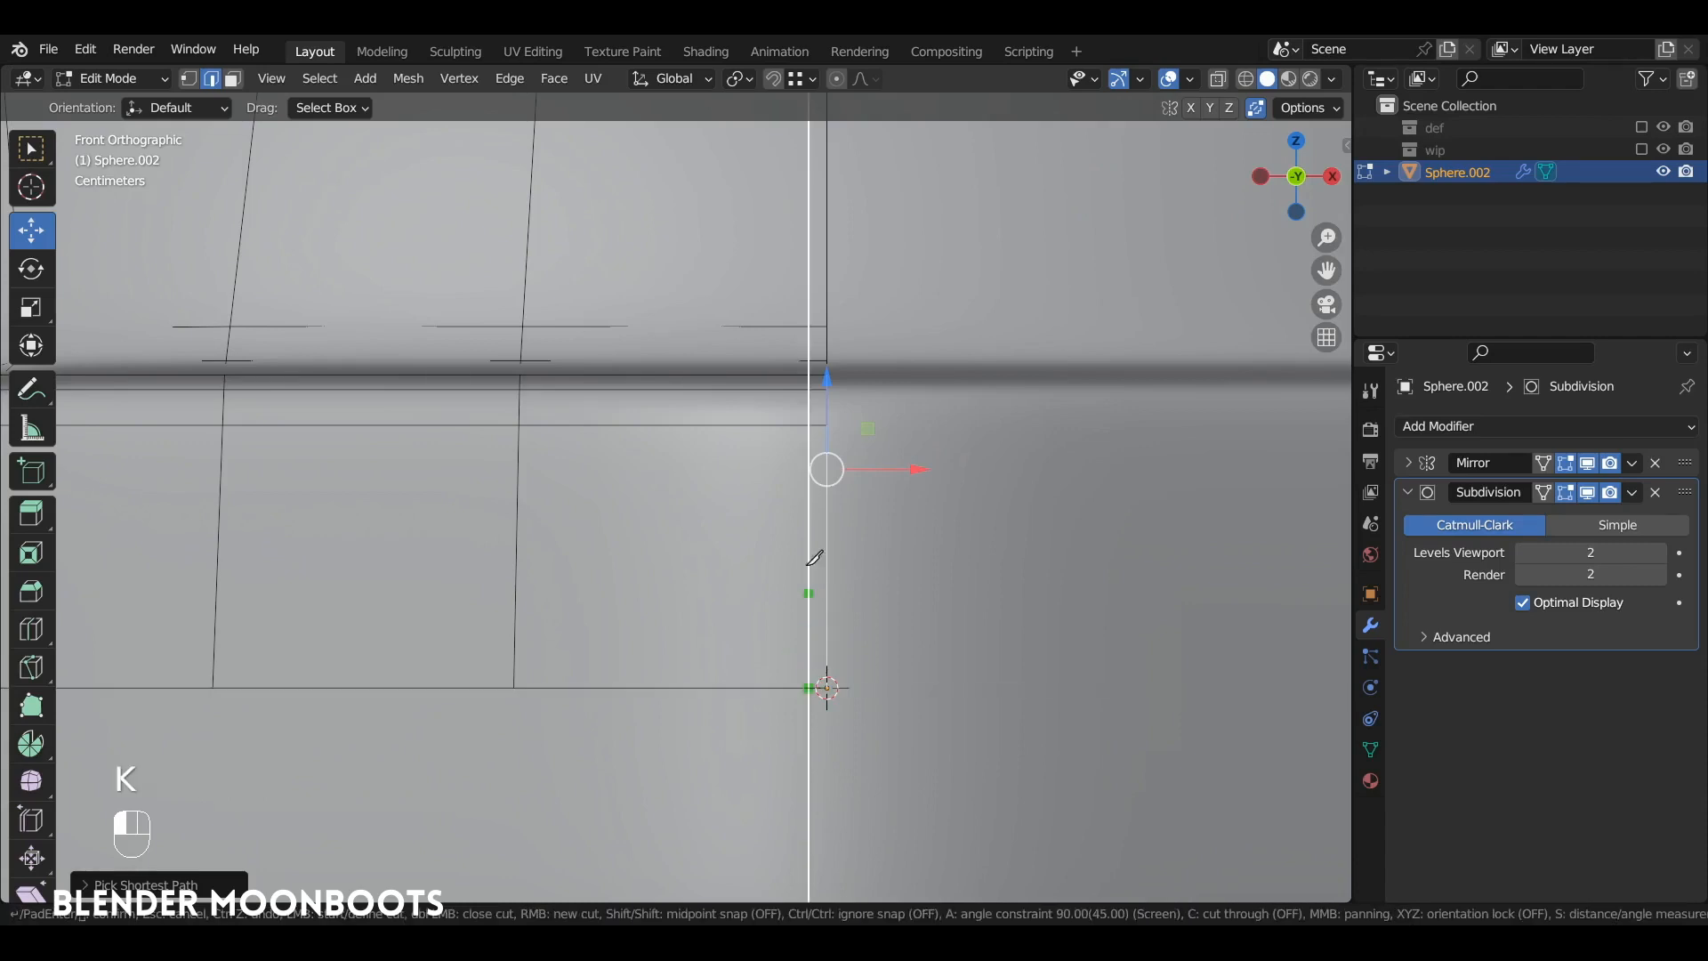
click(820, 381)
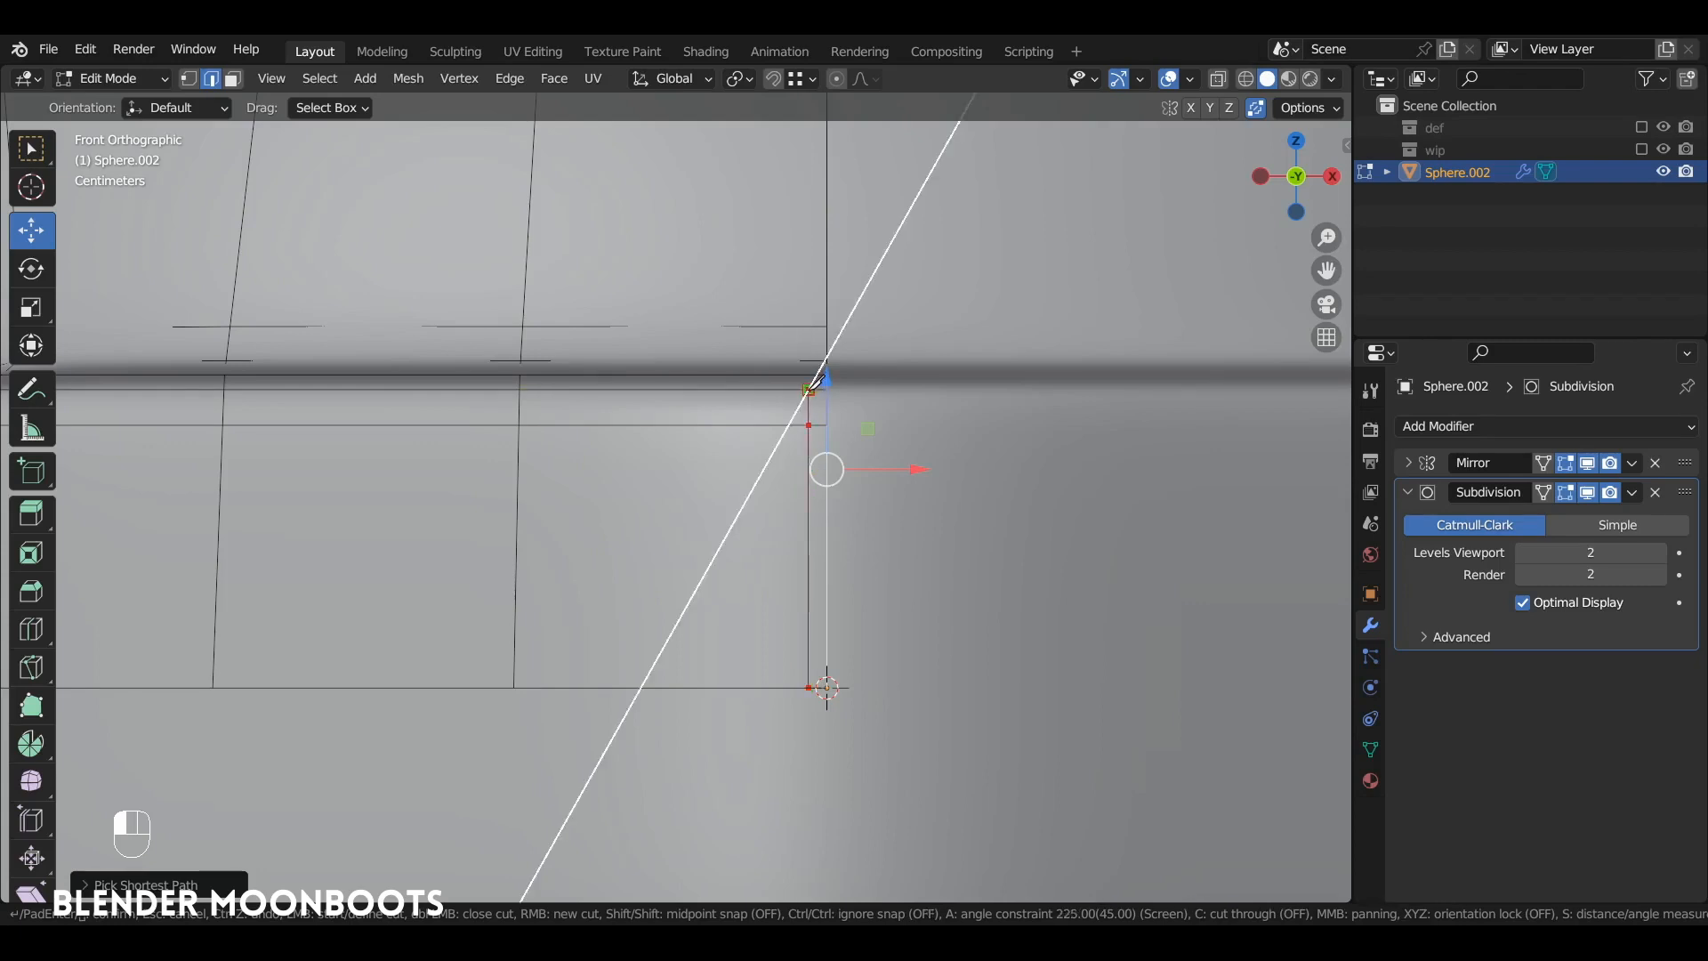
key(Return)
Connect the upper end vertex of the new cut to the inner vertex of the block's tip on the mirror line
alt+drag(876, 423, 856, 642)
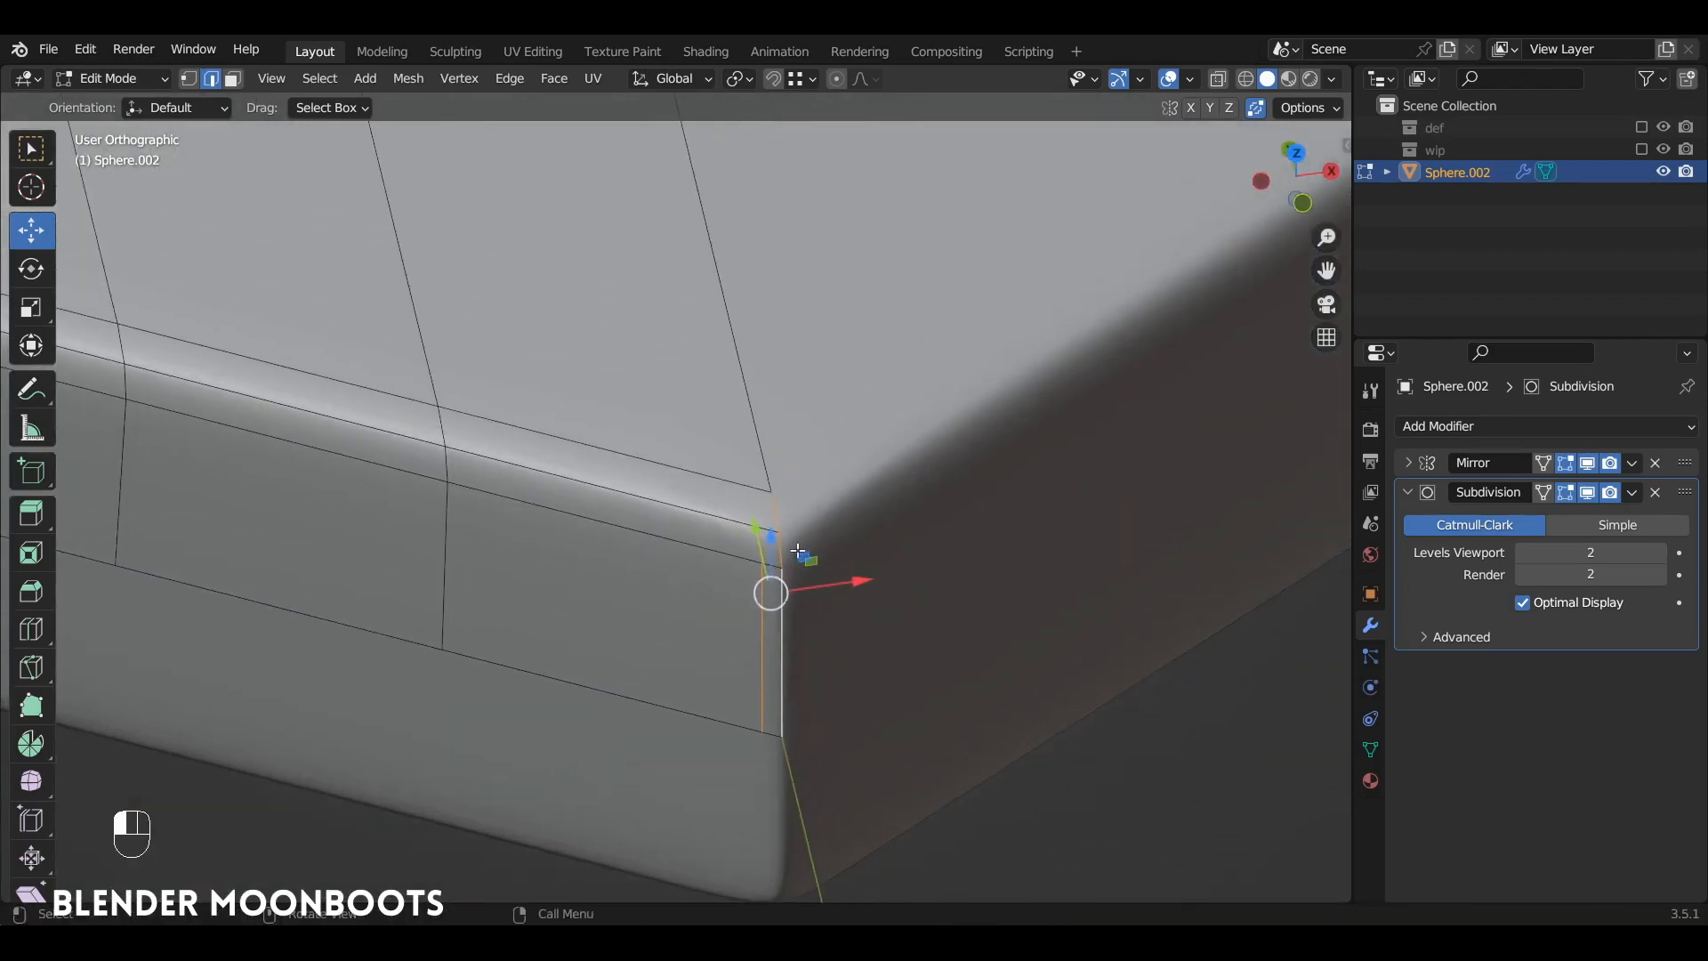
key(1)
click(751, 506)
alt+drag(788, 499, 800, 491)
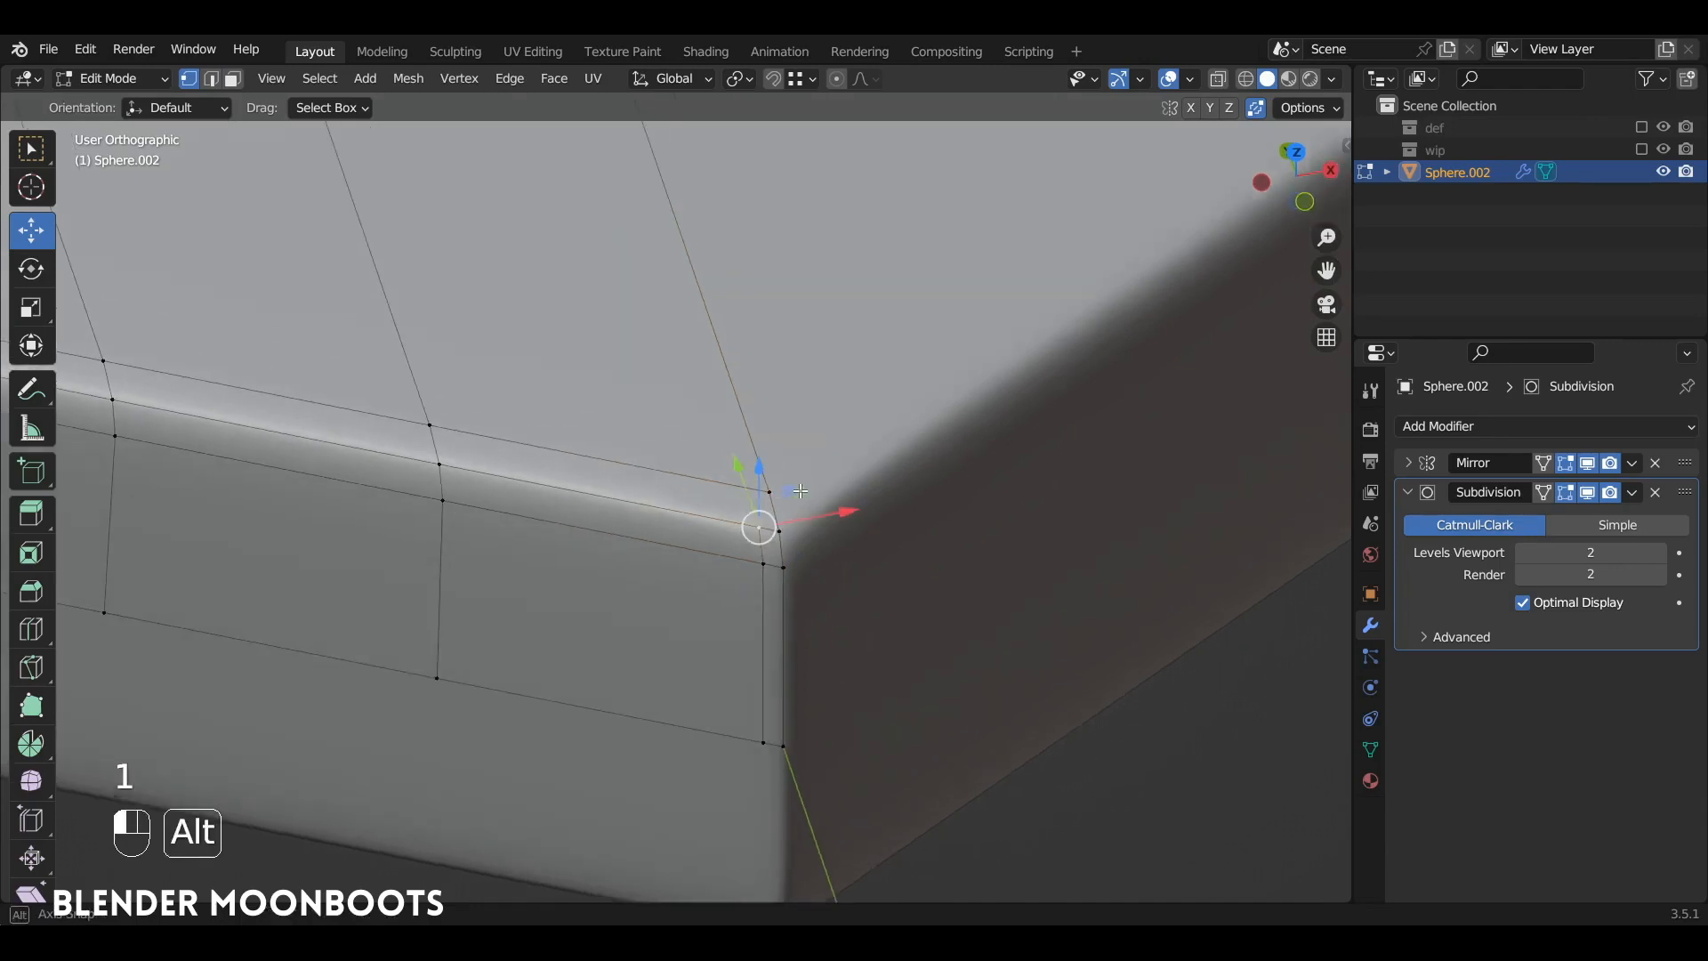
shift+click(769, 491)
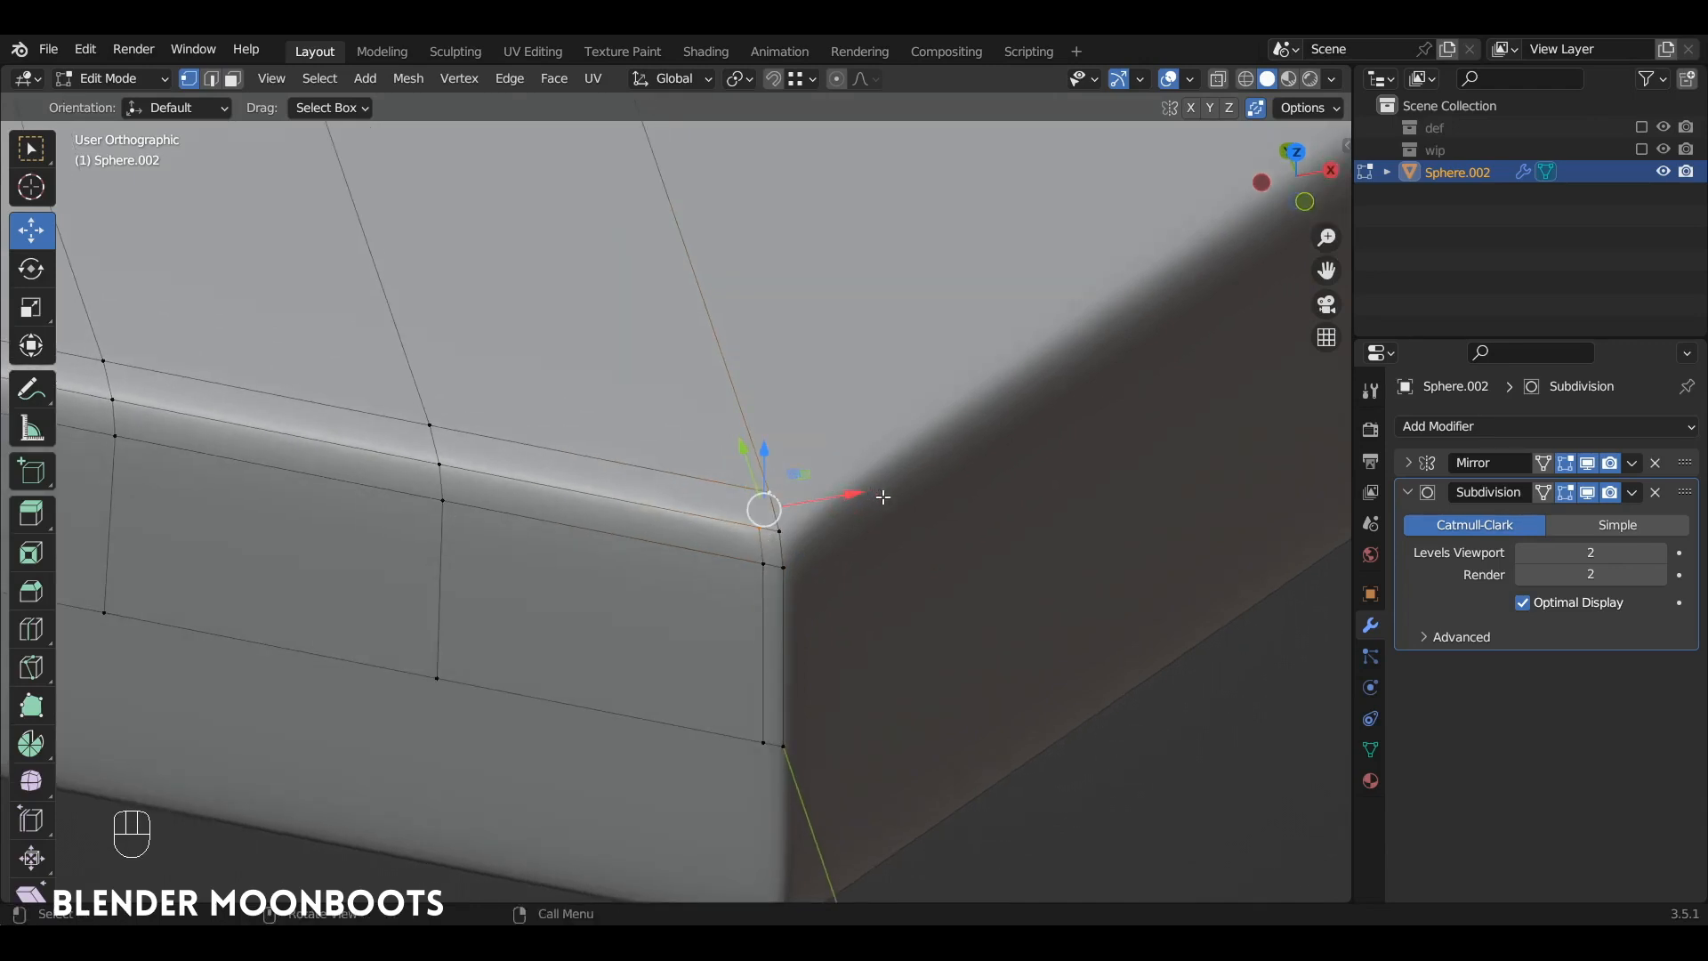
key(j)
Return to Object Mode, inspect the sharpened tip on the smoothed model and save the file
key(Tab)
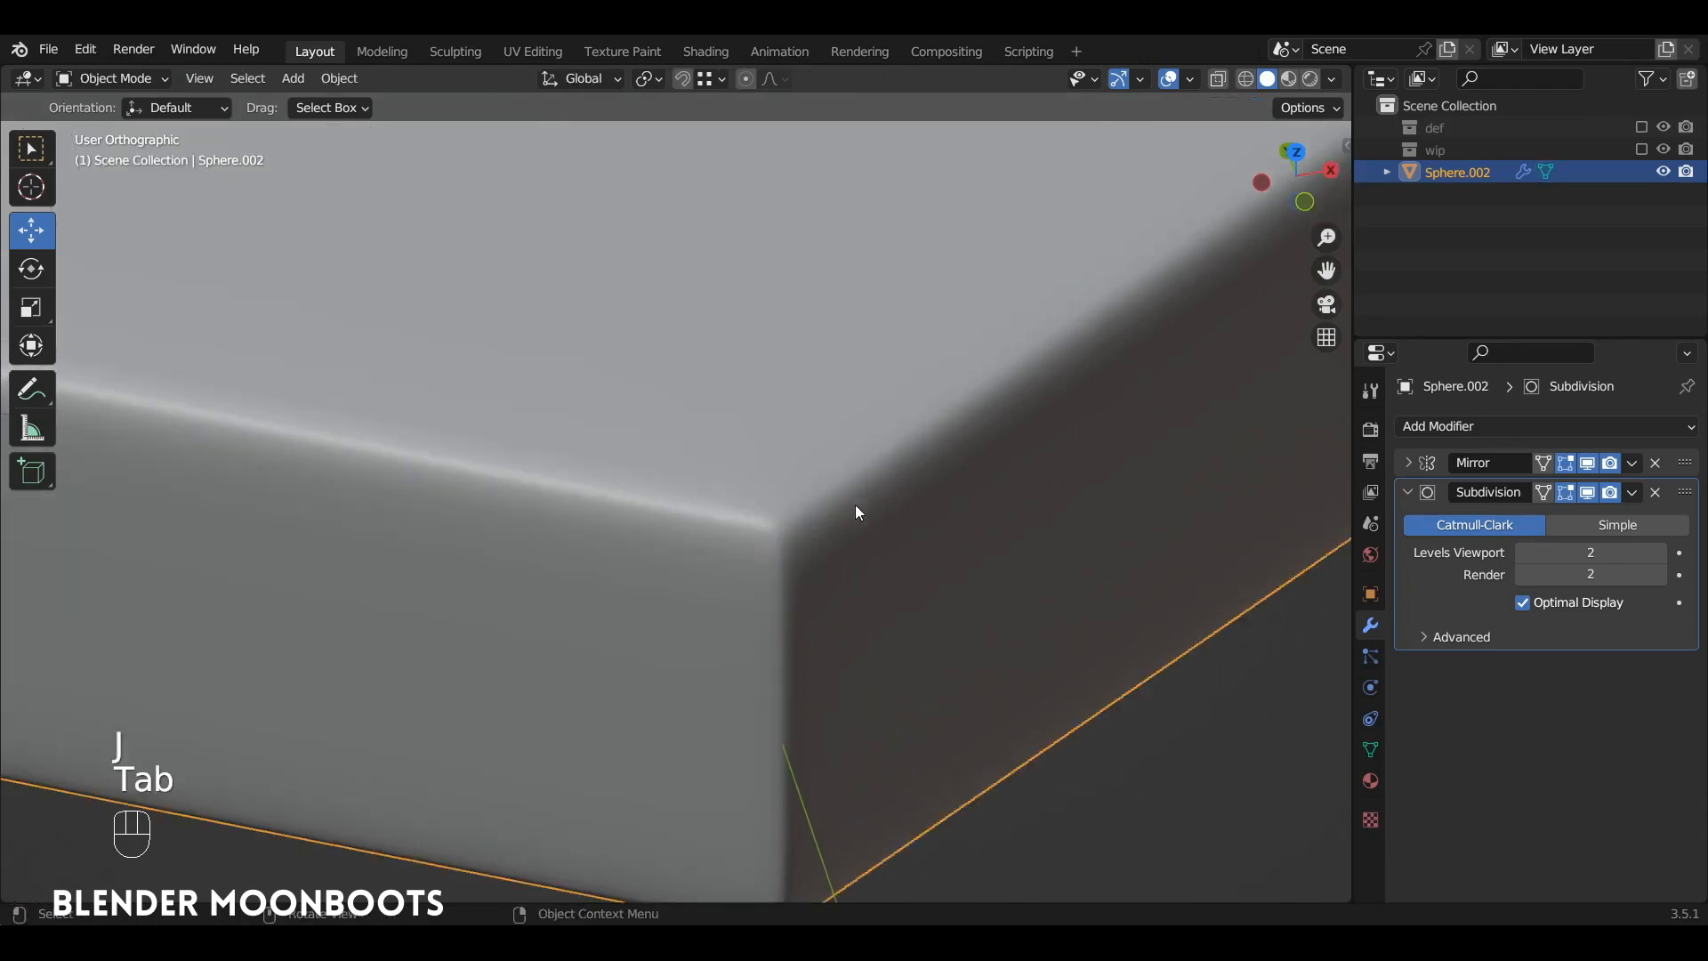
alt+shift+drag(857, 507, 806, 523)
alt+drag(890, 532, 1057, 732)
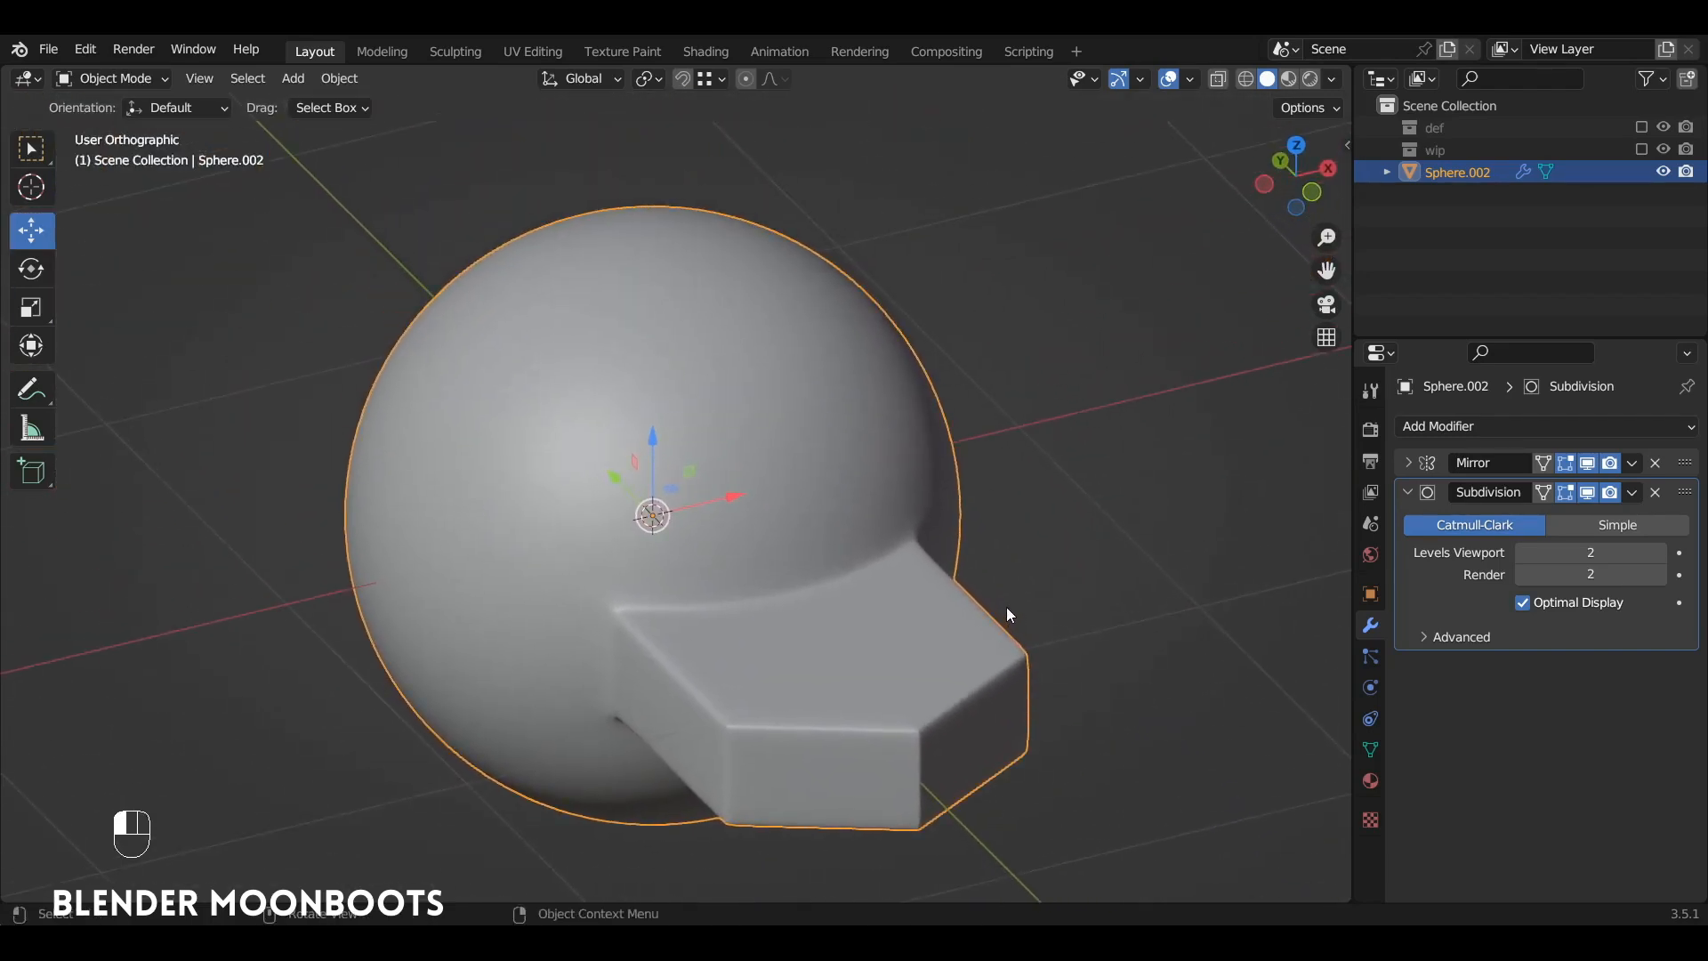
key(ctrl+s)
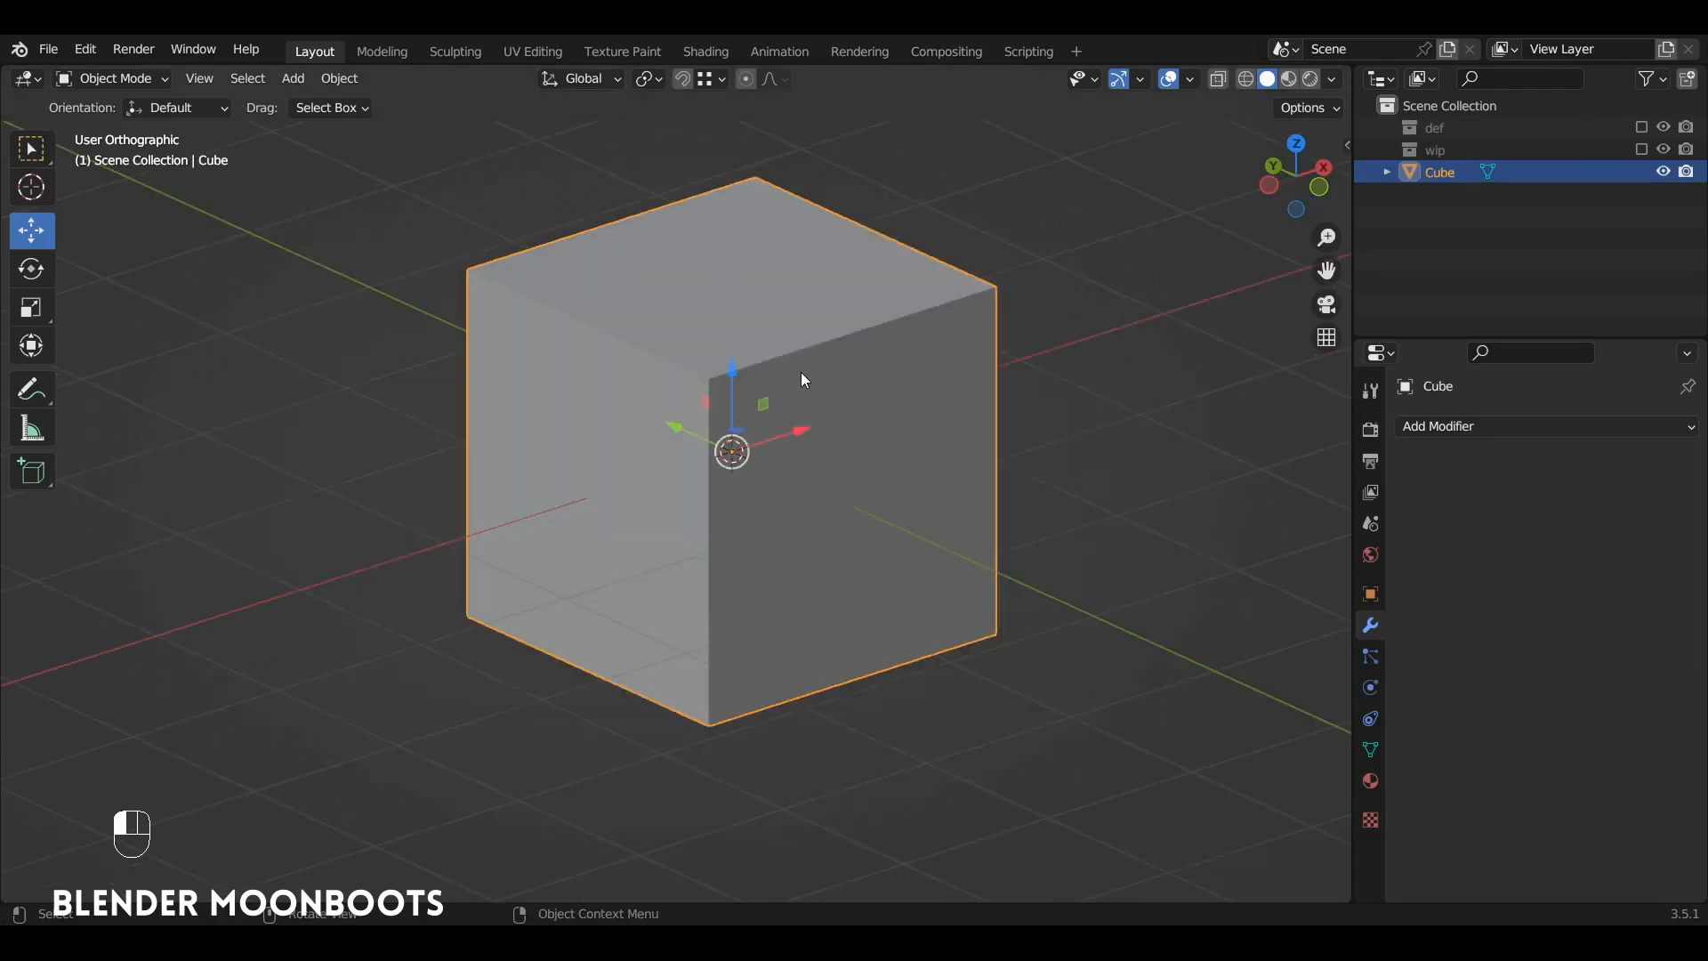
Delete the cube and add a mesh circle at the origin
key(x)
click(804, 378)
key(shift+a)
mouse_move(827, 371)
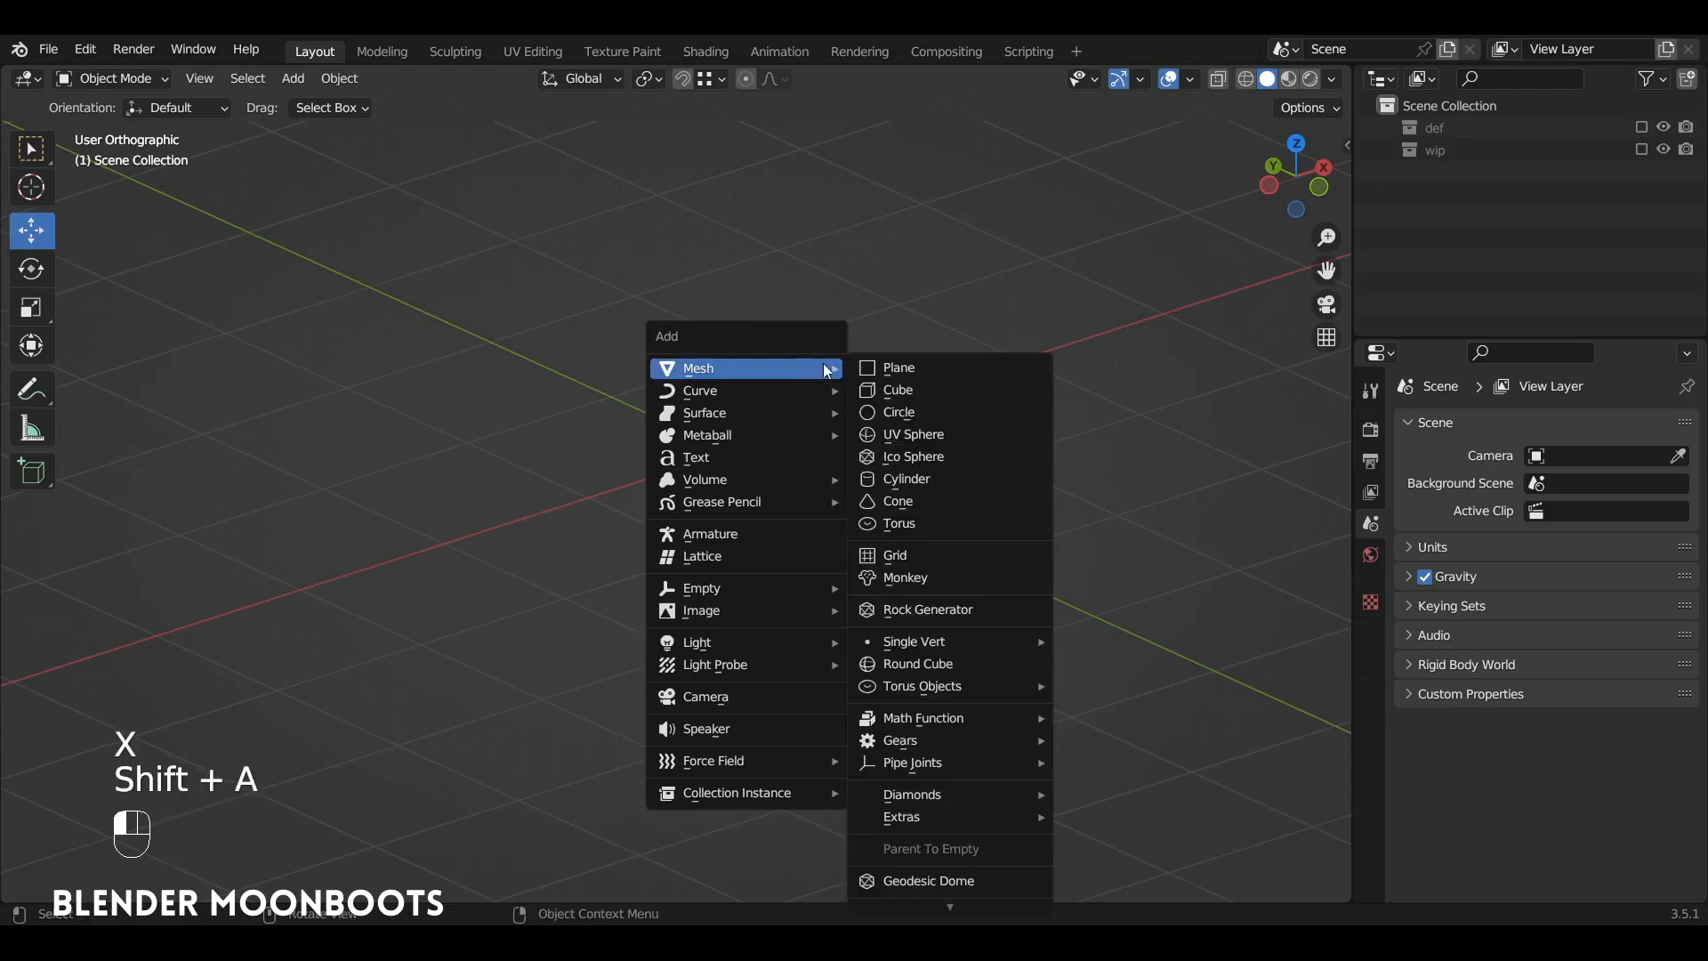
click(898, 412)
Set the new circle's vertex count to 16
alt+drag(845, 427, 797, 473)
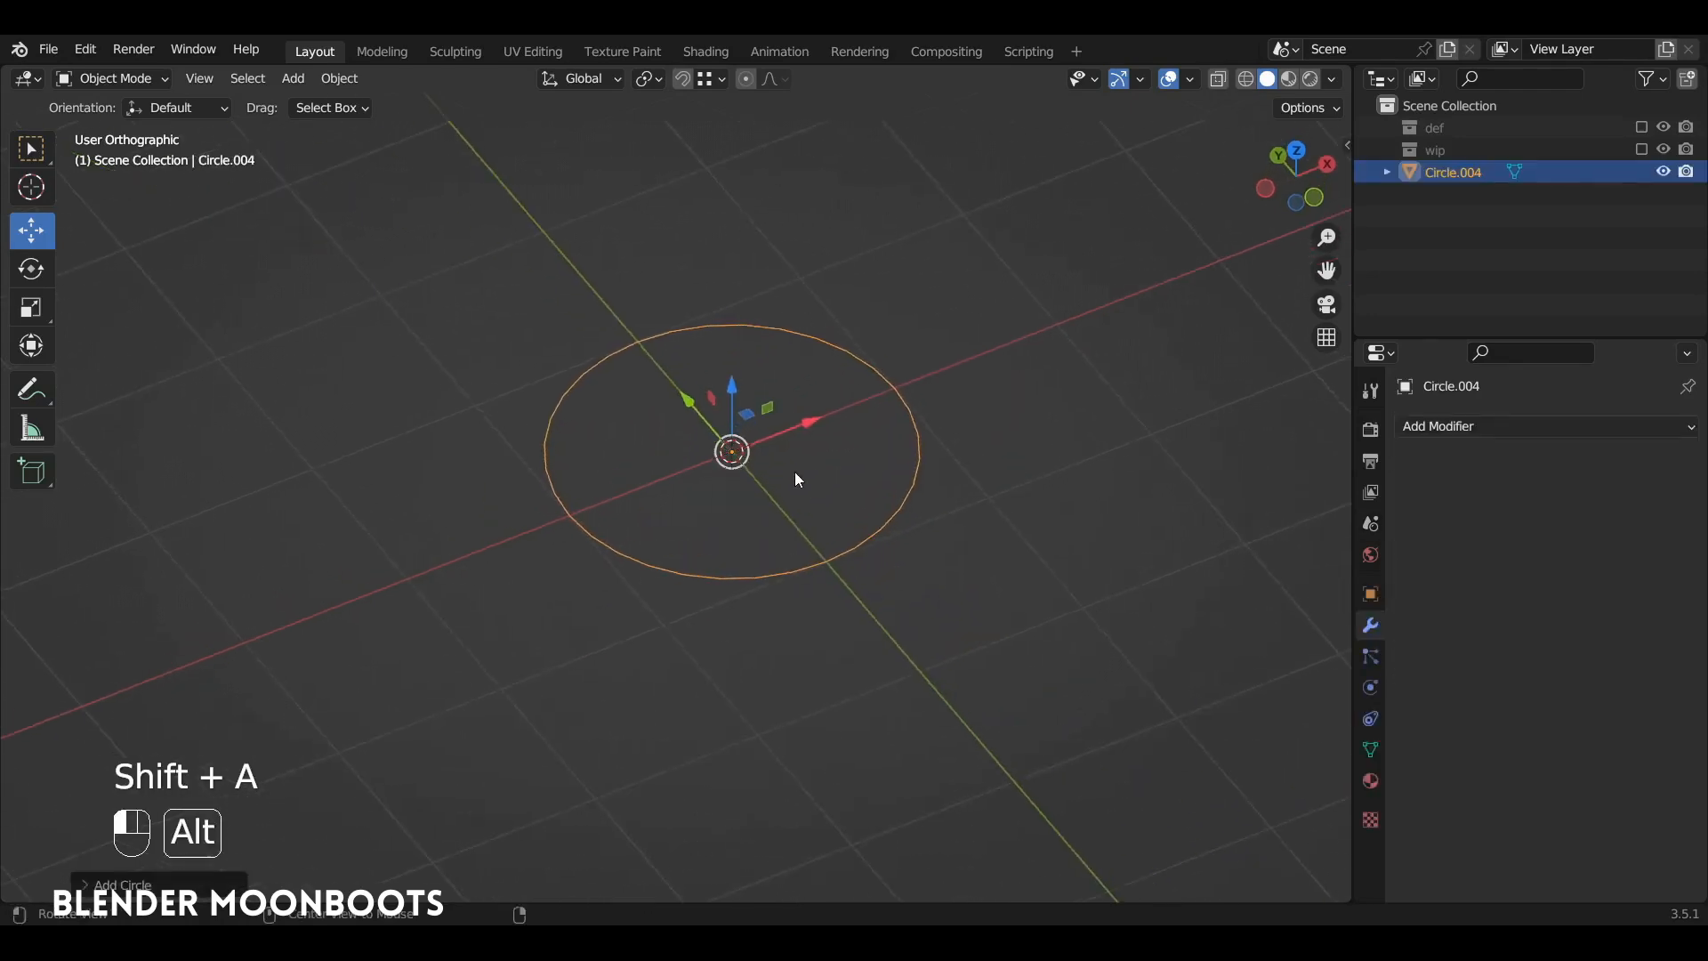
click(220, 875)
double_click(288, 644)
text(1)
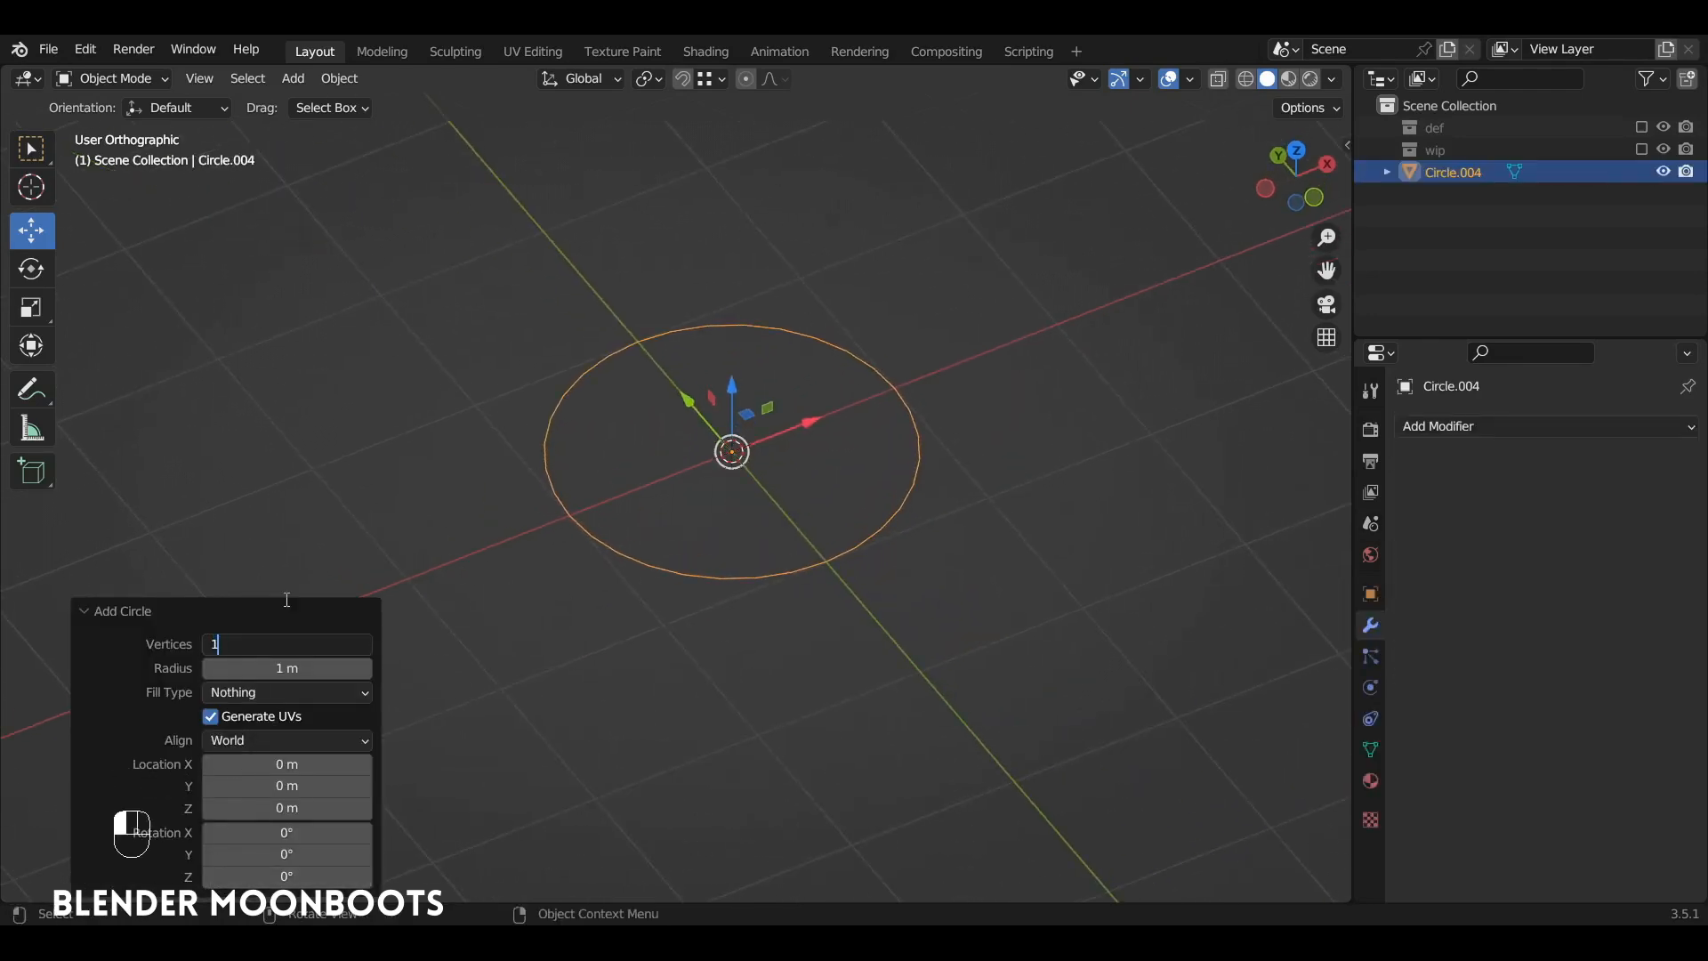
text(6)
key(Return)
In Edit Mode, rotate the whole circle 90 degrees about the X axis so that it stands upright
key(Tab)
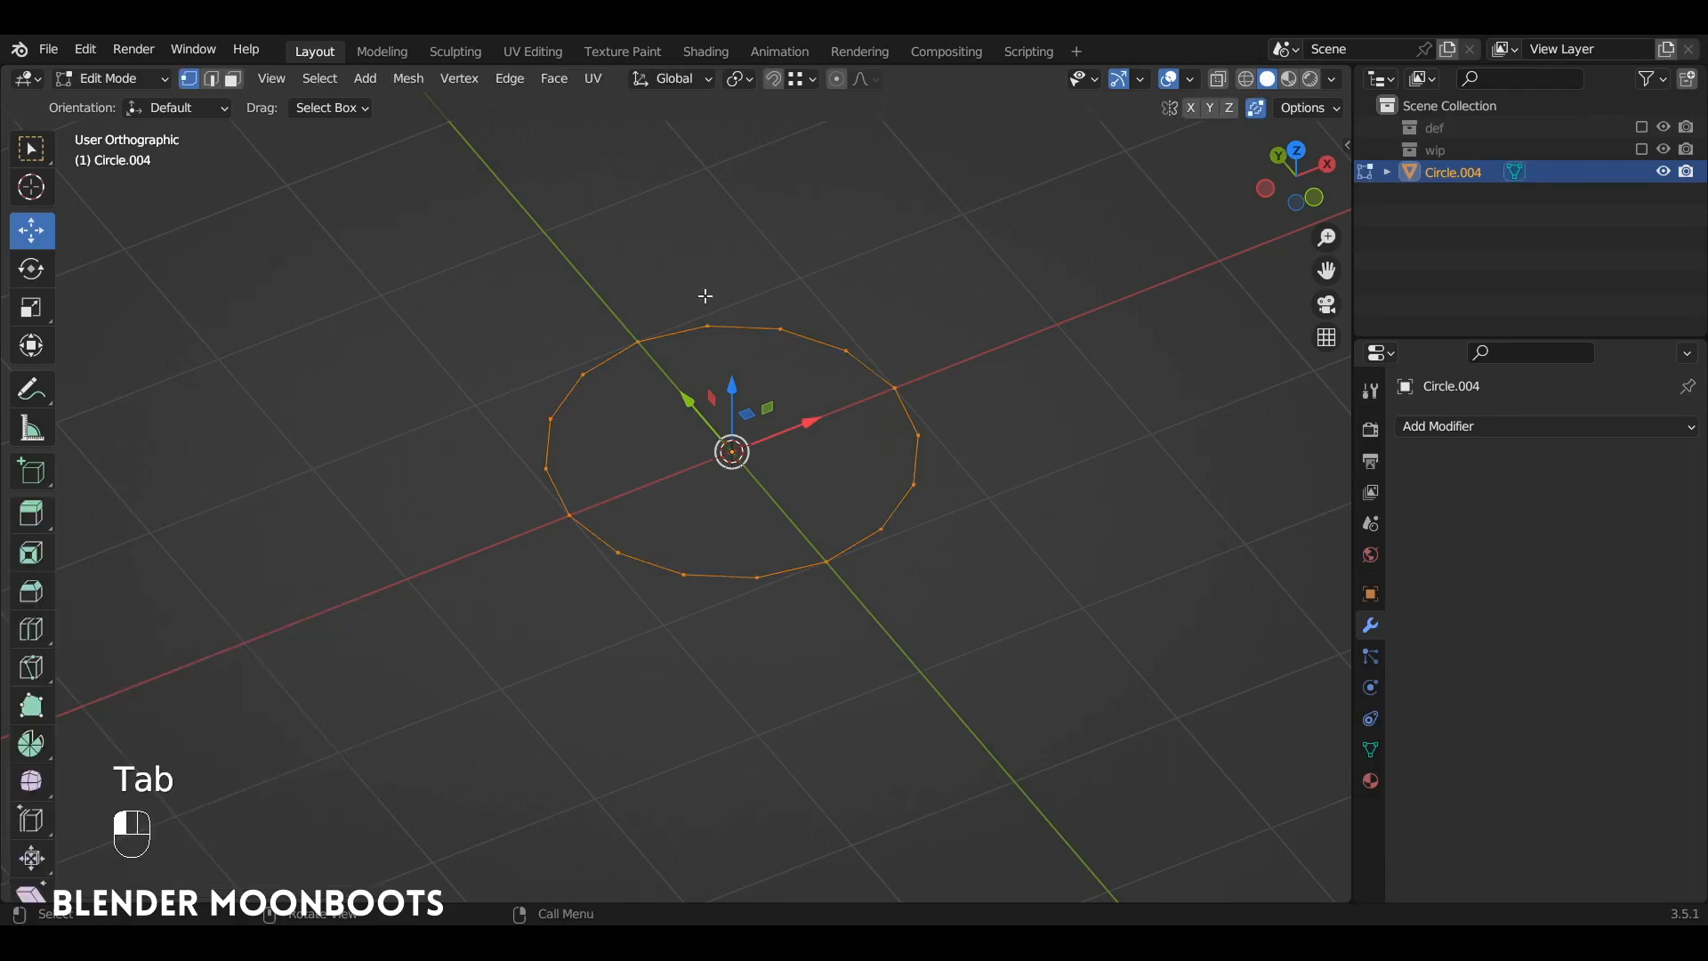
text(rx)
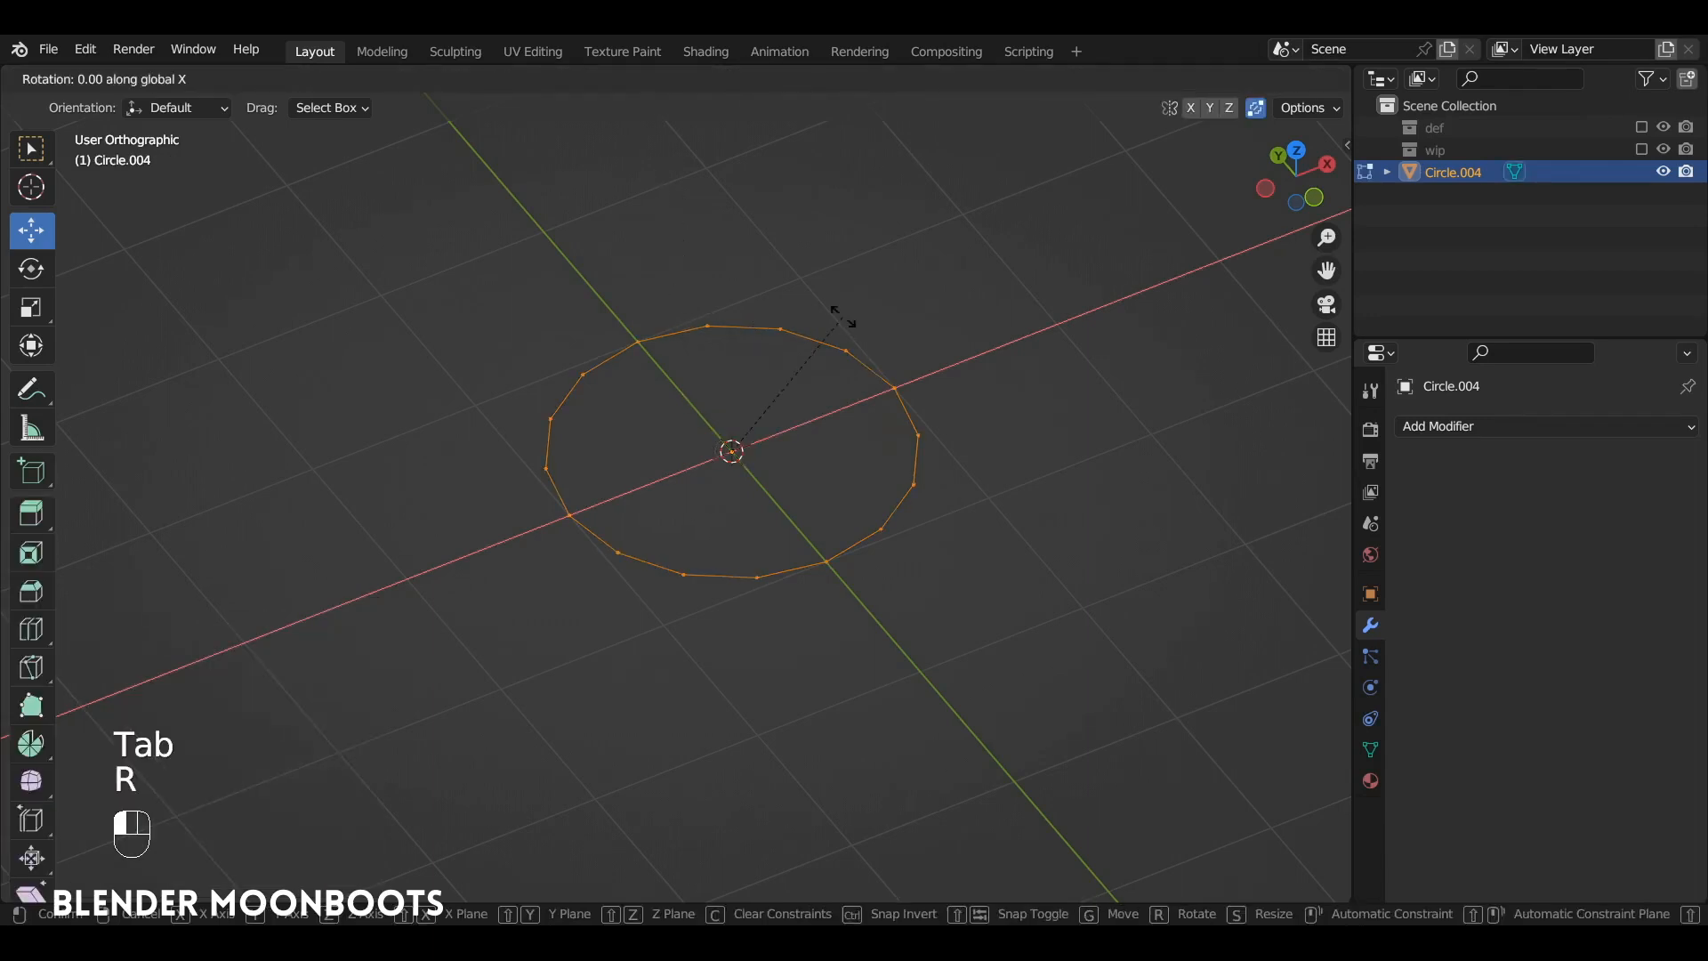
text(90)
key(Return)
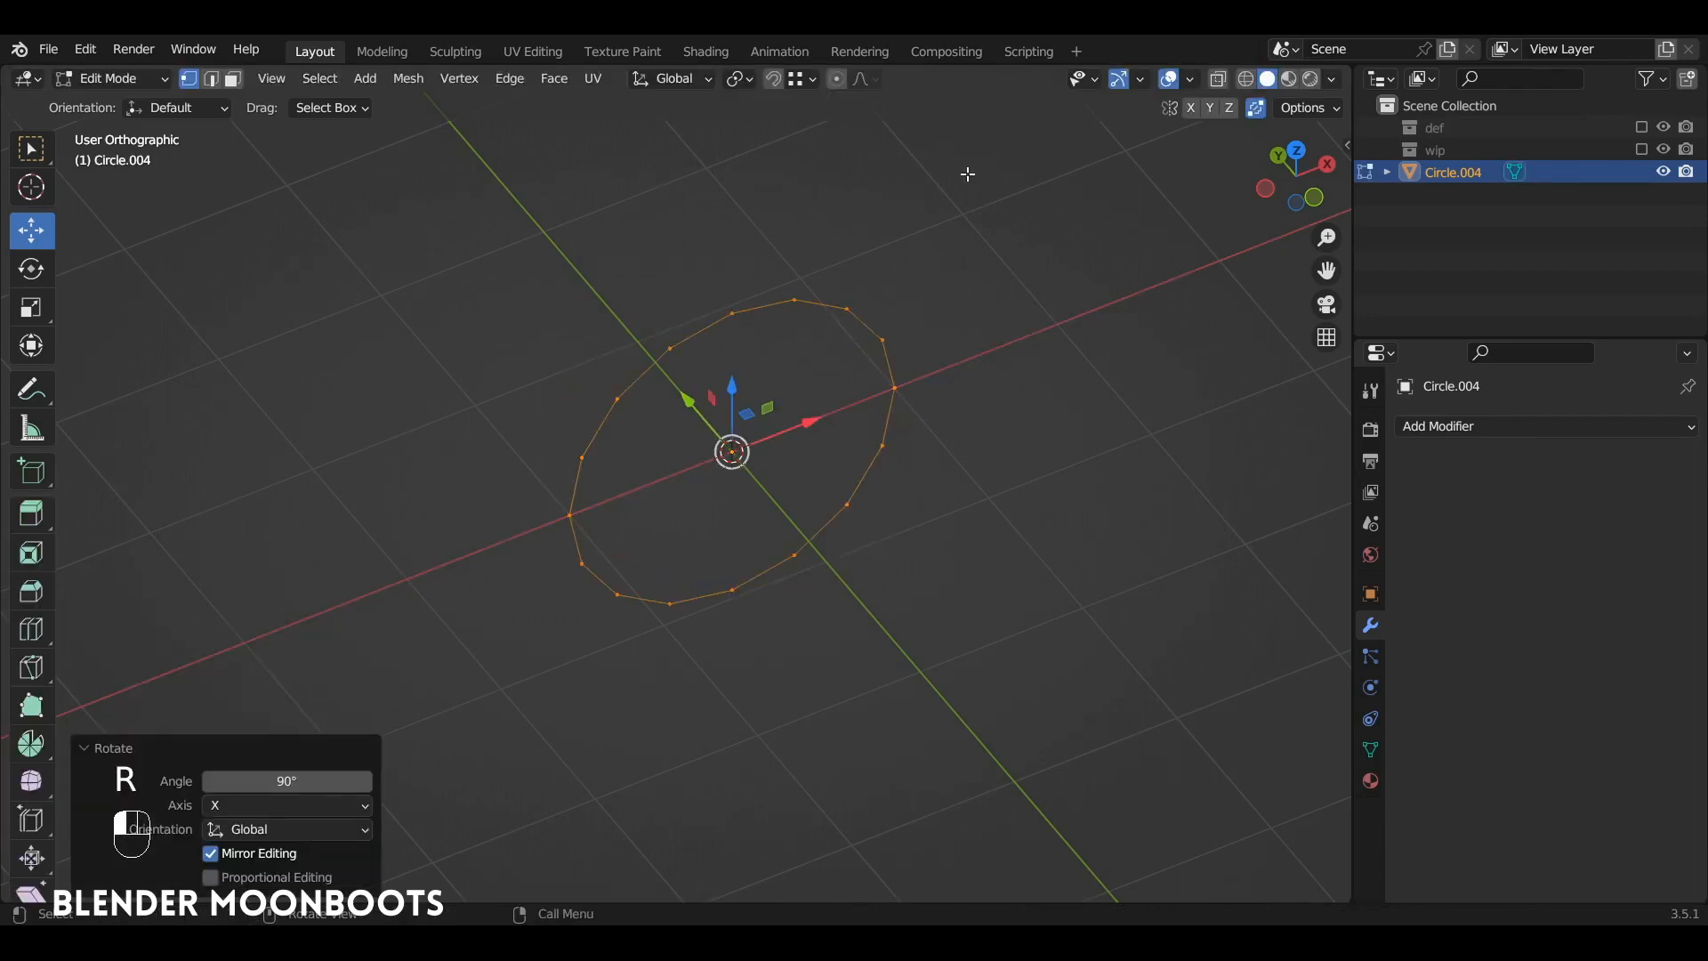
Delete the circle's vertices below the X axis, keeping only the upper half
key(KP_1)
click(560, 526)
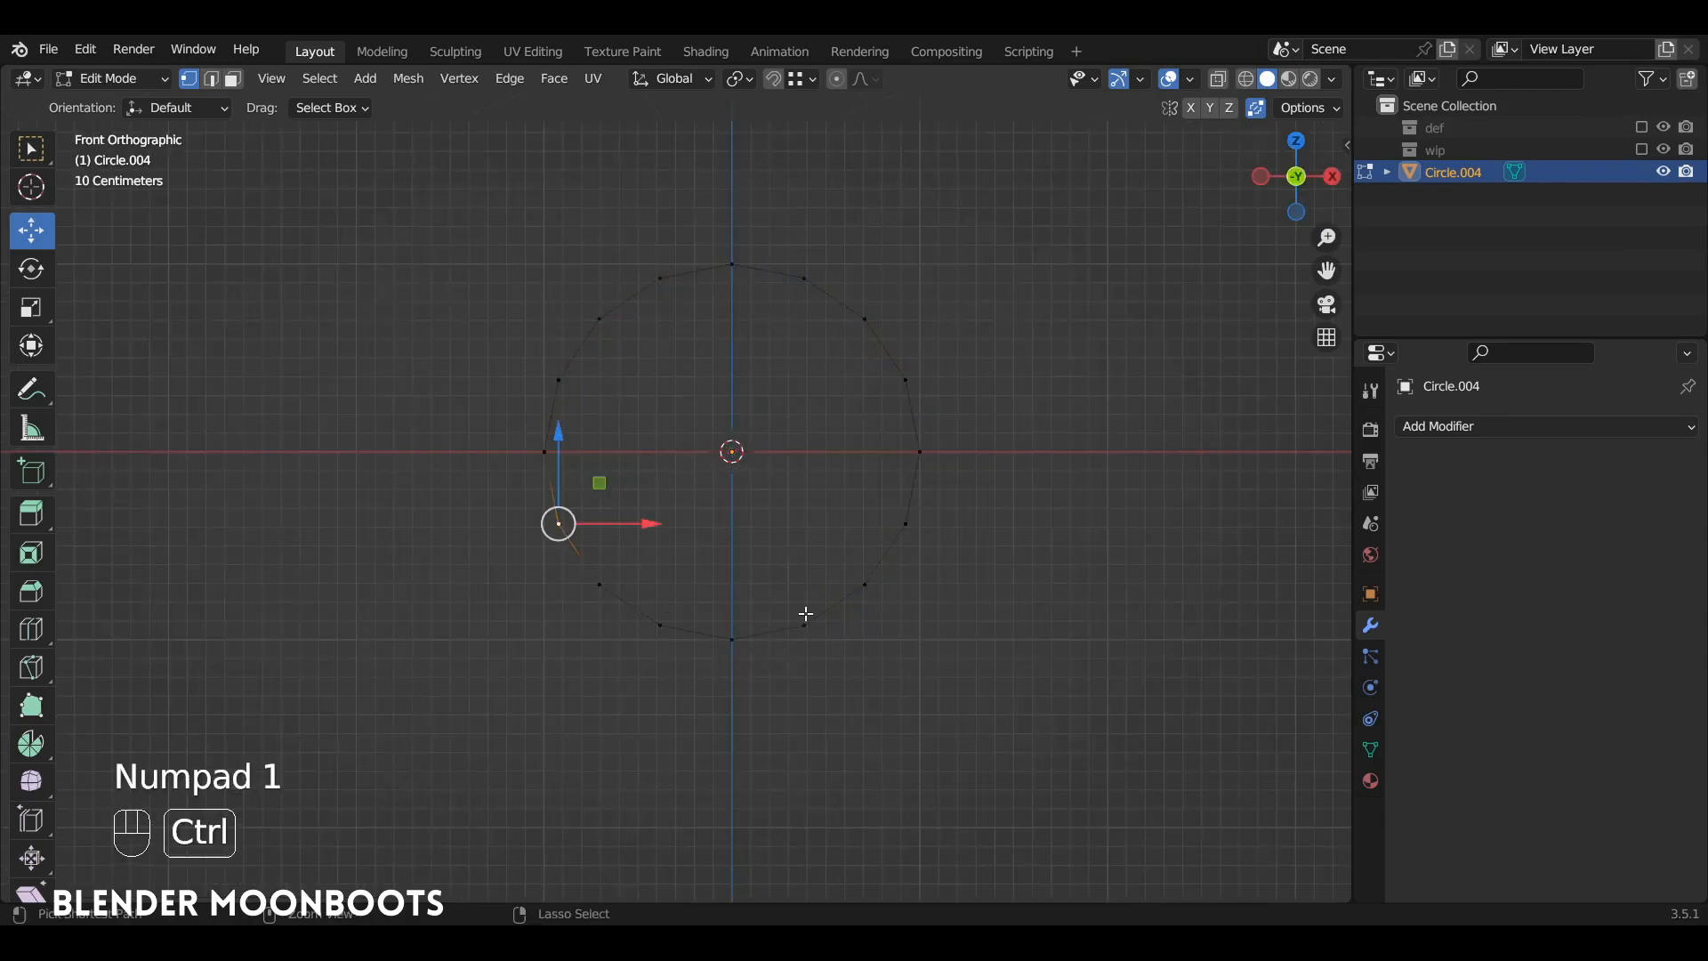
ctrl+click(911, 522)
key(x)
click(925, 505)
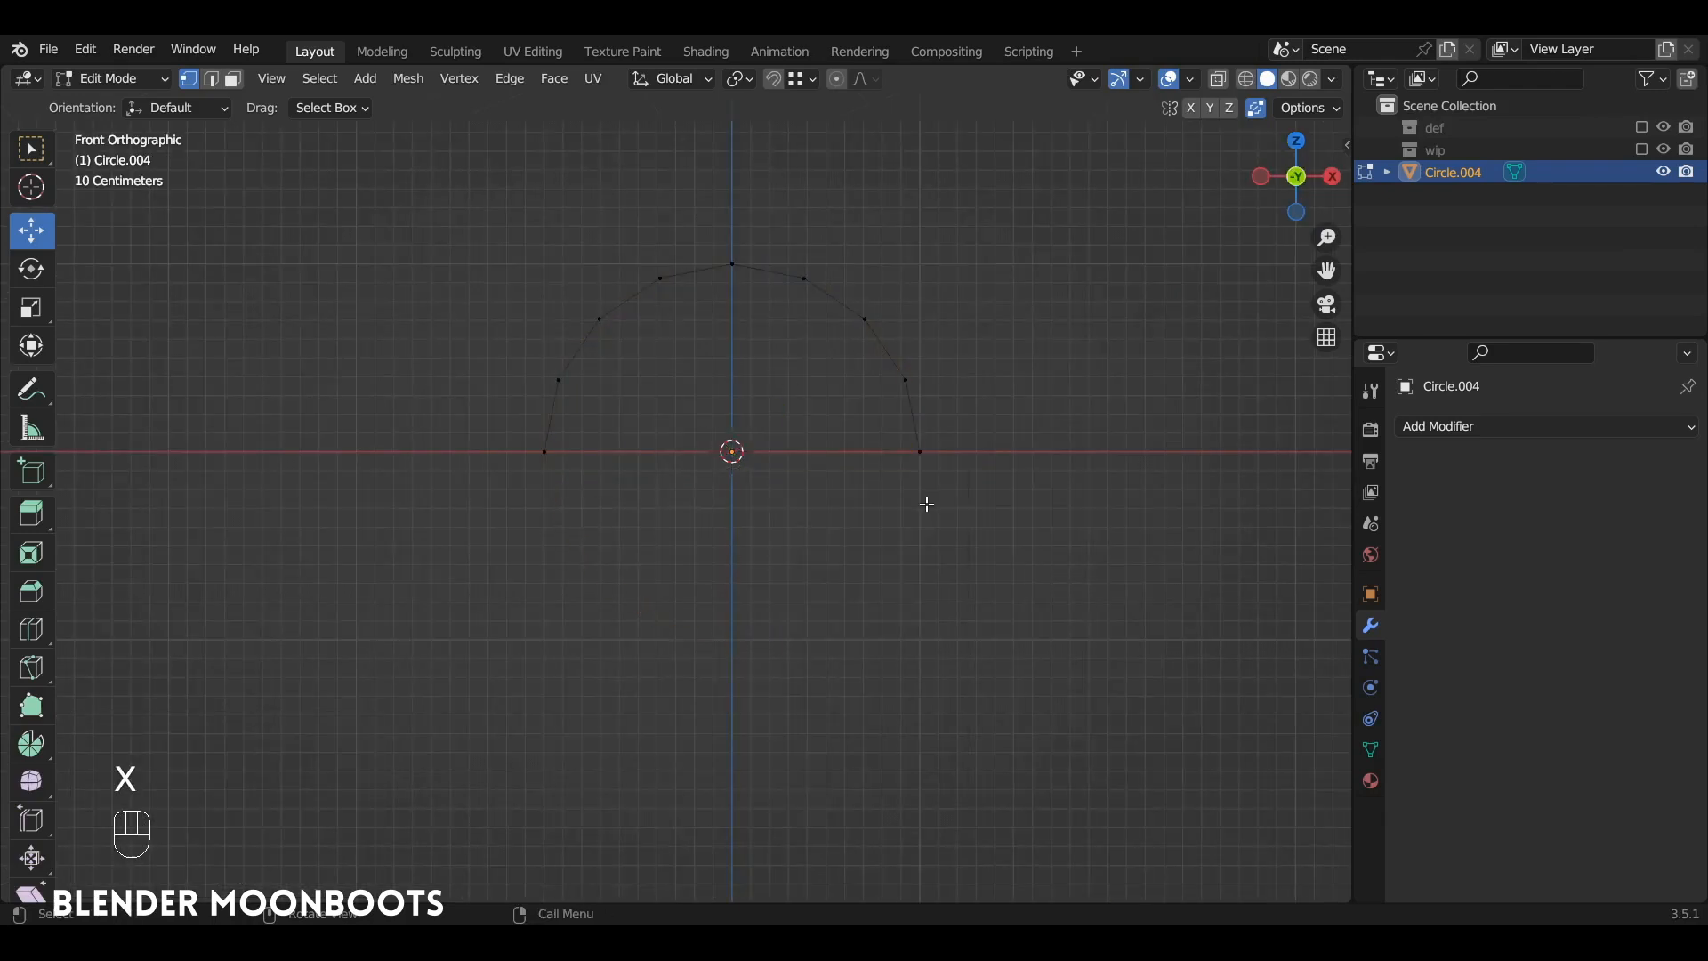
Fill the half circle with a face and move it away from the origin along negative Y
key(a)
alt+drag(877, 381, 995, 420)
key(f)
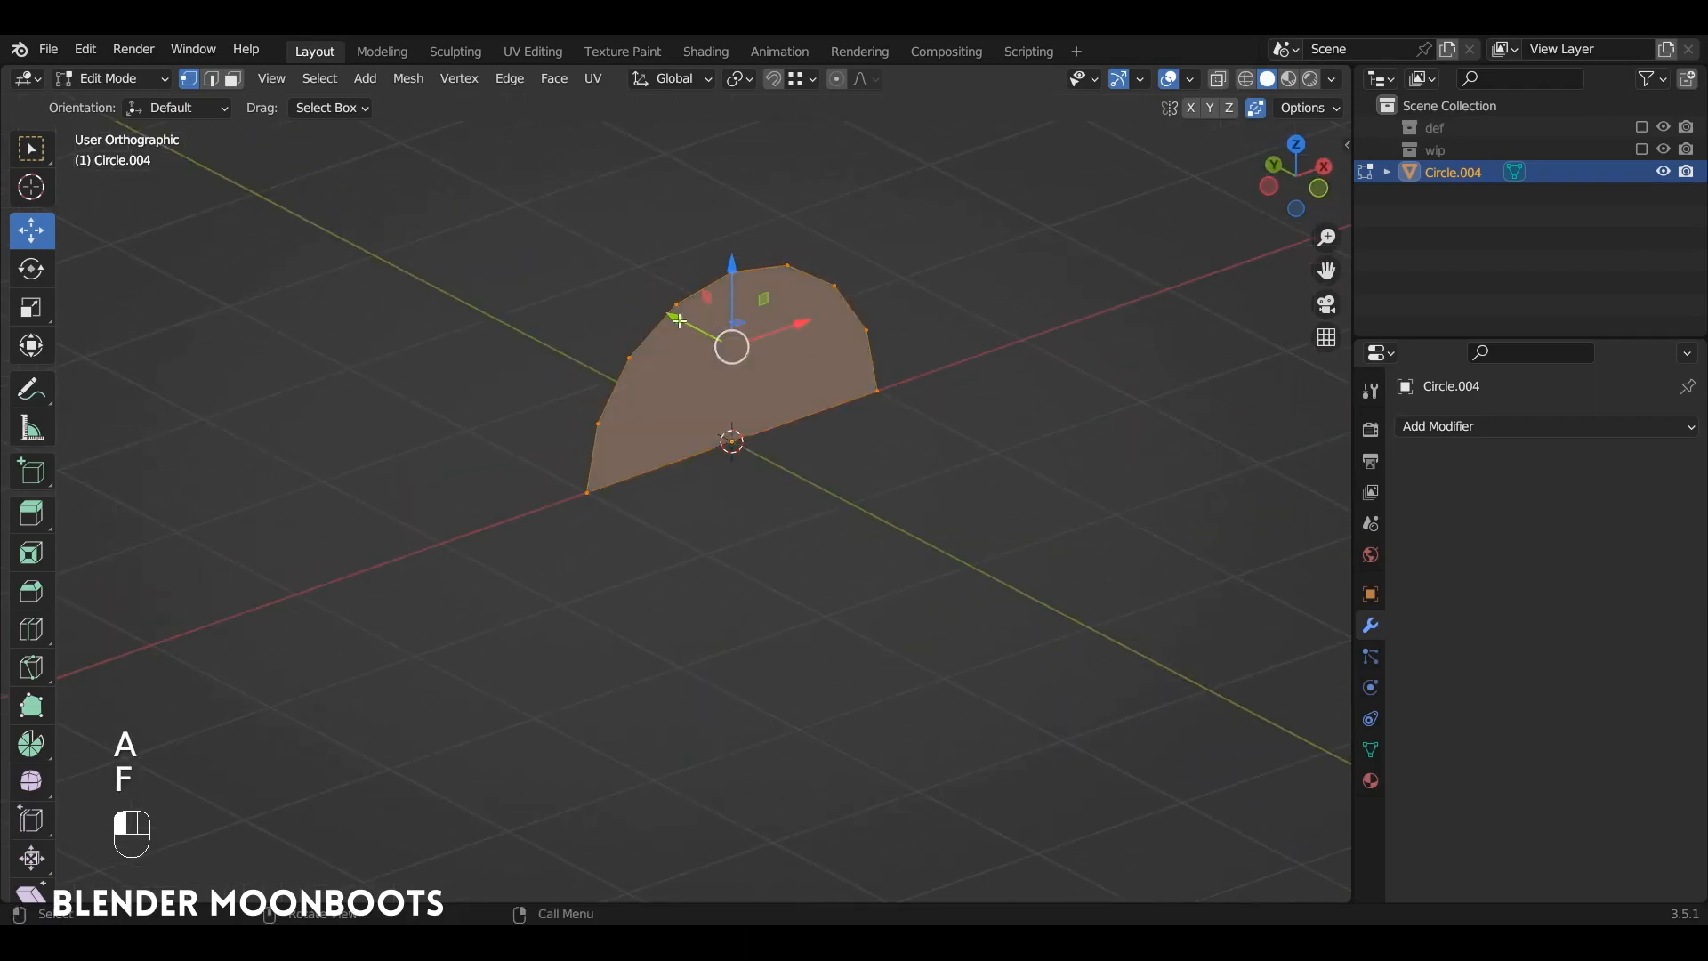
drag(679, 320, 709, 370)
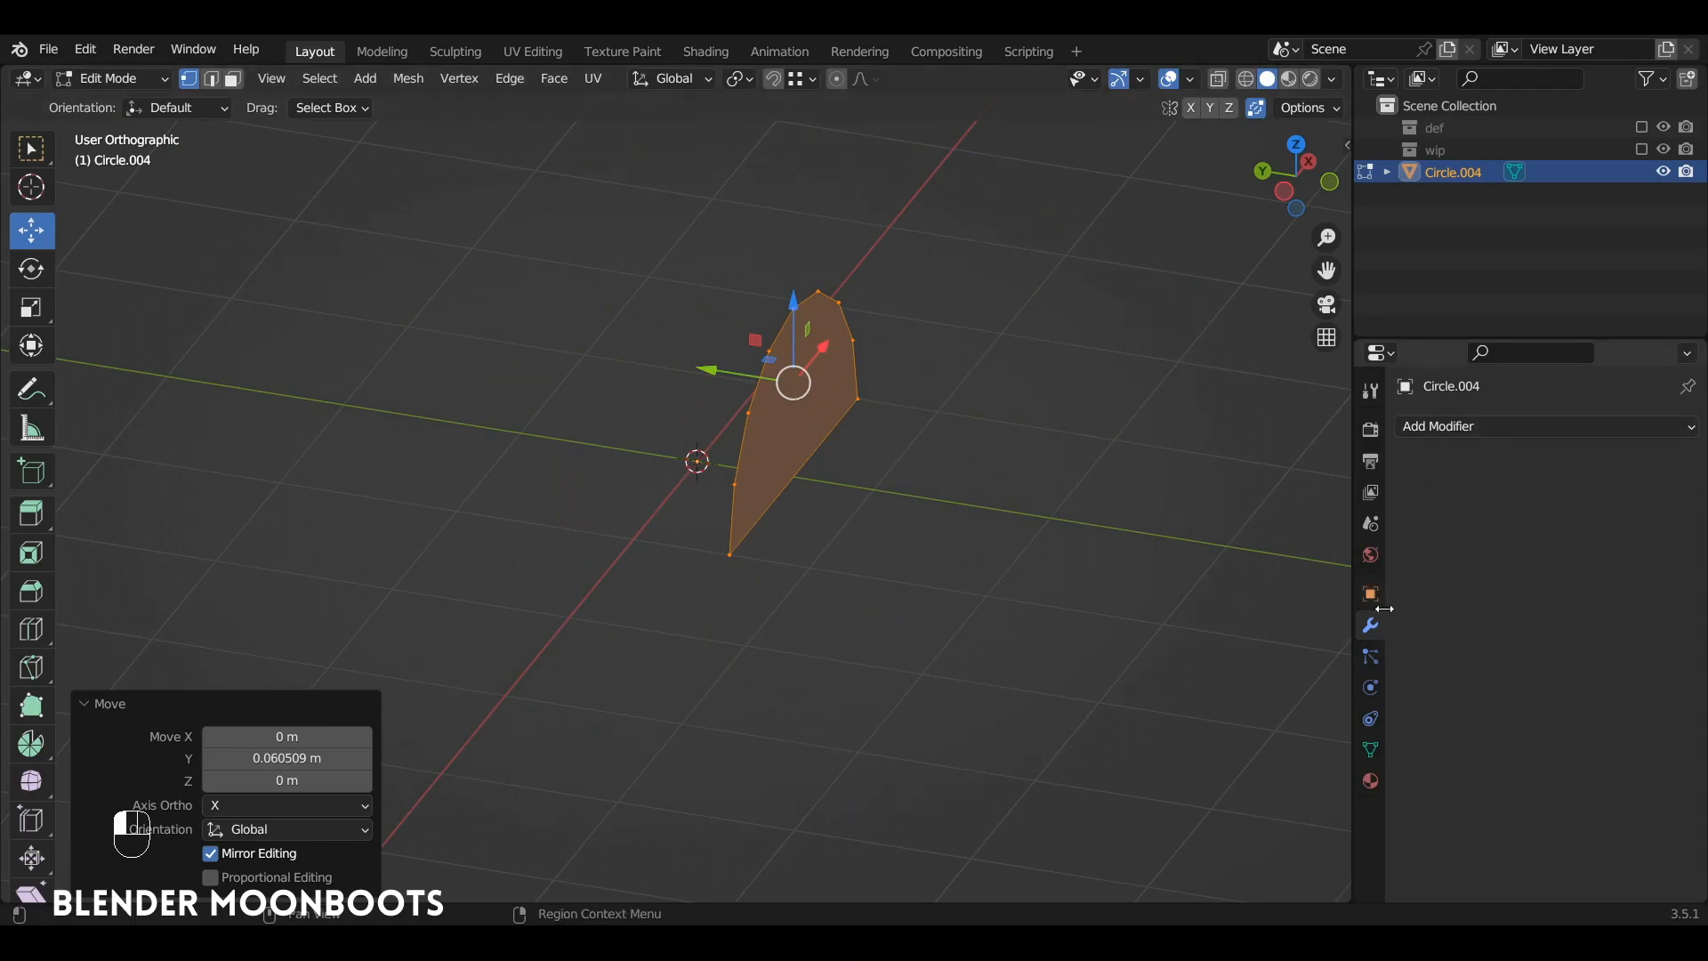
Add a Mirror modifier to the half circle, mirroring on the Y axis only with Clipping enabled
click(1439, 430)
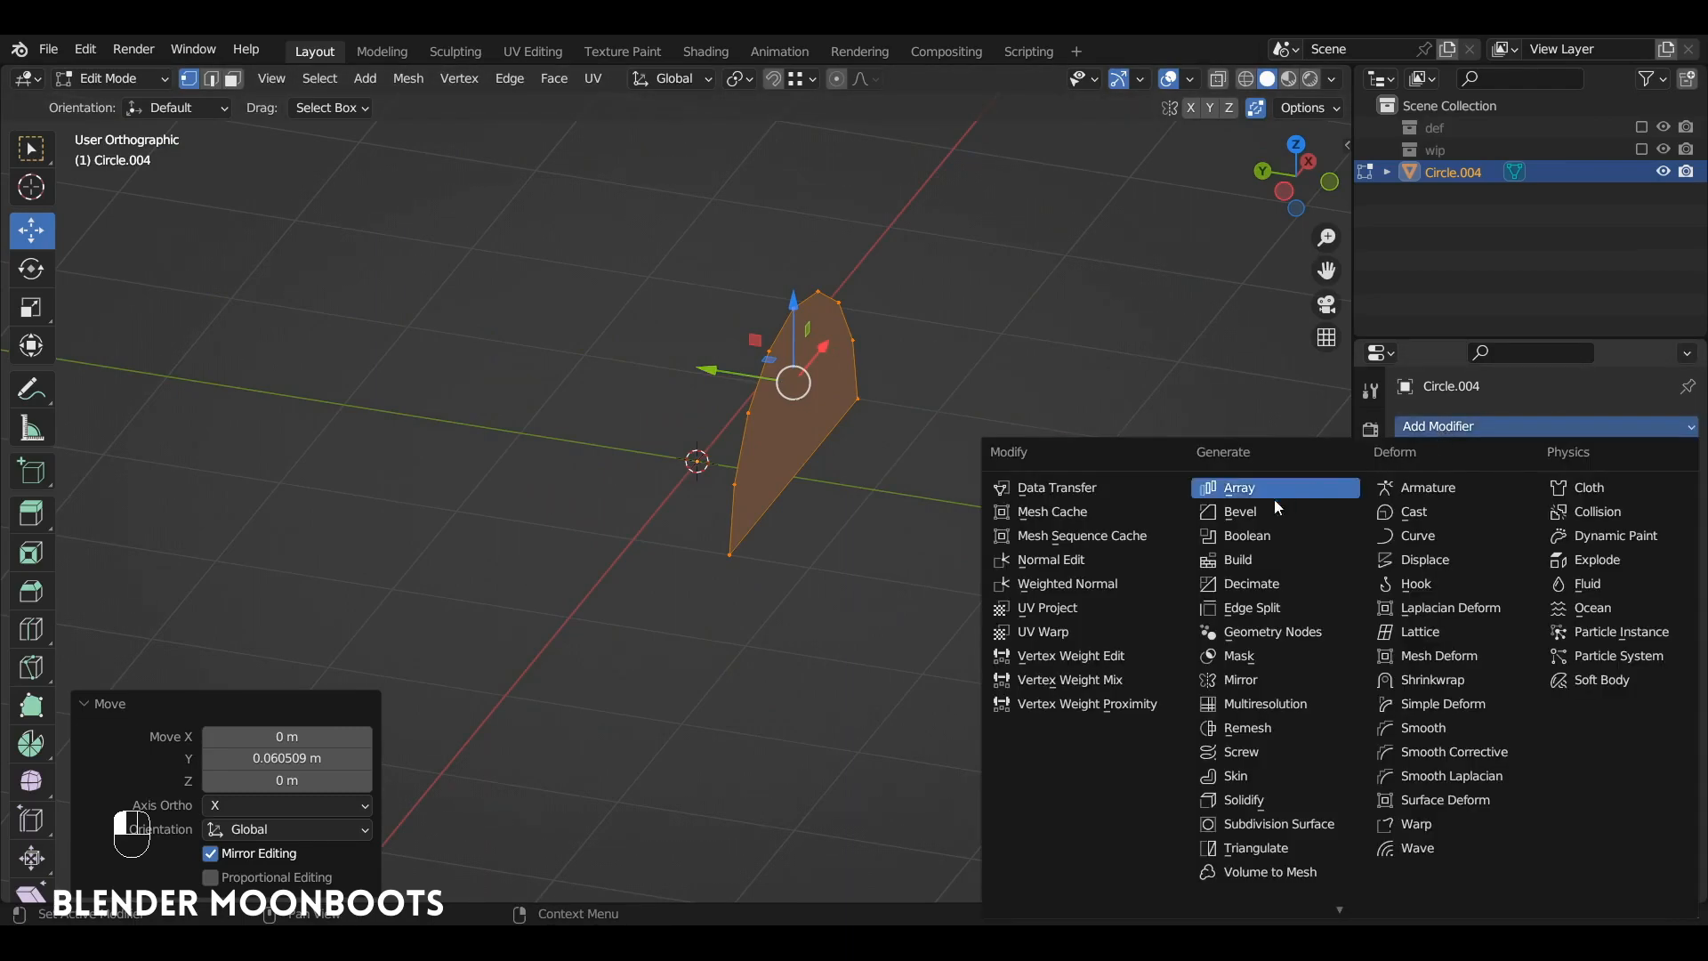
click(1264, 677)
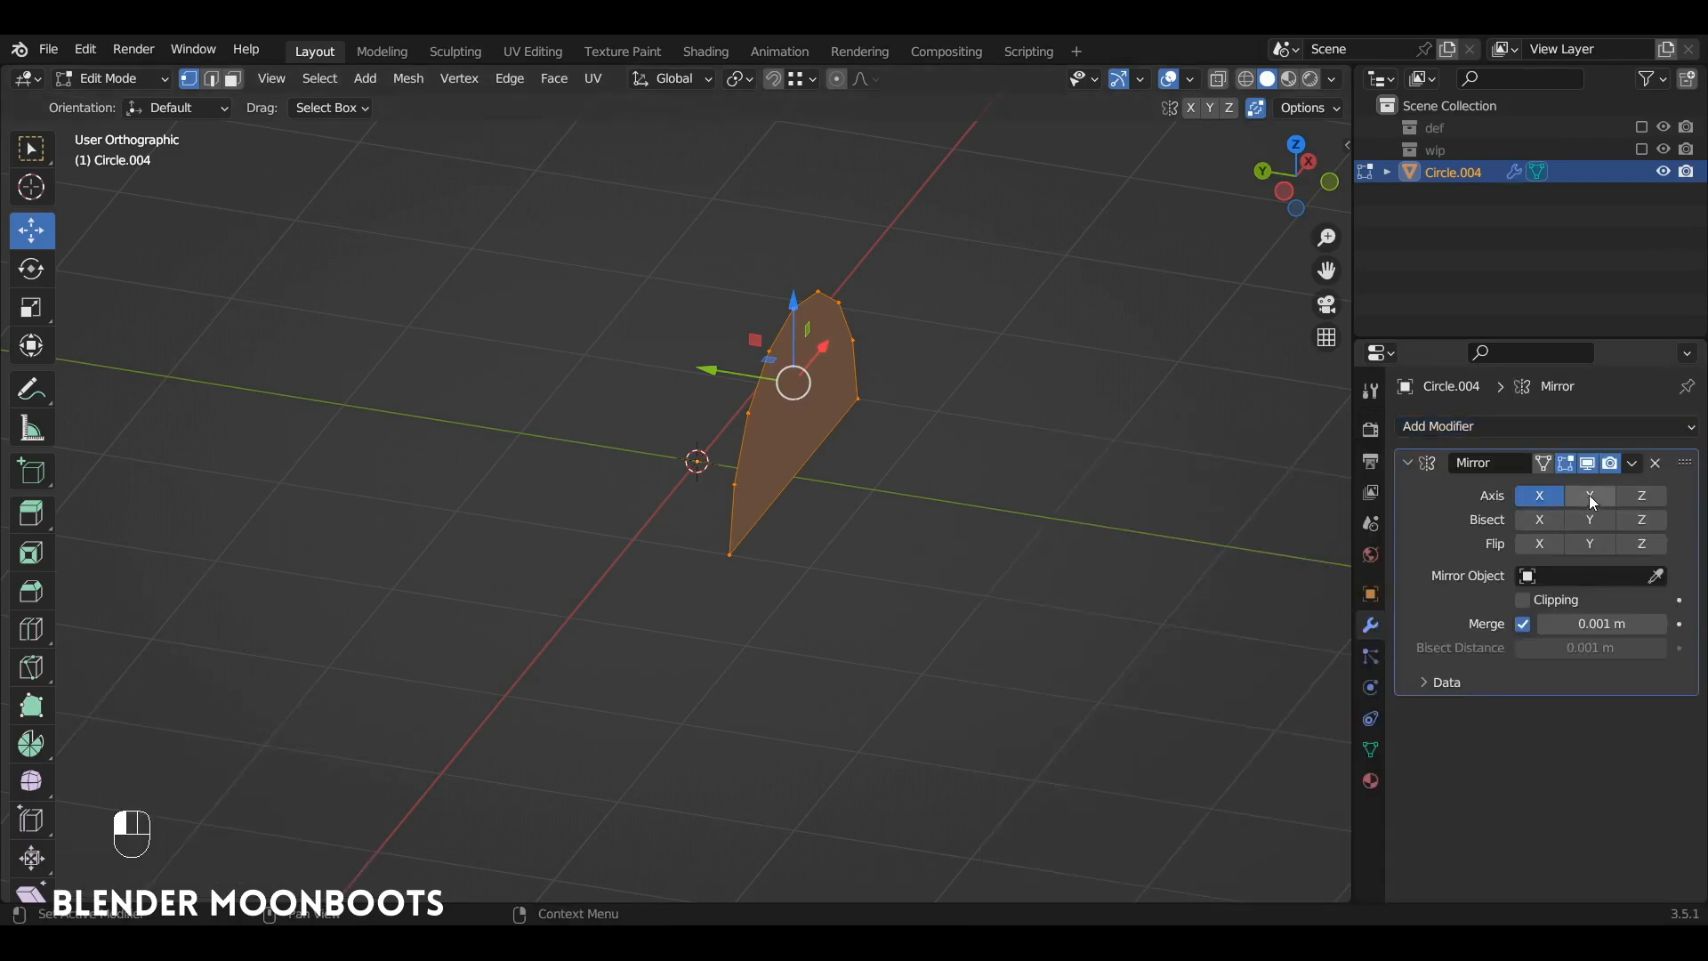
click(1549, 501)
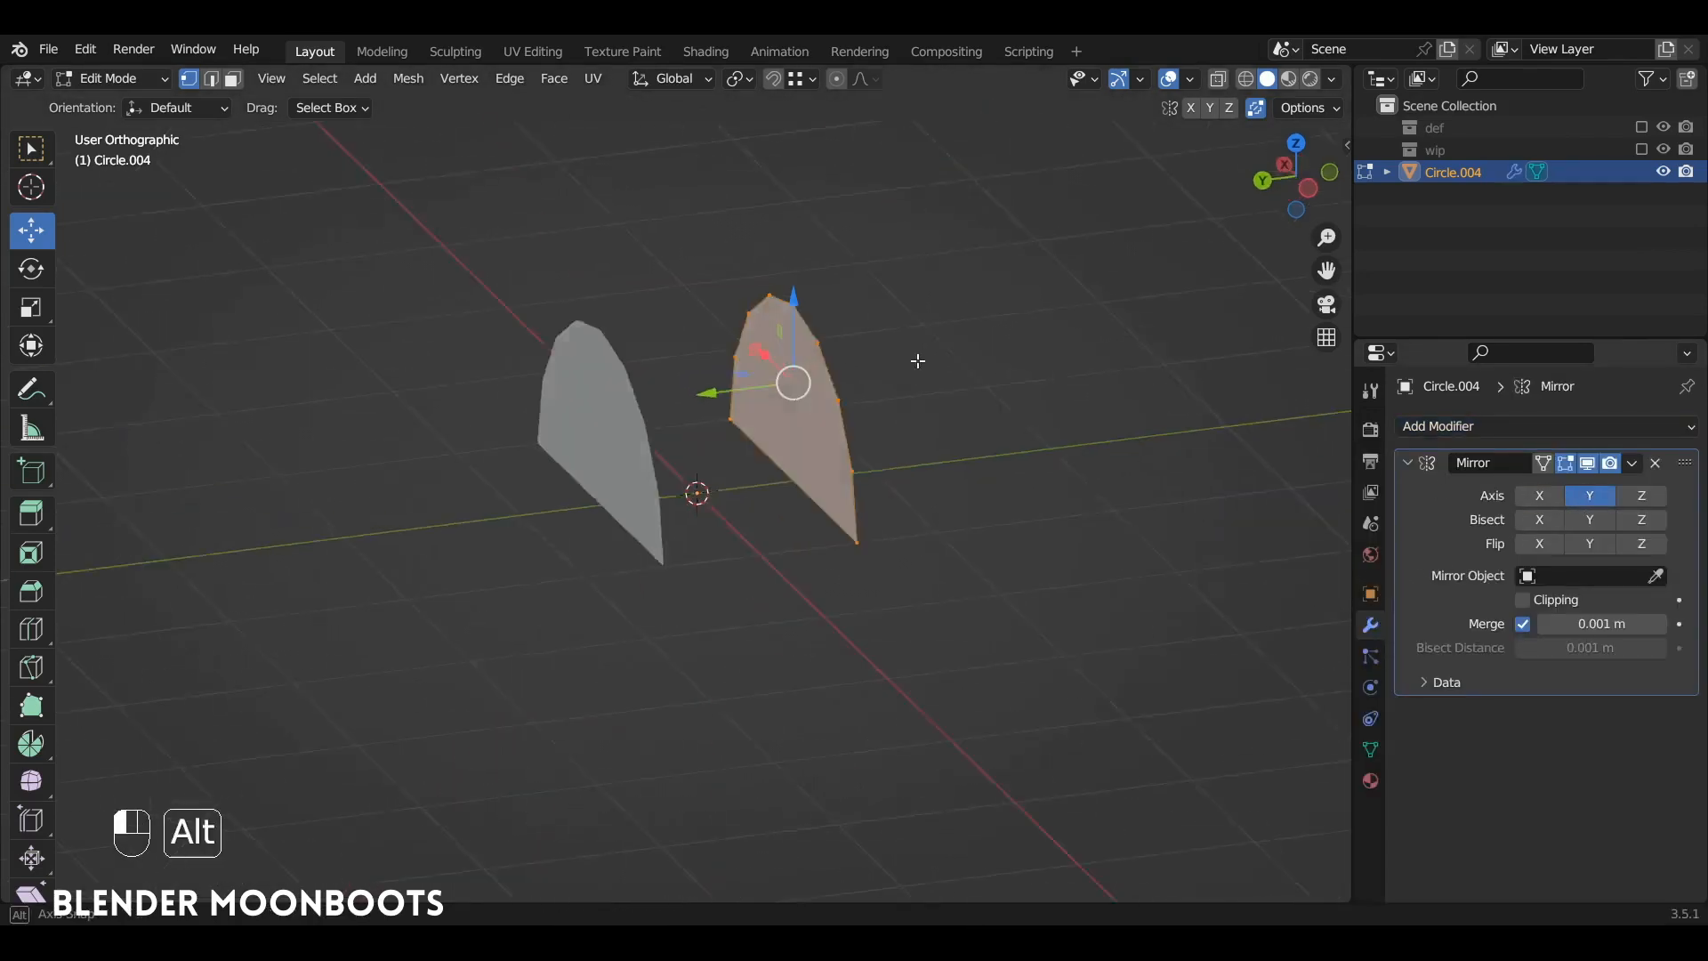
alt+drag(995, 402, 970, 368)
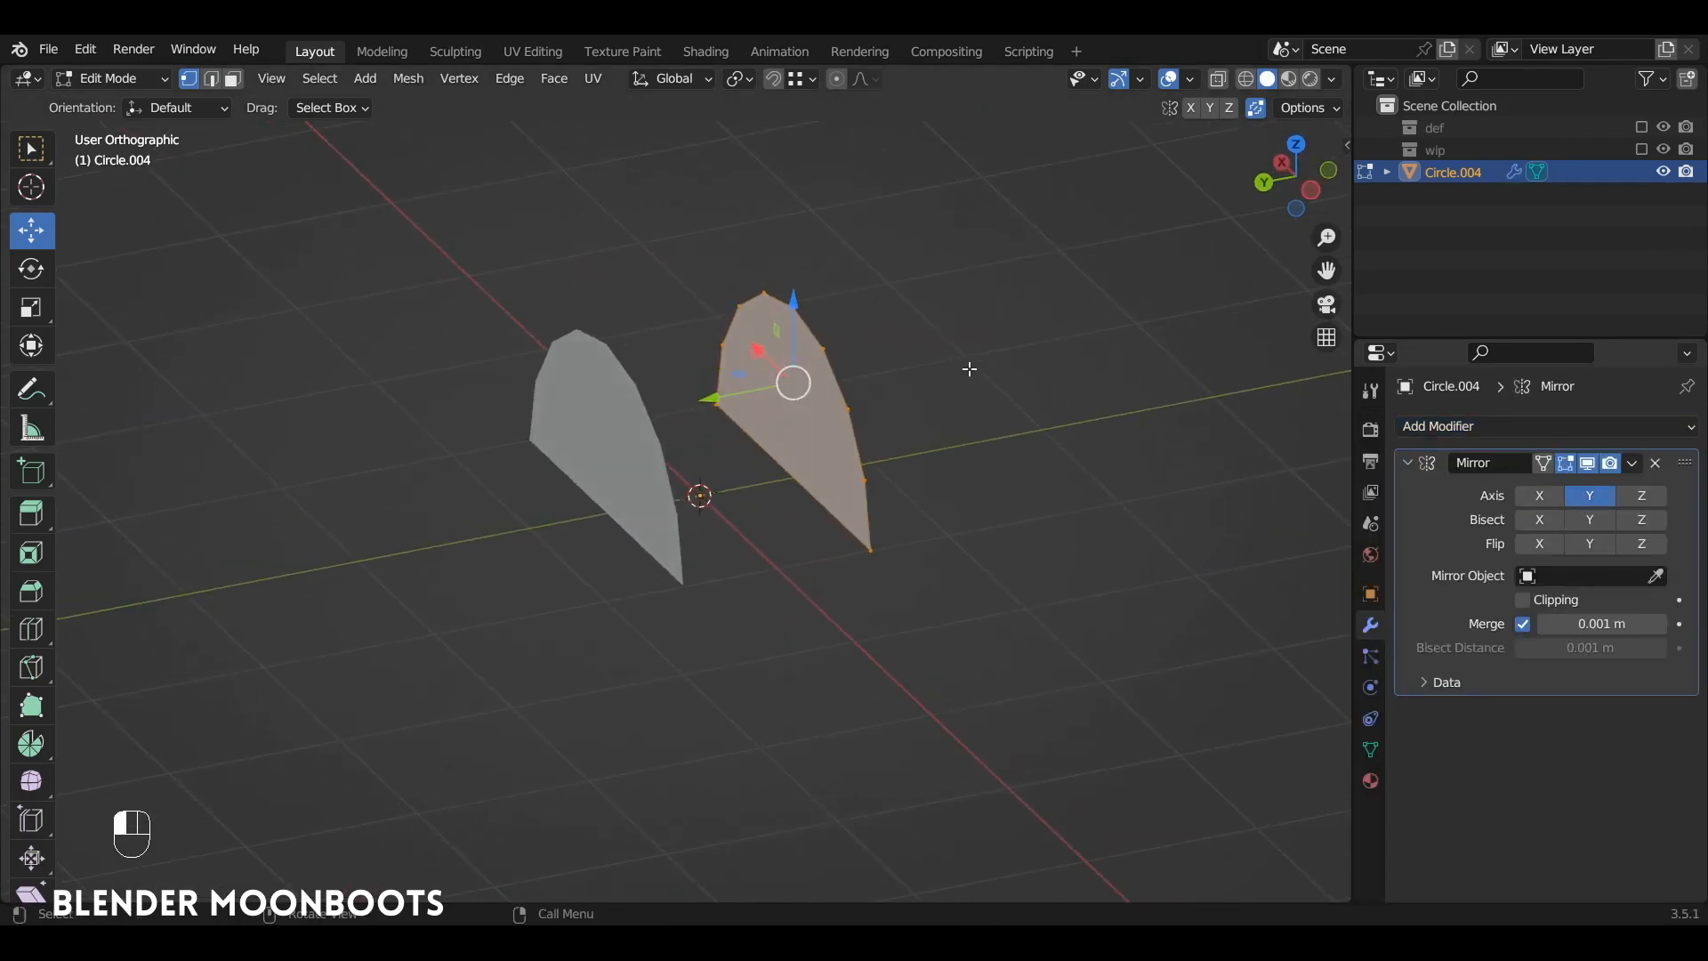
click(1523, 601)
Extrude the half-circle face up to the mirror plane and delete the inner face on that plane using X-ray view
key(e)
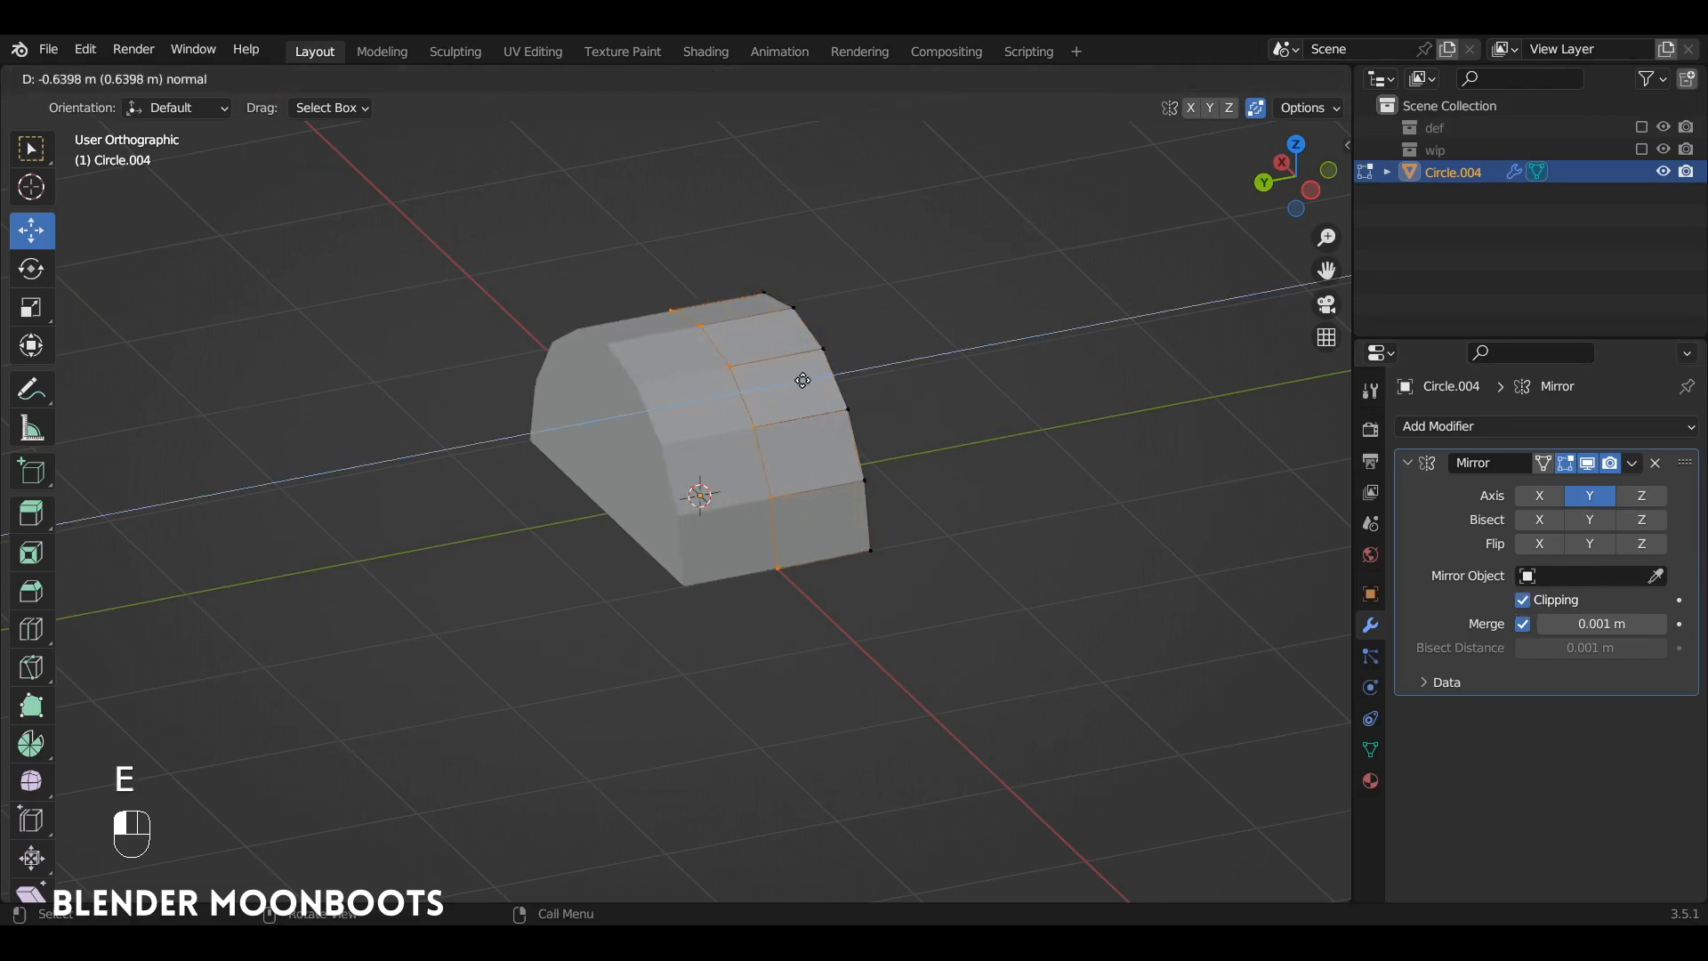
click(754, 391)
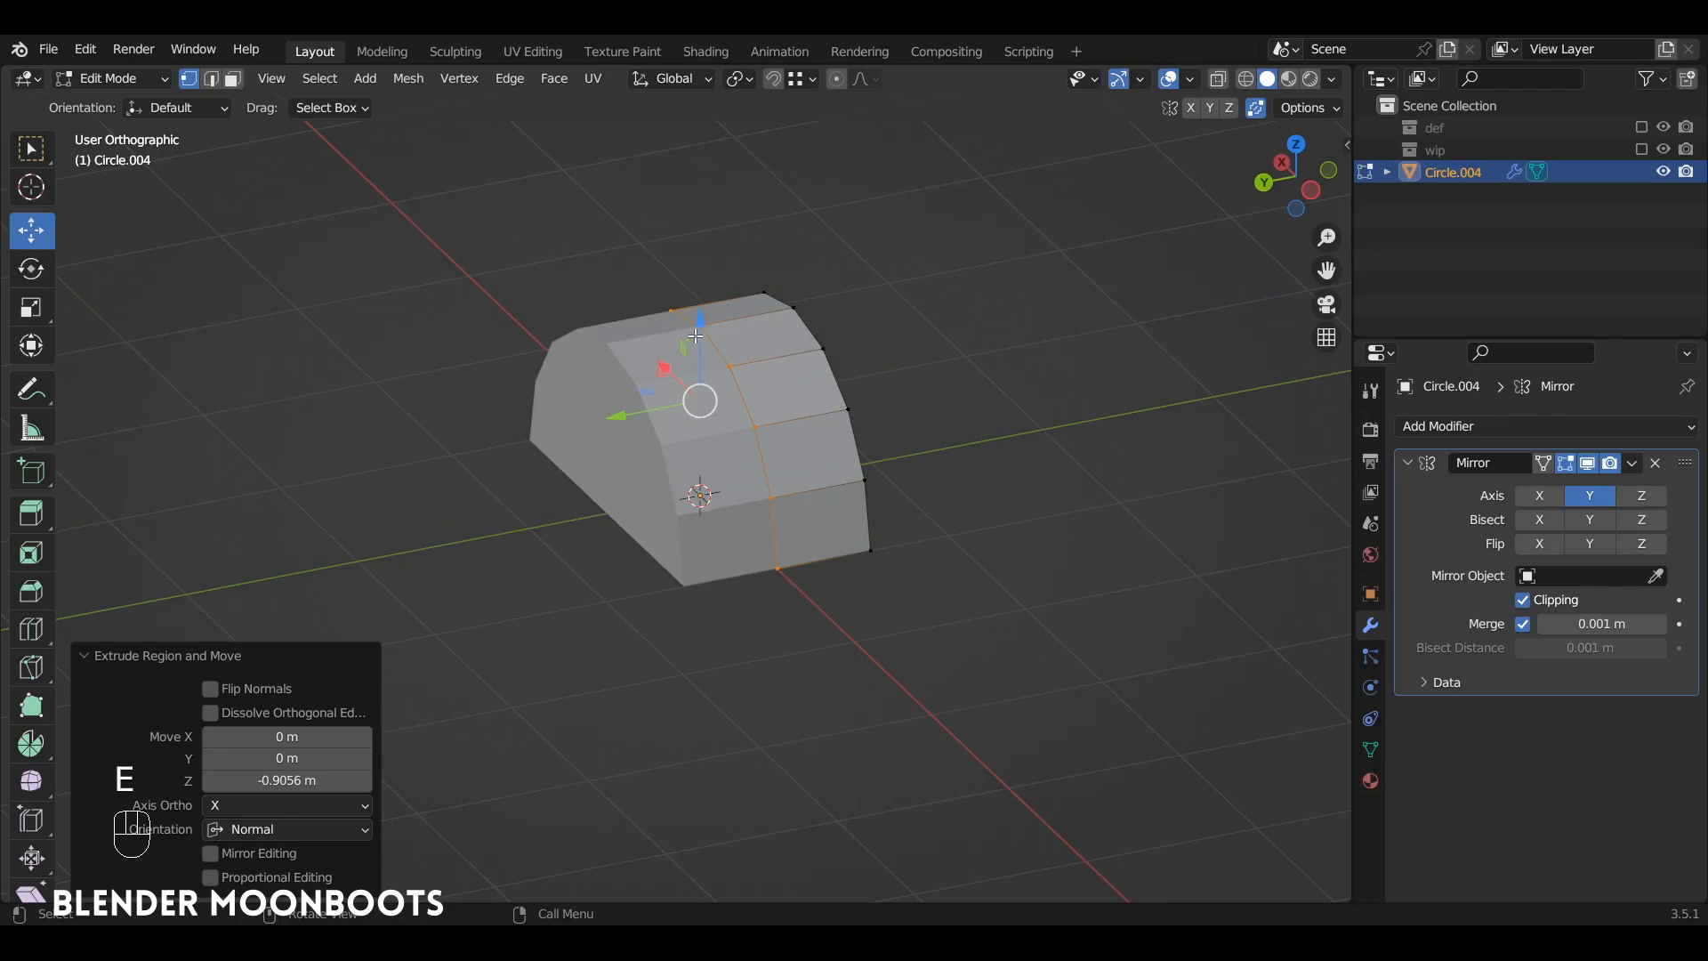
middle_drag(695, 336, 754, 364)
key(alt+z)
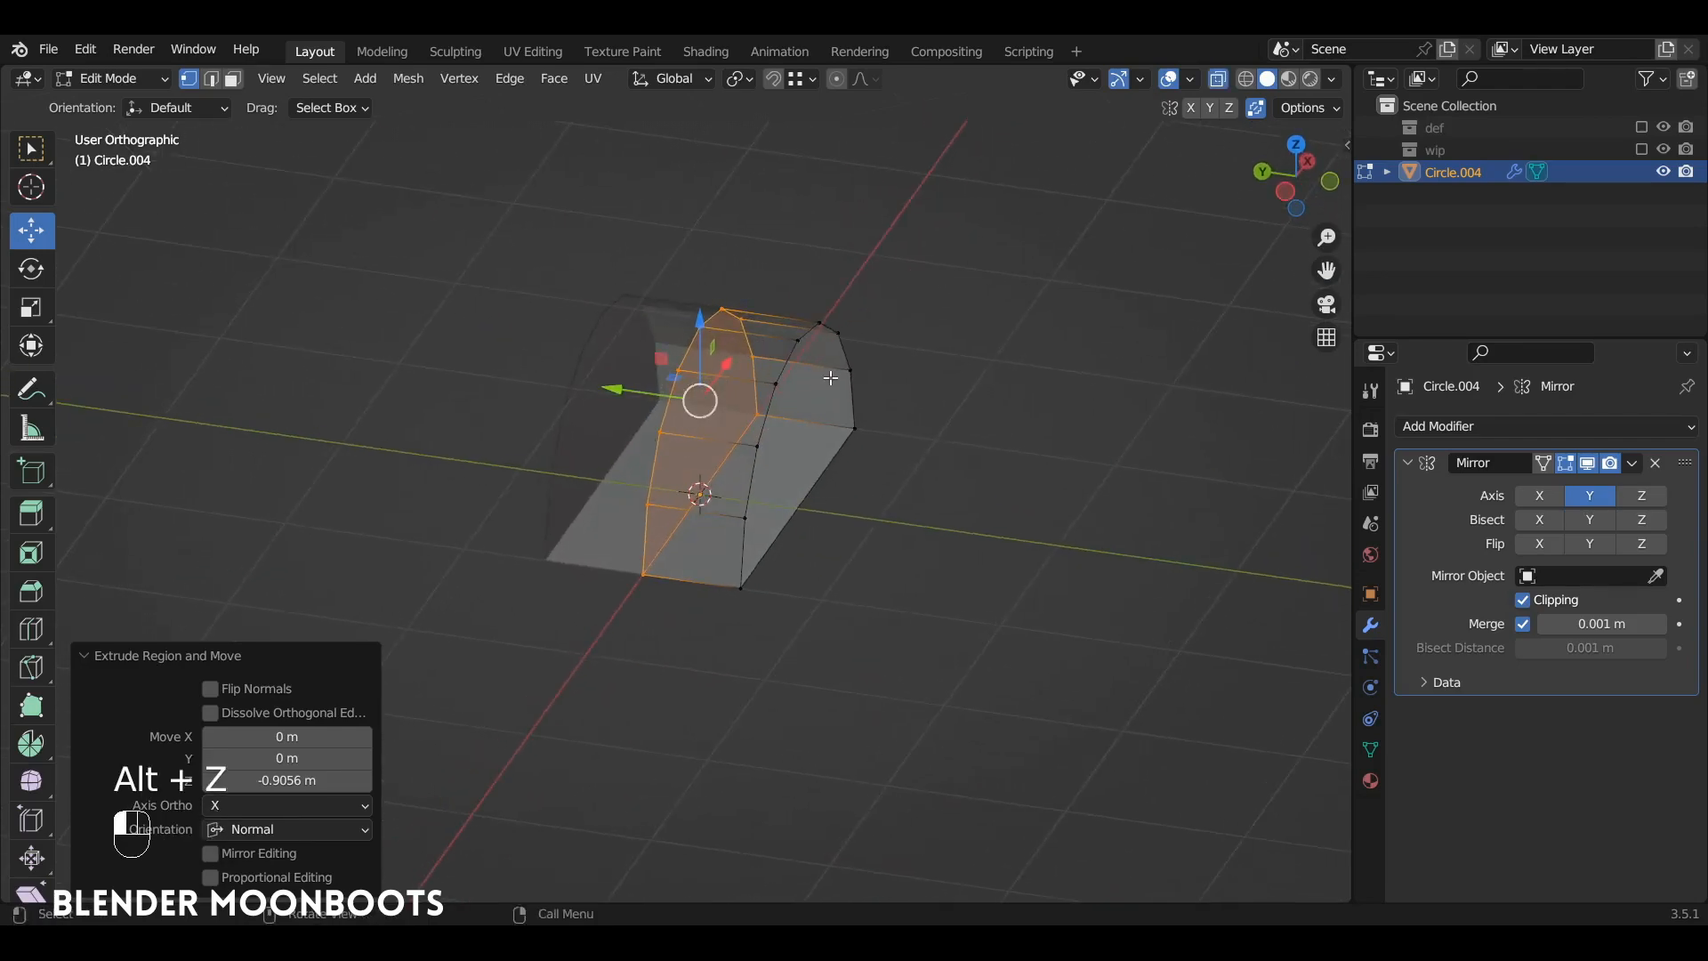
key(x)
click(811, 425)
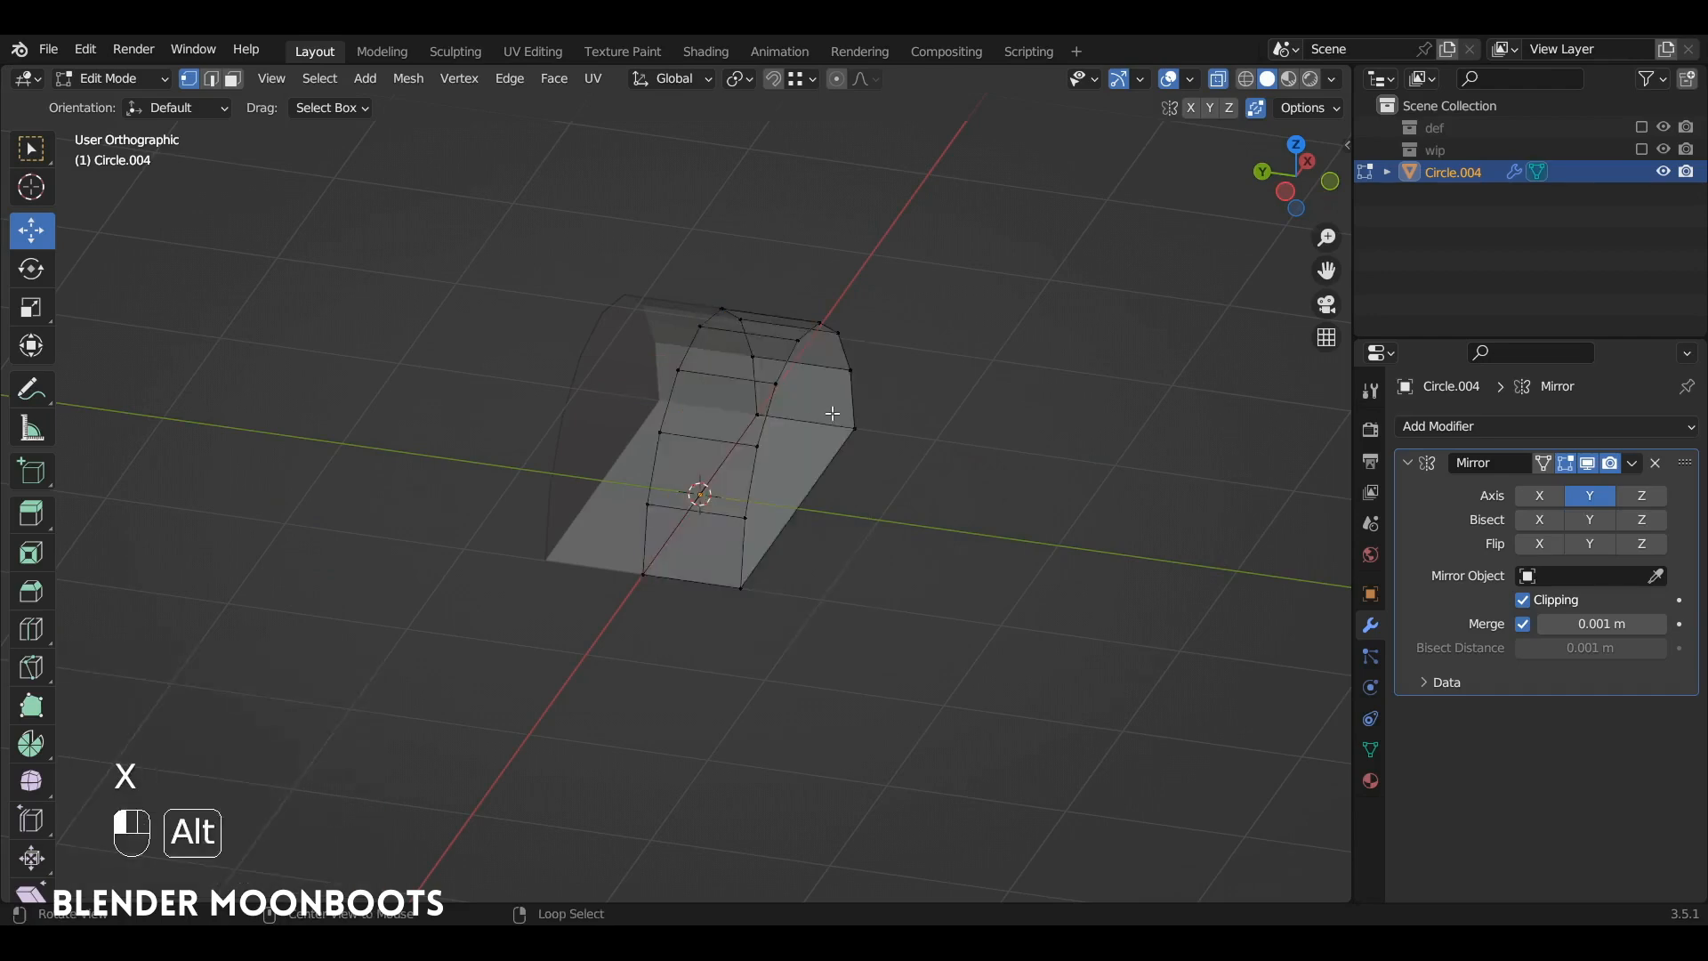
key(alt+z)
Extrude the flat bottom face of the half cylinder about 0.97 m downwards
middle_drag(846, 435, 738, 400)
click(698, 393)
shift+click(874, 545)
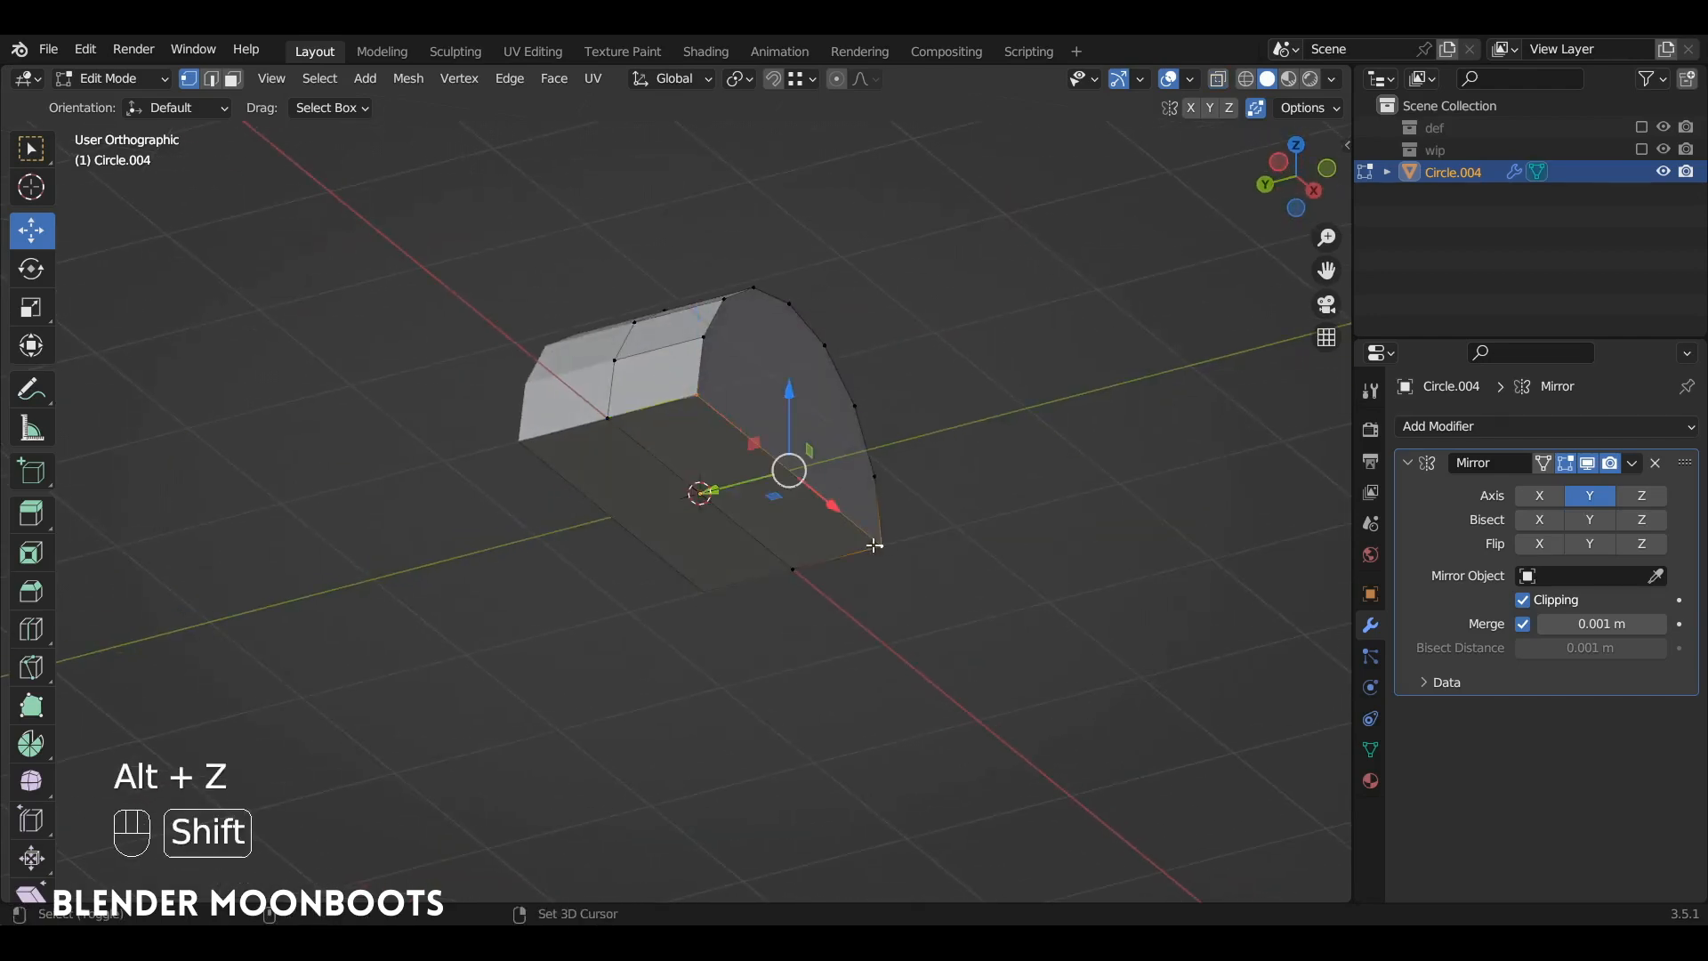
shift+click(791, 569)
shift+click(607, 417)
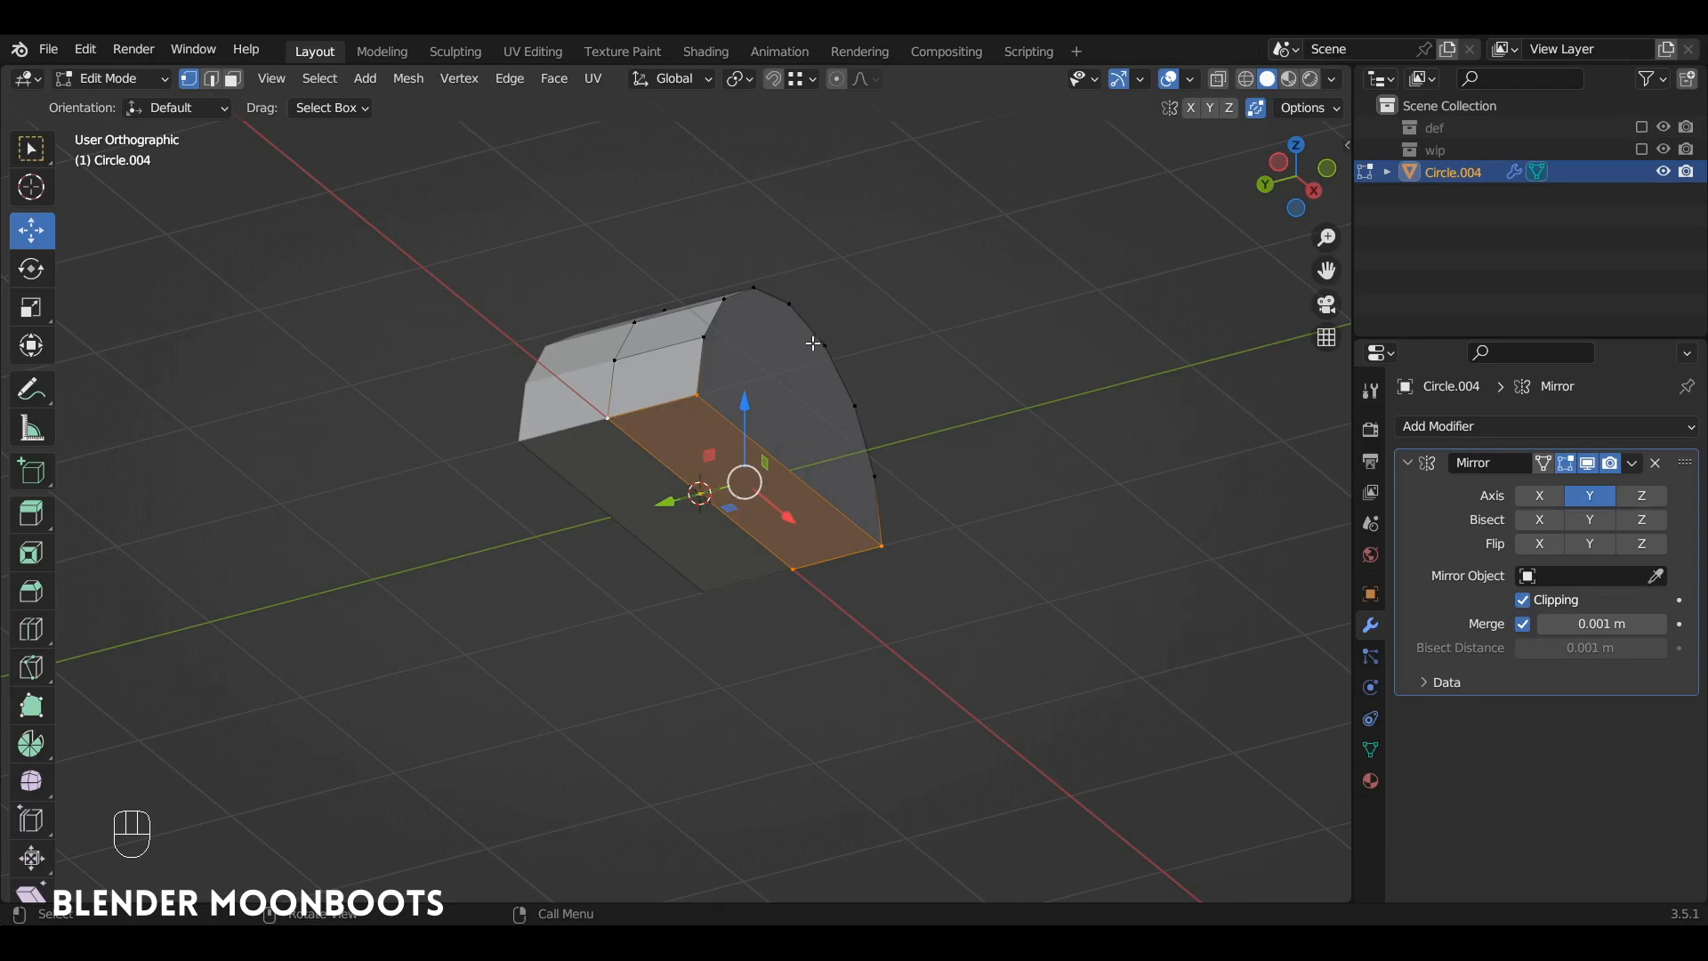
key(e)
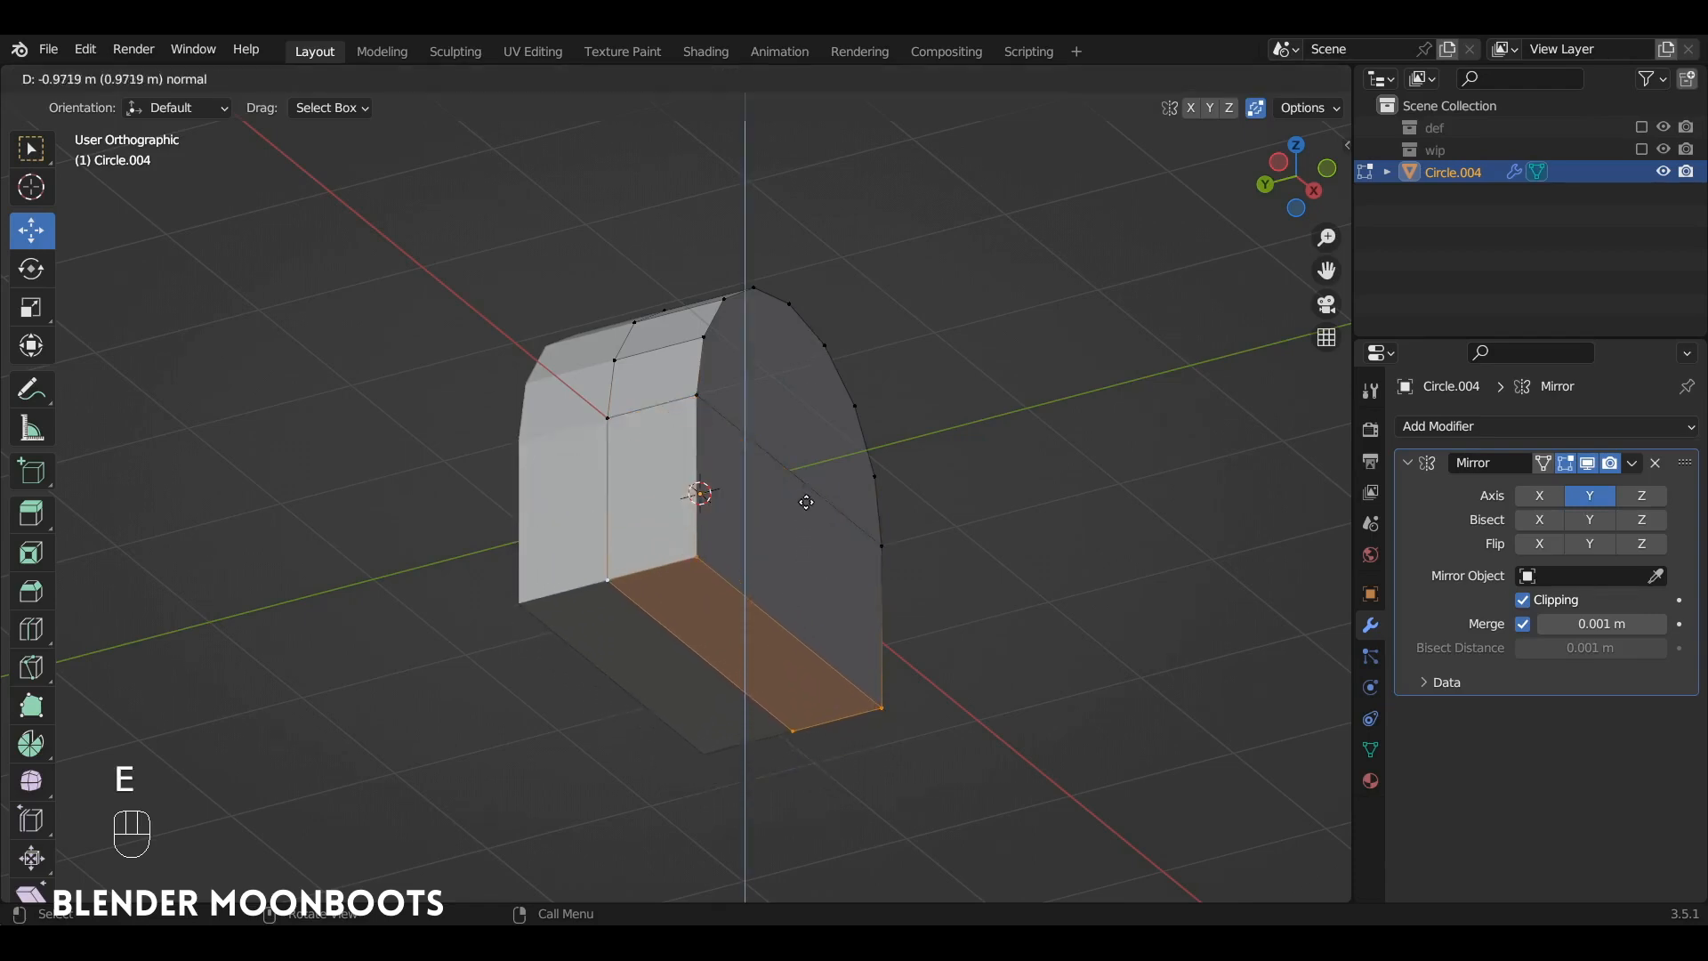
click(806, 503)
Move all of the half-block geometry about 0.08 m along Y towards the mirror plane to make the block thinner
alt+drag(808, 504, 842, 675)
key(a)
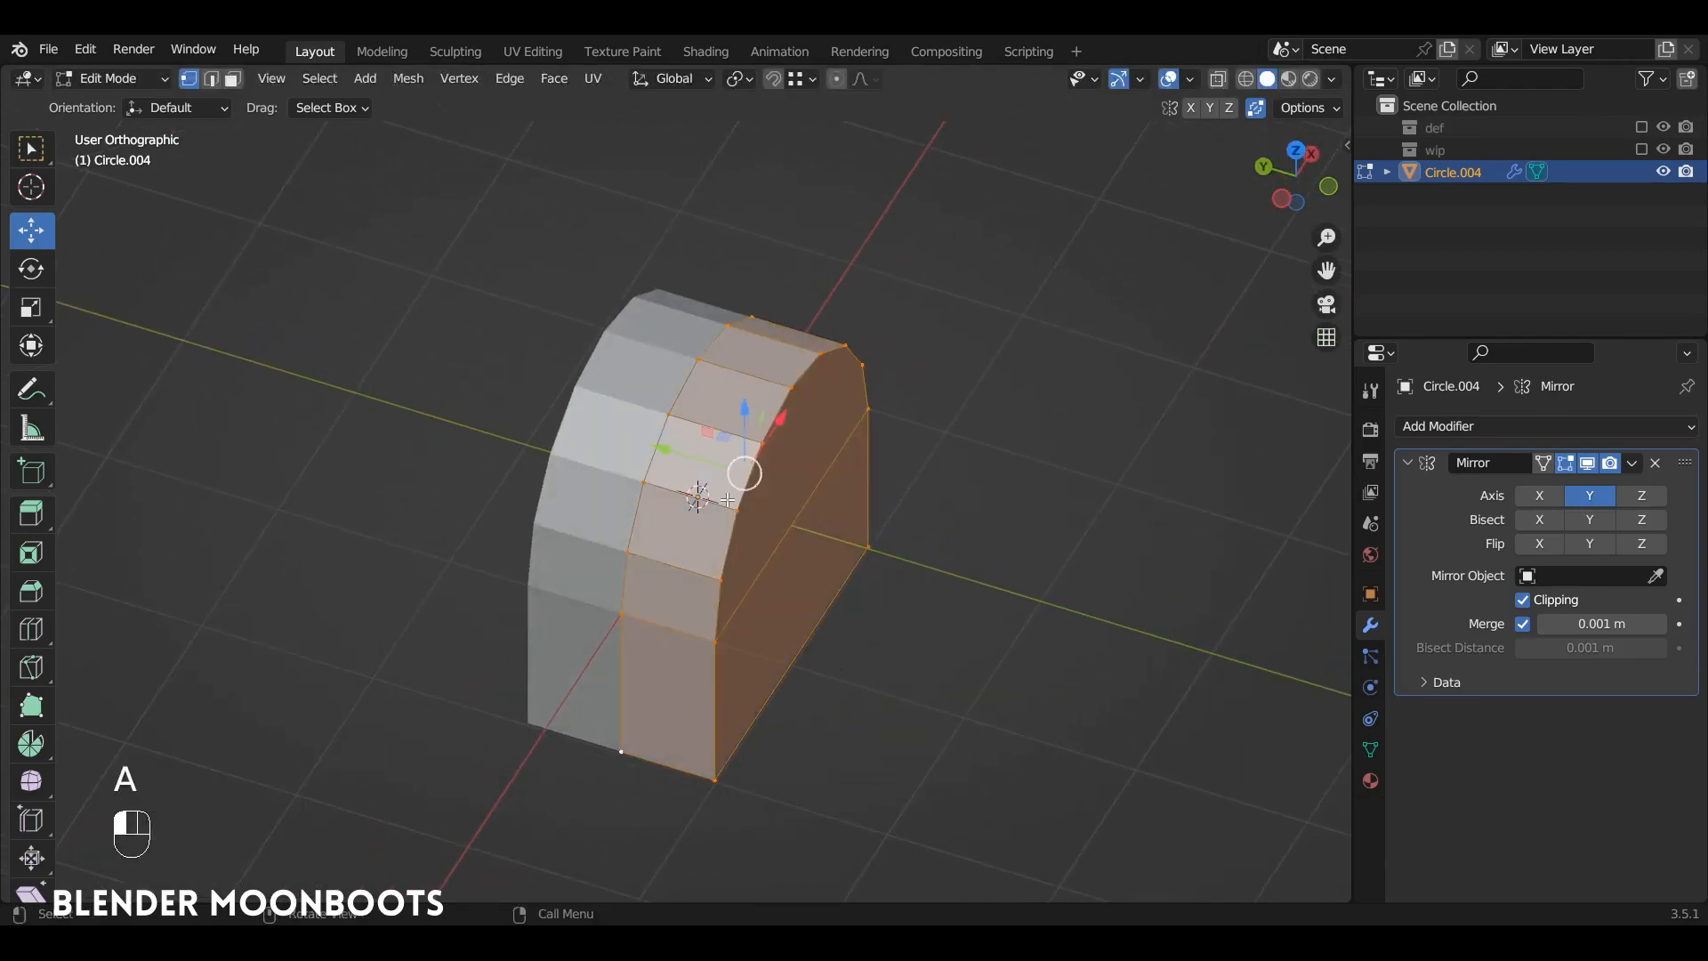
drag(664, 449, 649, 444)
alt+drag(828, 495, 774, 481)
ctrl+alt+drag(774, 481, 747, 421)
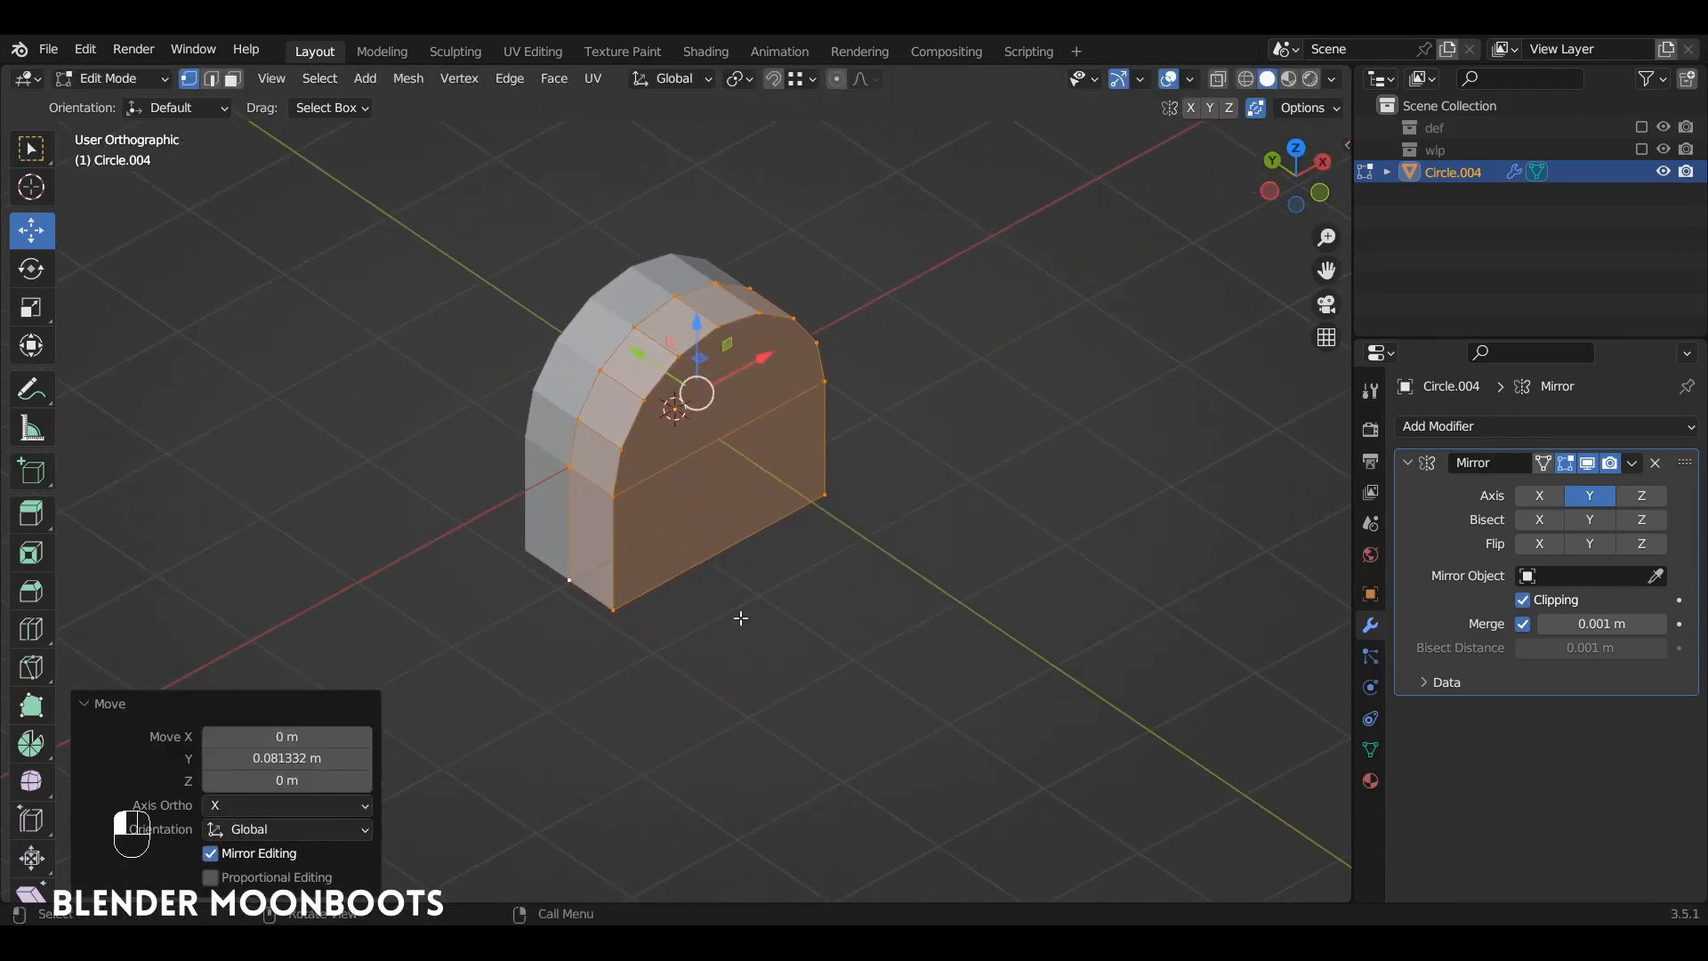
Duplicate the front arch's run of vertices and place the copy about 0.81 m away along negative Y
click(621, 447)
alt+drag(621, 447, 928, 448)
ctrl+click(888, 447)
alt+drag(768, 403, 912, 435)
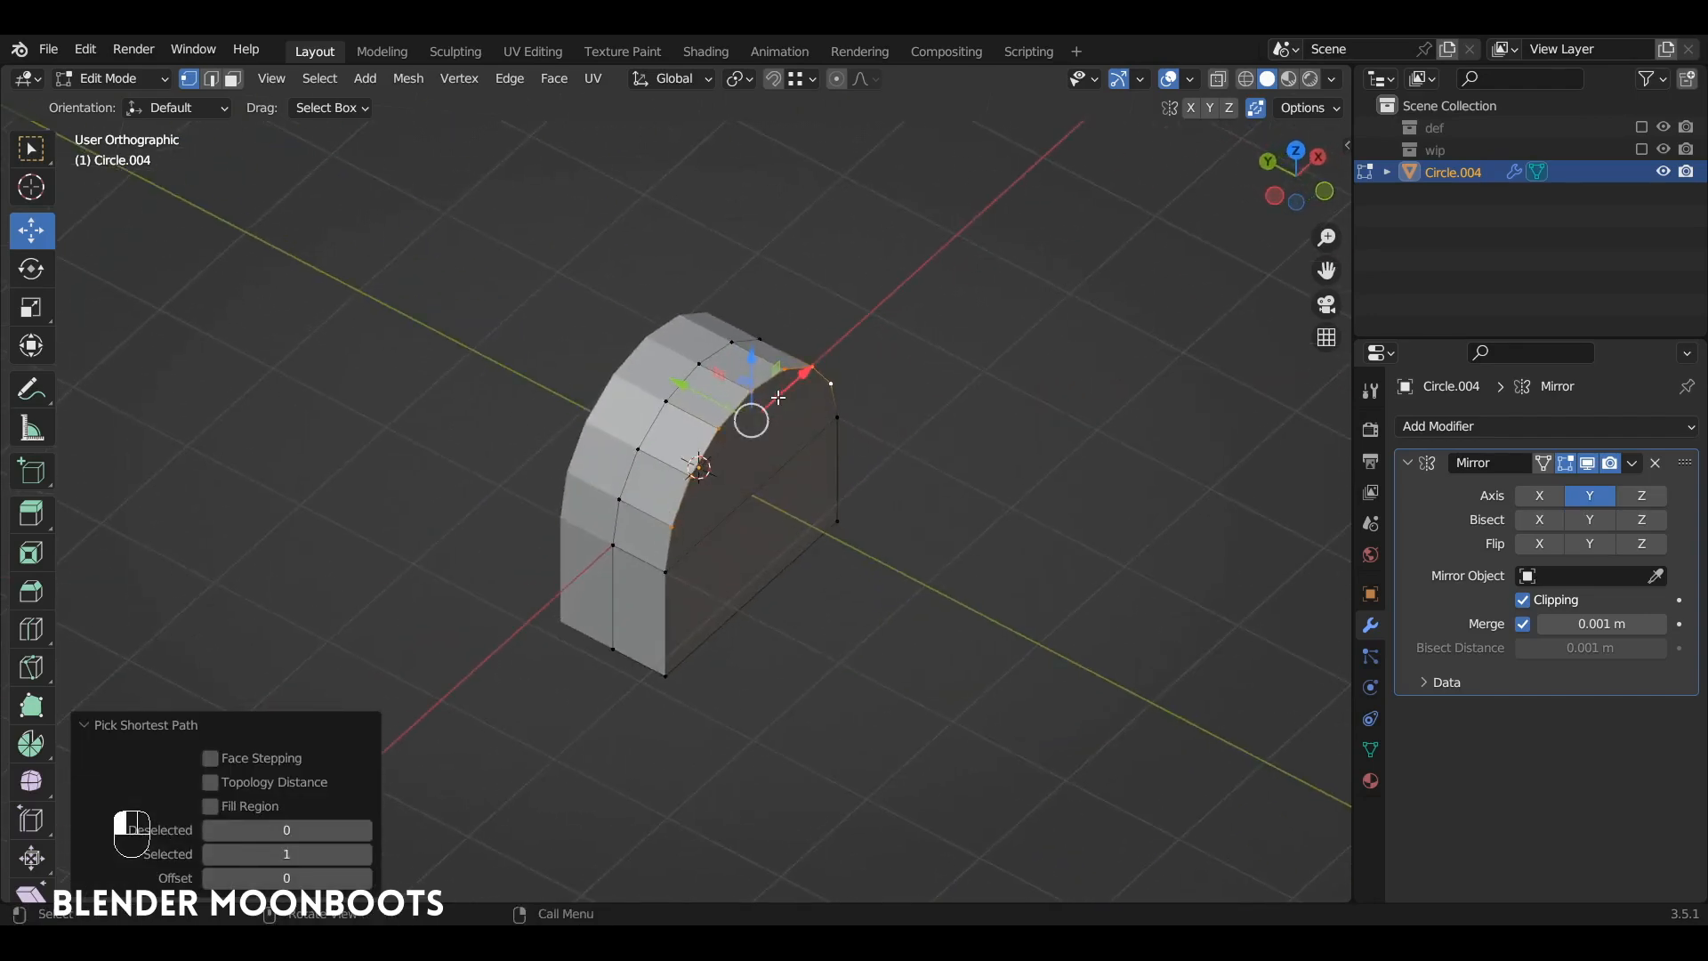
key(shift+d)
click(874, 438)
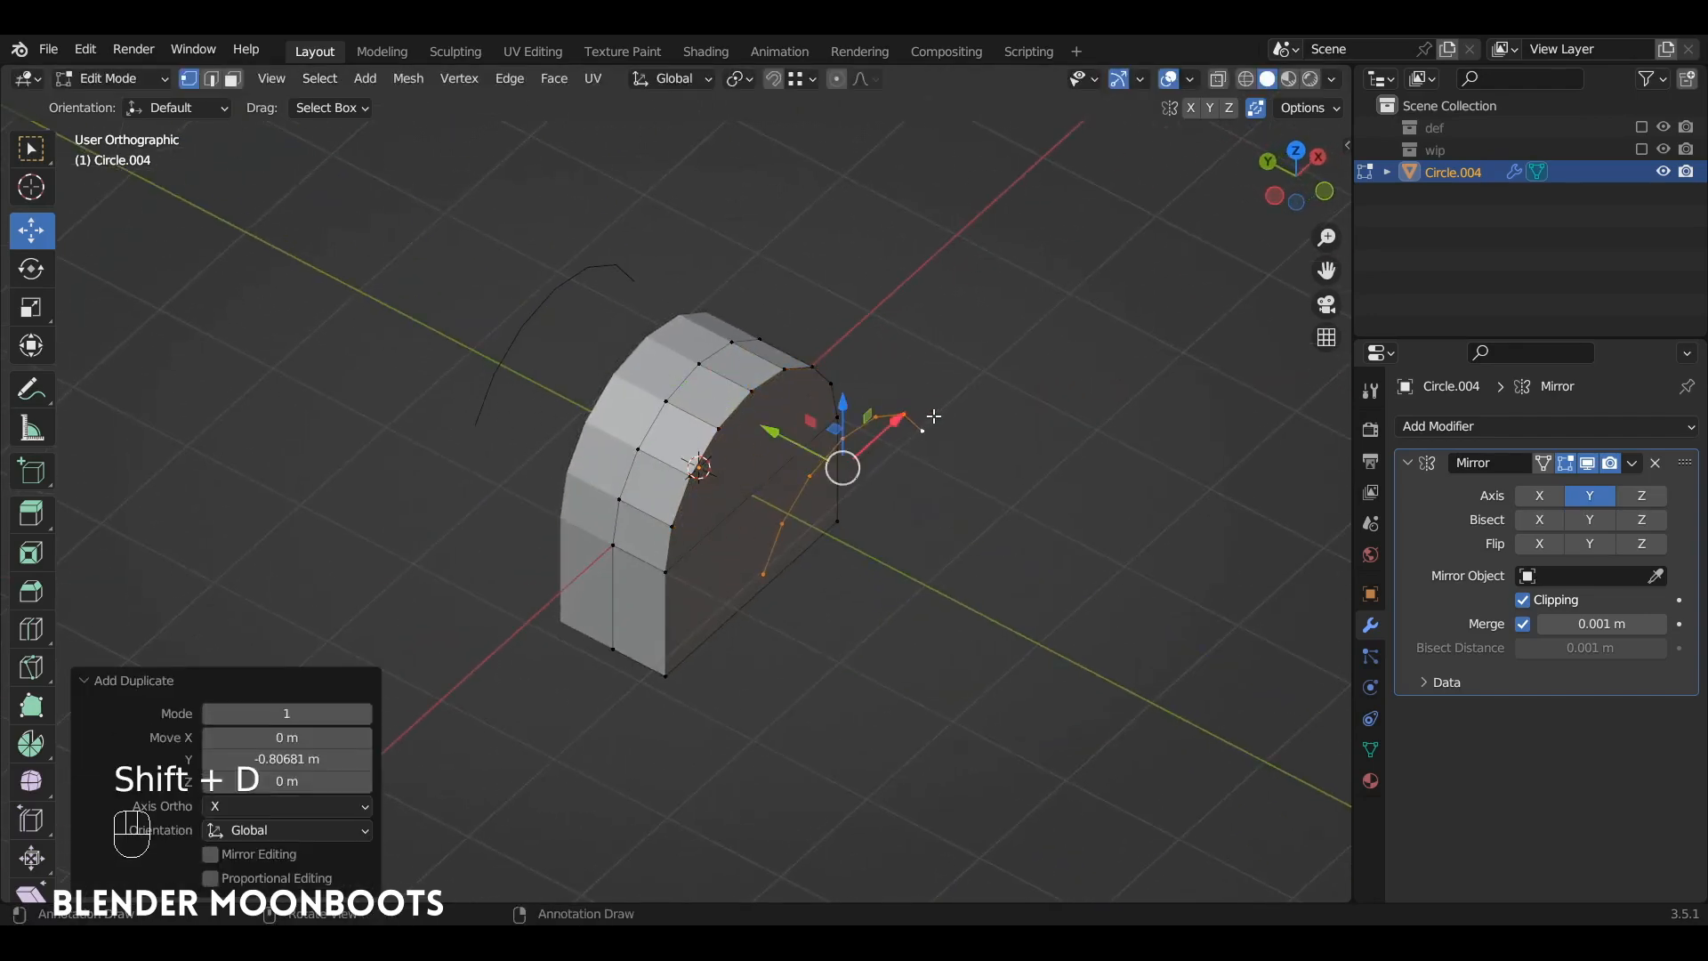
Fill the duplicated arc with a face and rotate it 90° about the X axis so it lies flat
key(f)
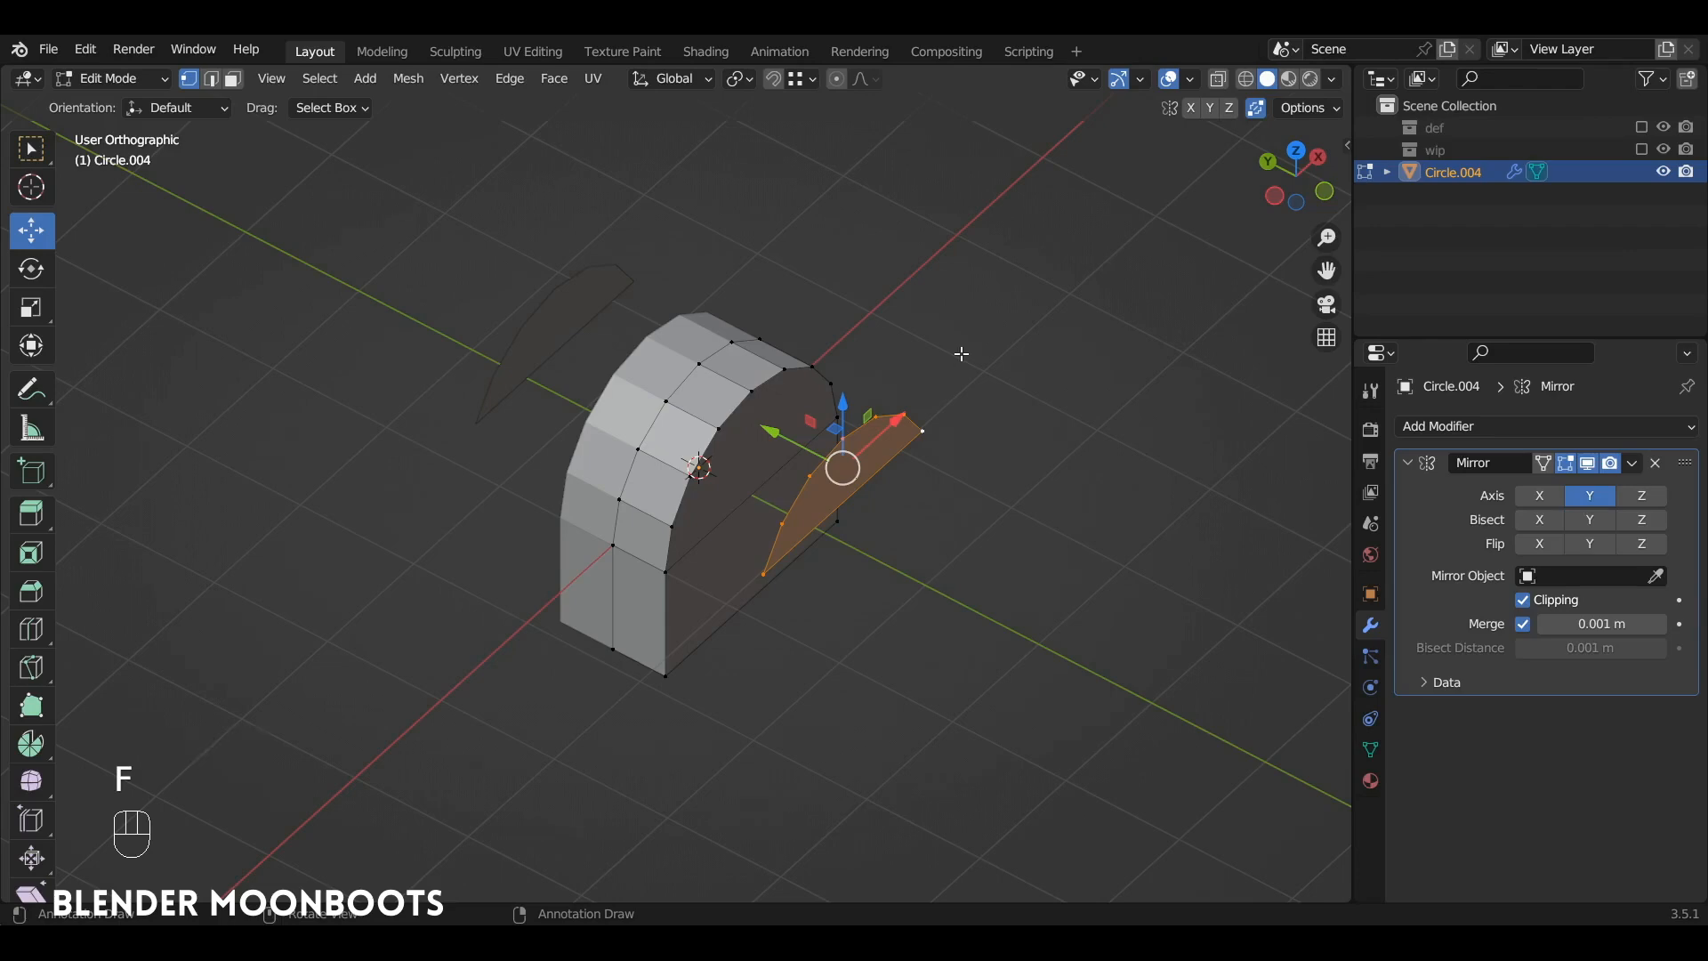
text(rx90)
click(960, 354)
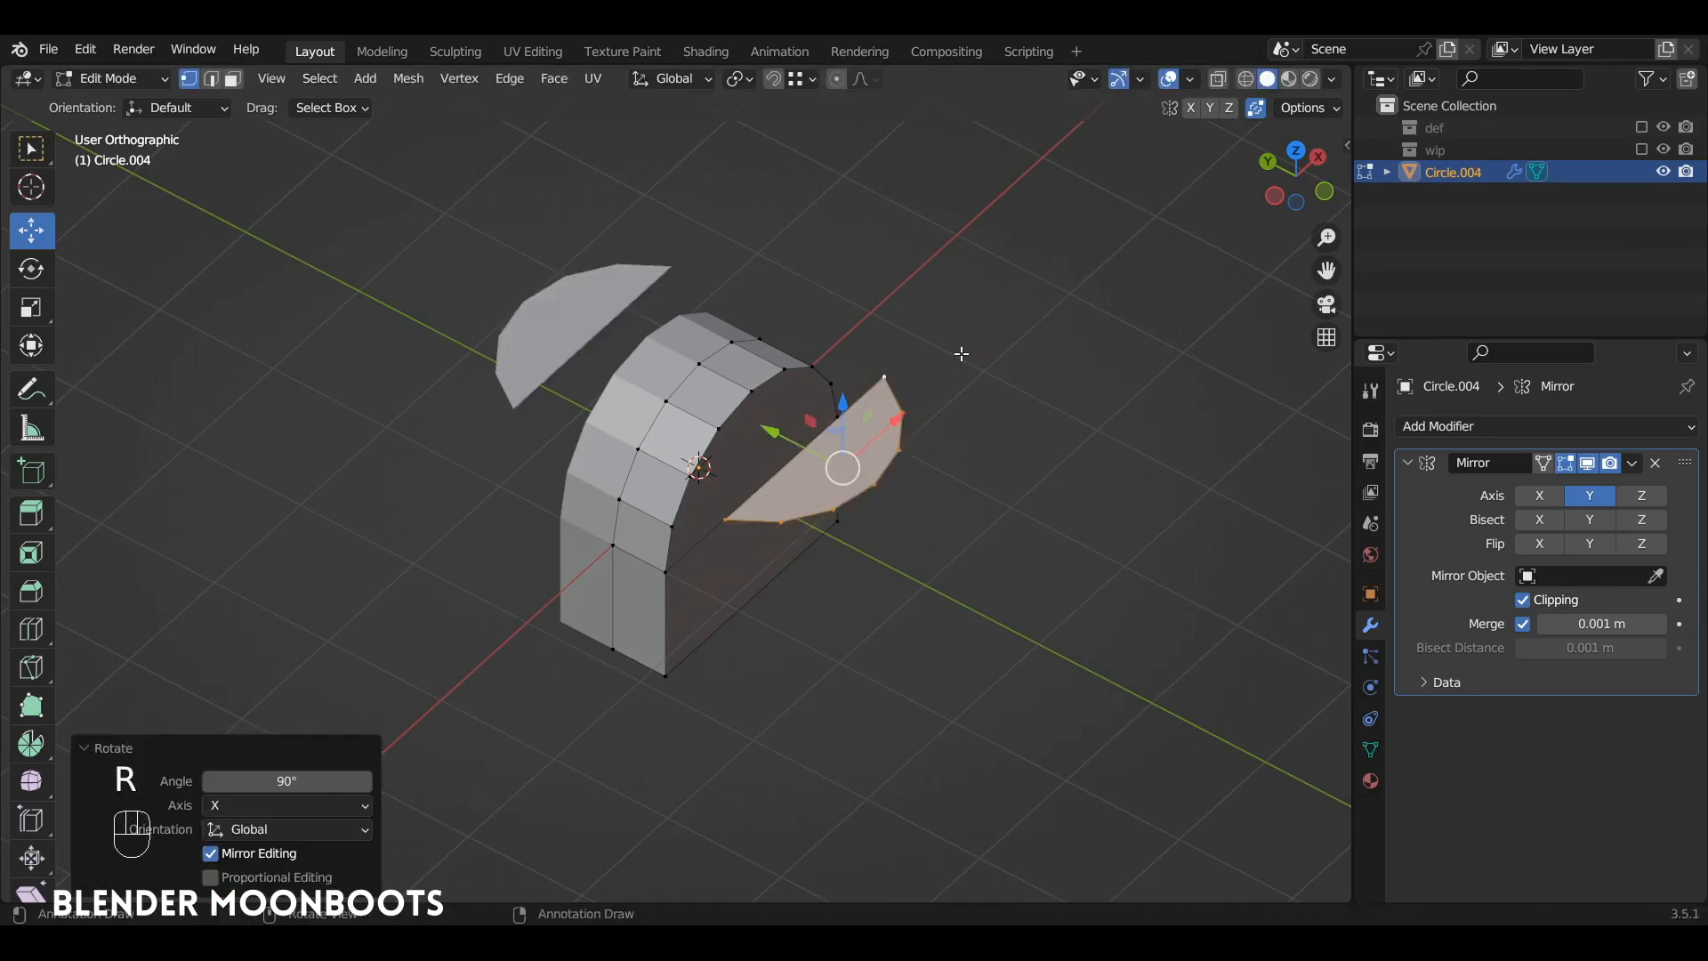
Move the flat arc face about 0.41 m along Y towards the block and scale it by 1.082 to match the block's width
key(KP_7)
alt+shift+drag(851, 315, 692, 356)
alt+shift+drag(692, 355, 756, 267)
ctrl+alt+drag(775, 354, 786, 330)
drag(693, 577, 694, 422)
key(s)
key(shift)
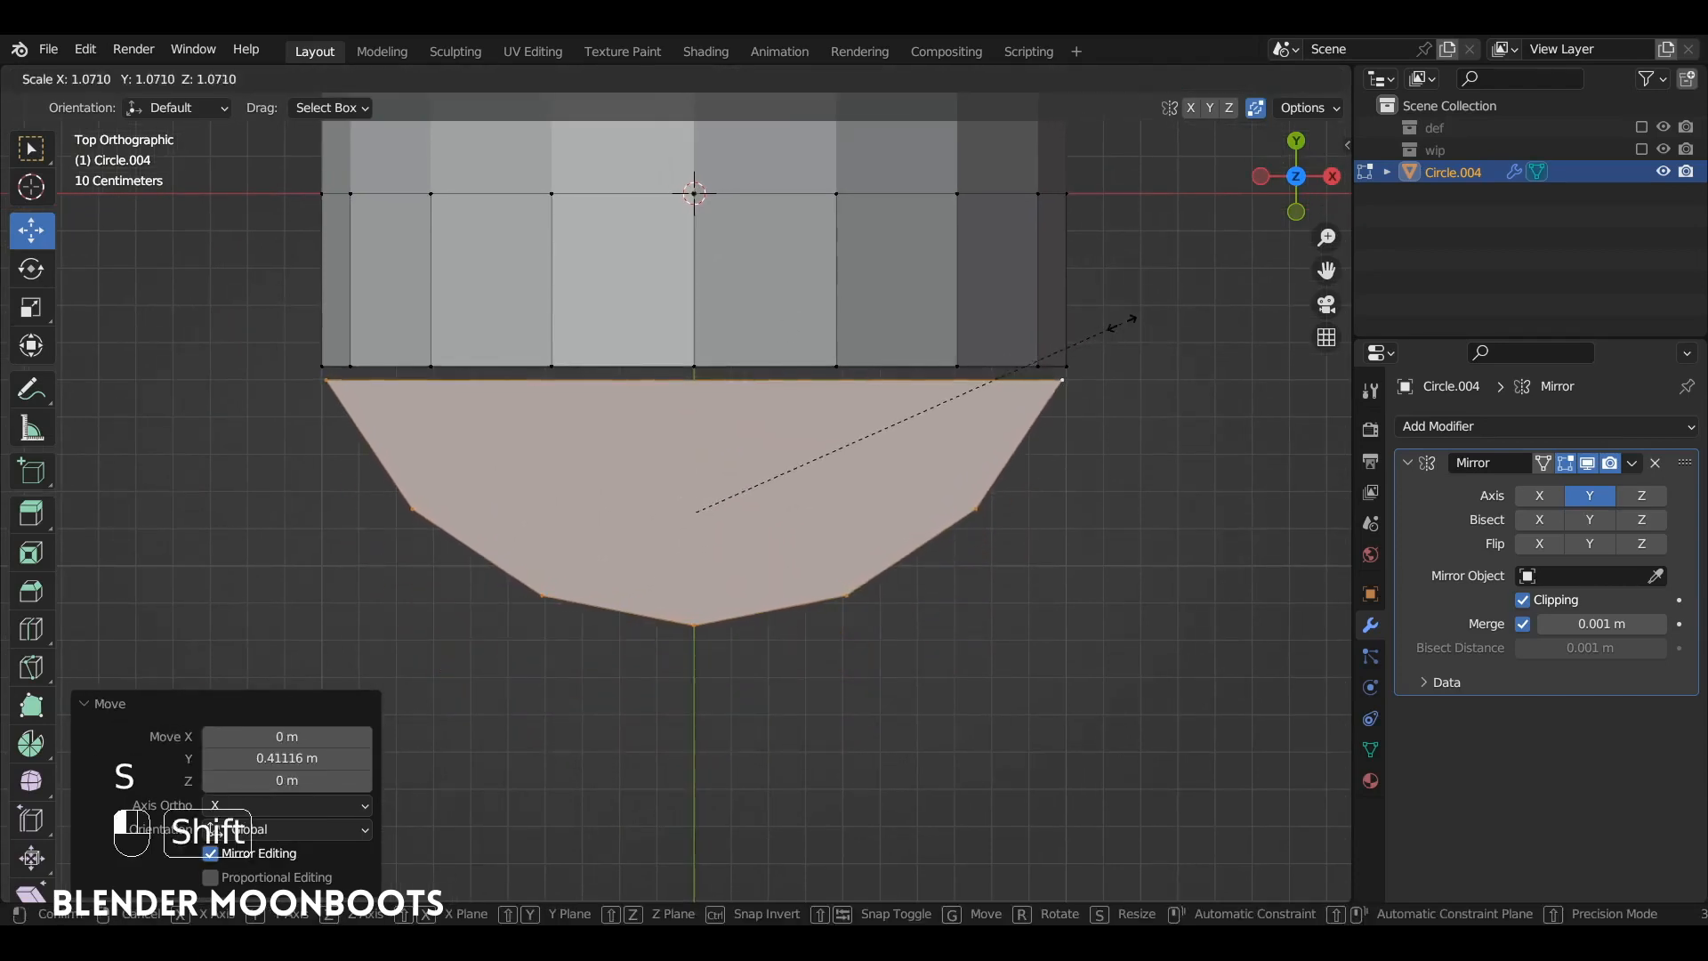
click(1156, 300)
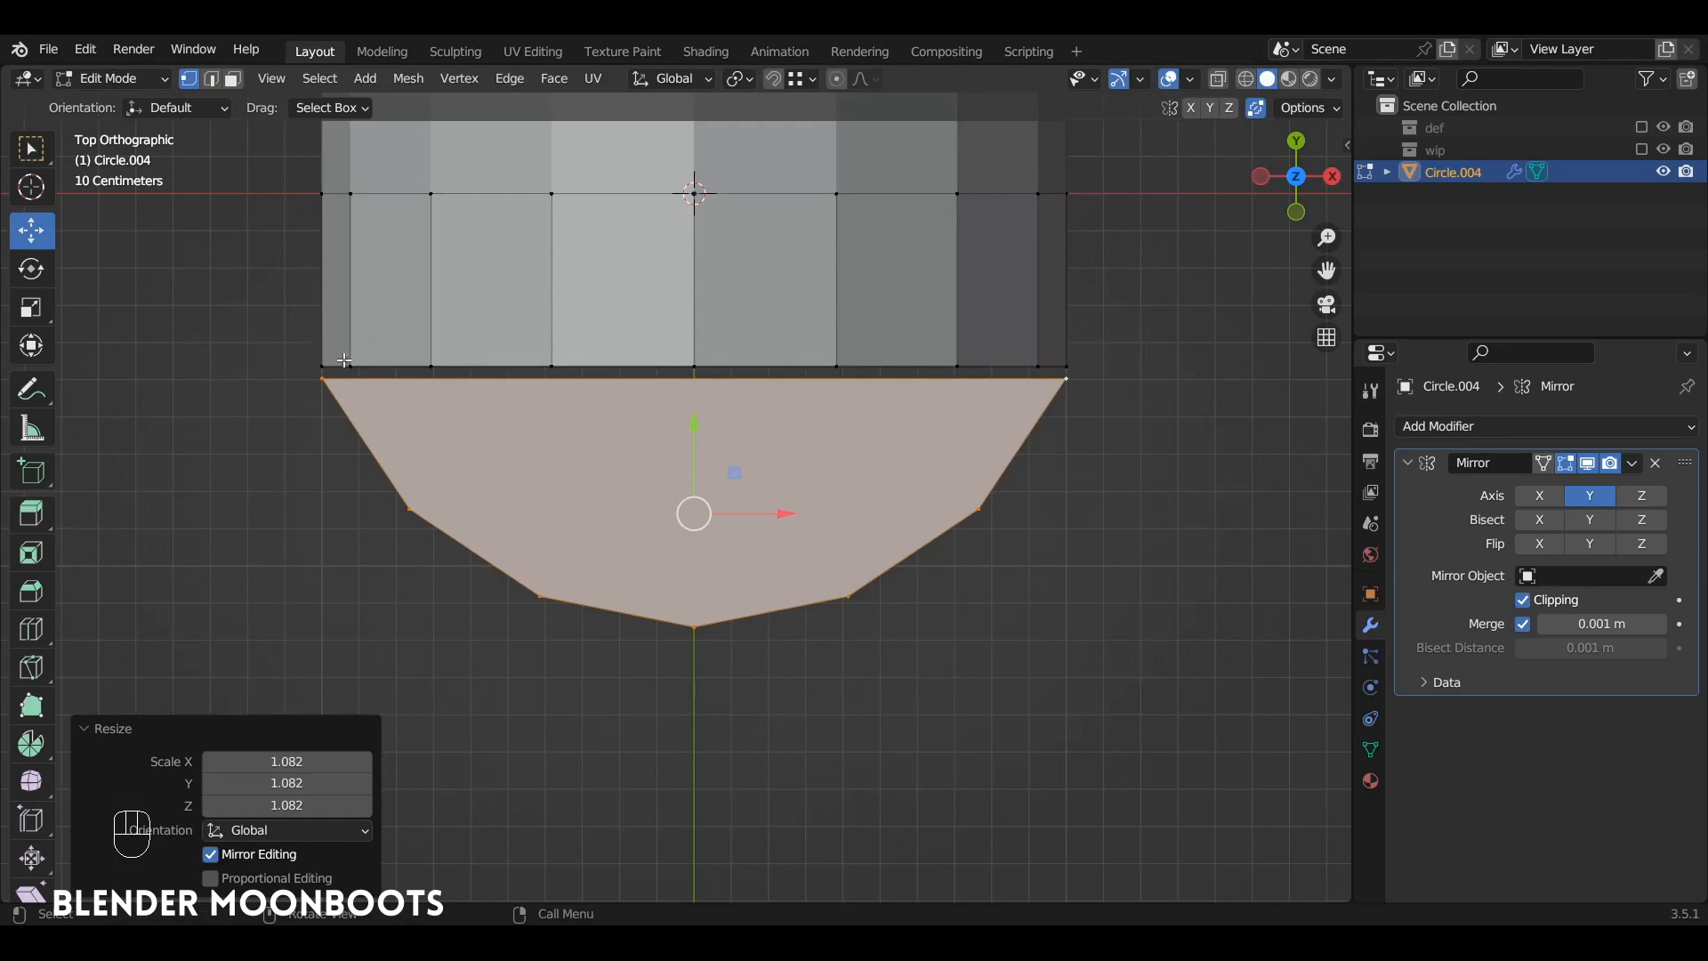
Move the arc face down and snap its corner onto the block's lower front corner vertex
alt+drag(1067, 361, 1113, 279)
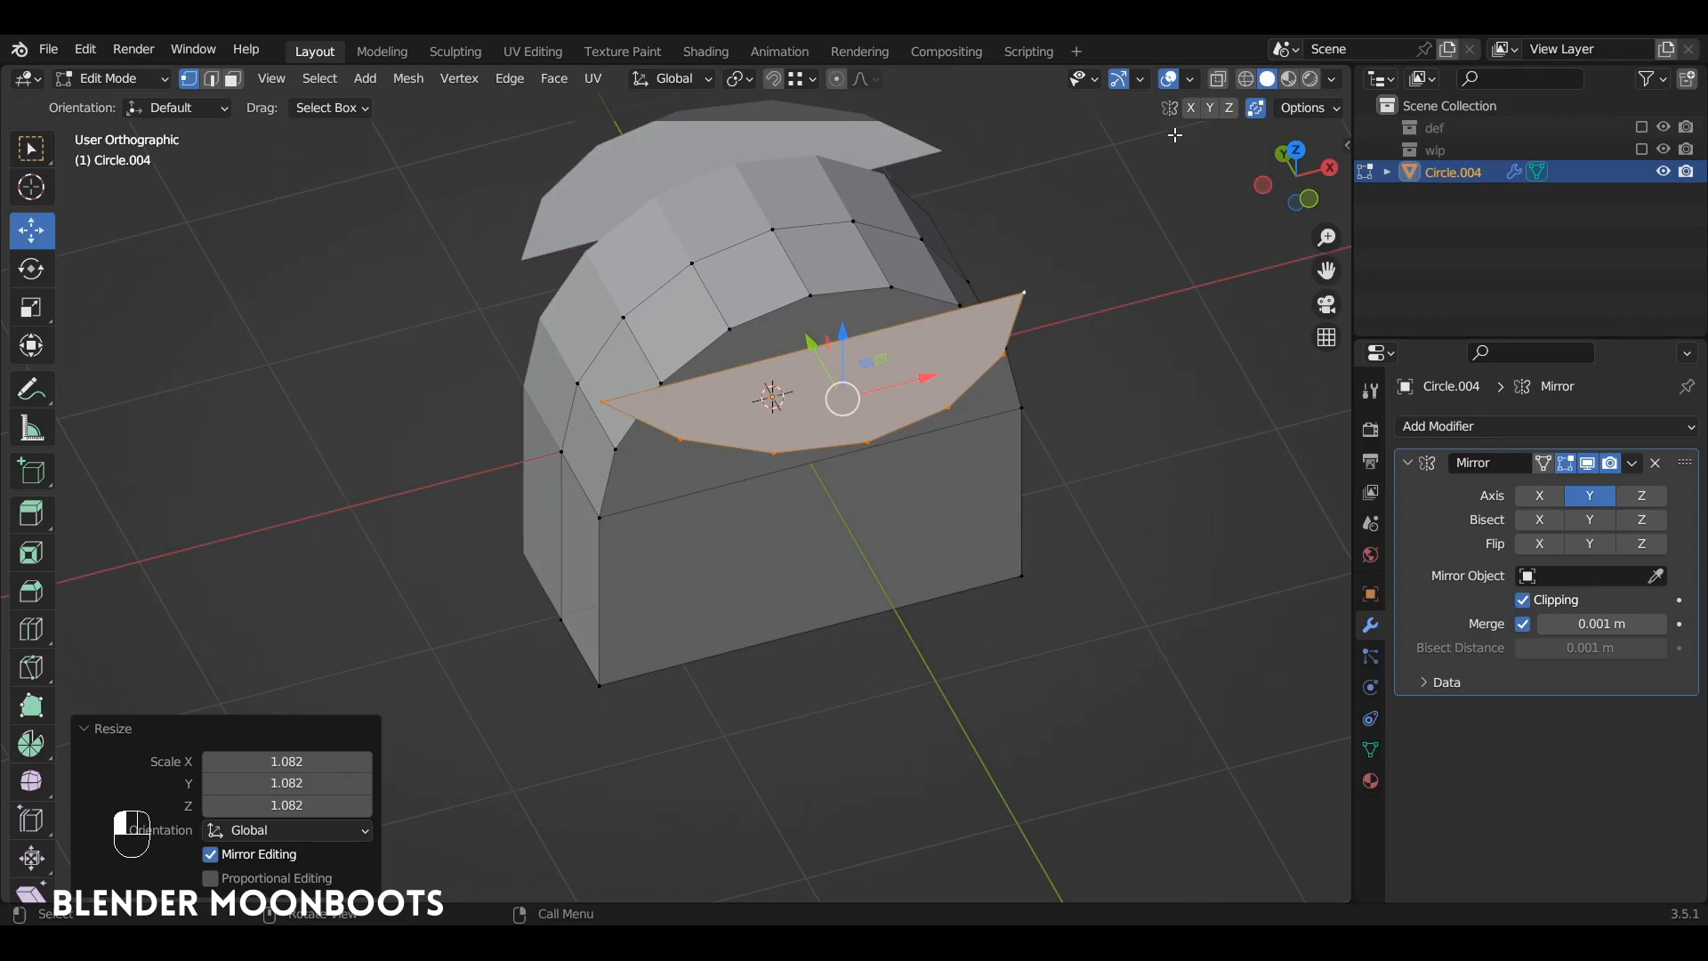
click(1256, 108)
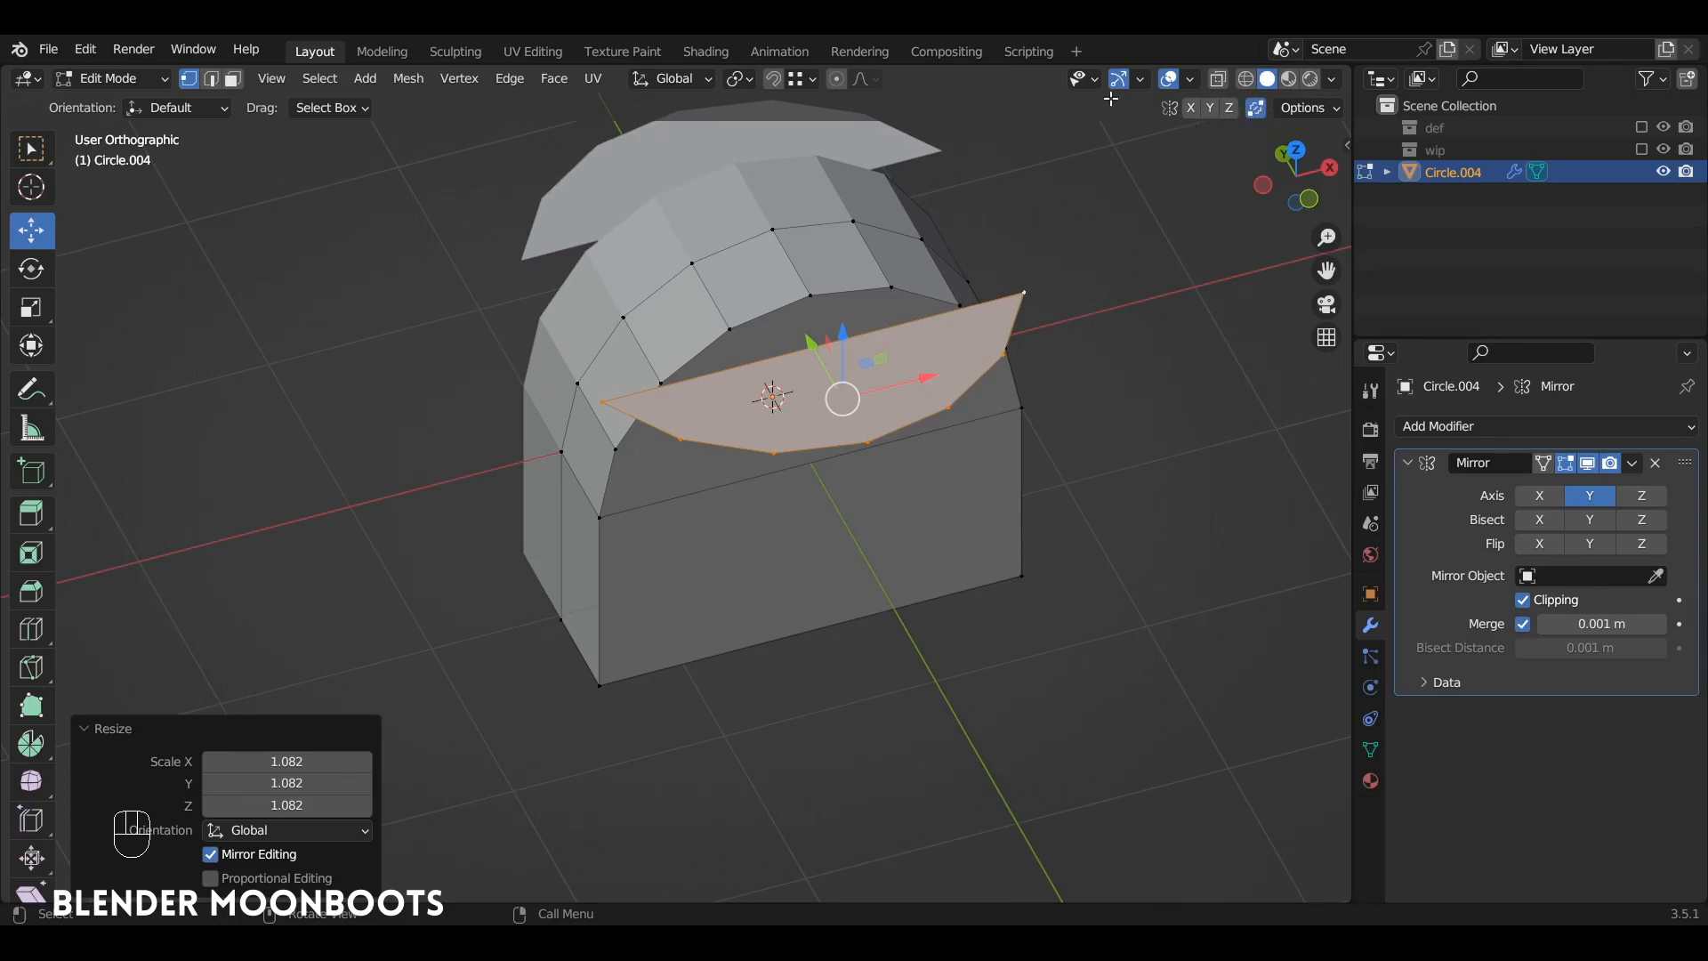
click(795, 83)
key(g)
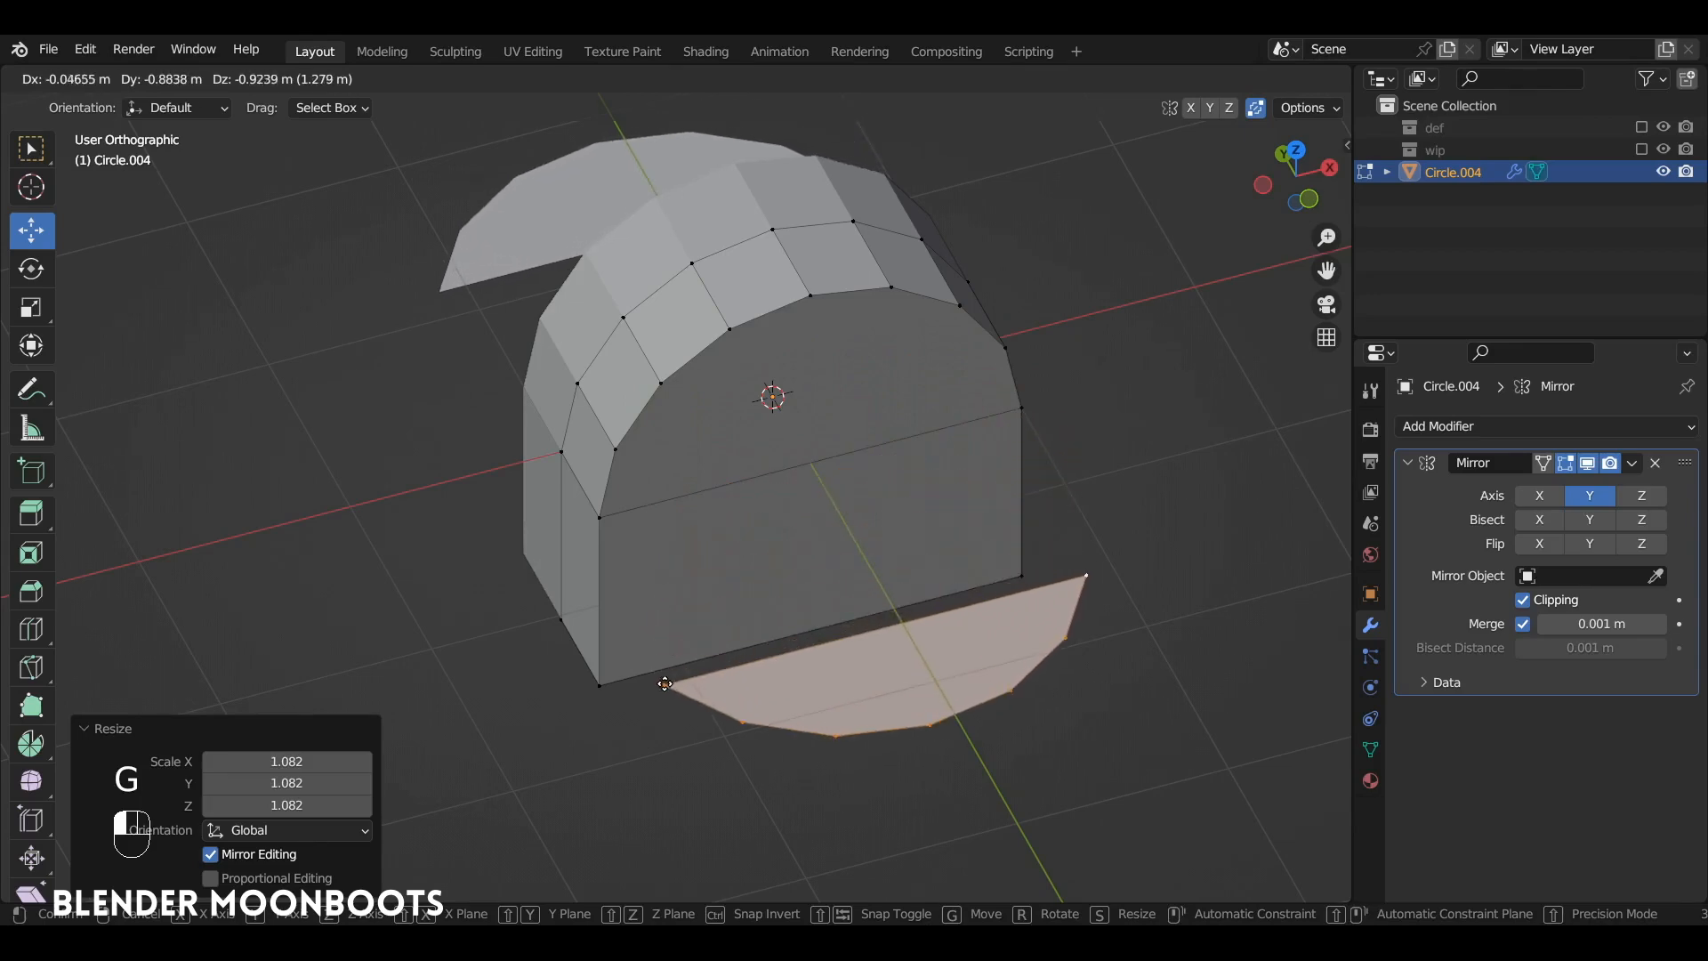
ctrl+click(597, 693)
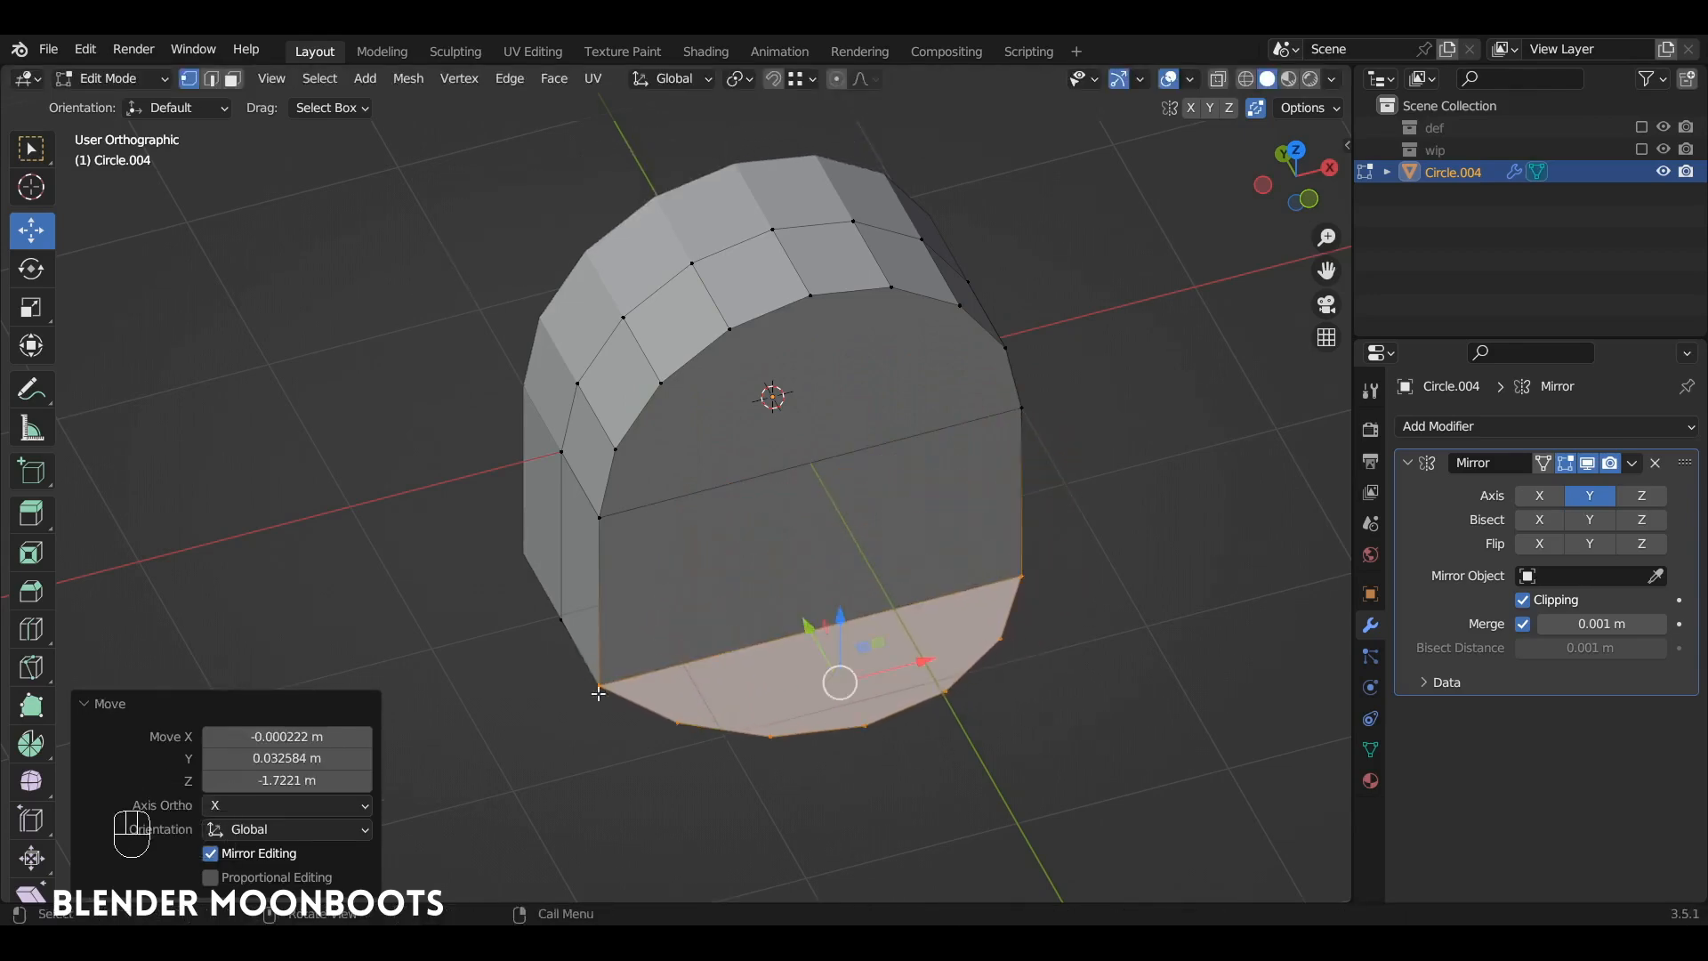
Examine the corner vertex where the arc face meets the block to check that the vertices are merged
alt+drag(1051, 587, 965, 595)
alt+shift+drag(1112, 600, 853, 307)
alt+shift+drag(854, 307, 876, 385)
click(975, 634)
alt+drag(1000, 623, 922, 534)
alt+shift+drag(922, 534, 731, 367)
ctrl+alt+drag(731, 366, 804, 465)
key(ctrl+z)
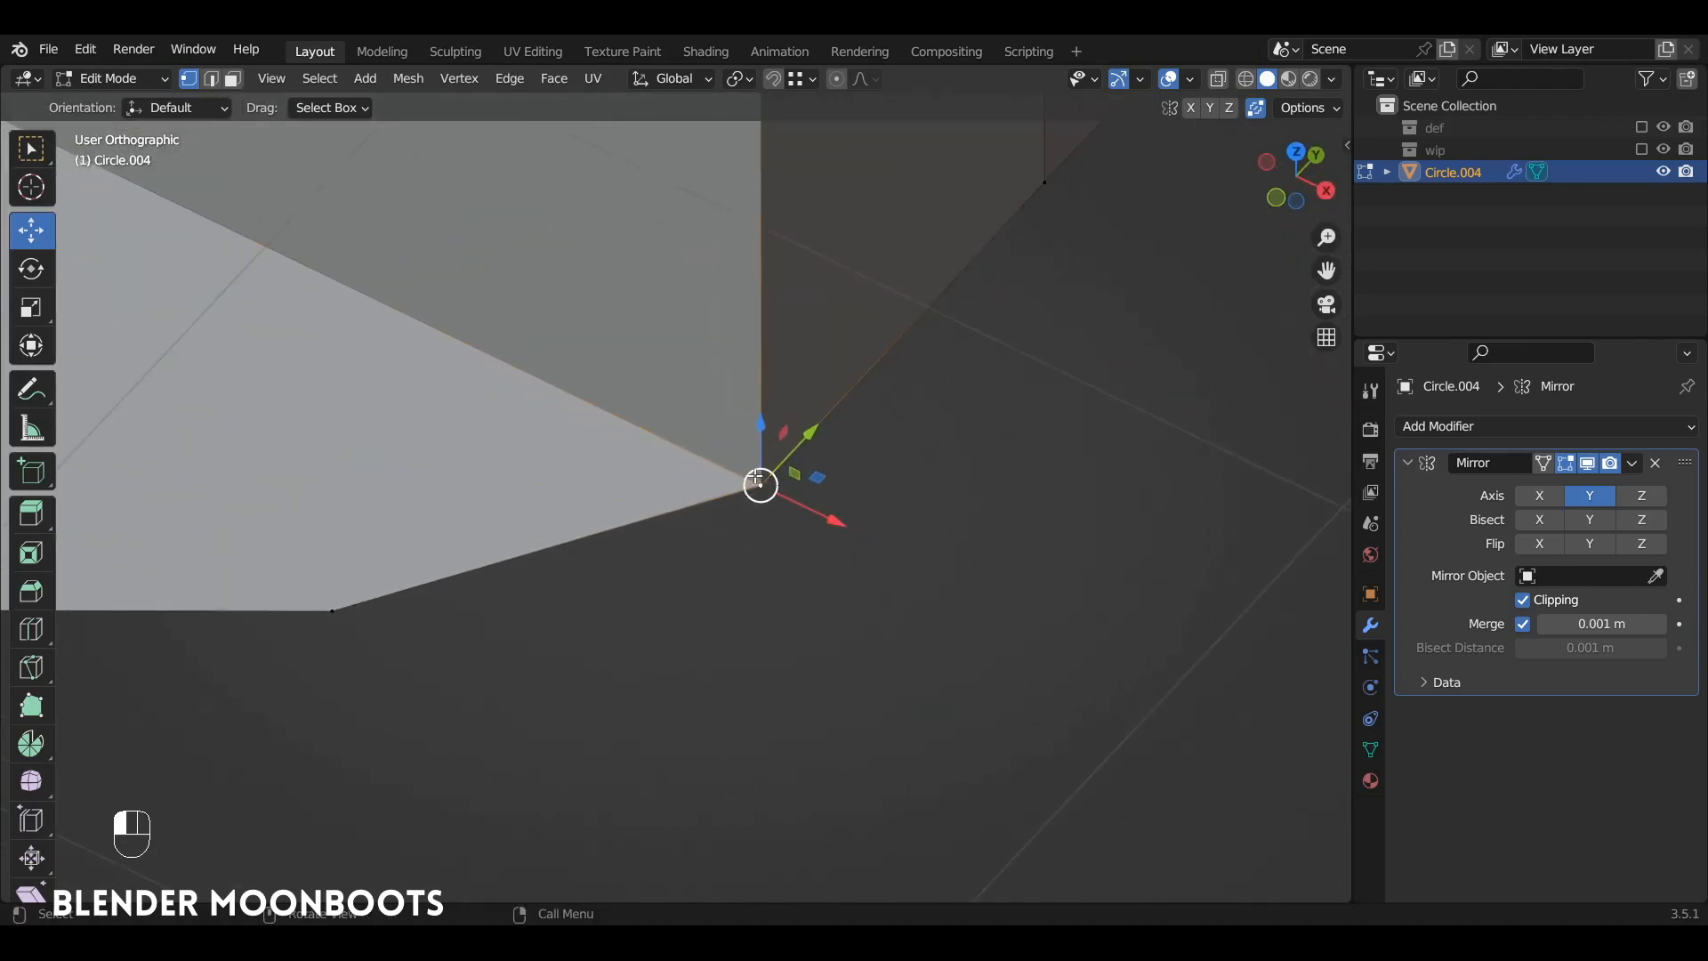
Extrude the block's bottom face together with the arc face about 0.54 m downwards
alt+shift+drag(759, 481, 999, 237)
key(3)
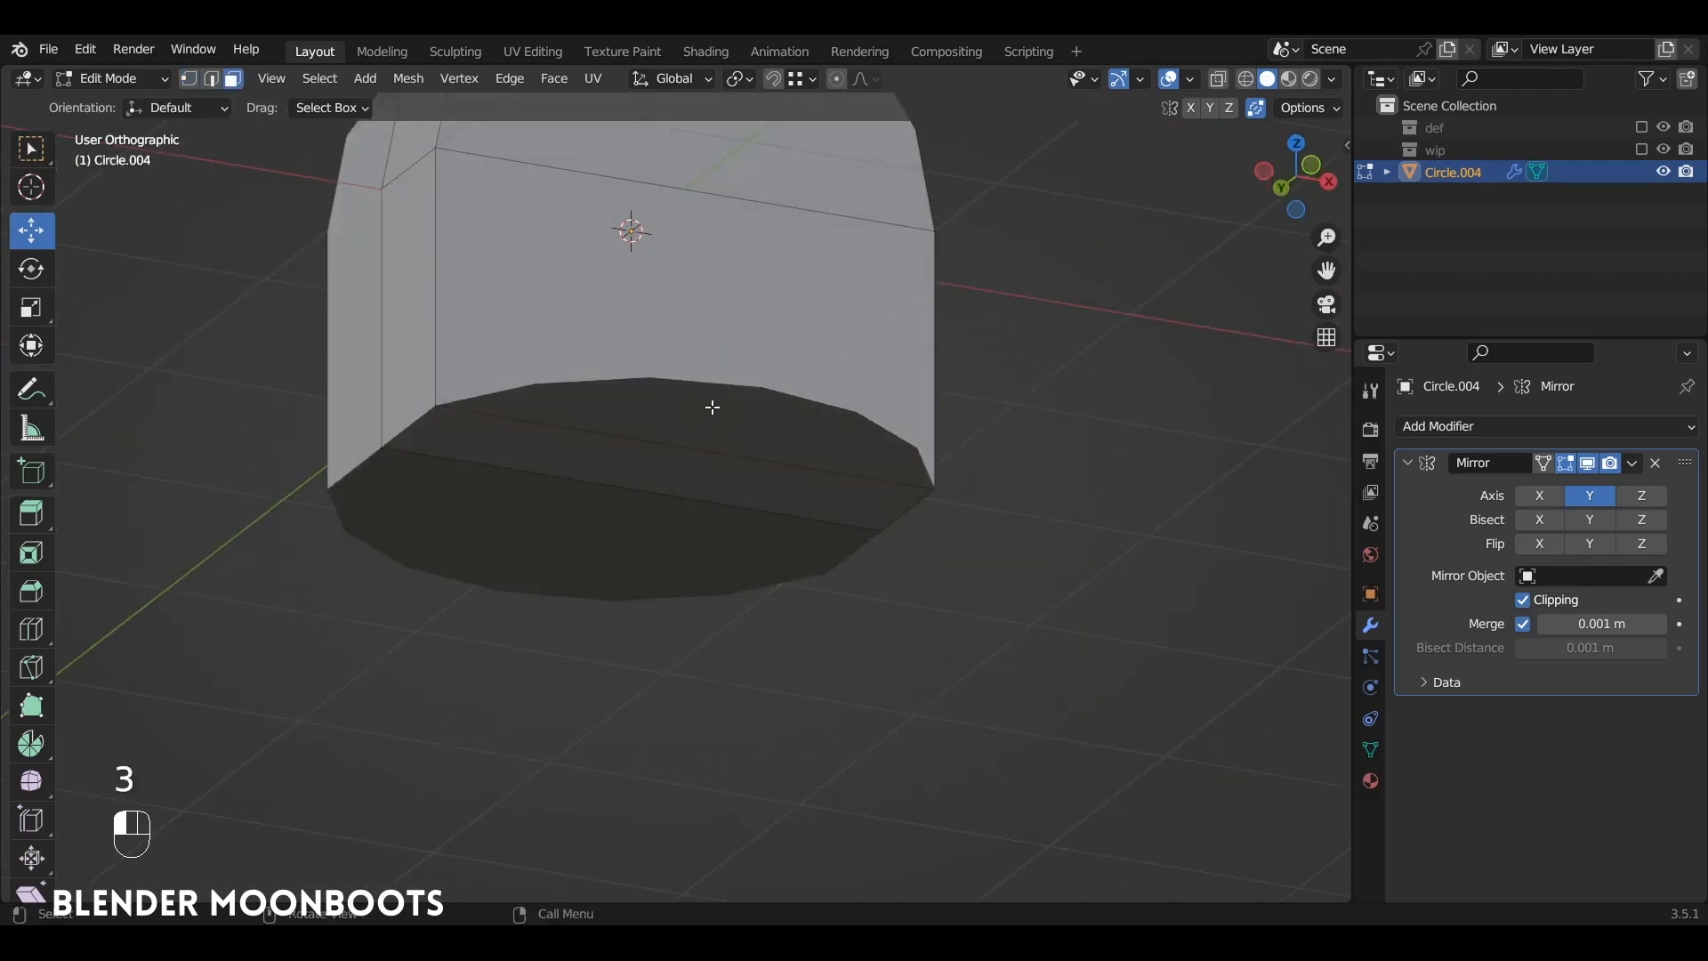
click(712, 407)
shift+click(745, 476)
alt+drag(751, 471, 767, 570)
alt+shift+drag(793, 405, 799, 431)
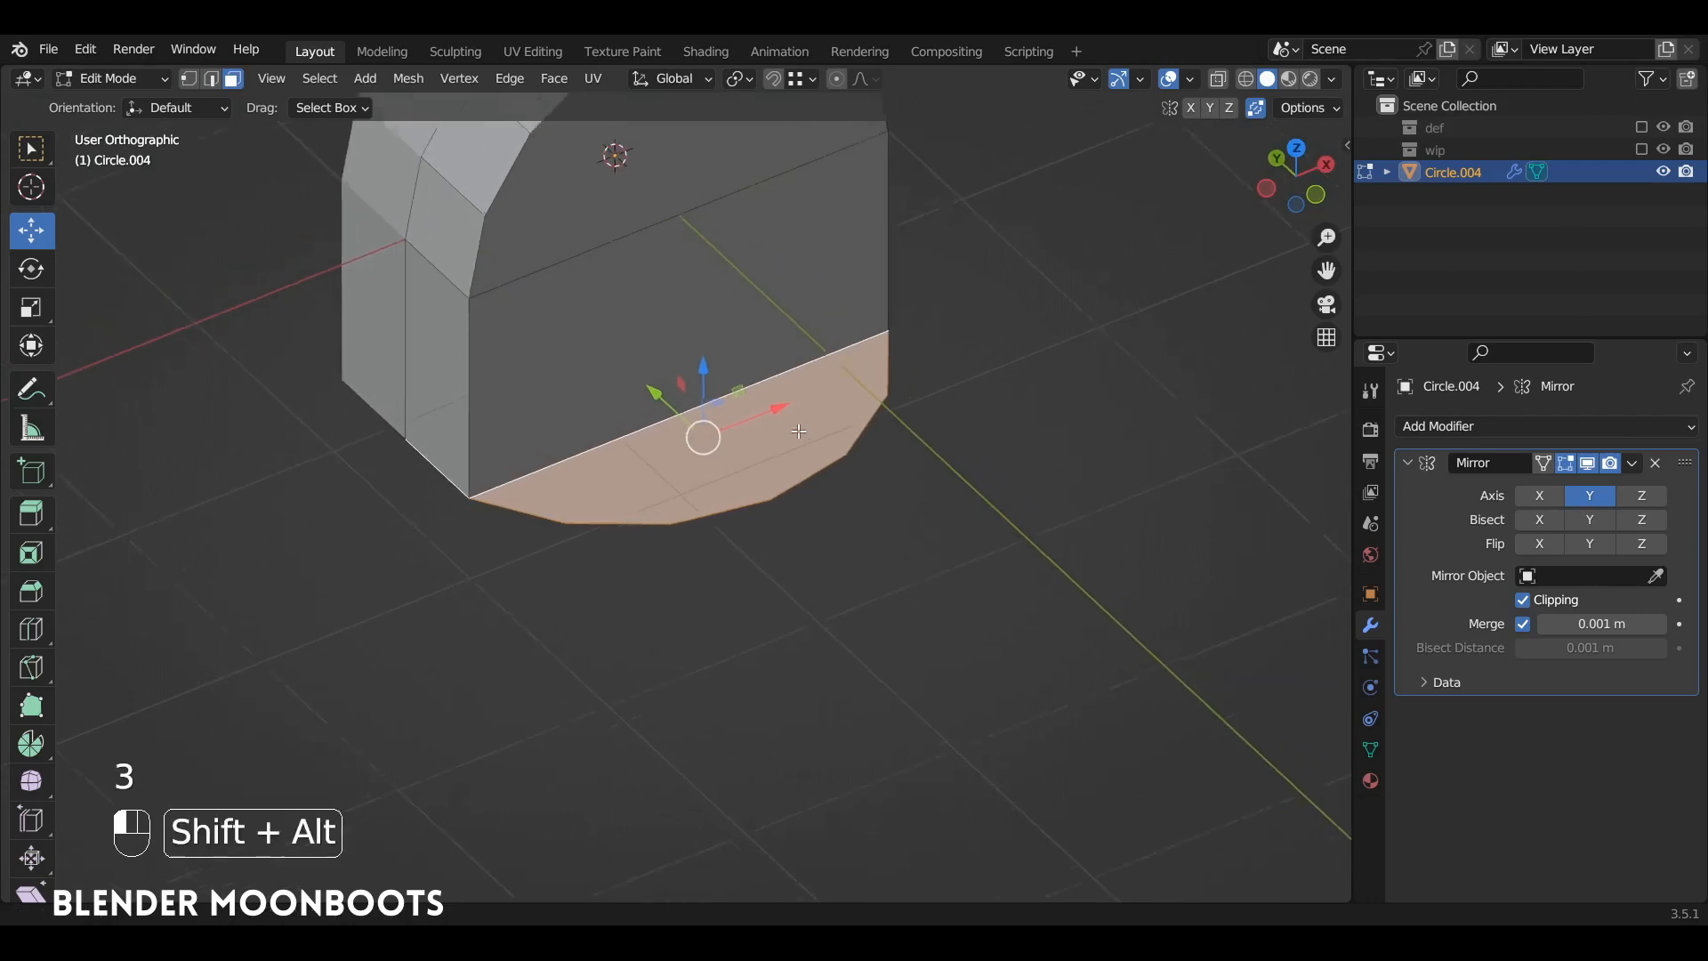
key(e)
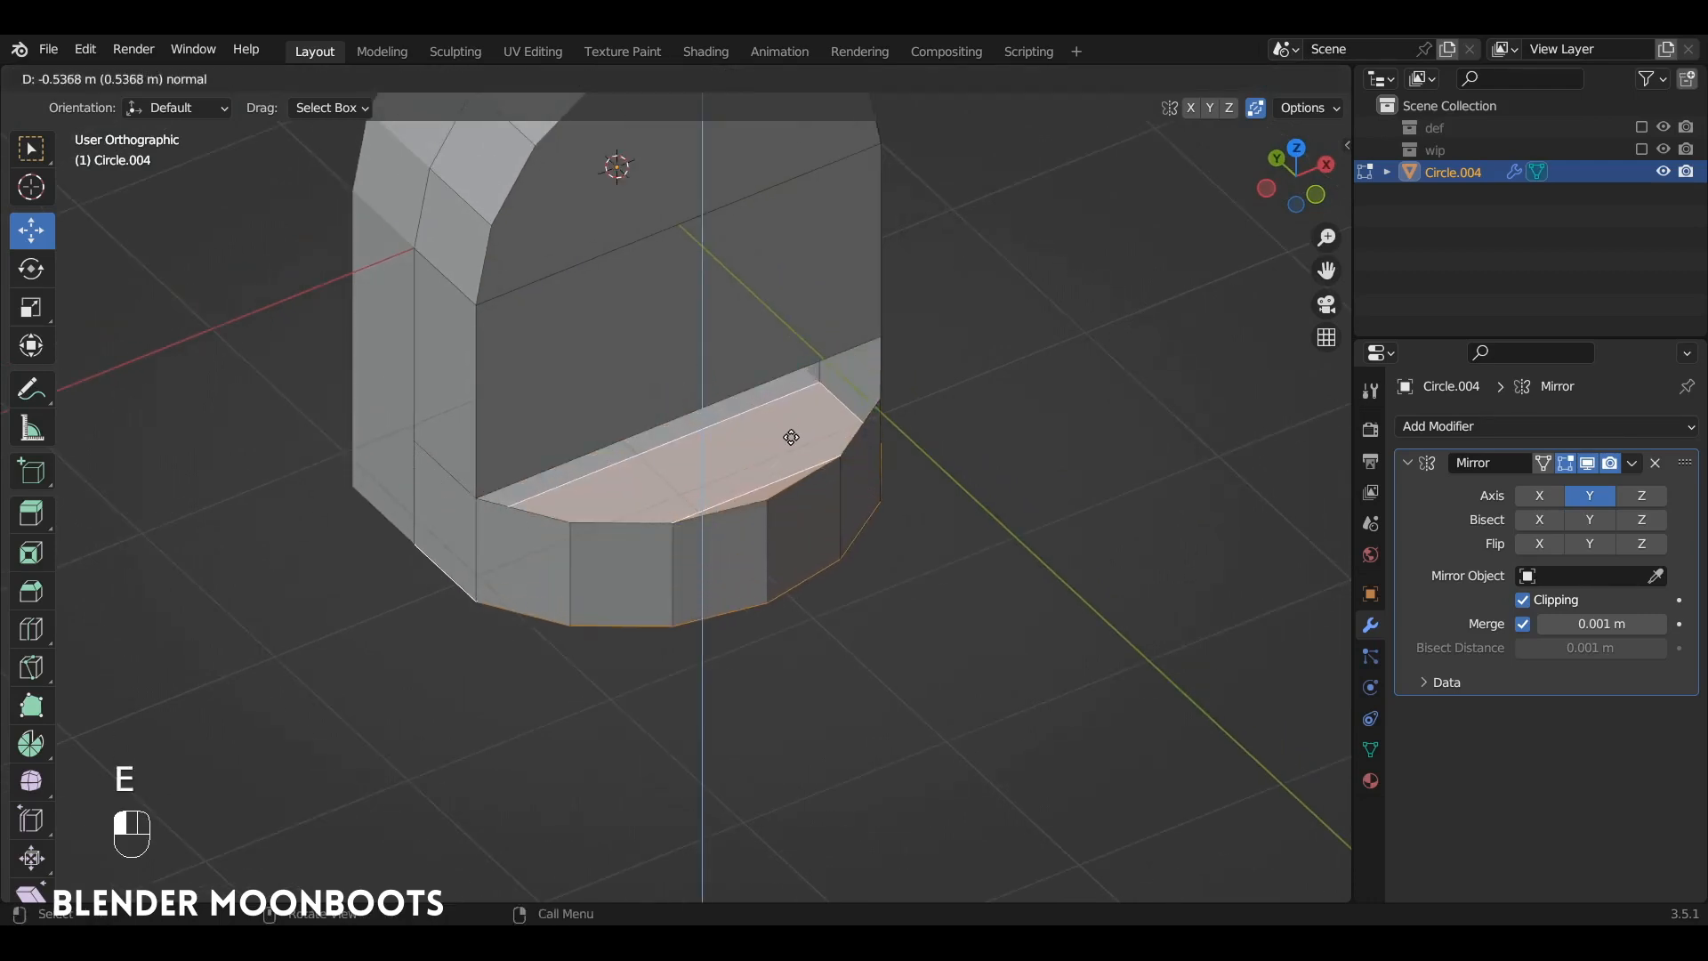
click(791, 438)
Select the open edge loop around the top of the rounded base and fill it with a face
key(1)
alt+click(681, 418)
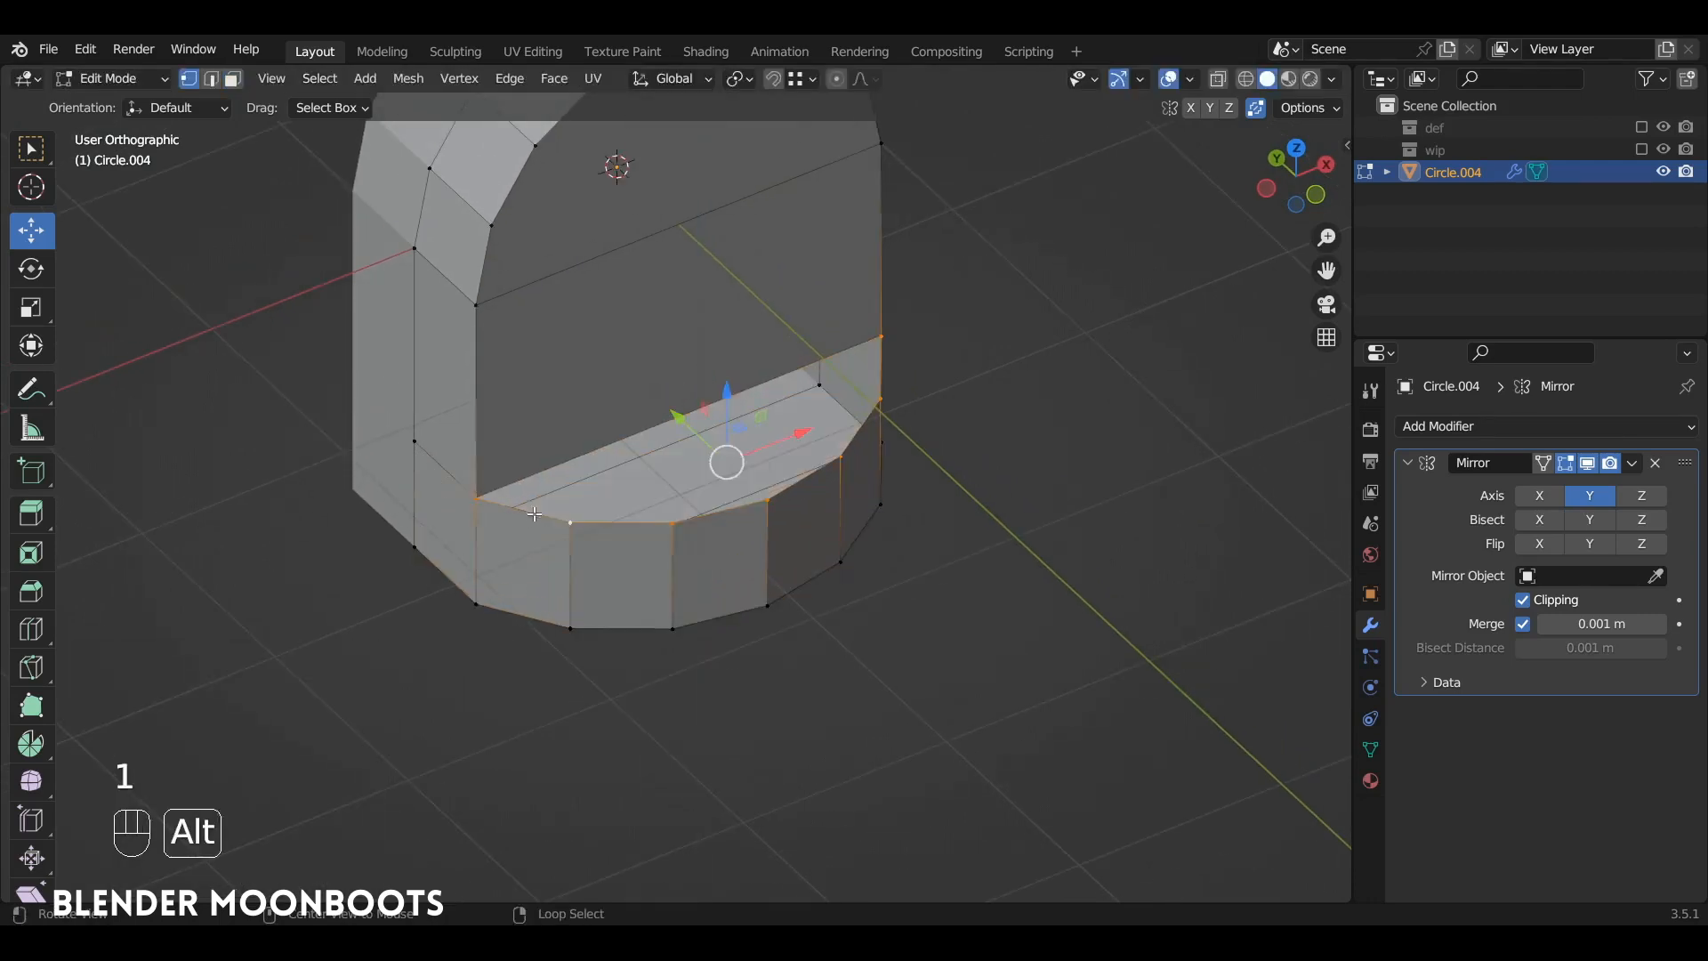
key(f)
alt+drag(784, 401, 804, 408)
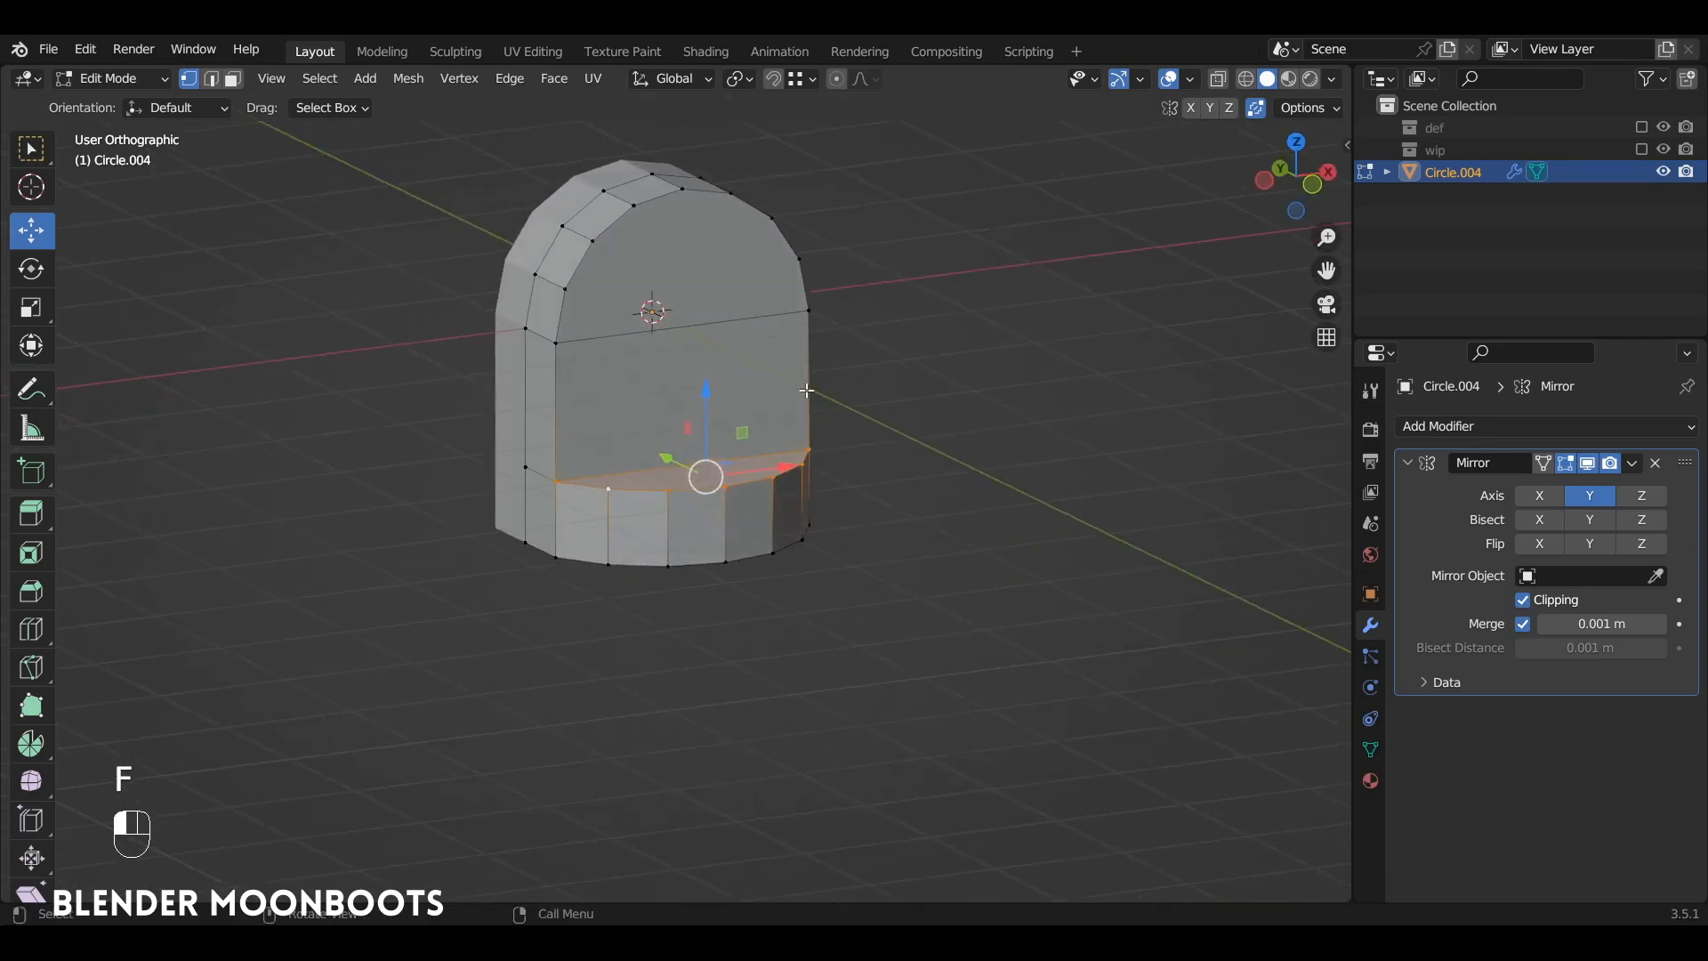
Using X-ray in top view, select the side vertices on the mirror plane and move them outwards along negative X to round the outline
key(KP_7)
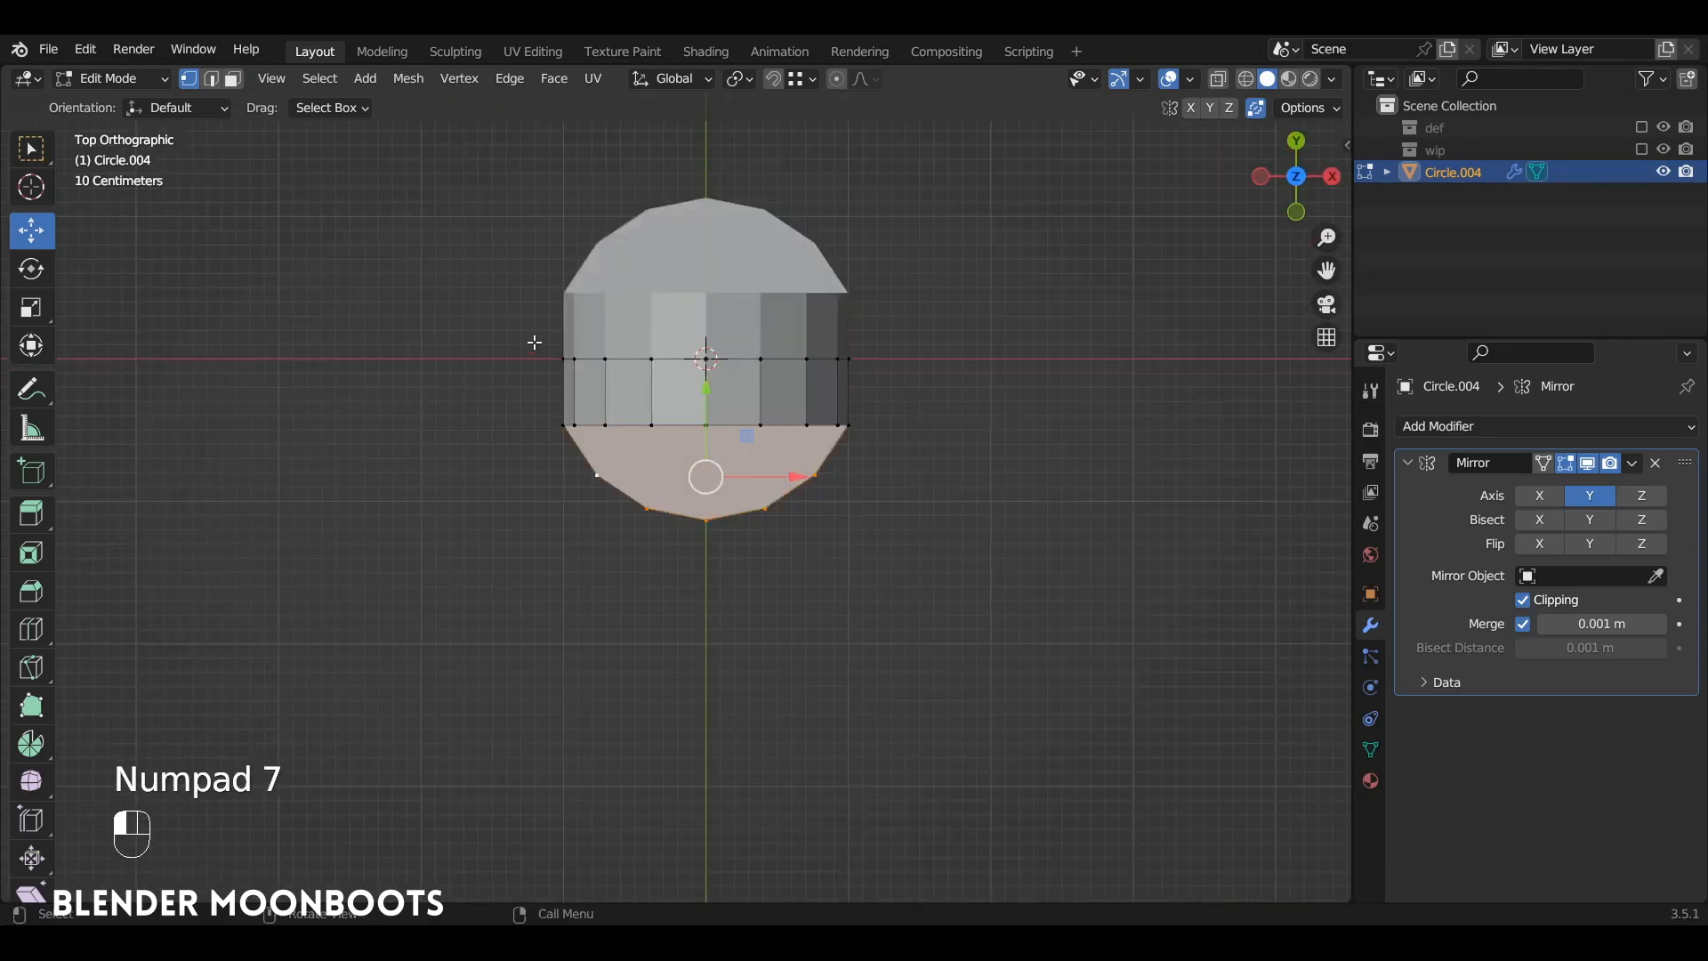
key(alt+z)
key(a)
key(a)
drag(528, 339, 719, 464)
scroll(623, 355, up, 5)
key(ctrl+z)
click(663, 451)
scroll(674, 480, down, 2)
click(636, 463)
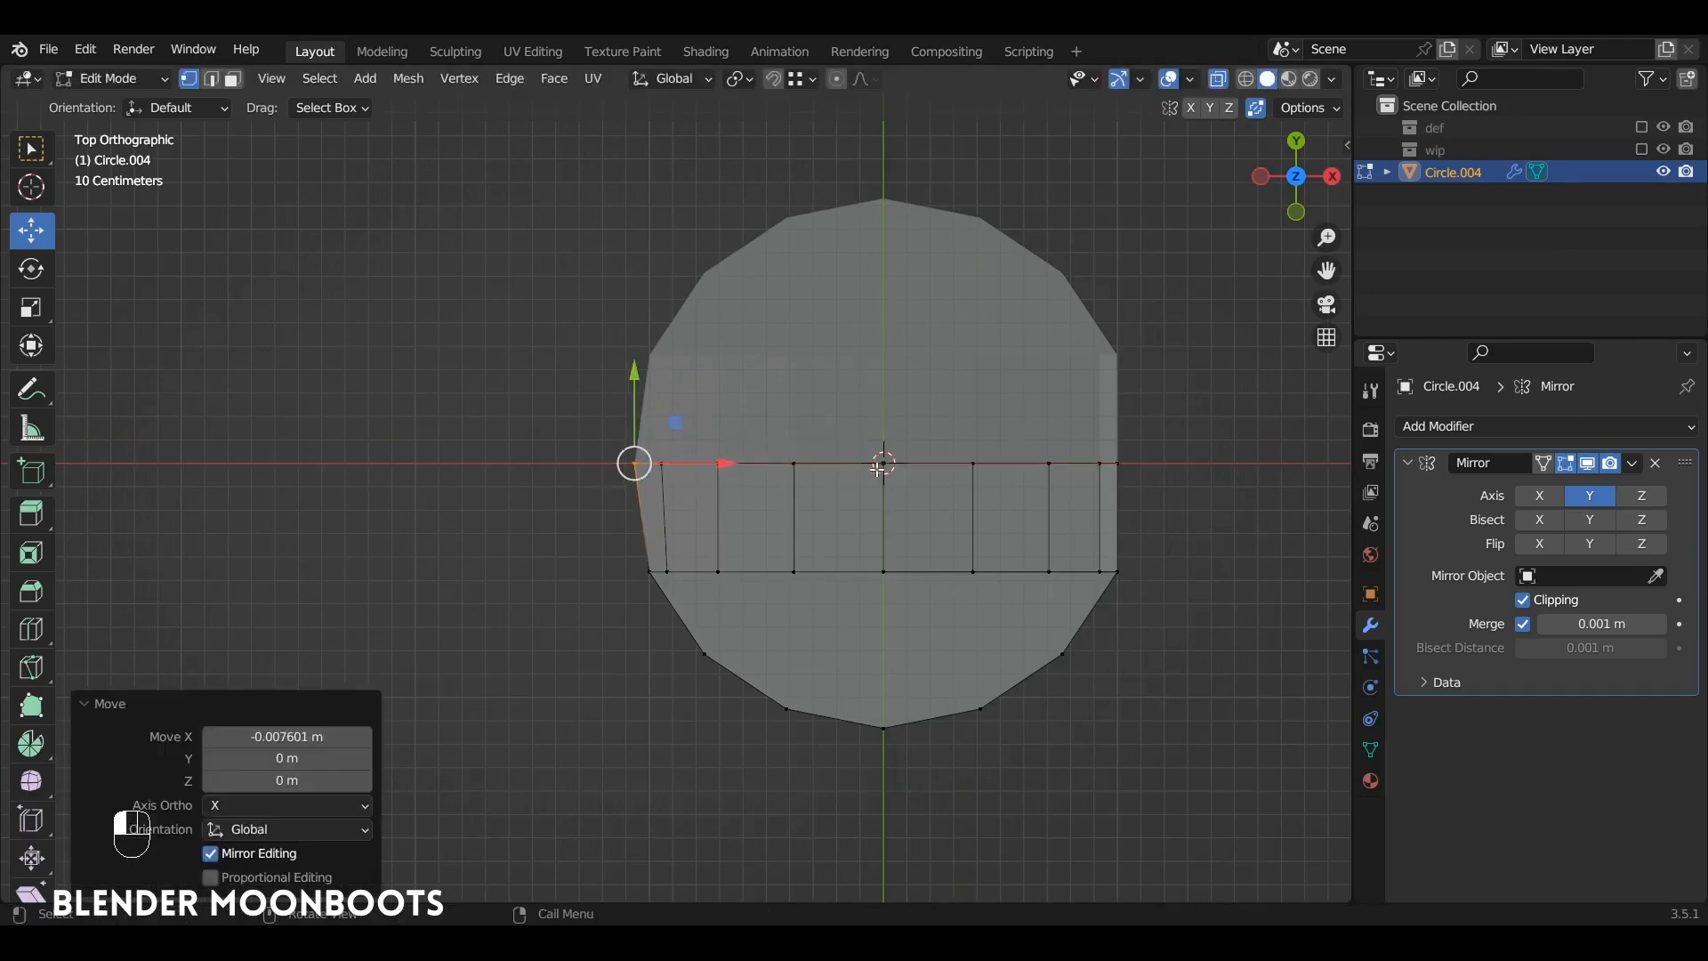
alt+drag(877, 469, 918, 318)
key(alt+z)
Knife-cut the block vertically through its centre in front view, from the arch's top vertex past the base, with cut-through enabled
ctrl+alt+drag(918, 319, 812, 396)
key(KP_1)
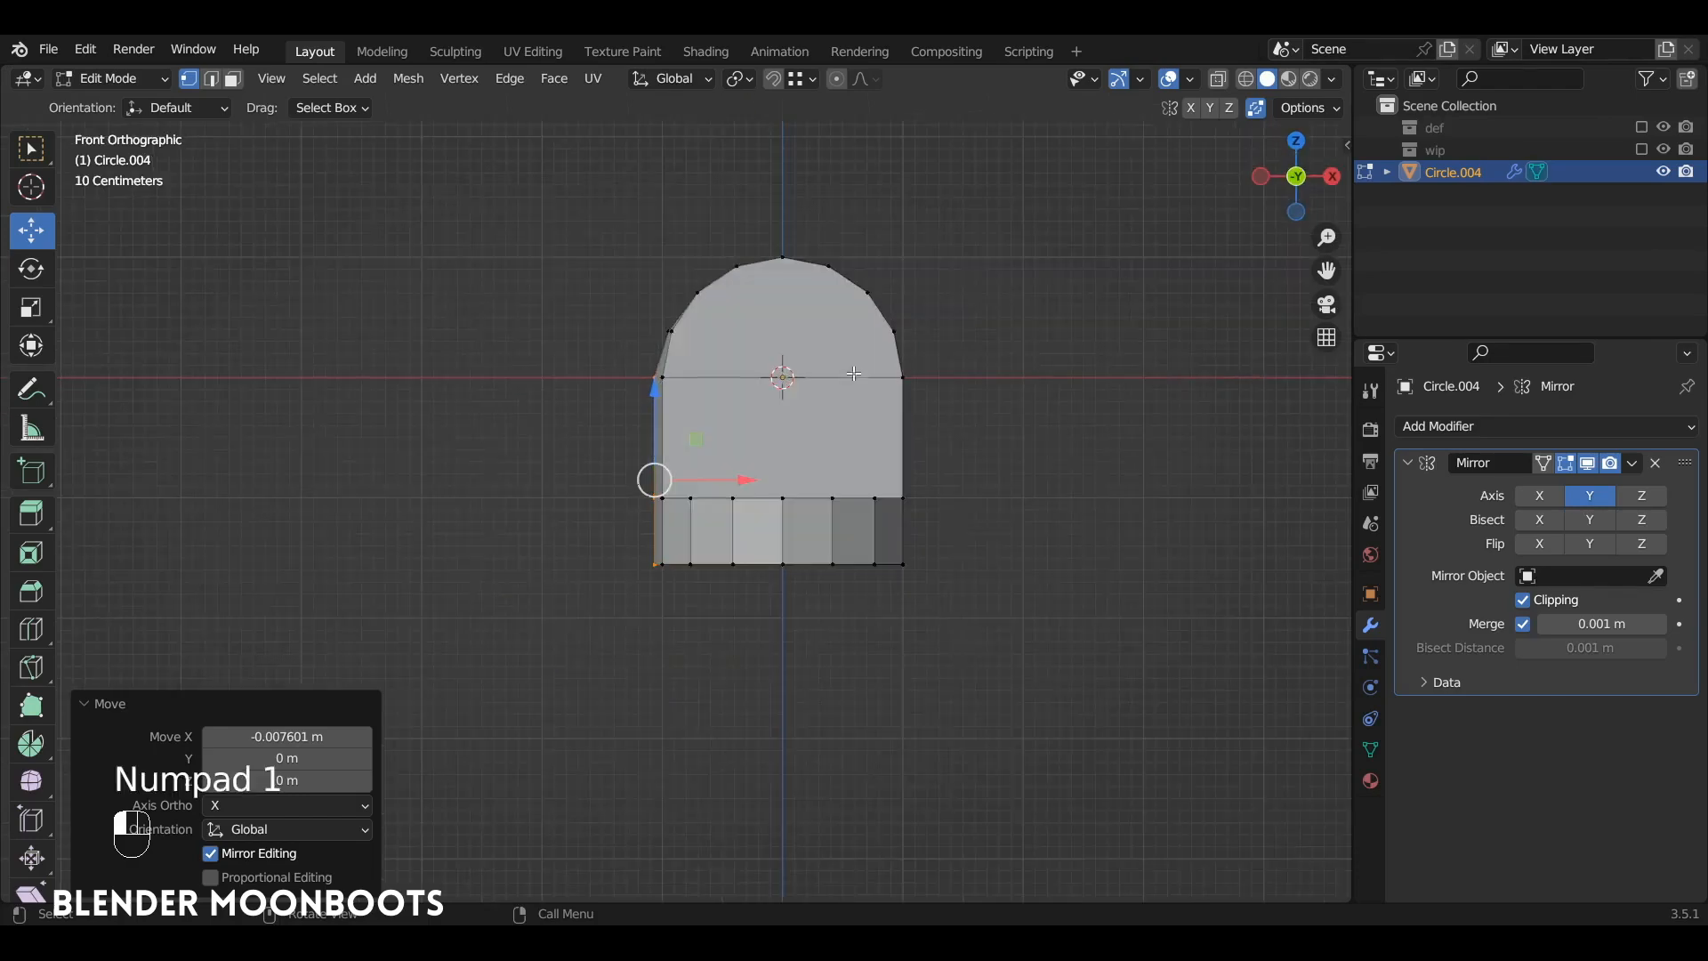
mouse_move(808, 287)
alt+shift+mouse_down()
mouse_move(766, 380)
mouse_move(778, 297)
alt+shift+mouse_up()
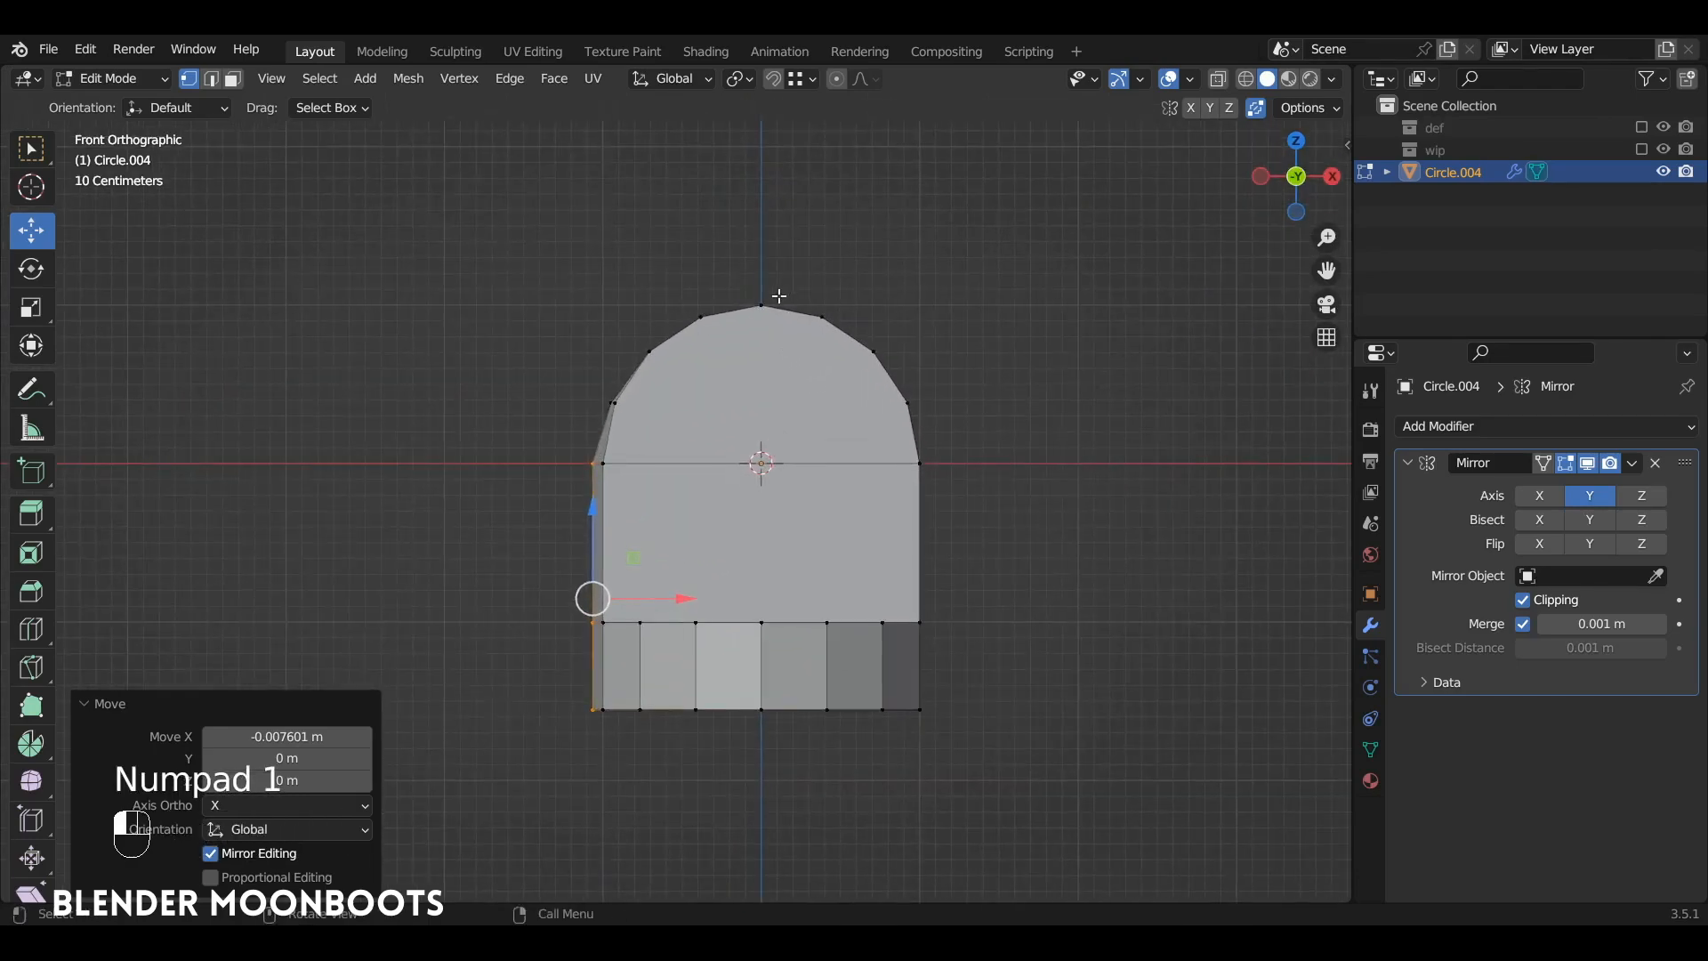
key(k)
key(a)
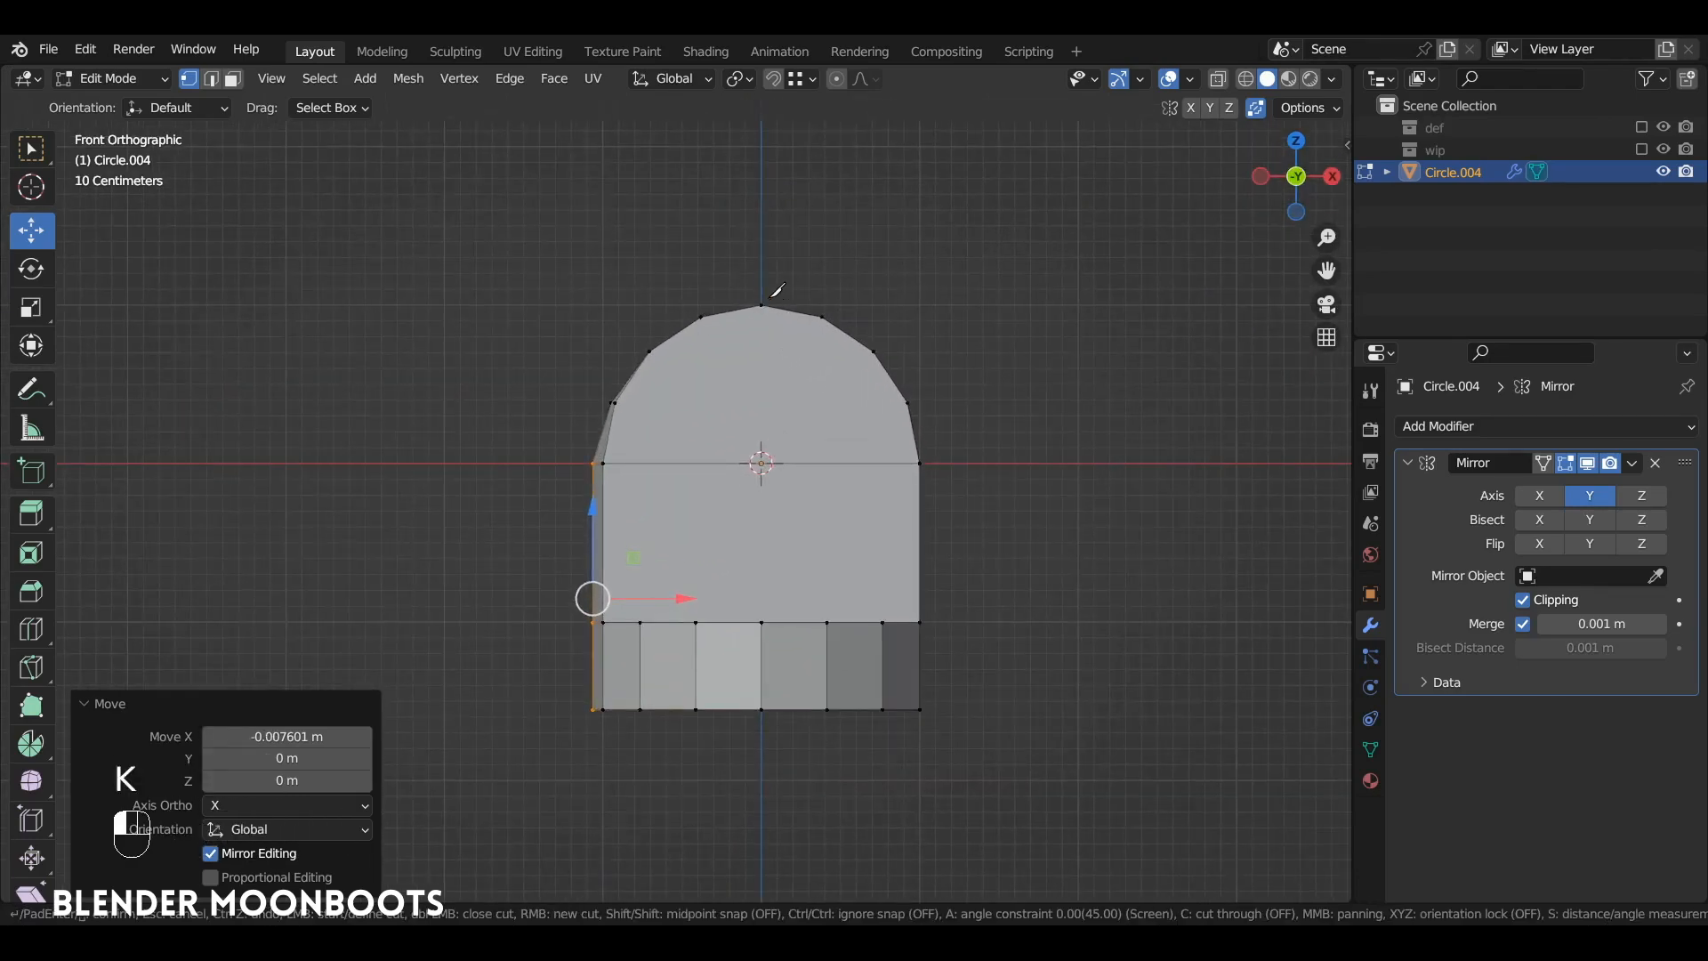
key(c)
click(763, 304)
click(761, 709)
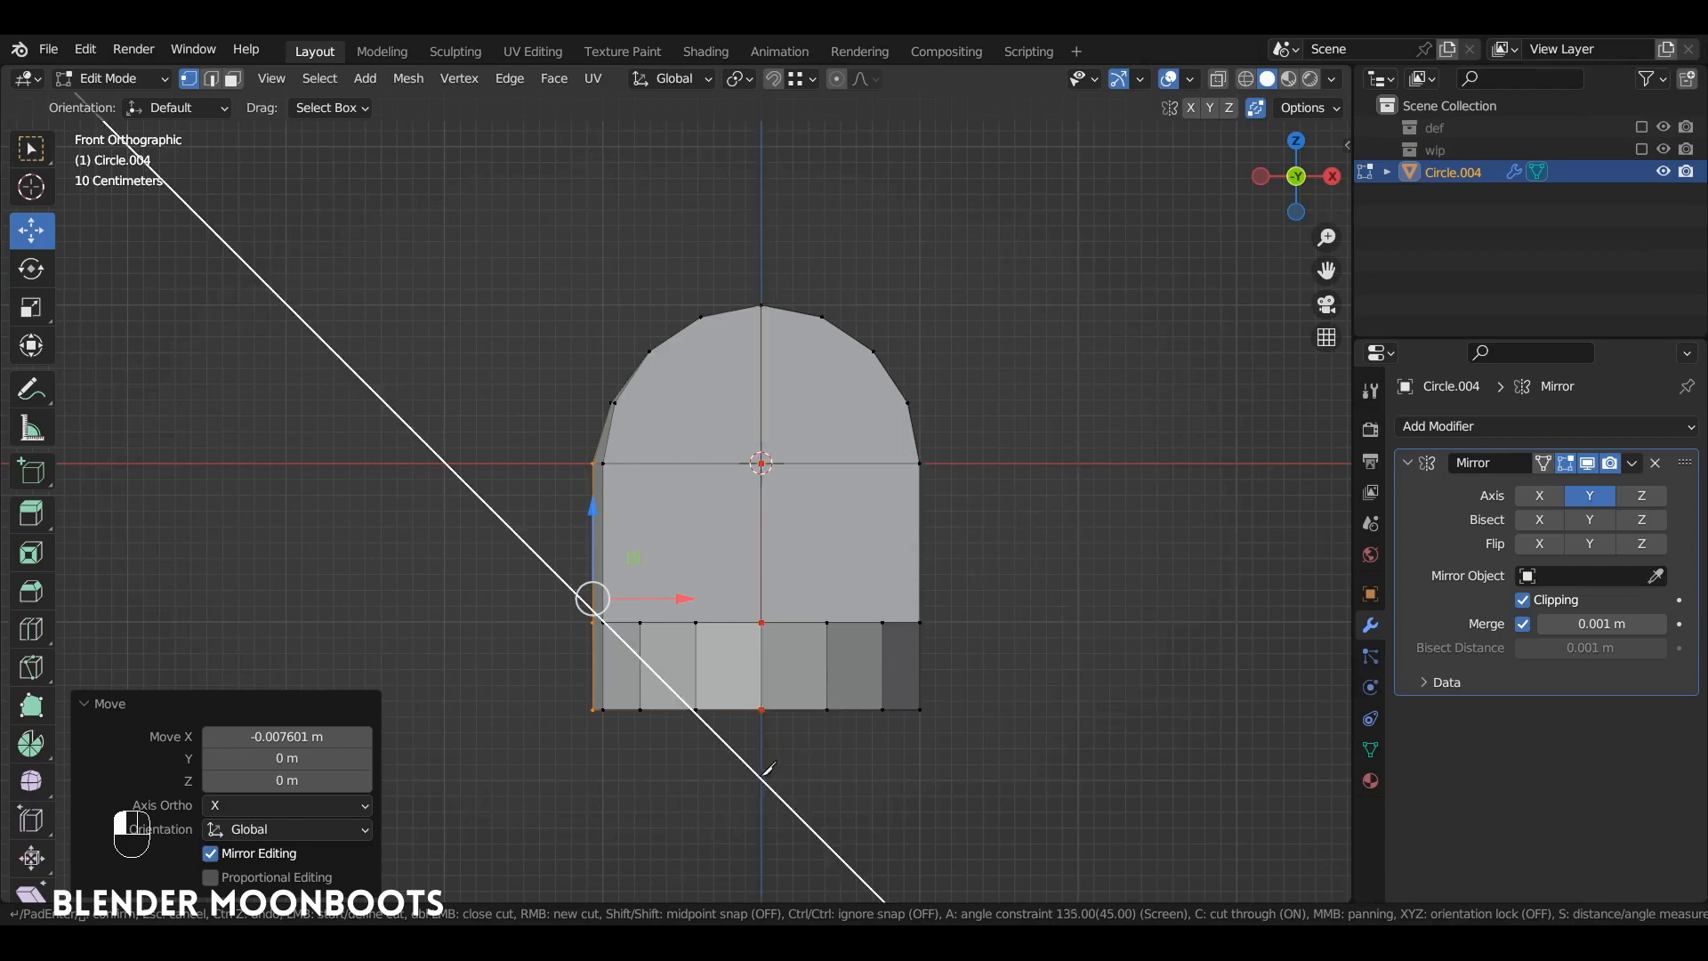
key(Return)
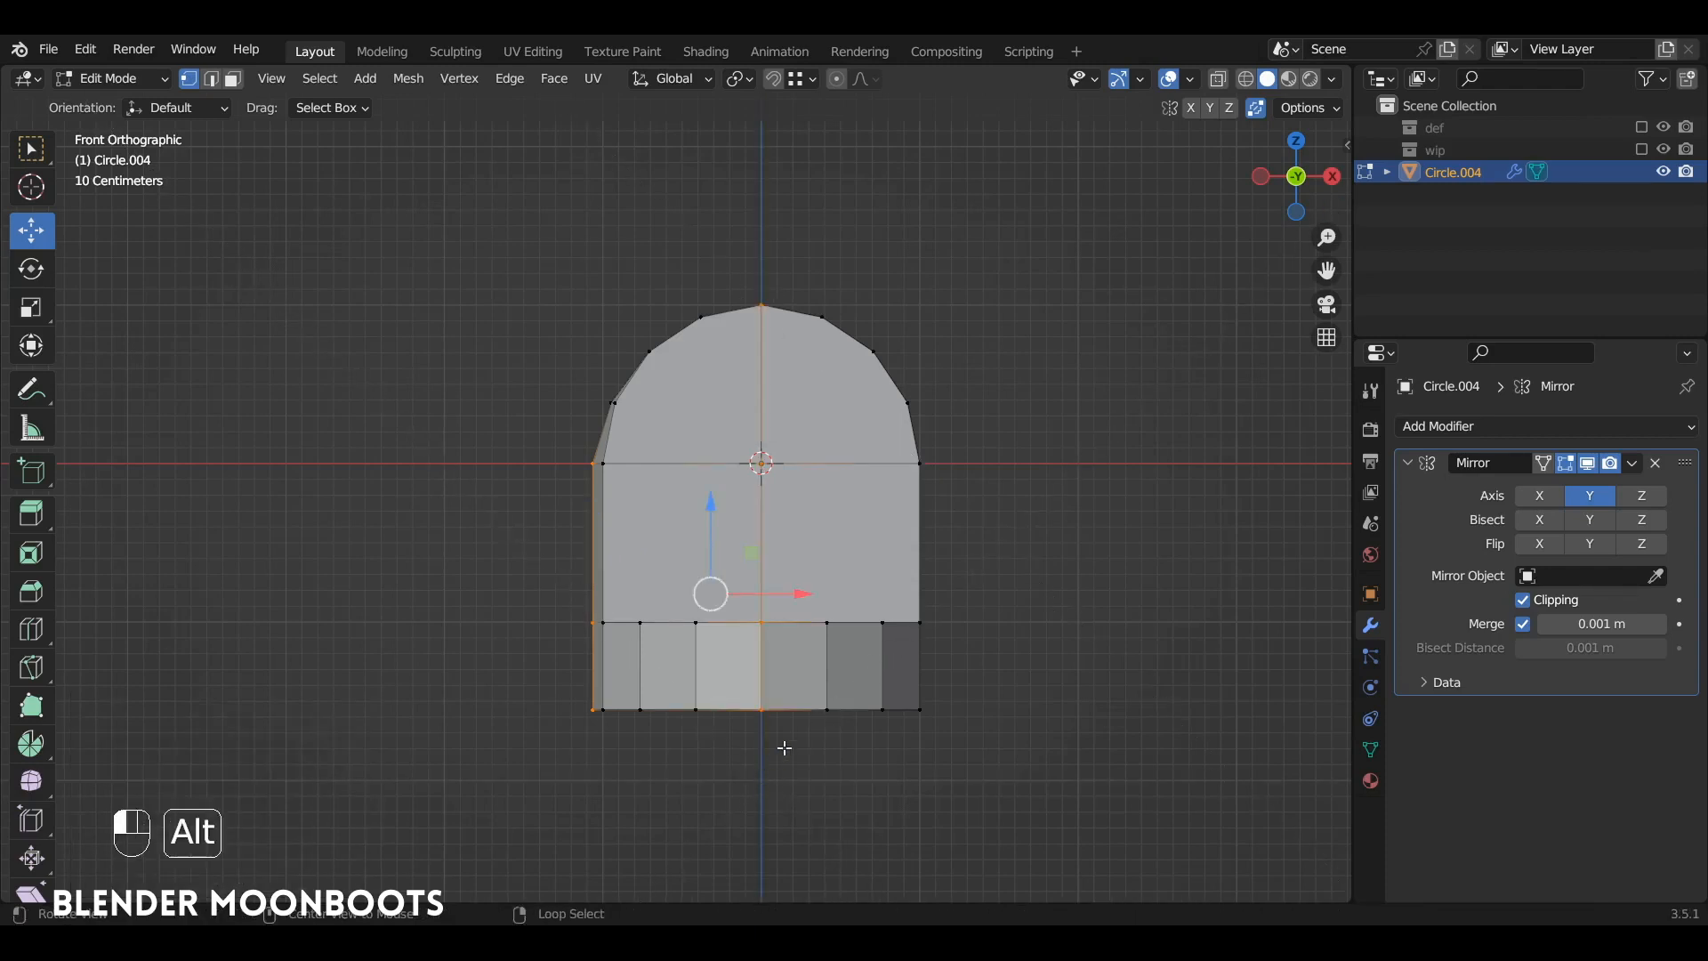
Delete the vertices of the positive X half and enable the X axis in the Mirror modifier
key(alt+z)
drag(1037, 187, 798, 763)
key(x)
click(796, 639)
alt+drag(819, 602, 844, 598)
key(alt+z)
mouse_move(1012, 506)
alt+mouse_down()
mouse_move(1022, 531)
mouse_move(1120, 431)
mouse_move(1018, 433)
mouse_move(1016, 485)
alt+mouse_up()
click(1539, 496)
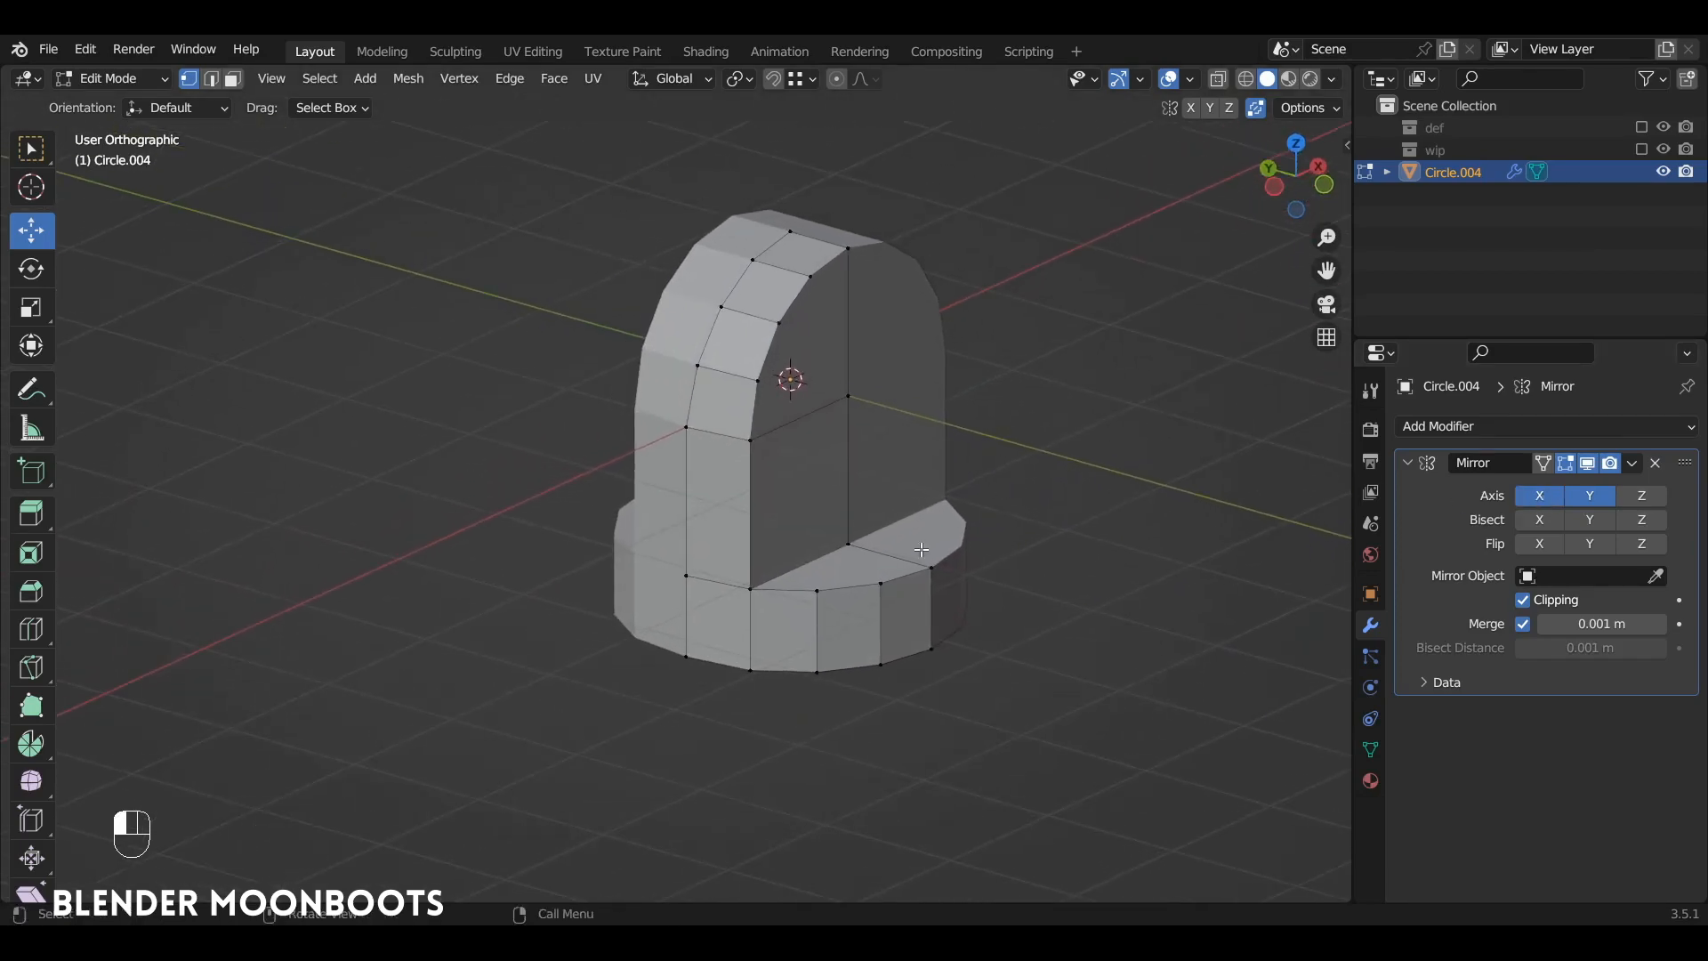
Select the faces on the underside of the base and move them about 0.22 m down along Z
alt+drag(864, 550, 850, 465)
click(879, 663)
shift+click(787, 669)
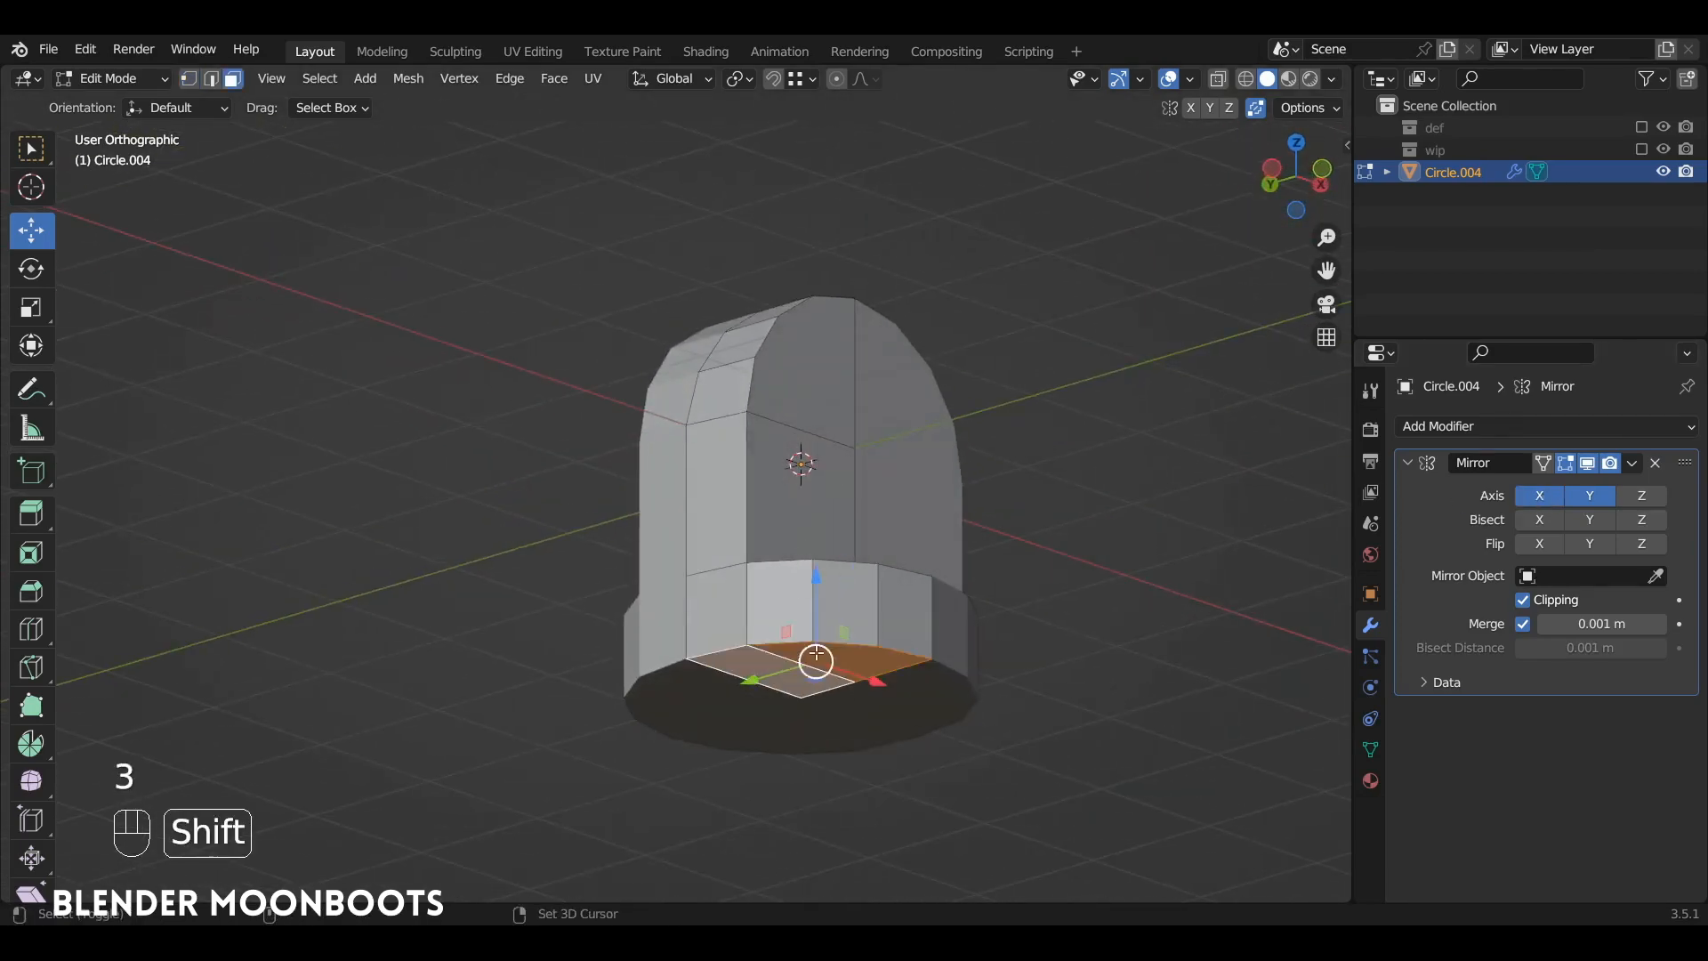
drag(816, 578, 817, 613)
alt+drag(832, 622, 812, 702)
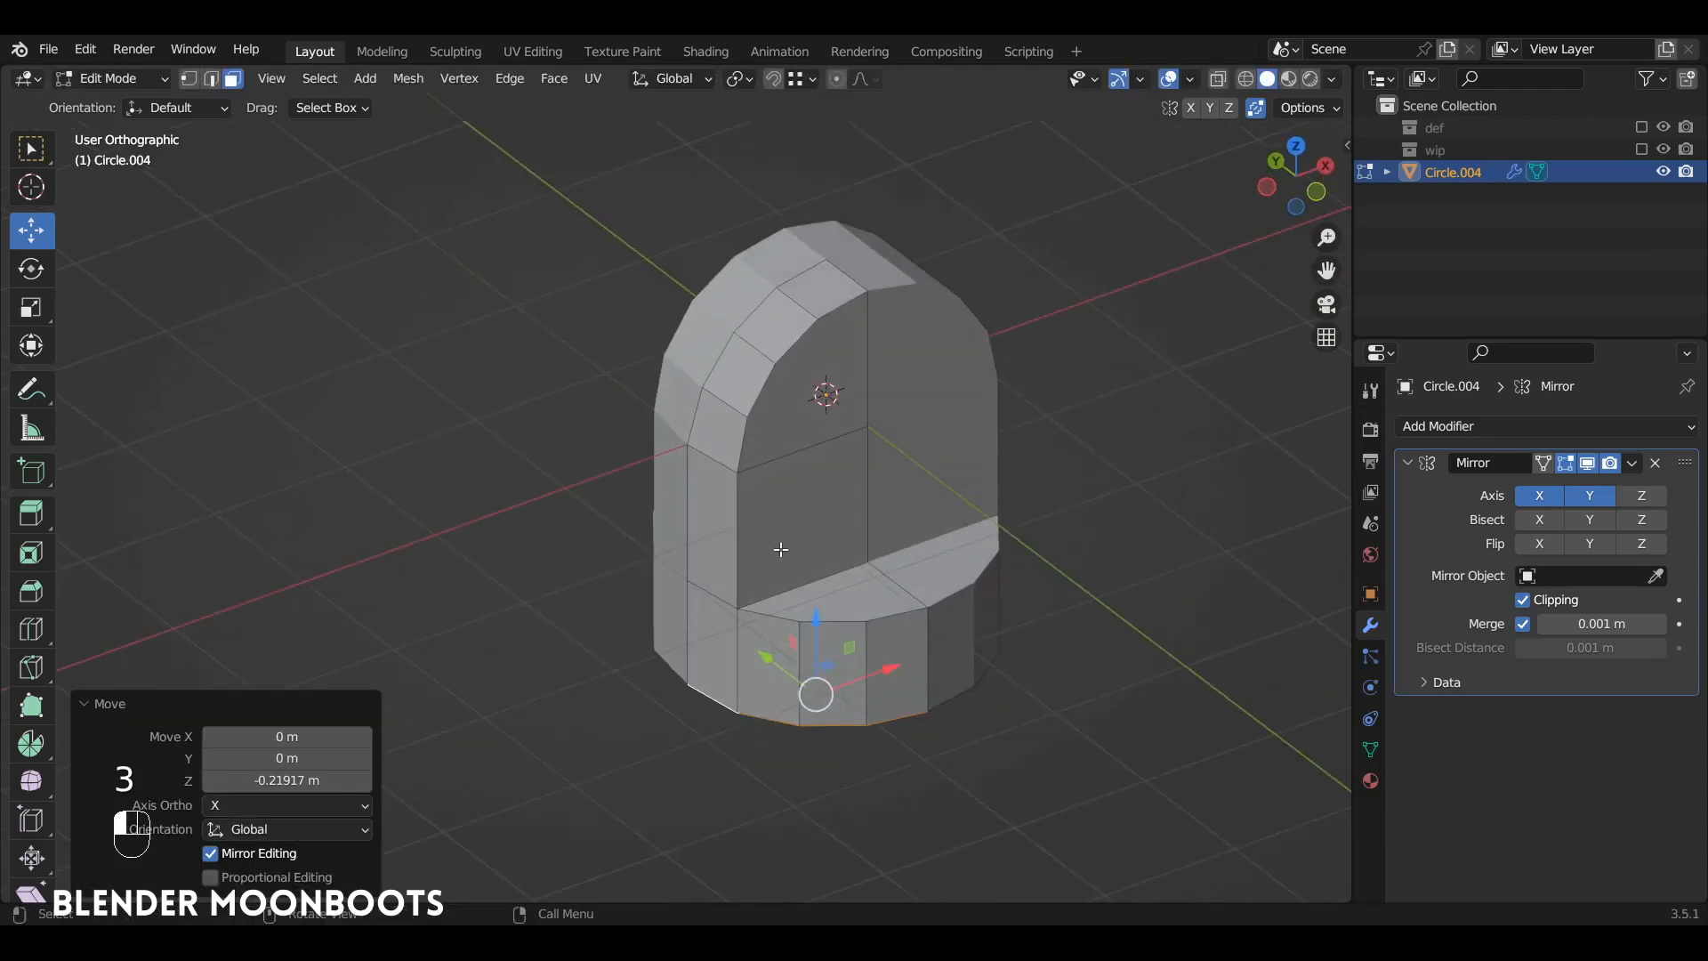
Bevel the inner edge between the upright block and the base ledge with a width of 0.366 m and 3 segments
key(2)
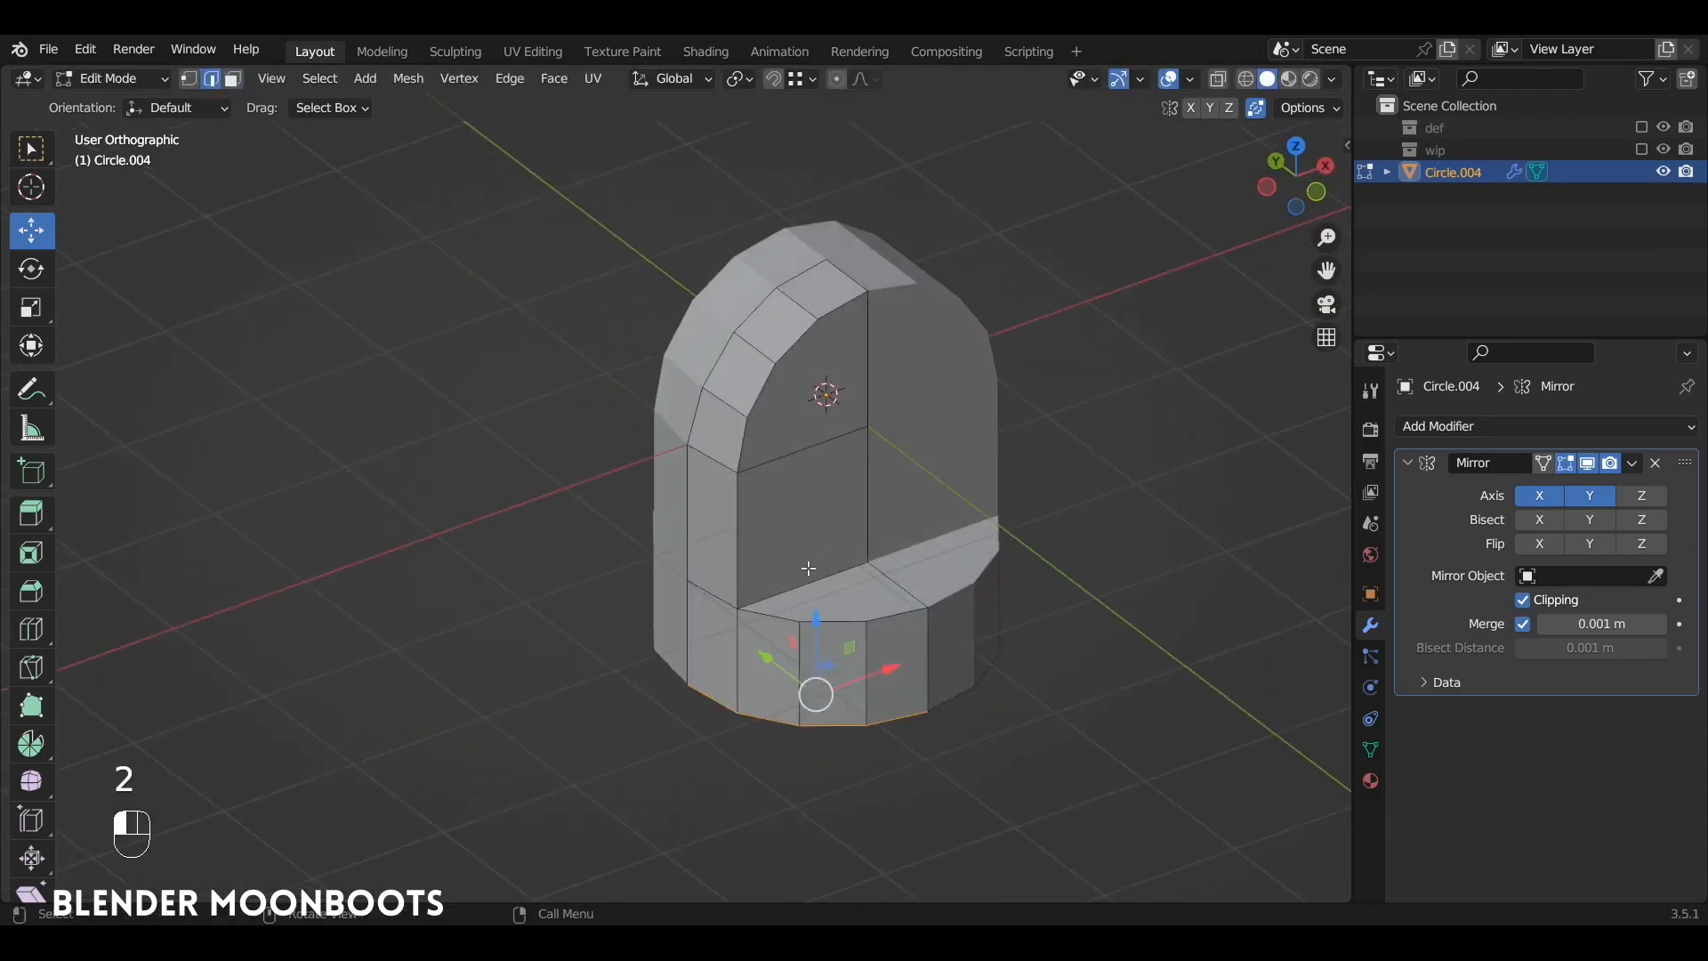
click(803, 580)
ctrl+alt+drag(858, 570, 791, 567)
alt+shift+drag(791, 566, 702, 597)
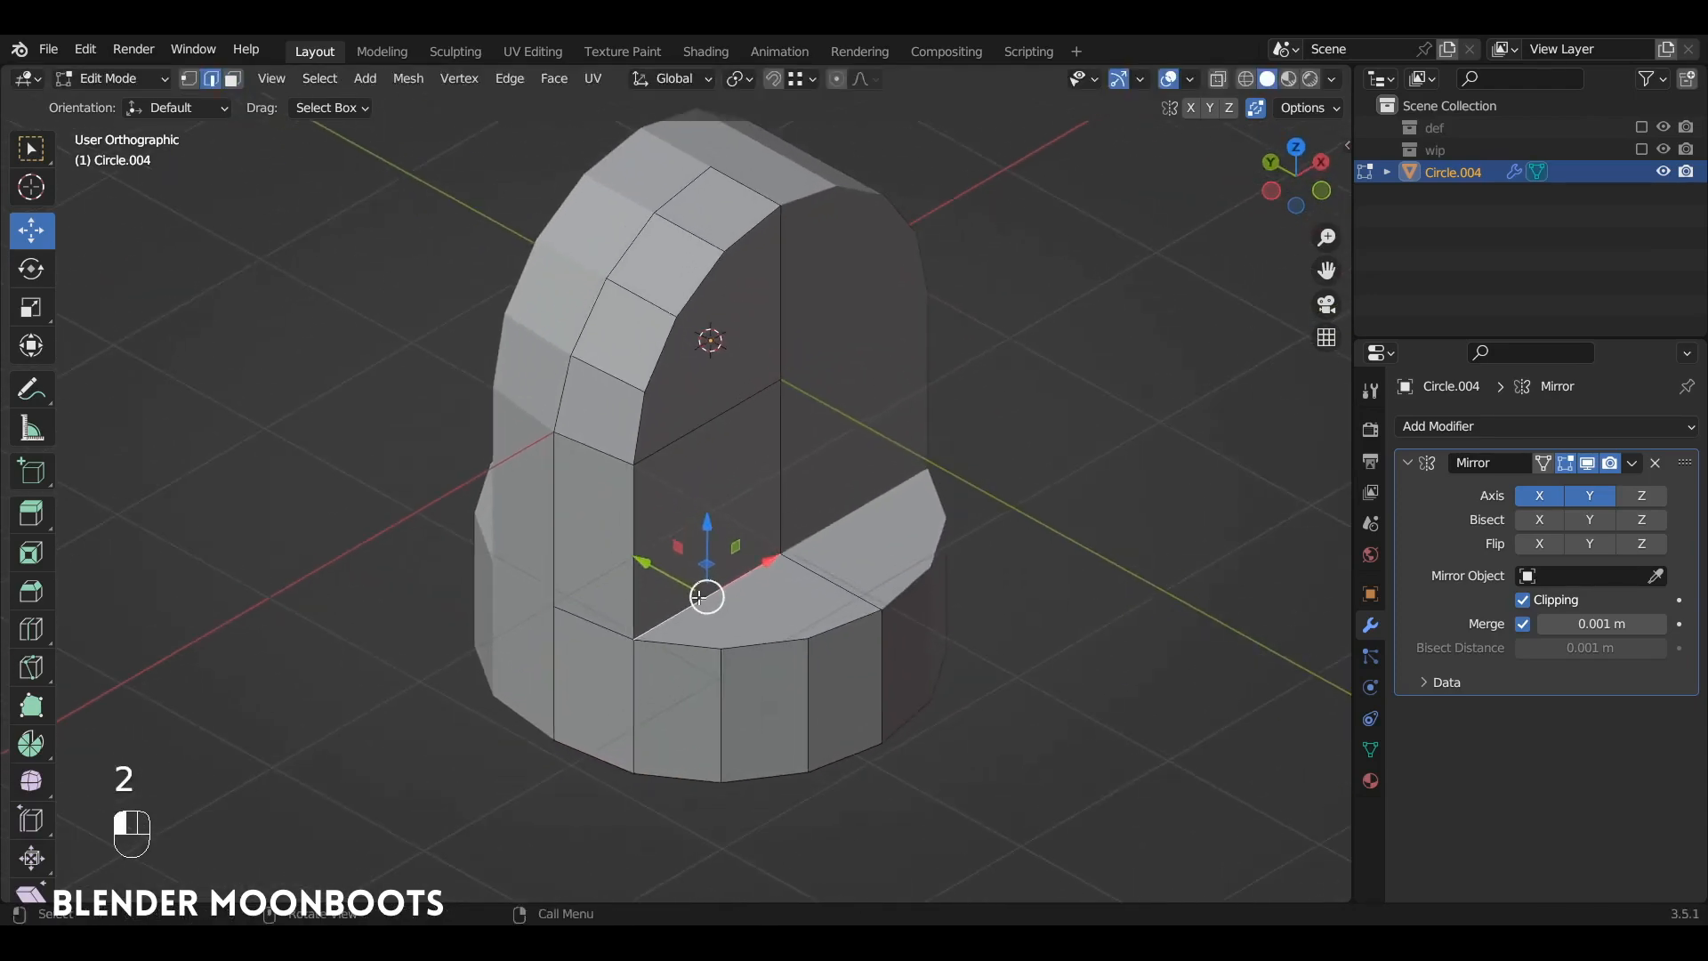
key(ctrl+b)
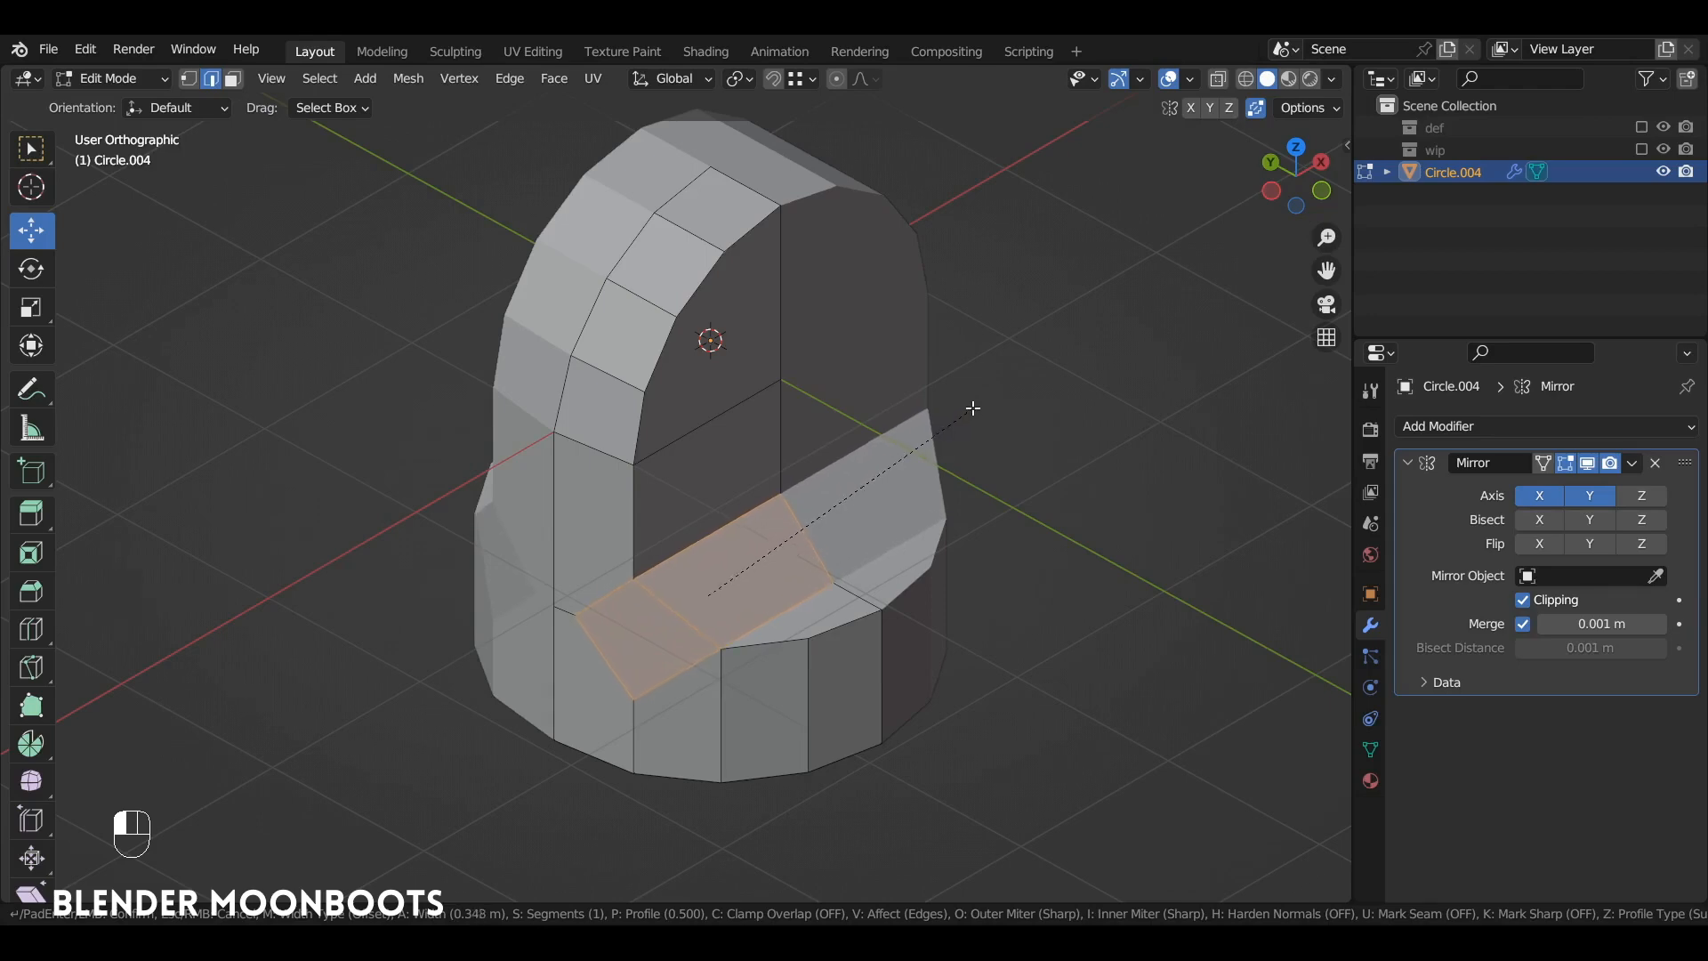
click(974, 404)
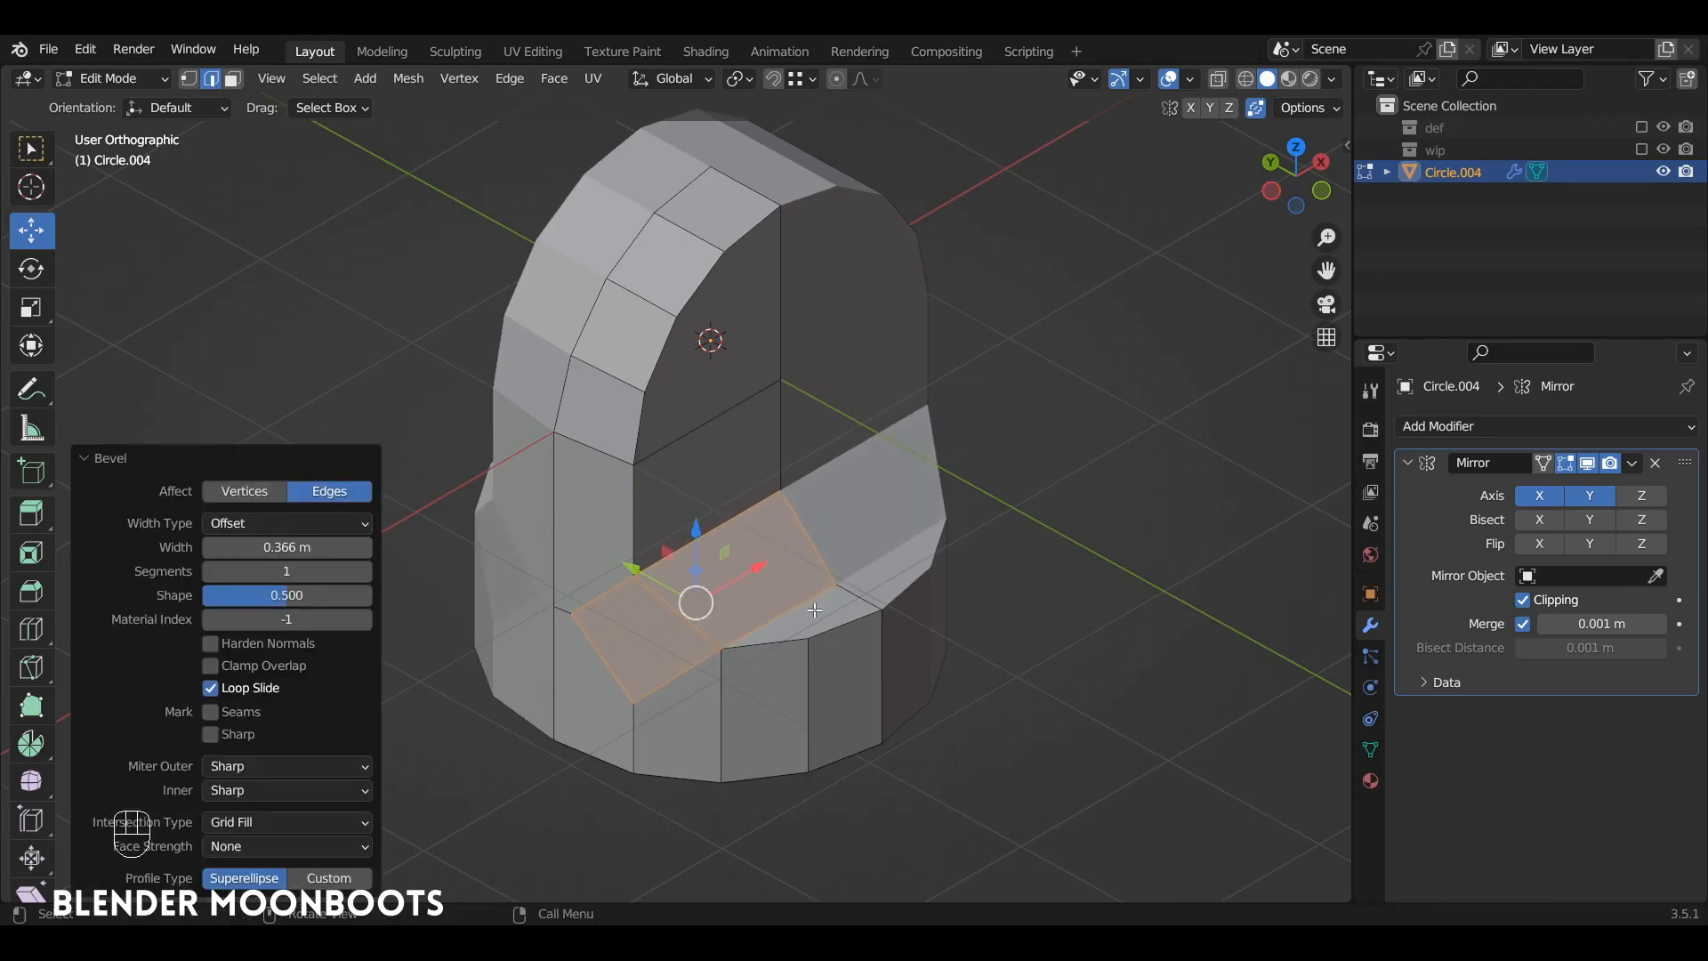
click(365, 570)
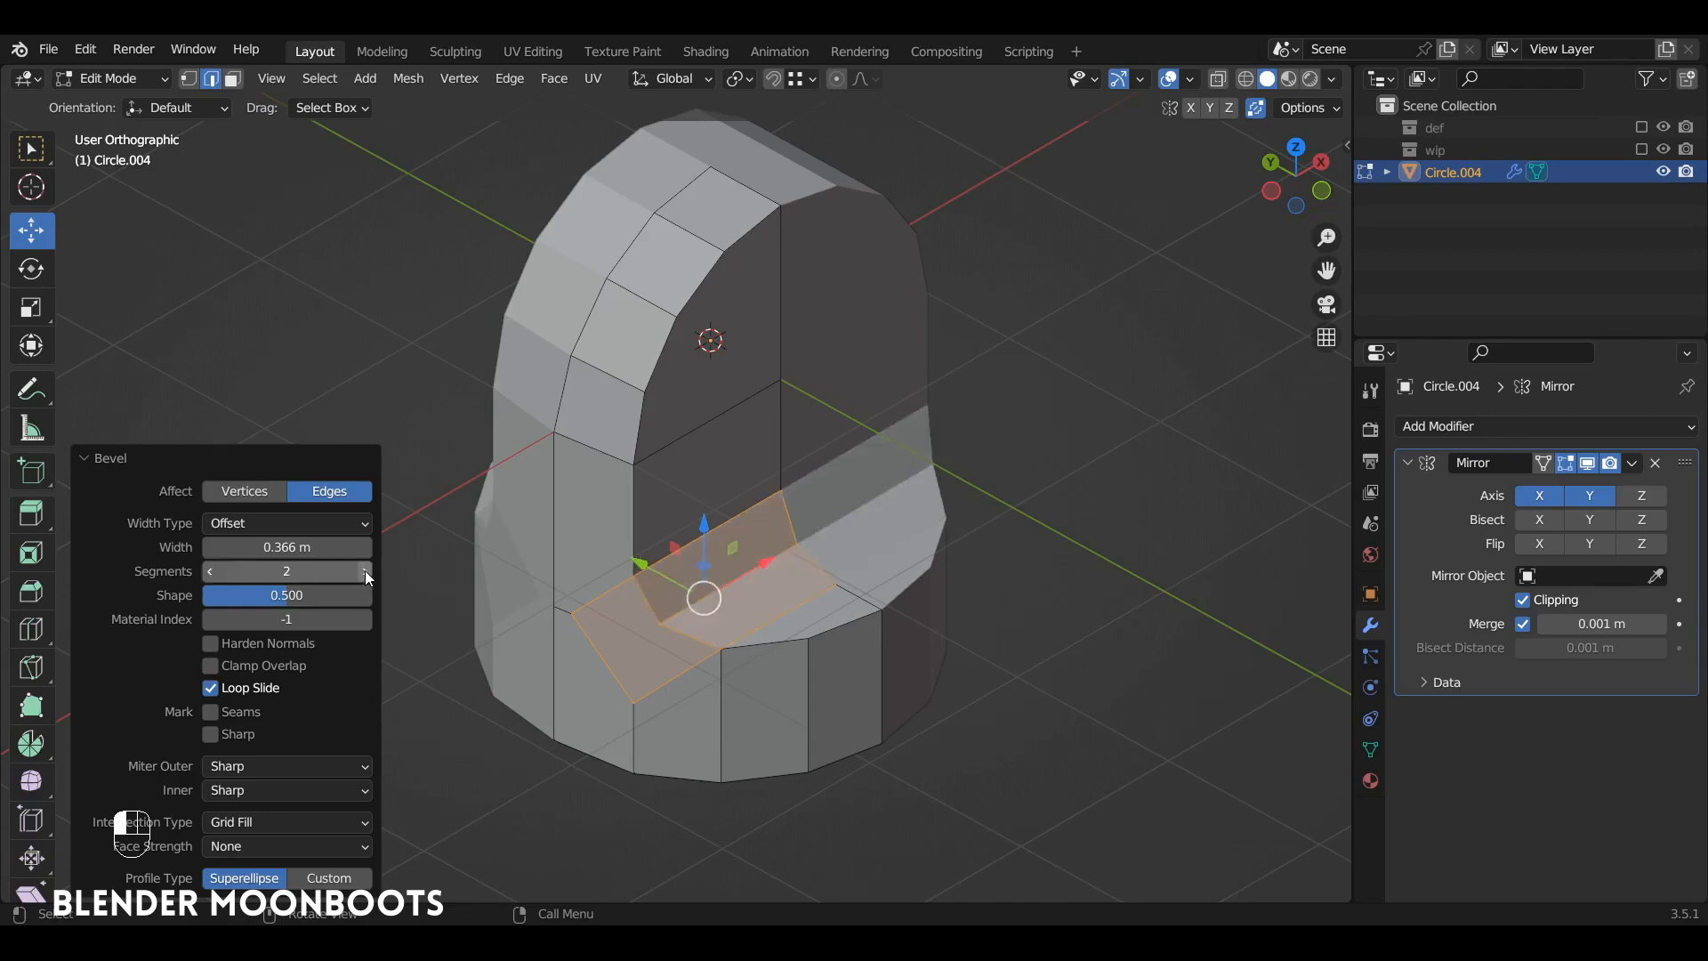
click(366, 570)
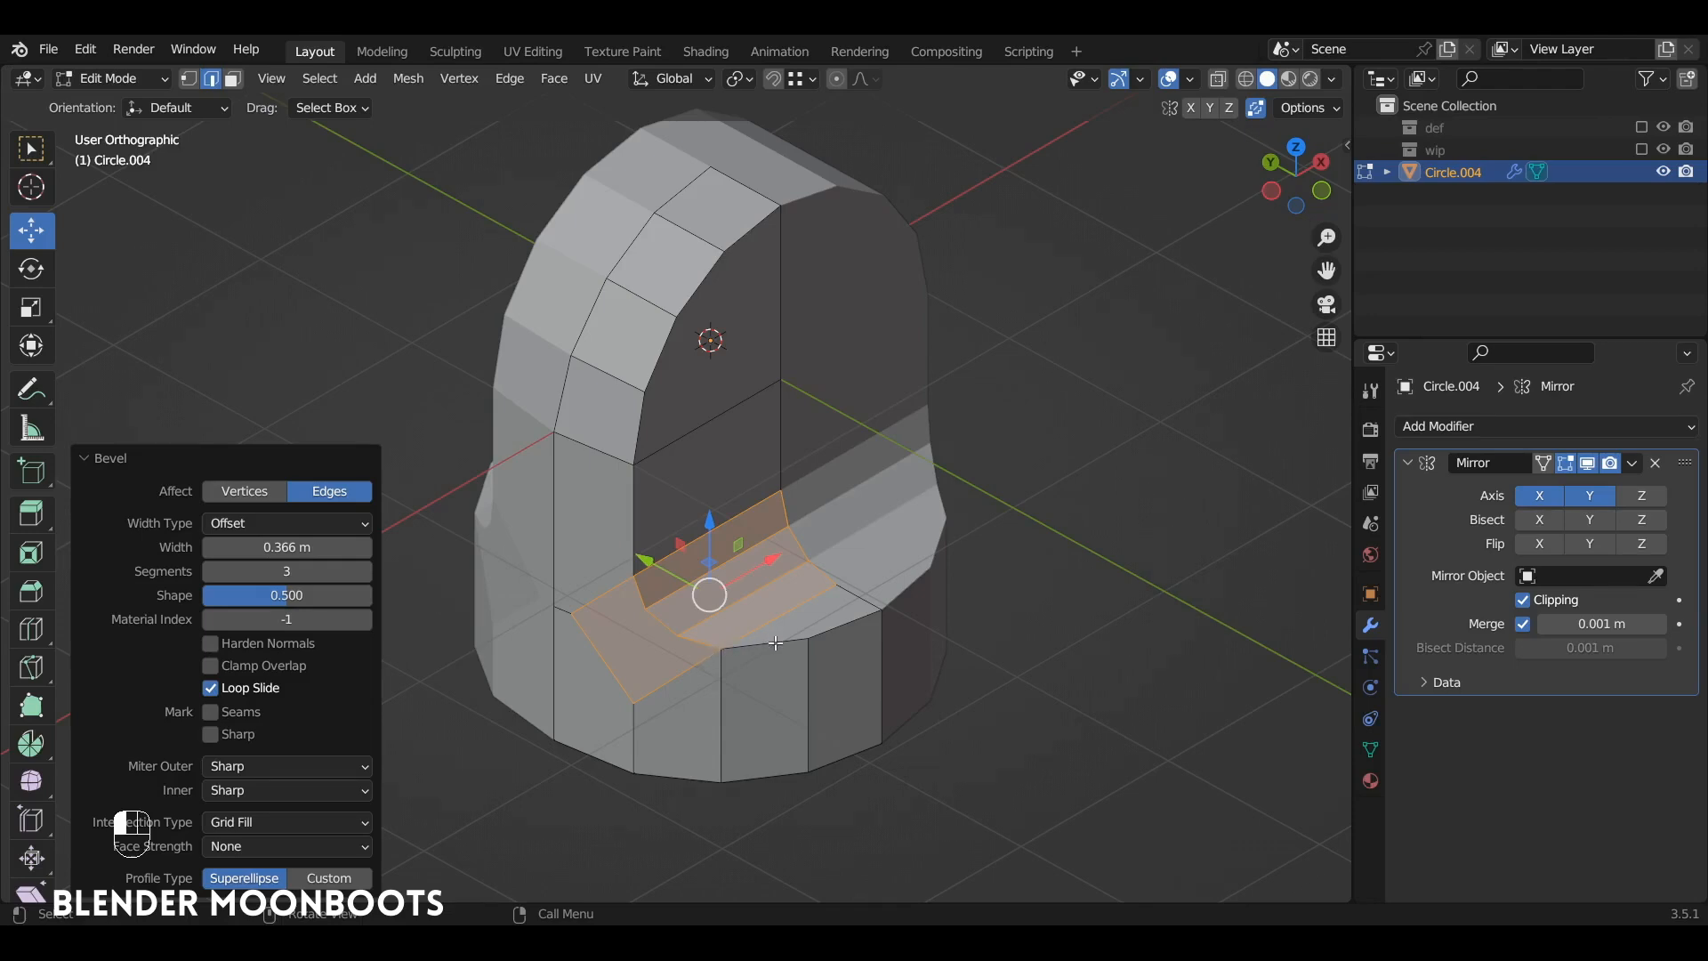
Select the whole mesh and merge its overlapping vertices by distance
key(a)
key(m)
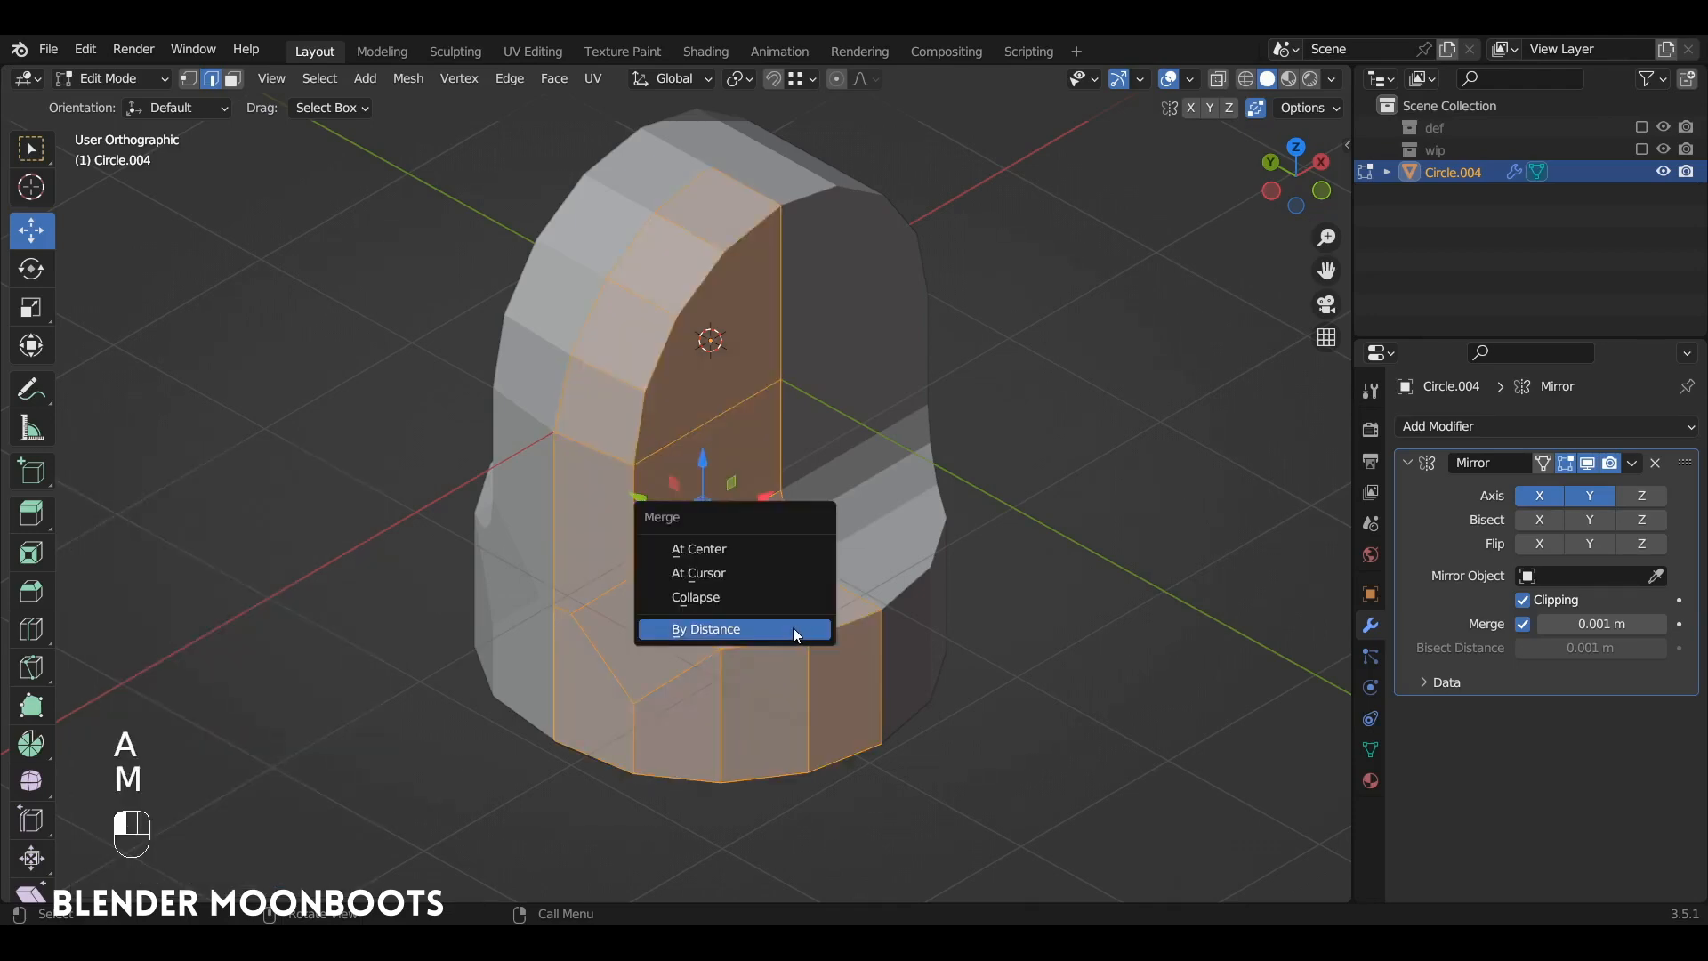
click(794, 629)
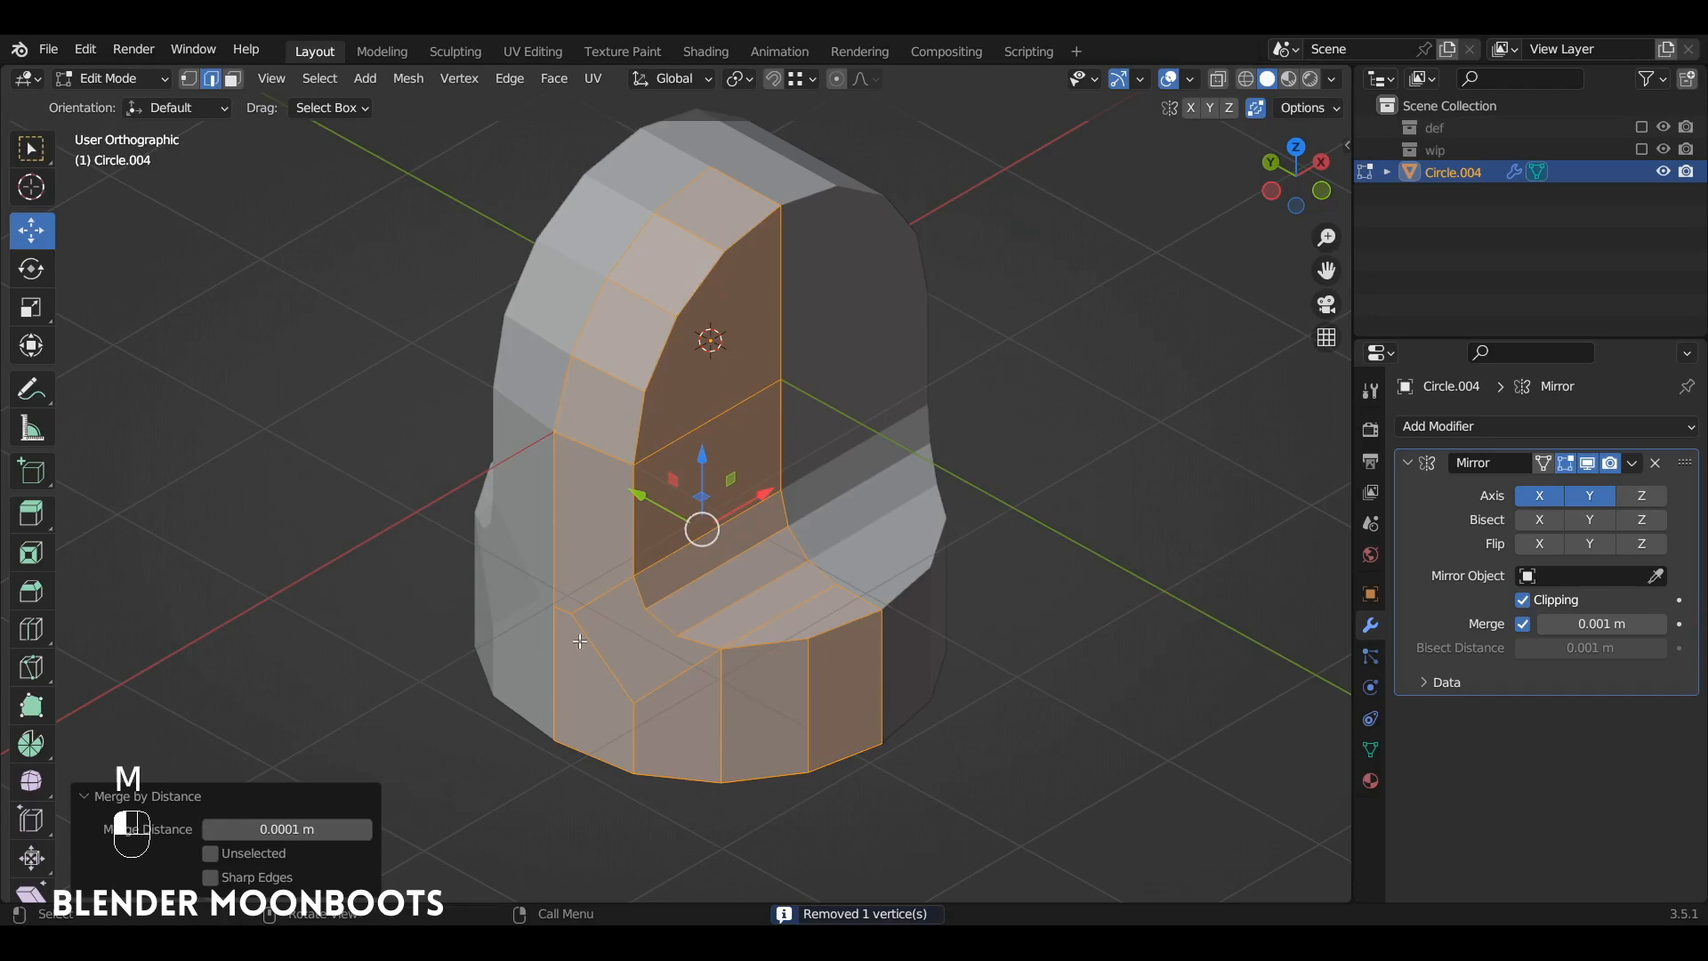
key(1)
click(729, 647)
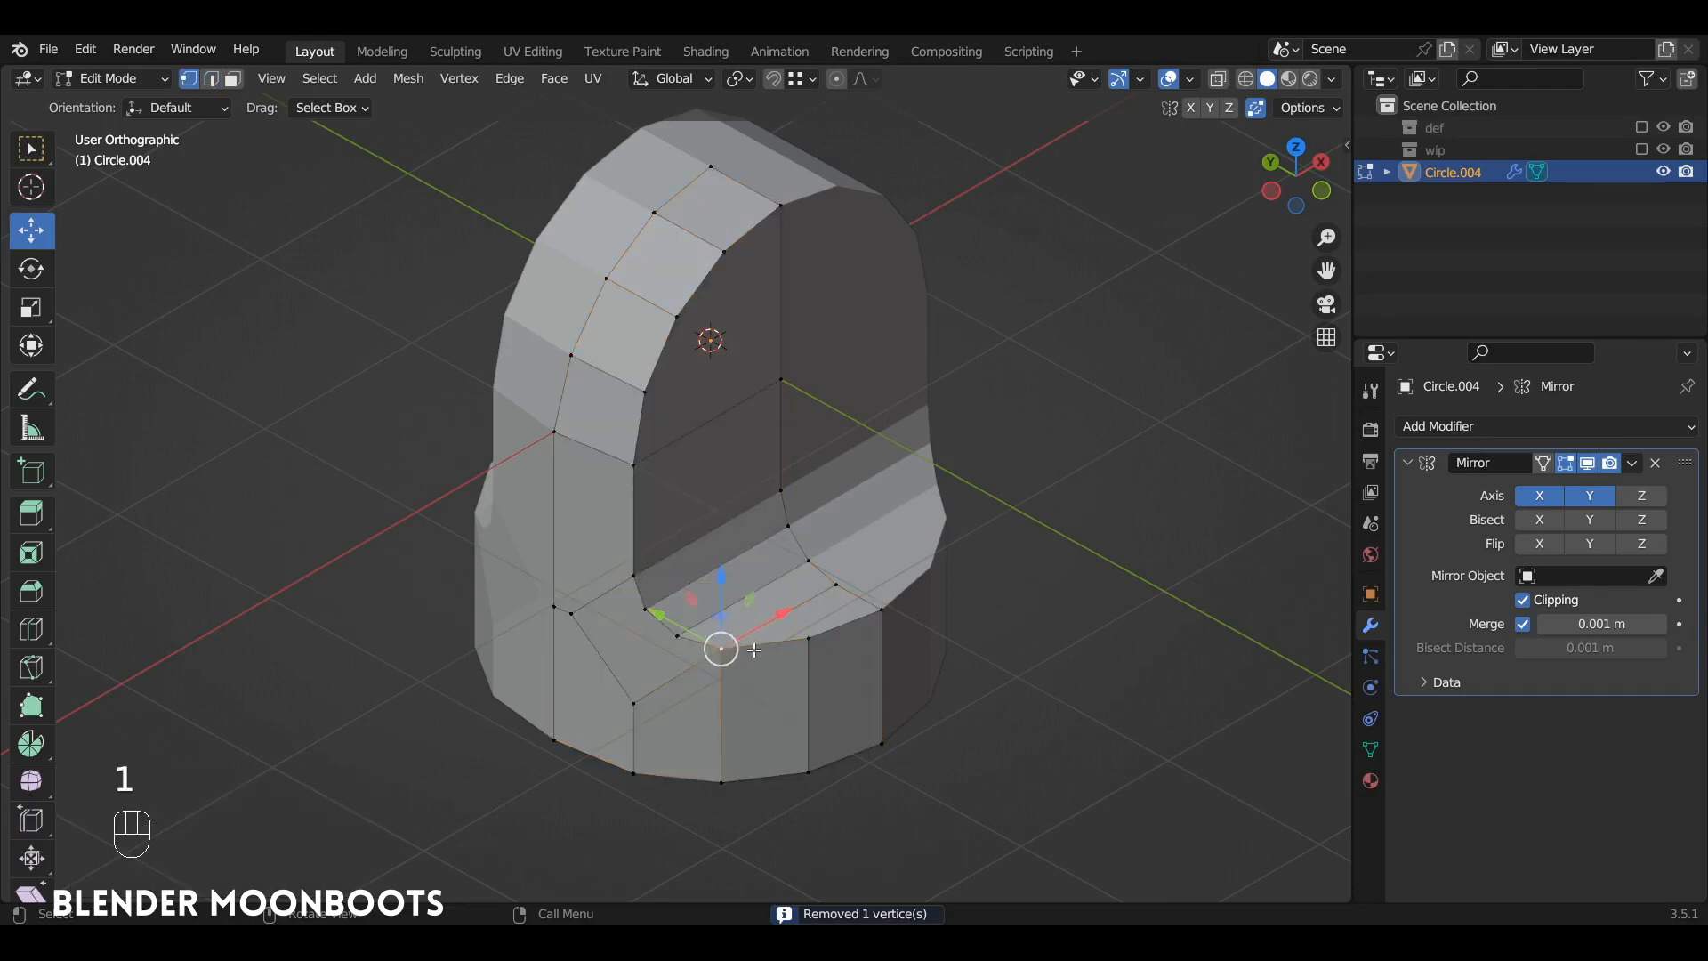
key(g)
click(758, 643)
key(ctrl+z)
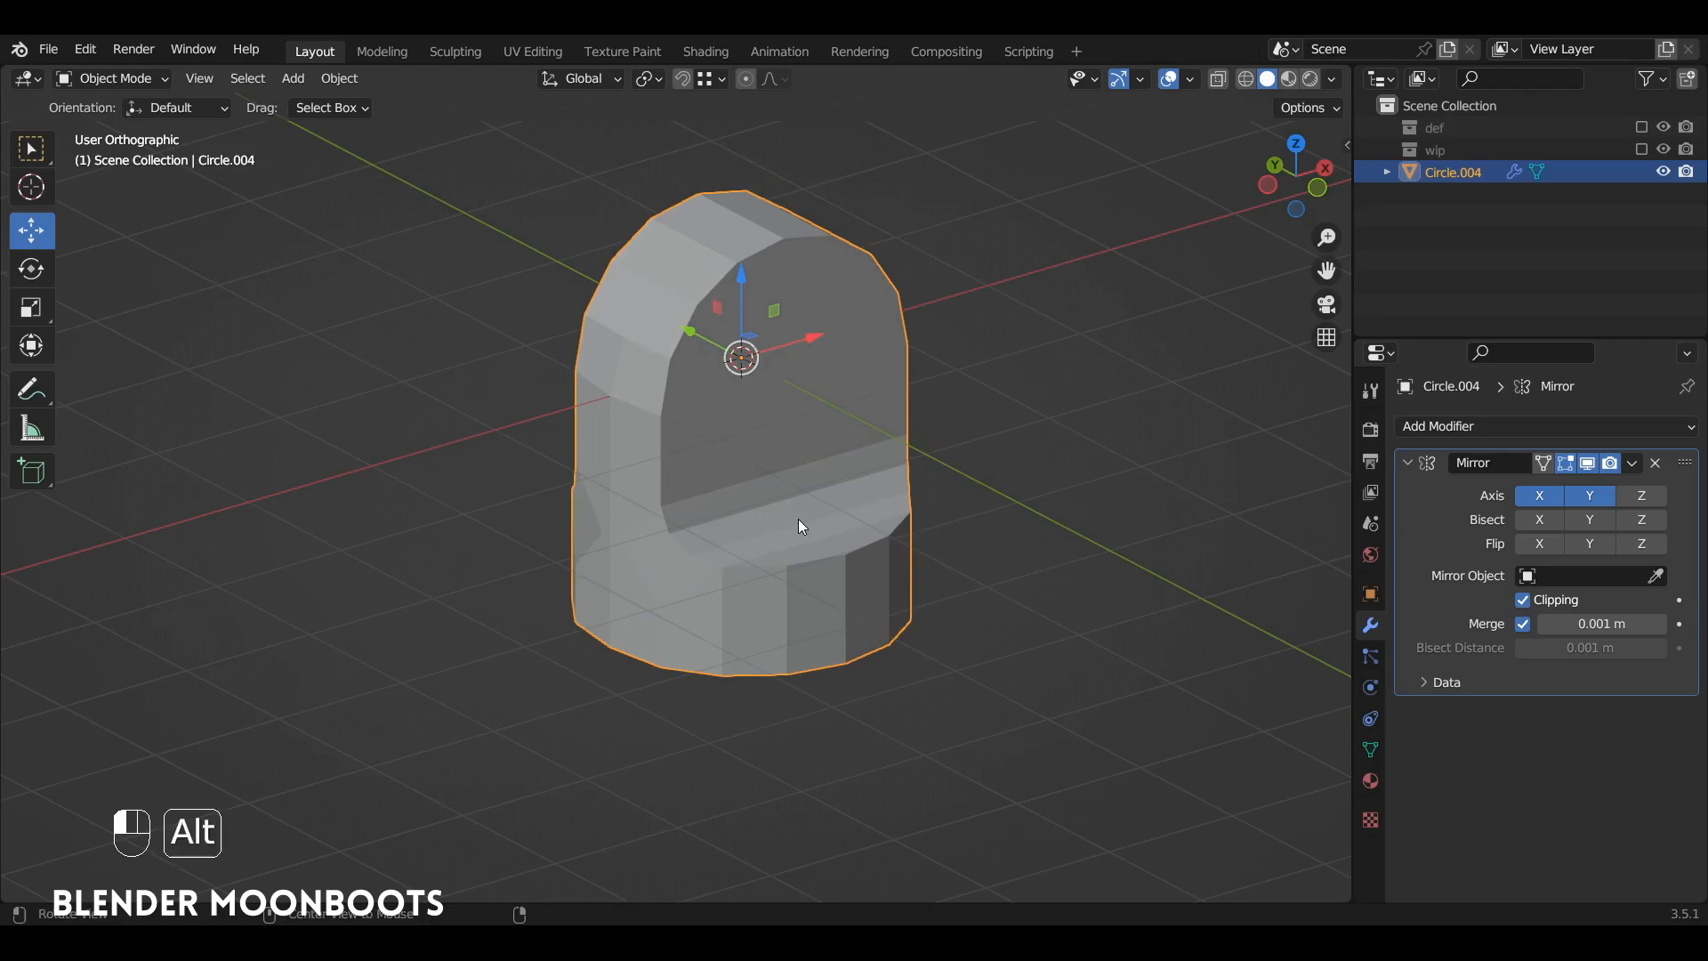
Knife-cut the block's narrow side horizontally in left view, from the centre line to the bevel's uppermost vertex
alt+shift+drag(798, 519, 642, 517)
key(Tab)
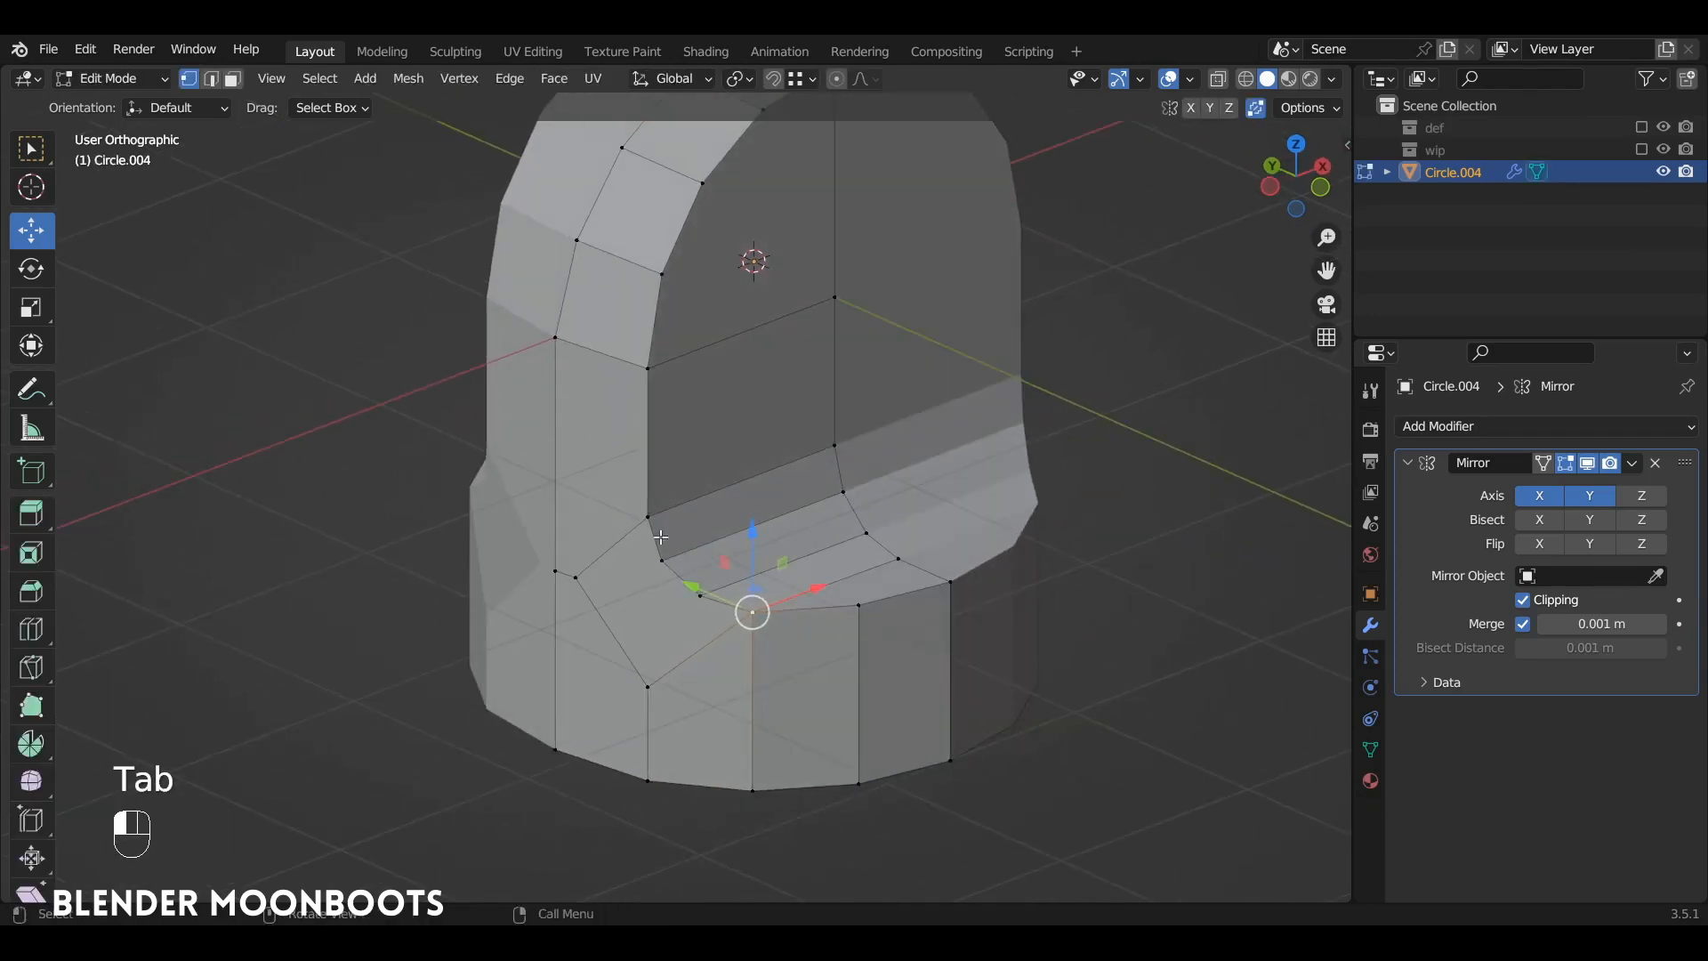
alt+drag(734, 596, 800, 563)
ctrl+alt+drag(801, 563, 865, 544)
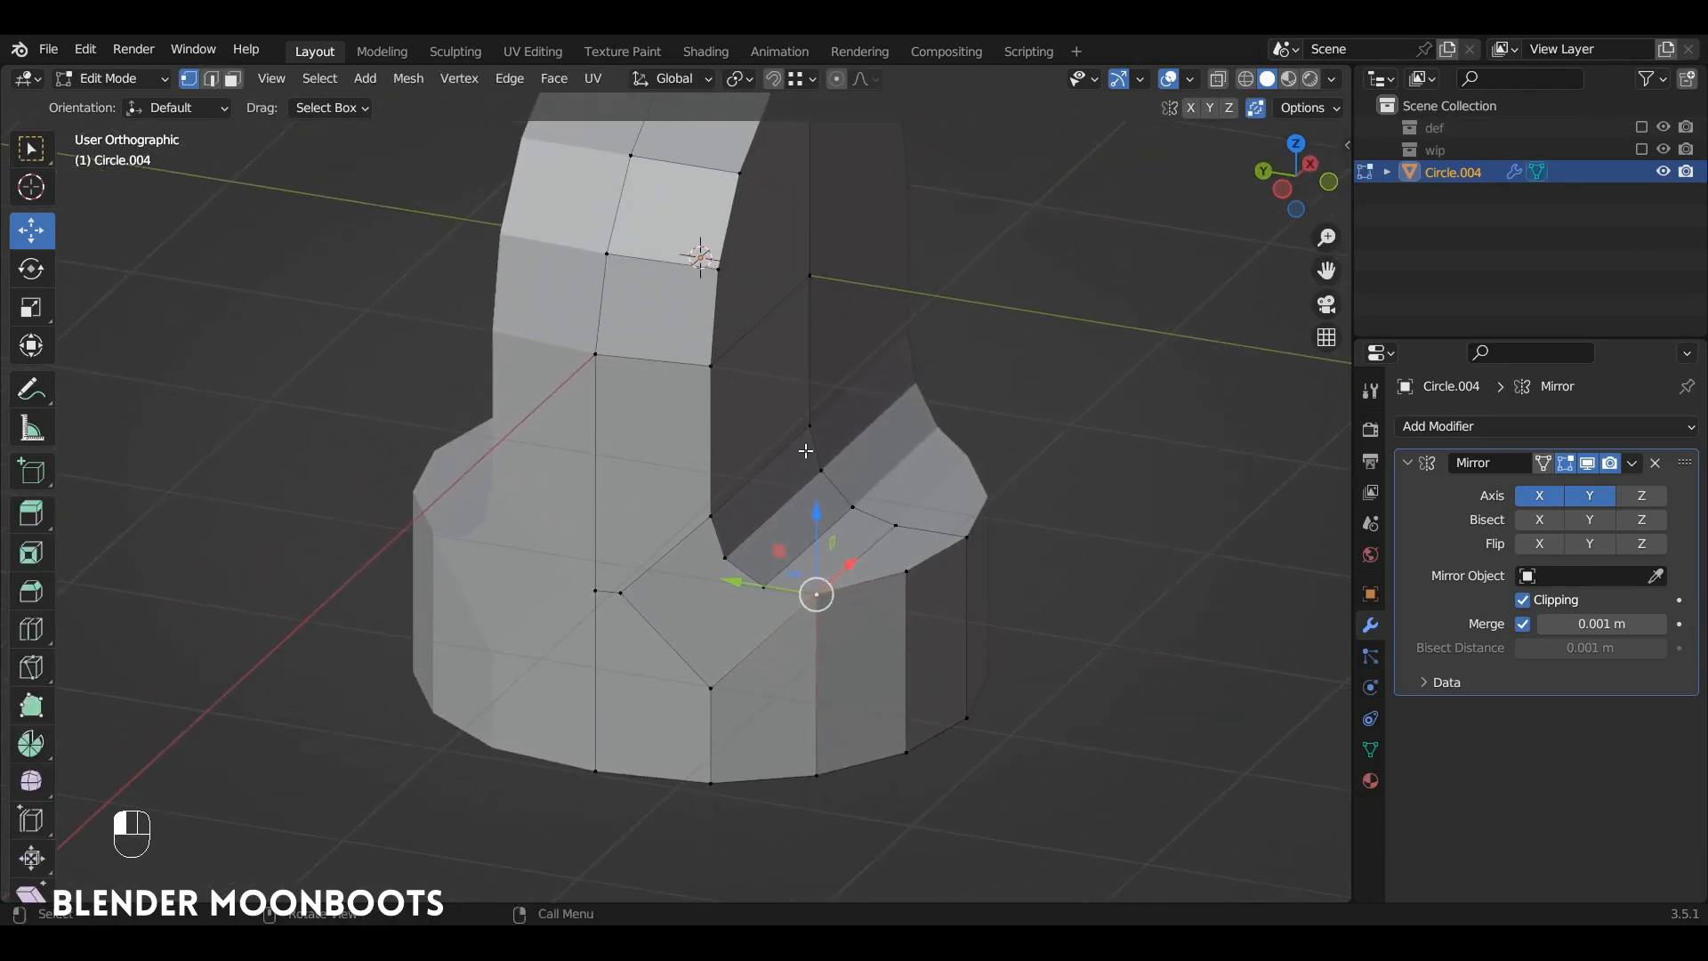
key(ctrl+KP_3)
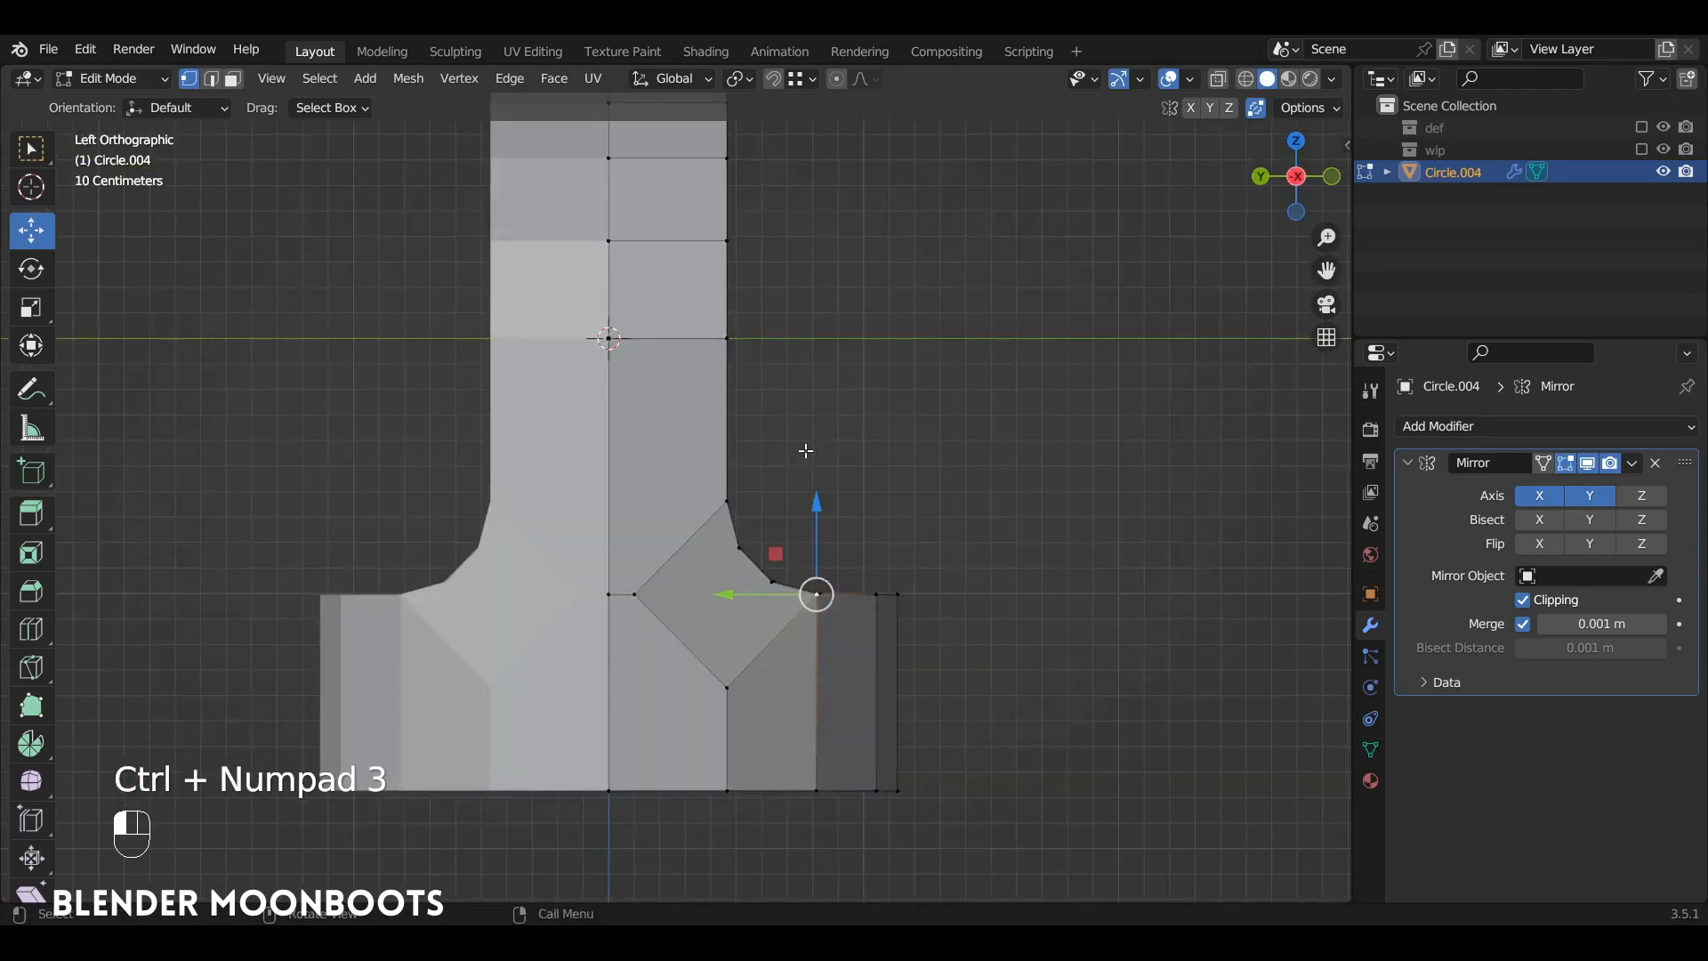
scroll(774, 431, up, 2)
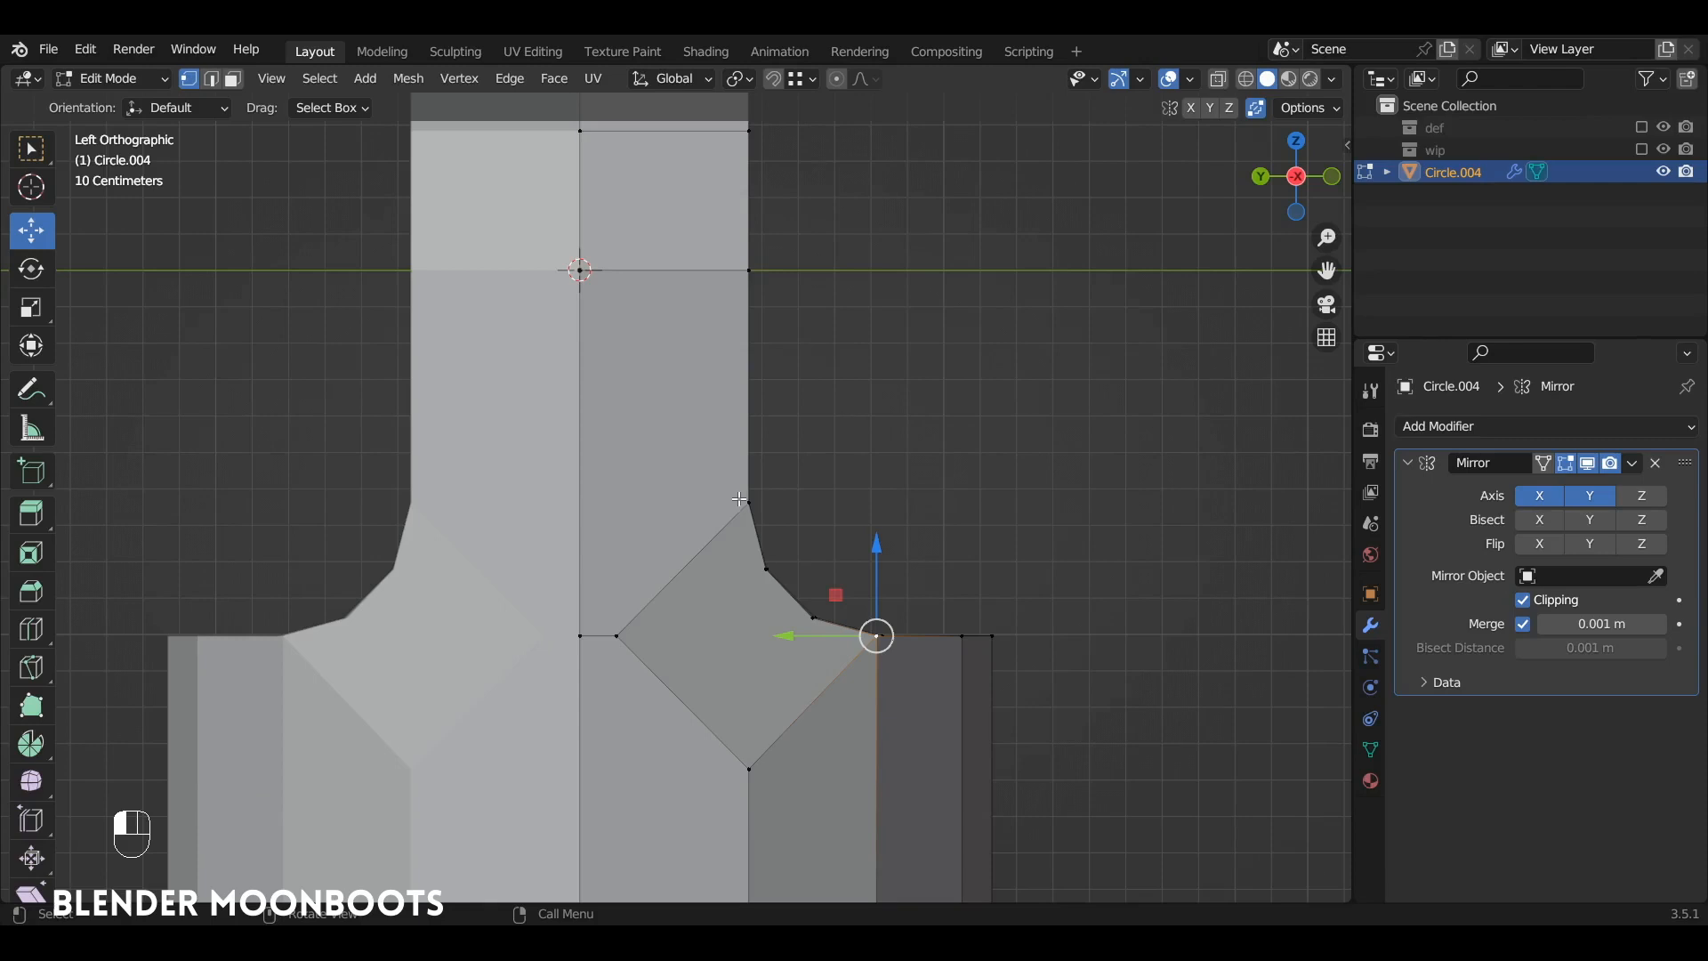
key(k)
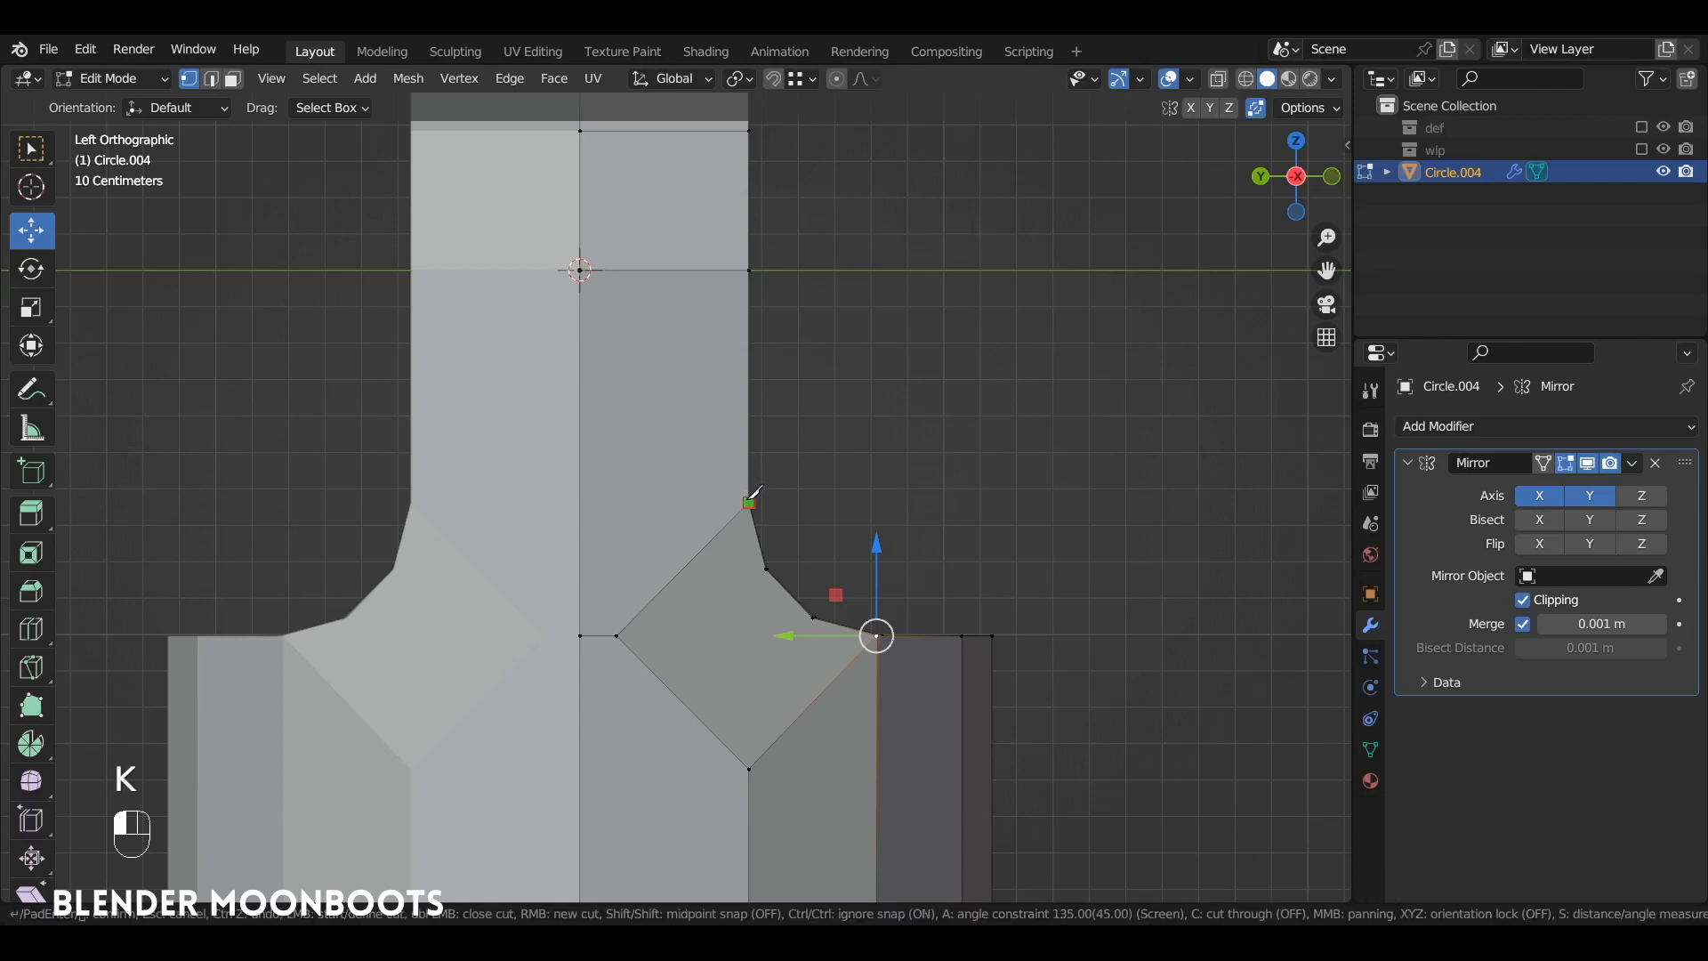
click(747, 500)
key(Return)
Connect the bevel's two middle corner vertices to the base's lower rim, one to the centre-line vertex and one to its neighbour
alt+drag(787, 511, 742, 474)
alt+drag(743, 474, 756, 479)
click(774, 499)
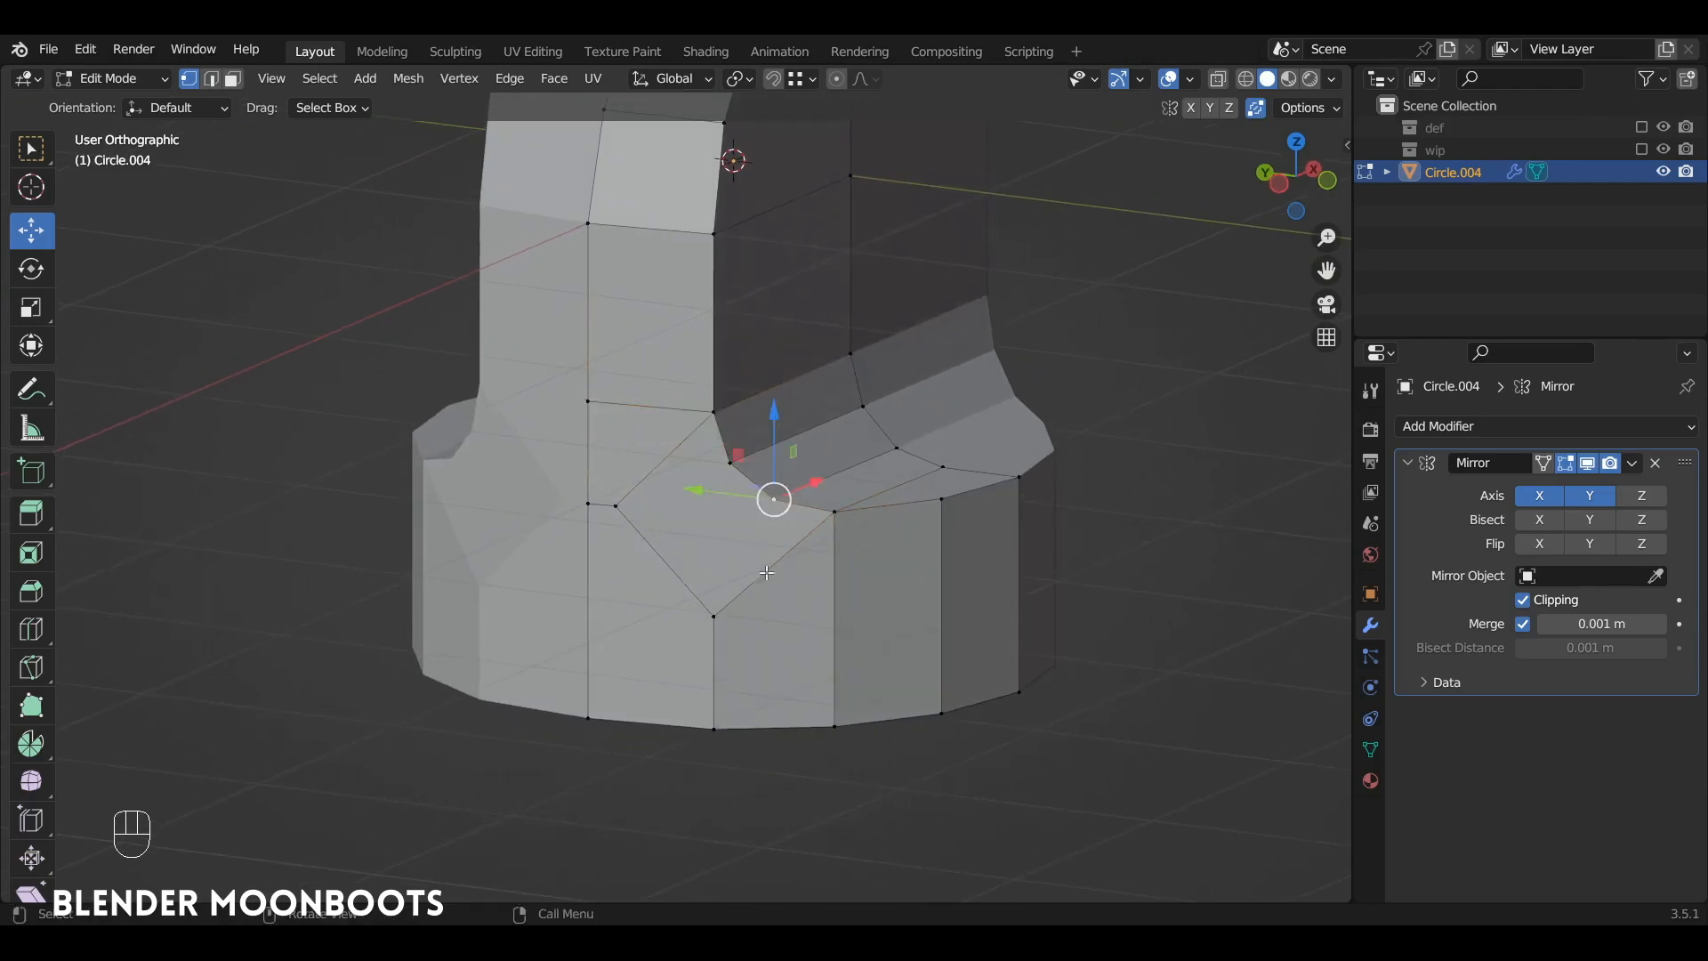
shift+click(714, 727)
key(j)
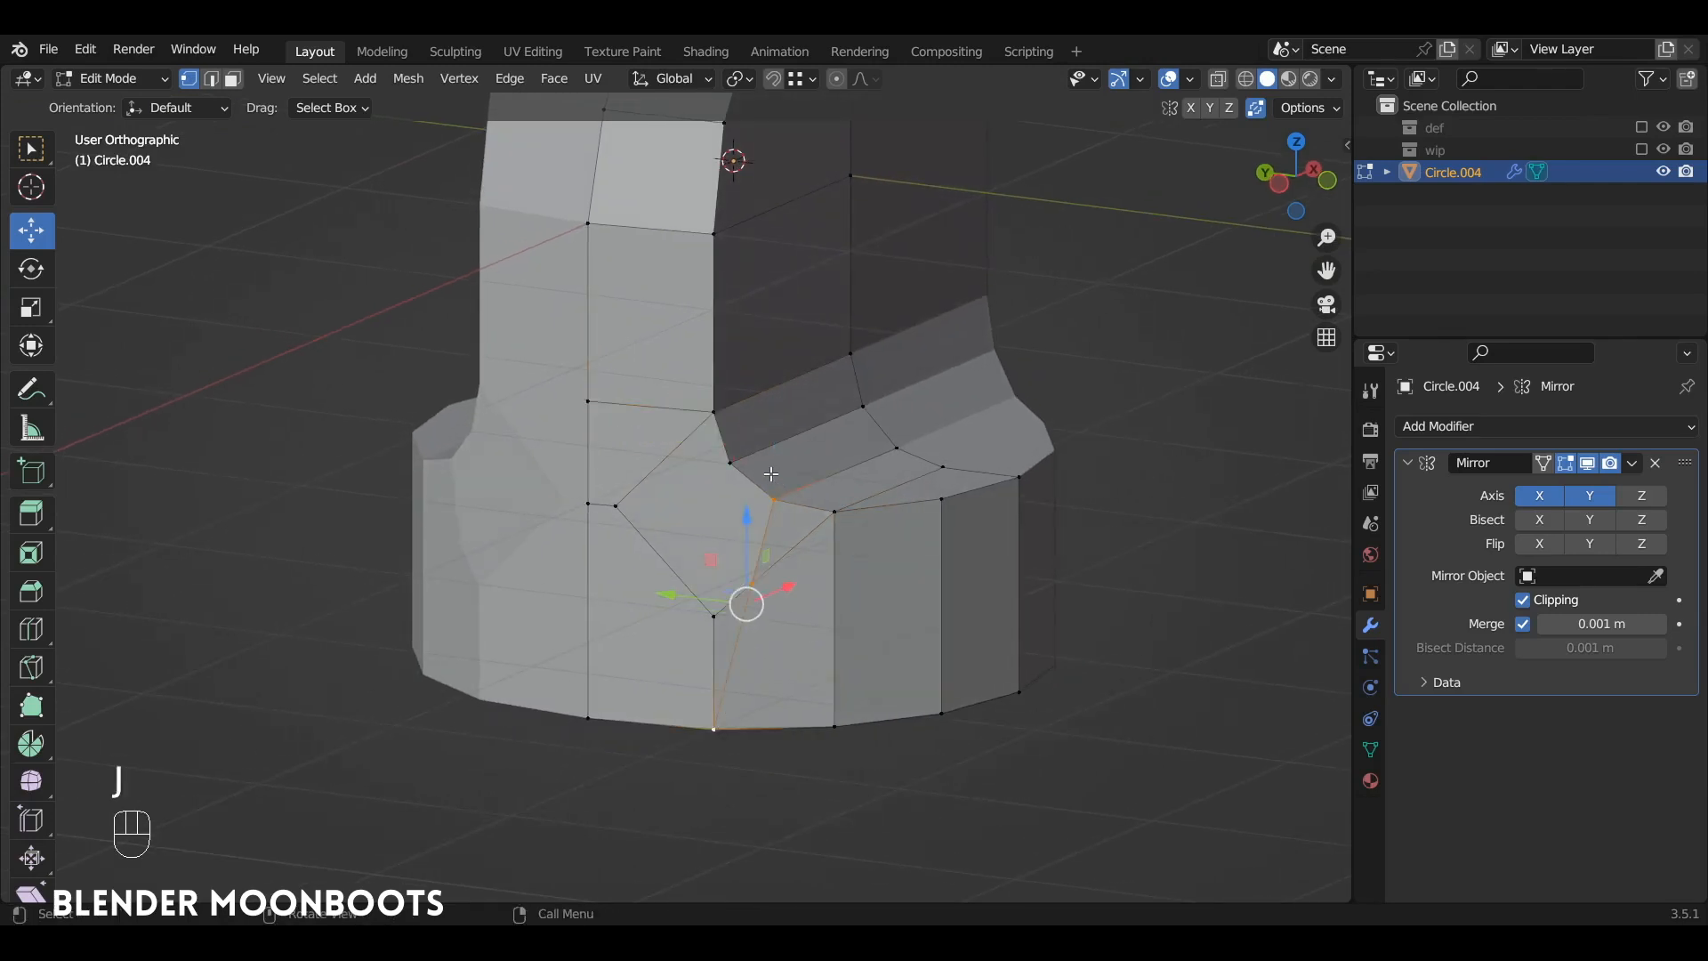
click(729, 462)
shift+click(588, 715)
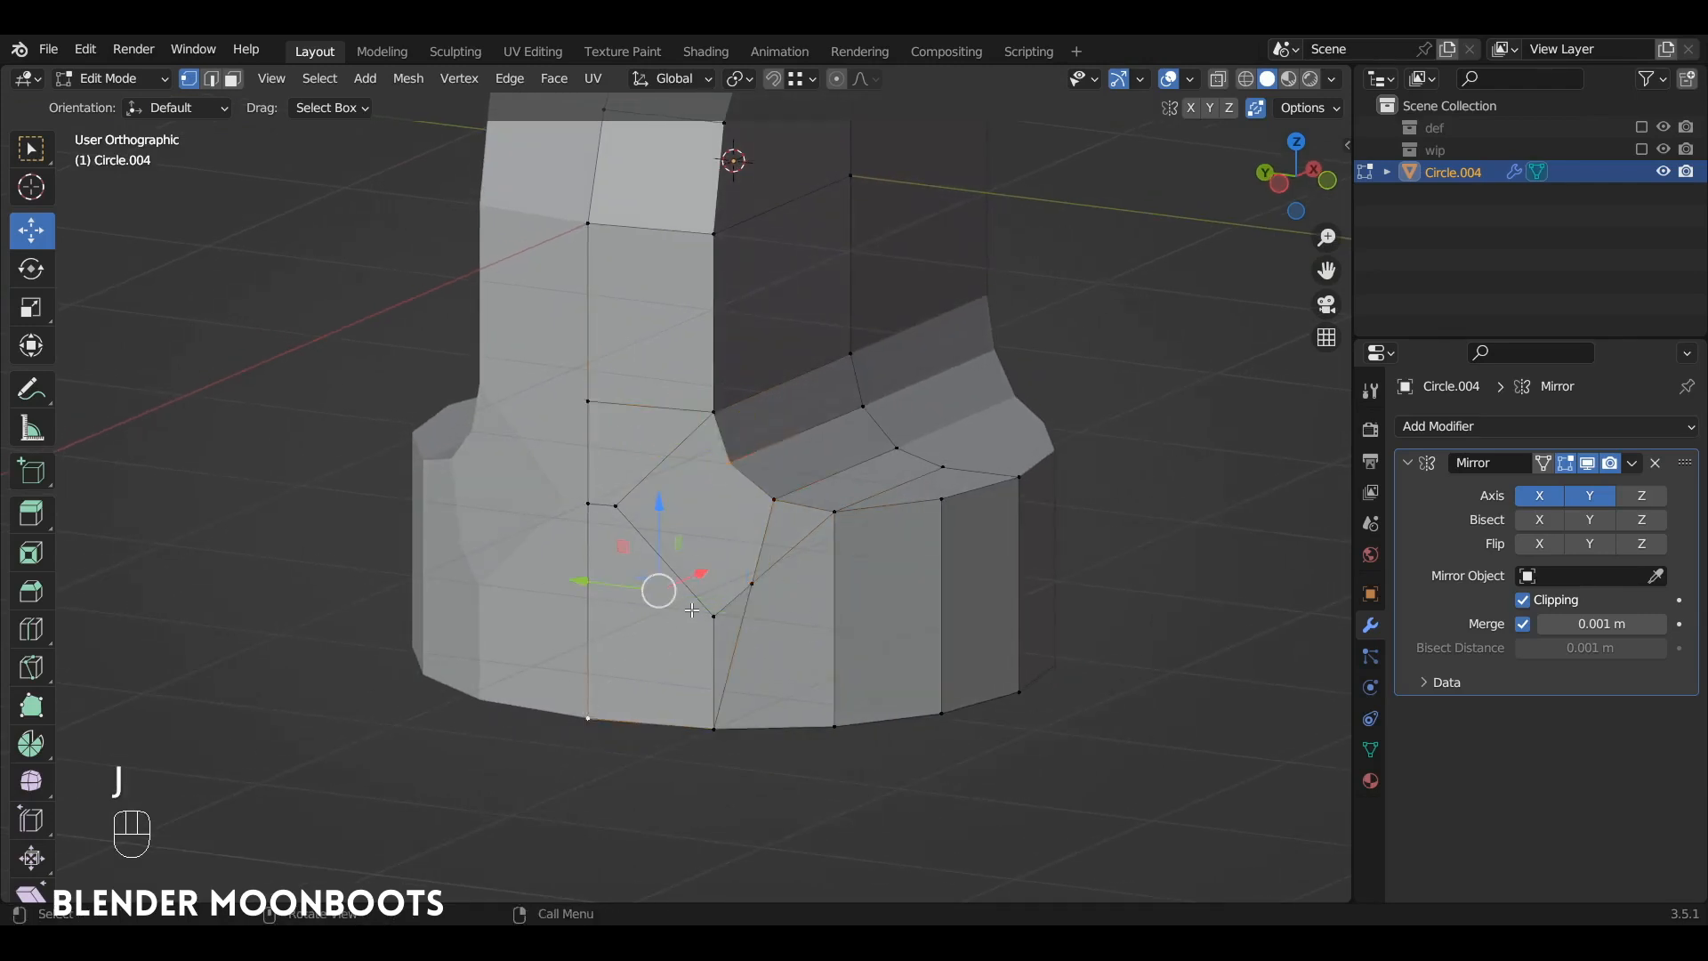
key(j)
Dissolve the old diagonal bevel edges, the short centre-line edge and the leftover vertical edge on the base's side
key(2)
click(670, 458)
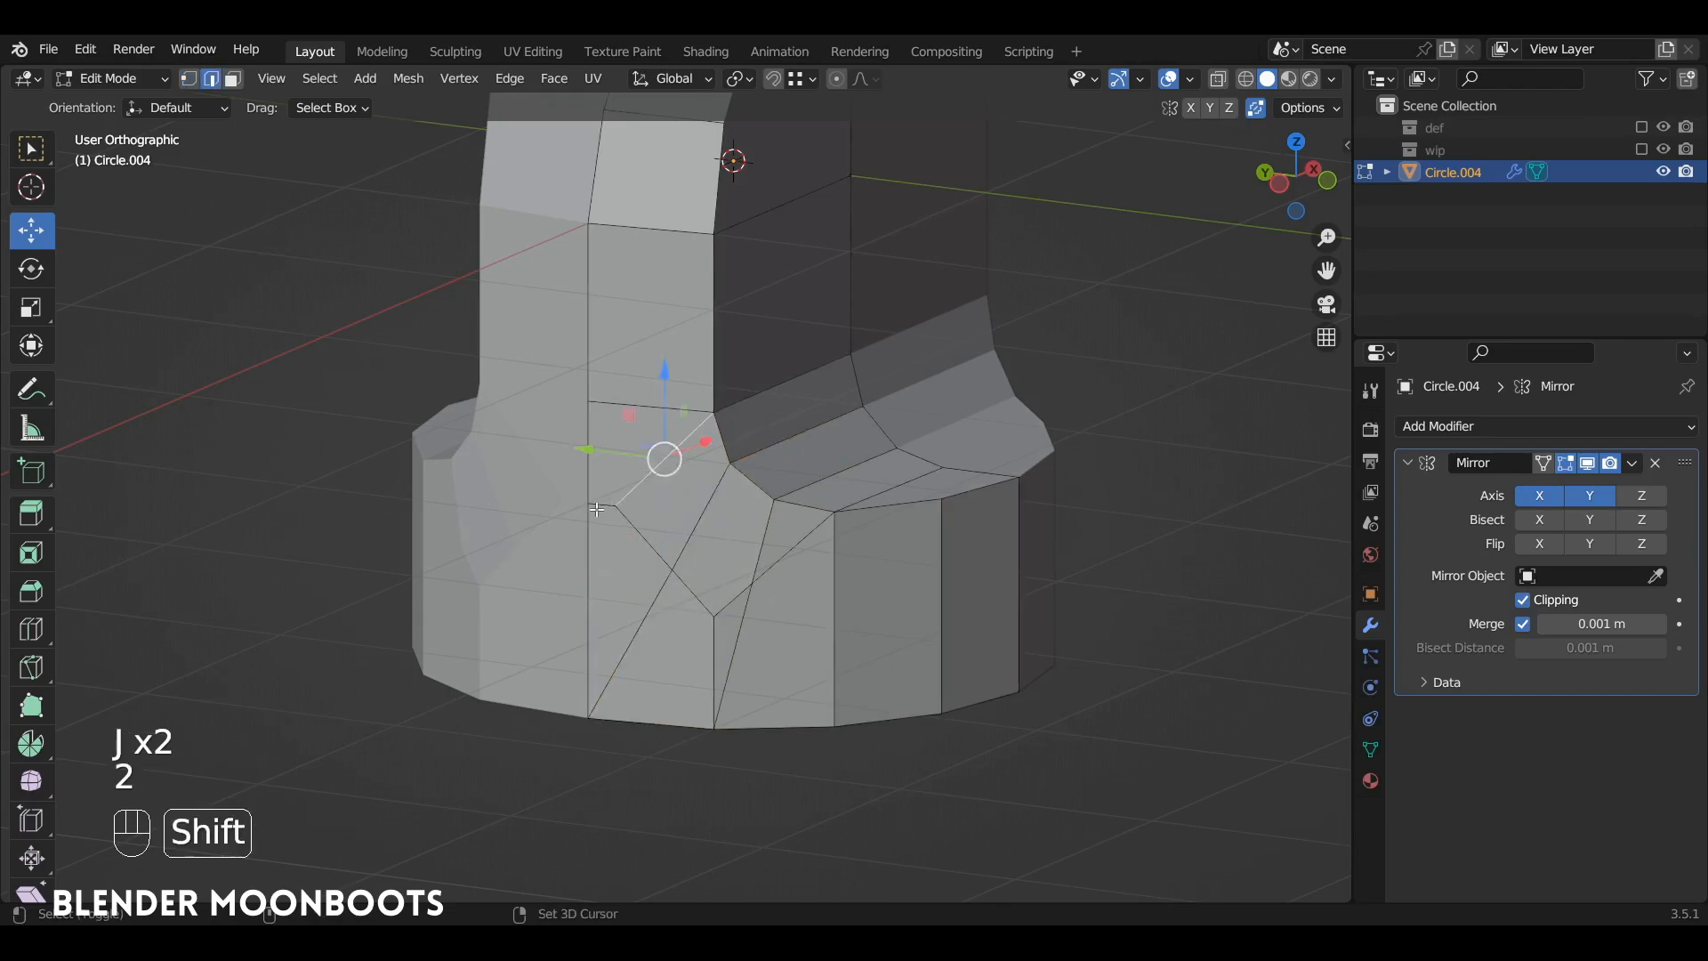
shift+click(603, 507)
shift+click(644, 539)
shift+click(691, 596)
shift+click(730, 597)
shift+click(716, 646)
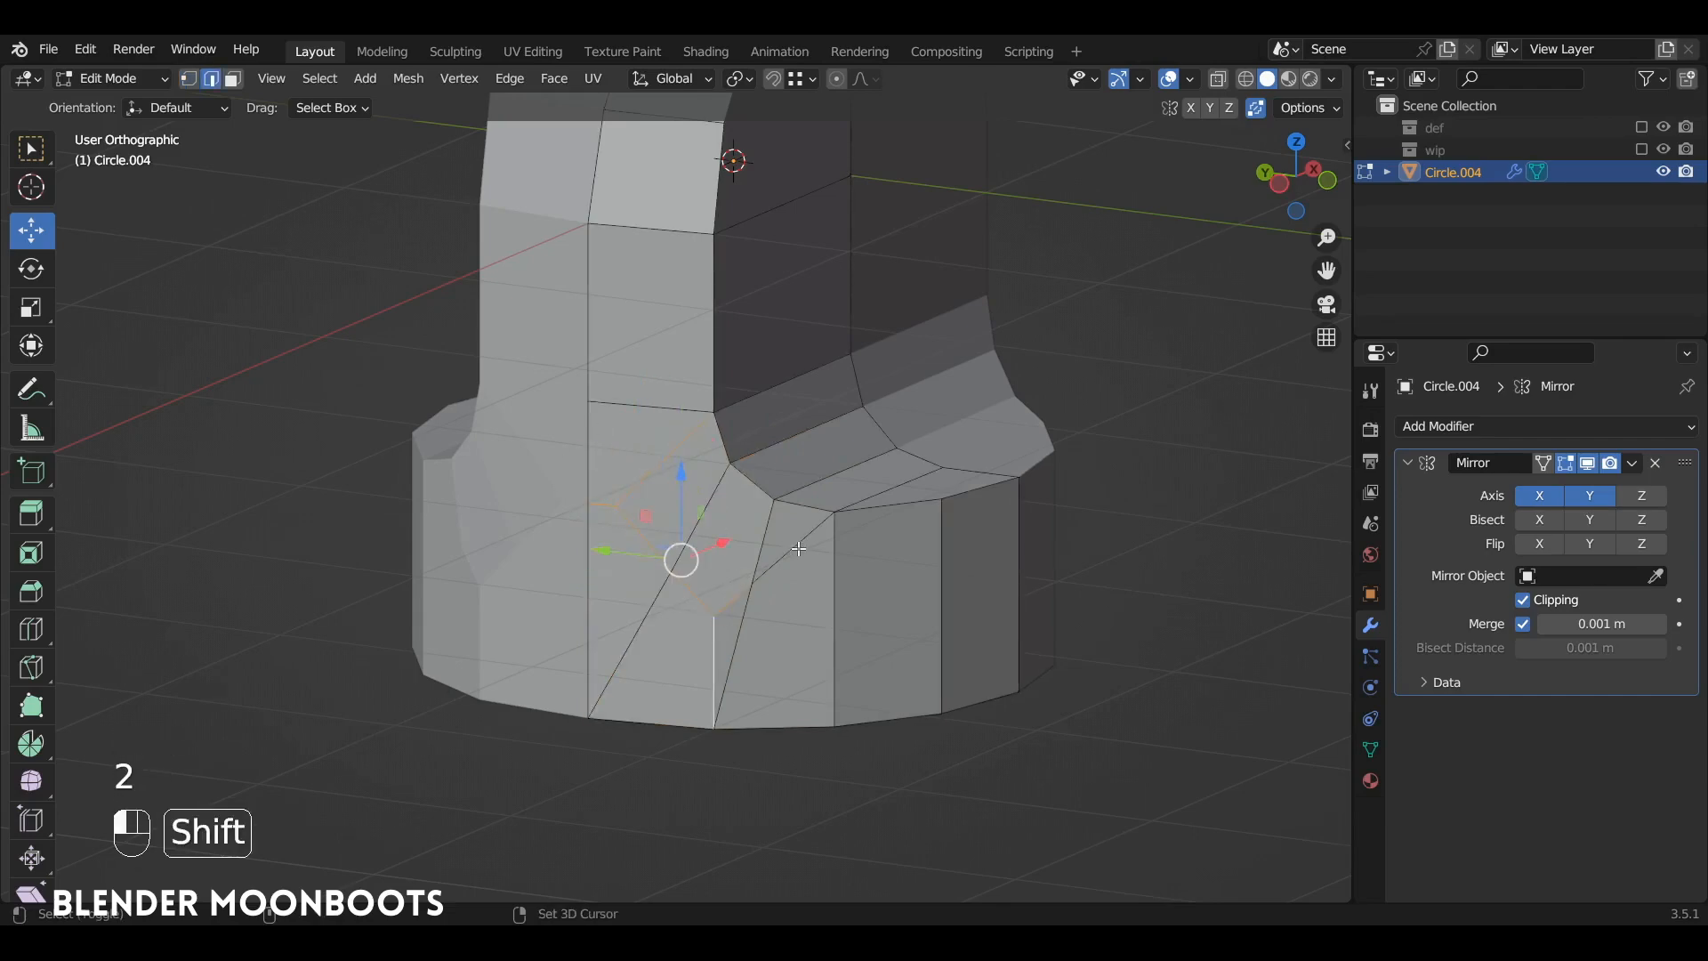
shift+click(792, 550)
key(ctrl+x)
Select the two faces on the underside of the base and move them about 0.55 m up along Z
alt+drag(894, 499, 805, 336)
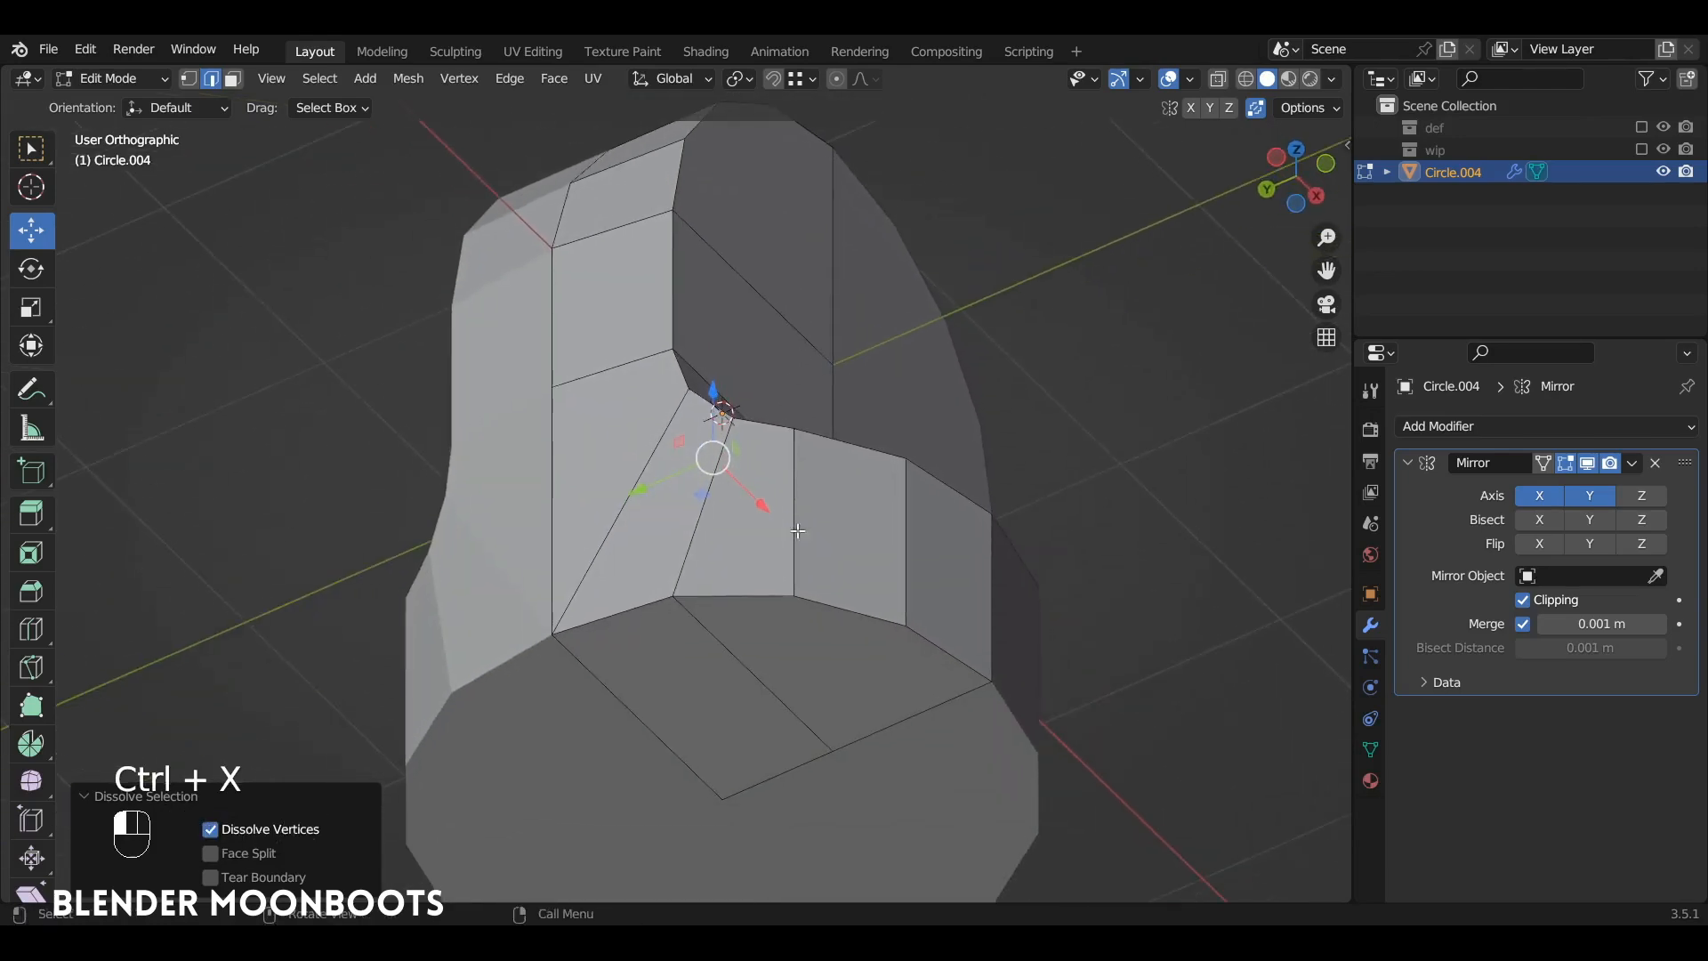
key(3)
click(801, 641)
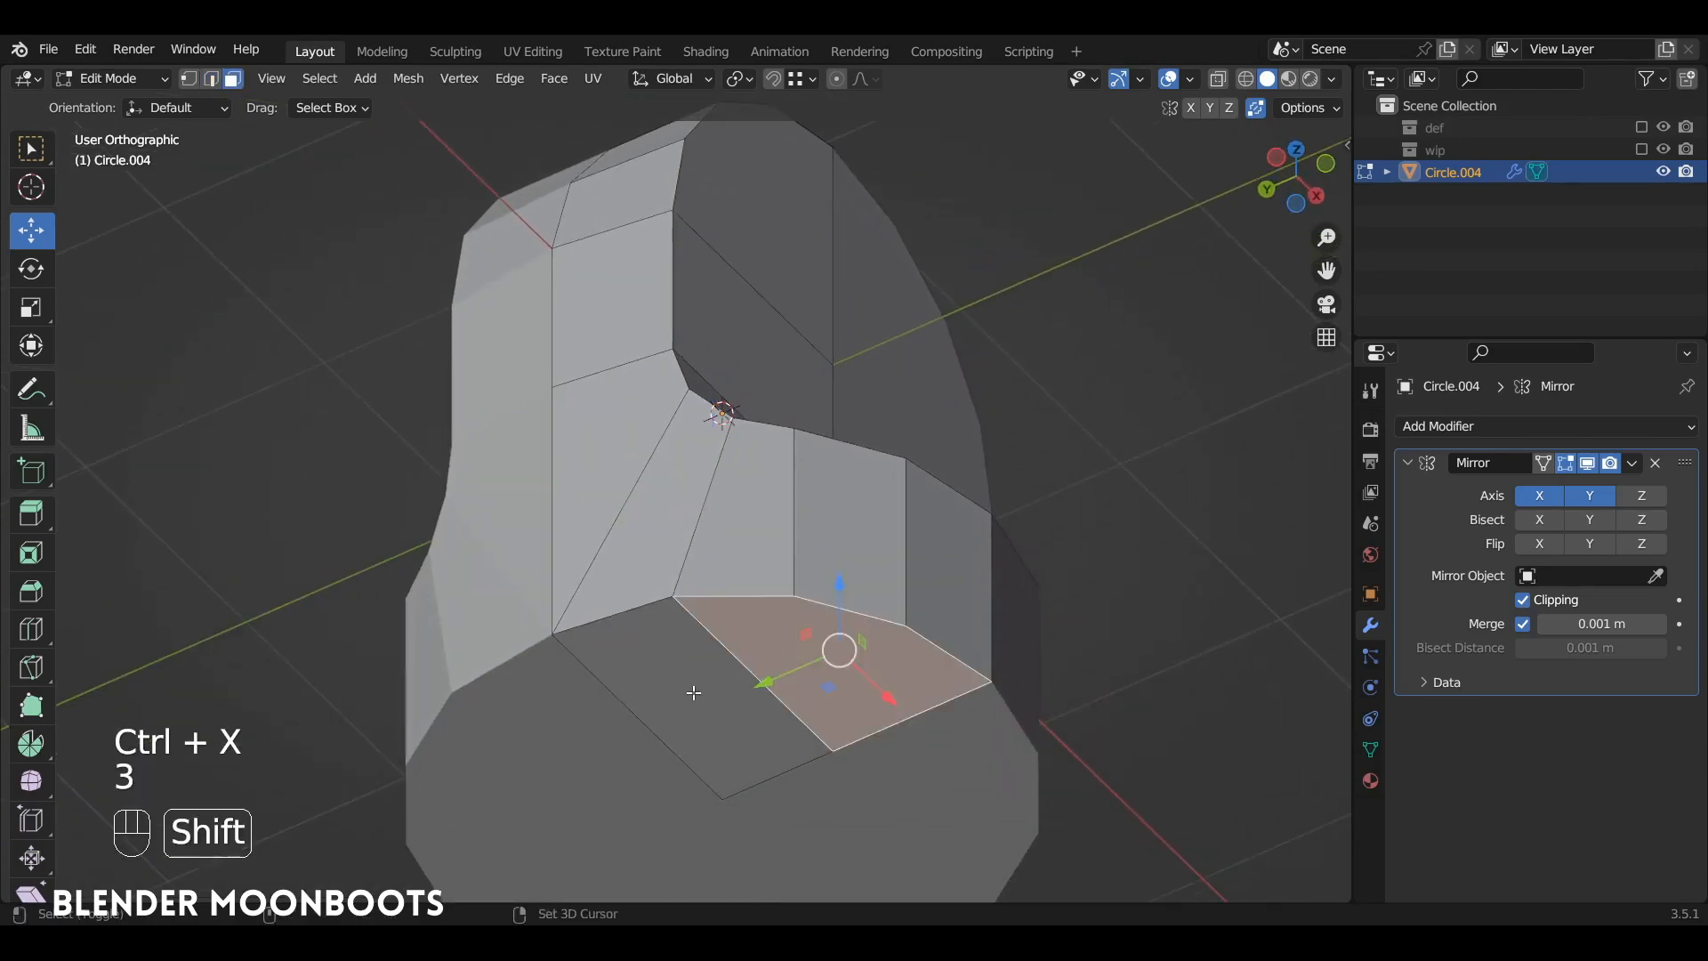
shift+click(698, 690)
mouse_move(782, 598)
mouse_down()
mouse_move(772, 465)
mouse_move(812, 606)
mouse_up()
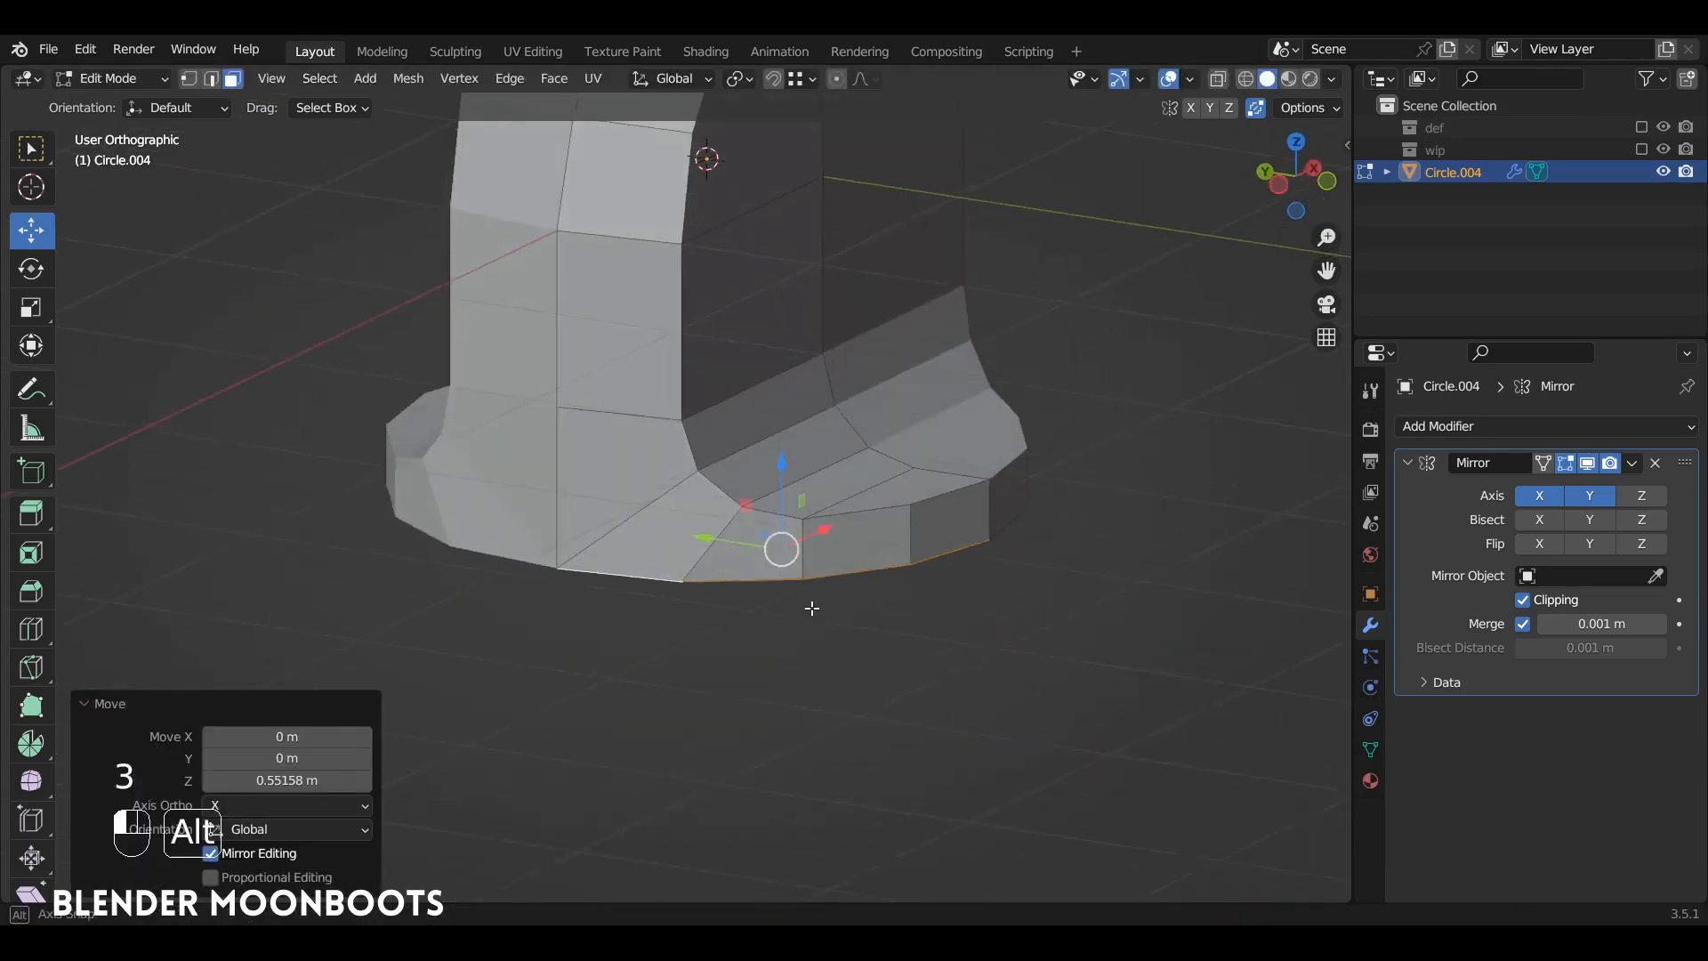
Extrude the underside faces about 0.51 m downward to restore the height of the base, and return to Object Mode
scroll(819, 488, down, 2)
key(e)
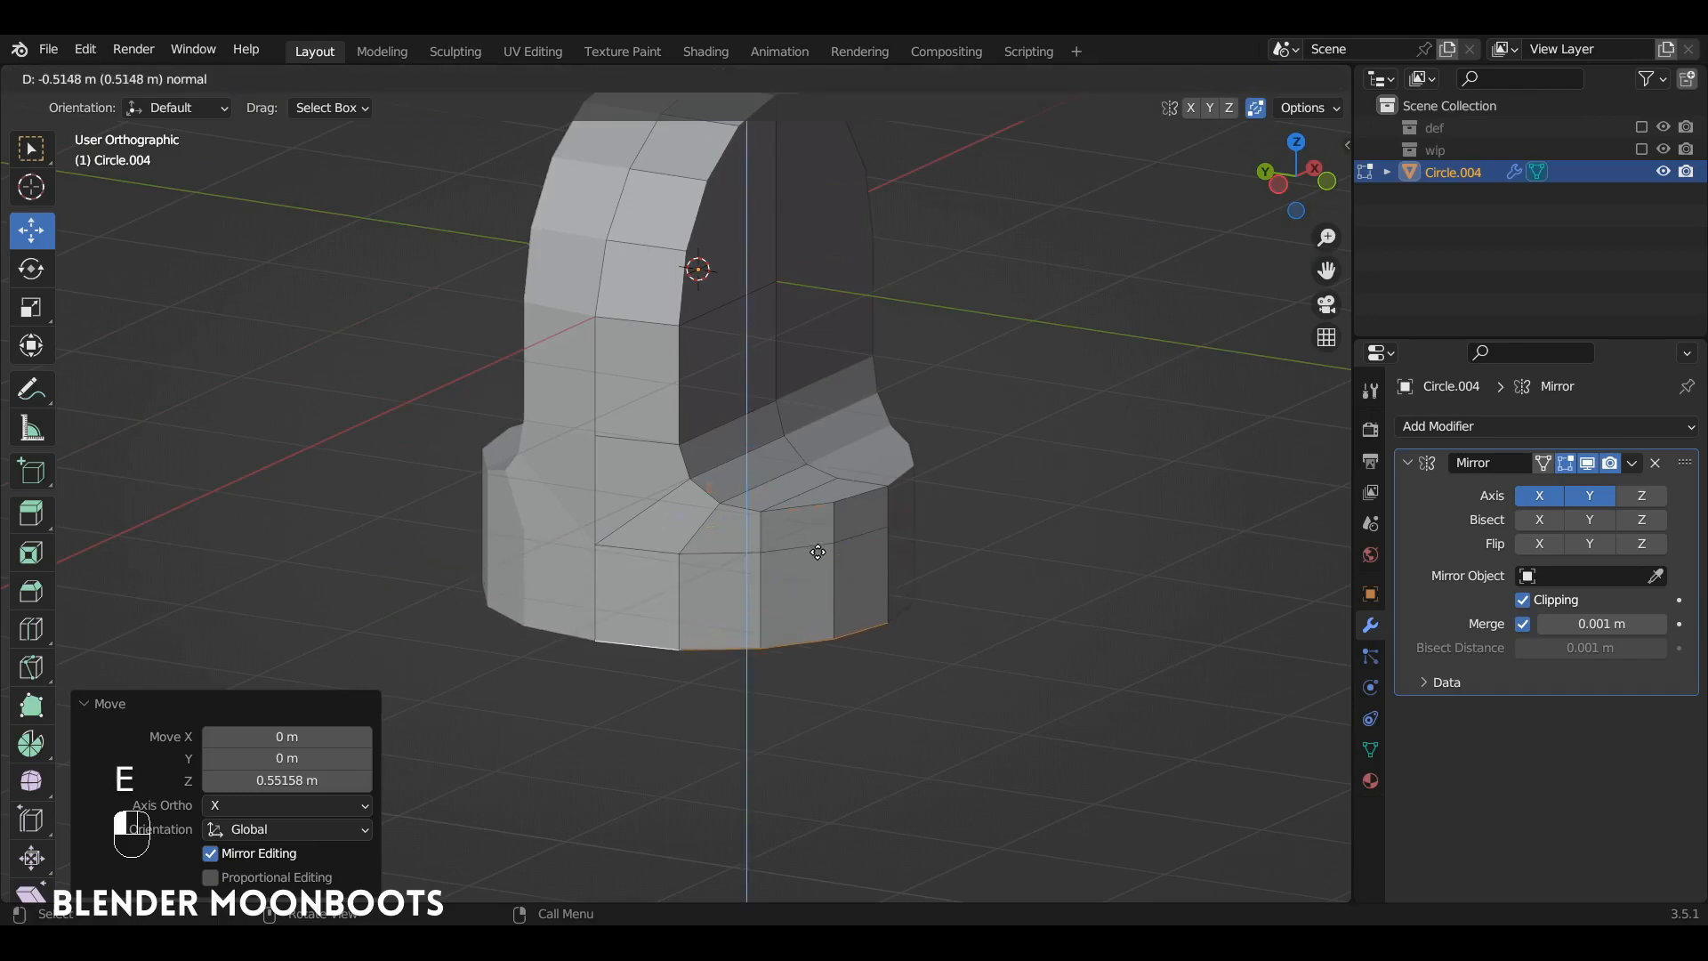
click(818, 553)
alt+drag(818, 553, 750, 544)
key(Tab)
Add a Subdivision Surface modifier to the mirrored block and shade the object smooth
alt+shift+drag(847, 426, 869, 455)
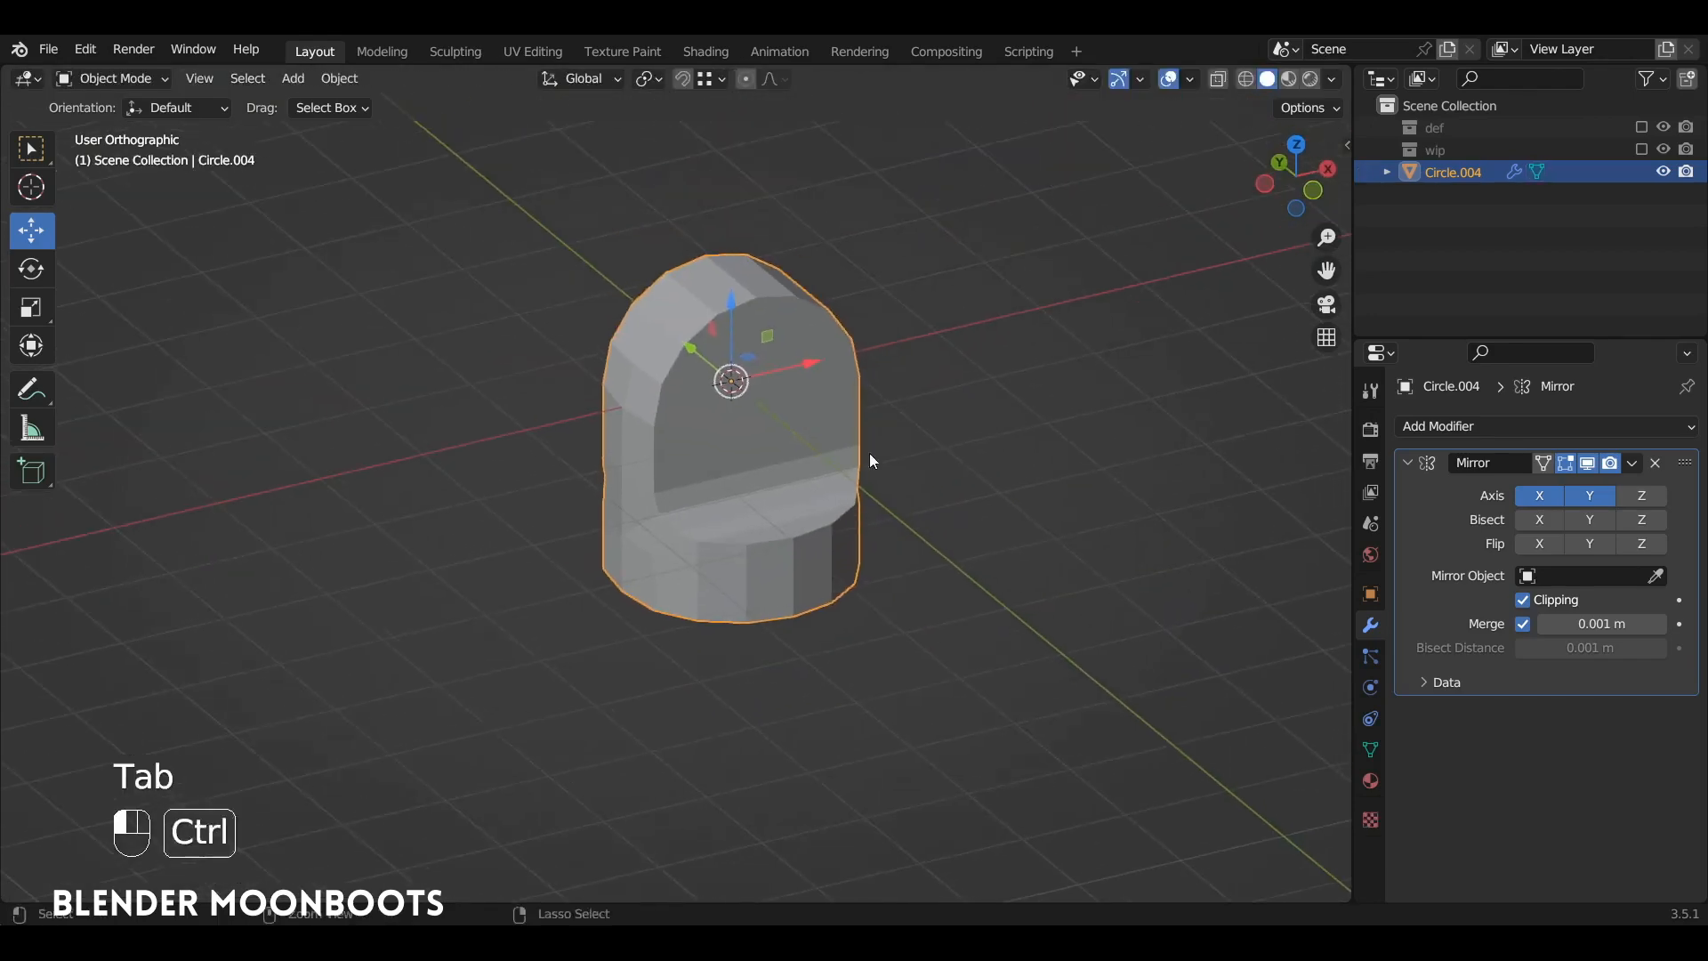
click(1465, 432)
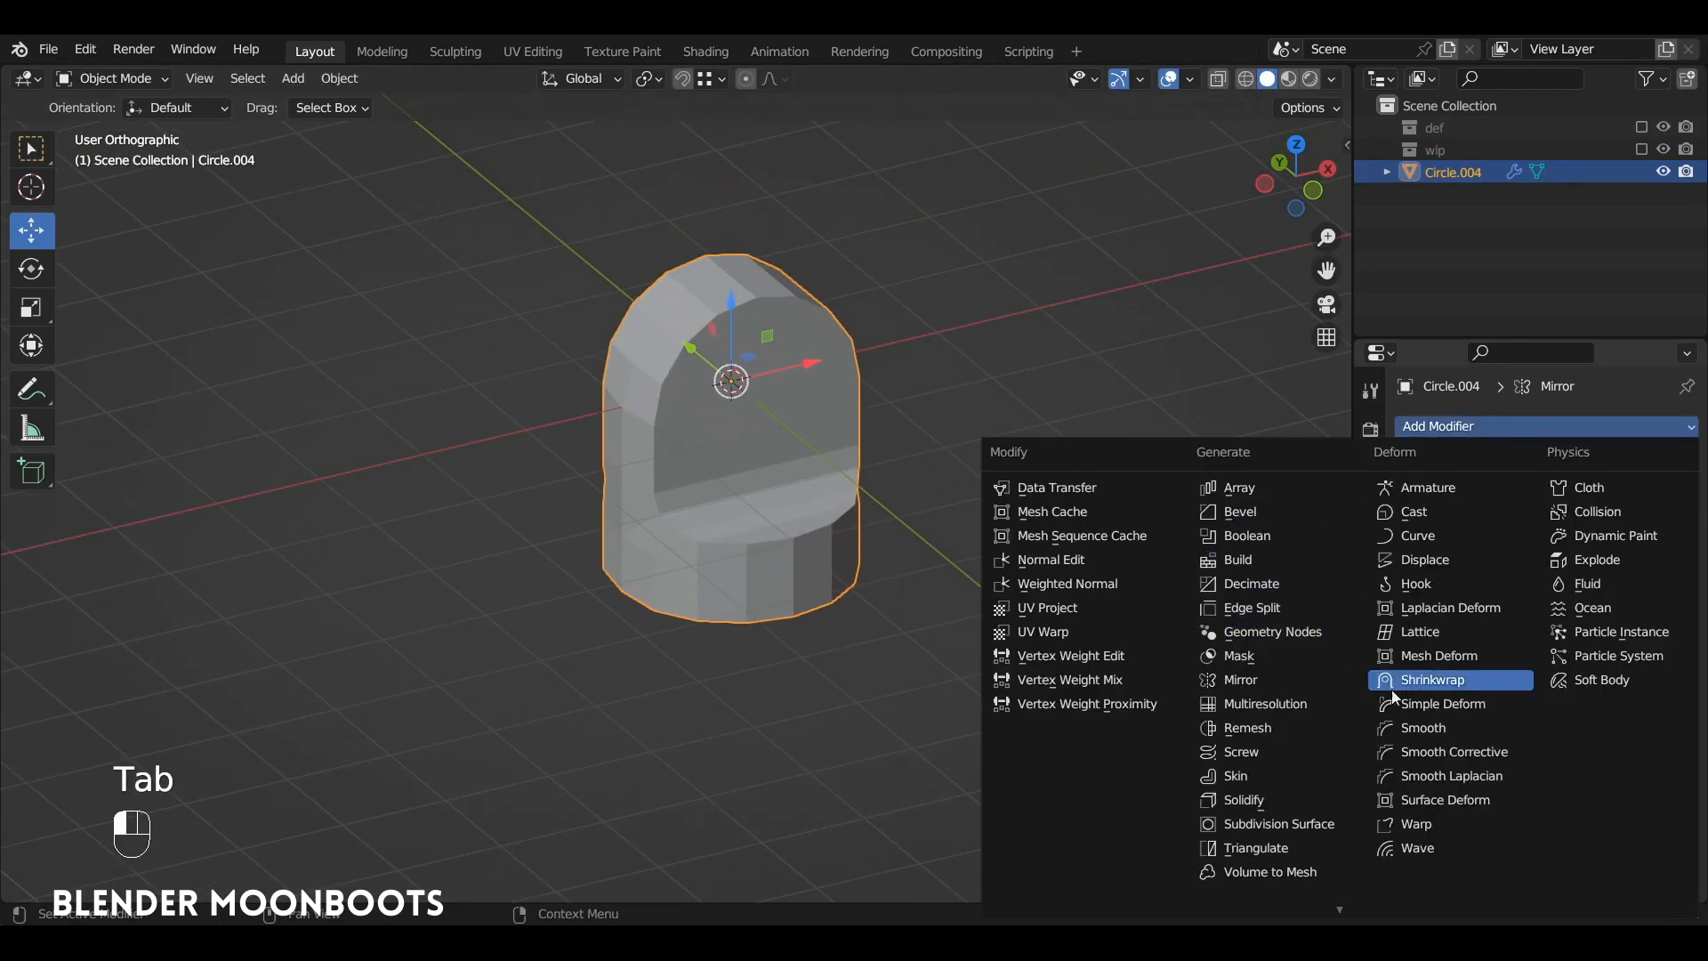
click(1309, 826)
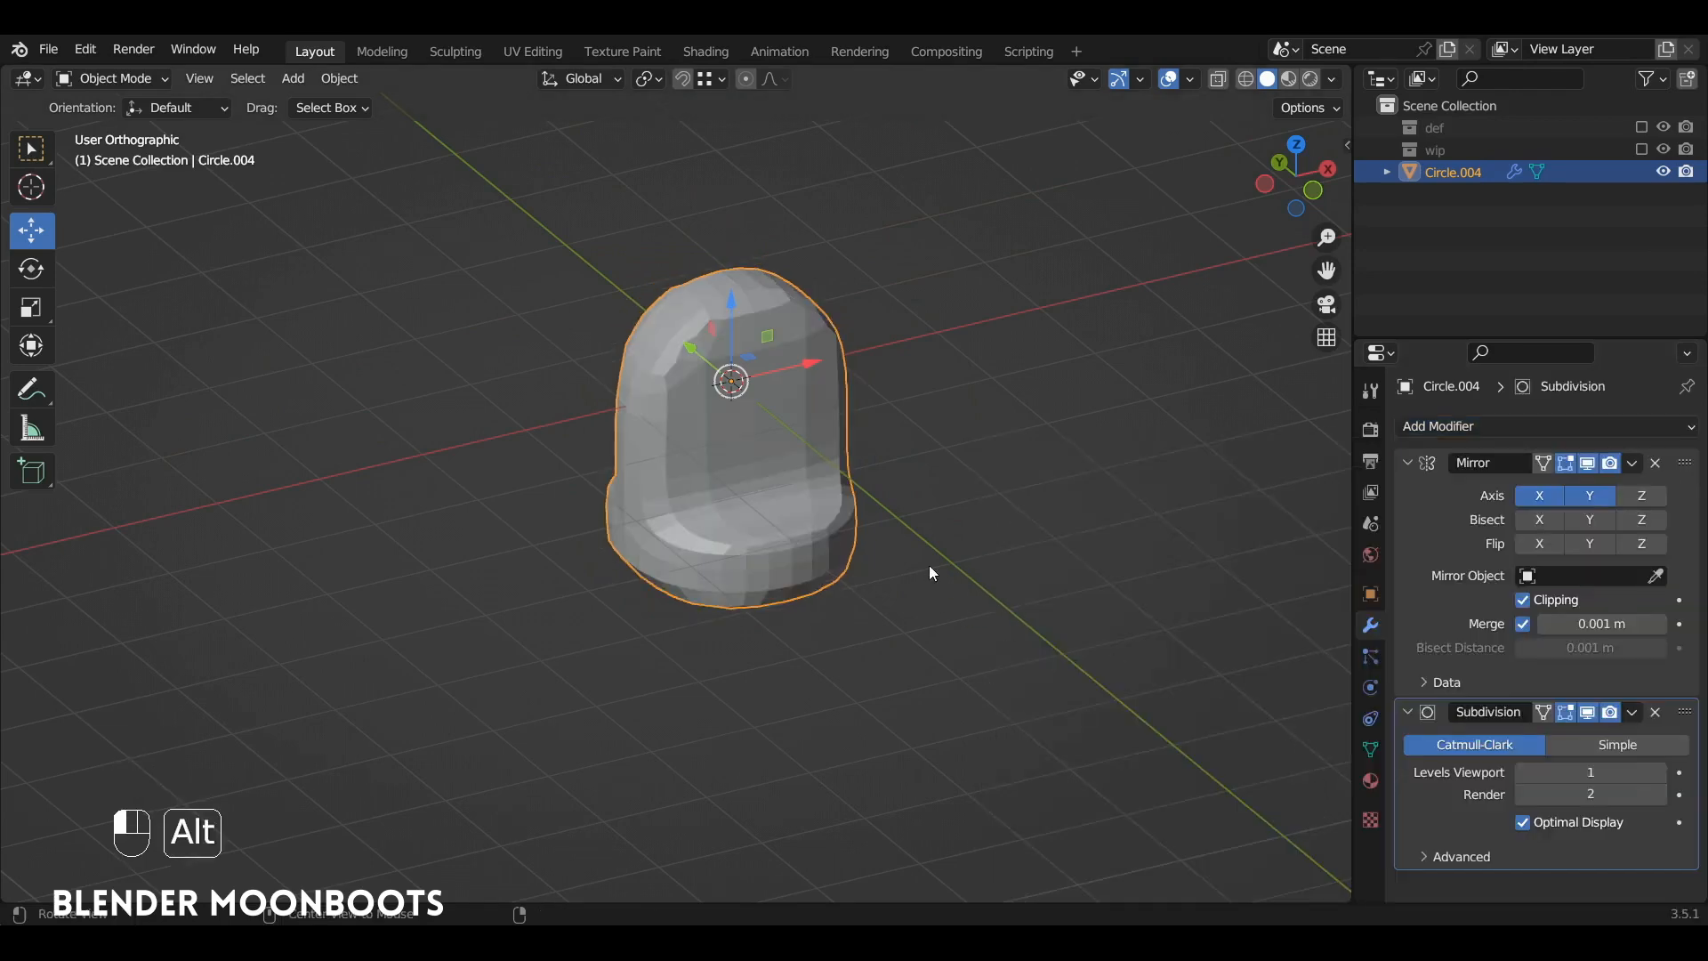
alt+drag(929, 564, 841, 467)
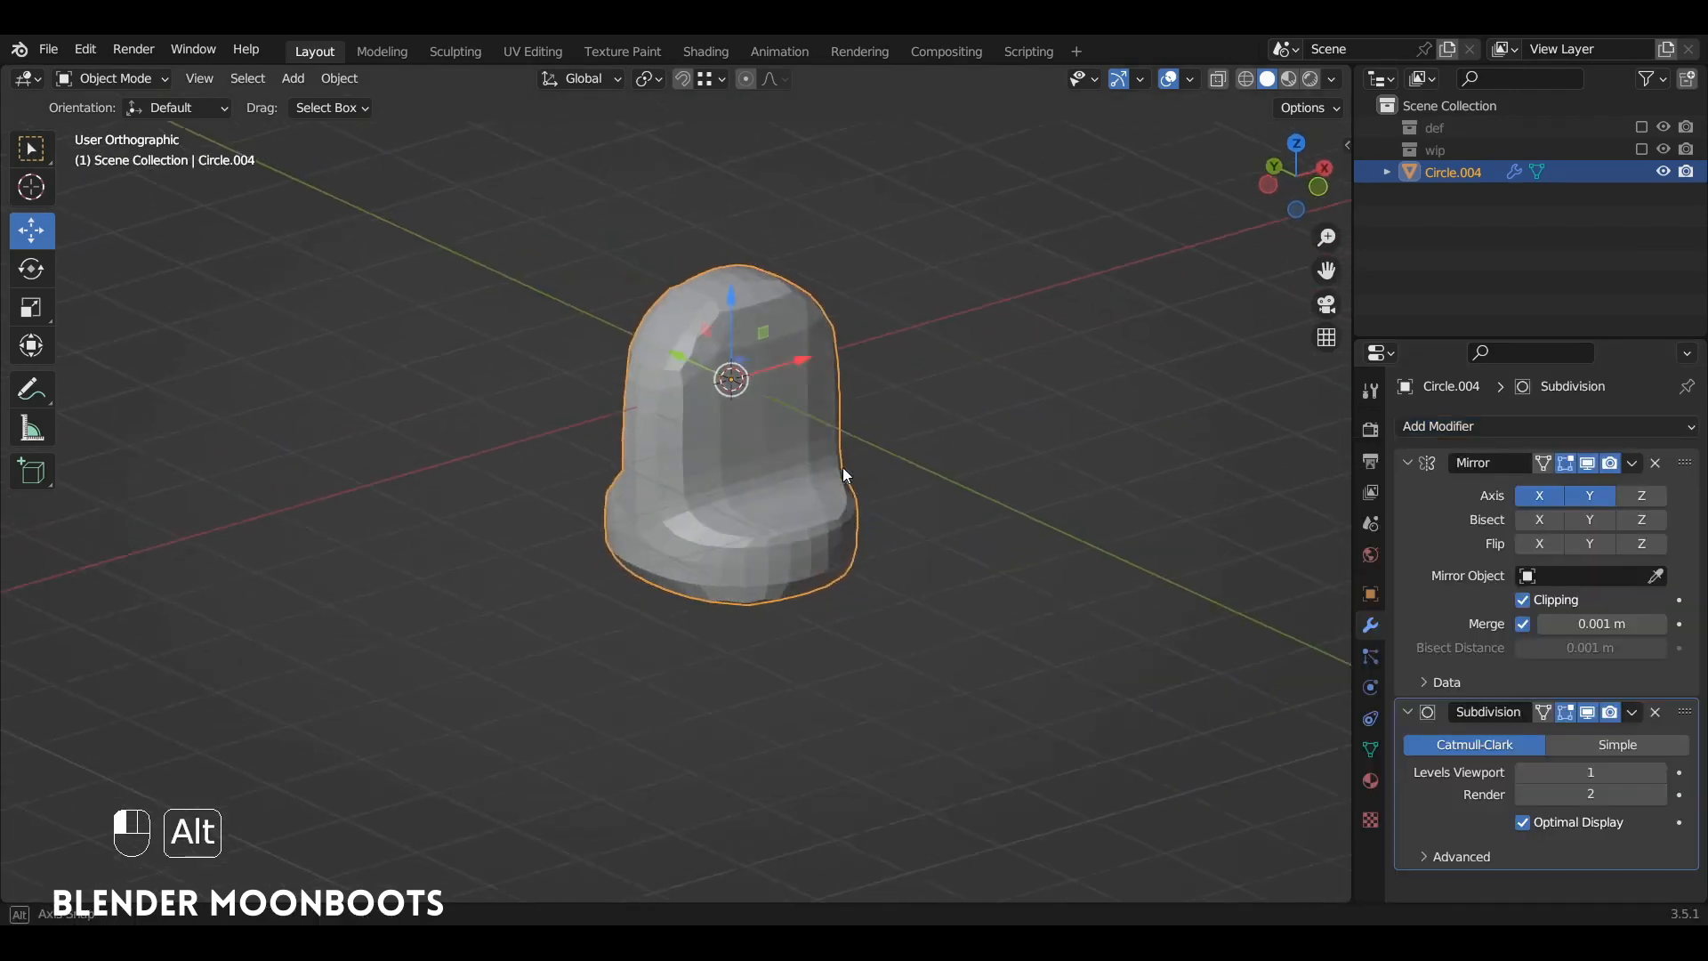
right_click(791, 402)
click(784, 403)
alt+drag(803, 409, 861, 490)
scroll(861, 489, up, 2)
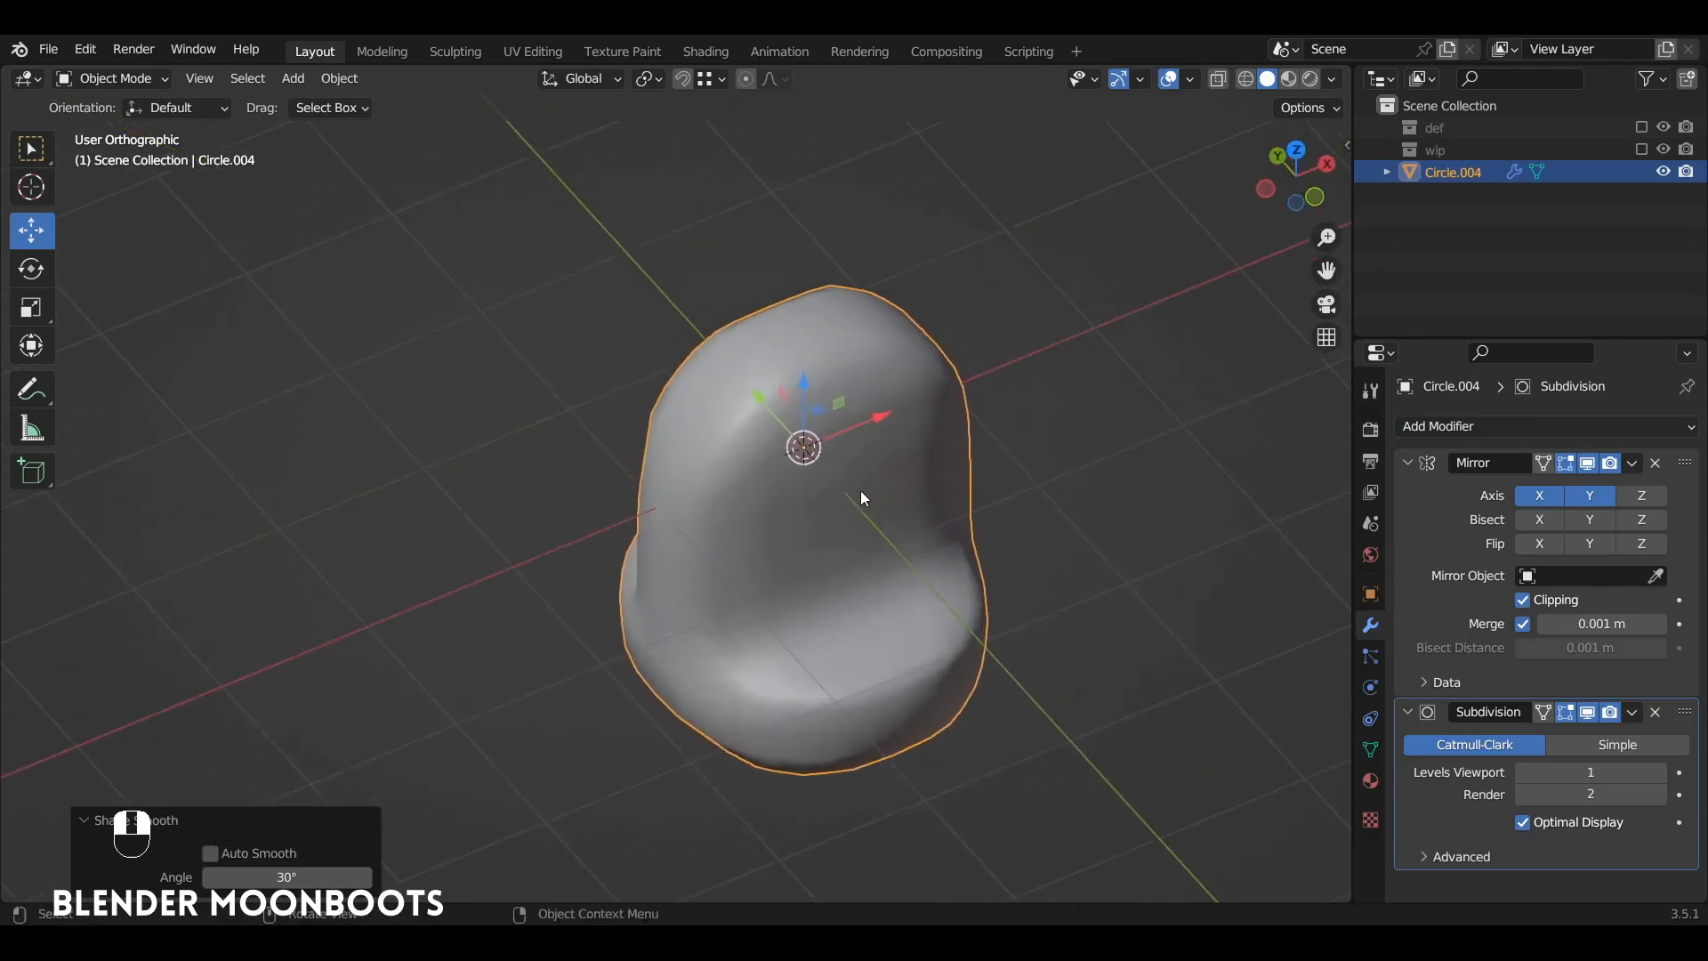
Bevel the edges outlining the arch front, transition and base ledge plus the base's lower rim, about 0.079 m wide with 3 segments
key(Tab)
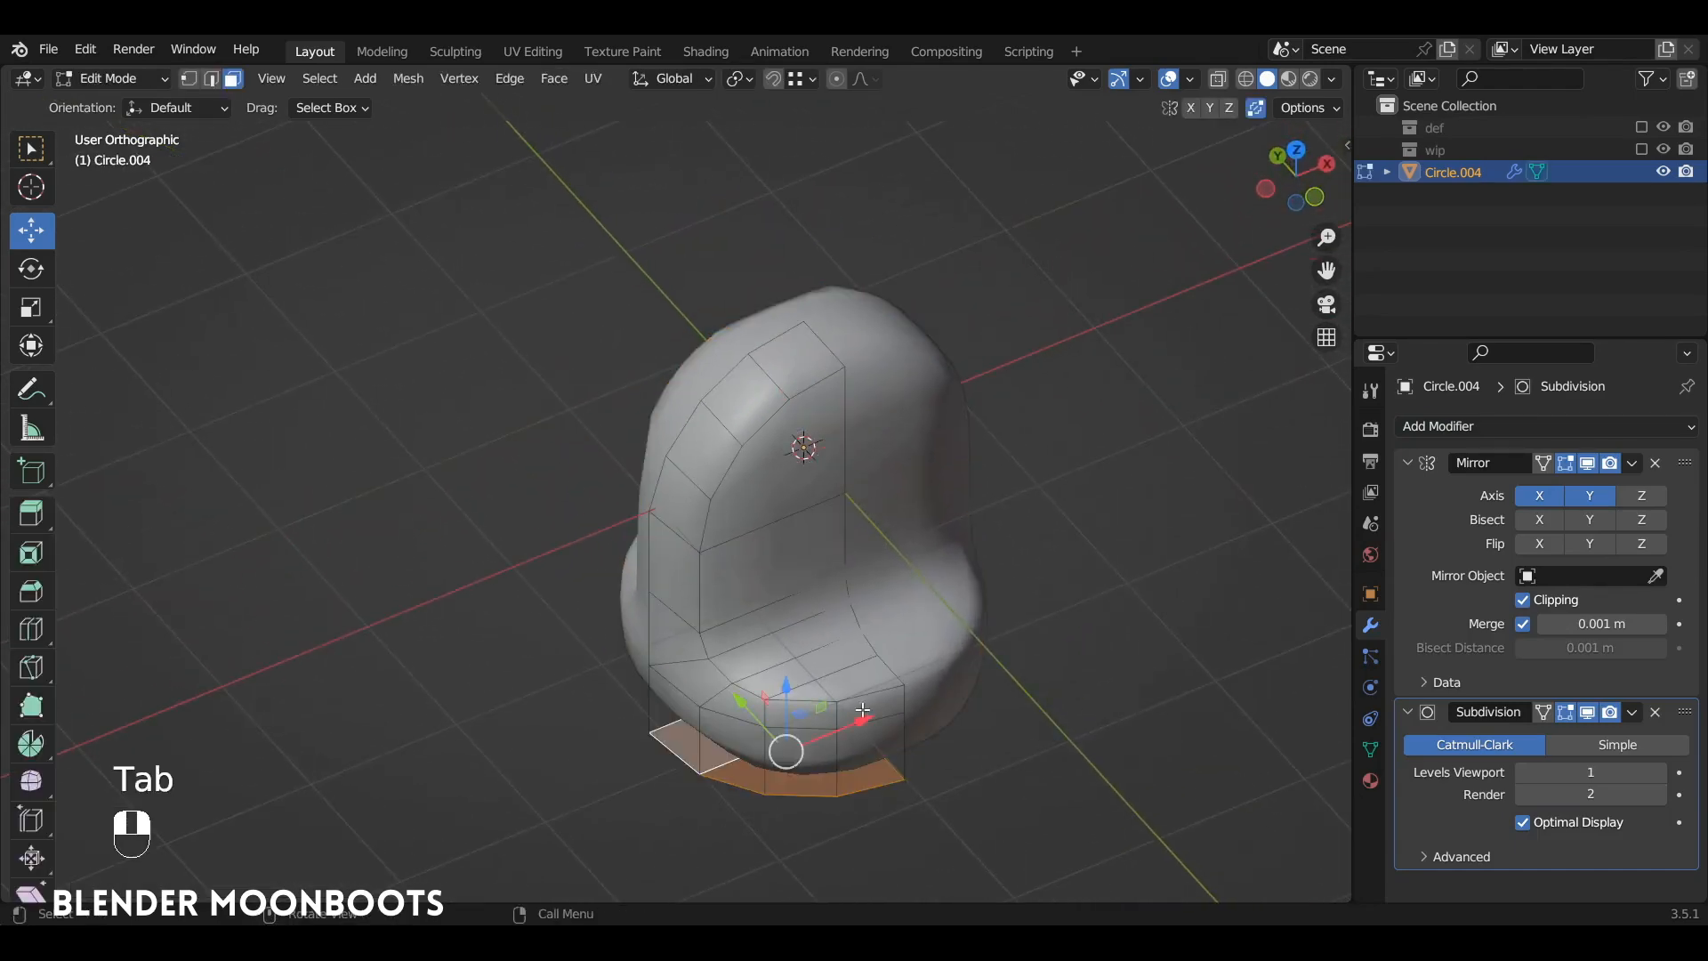
key(Tab)
key(Tab)
key(2)
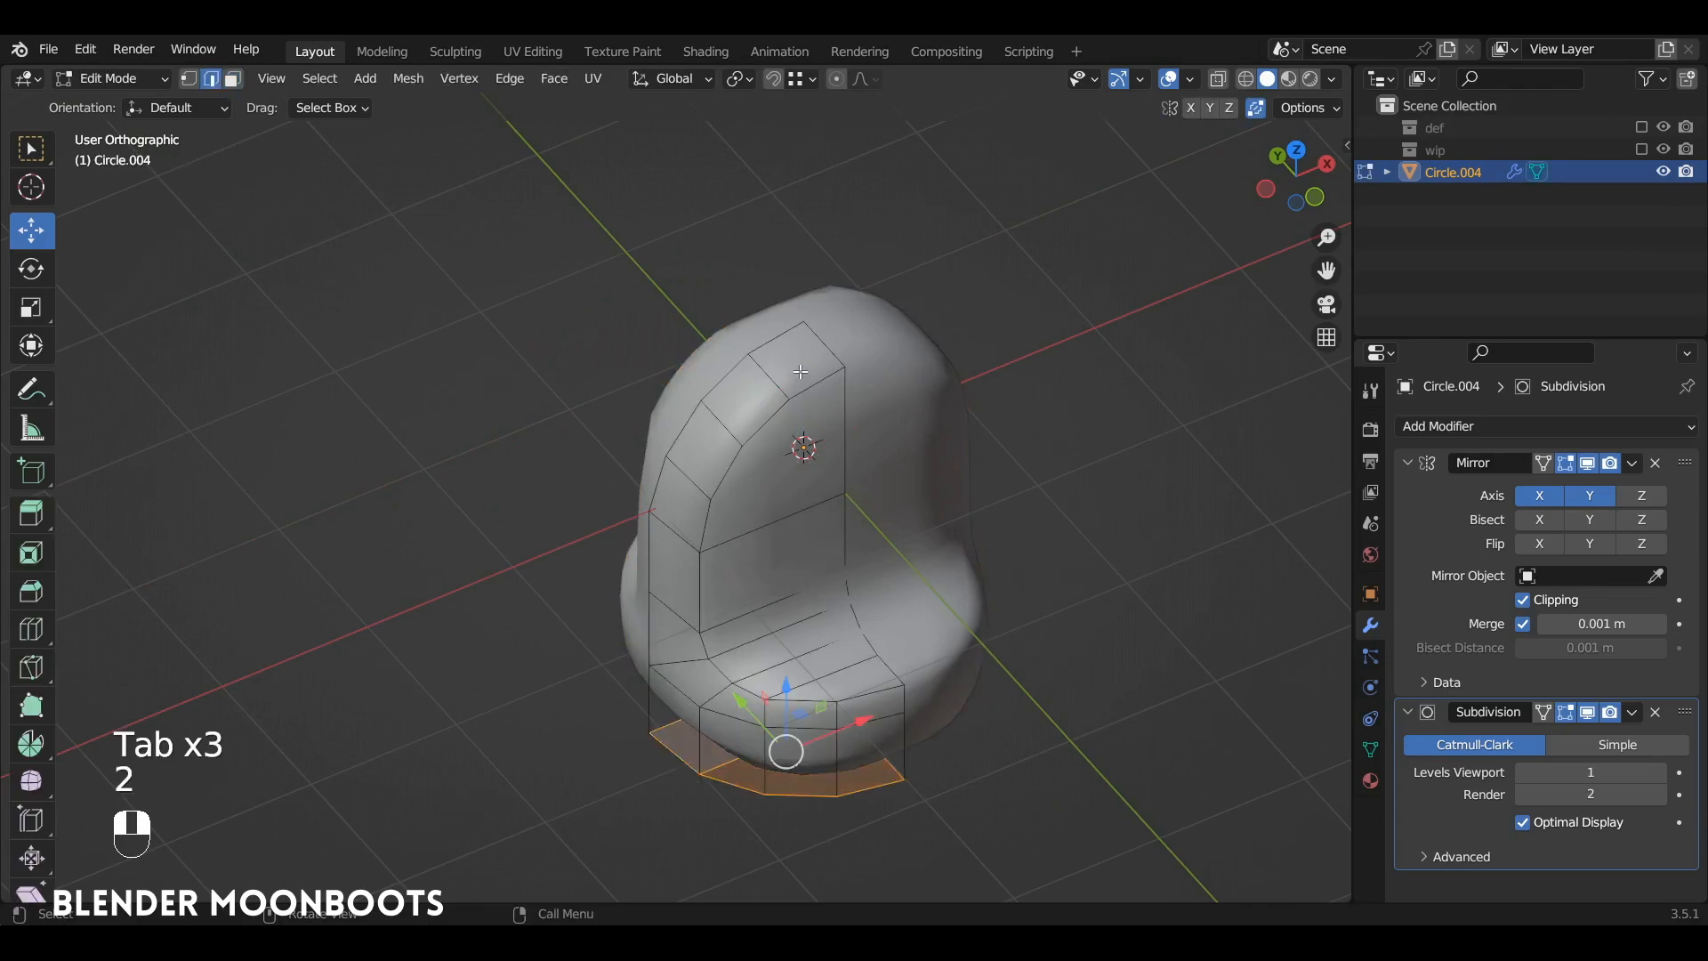
click(803, 390)
shift+click(725, 472)
shift+click(708, 520)
shift+click(705, 603)
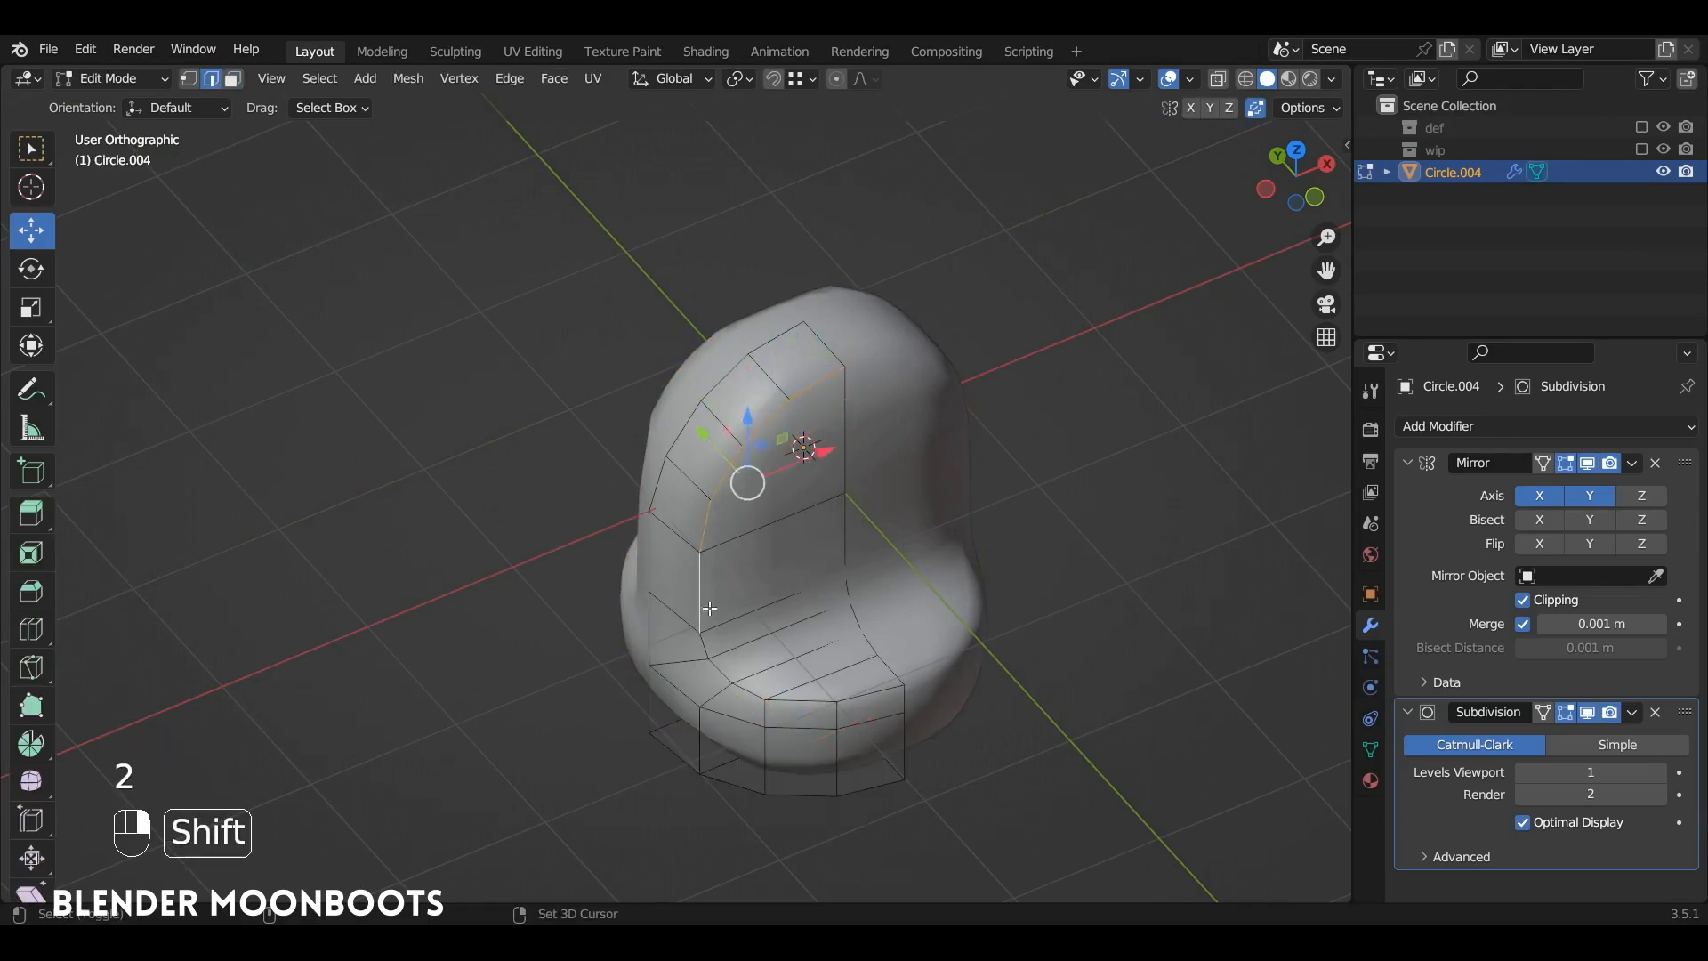
shift+click(709, 648)
shift+click(724, 674)
shift+click(753, 695)
shift+click(798, 699)
shift+click(869, 694)
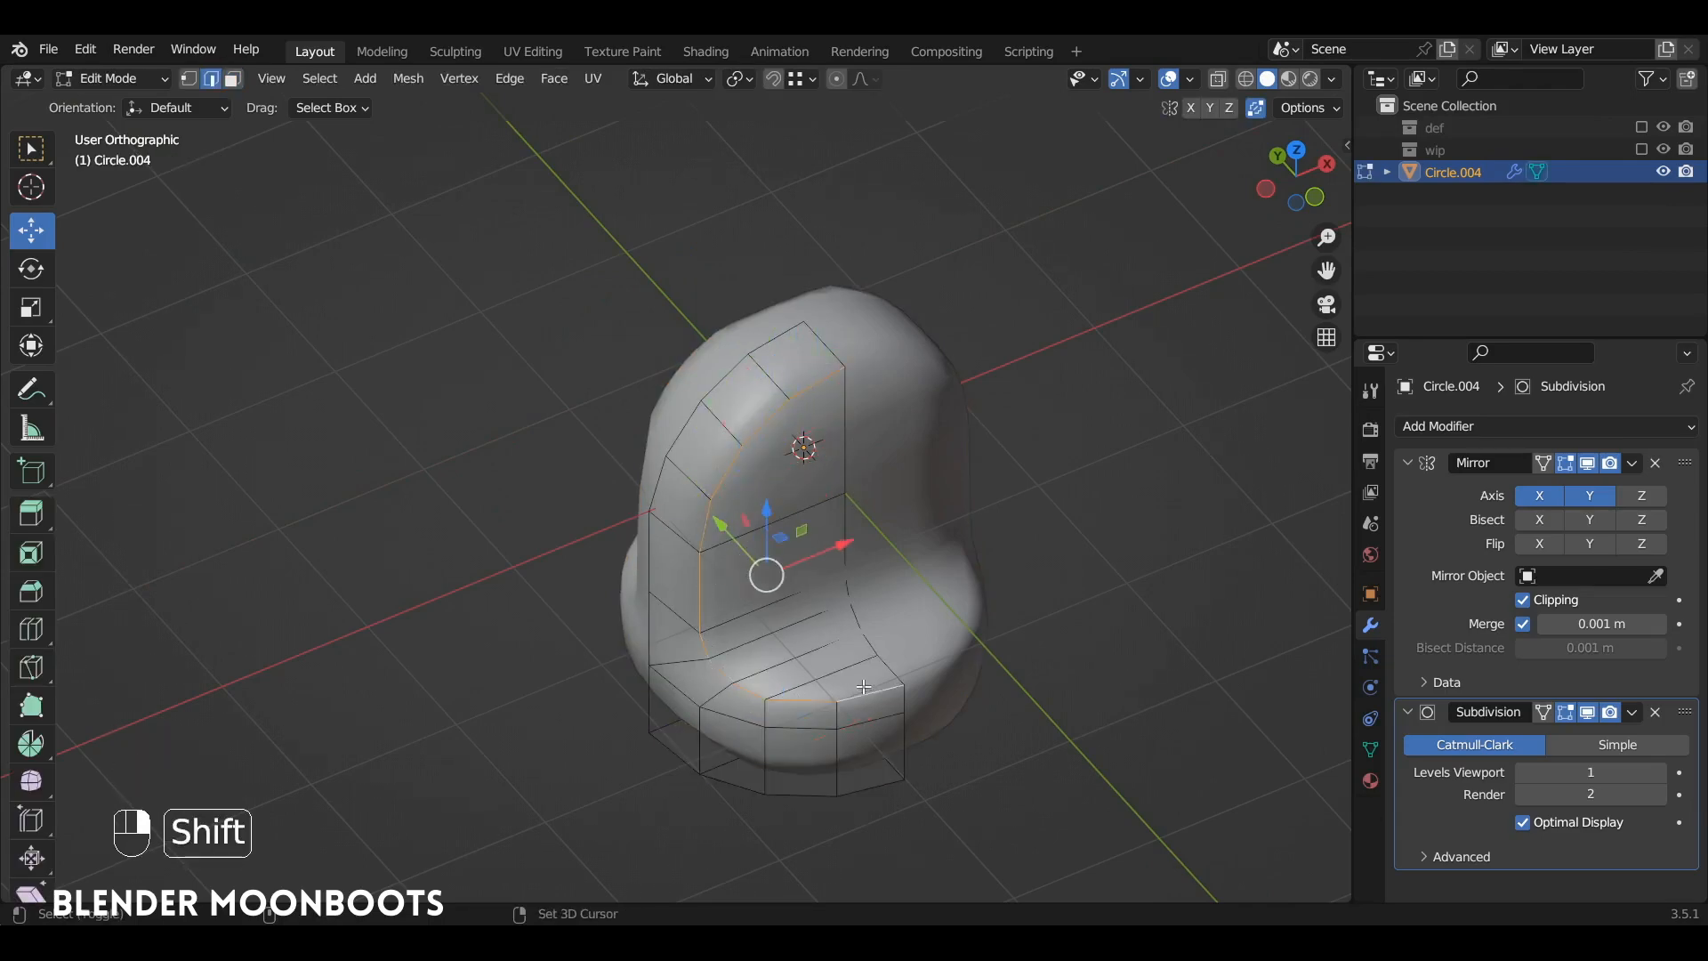
alt+drag(879, 680, 864, 505)
shift+click(853, 790)
shift+click(800, 788)
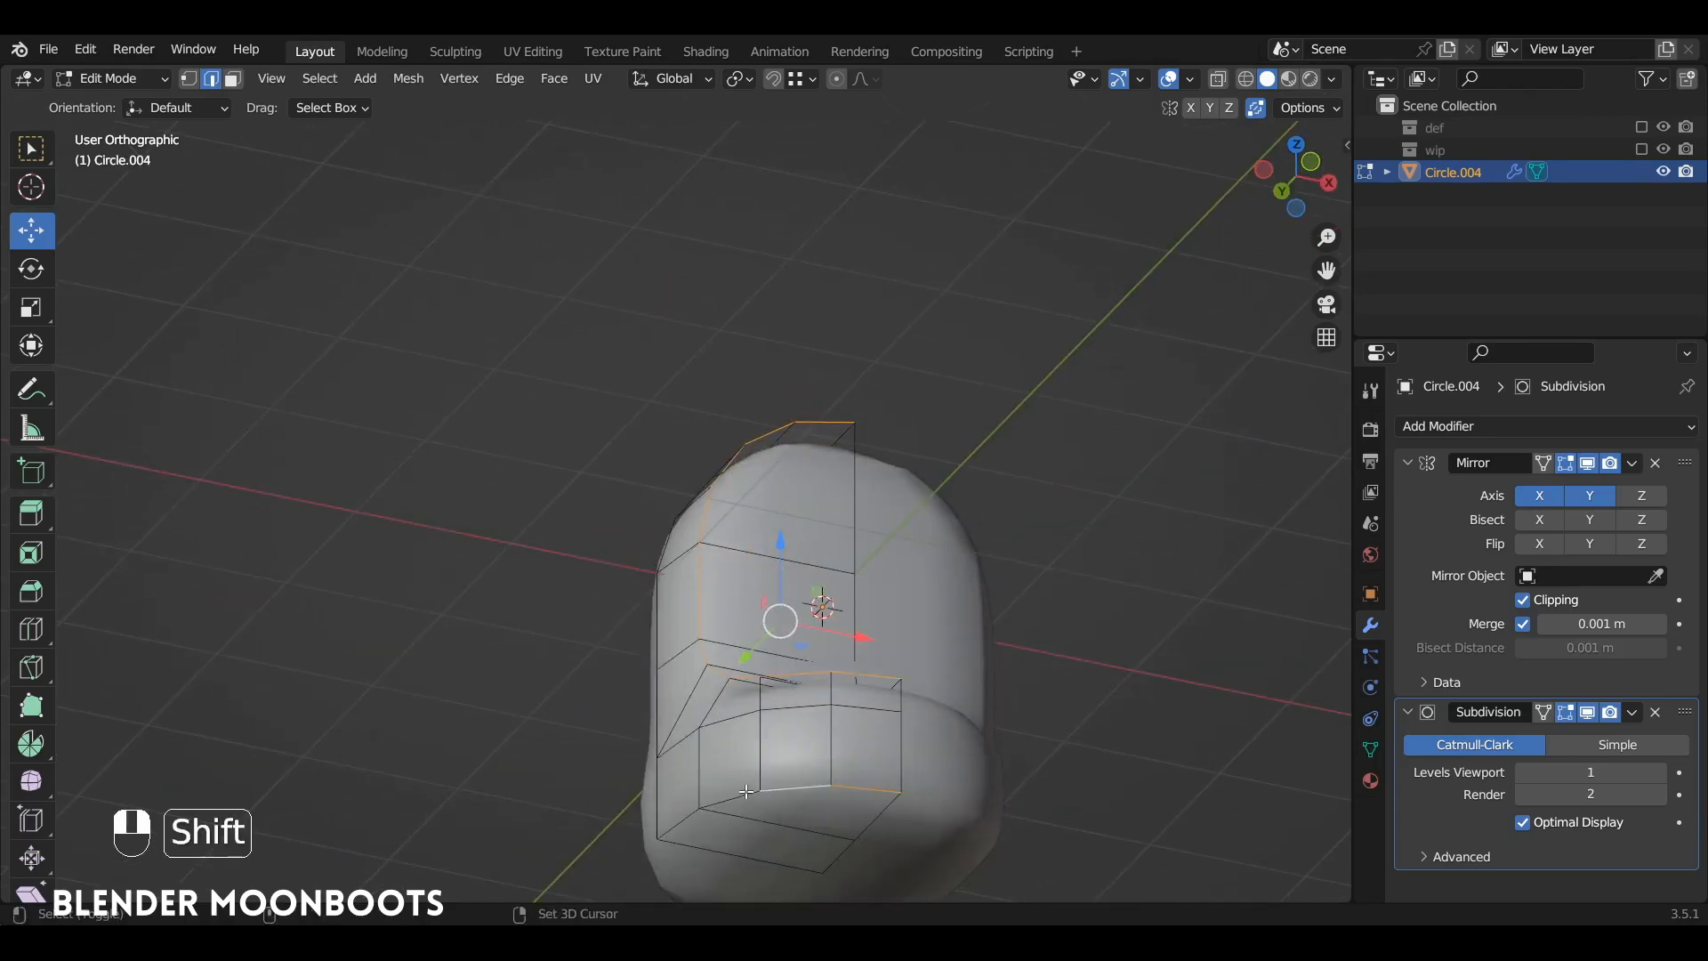
shift+click(736, 797)
shift+click(680, 823)
alt+drag(770, 547, 702, 630)
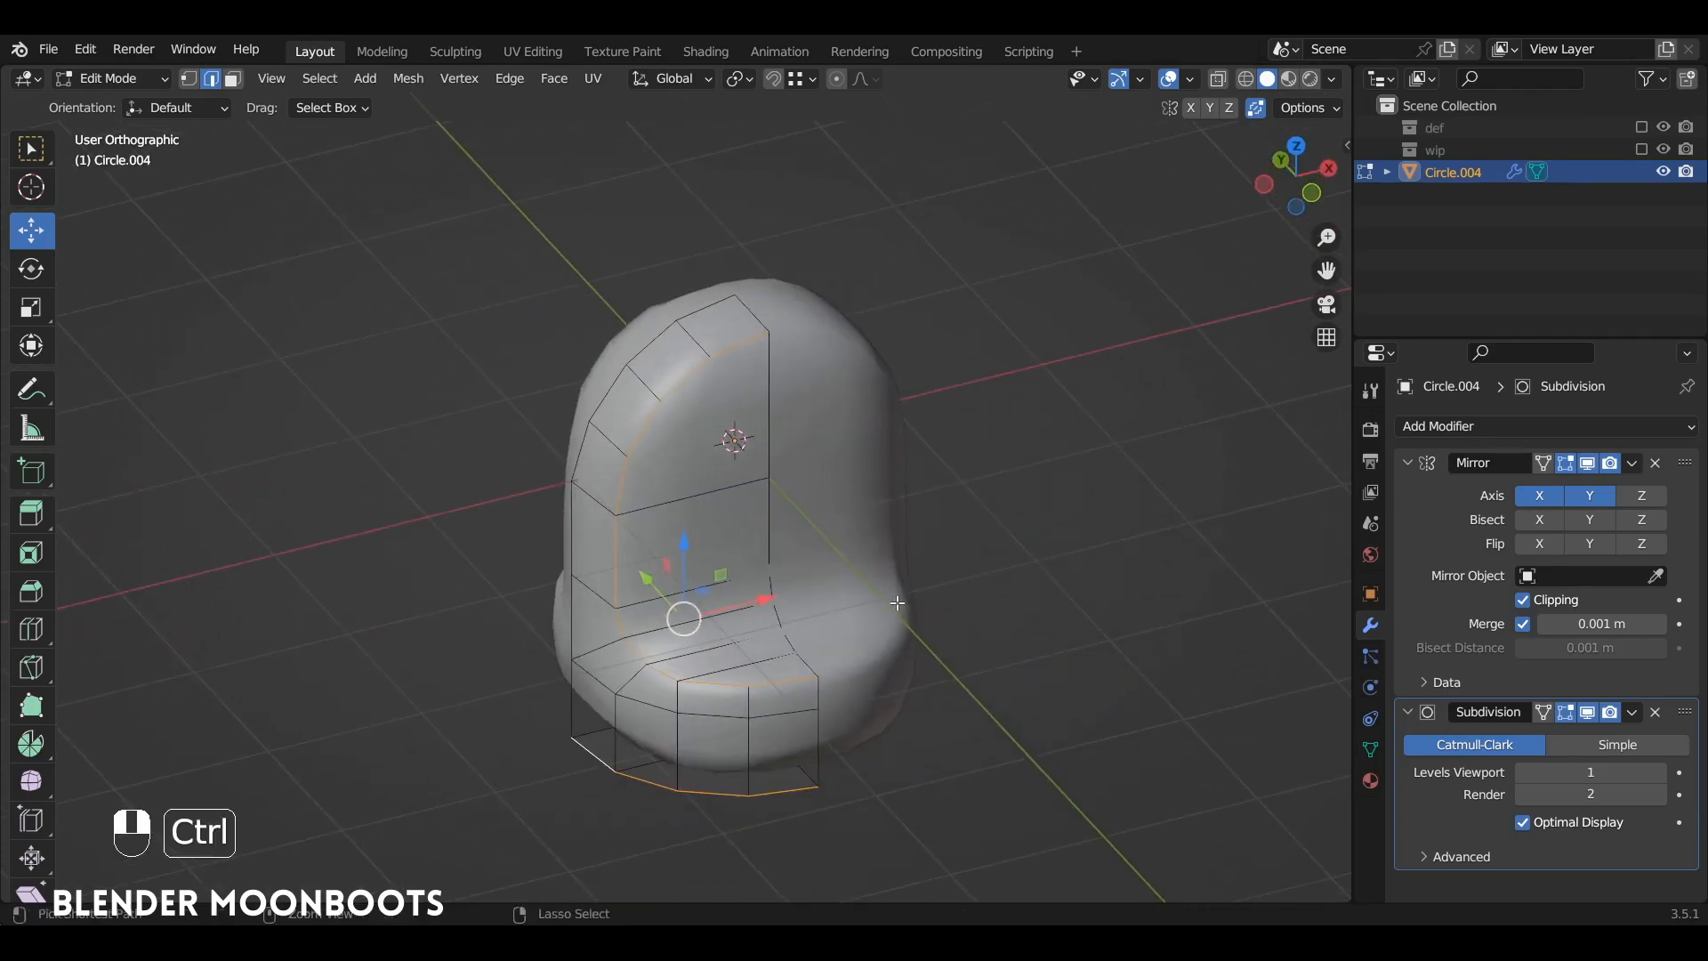
key(ctrl+b)
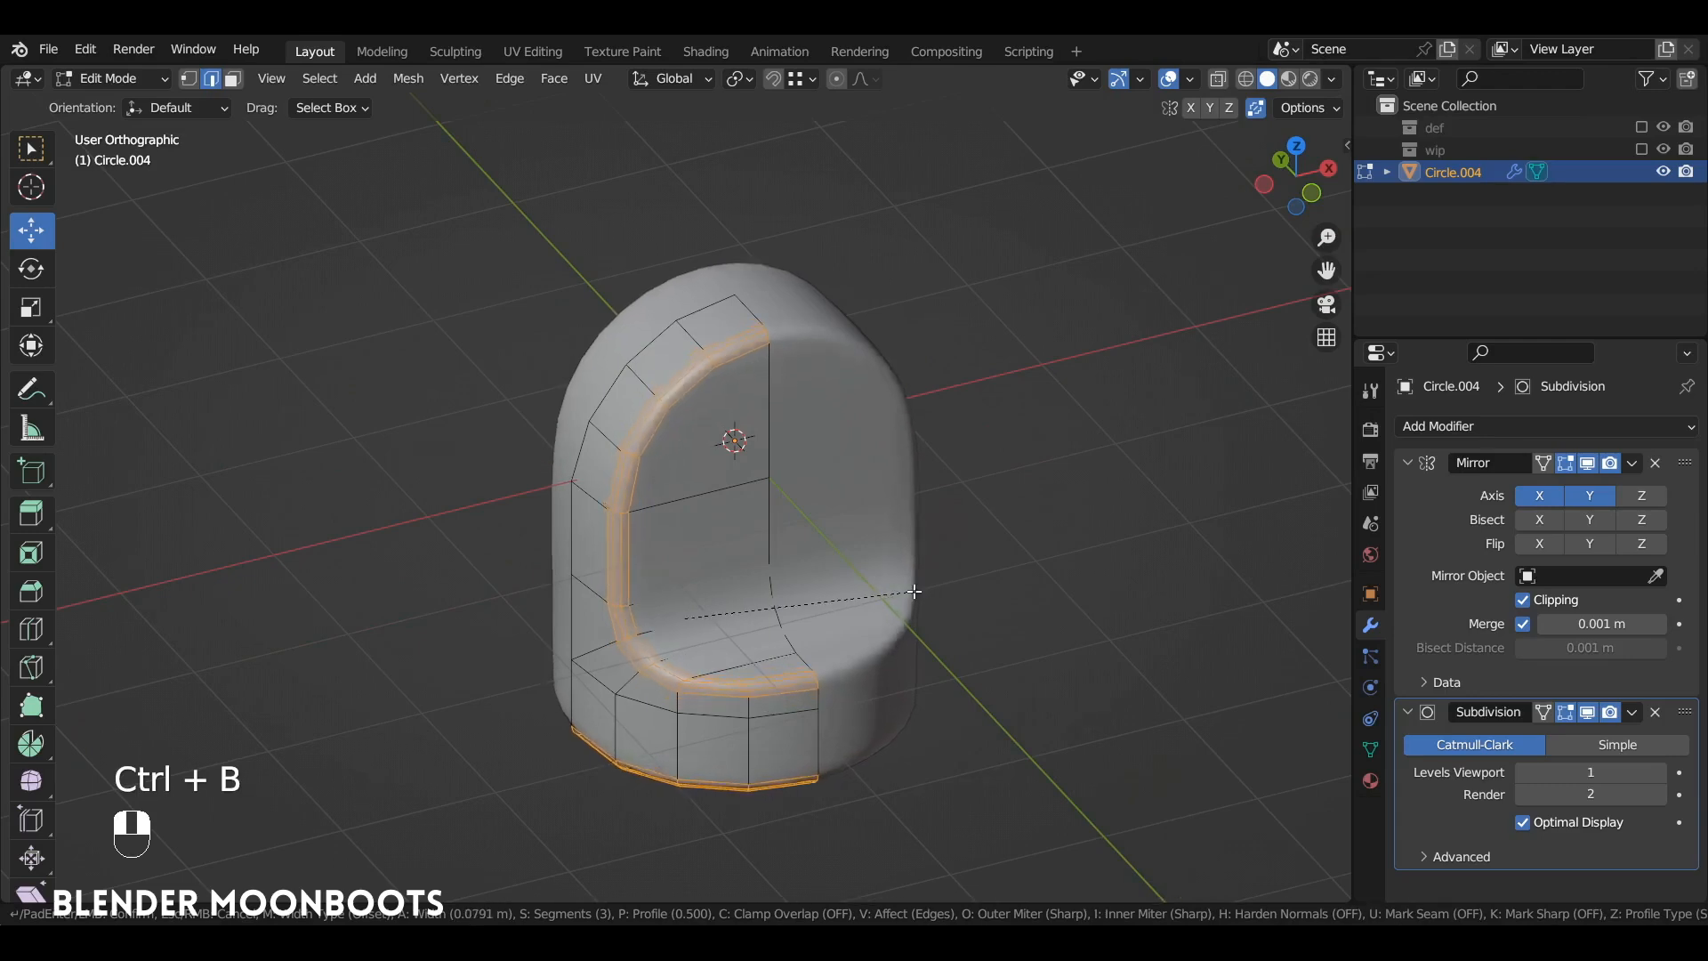
click(911, 594)
Return to Object Mode and set the Subdivision modifier's viewport levels to 2
key(Tab)
alt+drag(911, 594, 1182, 590)
click(1661, 772)
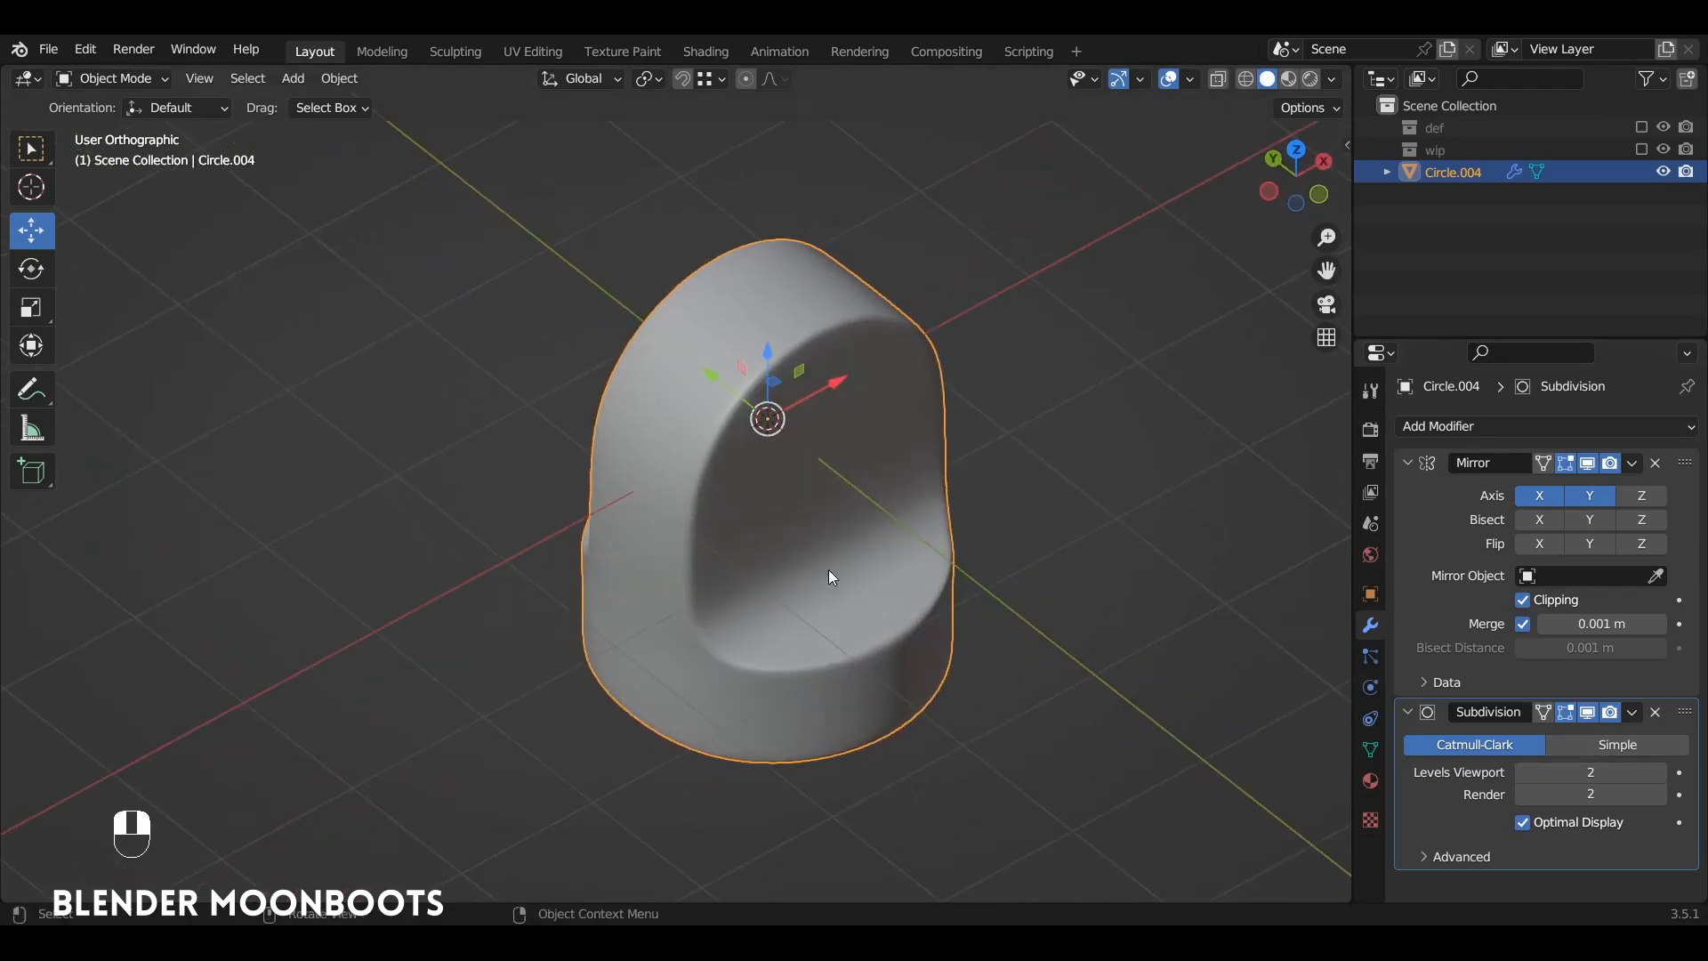
Select the whole mesh in Edit Mode and move it about 0.06 m along Y, then return to Object Mode
key(Tab)
alt+drag(829, 569, 695, 547)
key(a)
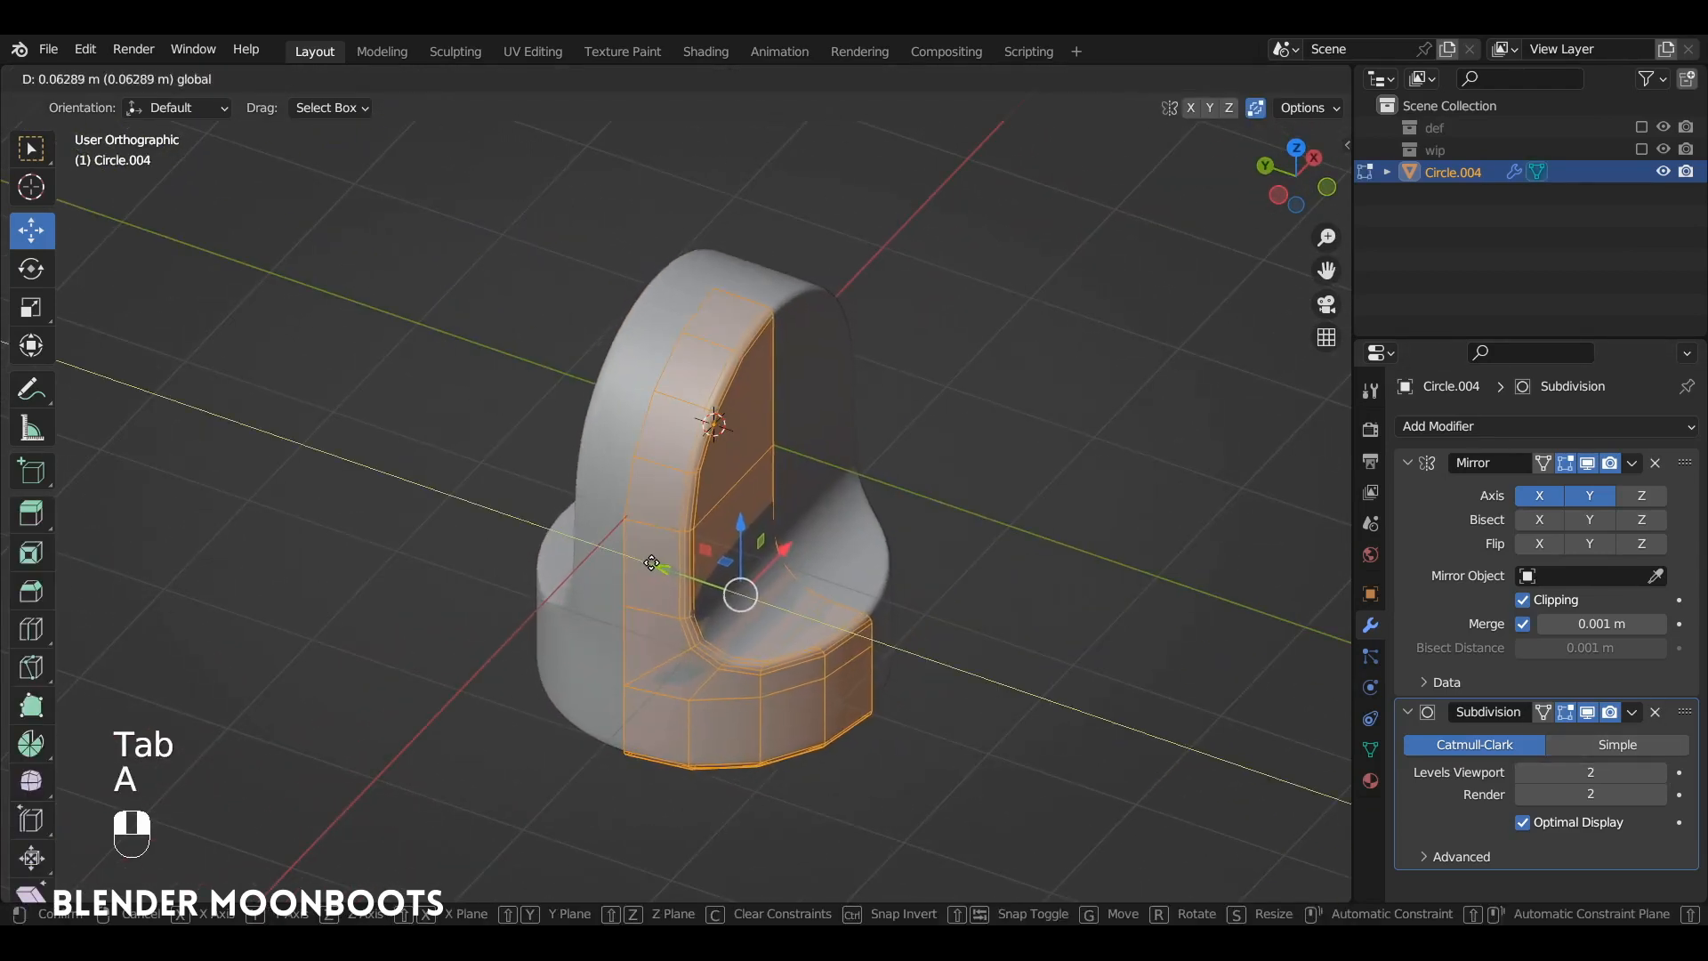
key(Tab)
mouse_move(754, 531)
alt+mouse_down()
mouse_move(707, 466)
mouse_move(779, 542)
mouse_move(893, 441)
mouse_move(756, 494)
mouse_move(735, 523)
alt+mouse_up()
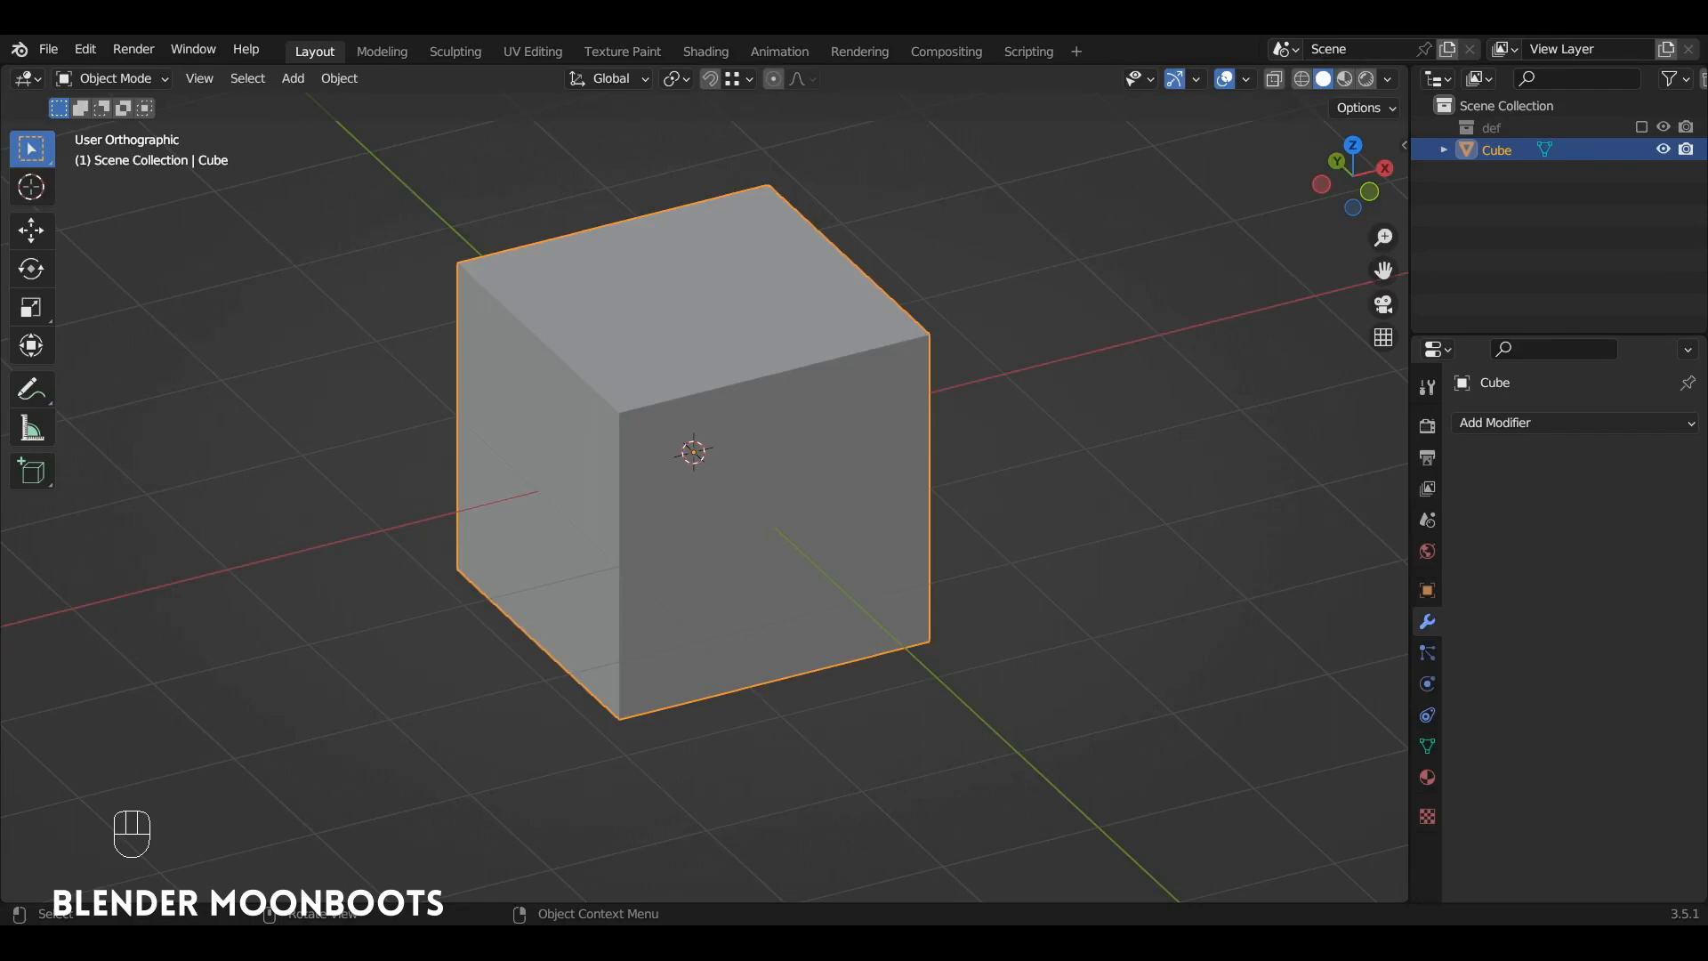
Delete the cube, add a mesh circle at the origin and view it from the top
key(x)
click(738, 304)
key(shift+a)
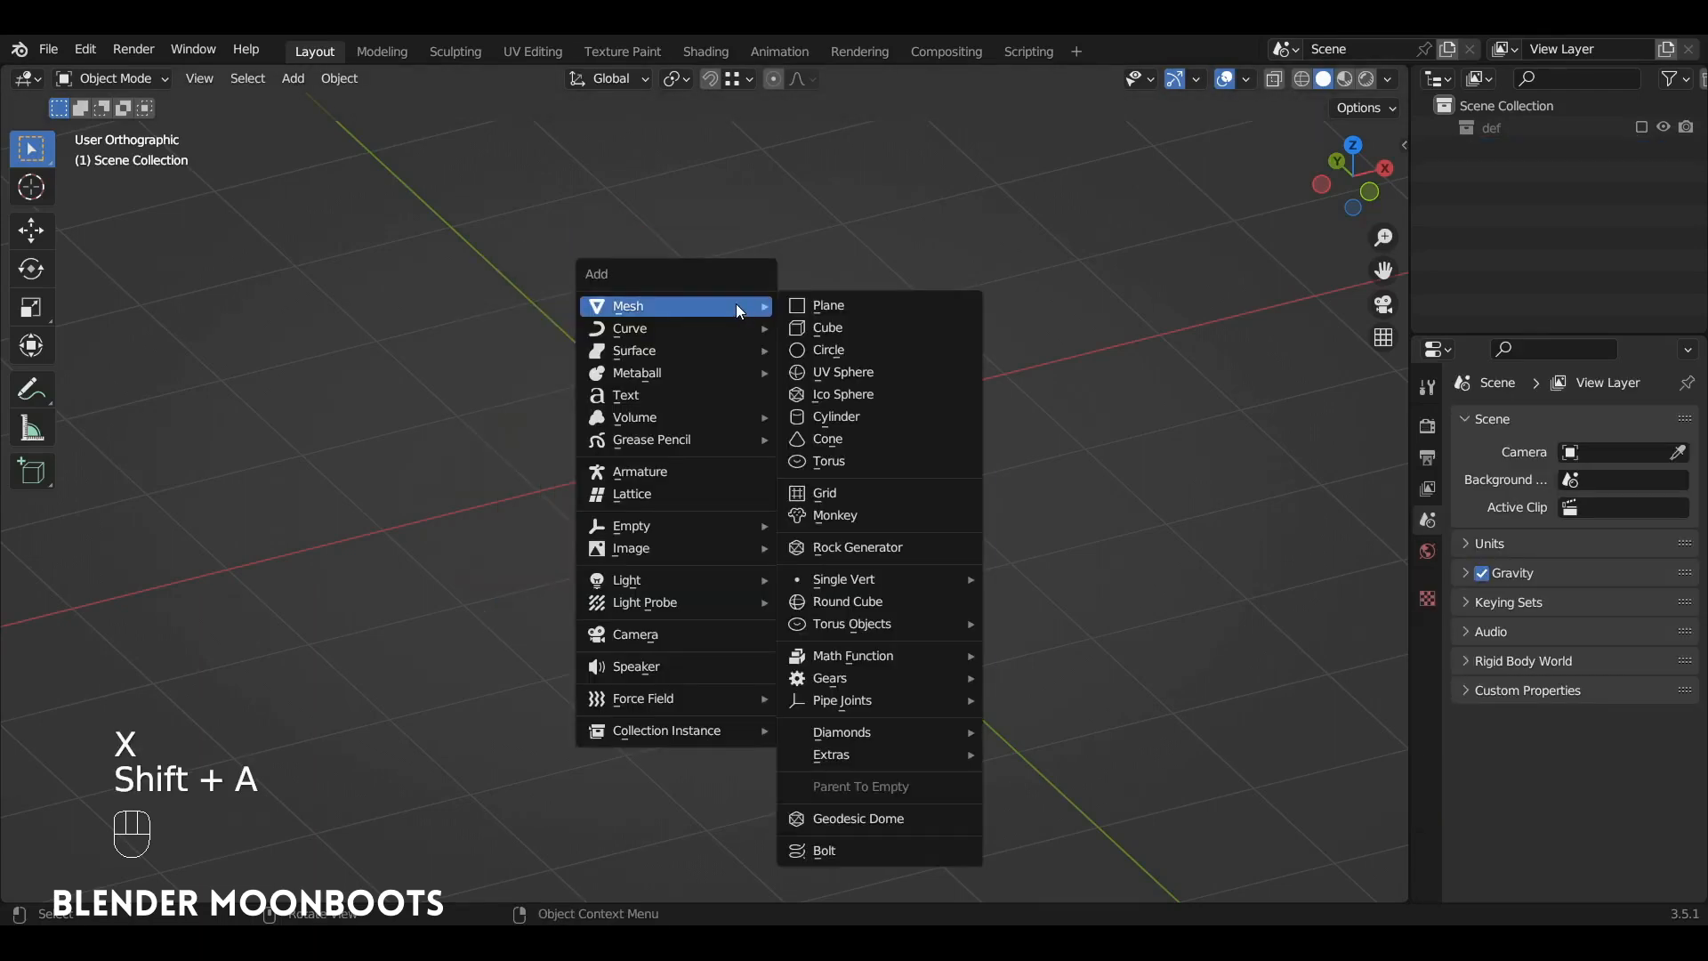
click(827, 352)
key(KP_7)
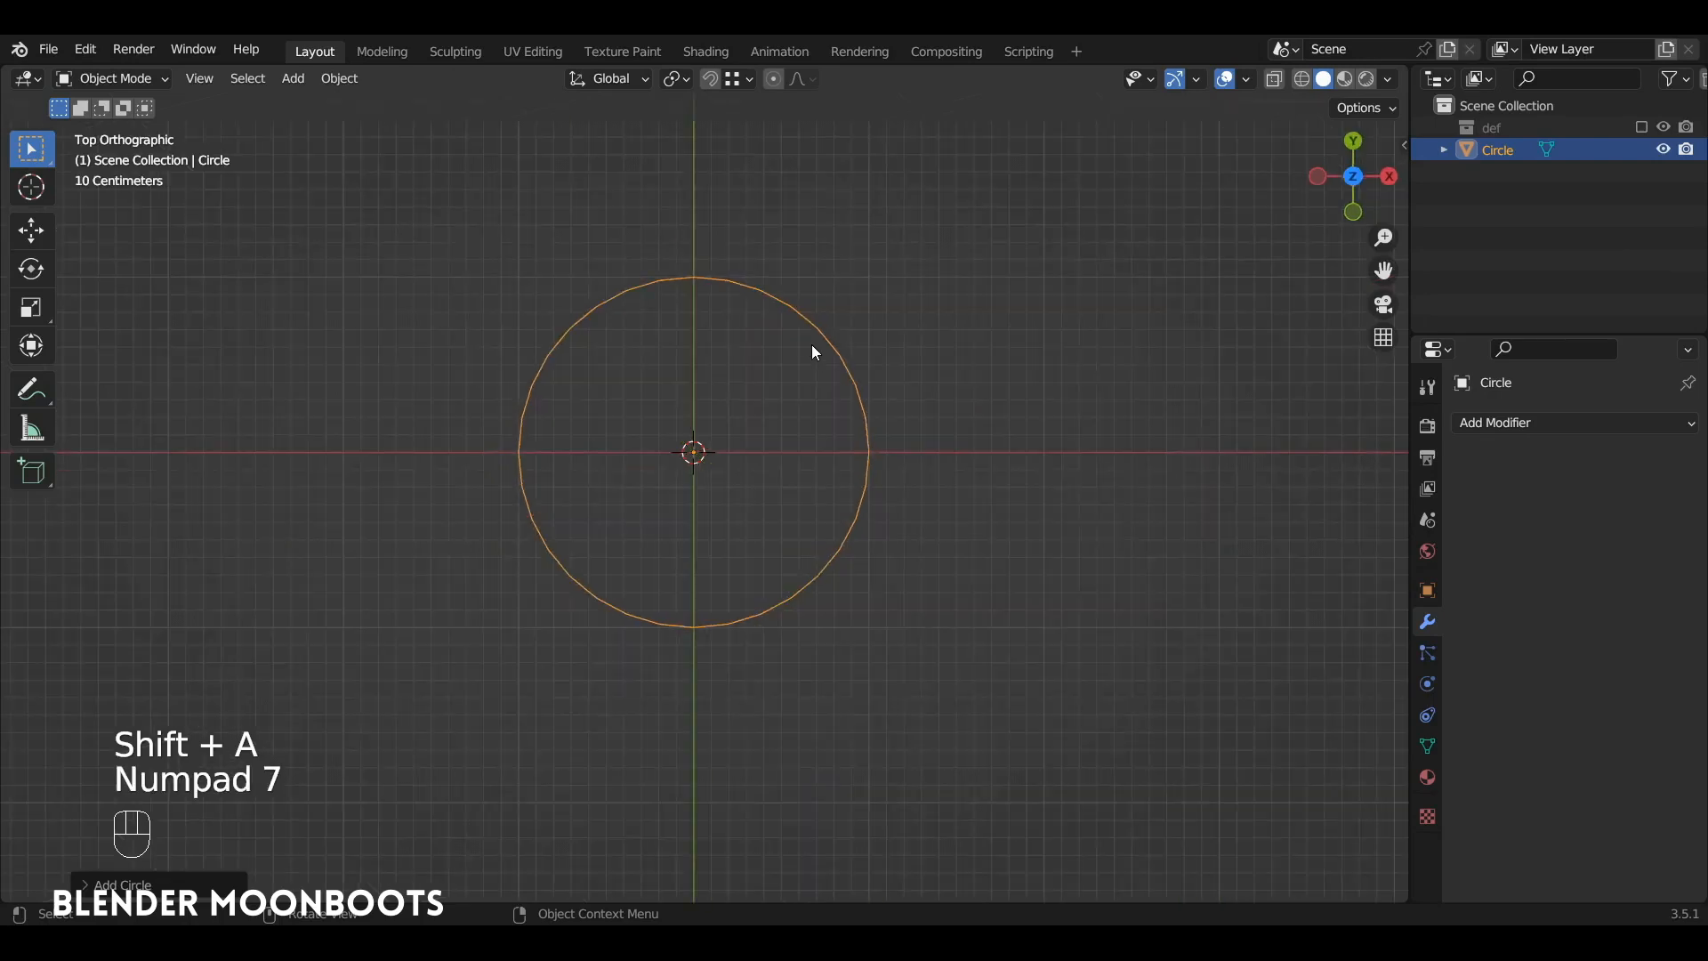
In Edit Mode, turn off Auto Merge and extrude the circle inward, scaling the new loop to about 0.38 to form a flat ring
key(Tab)
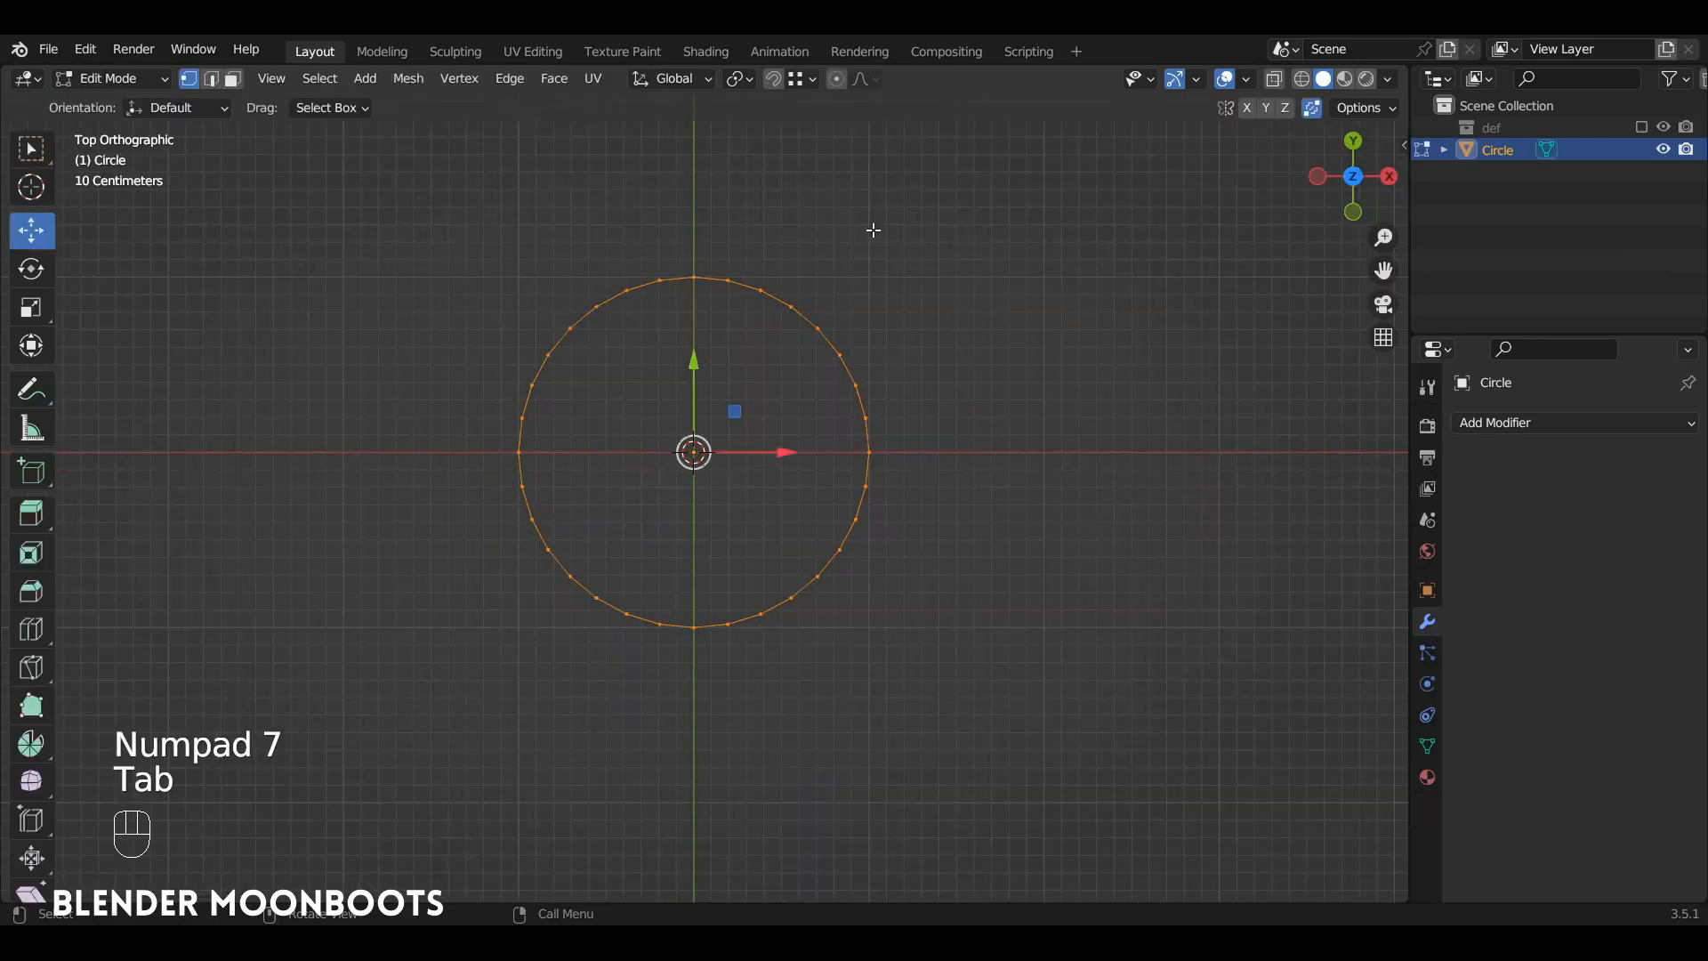
click(1313, 110)
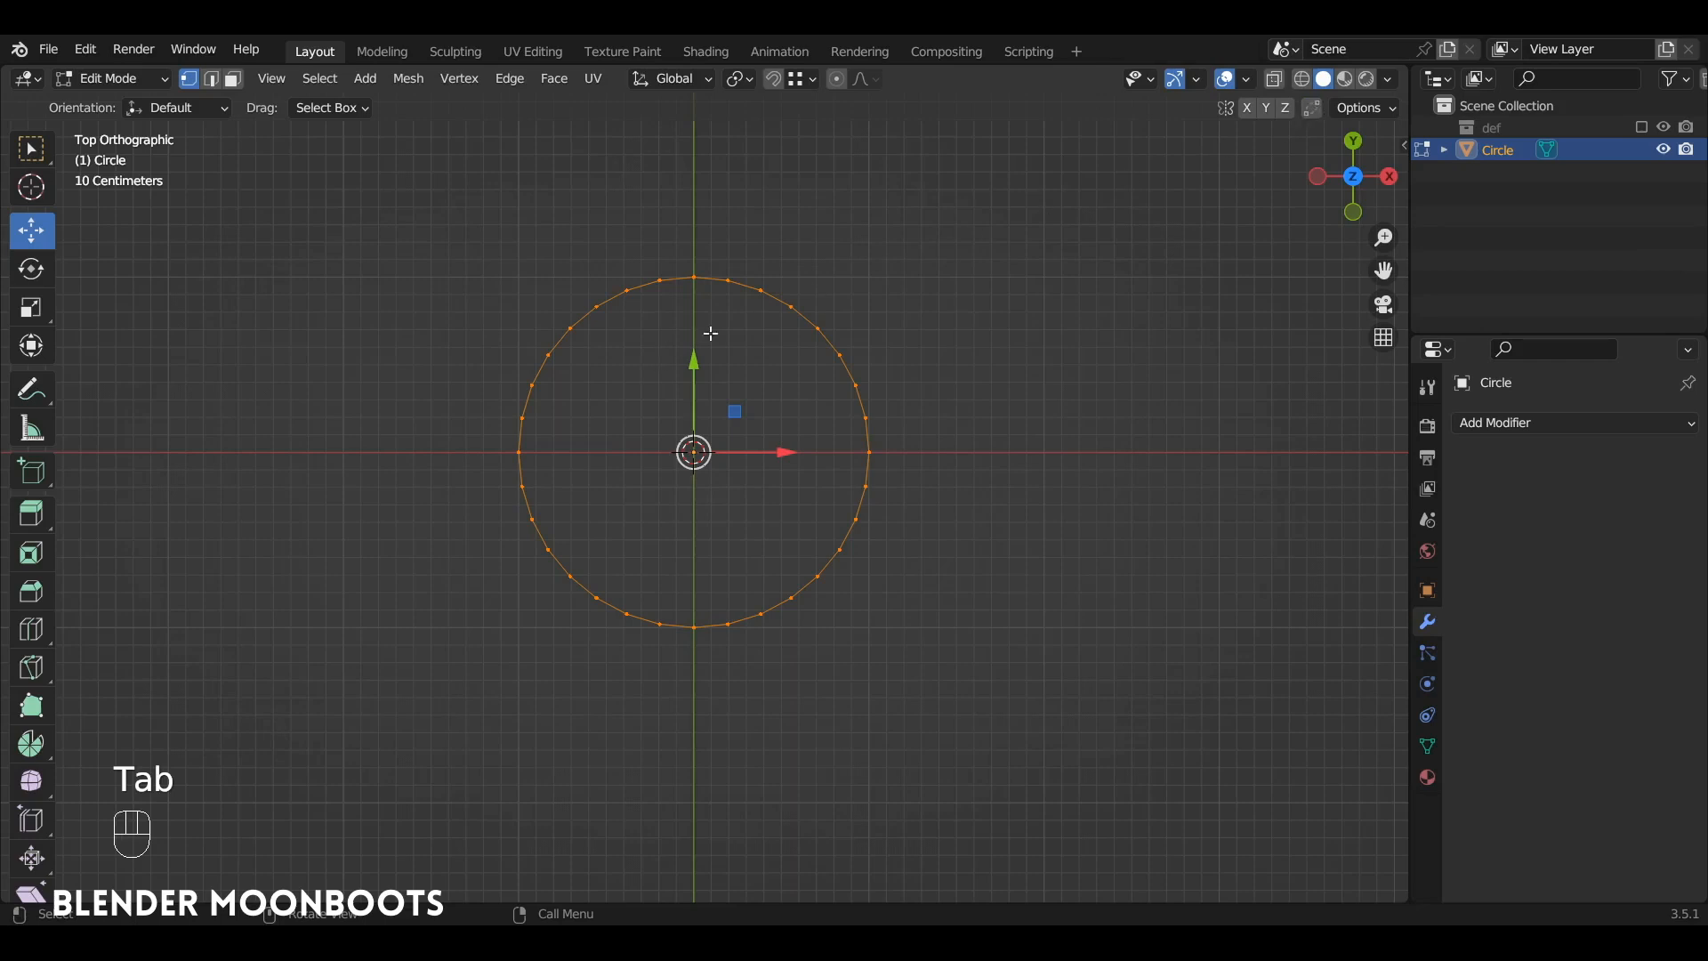
key(e)
right_click(752, 328)
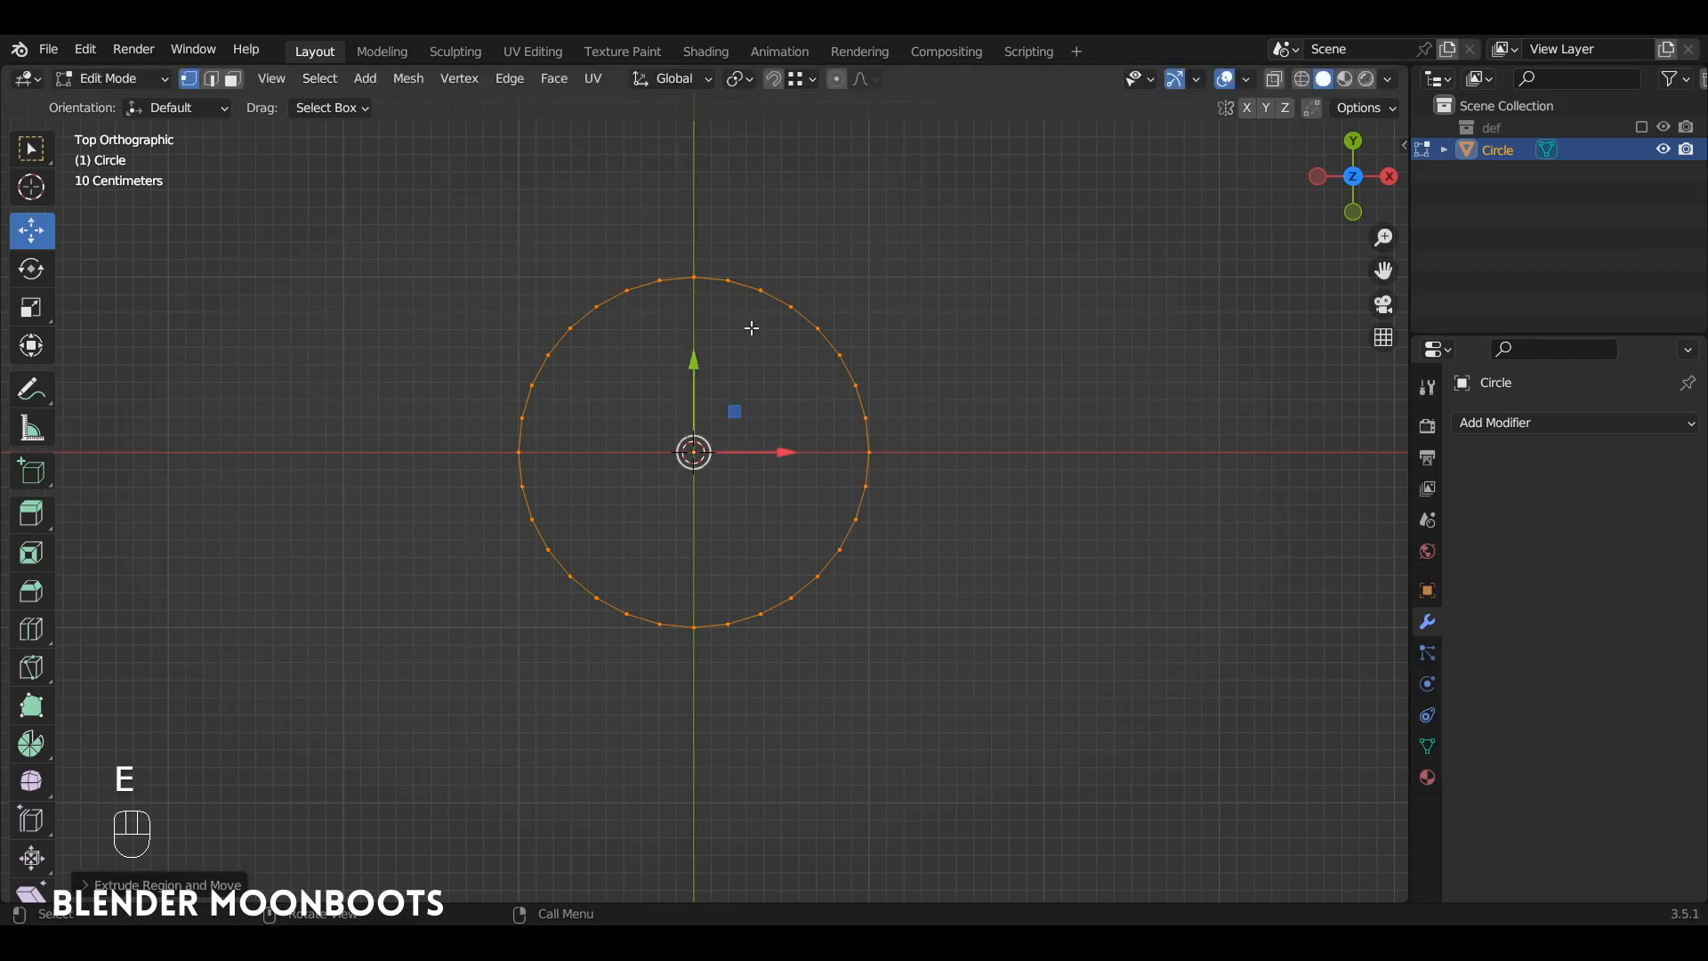
key(s)
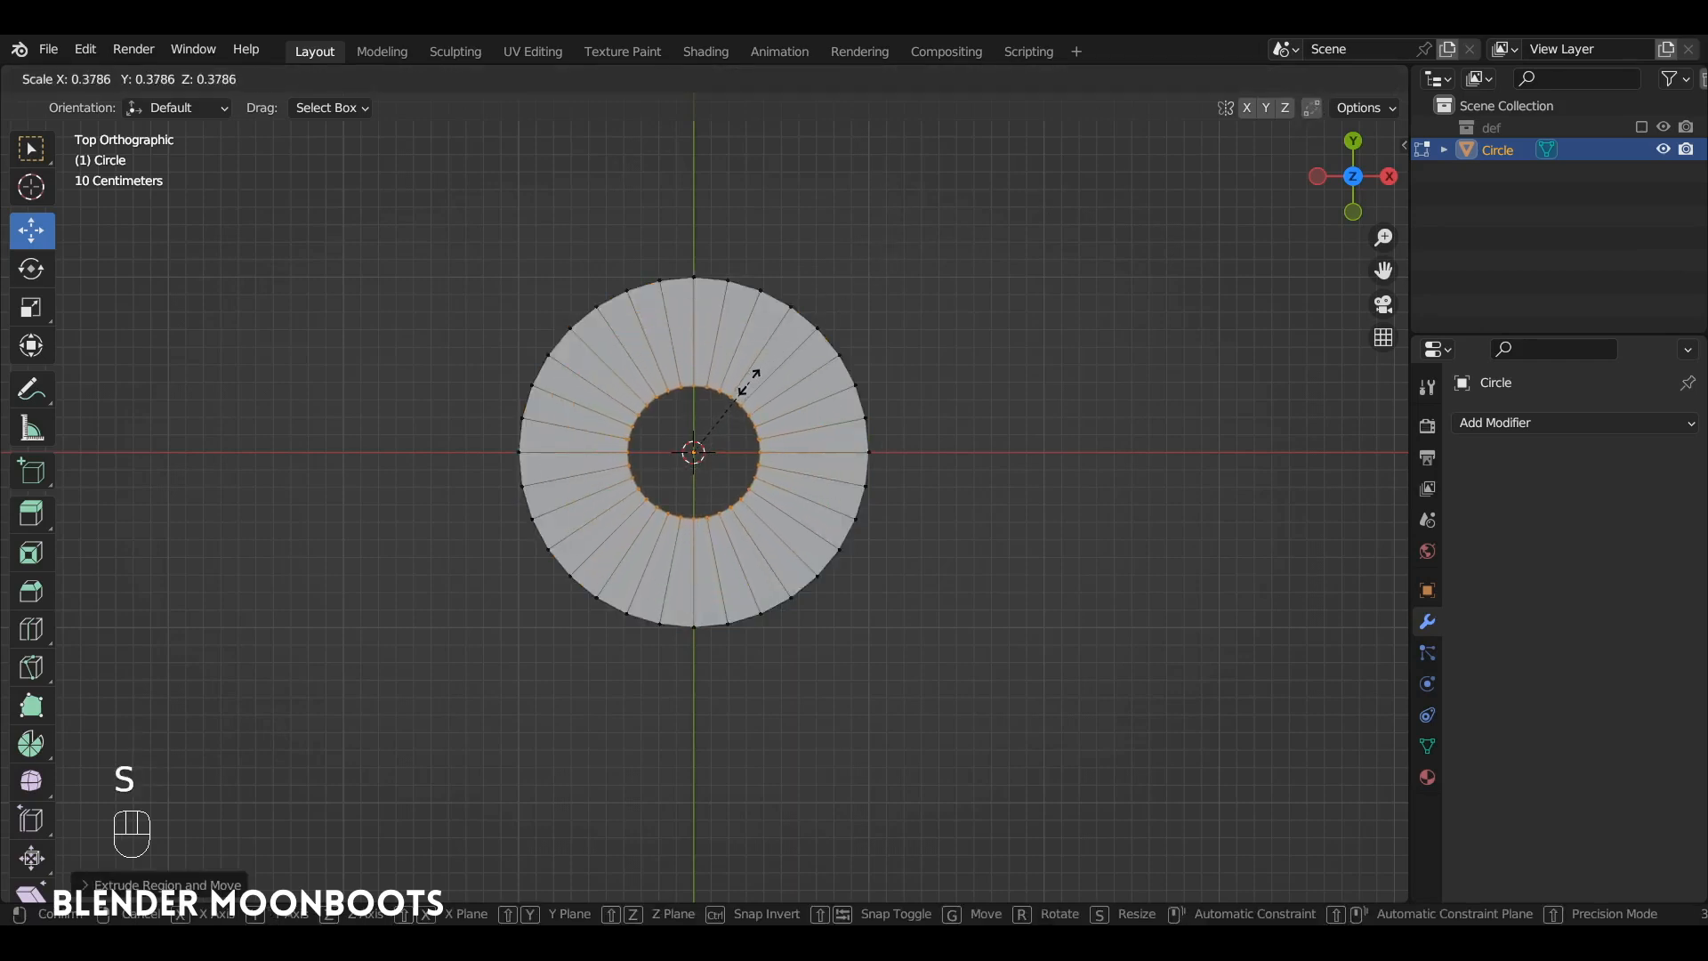
click(748, 374)
Add four evenly spaced concentric loop cuts across the flat ring
key(ctrl+r)
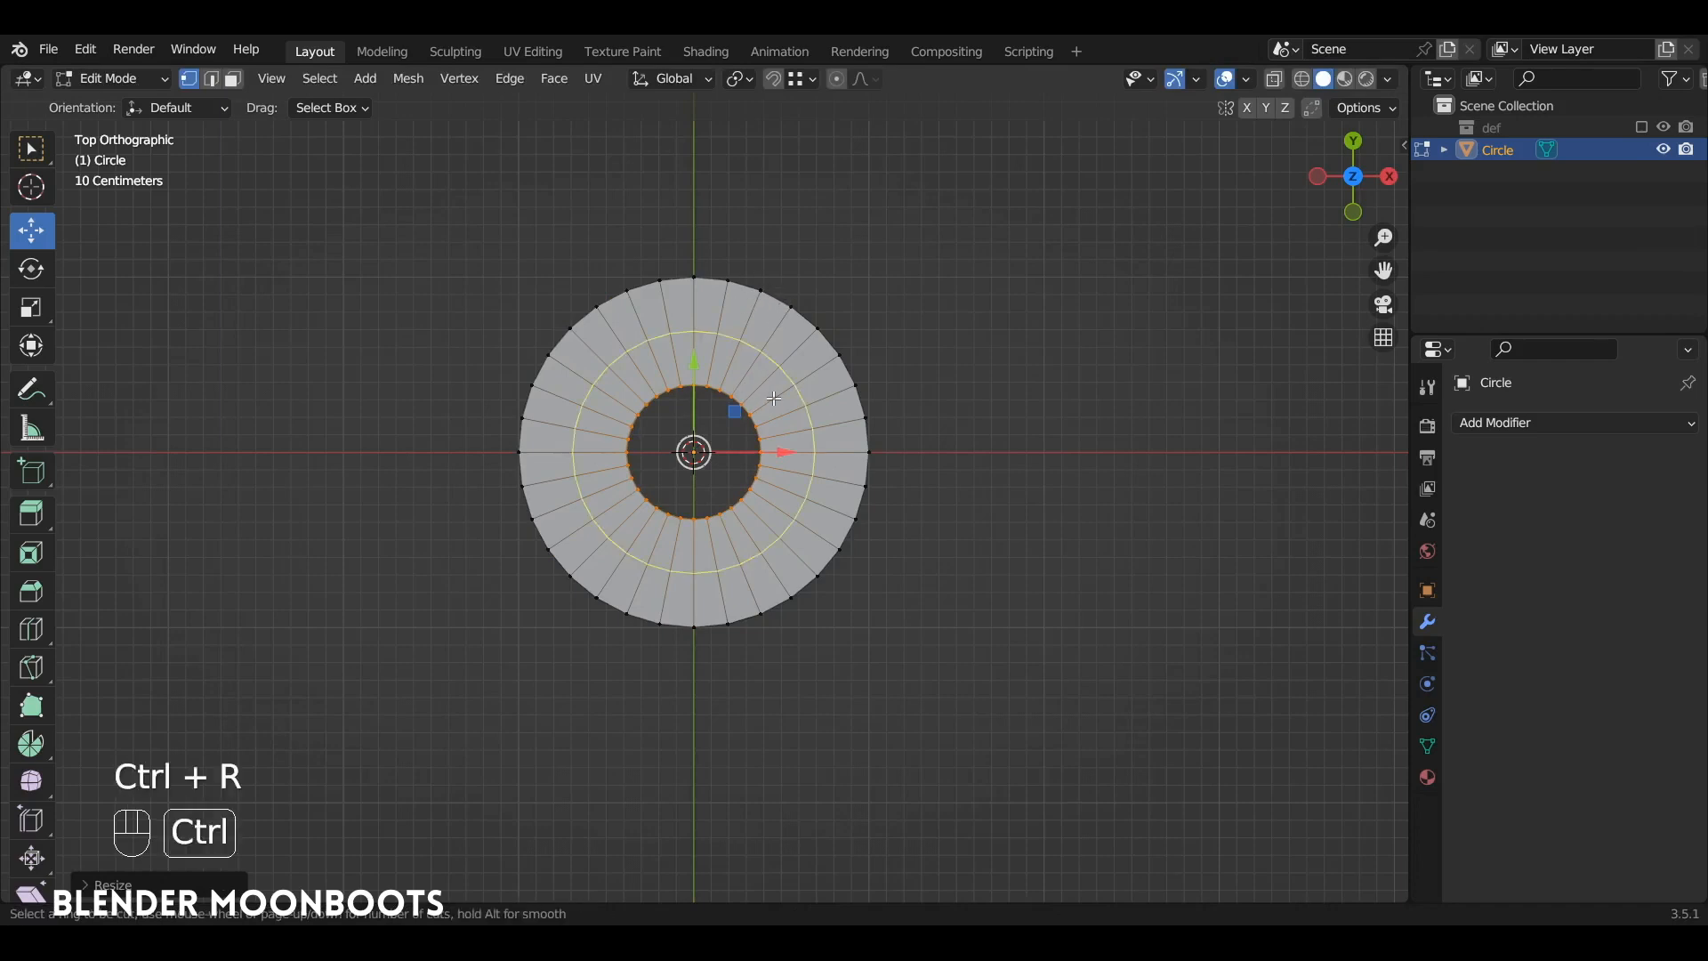
scroll(779, 396, up, 4)
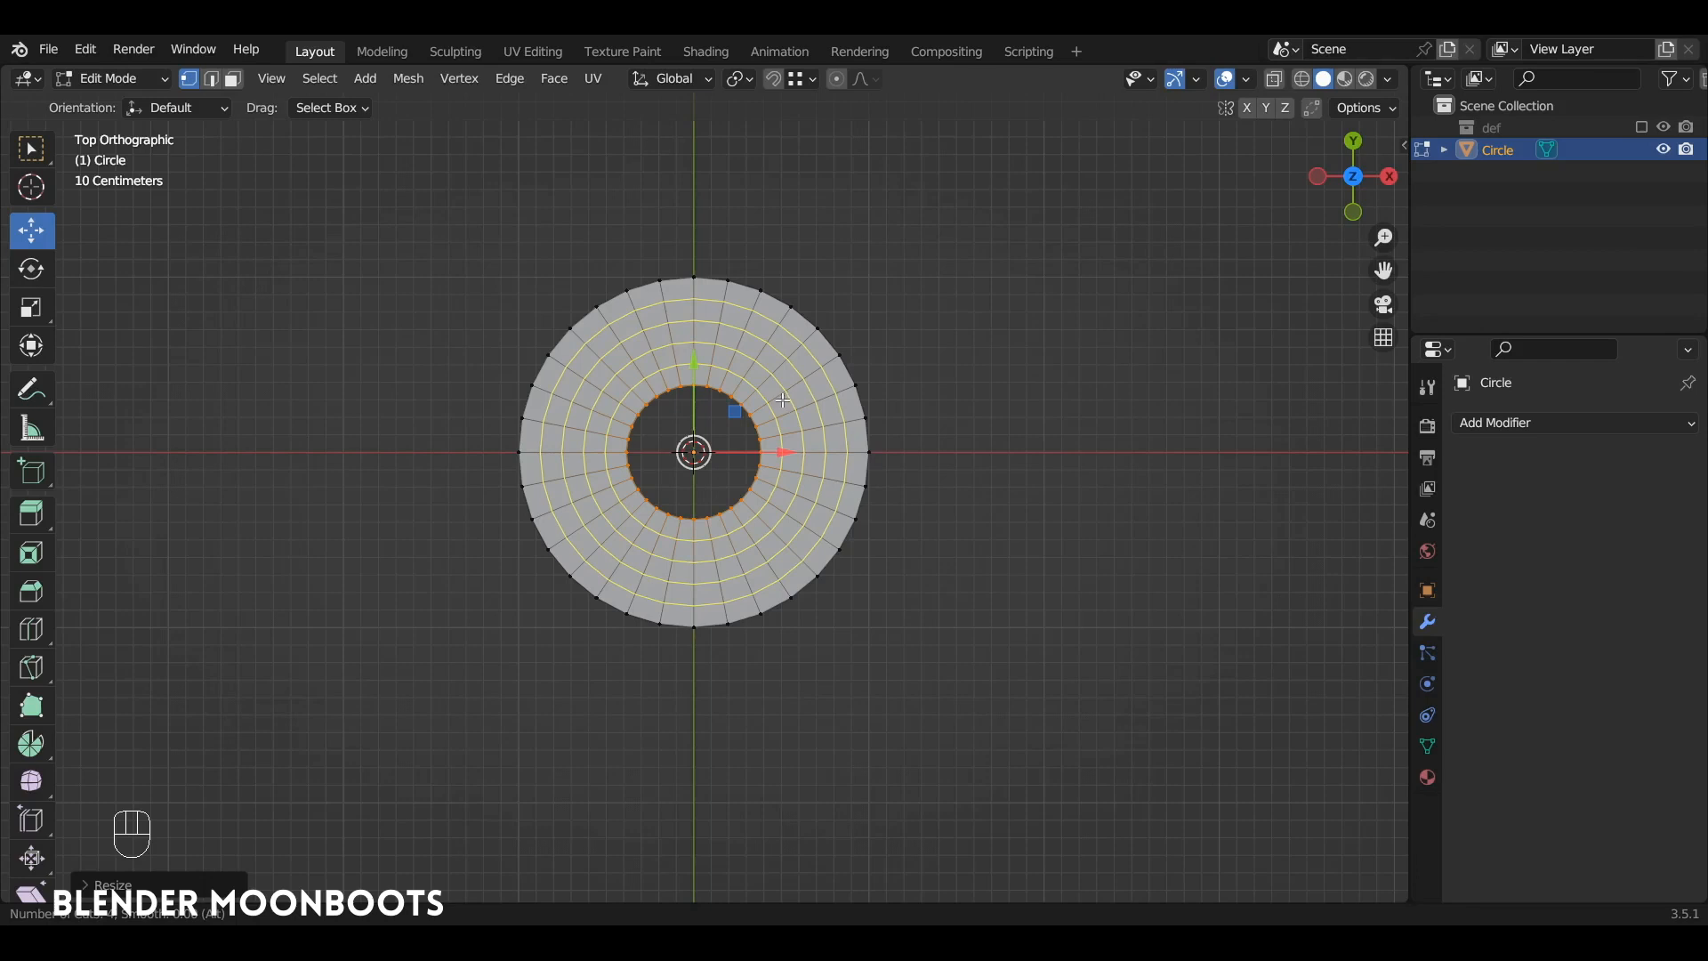
click(781, 400)
right_click(781, 397)
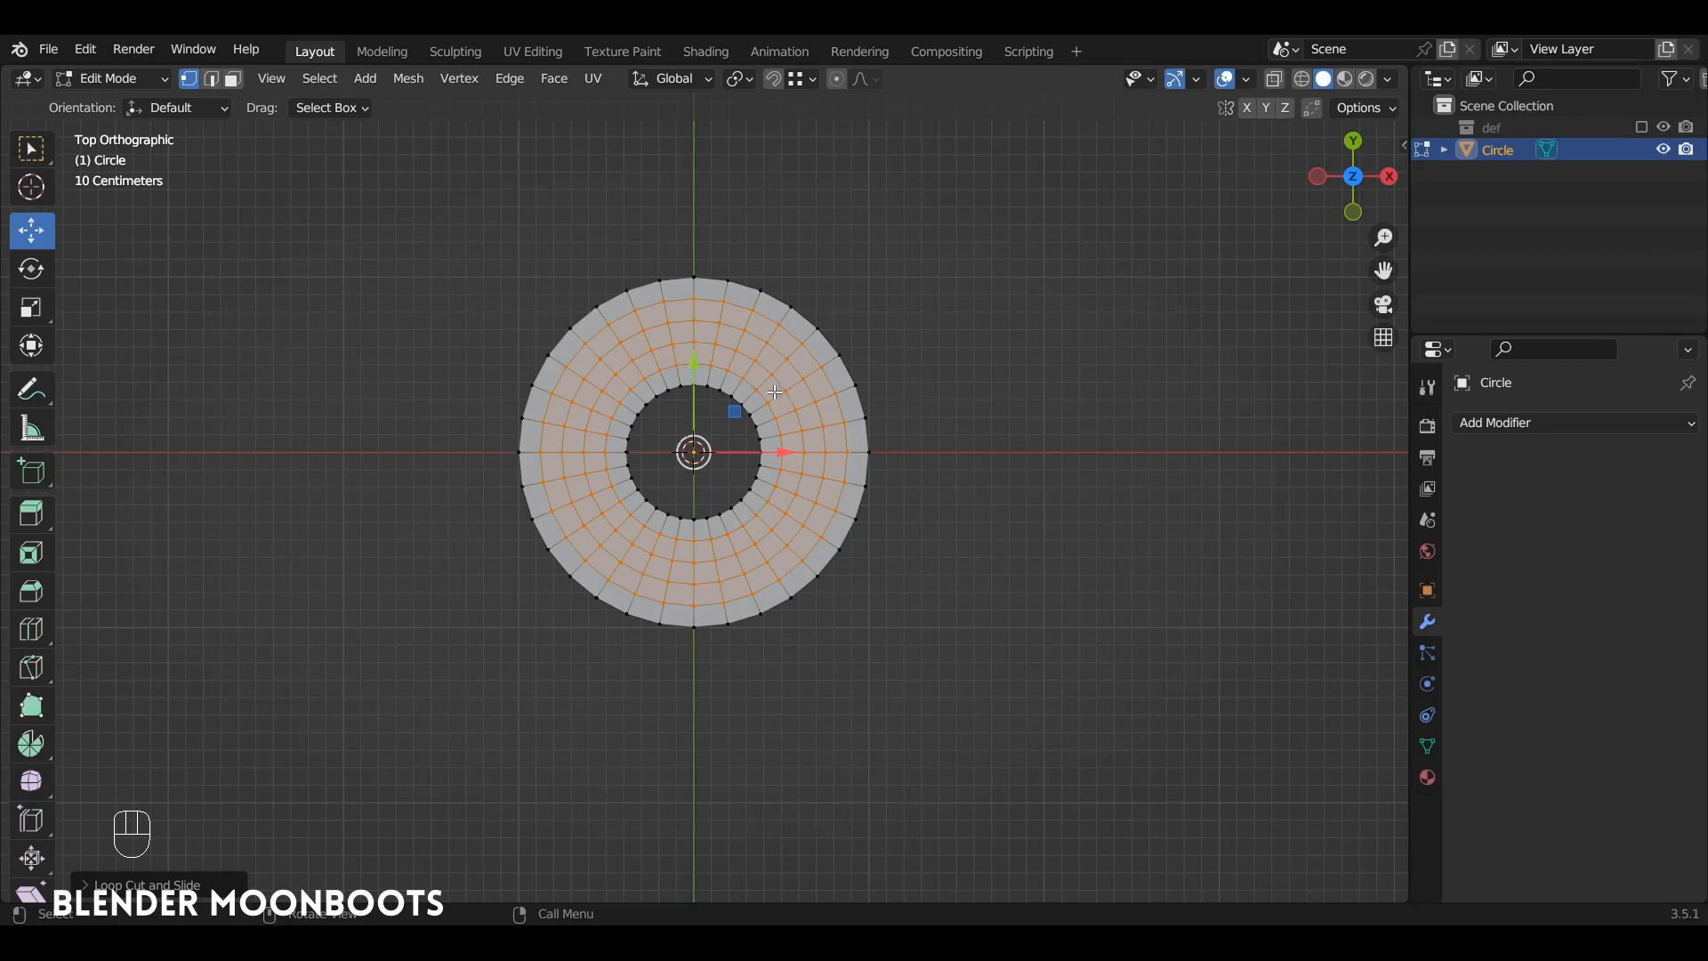
Add a Mirror modifier on X and move the whole ring mesh along negative X so it partly overlaps its mirrored copy
key(a)
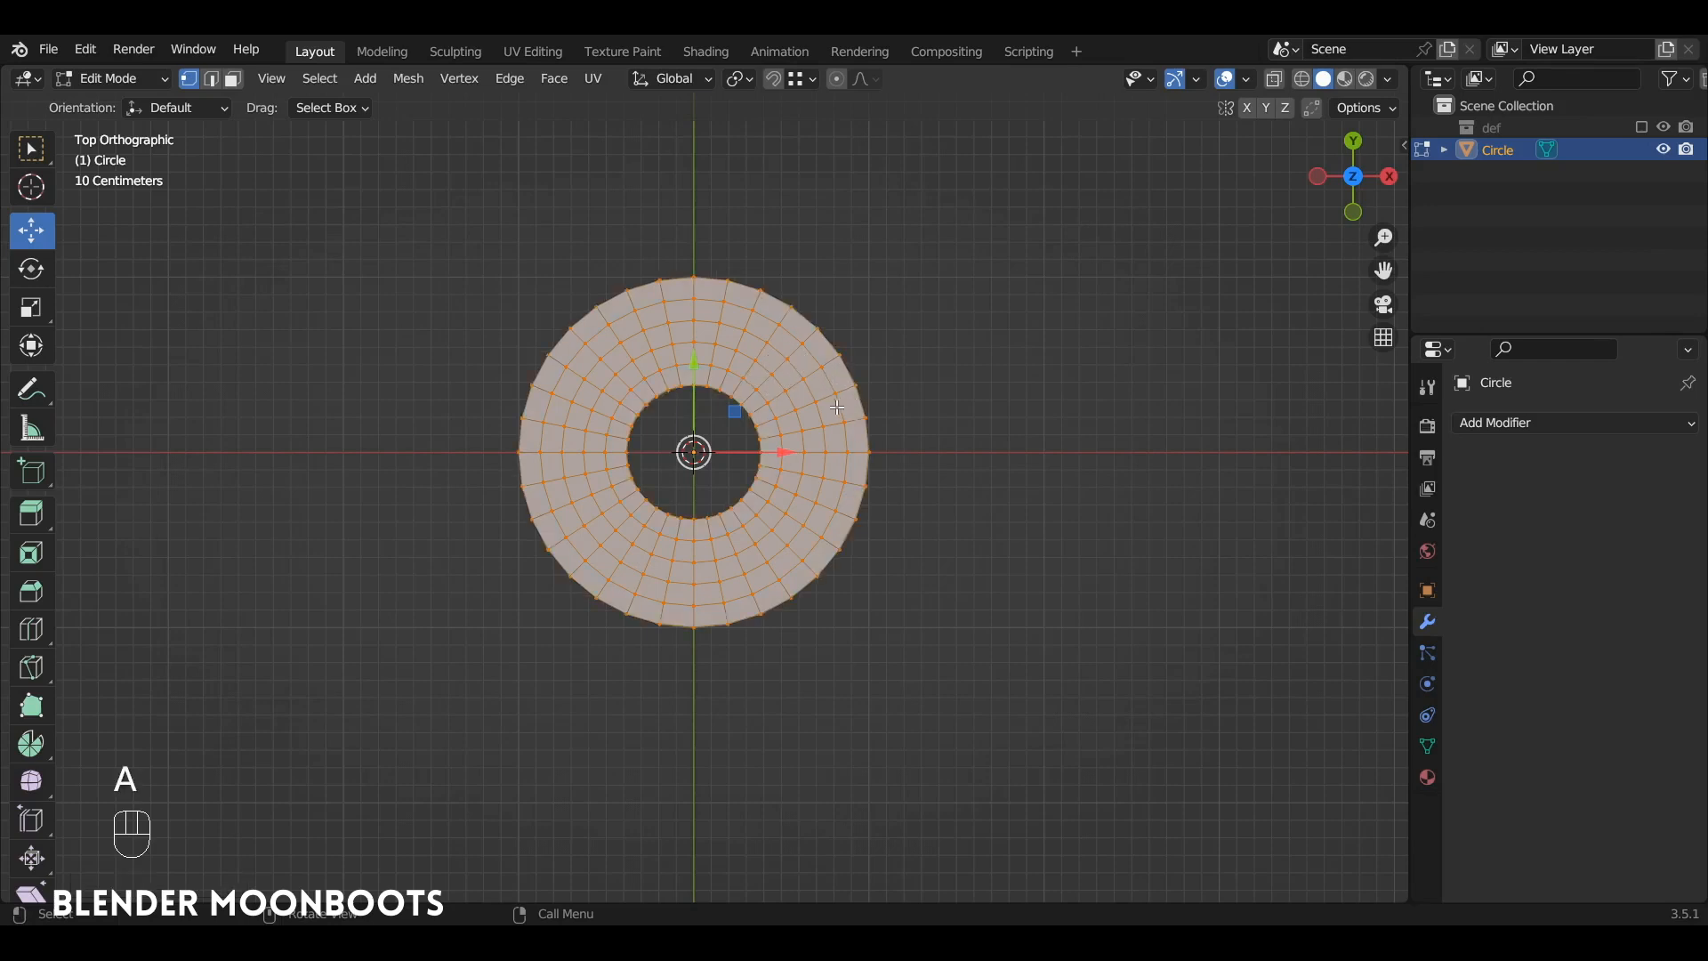
click(1428, 622)
click(1486, 429)
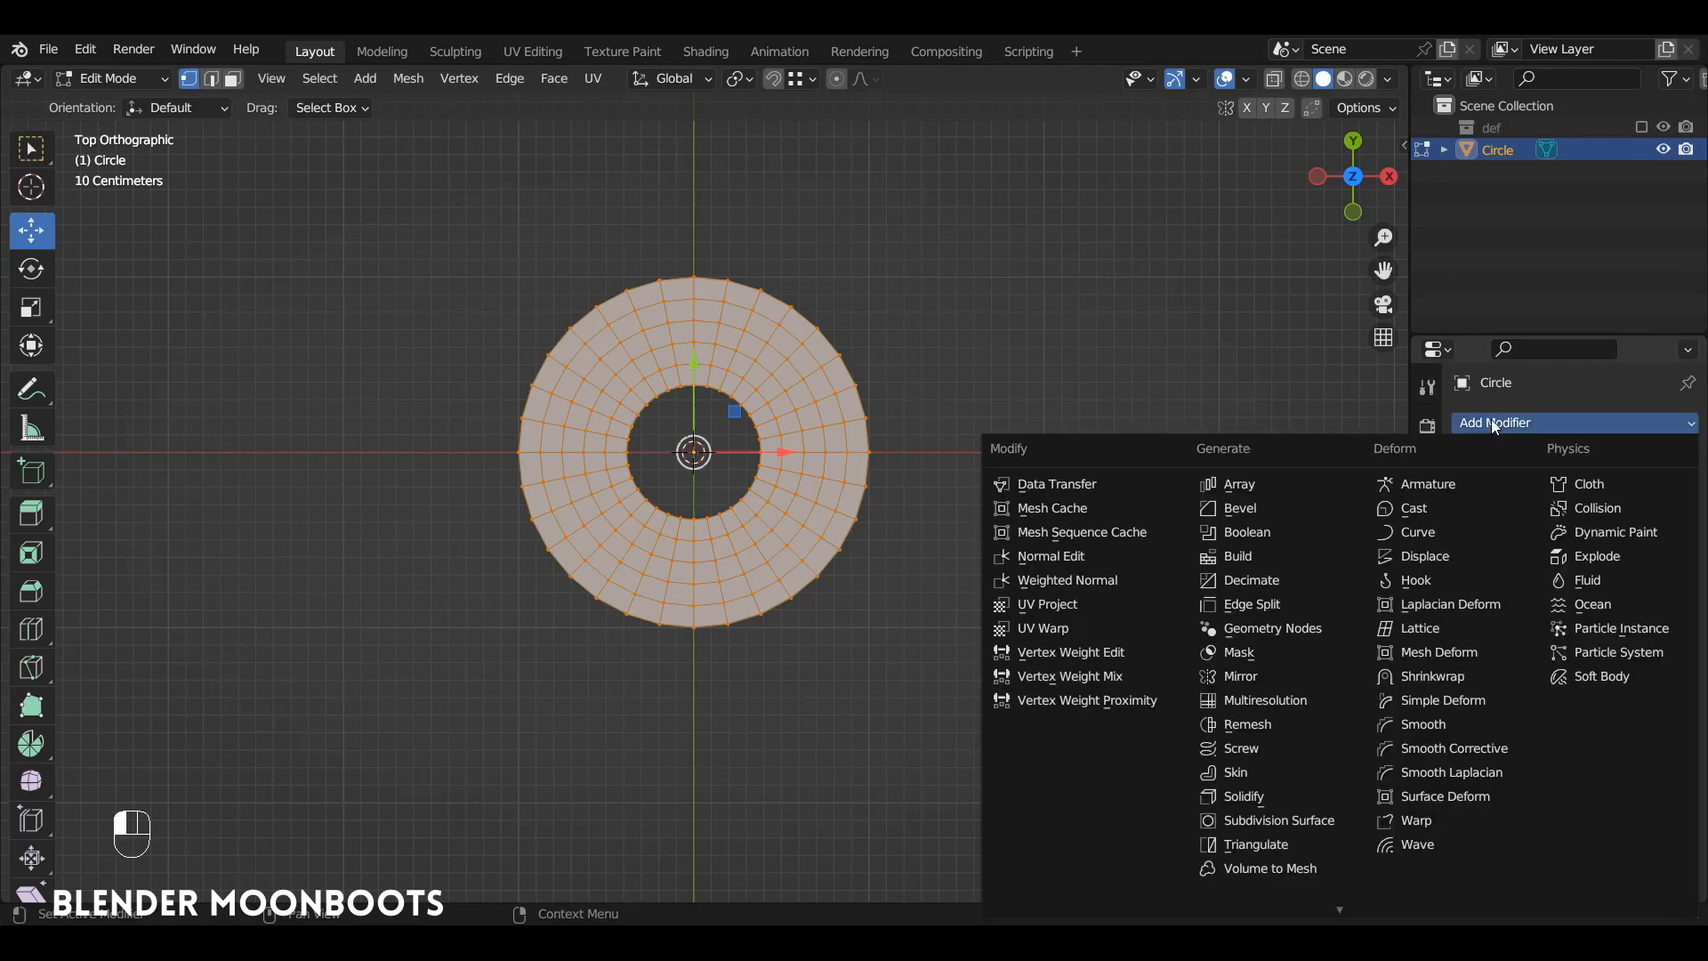
click(1278, 676)
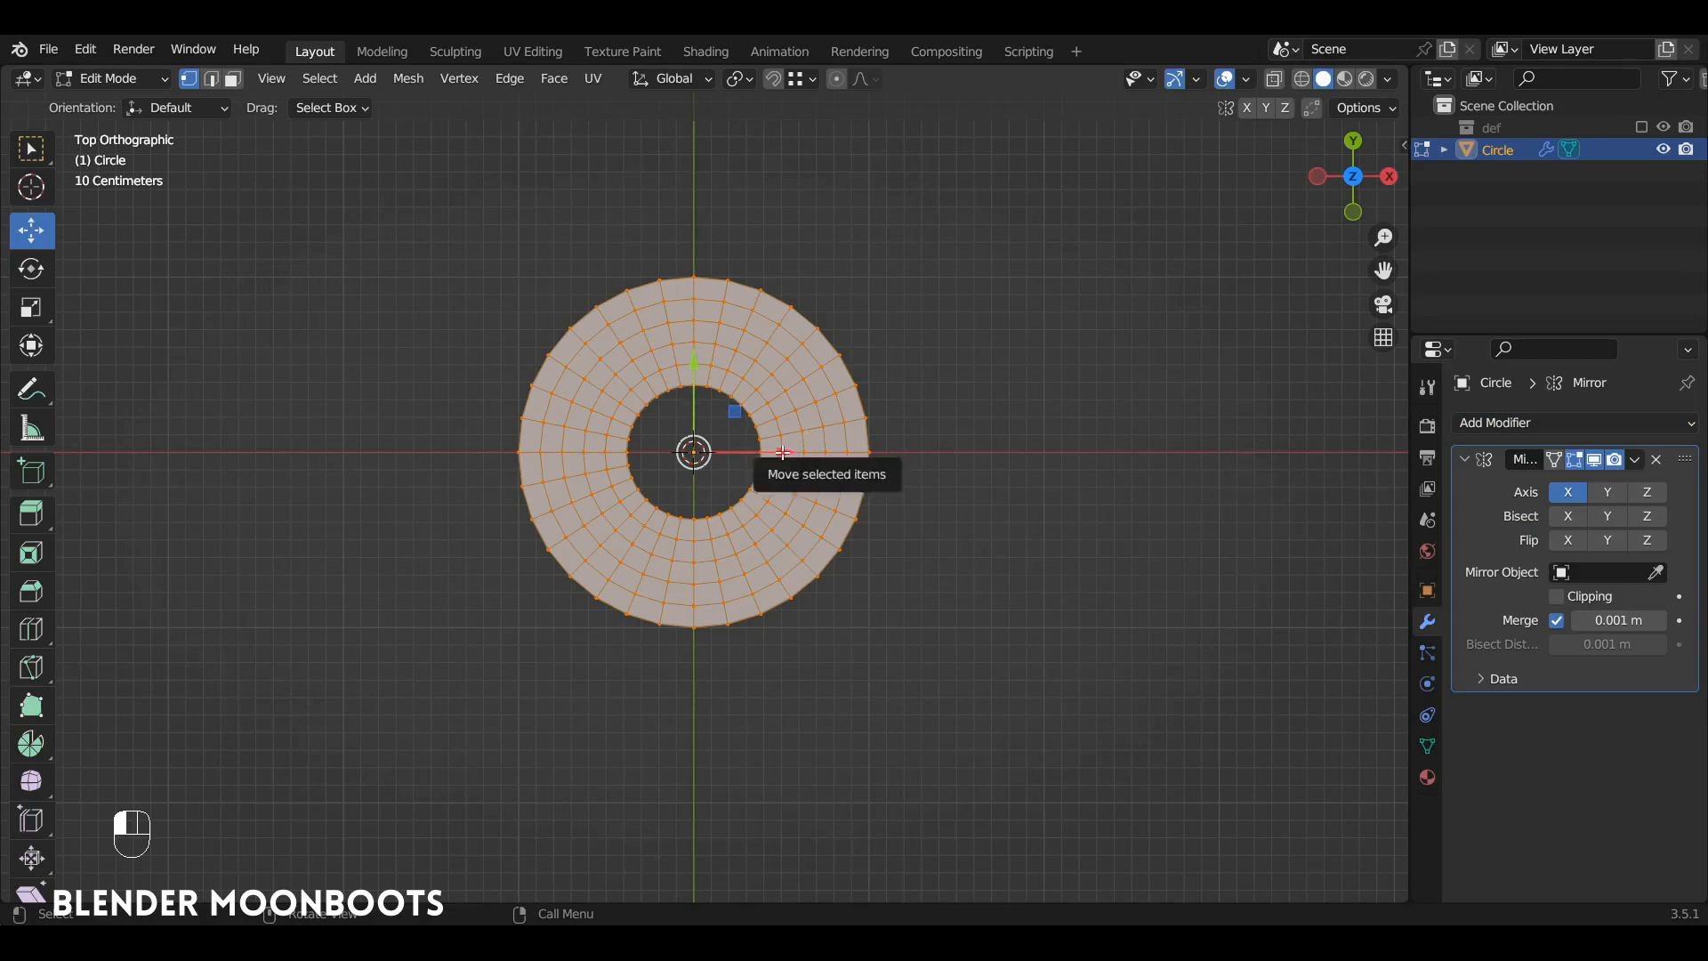
drag(788, 451, 664, 452)
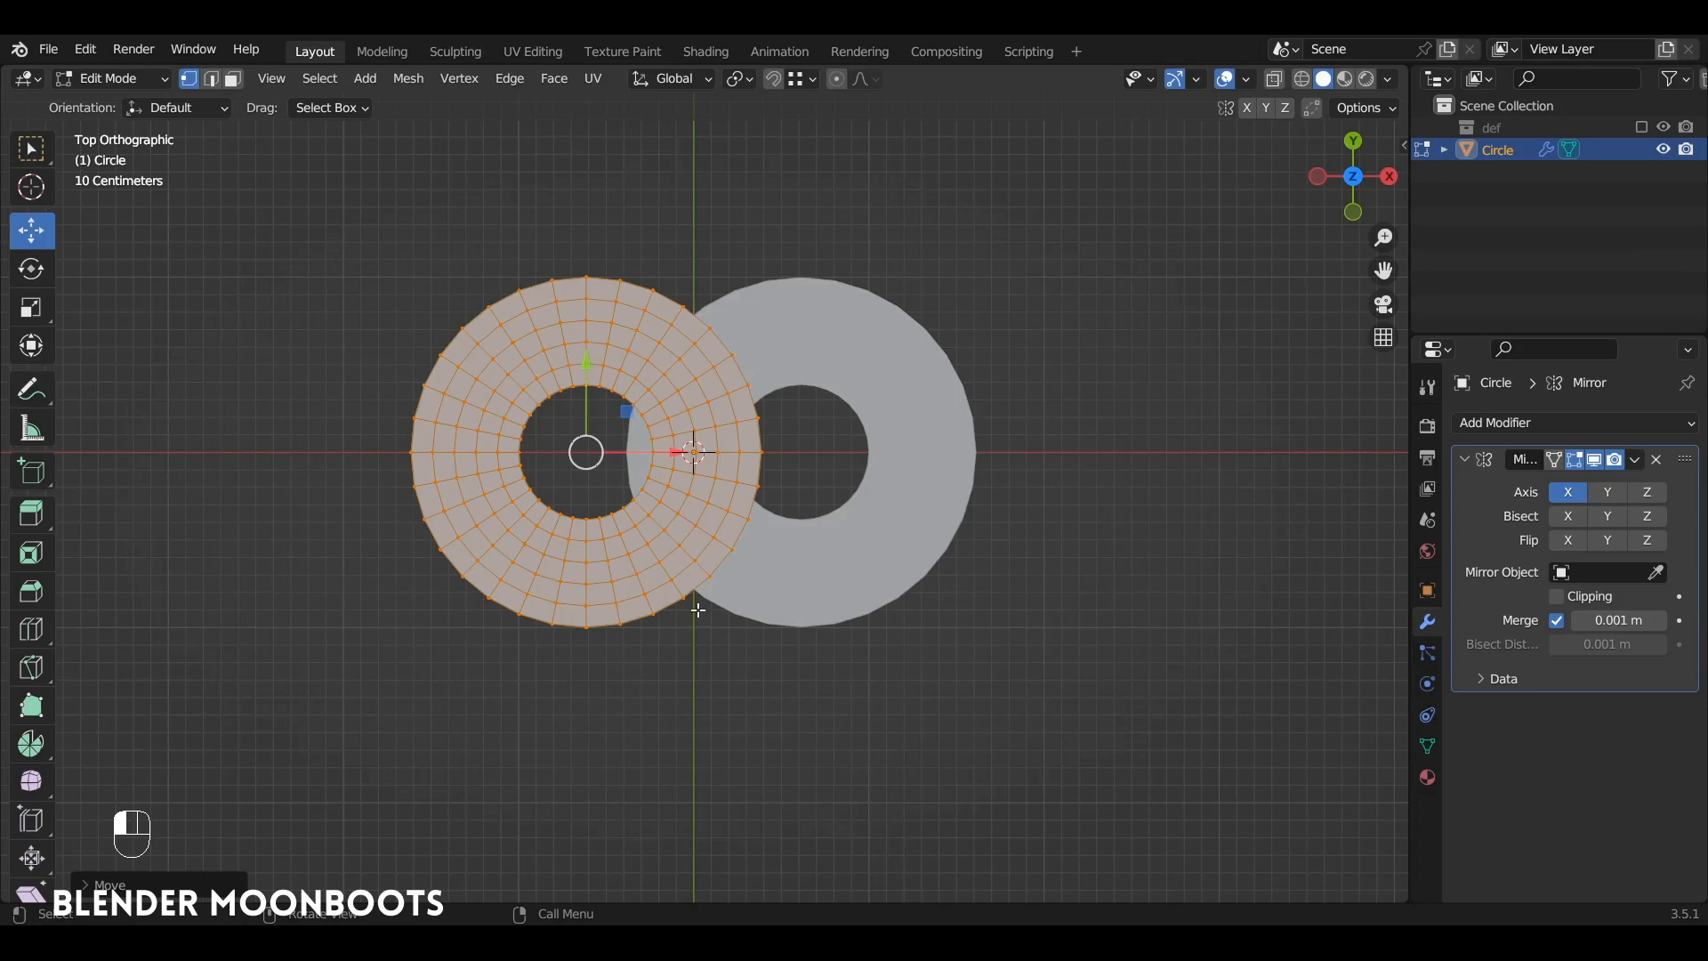
Enable Bisect and Flip on X in the Mirror modifier and adjust the ring's X position to set how far the two rings overlap
click(1569, 518)
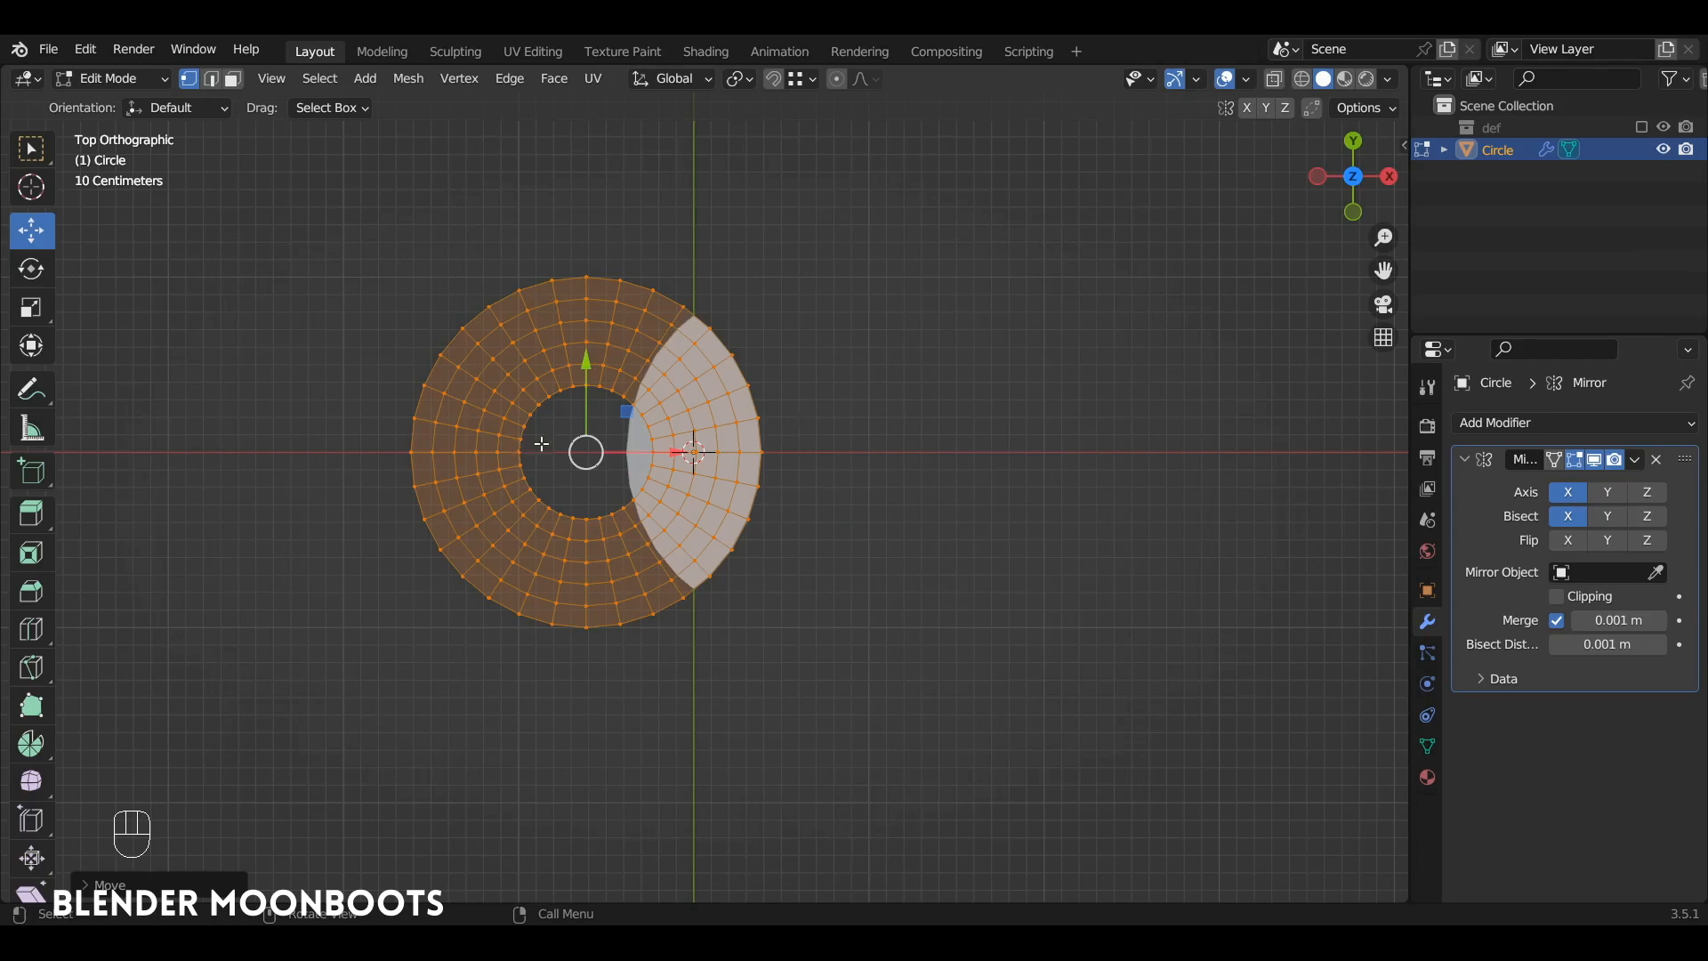
mouse_move(684, 450)
mouse_down()
mouse_move(905, 464)
mouse_move(669, 477)
mouse_up()
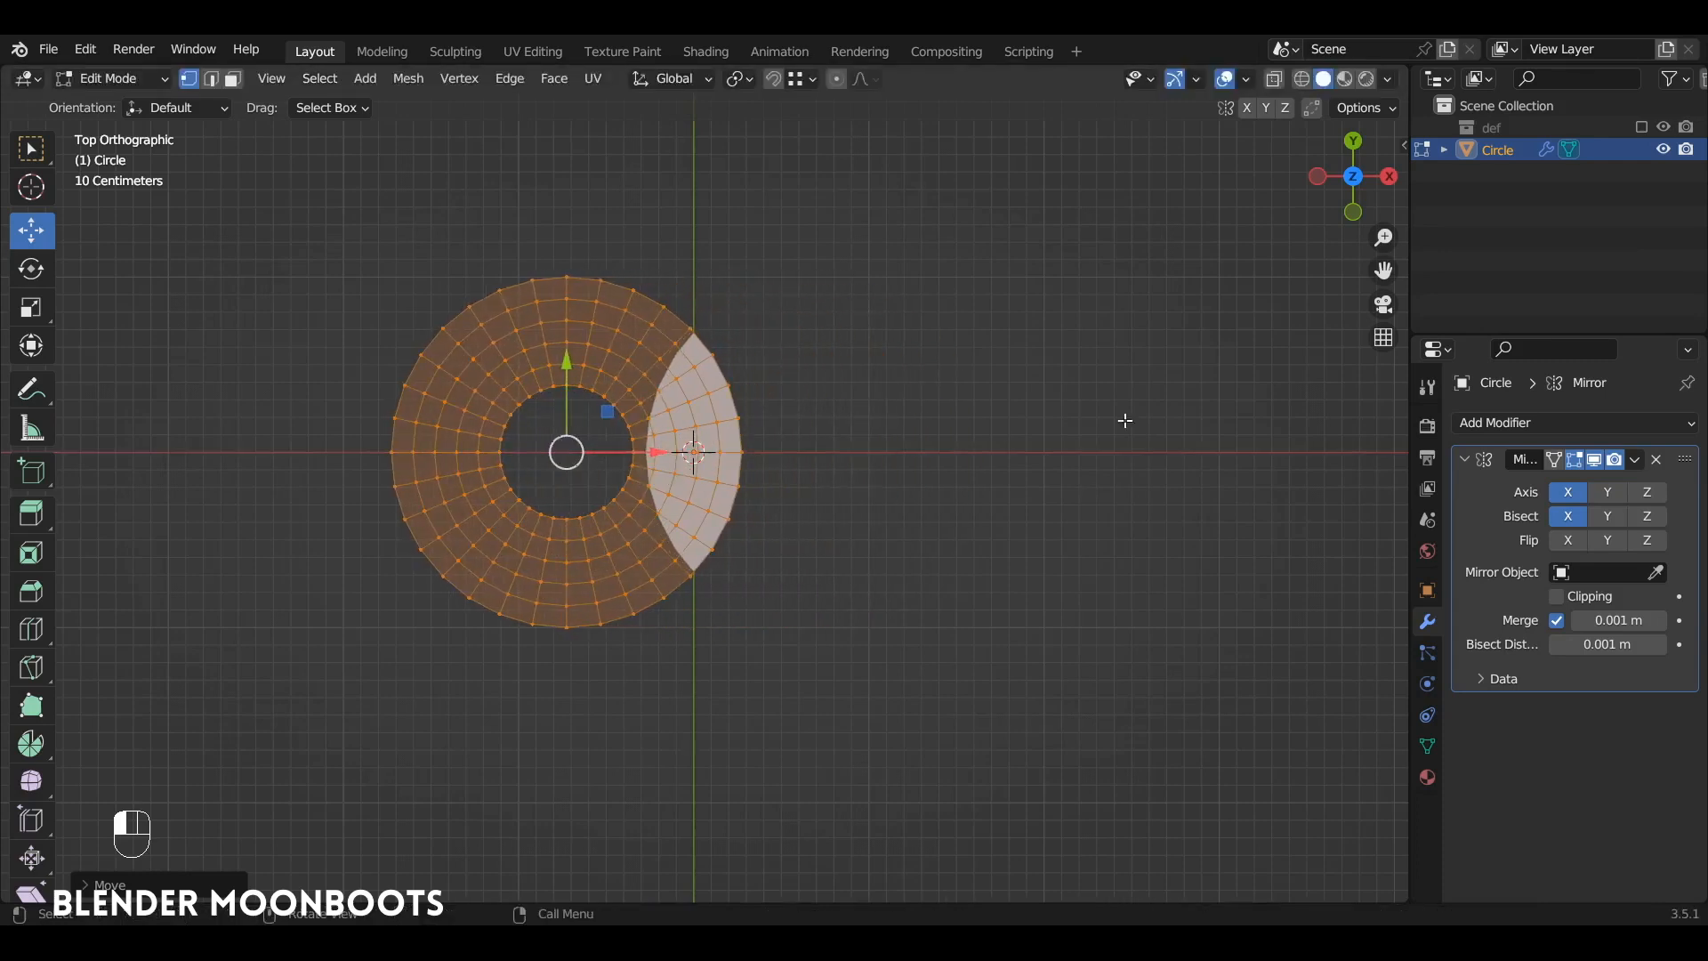
click(1569, 542)
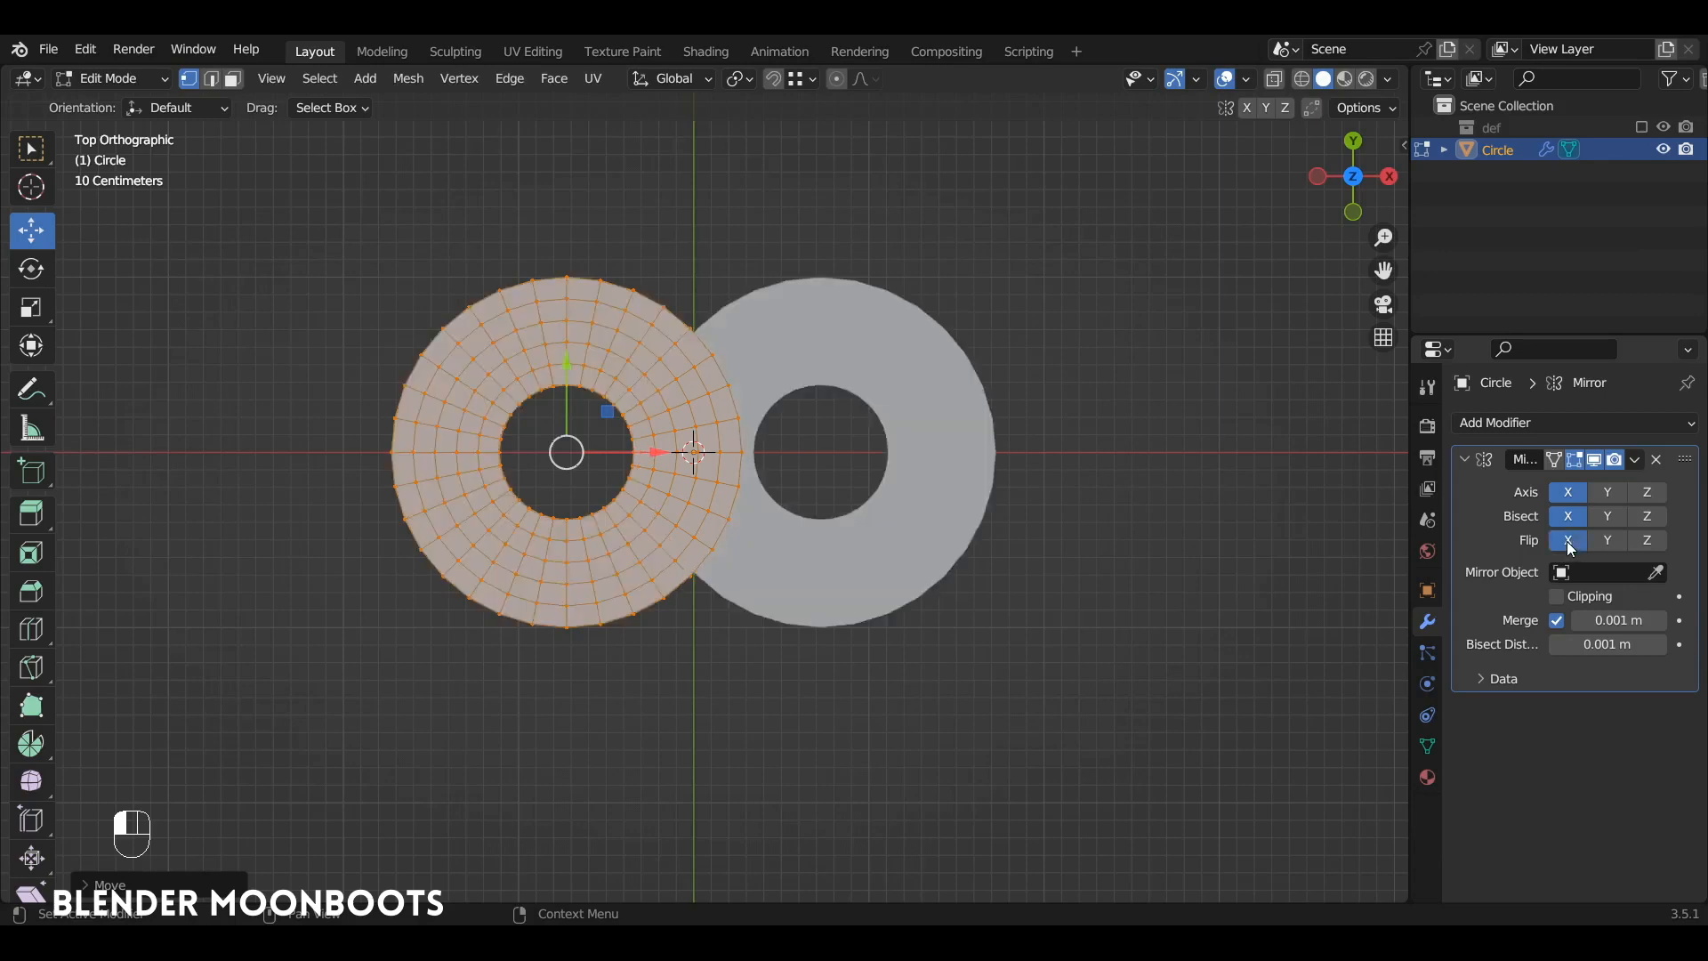
drag(656, 454, 675, 455)
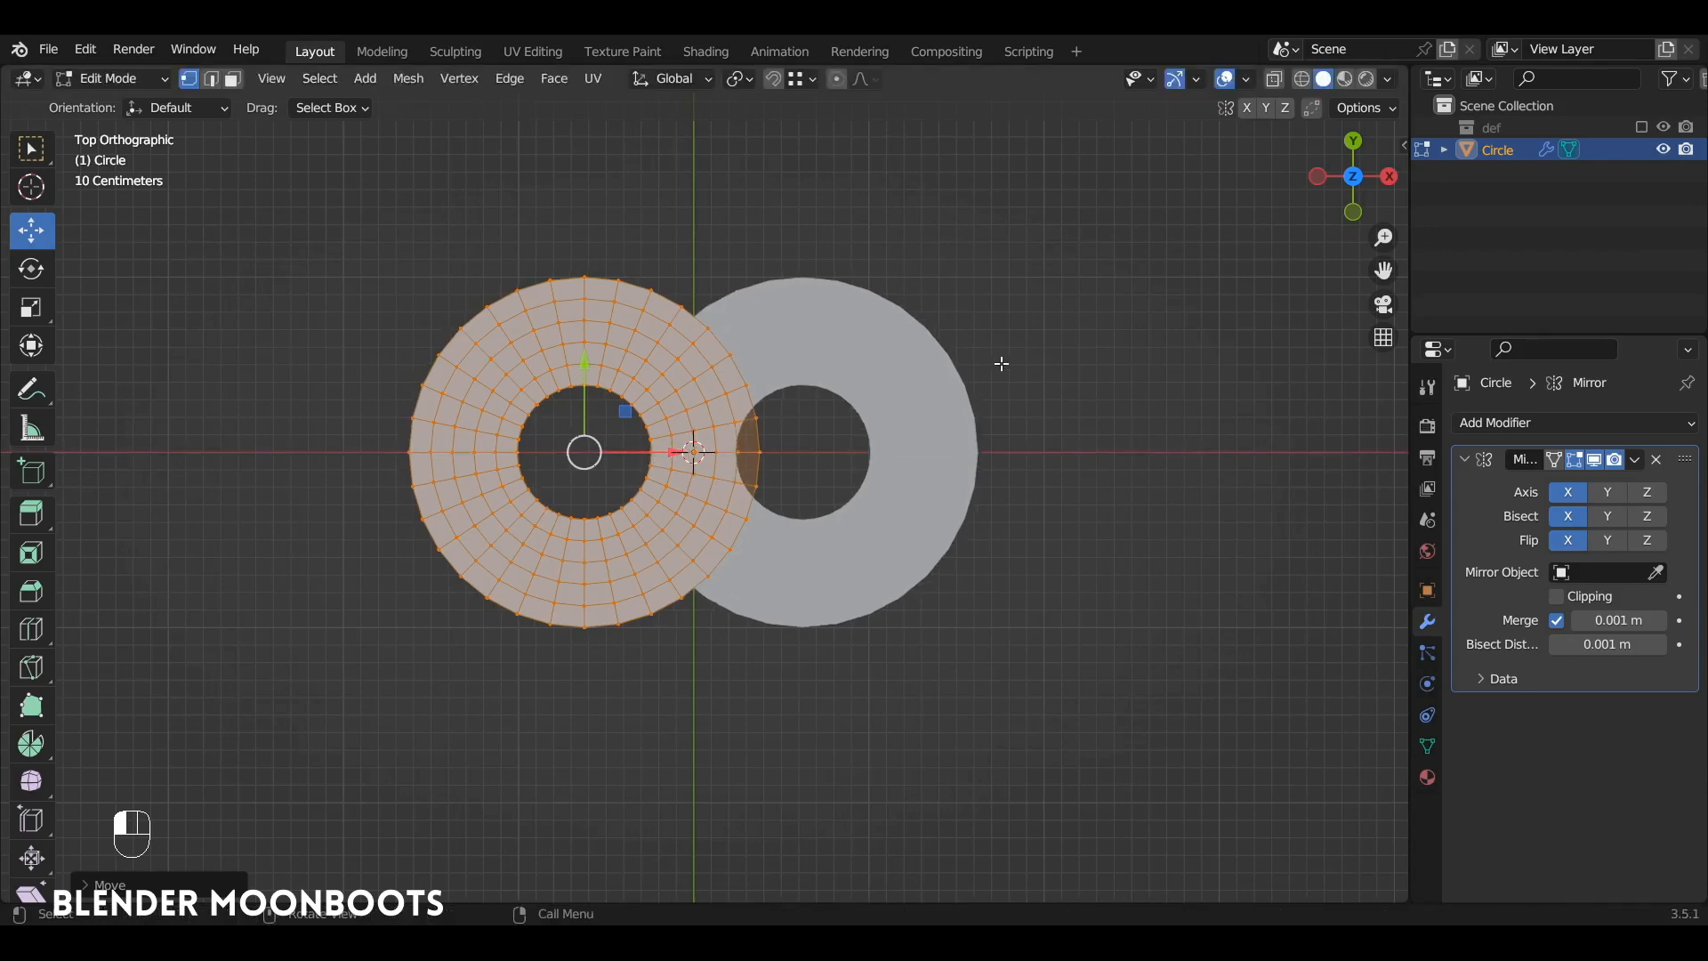
Rotate the ring mesh 90° about the X axis so it stands upright, check it from the front and return to Object Mode
text(rx90)
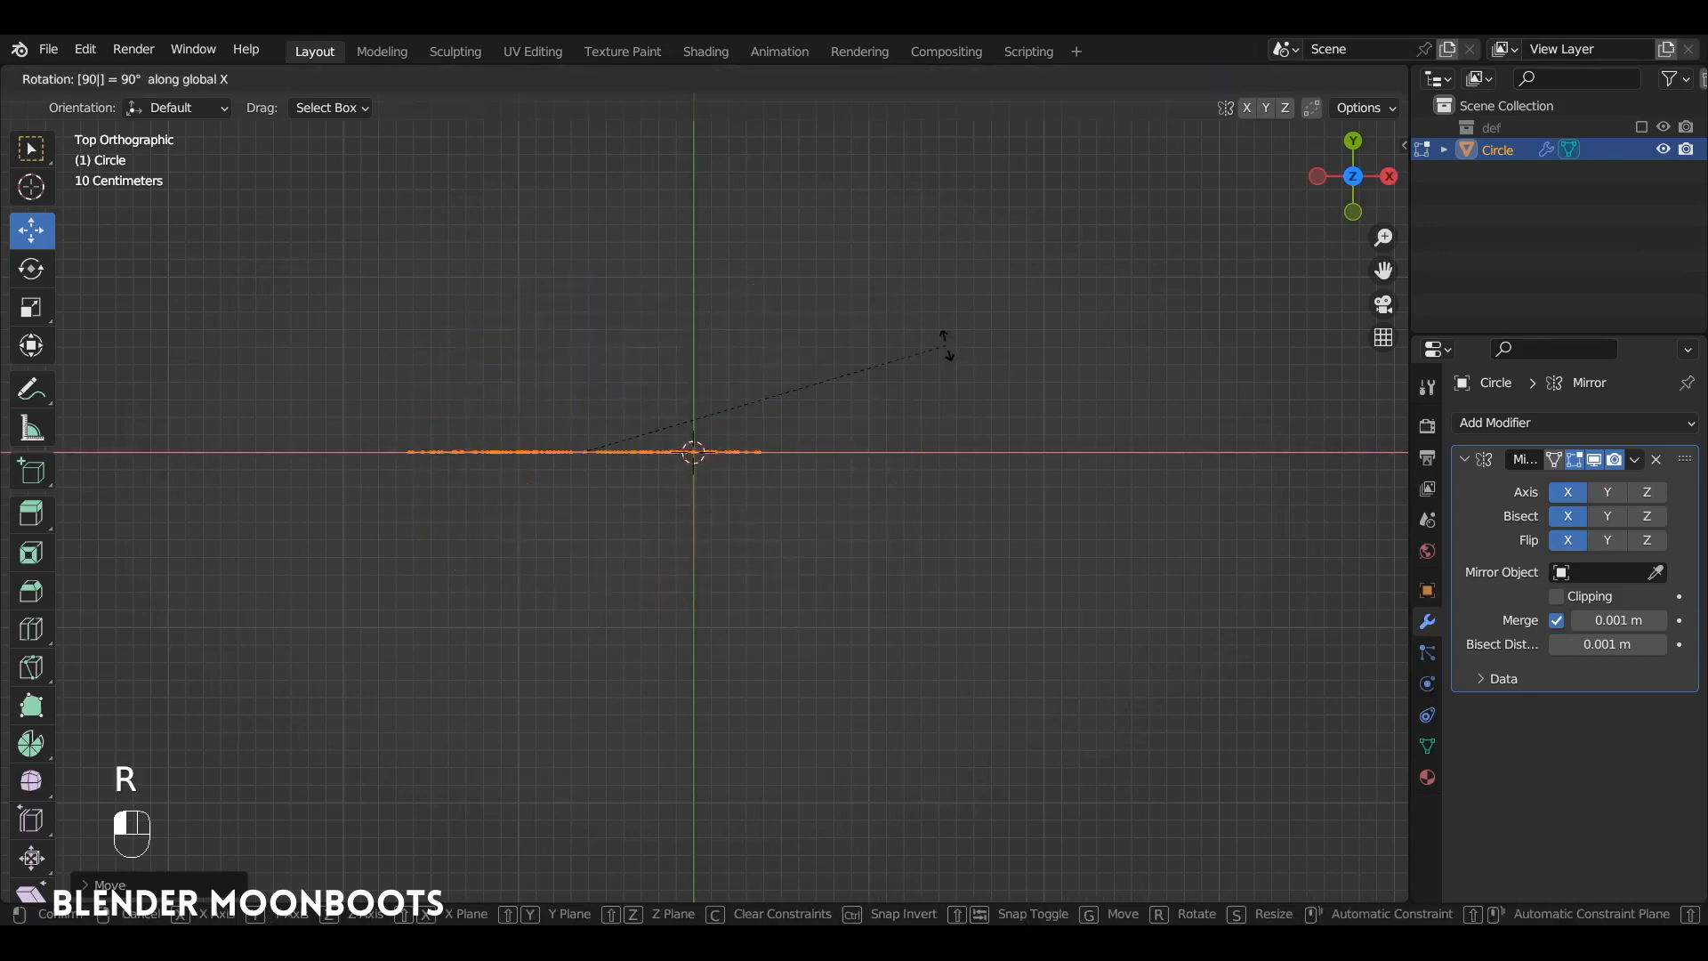
key(Return)
key(KP_1)
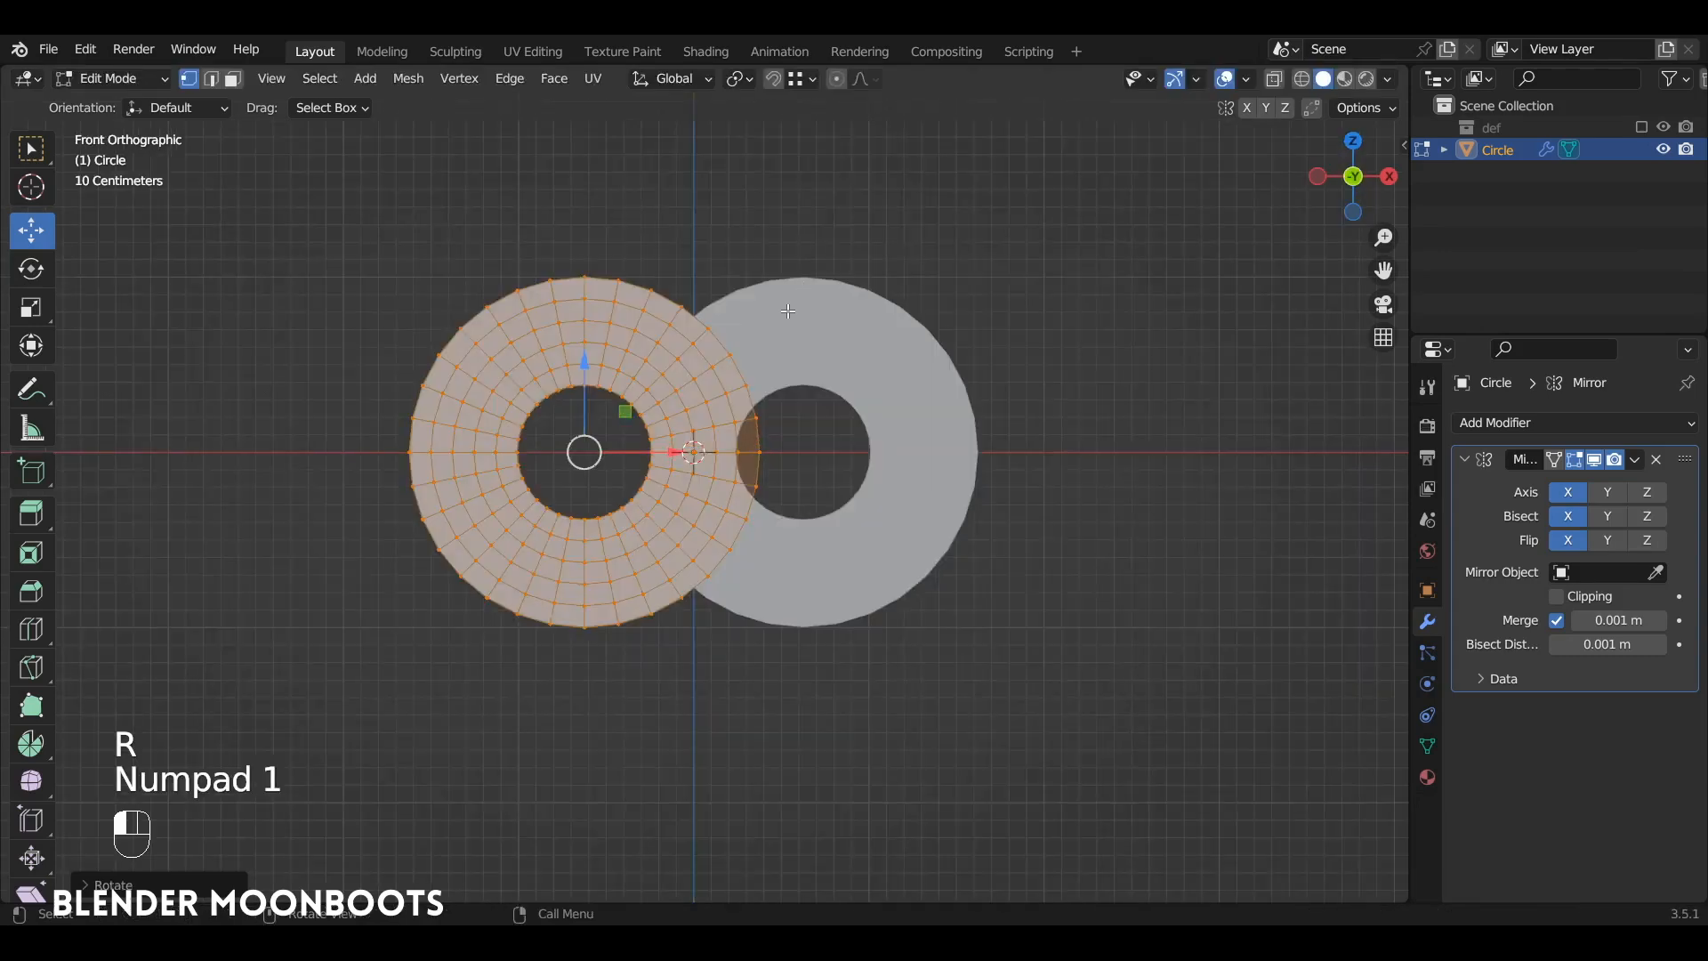
key(Tab)
alt+shift+drag(852, 343, 780, 361)
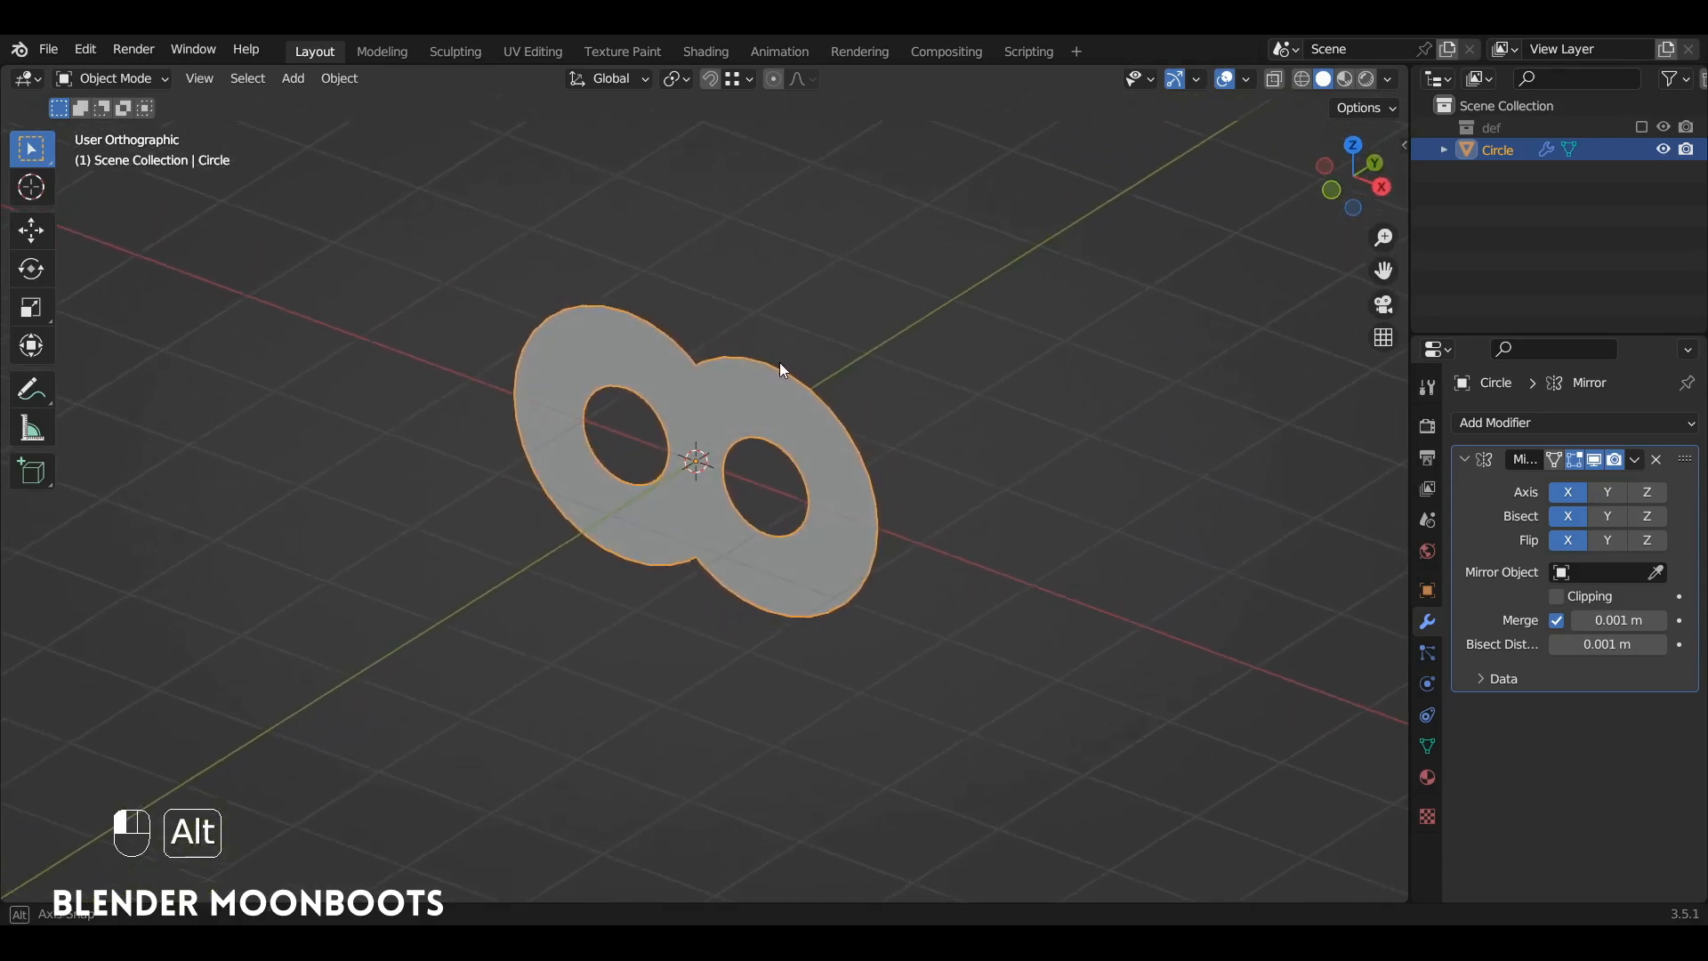
Add a Simple Deform modifier after the Mirror, set to Bend around X with an angle of 100°
click(1465, 458)
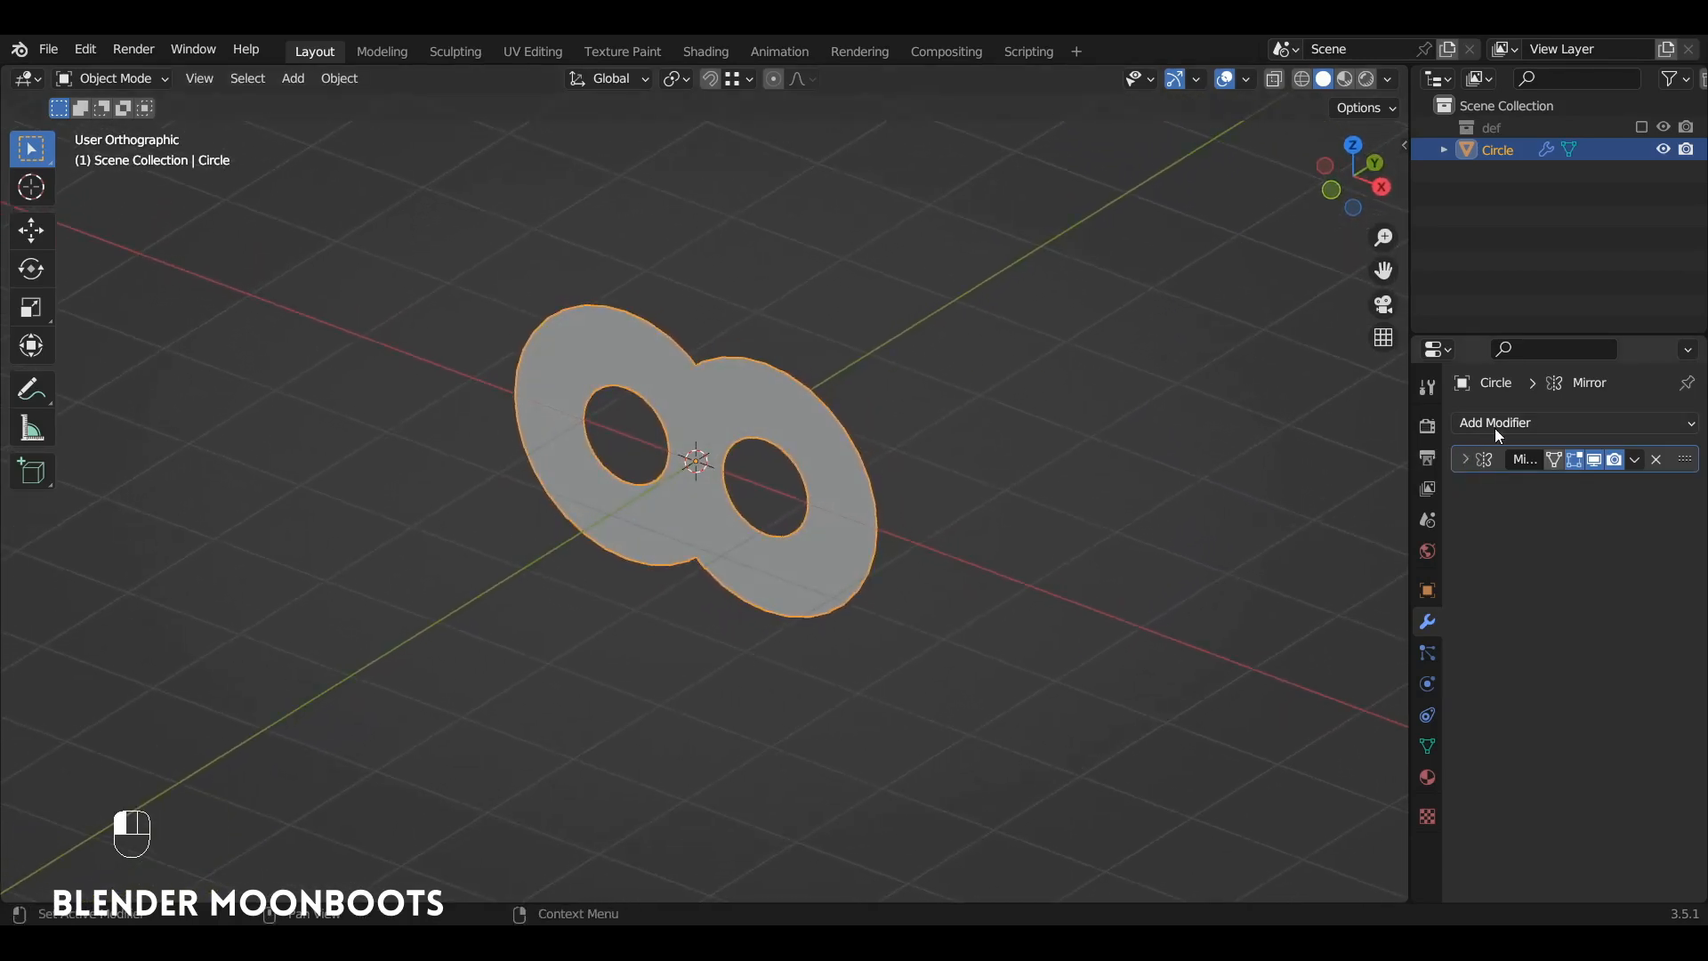
click(1498, 425)
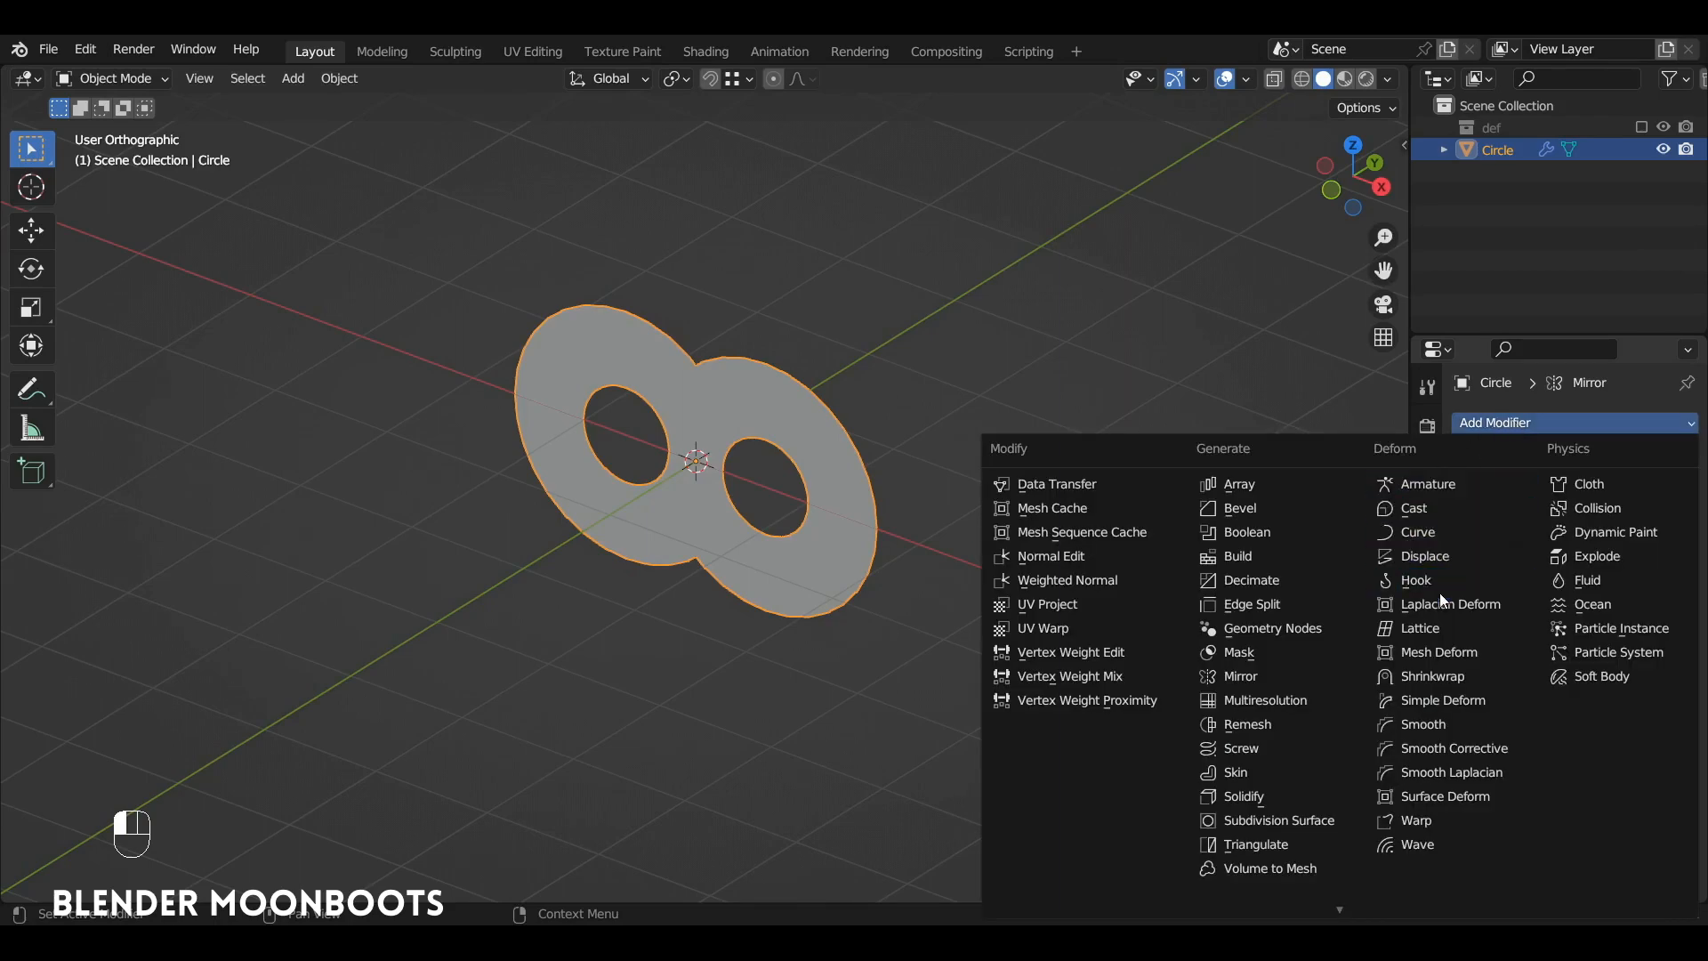
click(1444, 700)
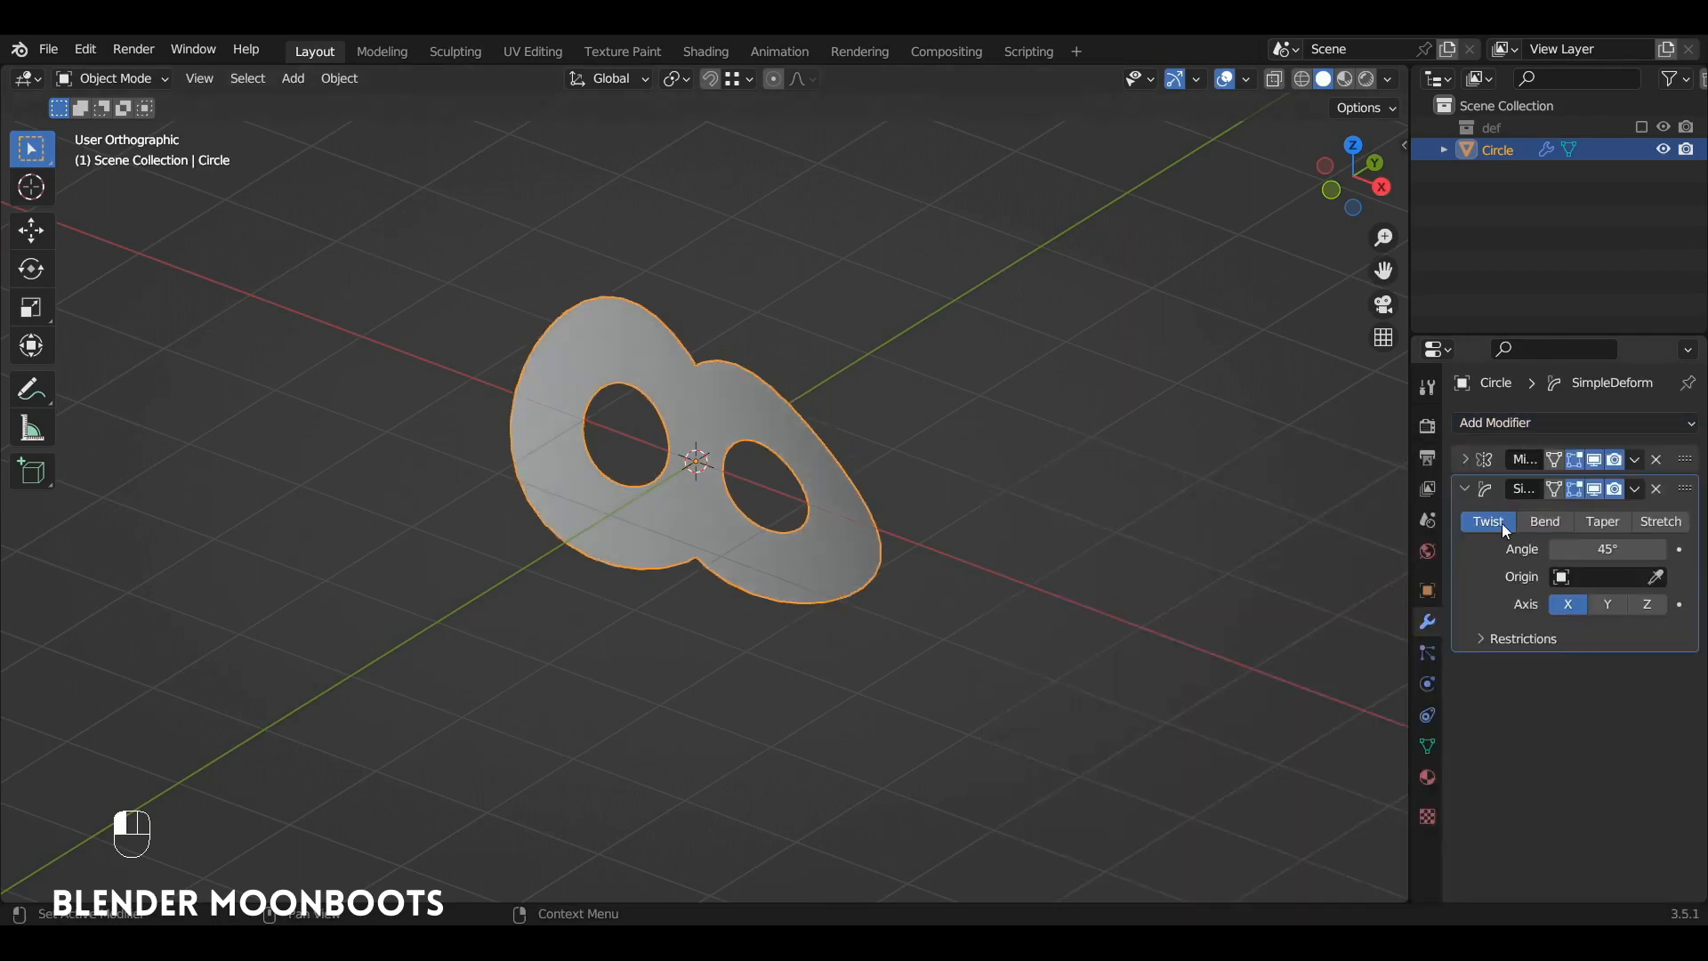
click(1548, 519)
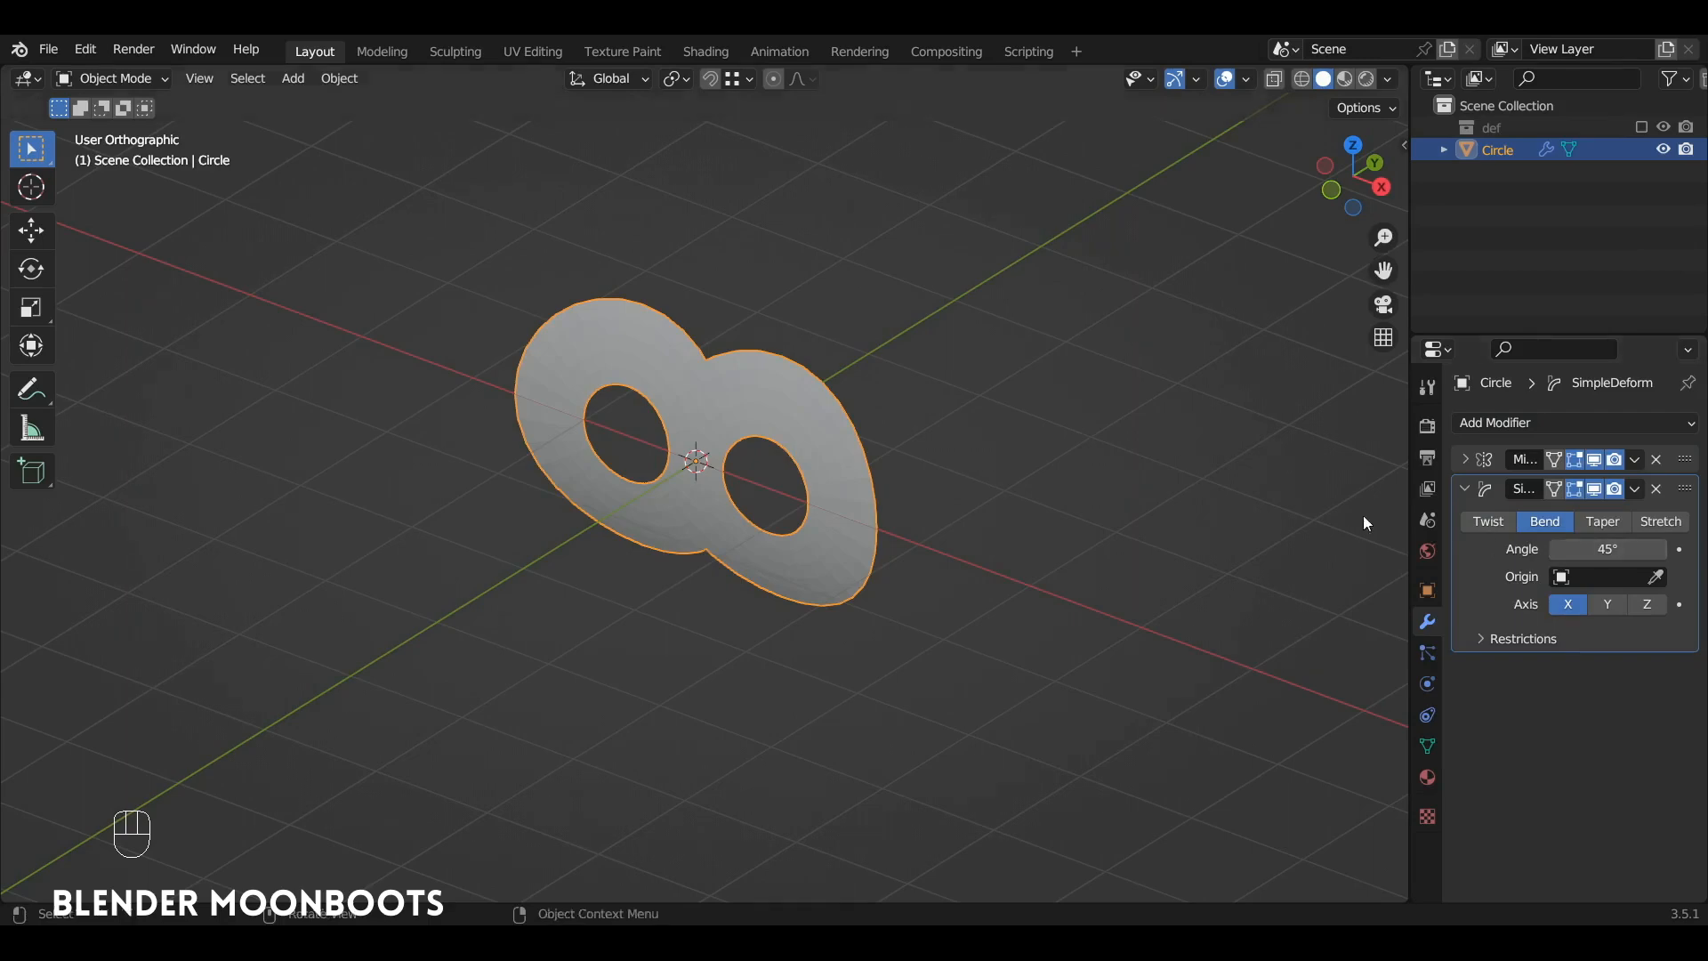
alt+drag(1107, 538, 828, 424)
alt+drag(743, 541, 964, 509)
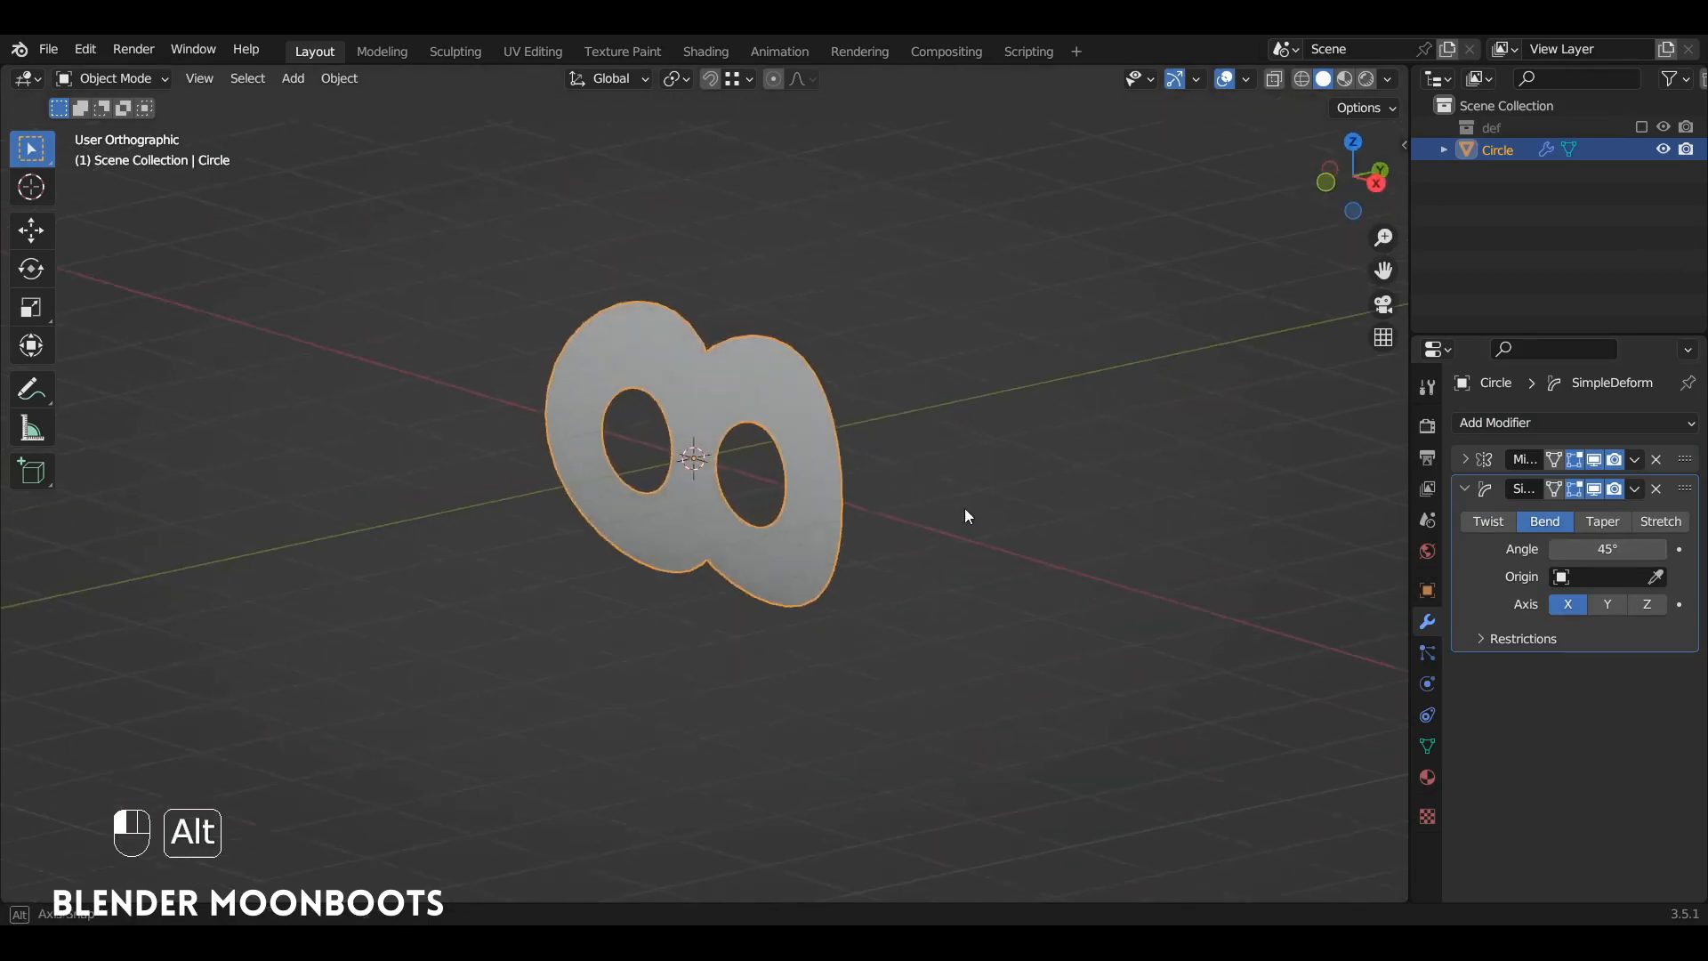
click(1596, 546)
text(100)
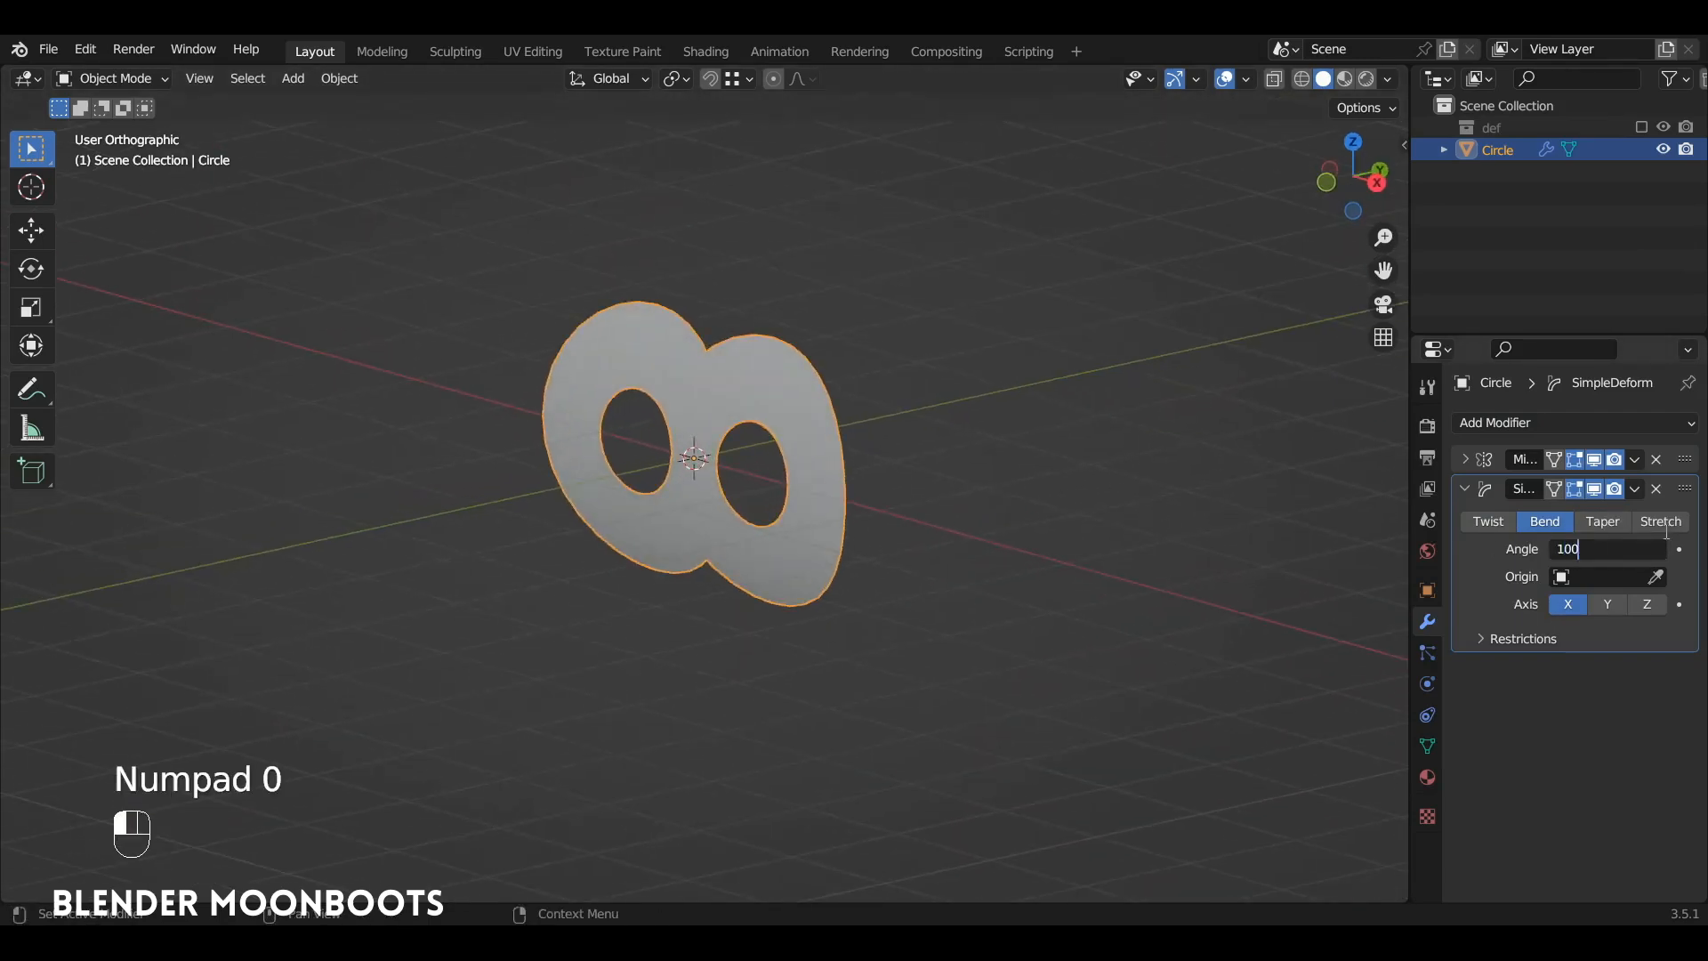
key(Return)
Apply smooth shading to the bent double-ring shape
alt+drag(942, 373, 871, 285)
middle_drag(892, 435, 895, 534)
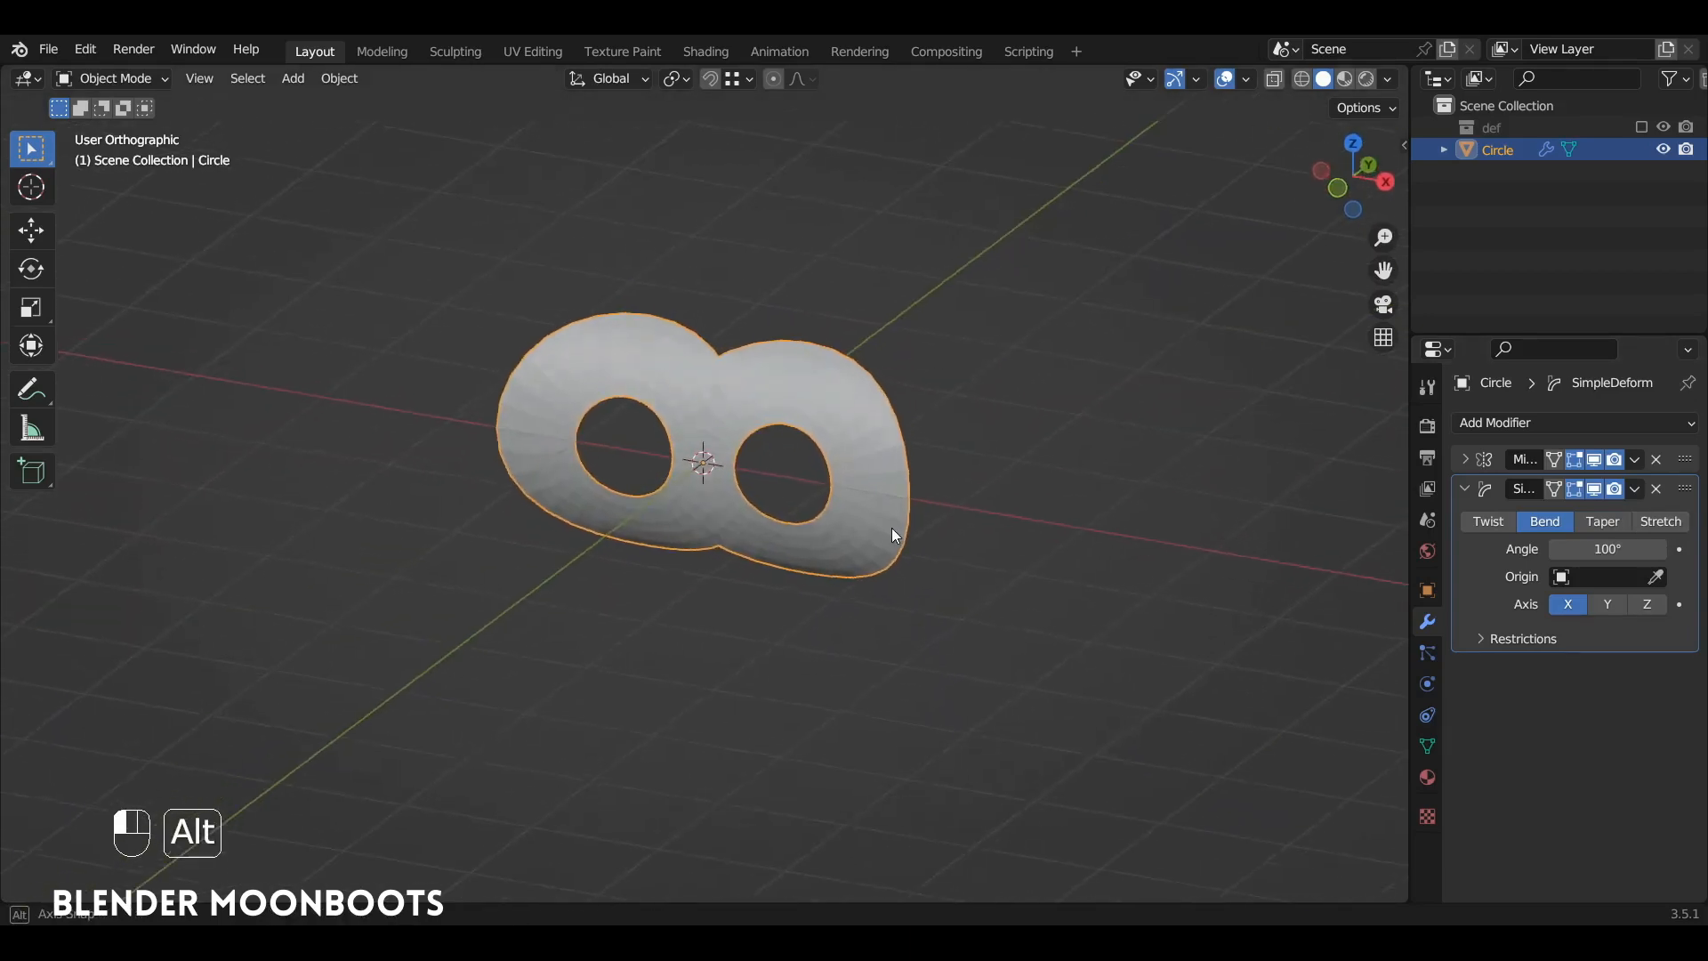
right_click(851, 416)
click(846, 418)
Duplicate the Bend modifier, set the copy to the Z axis with an angle of 200°, and collapse both deform modifiers
mouse_move(851, 420)
alt+middle_down()
mouse_move(888, 391)
mouse_move(866, 393)
alt+middle_up()
alt+middle_drag(876, 468, 943, 409)
click(1636, 490)
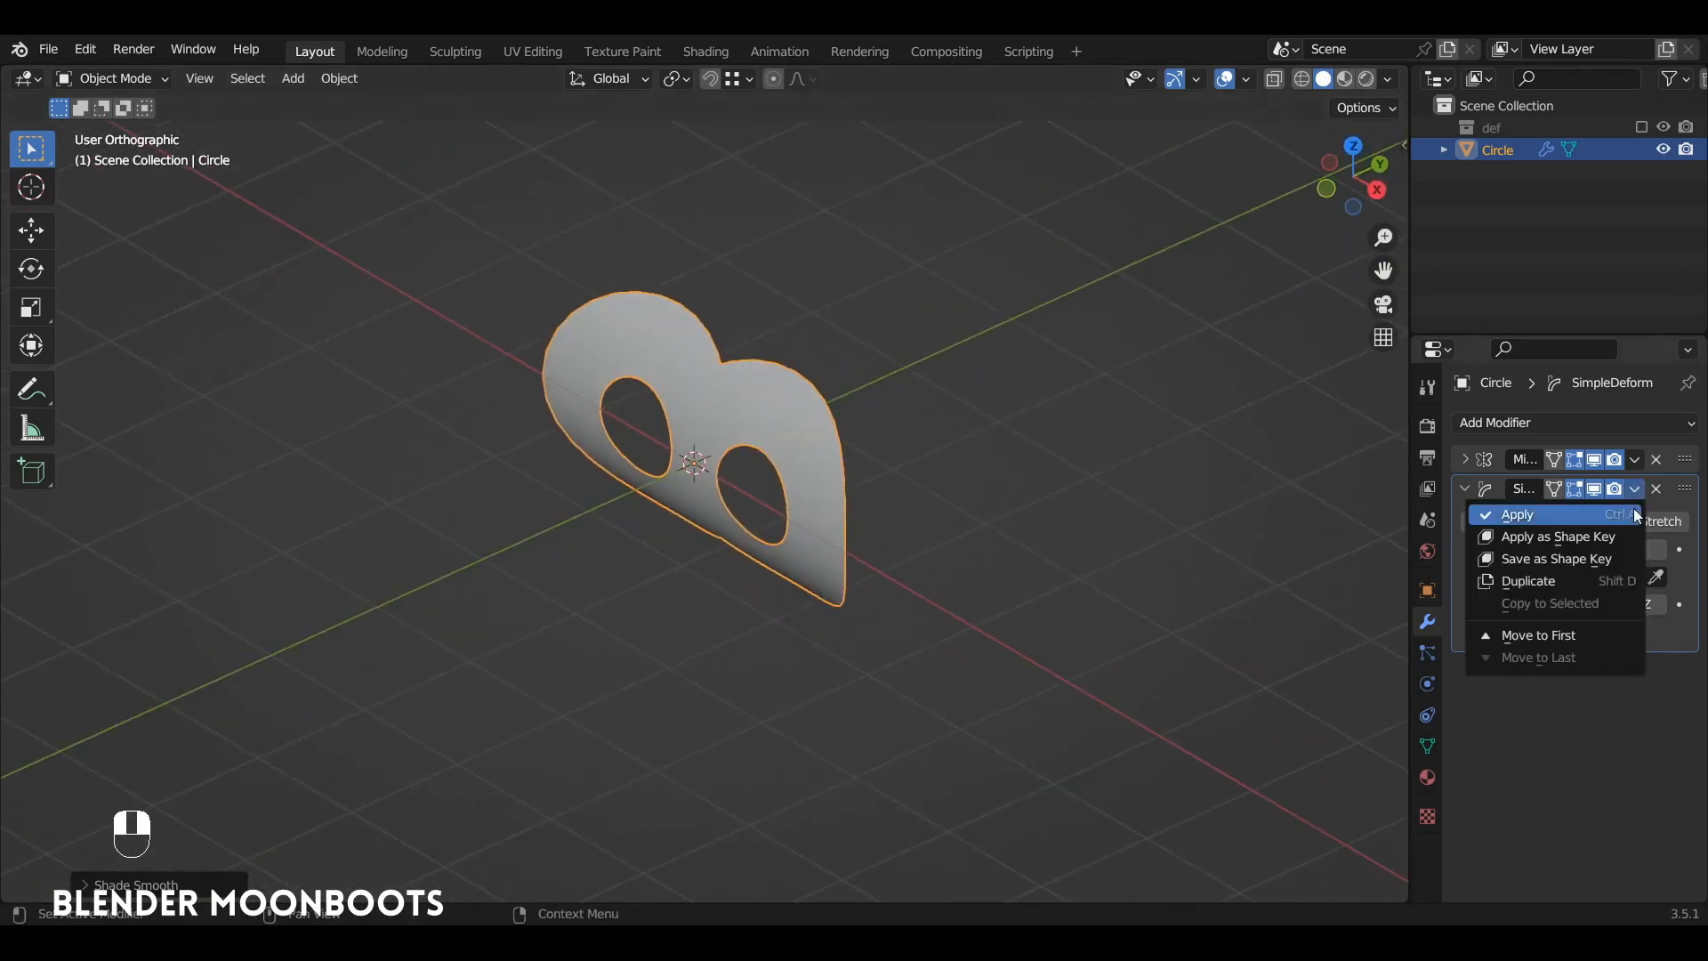
click(1594, 579)
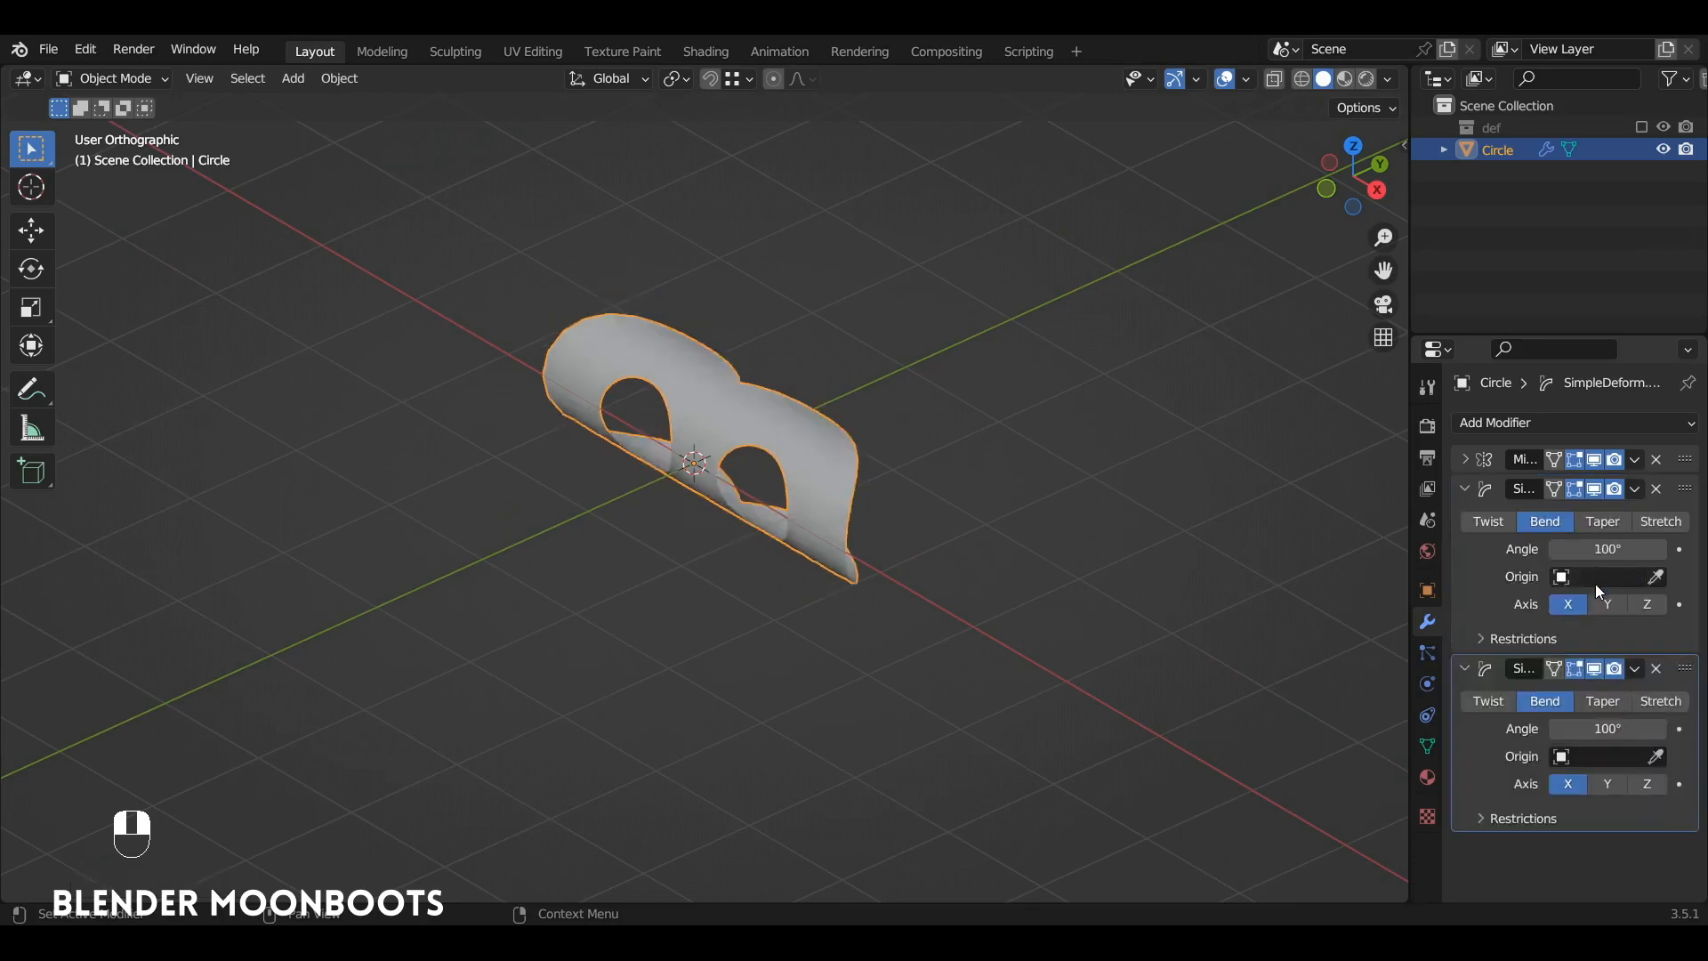
click(1648, 784)
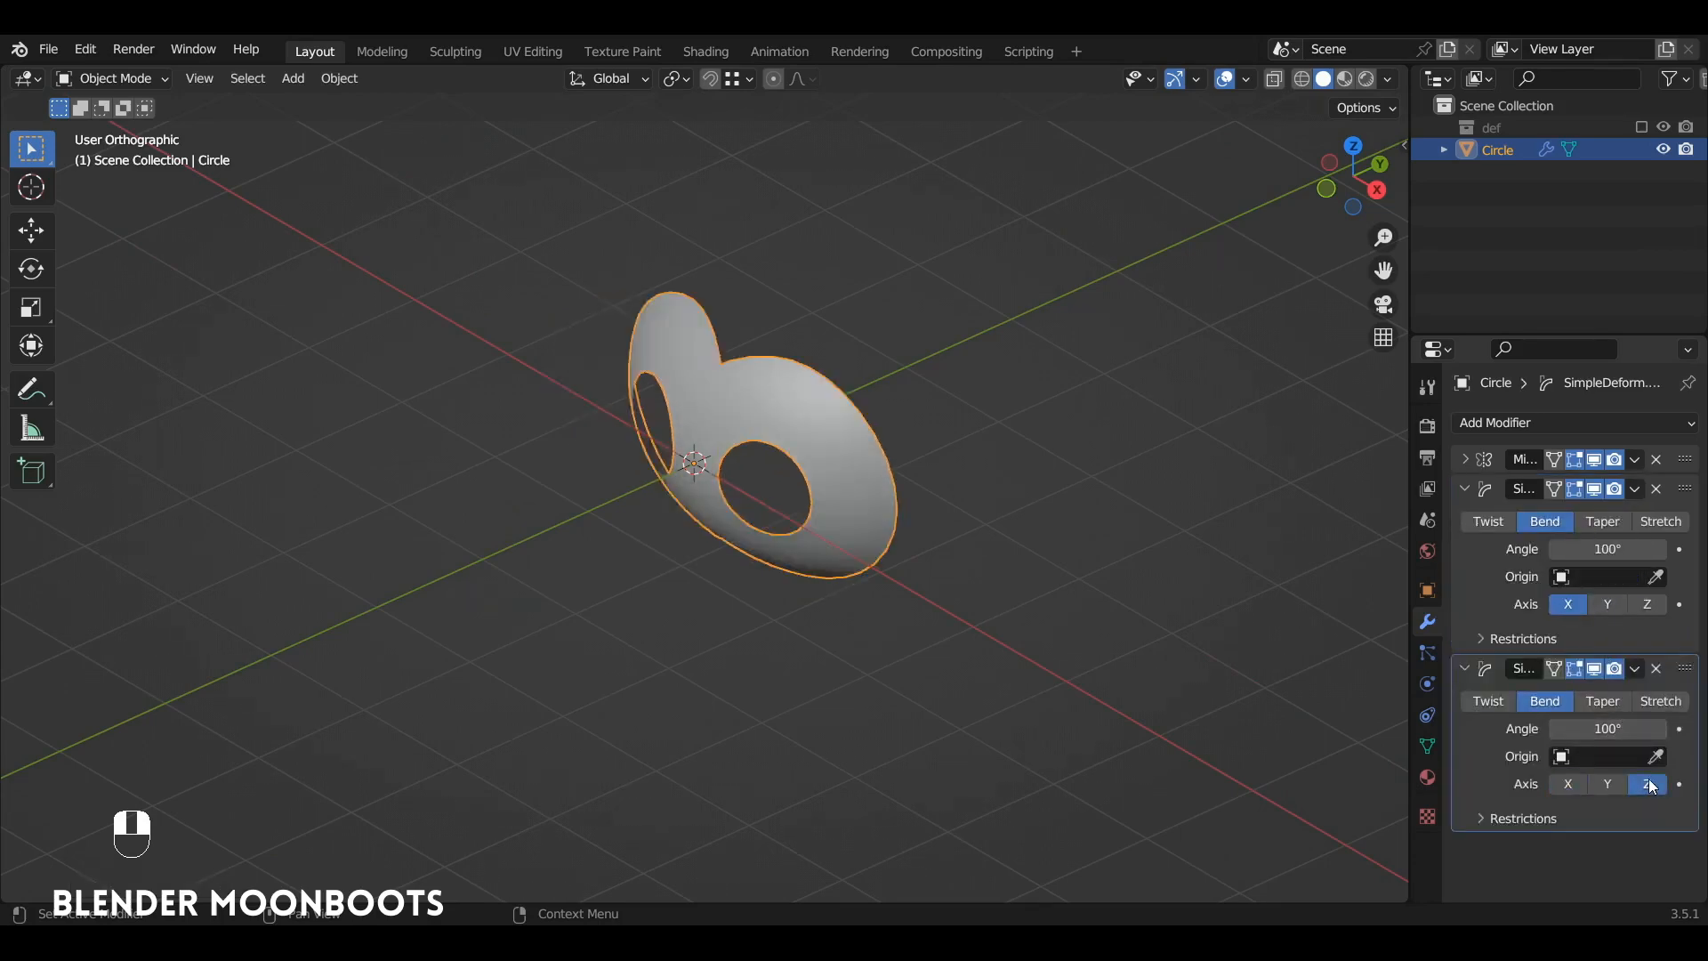
click(1607, 728)
text(200)
key(Return)
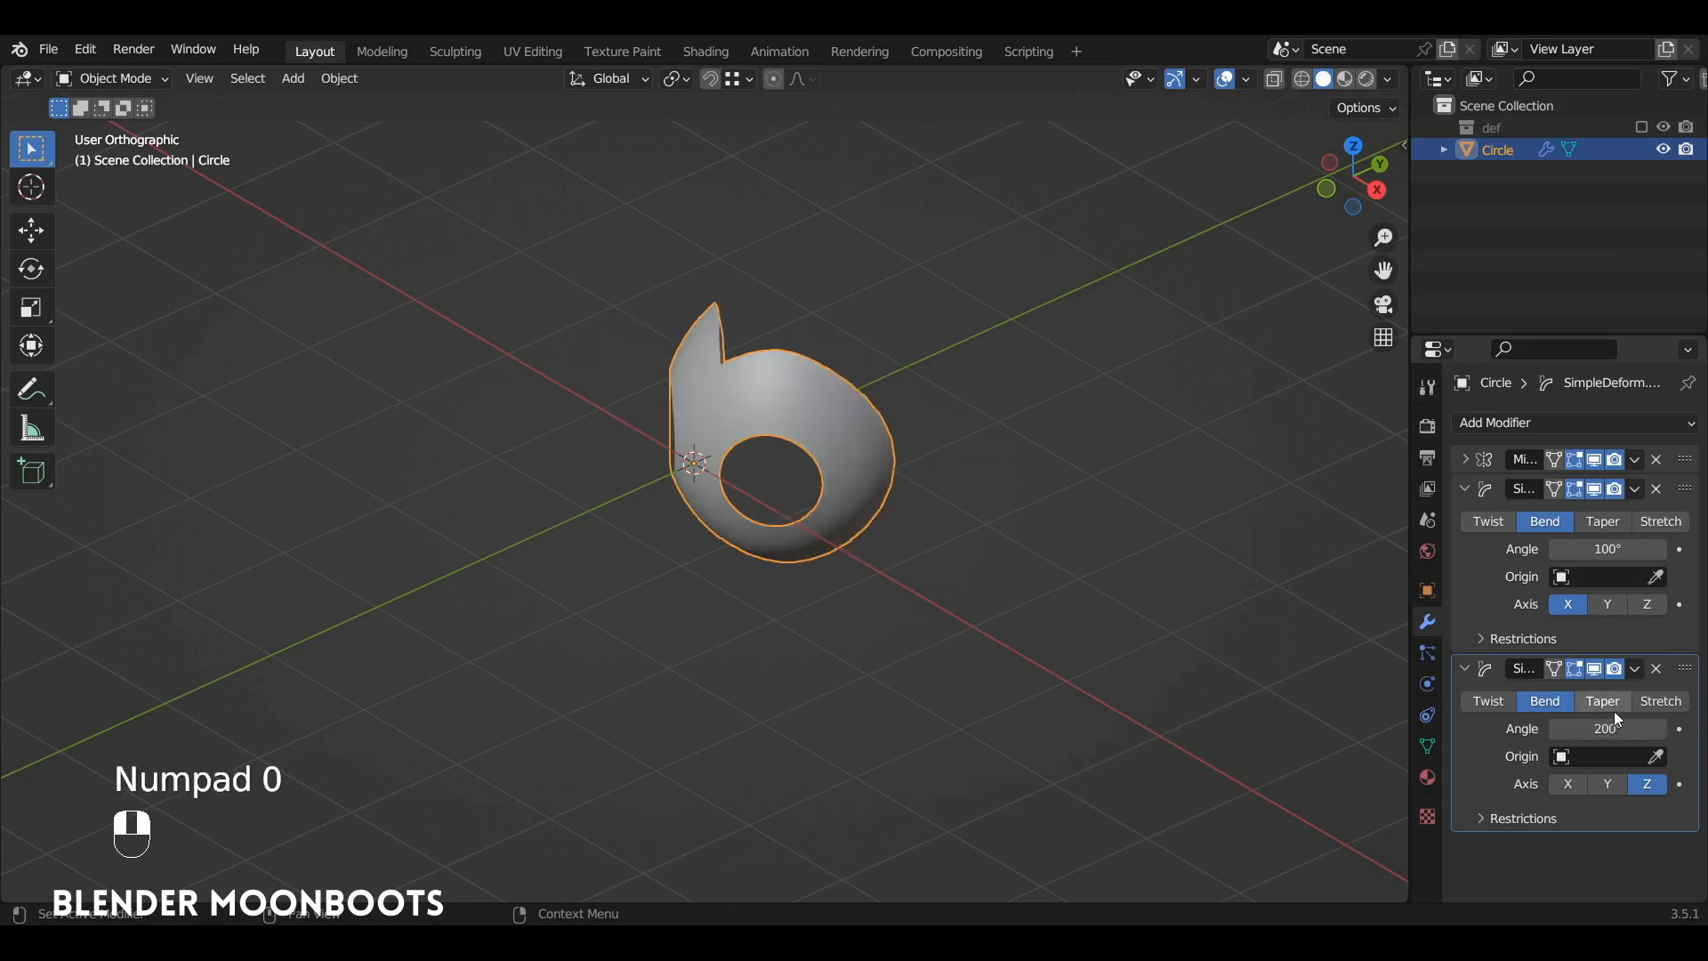
click(1464, 489)
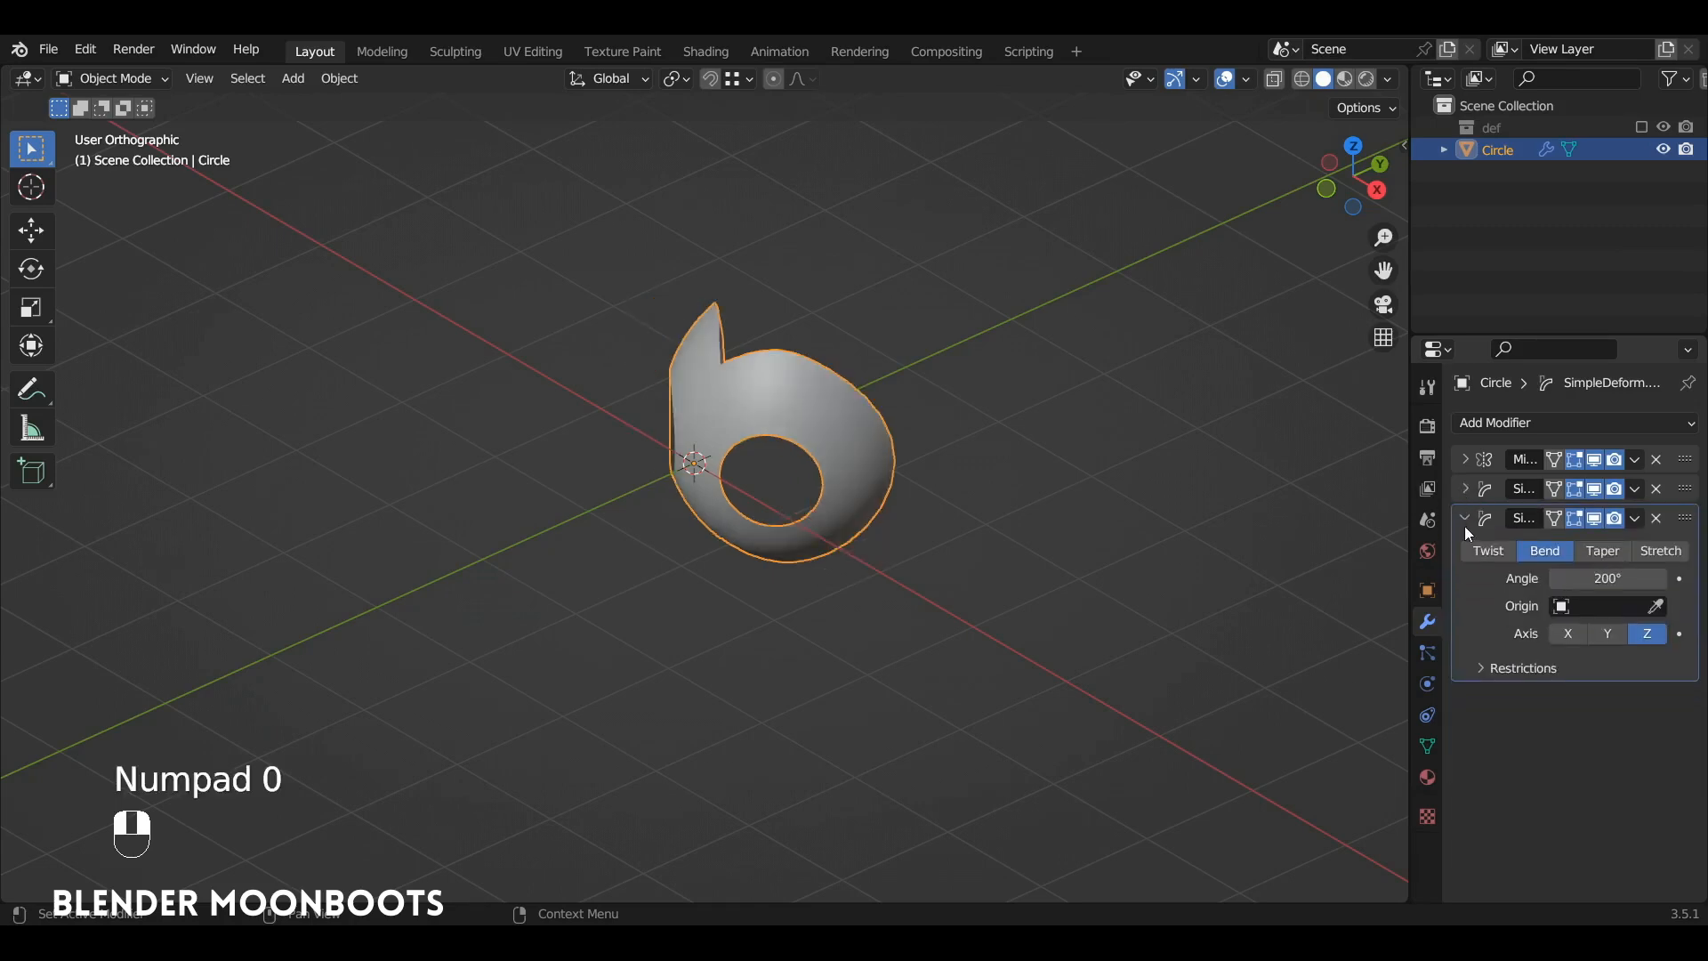
click(1464, 520)
View the curved mask from the front and add a UV sphere at the origin
alt+middle_drag(957, 466, 941, 434)
key(KP_1)
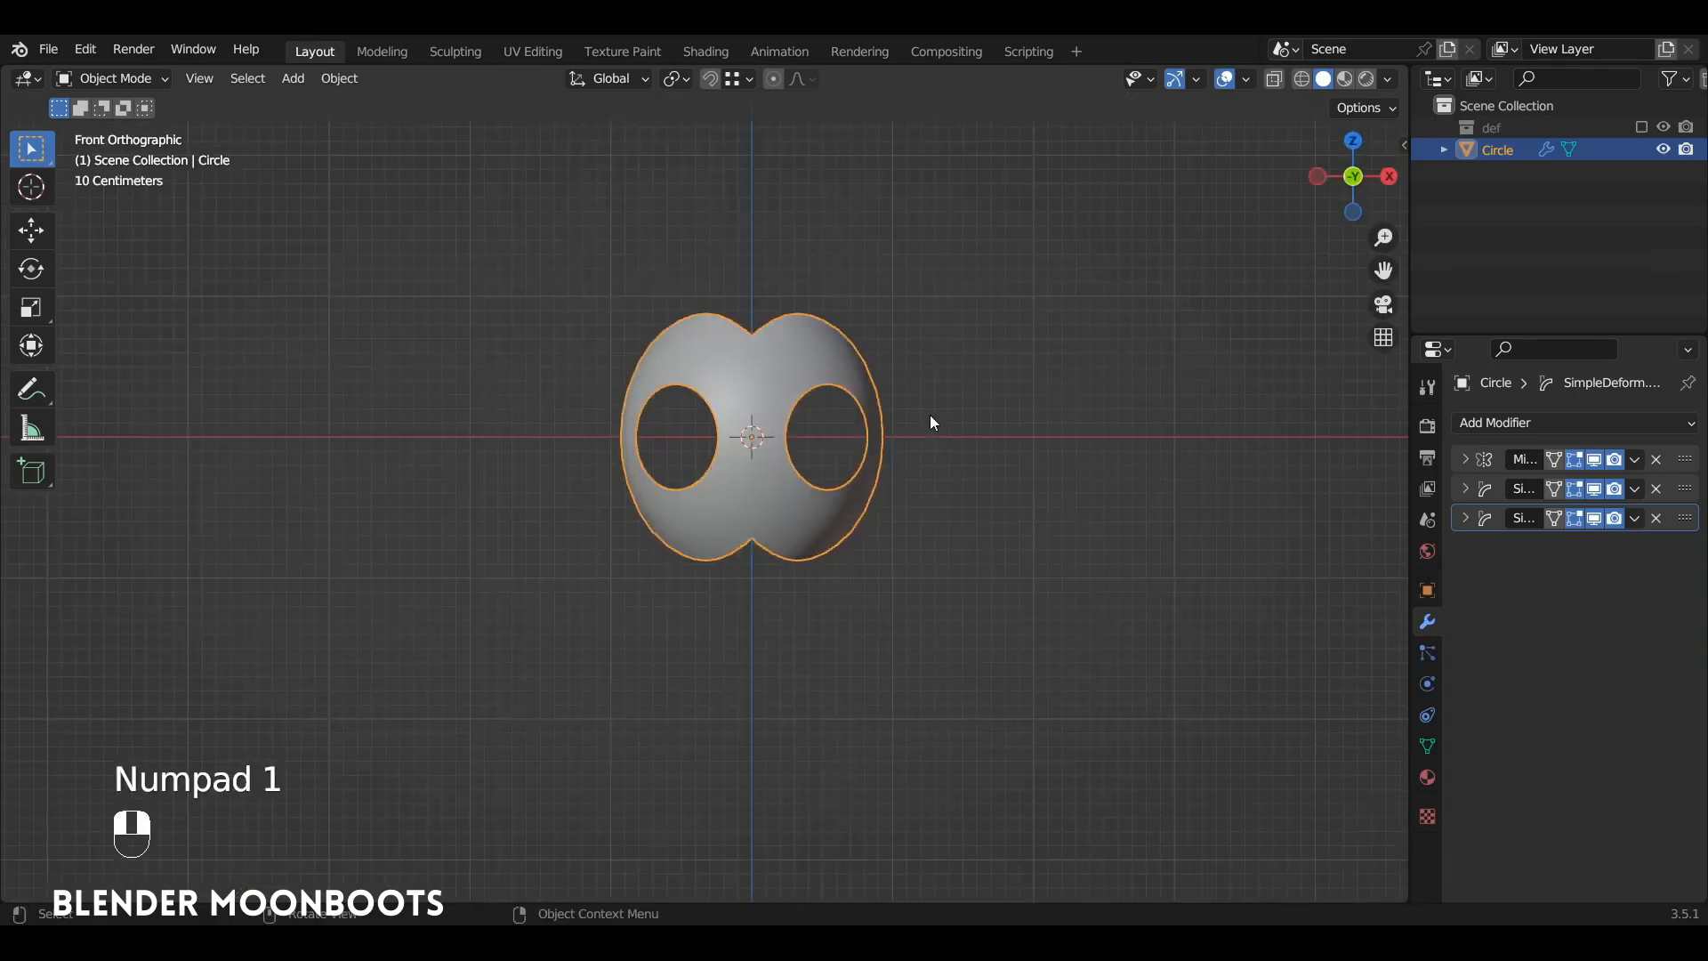
alt+middle_drag(848, 355, 827, 443)
key(shift+a)
mouse_move(814, 411)
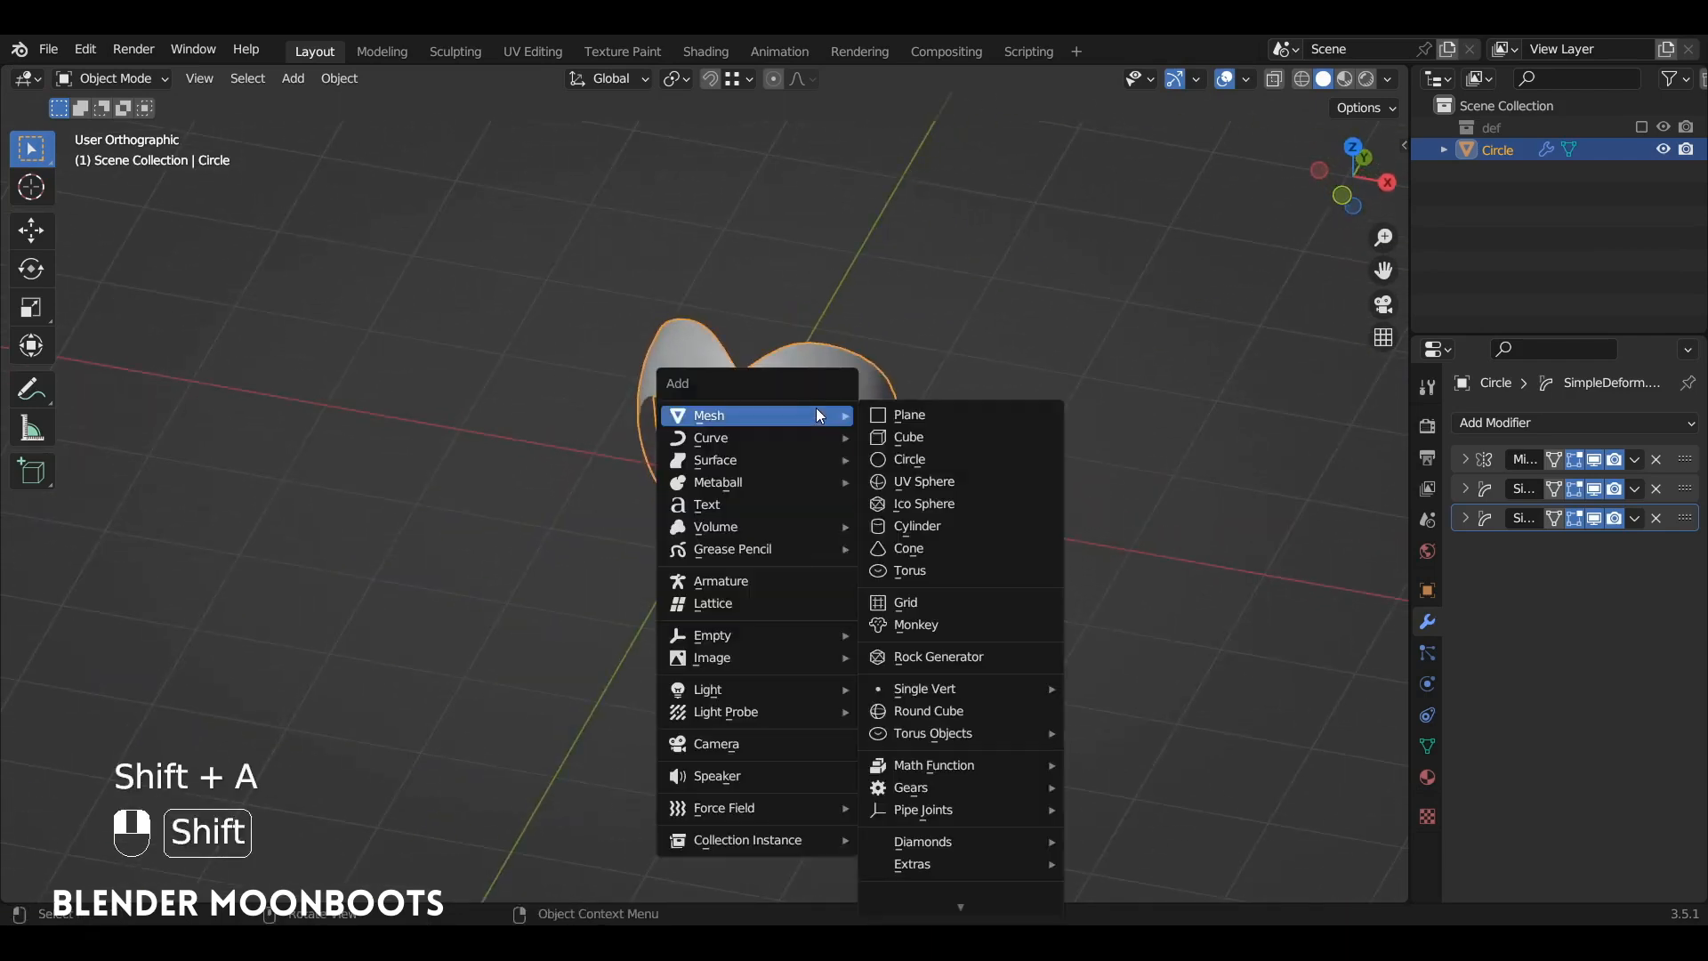
click(957, 483)
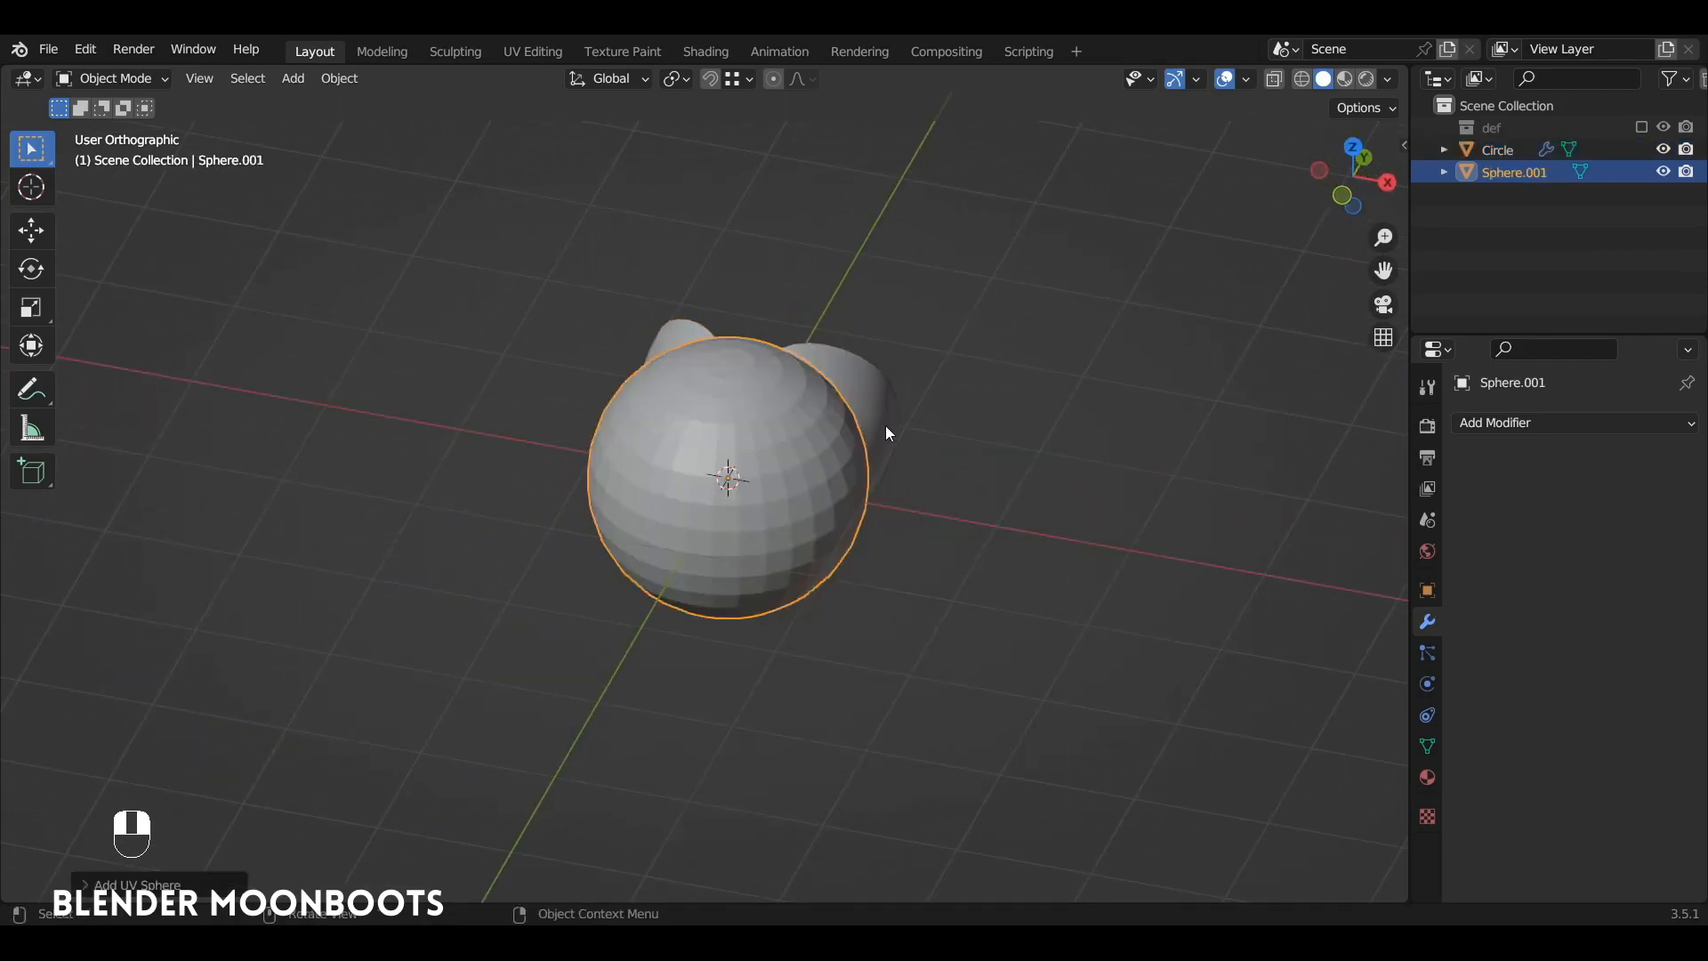
Move the sphere along Y into the hollow of the curved mask and scale it down slightly to fit
middle_drag(884, 425, 781, 471)
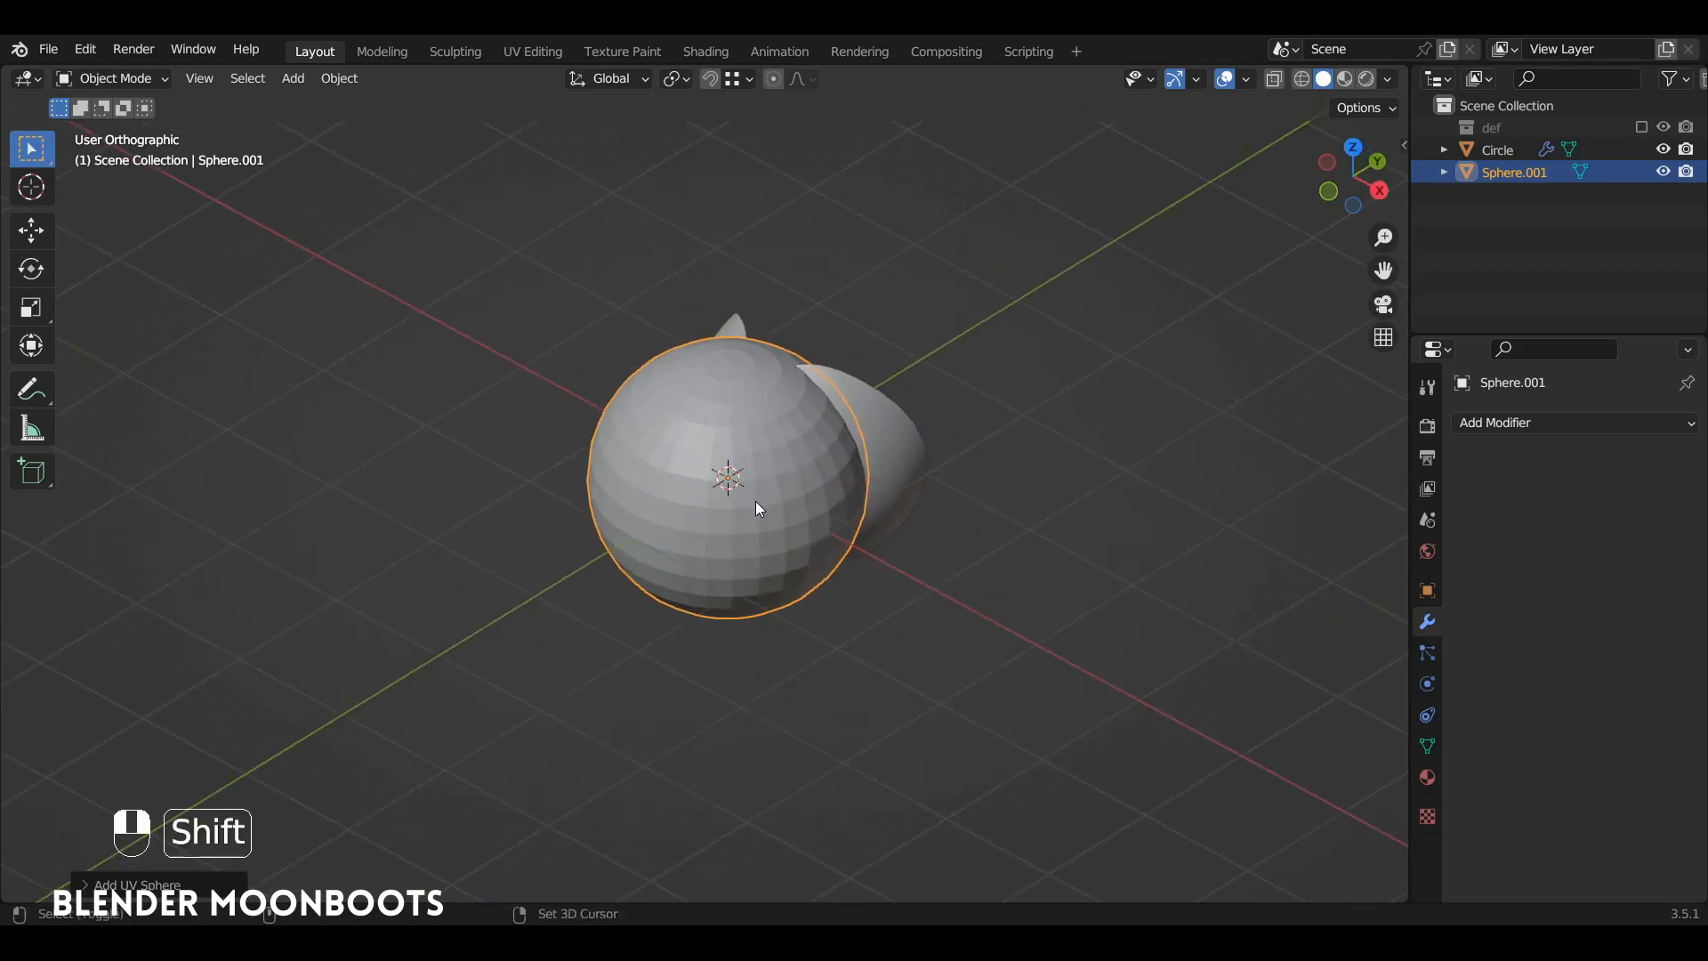
key(shift+space)
click(705, 553)
drag(788, 450, 908, 385)
alt+drag(908, 385, 1295, 446)
key(s)
click(1012, 331)
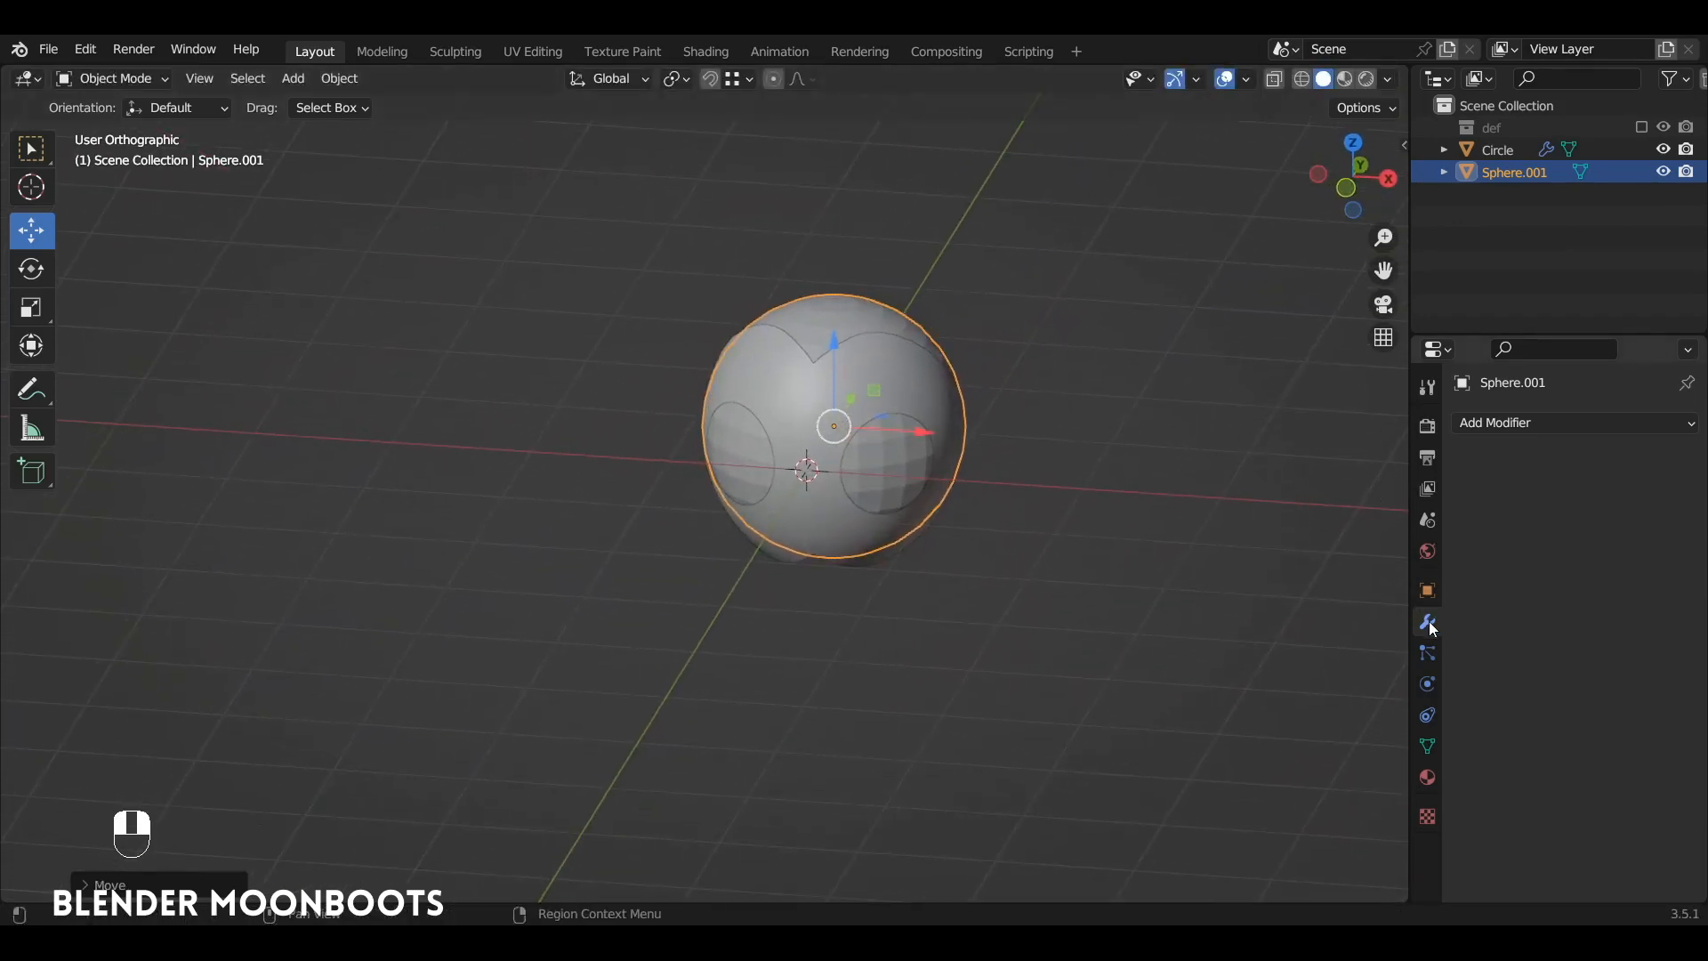
Add a Subdivision Surface modifier to the sphere with 4 viewport levels
click(1495, 425)
click(1275, 816)
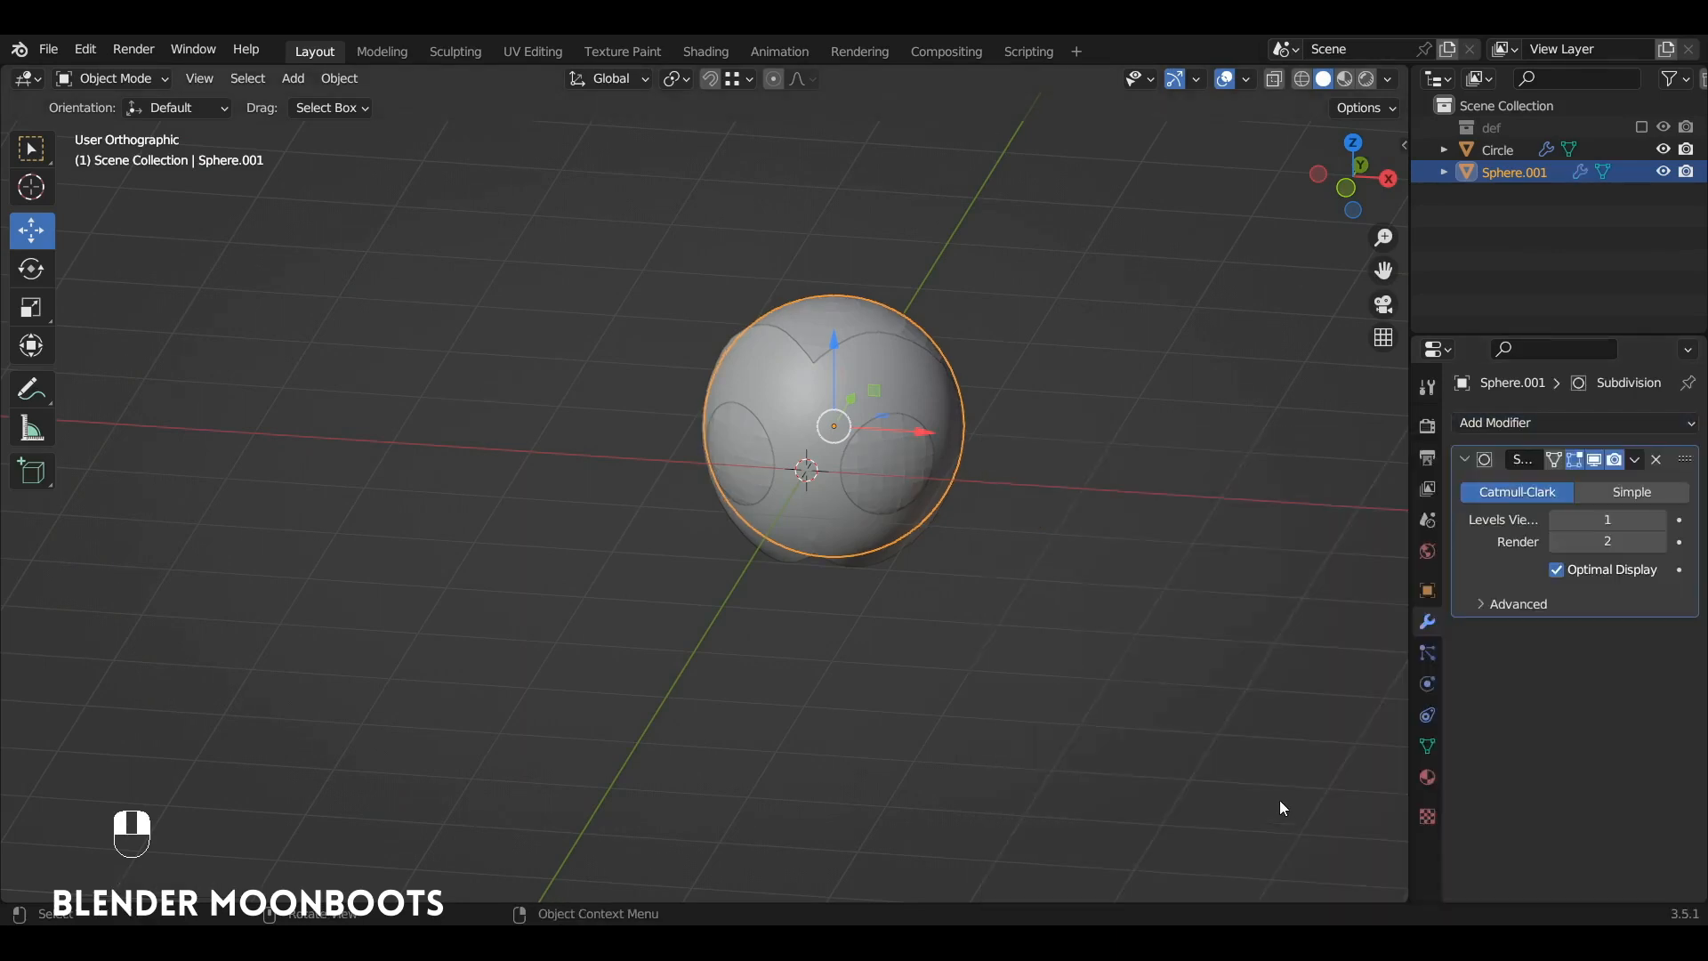
click(1658, 519)
click(1658, 519)
click(1658, 519)
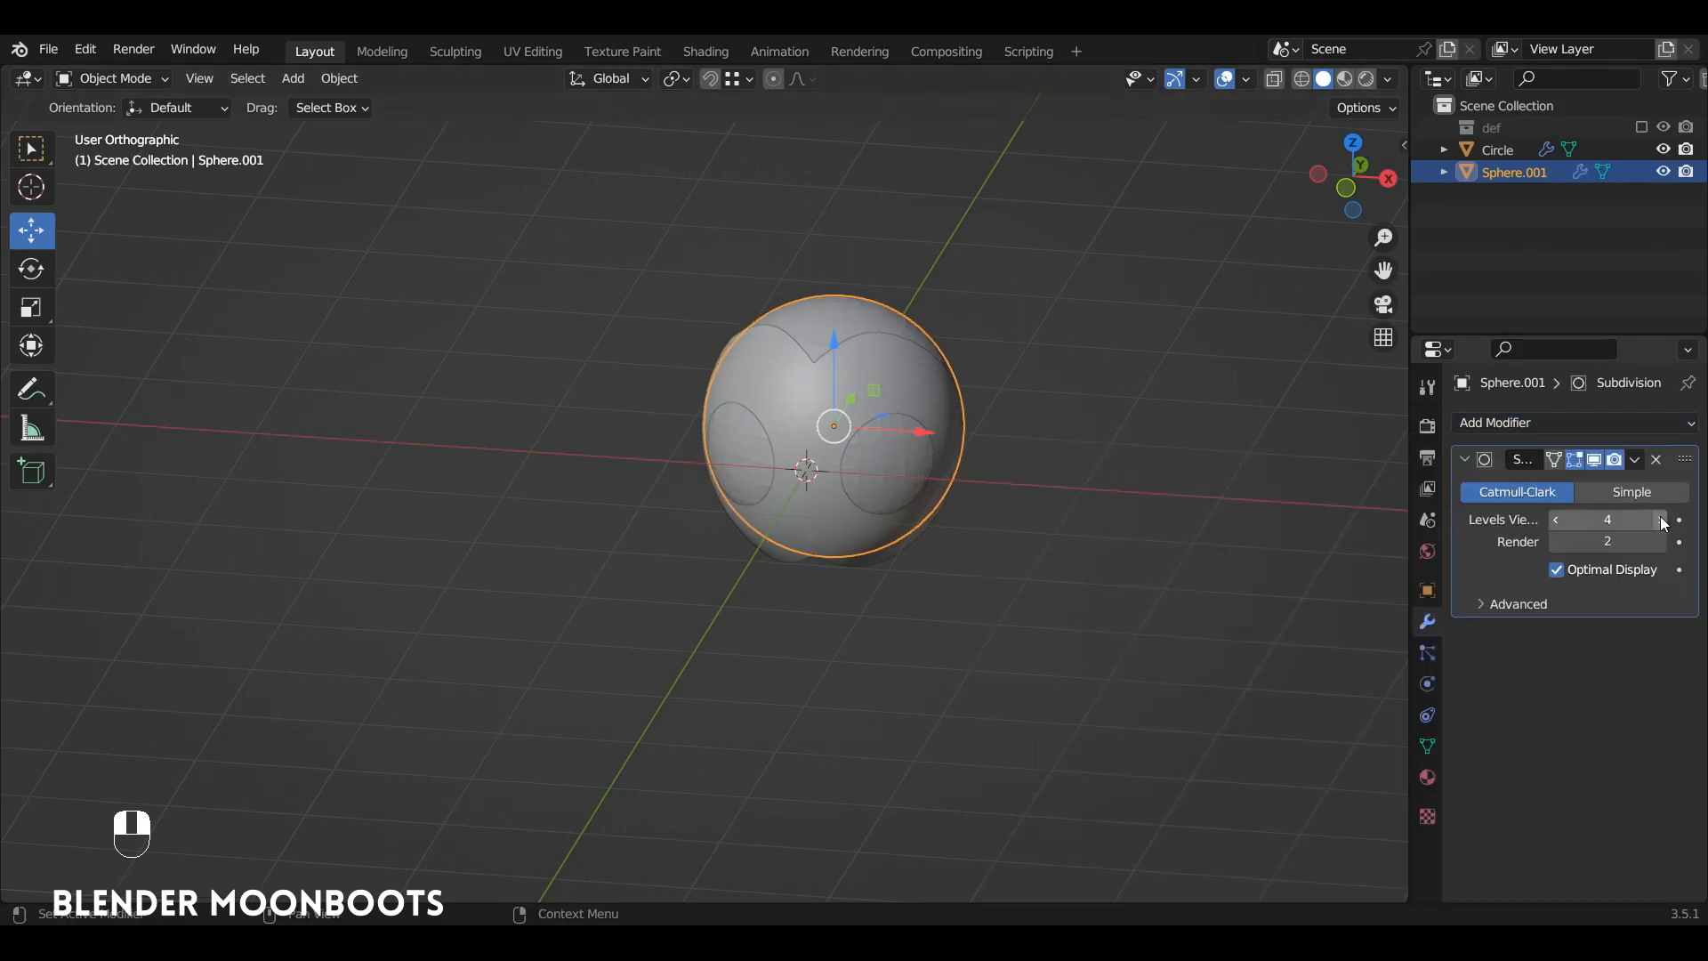
Set the sphere's viewport display to Bounds so that it shows only as a box around the mask
alt+drag(969, 450, 968, 369)
scroll(967, 368, up, 2)
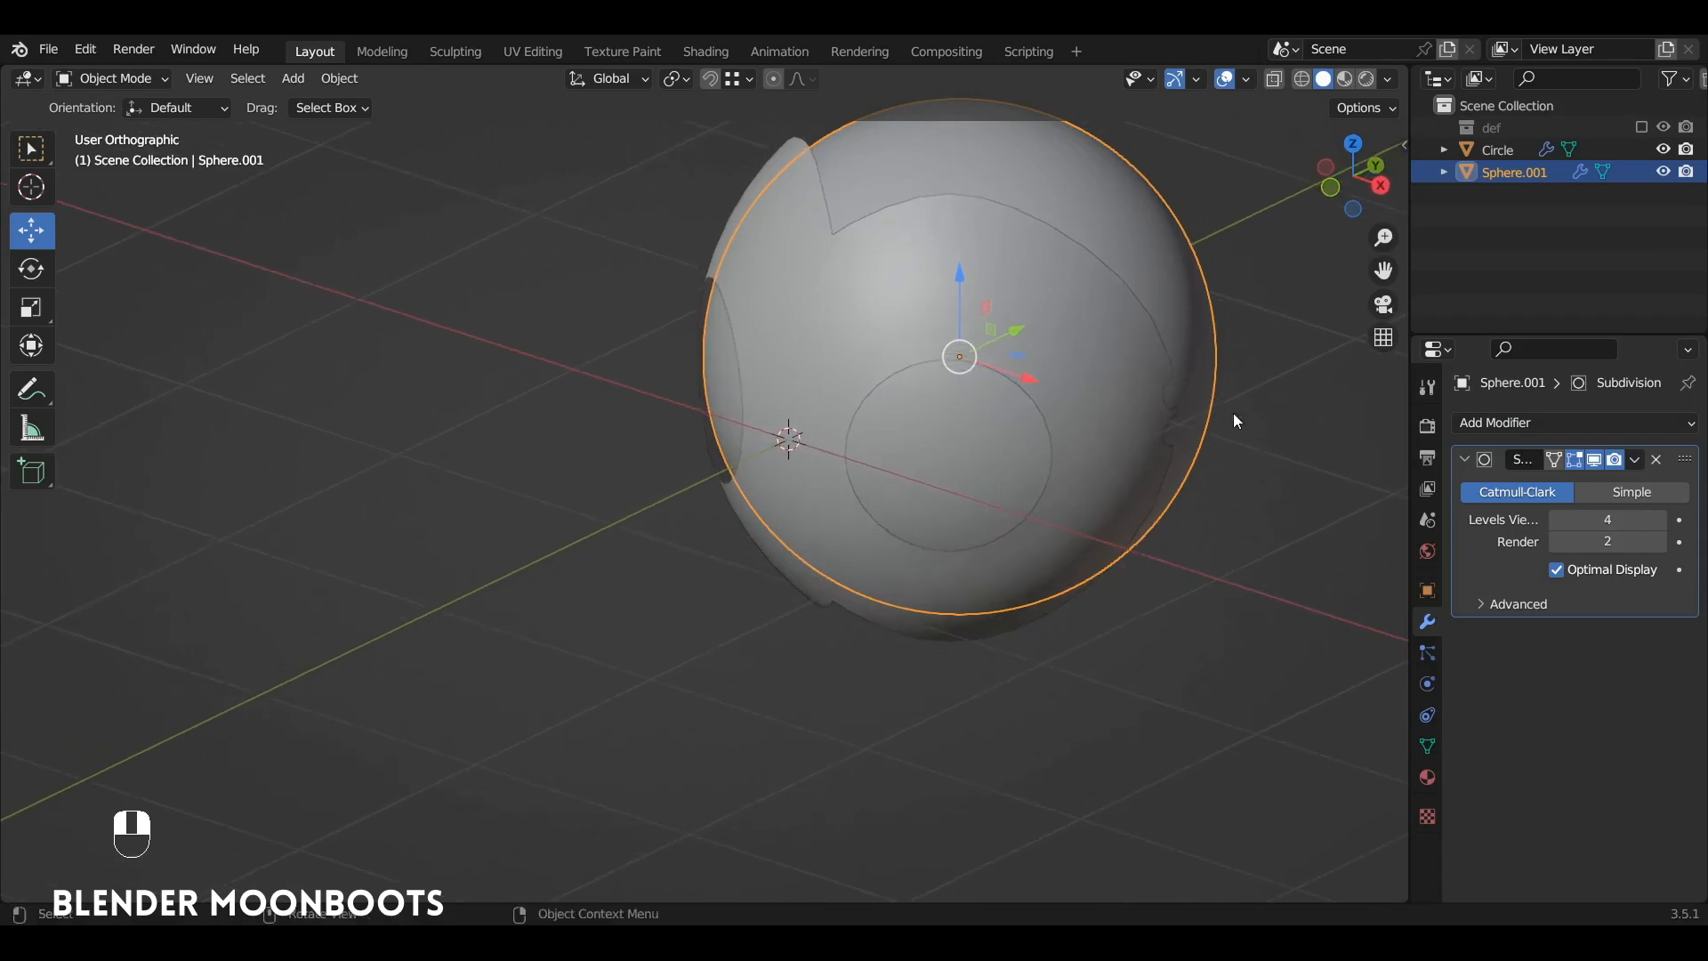
click(1428, 591)
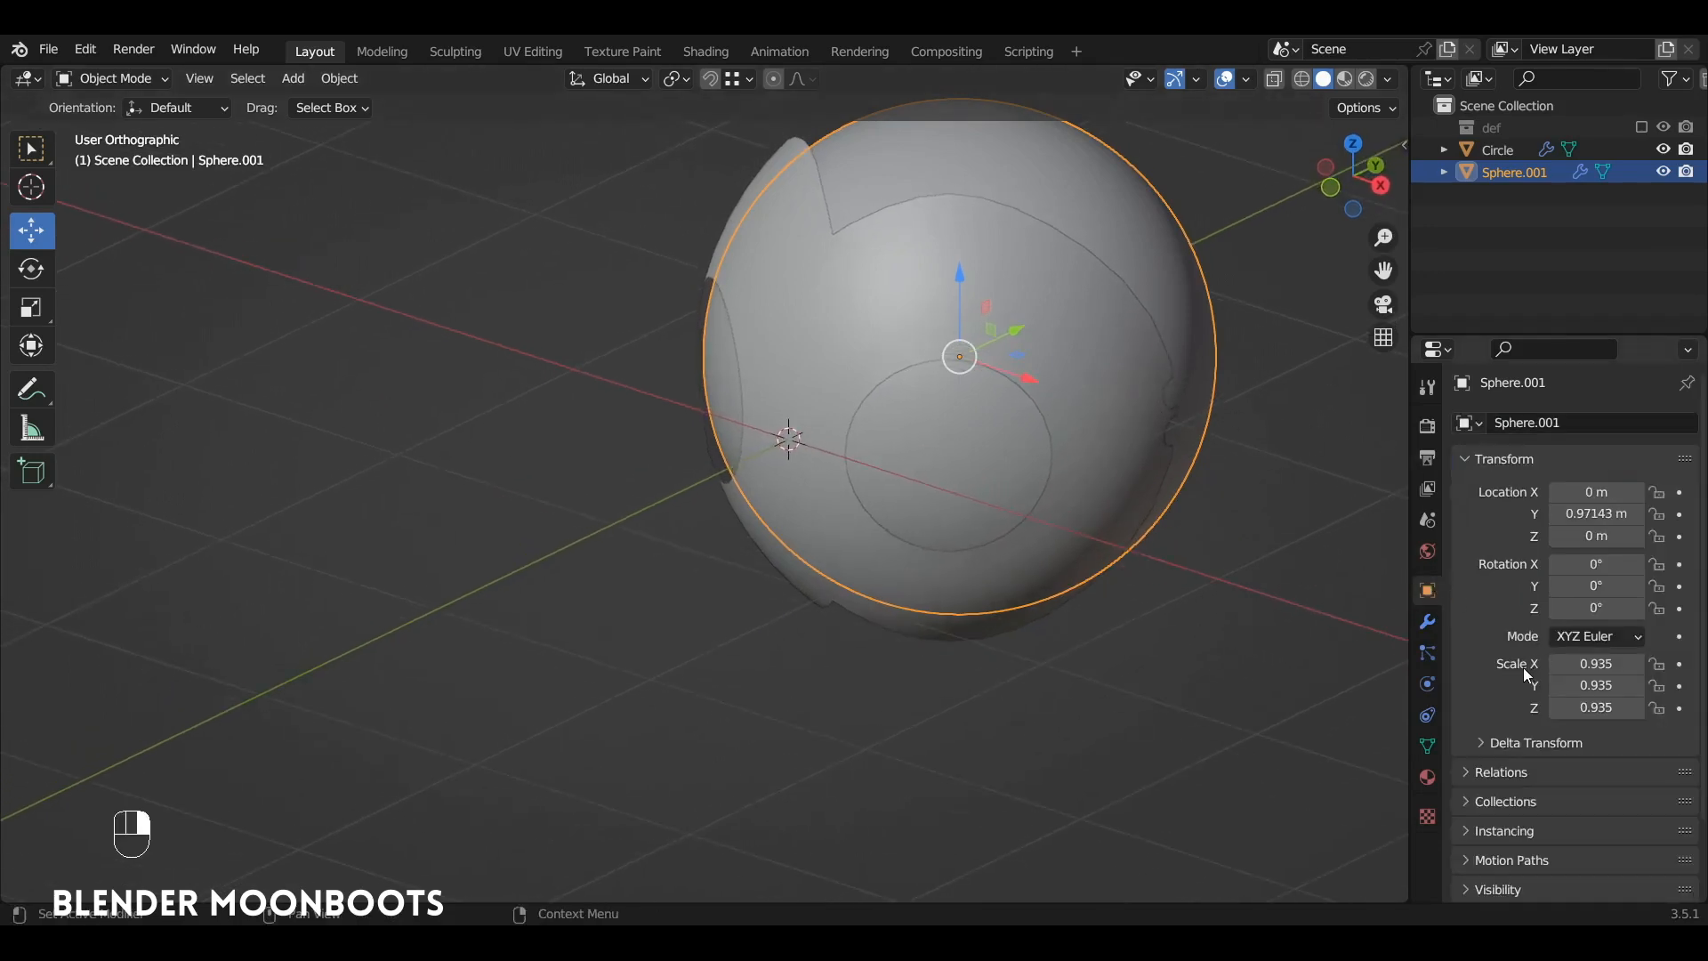
scroll(1530, 711, down, 3)
click(1464, 832)
scroll(1485, 817, down, 8)
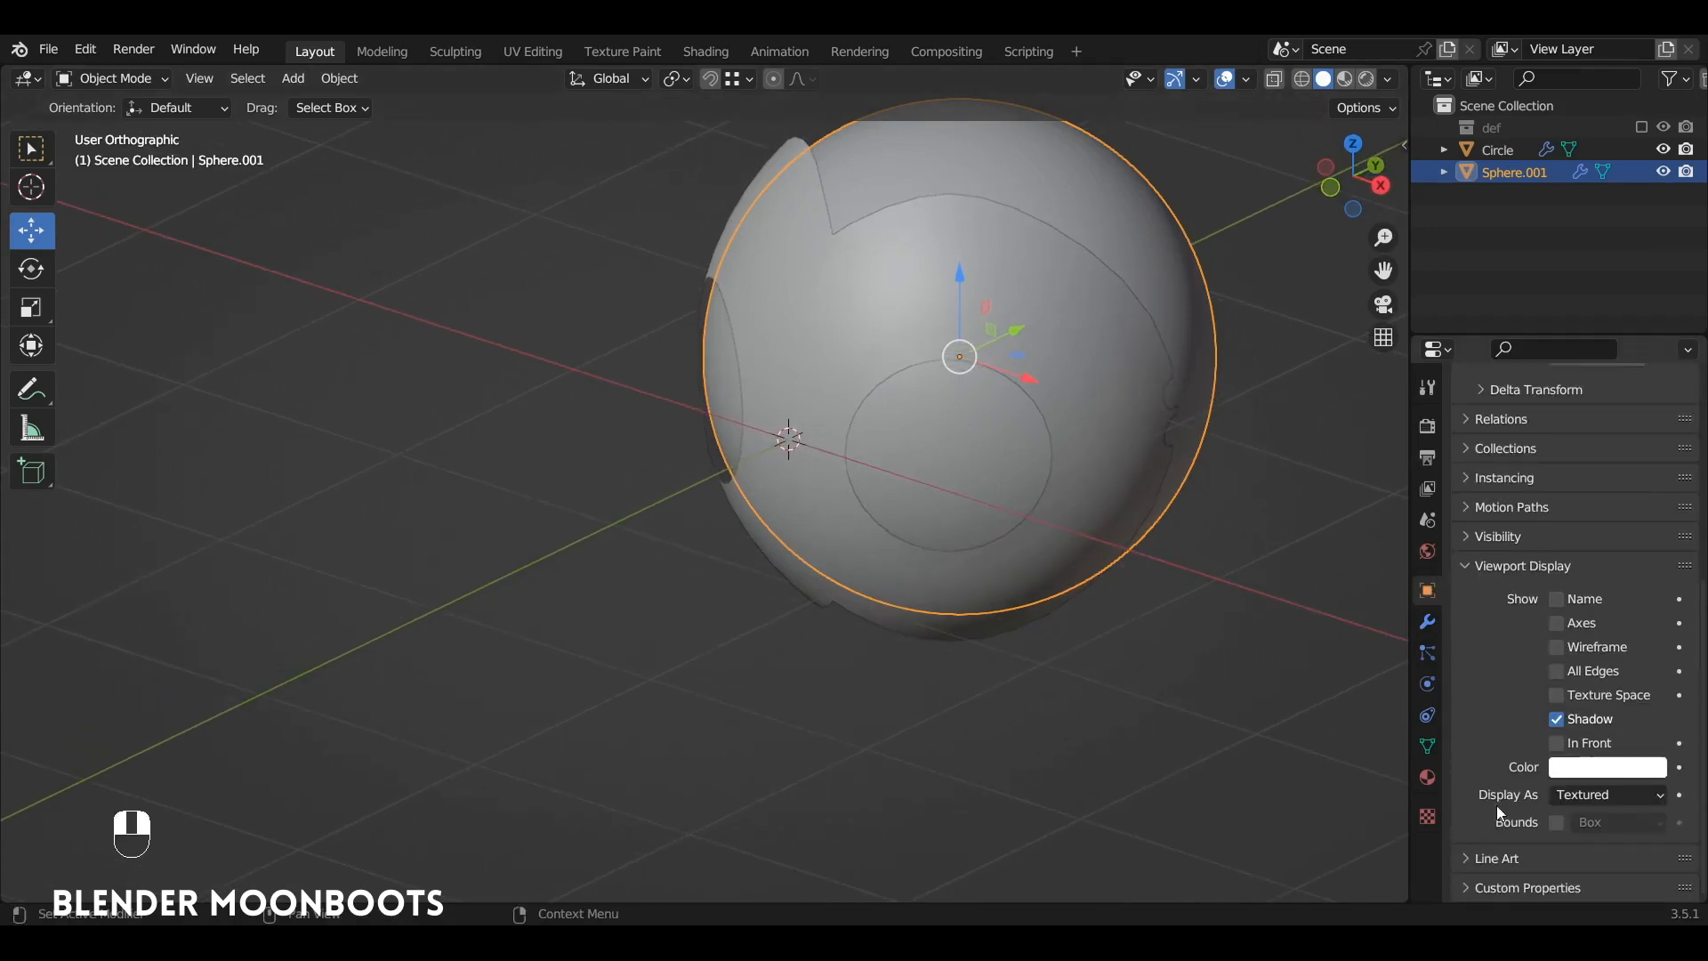
click(1579, 795)
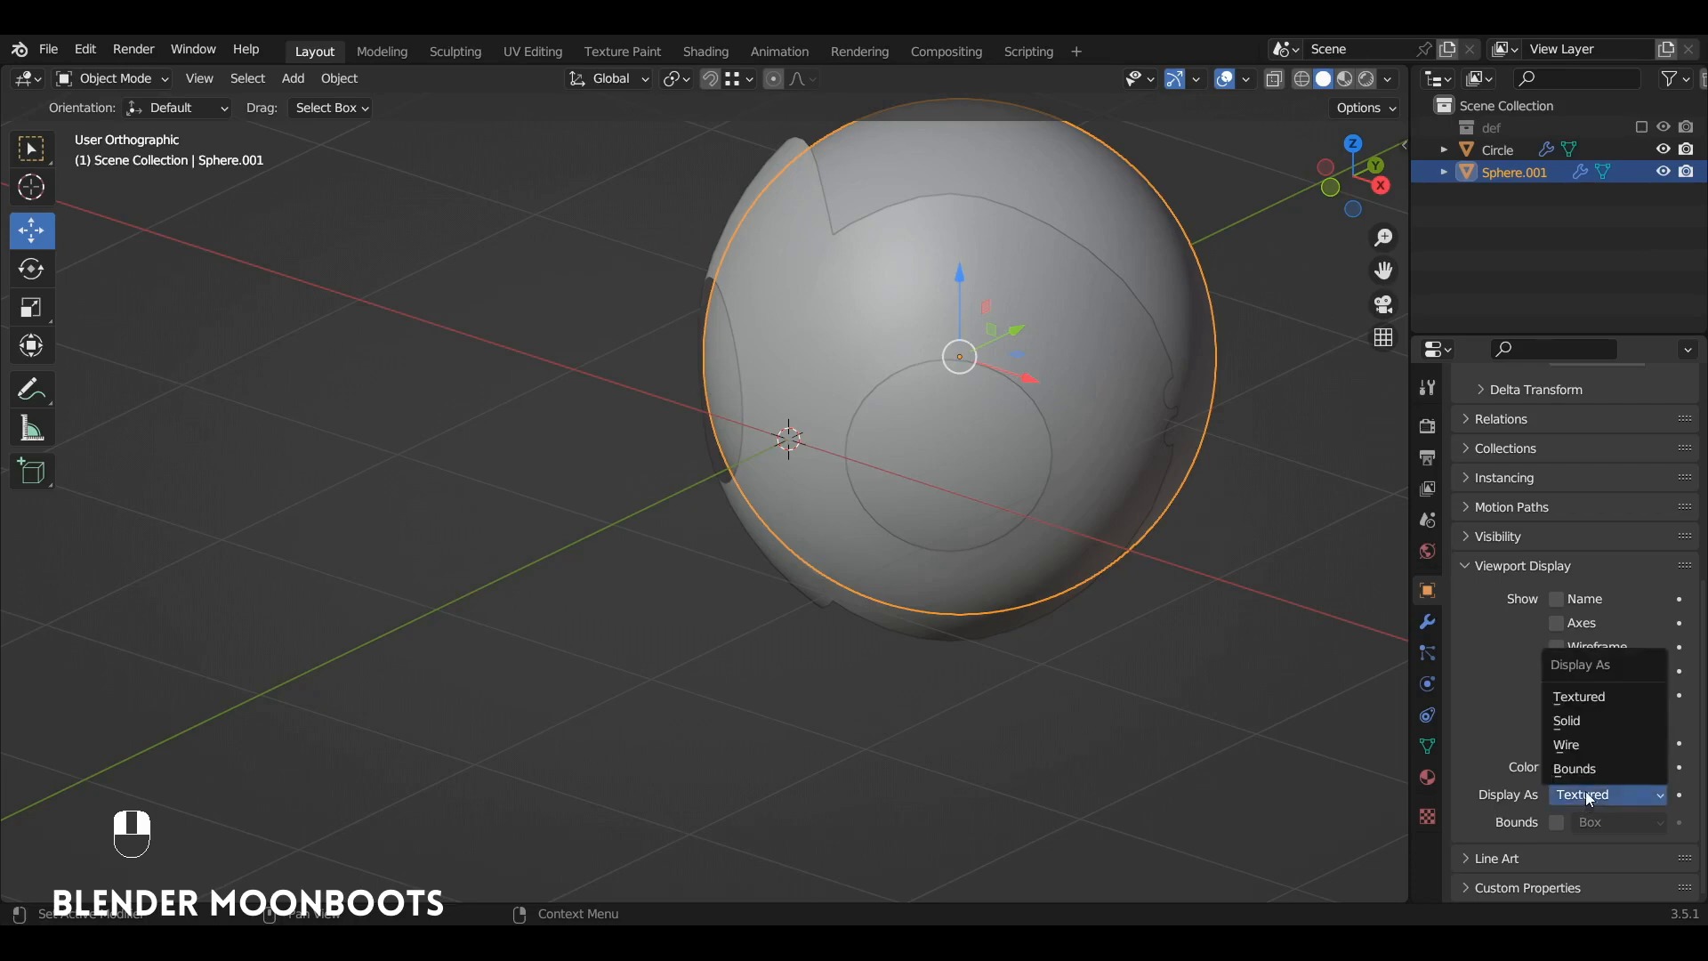
click(1599, 774)
ctrl+alt+drag(1271, 547, 1192, 391)
Add a Shrinkwrap modifier to the double-ring mask and pick the sphere as its target
click(1044, 360)
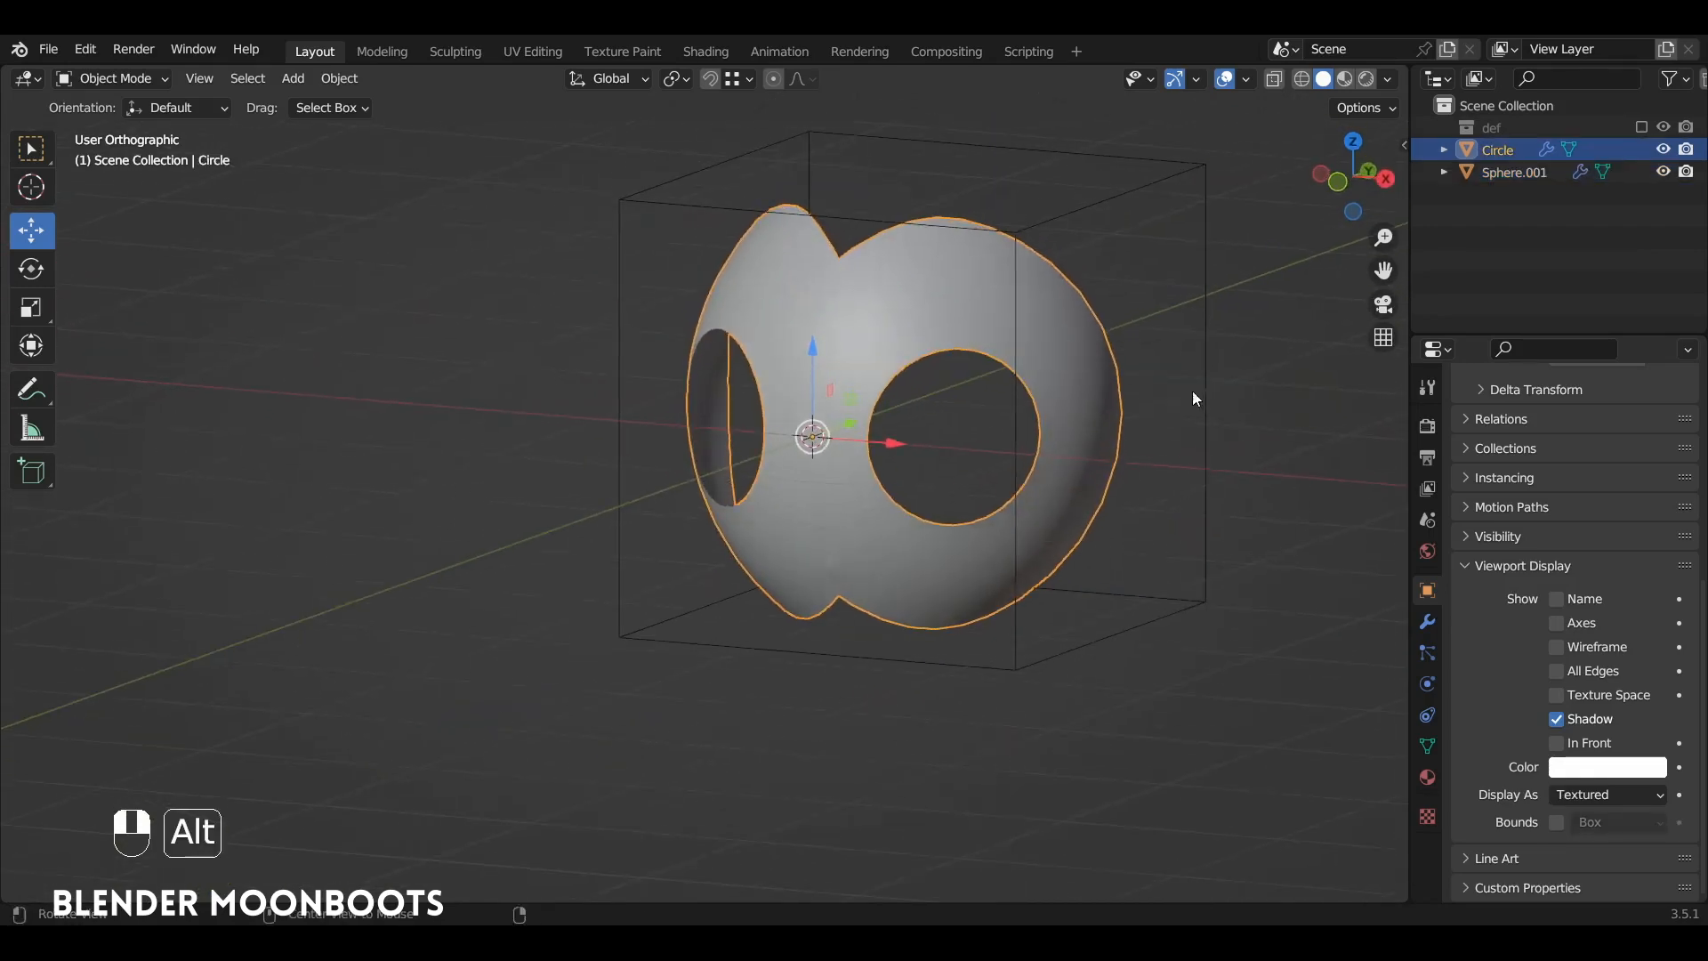
click(1426, 623)
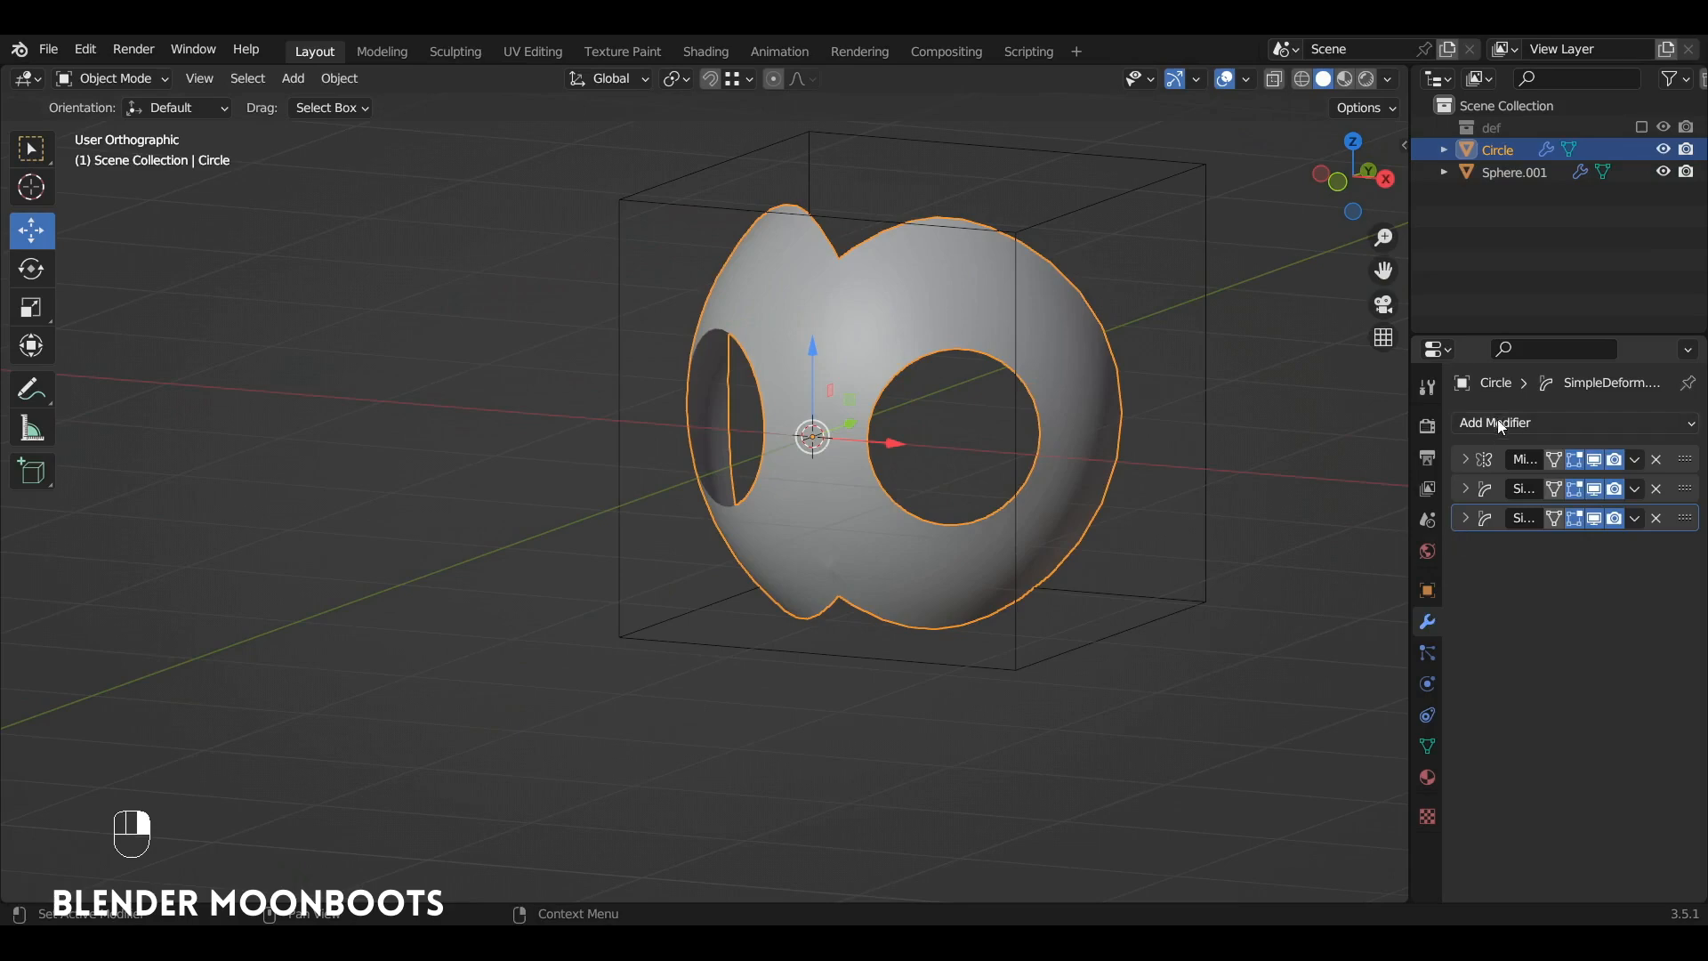
click(1500, 425)
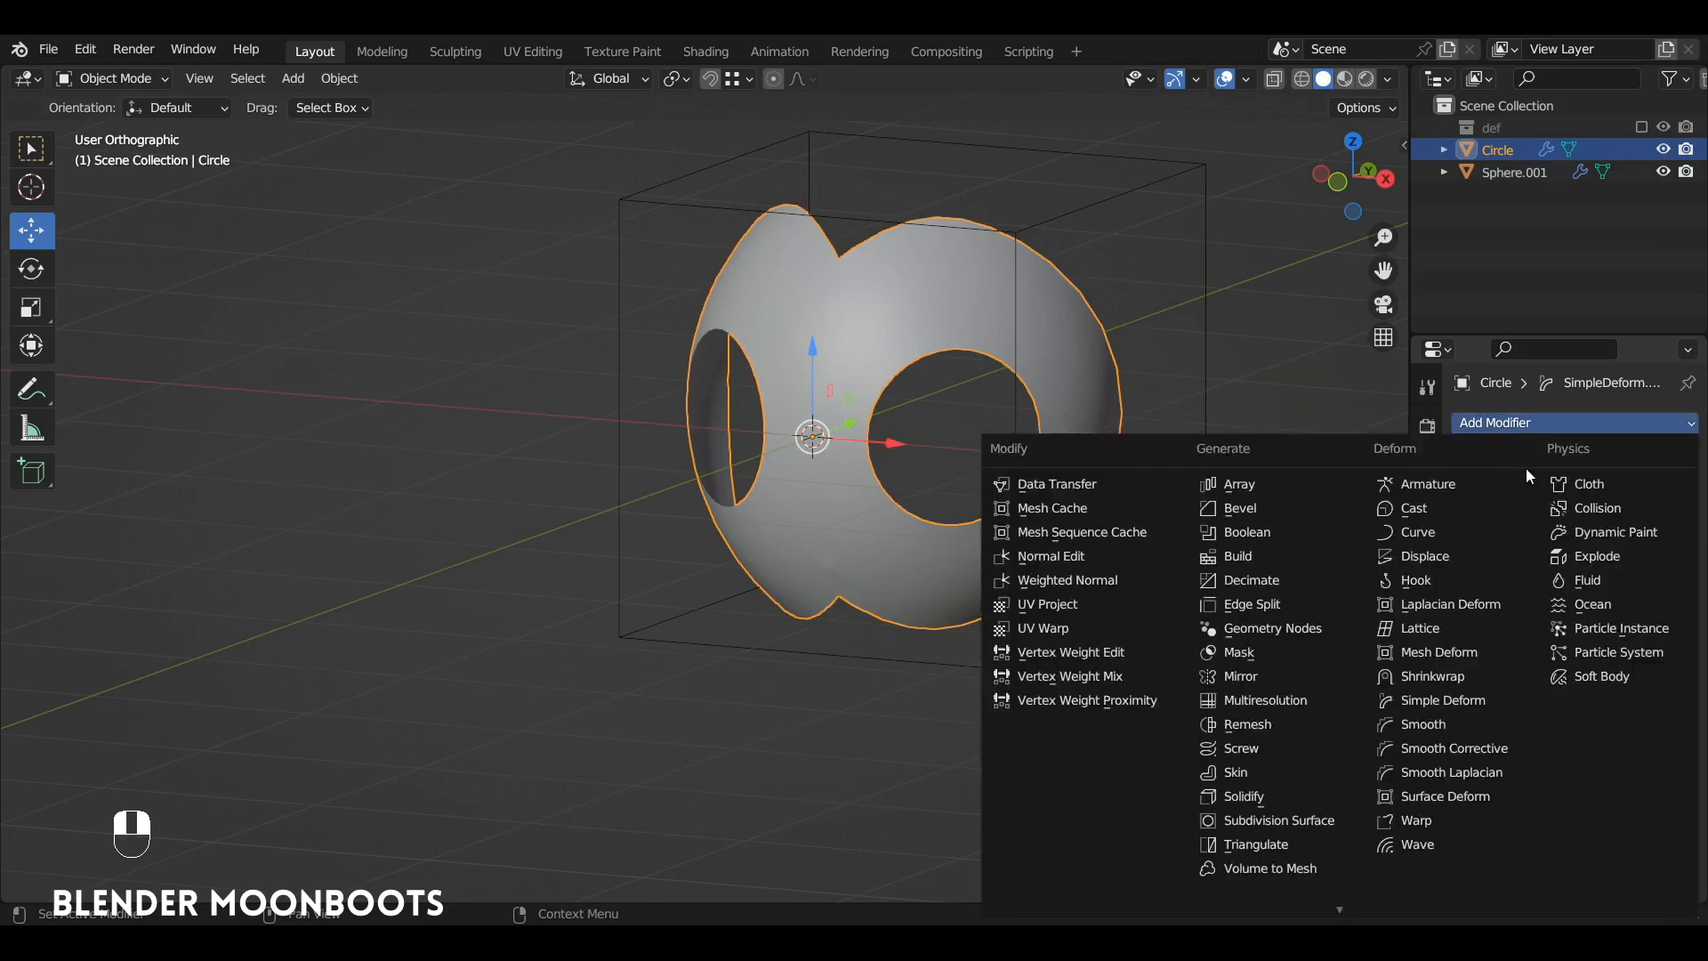
click(1469, 681)
alt+middle_drag(1369, 503, 1131, 452)
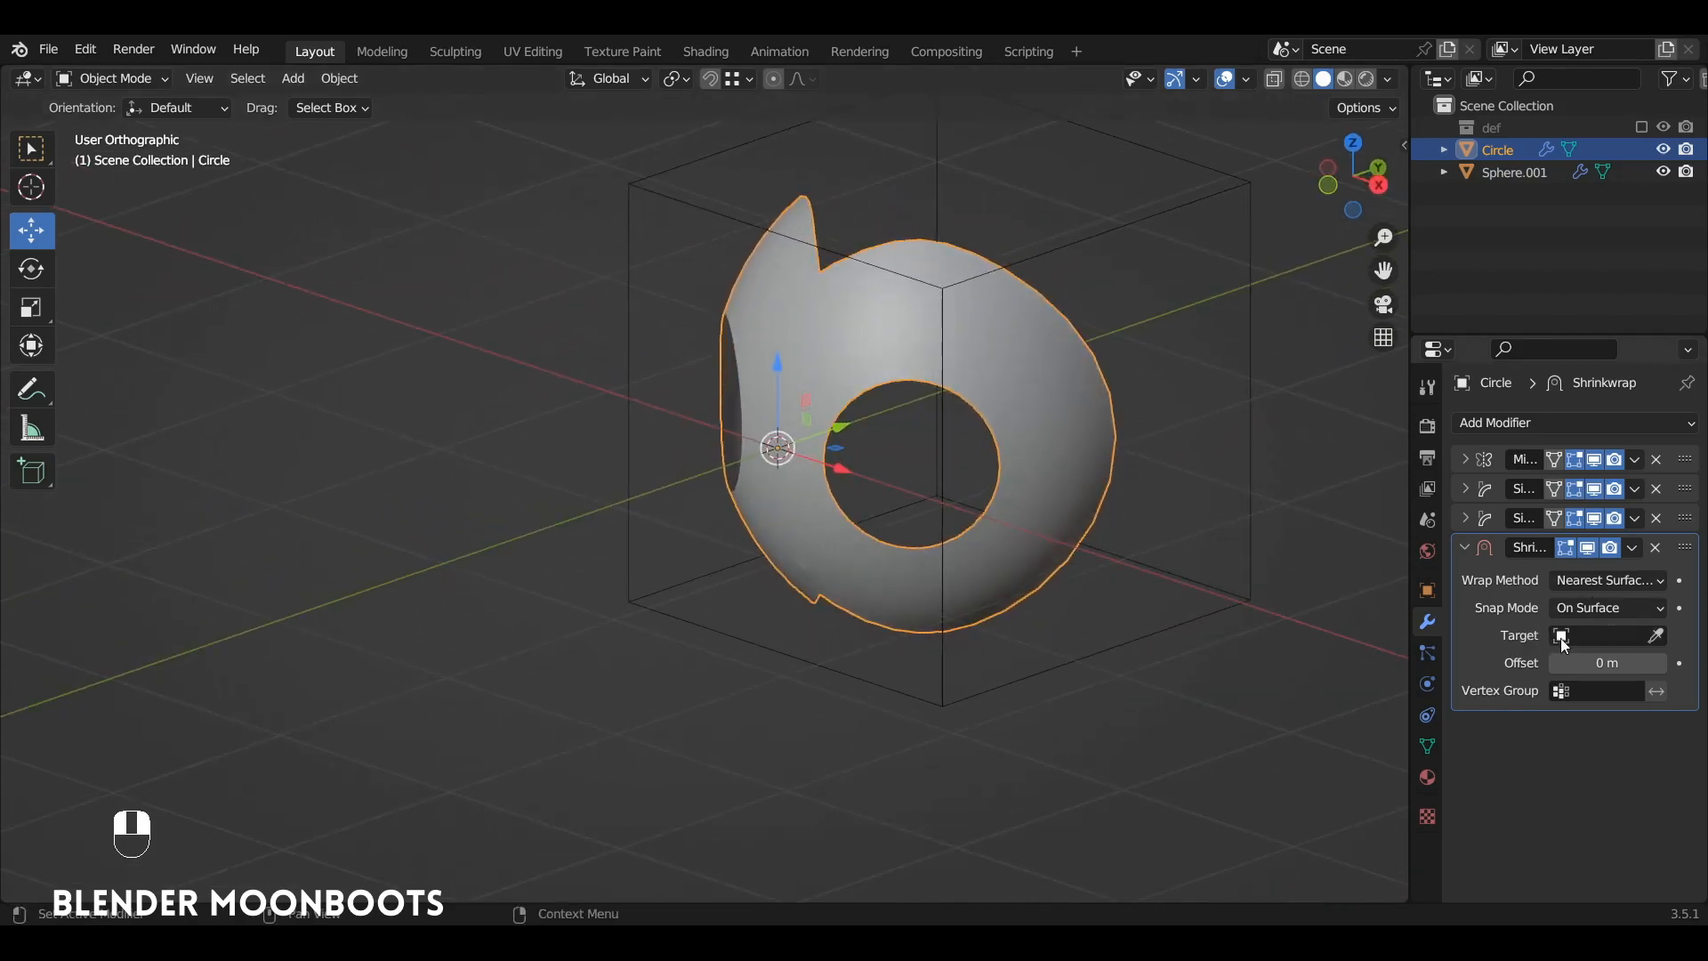
click(1656, 637)
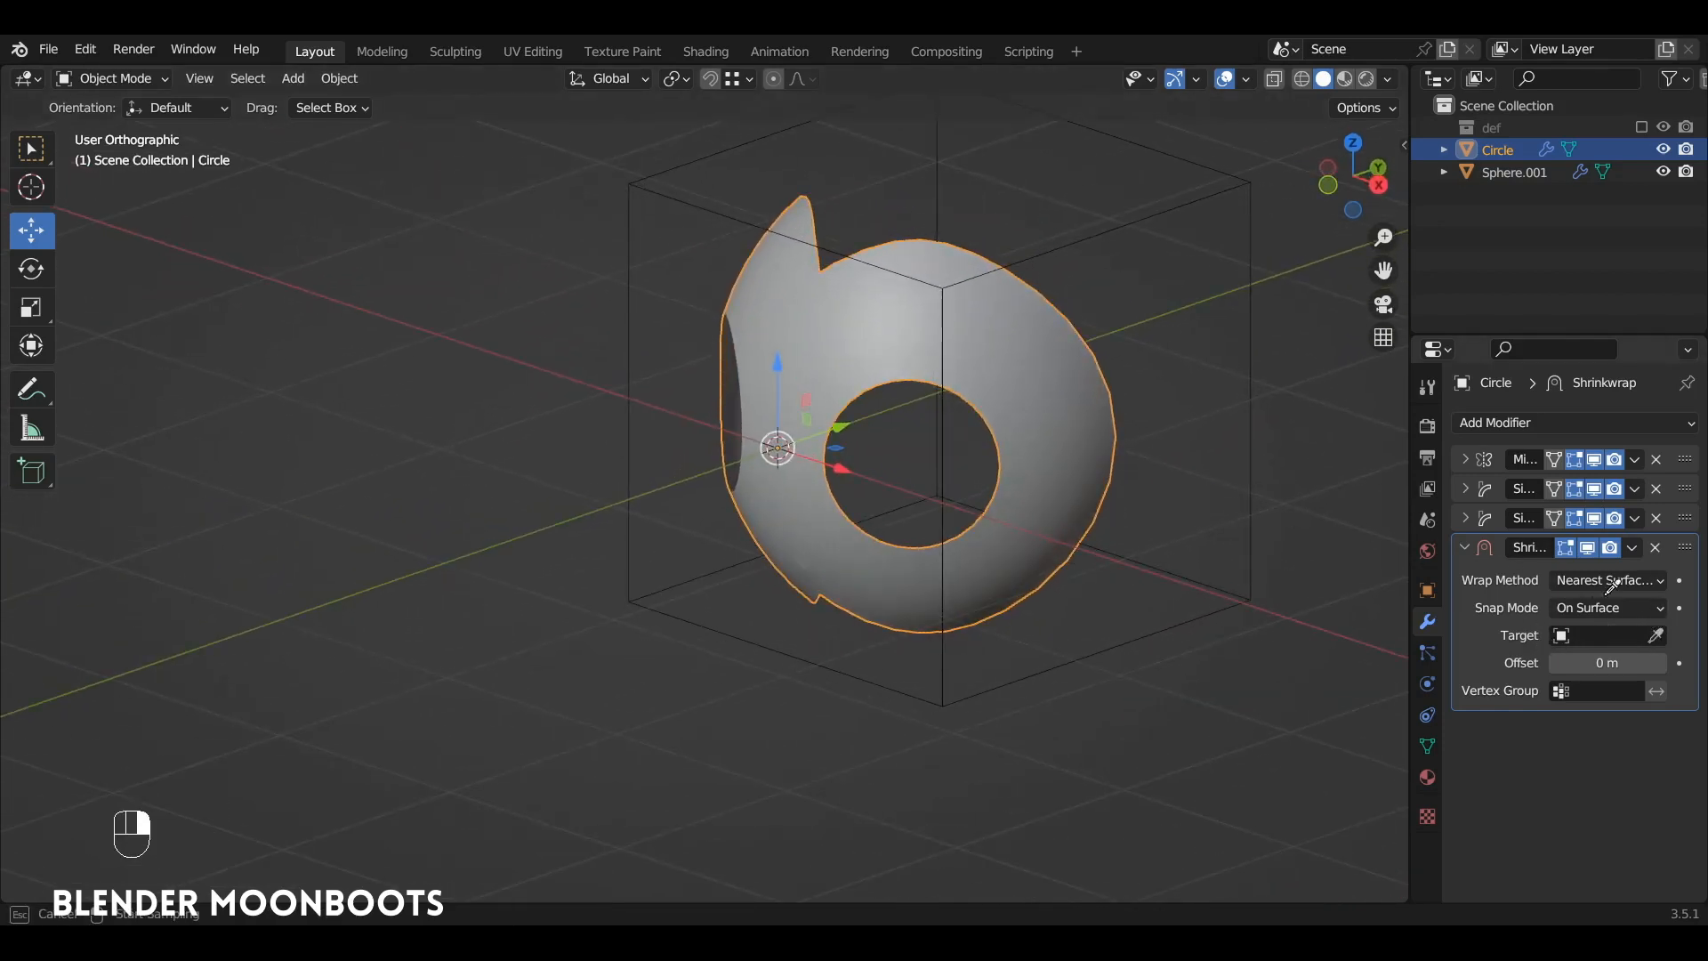
click(1257, 472)
alt+middle_drag(1204, 476, 984, 470)
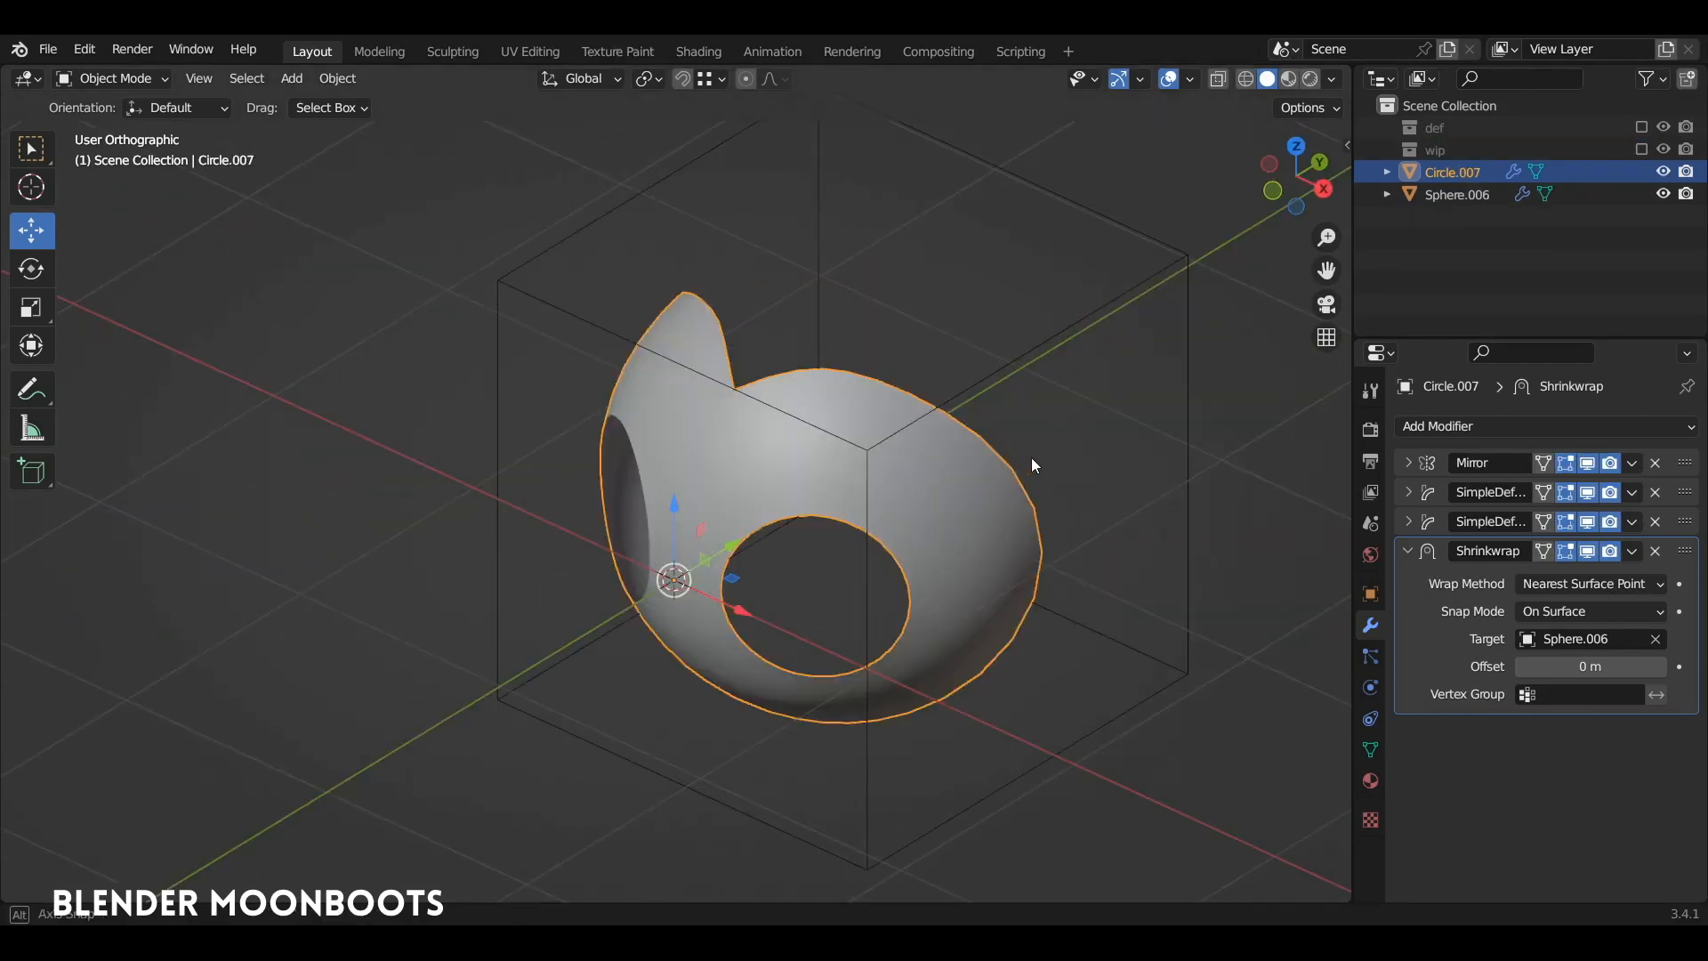
Compare the shrinkwrapped mask from several angles with the two Simple Deform modifiers switched off and on in the viewport
middle_drag(1031, 457, 1152, 477)
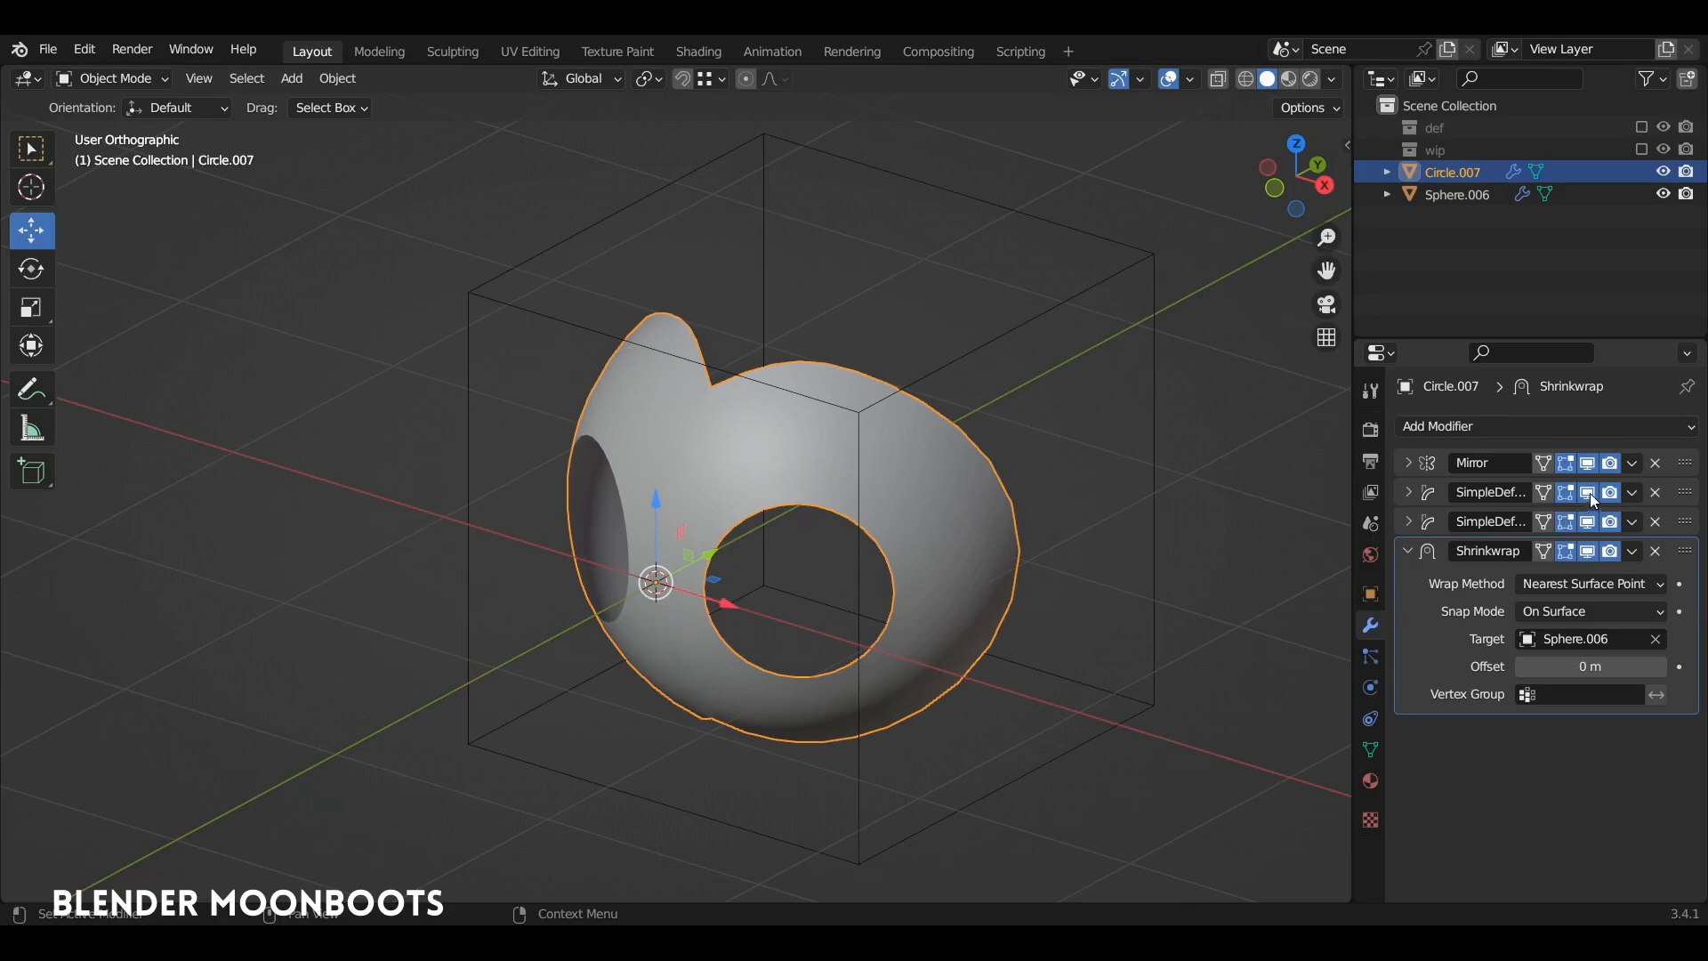
drag(1589, 492, 1591, 513)
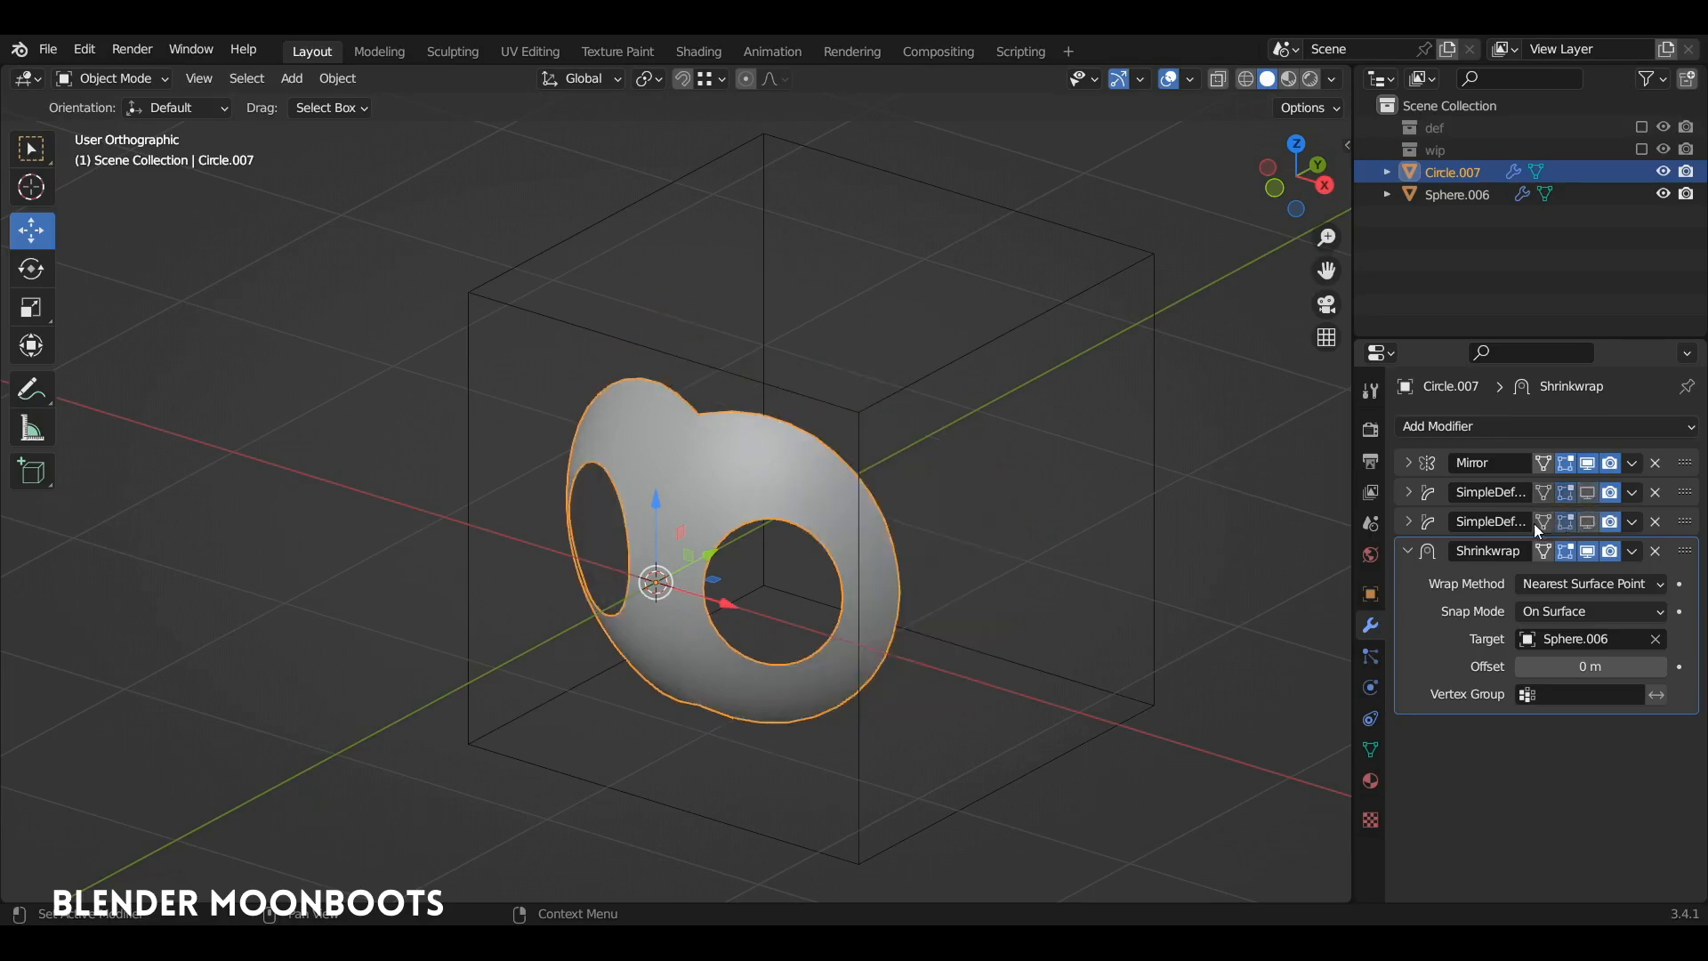
middle_drag(1156, 526, 1080, 542)
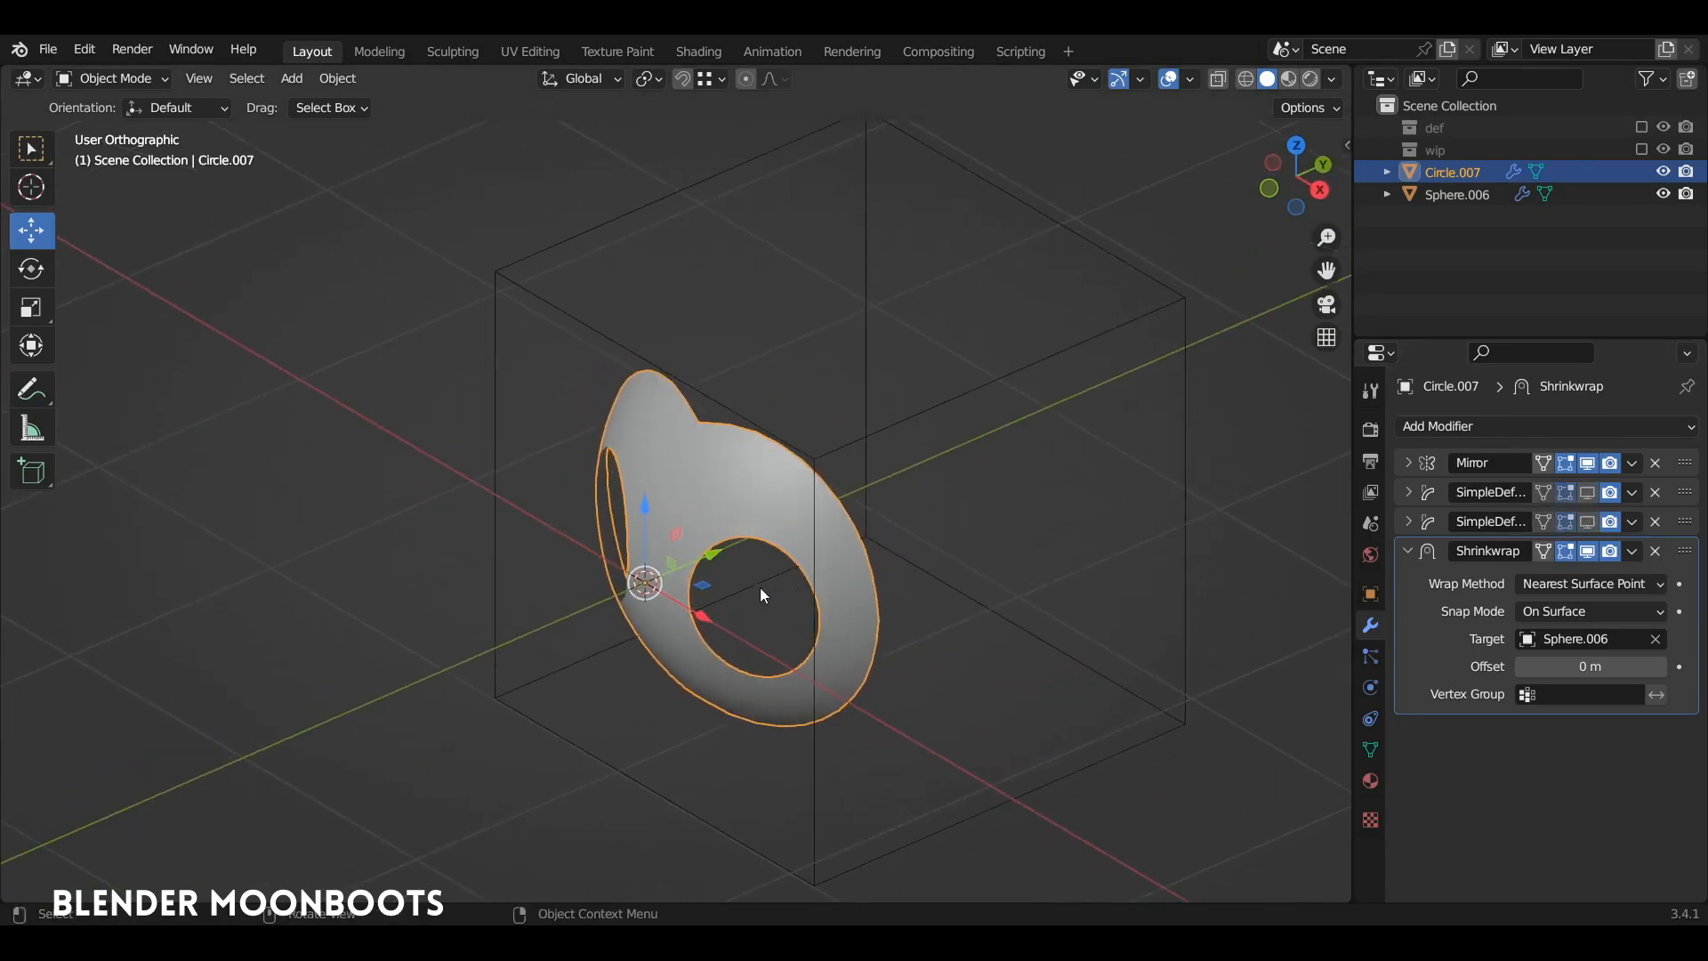
middle_drag(741, 434, 745, 627)
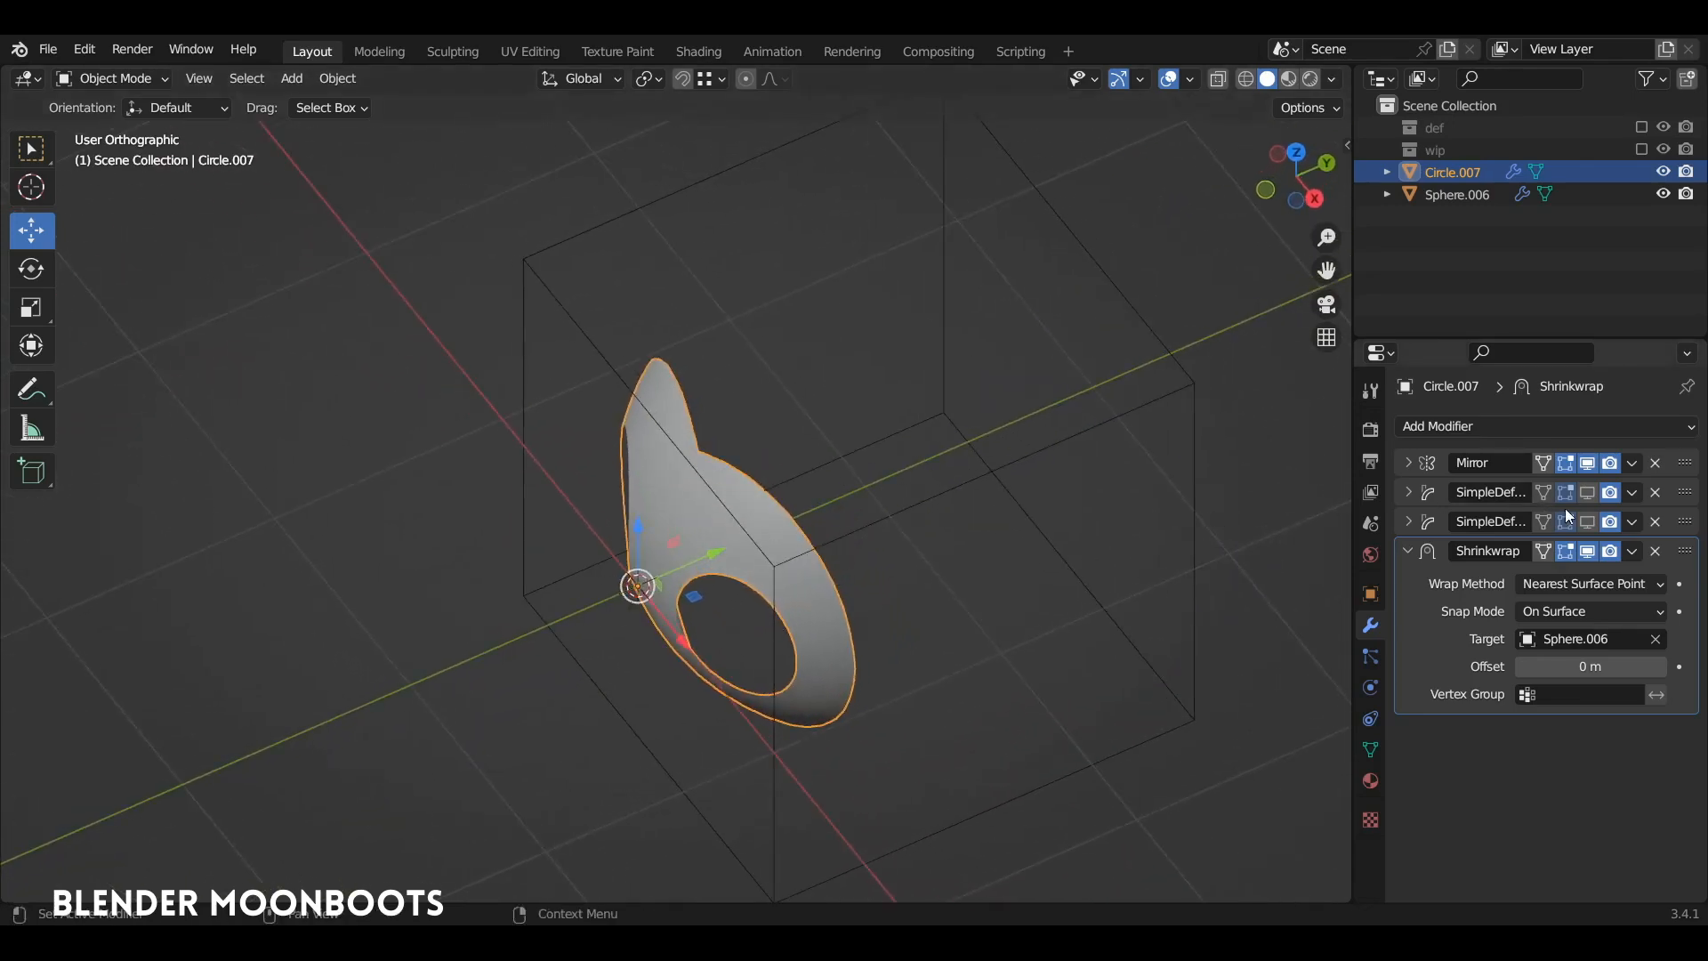
drag(1590, 493, 1592, 521)
middle_drag(933, 620, 1037, 568)
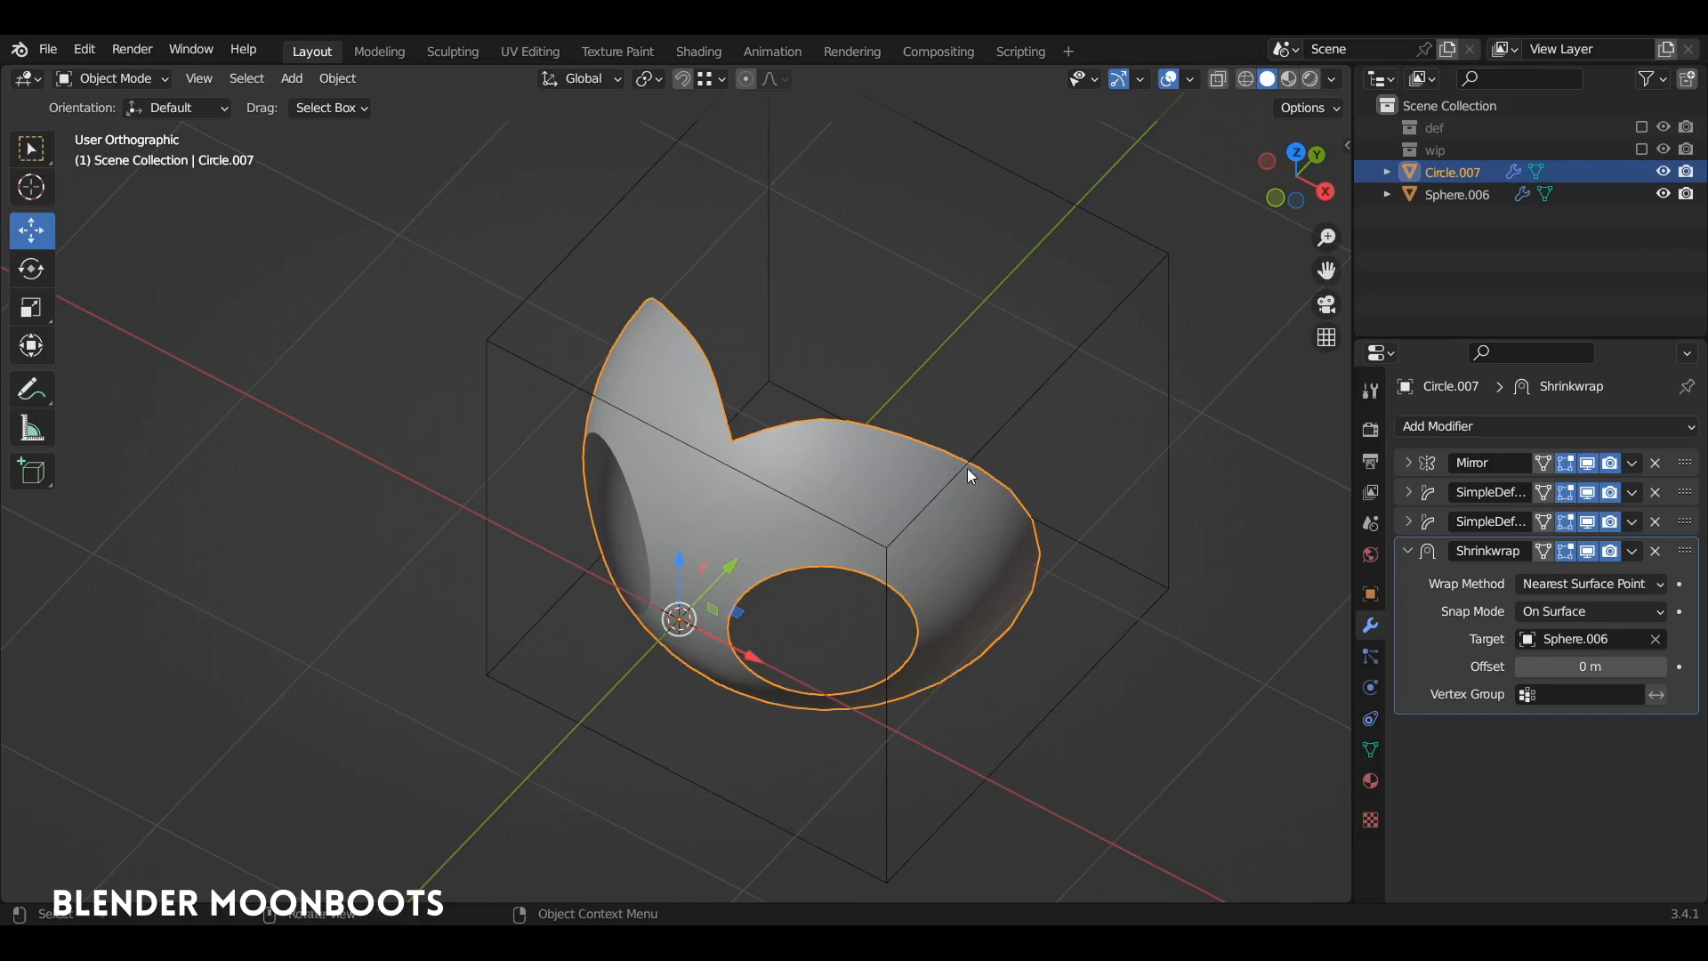
middle_drag(967, 468, 1192, 406)
click(1586, 492)
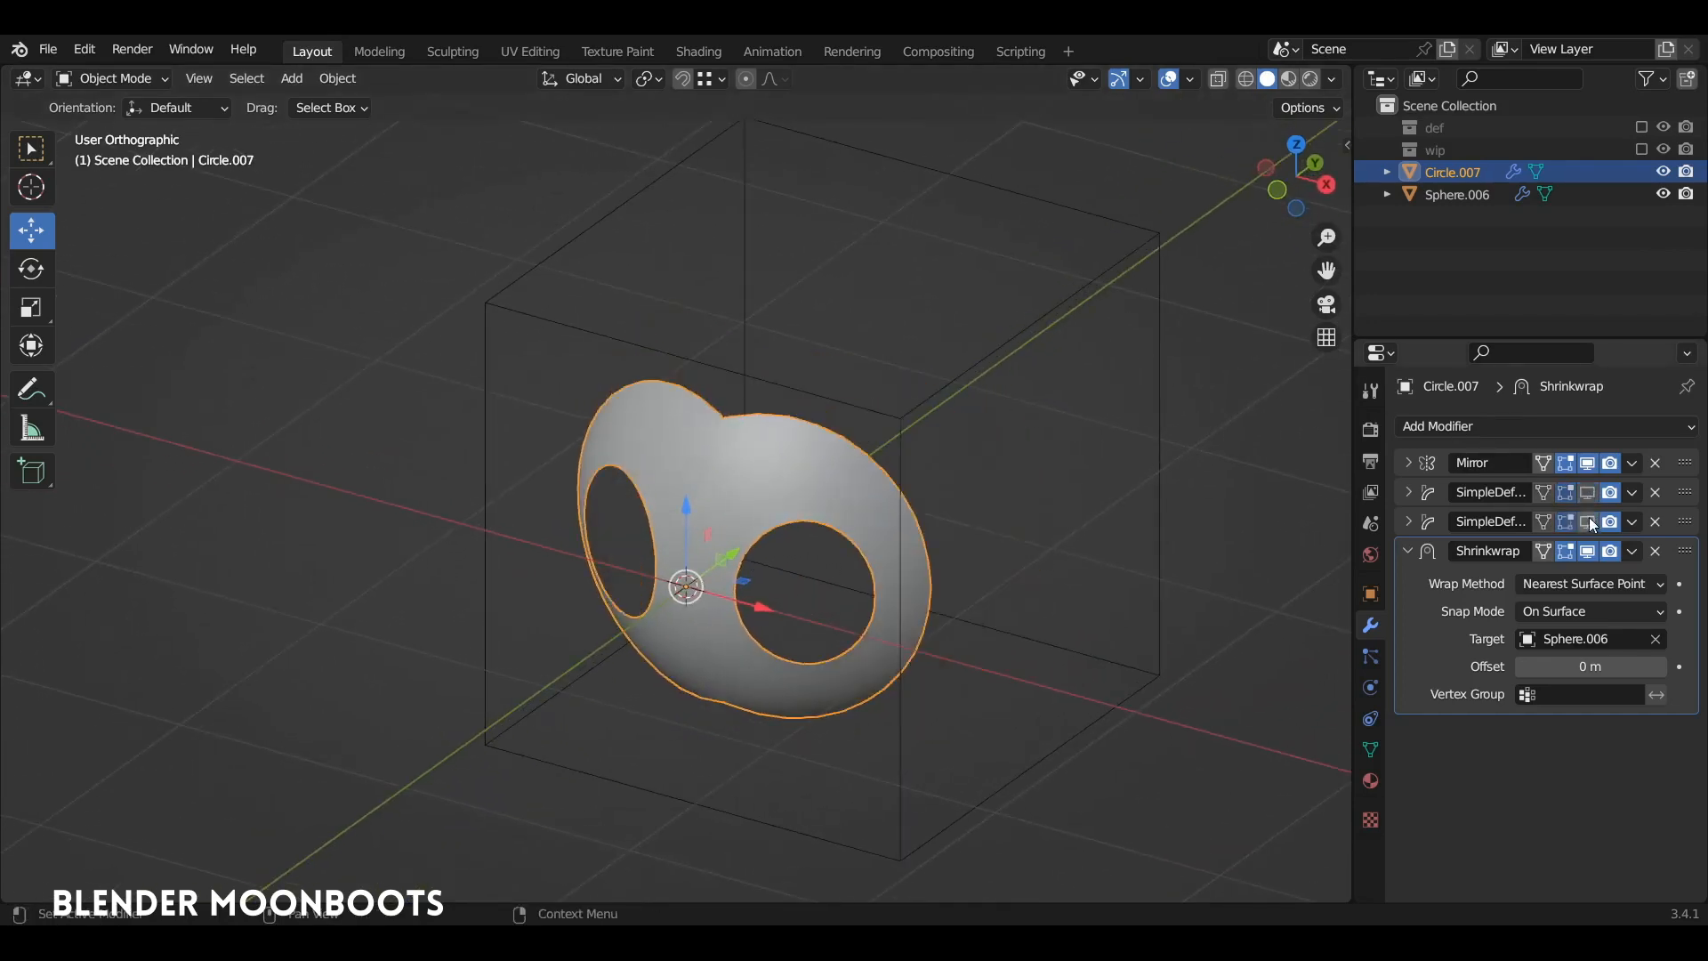
click(1588, 493)
middle_drag(1041, 519, 1172, 471)
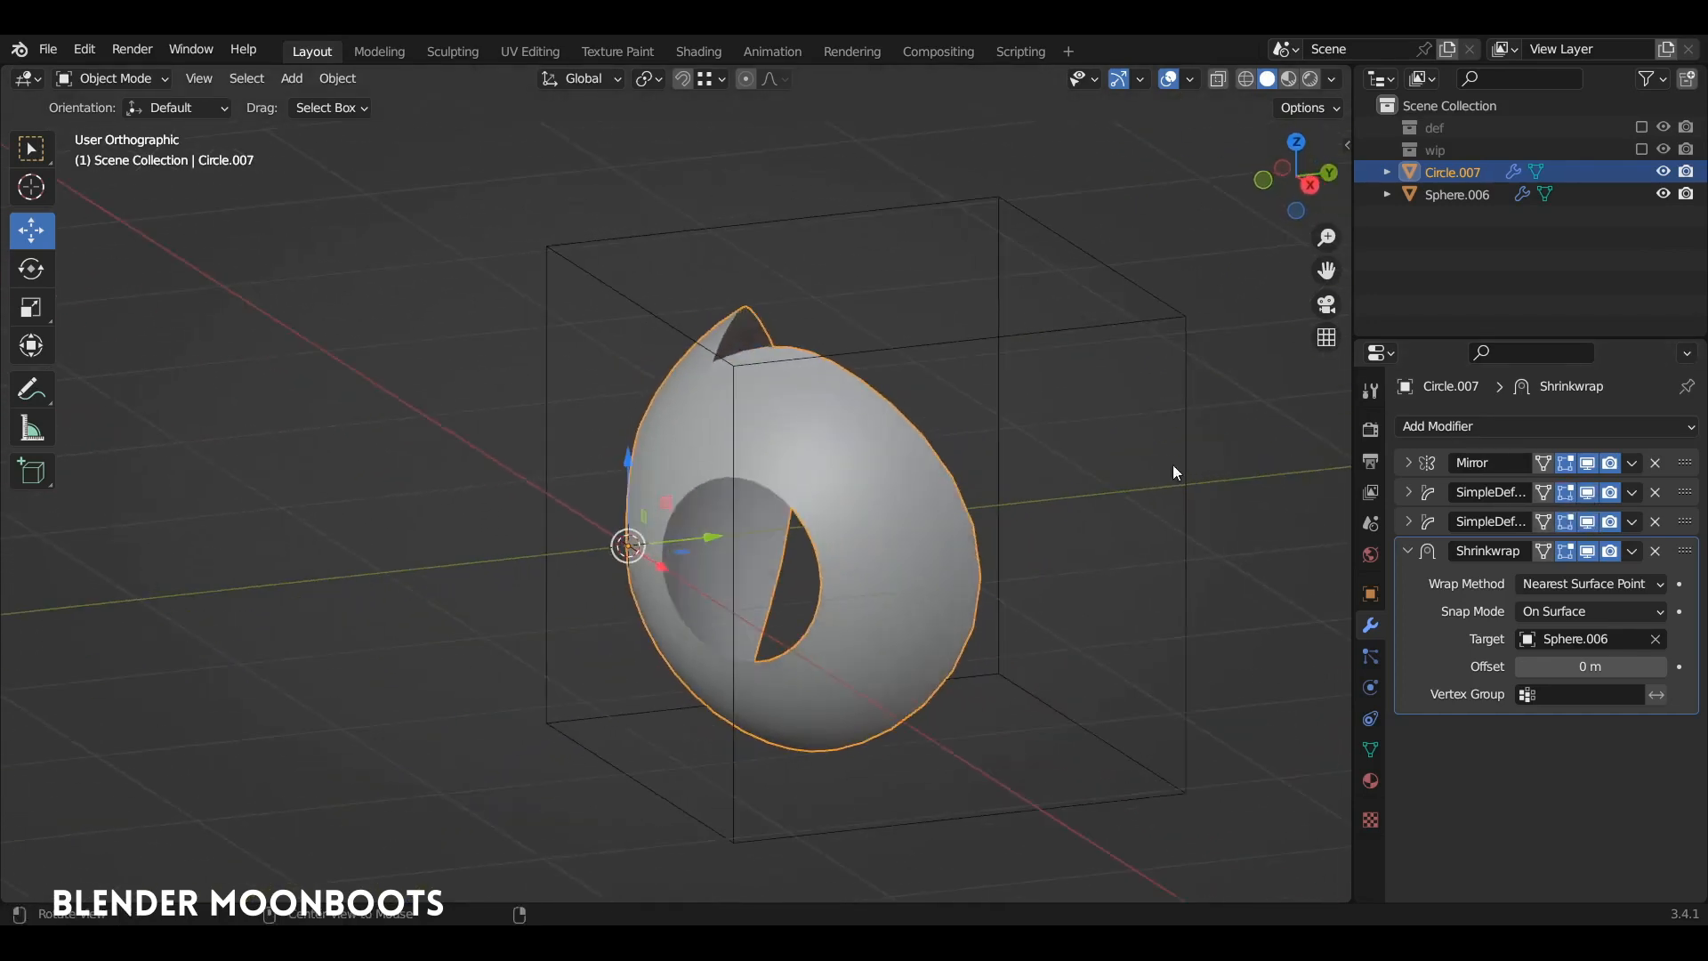
click(1587, 492)
click(1589, 521)
click(1587, 492)
click(1584, 493)
drag(722, 530, 954, 519)
middle_drag(953, 519, 921, 480)
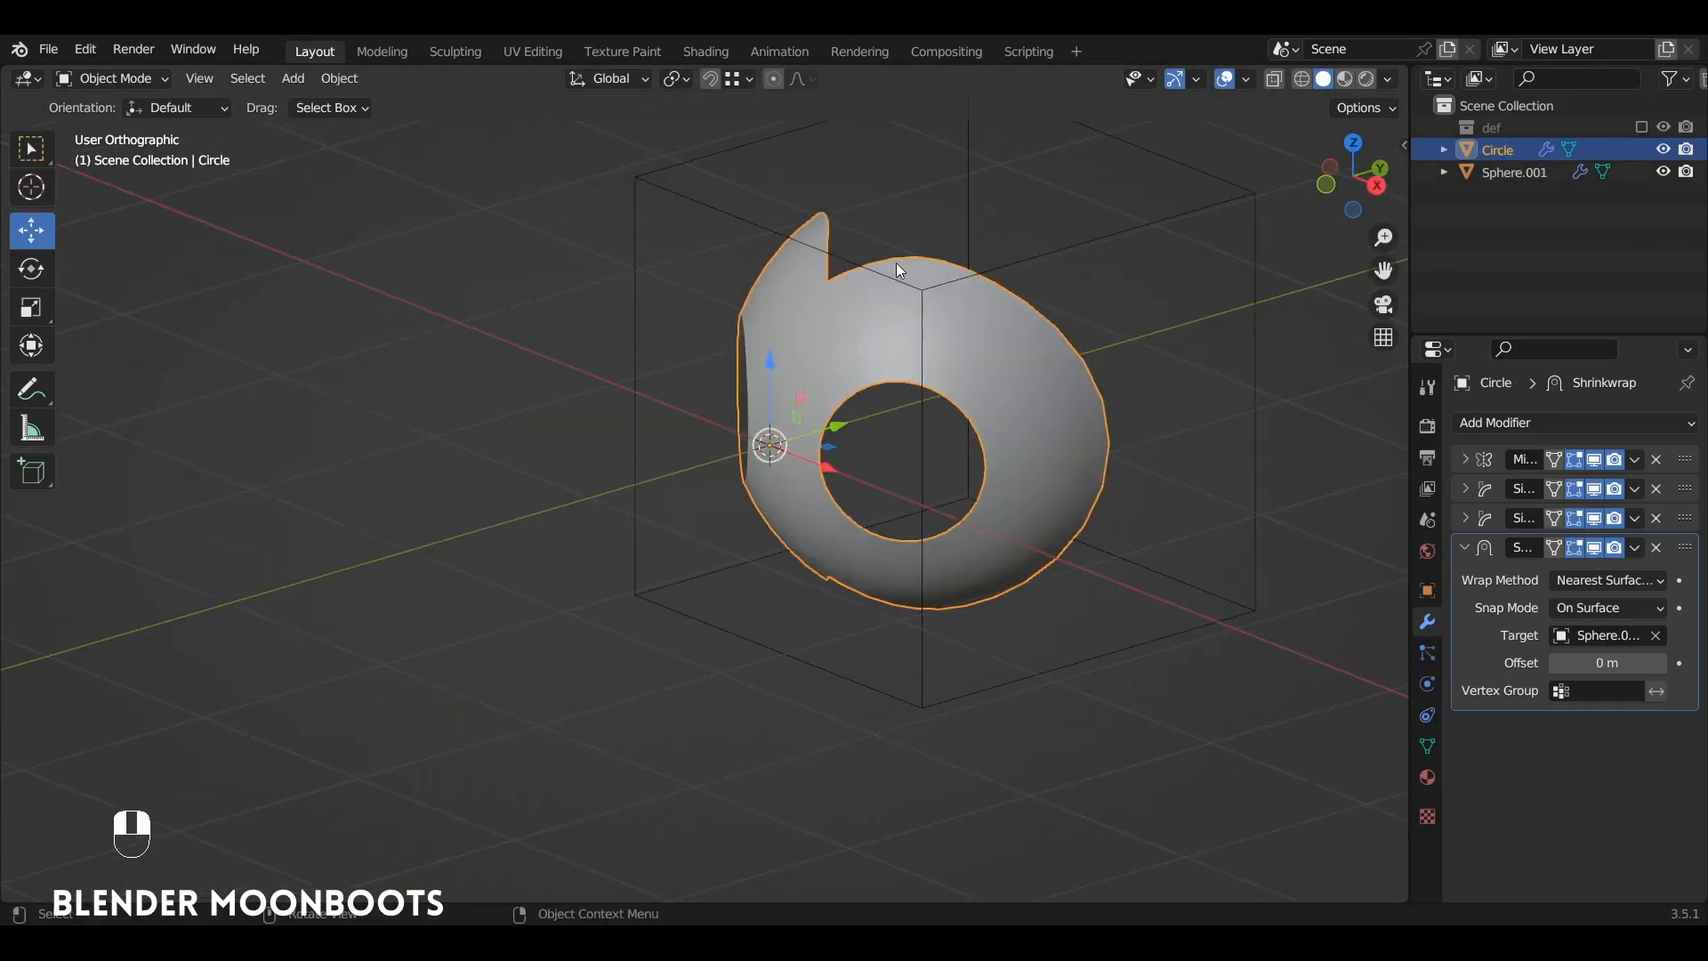
Add a Subdivision Surface modifier after the mask's Shrinkwrap and set its viewport levels to 2
mouse_move(1105, 425)
alt+middle_down()
mouse_move(1114, 468)
mouse_move(1128, 419)
alt+middle_up()
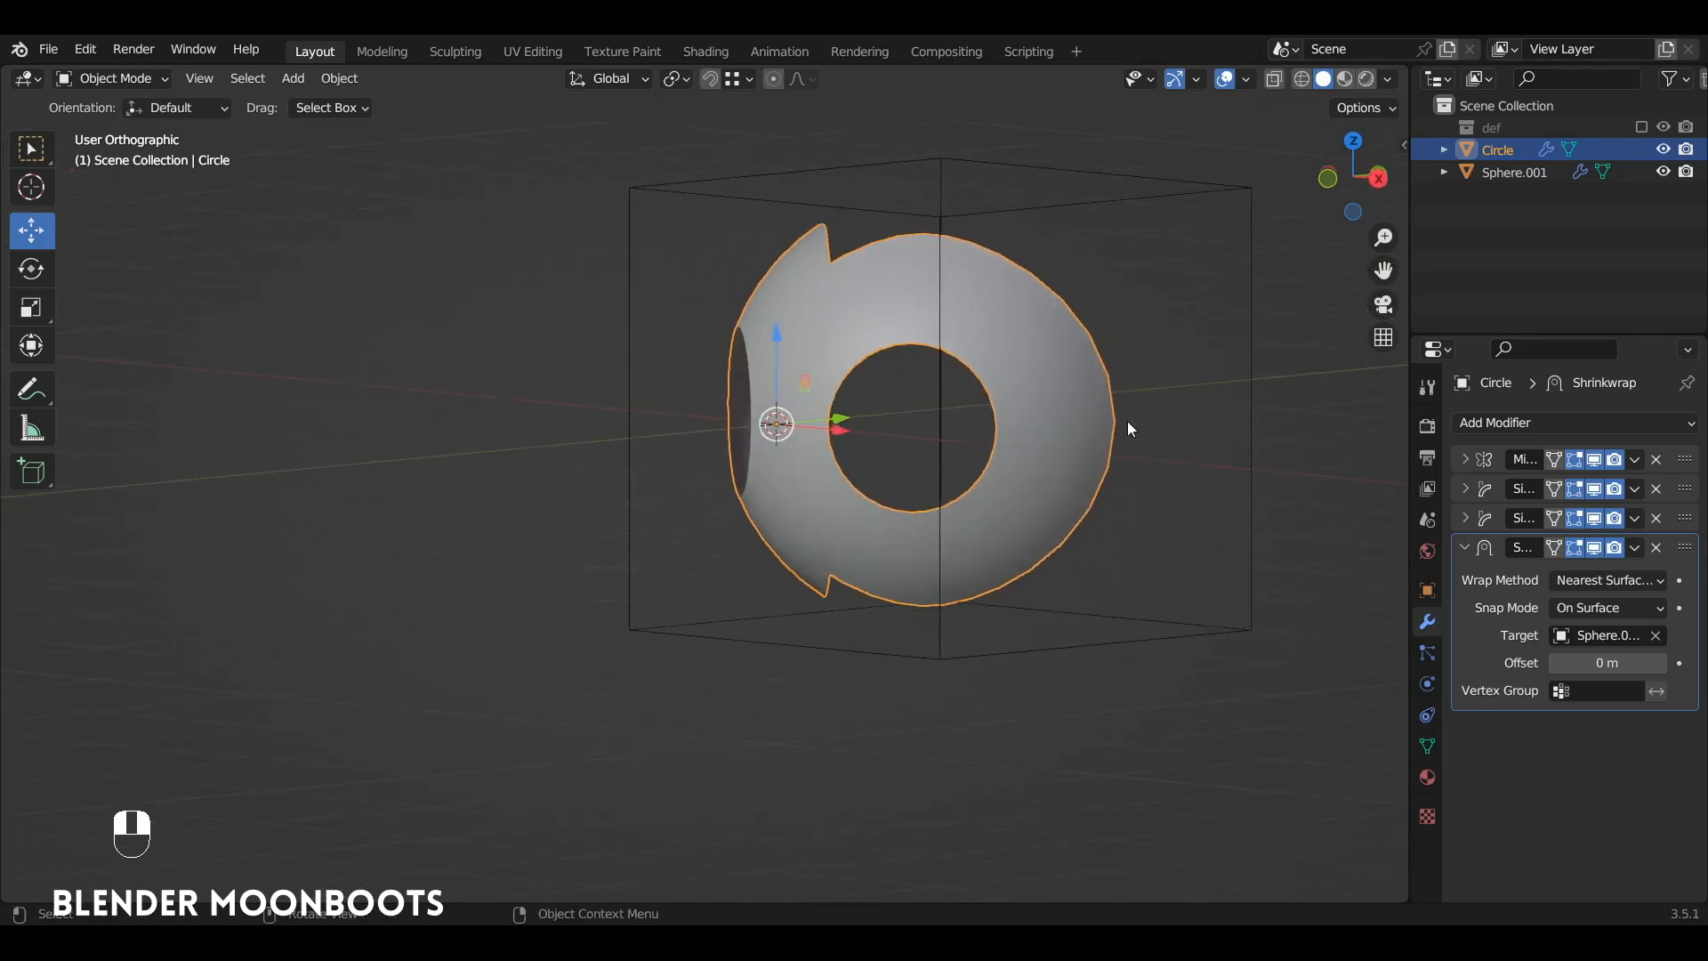
click(1466, 540)
click(1499, 420)
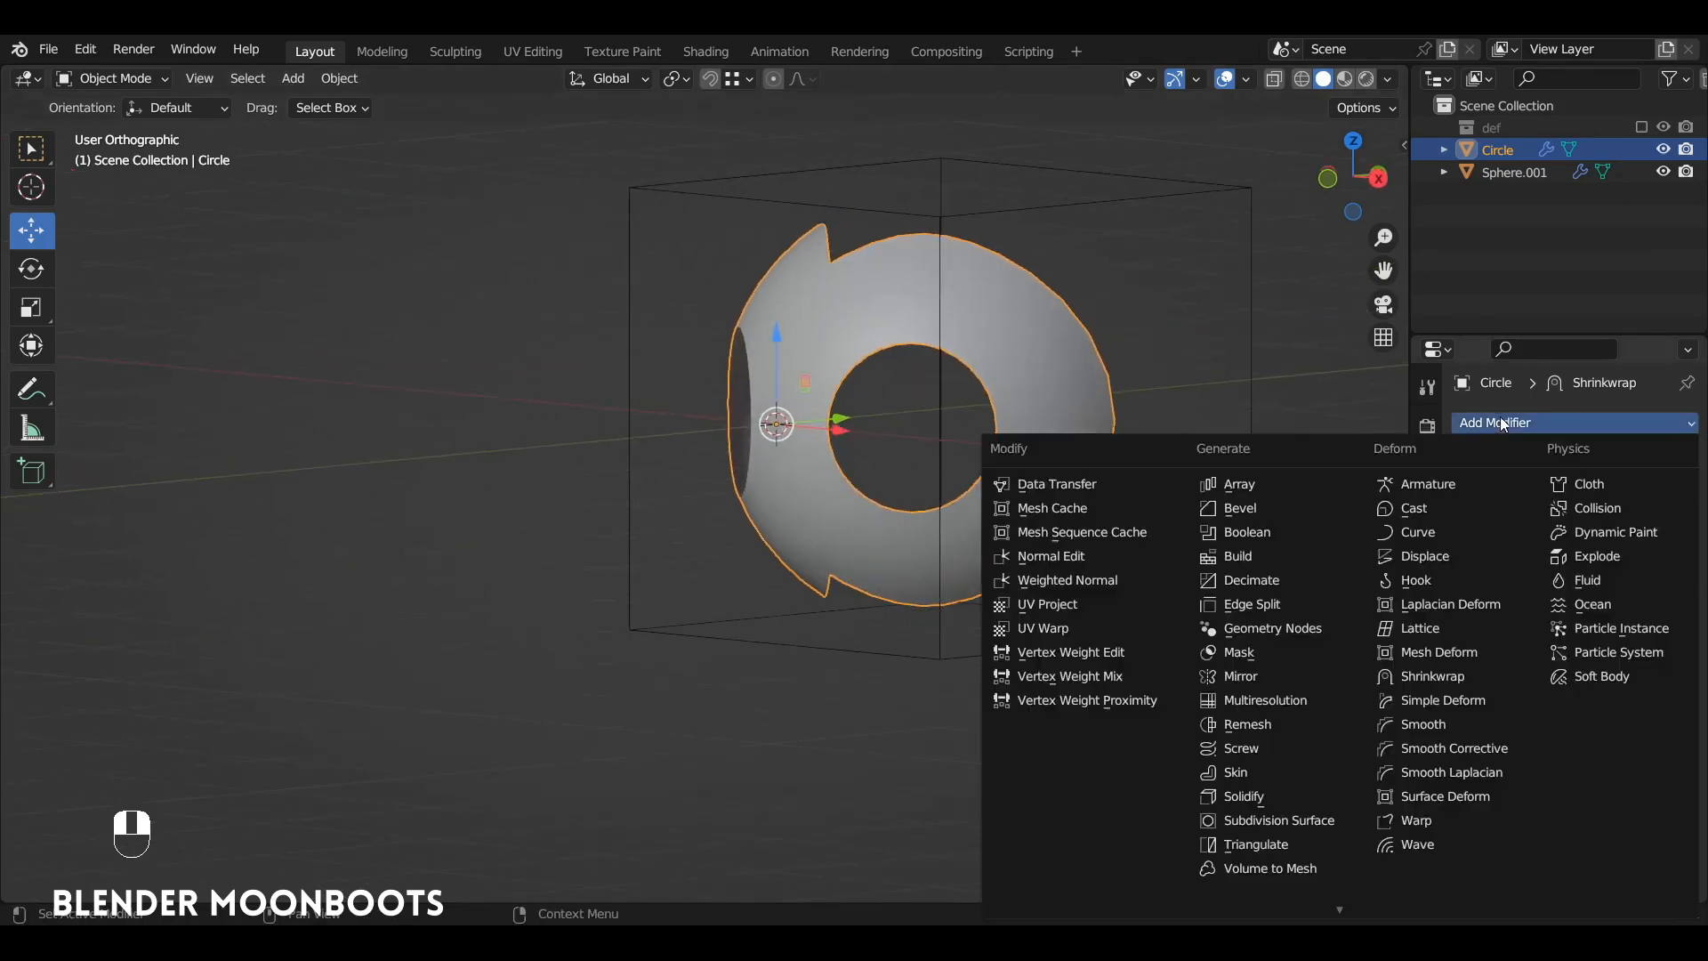
click(1278, 819)
click(1660, 637)
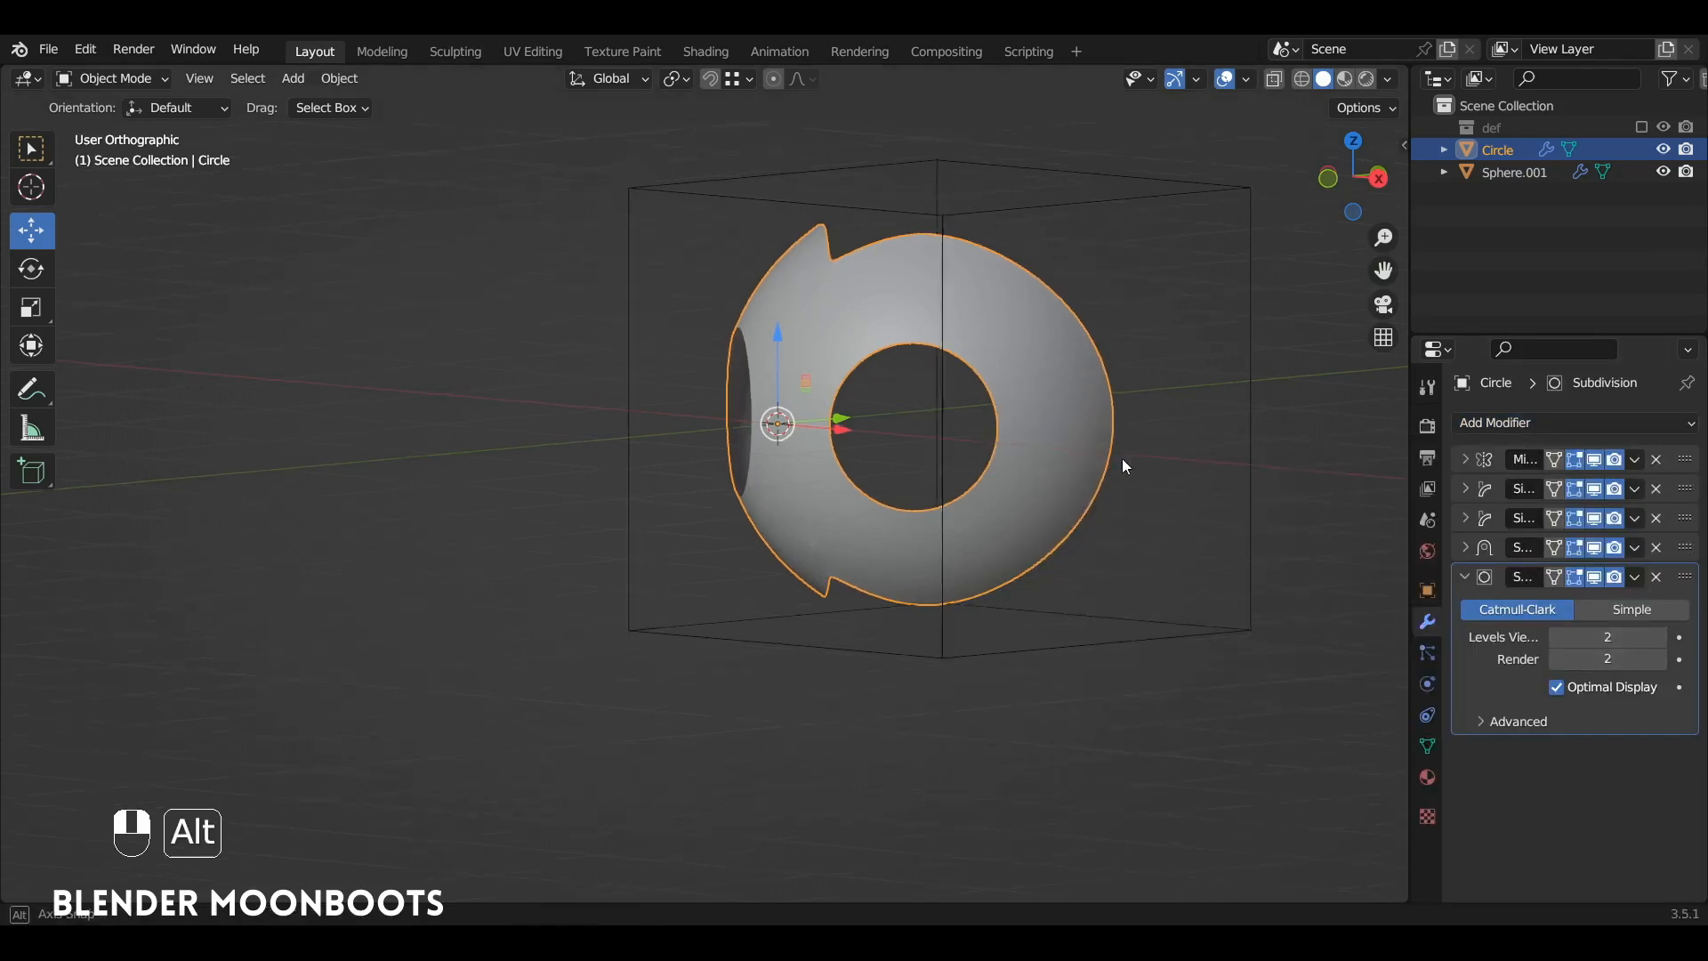
Apply the mask's Mirror modifier and hide both Simple Deforms, the Shrinkwrap and the Subdivision in the viewport
alt+middle_drag(1125, 465, 958, 258)
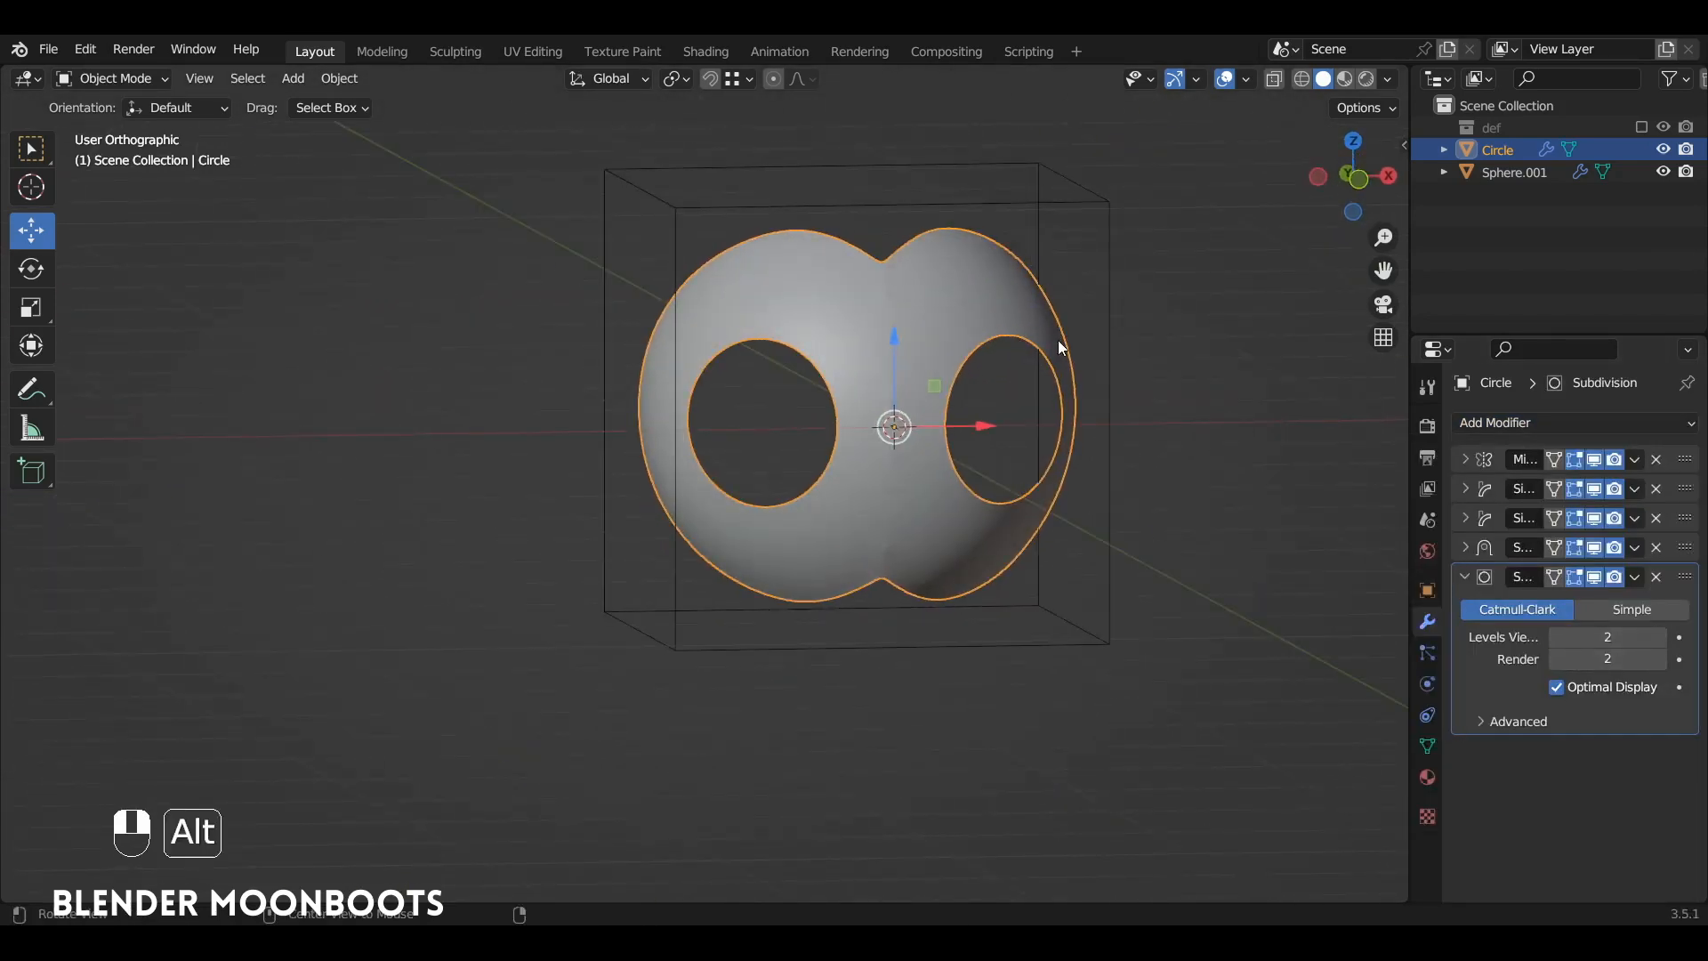
alt+middle_drag(1059, 340, 982, 386)
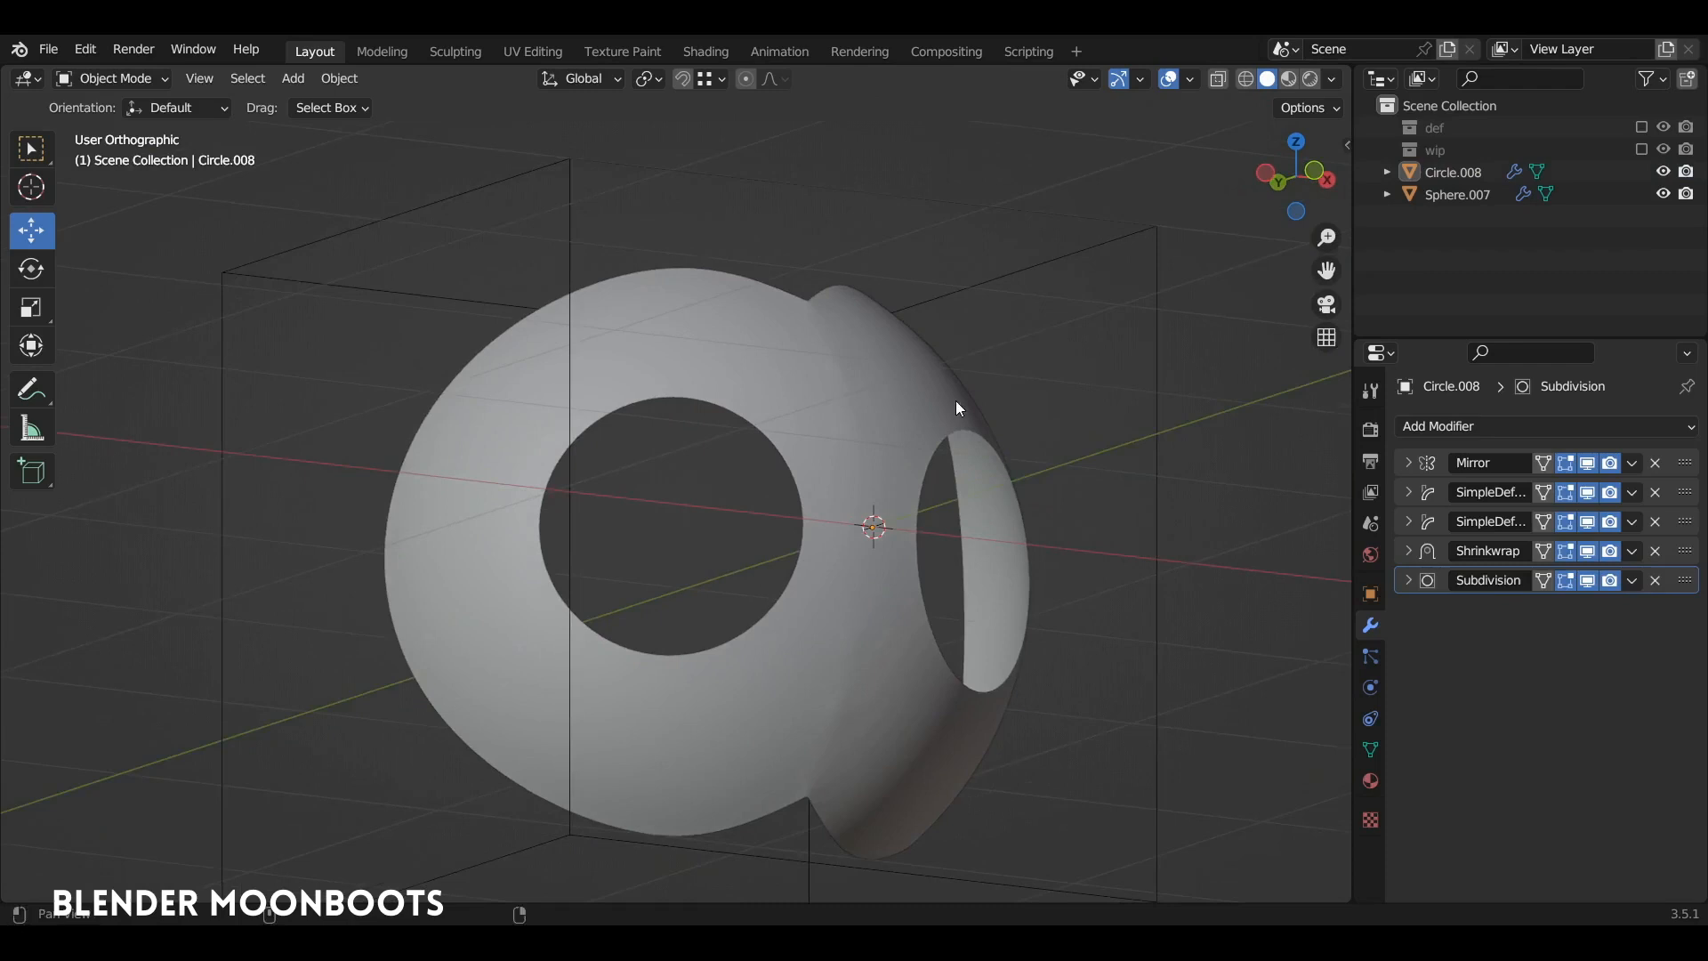
shift+middle_drag(955, 400, 930, 316)
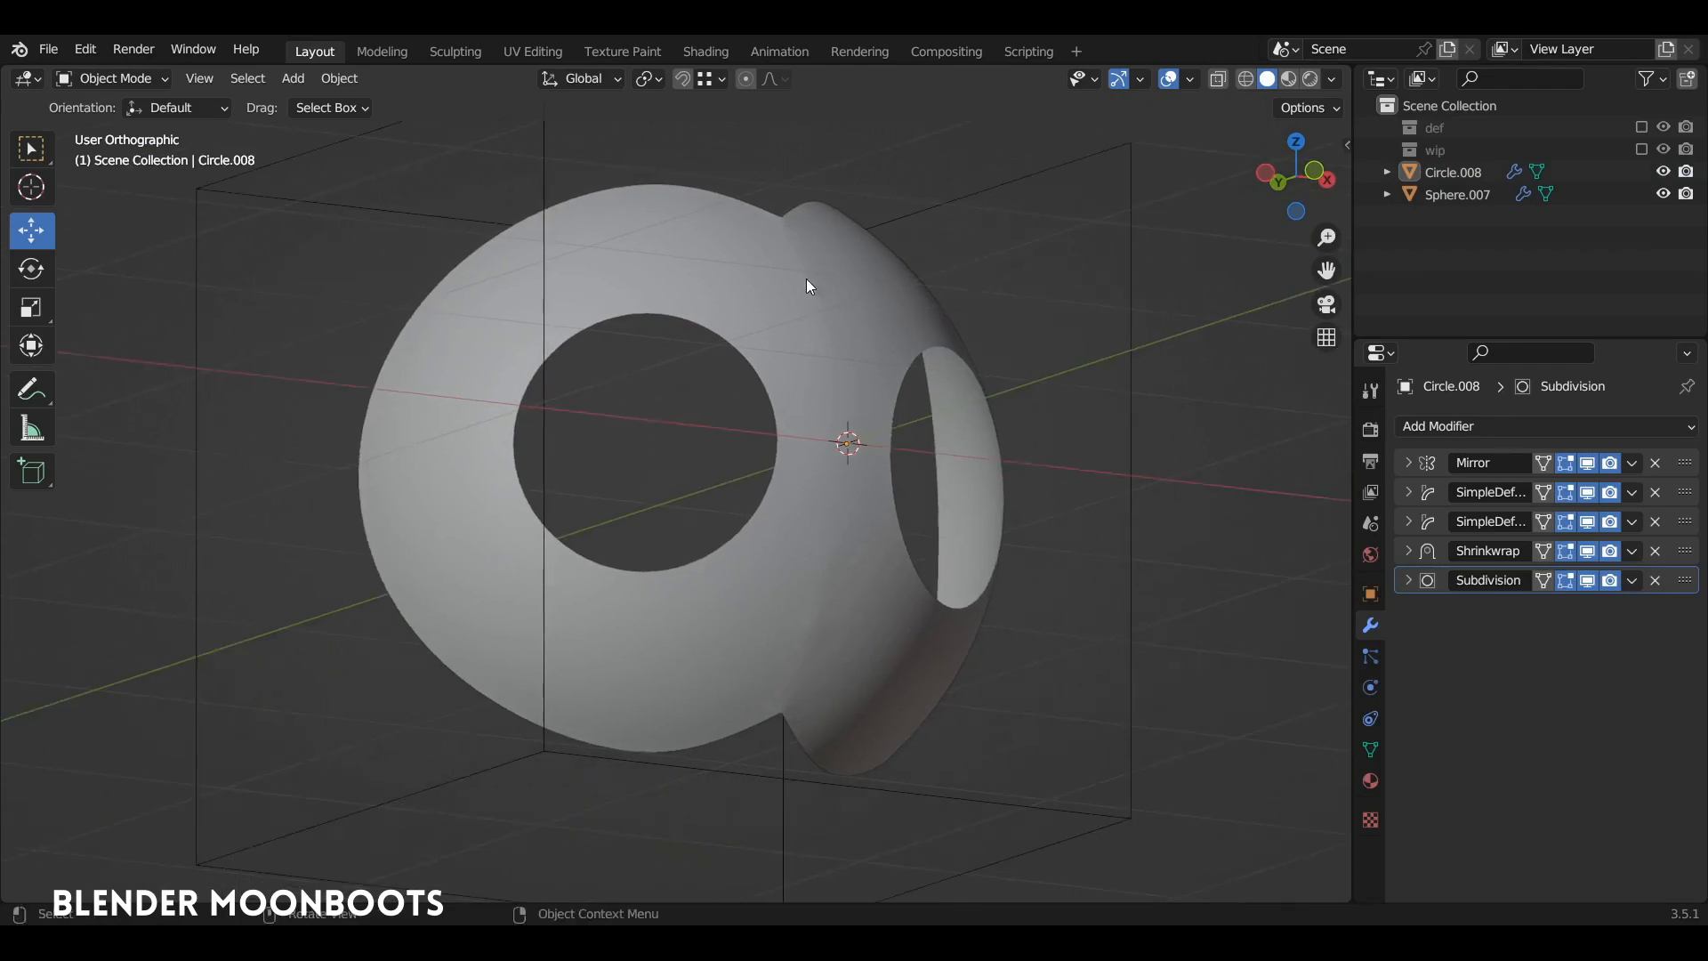
middle_drag(845, 548, 910, 479)
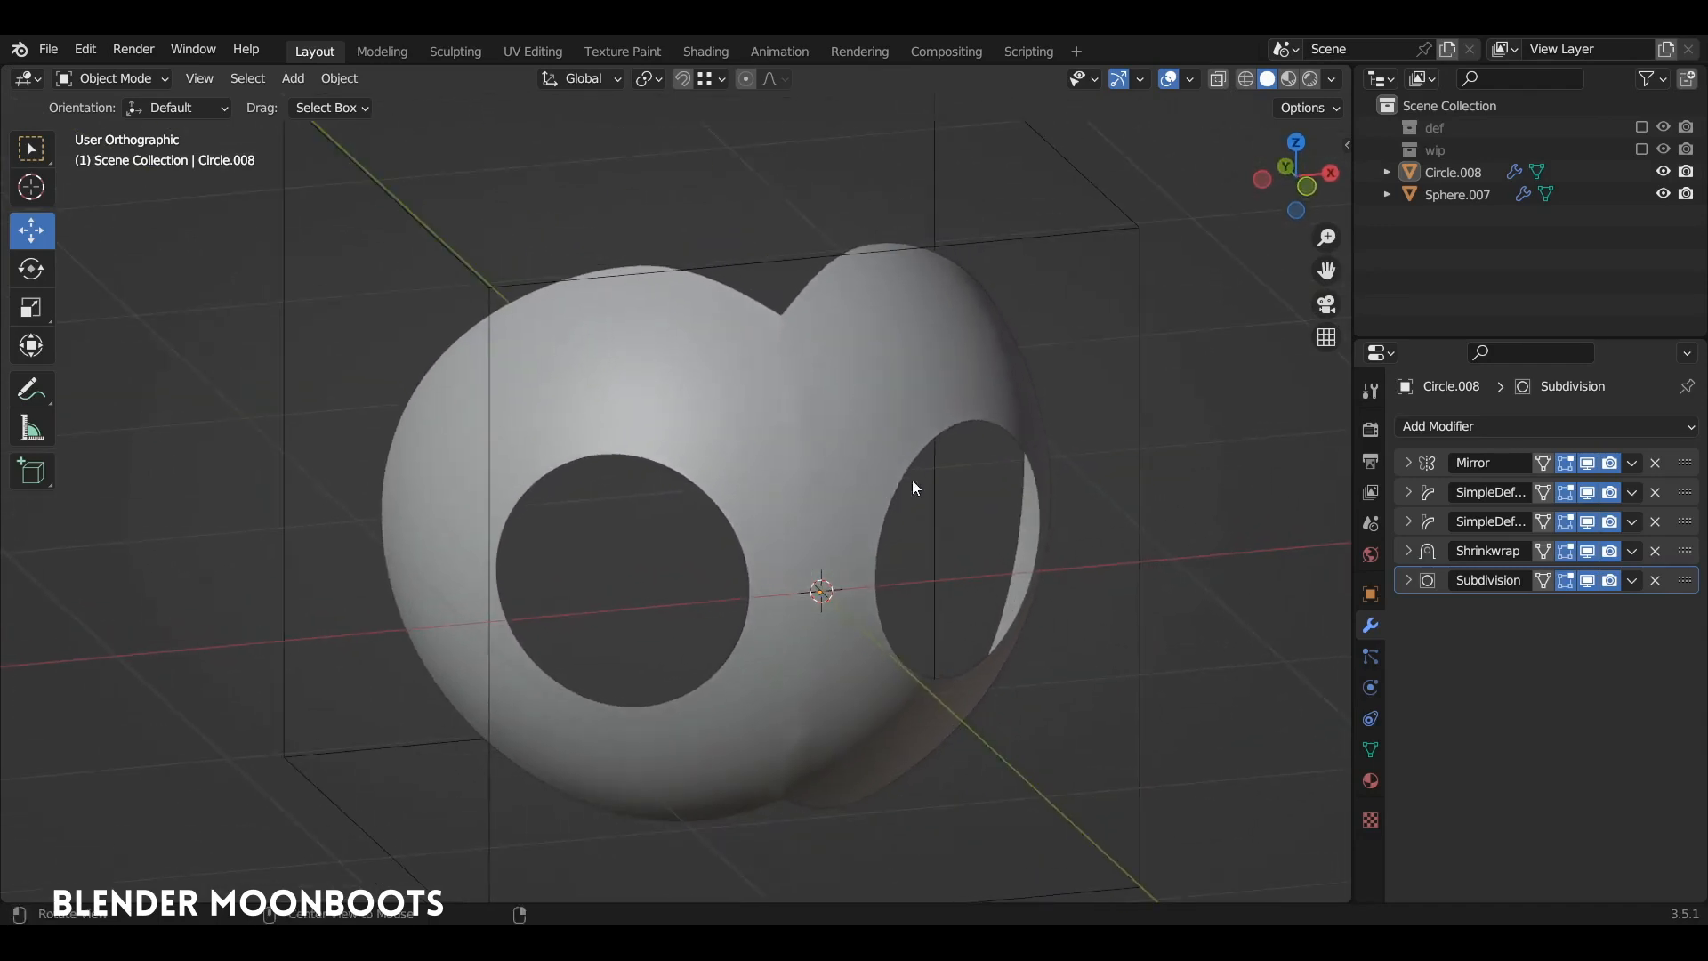
click(1633, 464)
click(1631, 489)
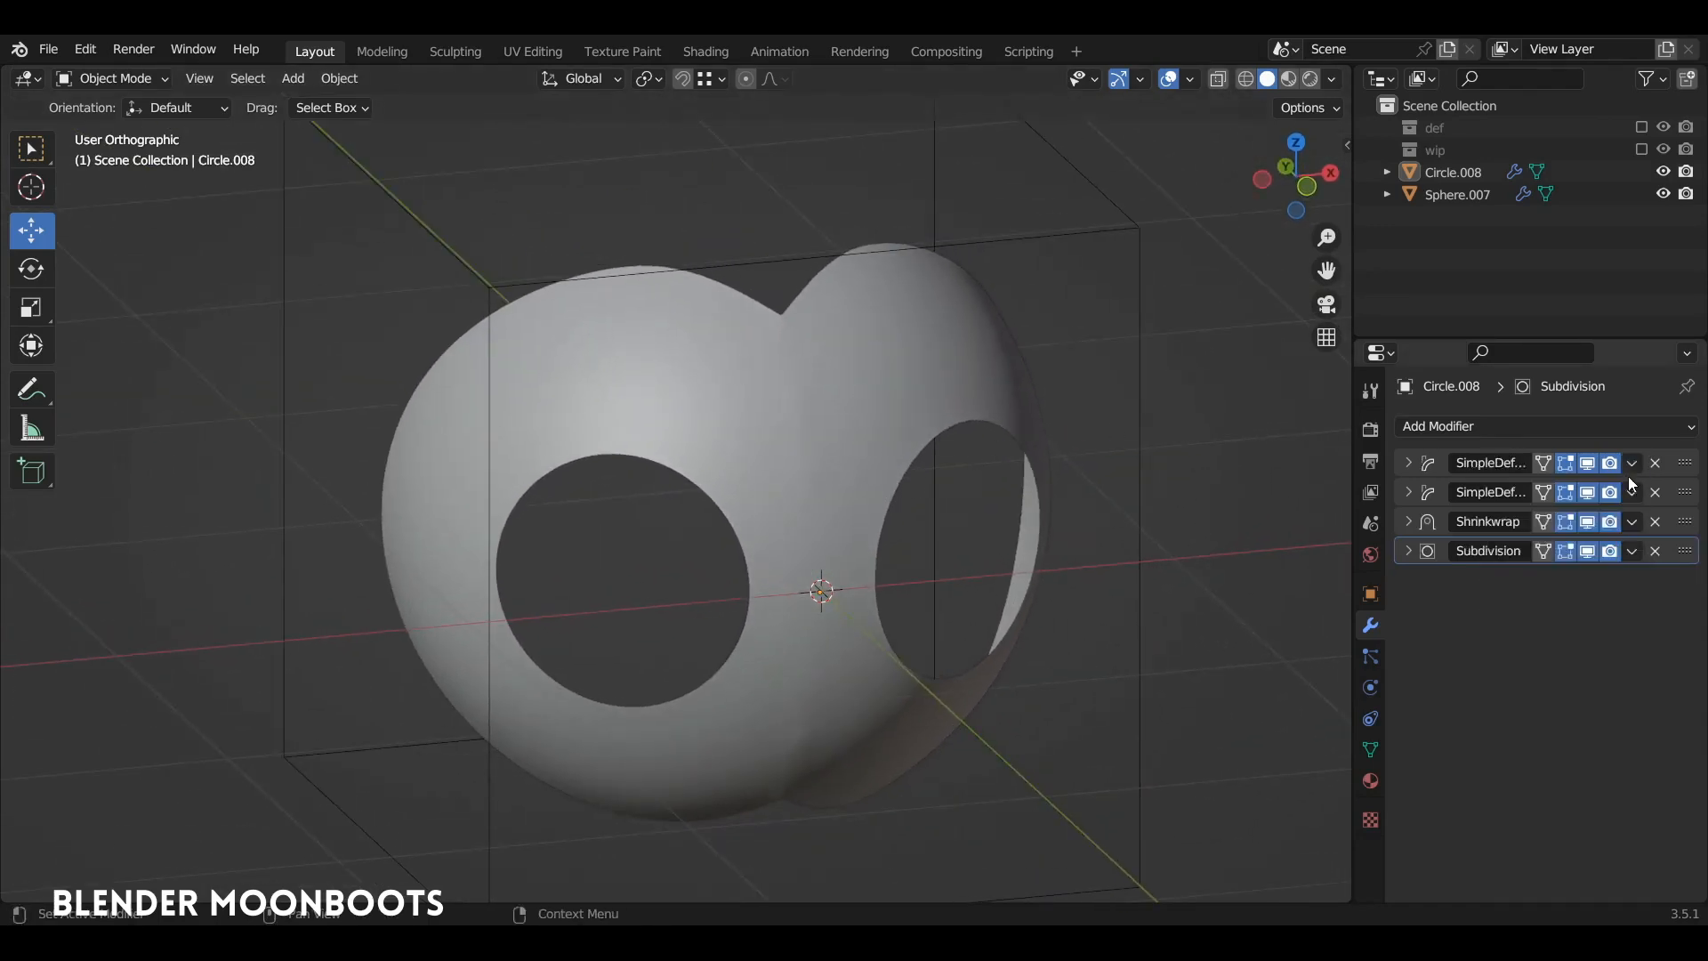
drag(1586, 463, 1577, 562)
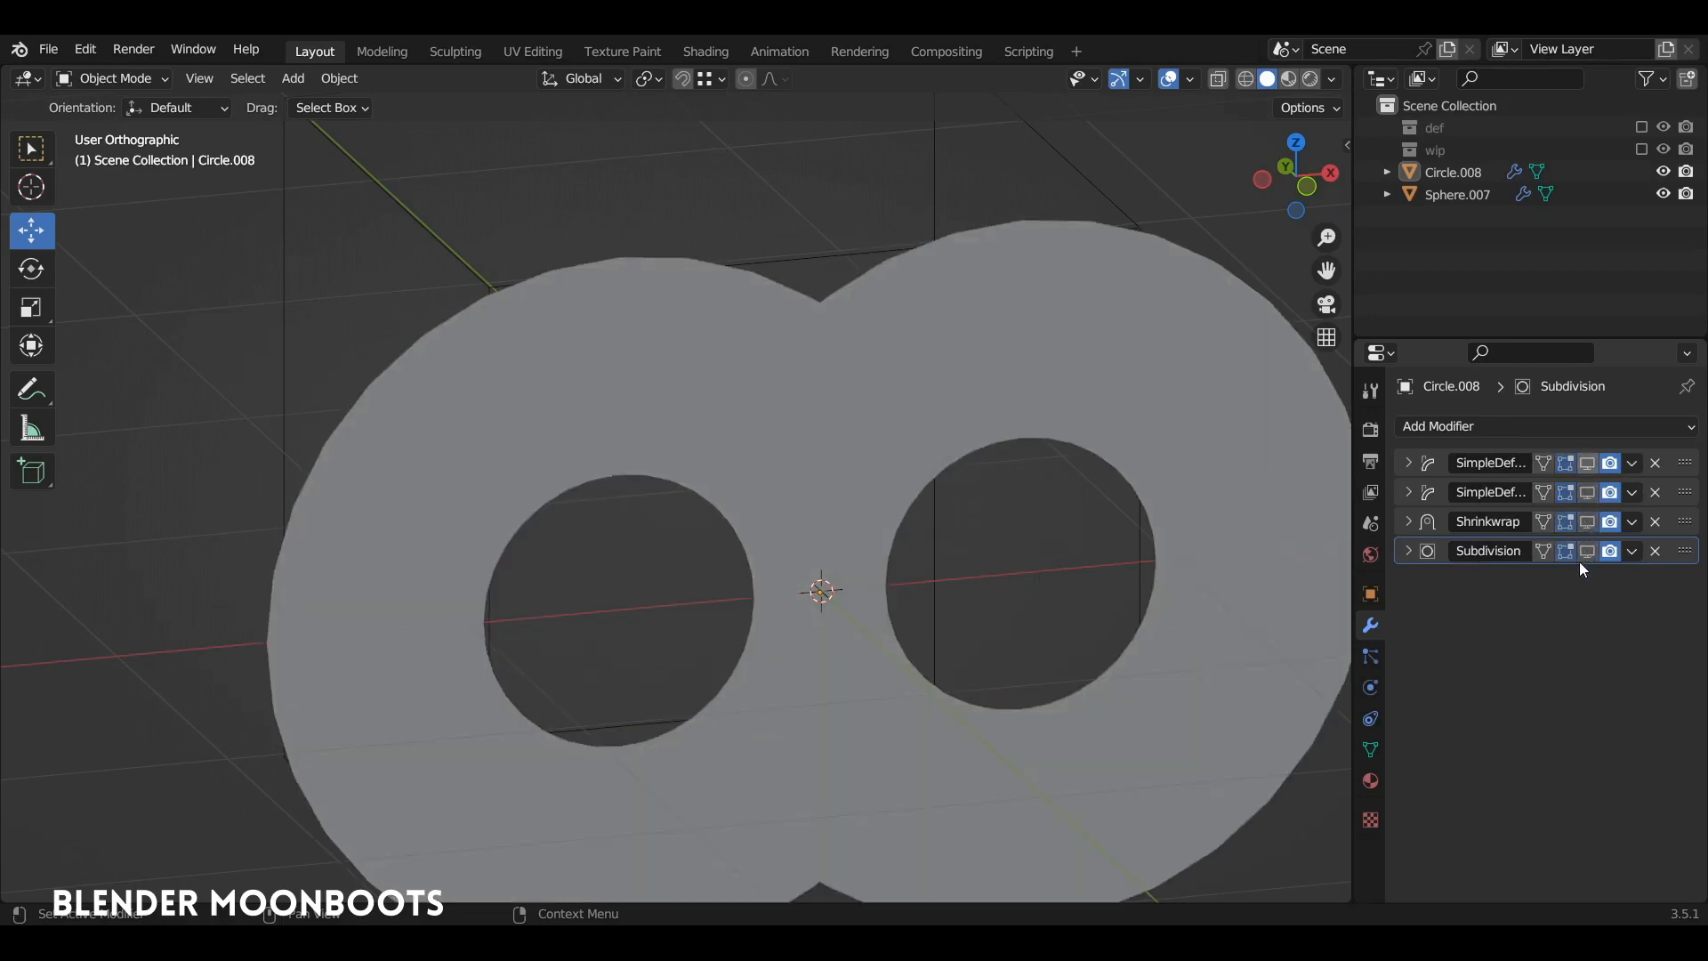
Edit the flat mask's mesh and merge two neighbouring centre-seam vertices below the upper notch
click(864, 423)
key(Tab)
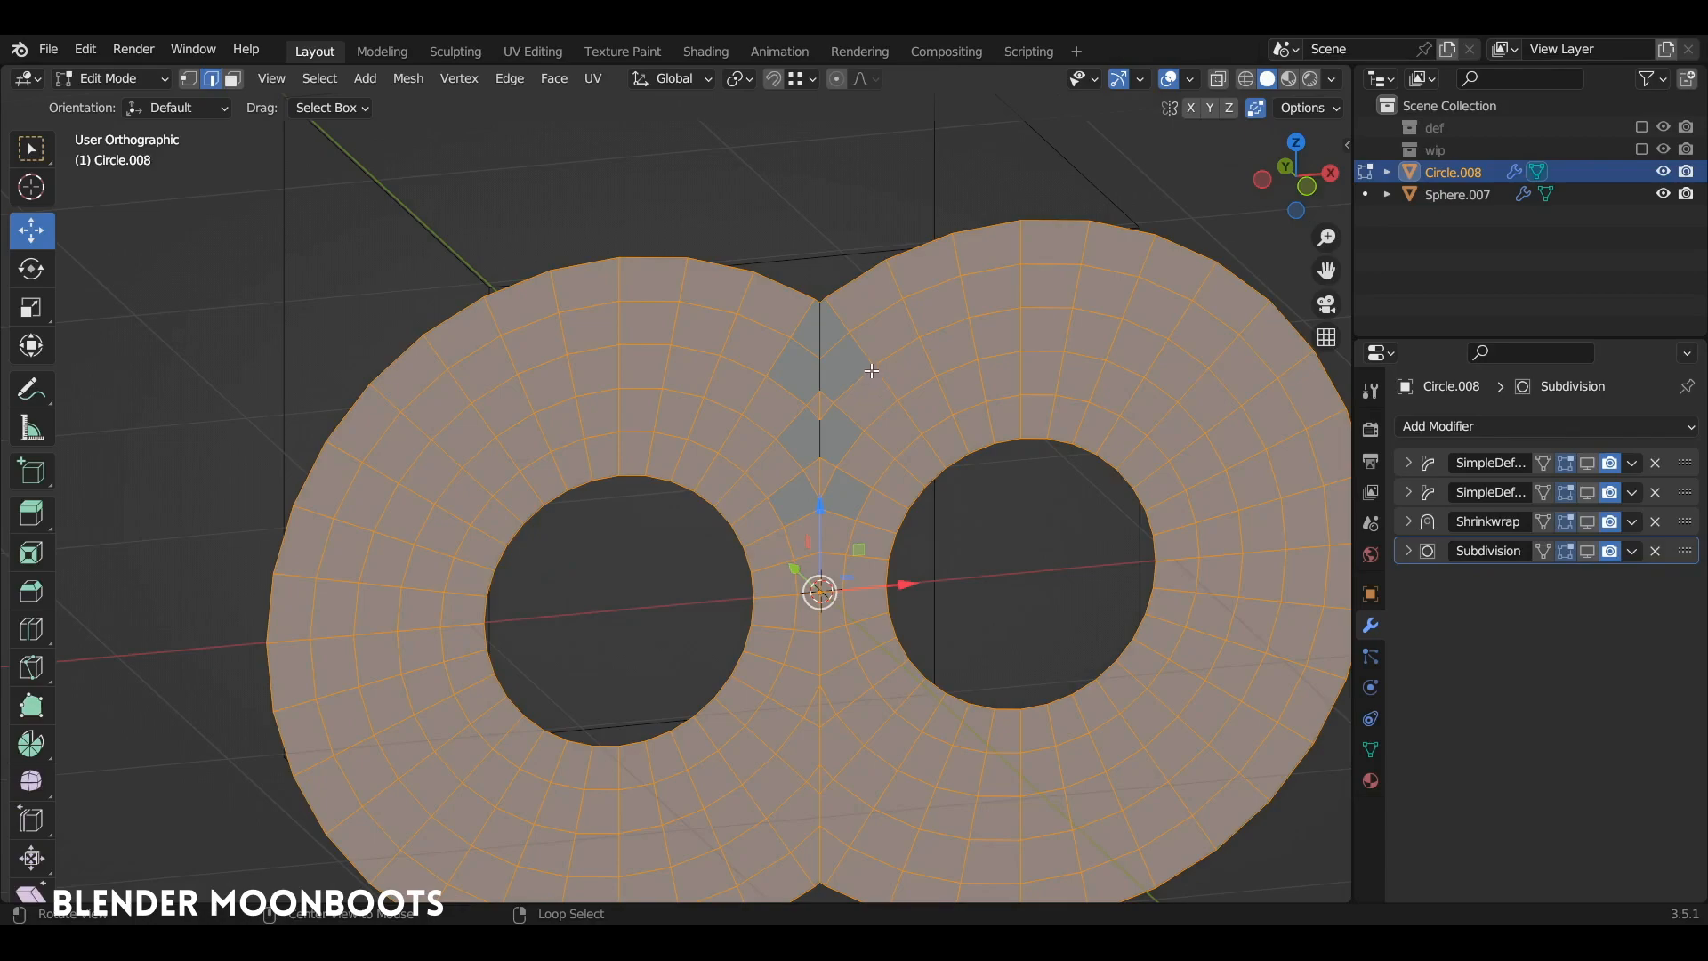
key(alt+a)
scroll(888, 367, up, 5)
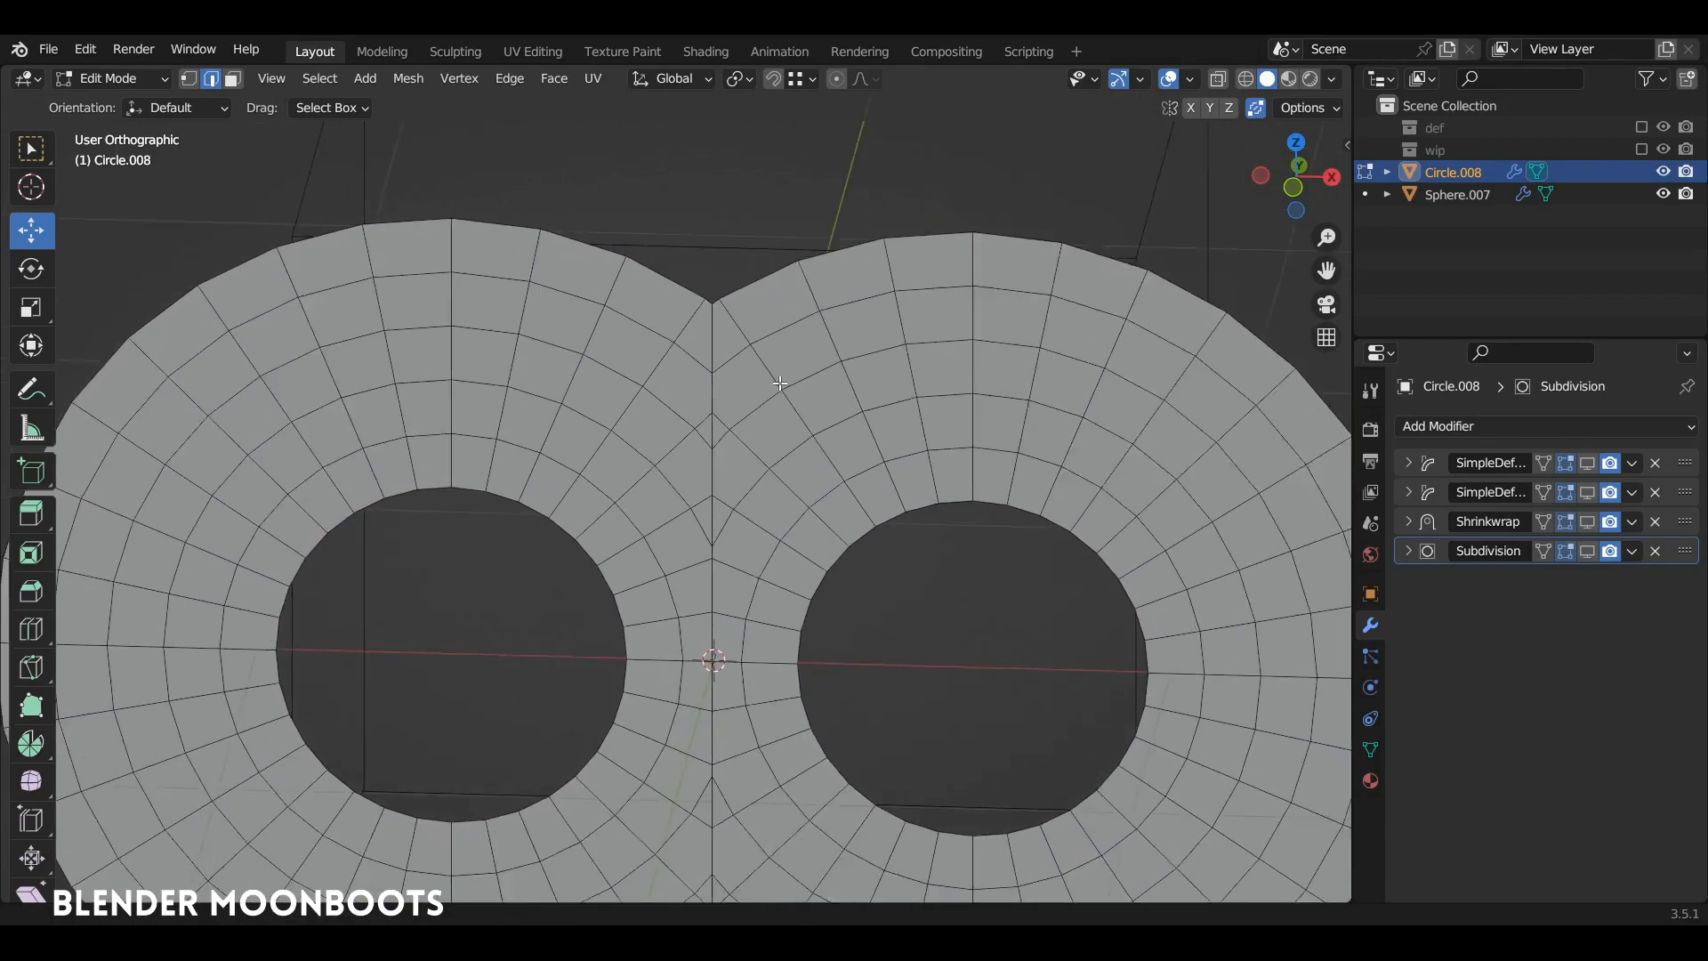
key(1)
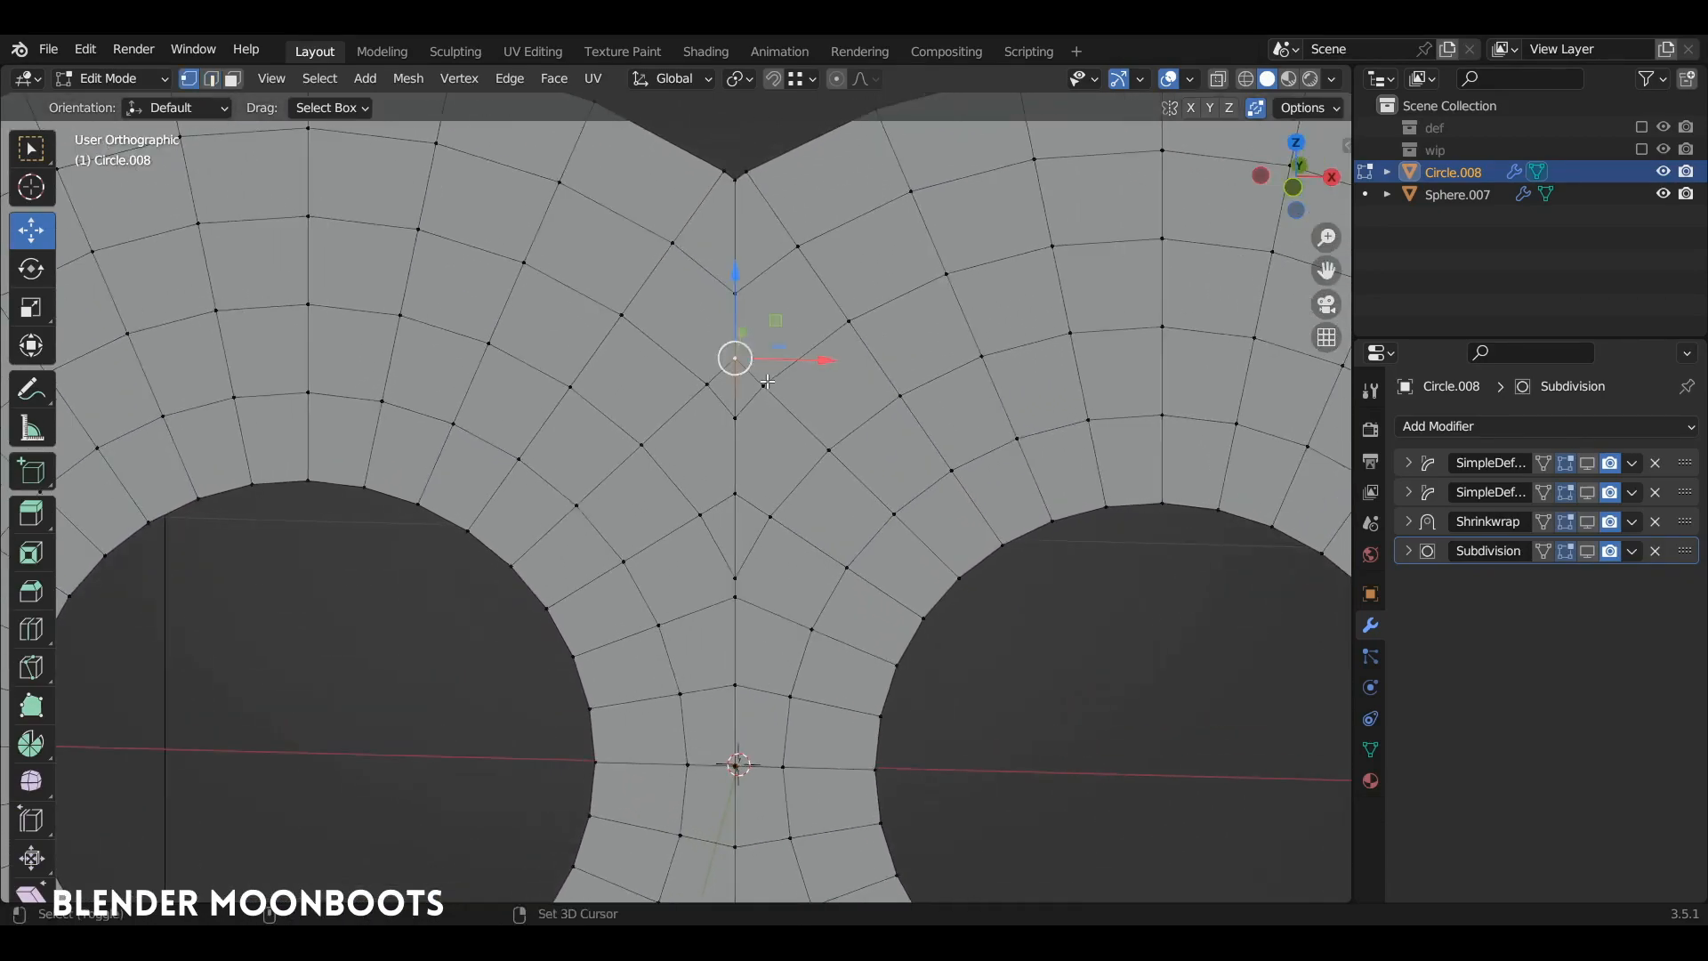
key(m)
click(883, 384)
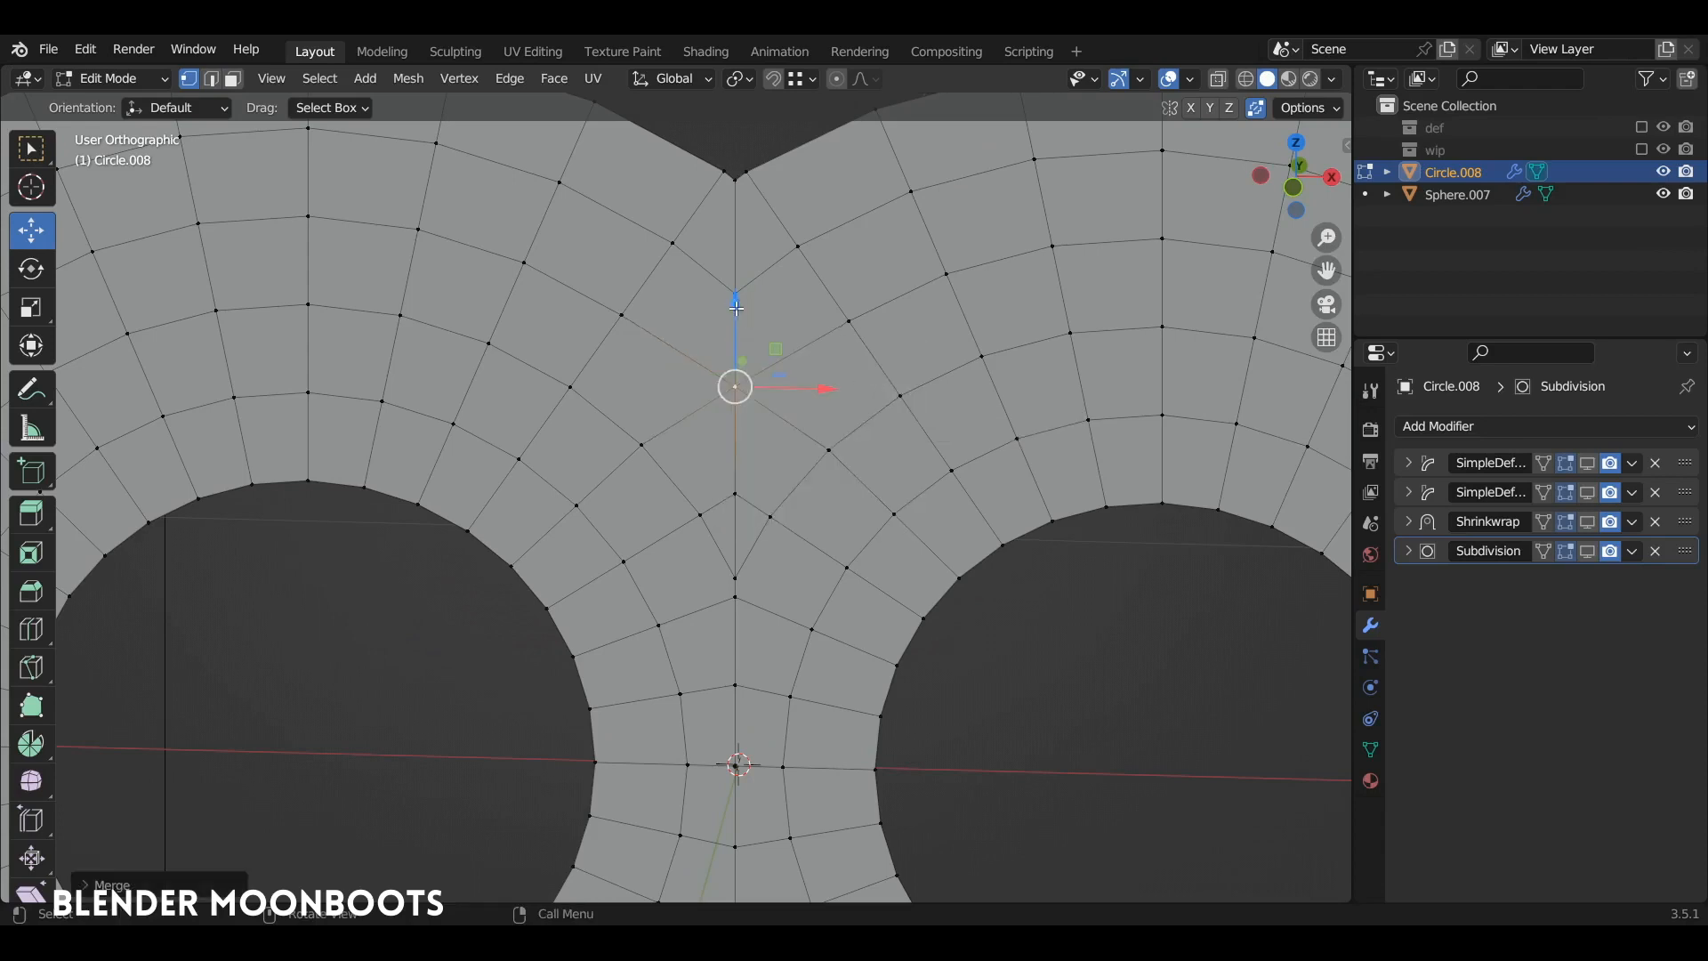
Merge the next close group of vertices further down the centre seam, between the two eye holes
click(701, 508)
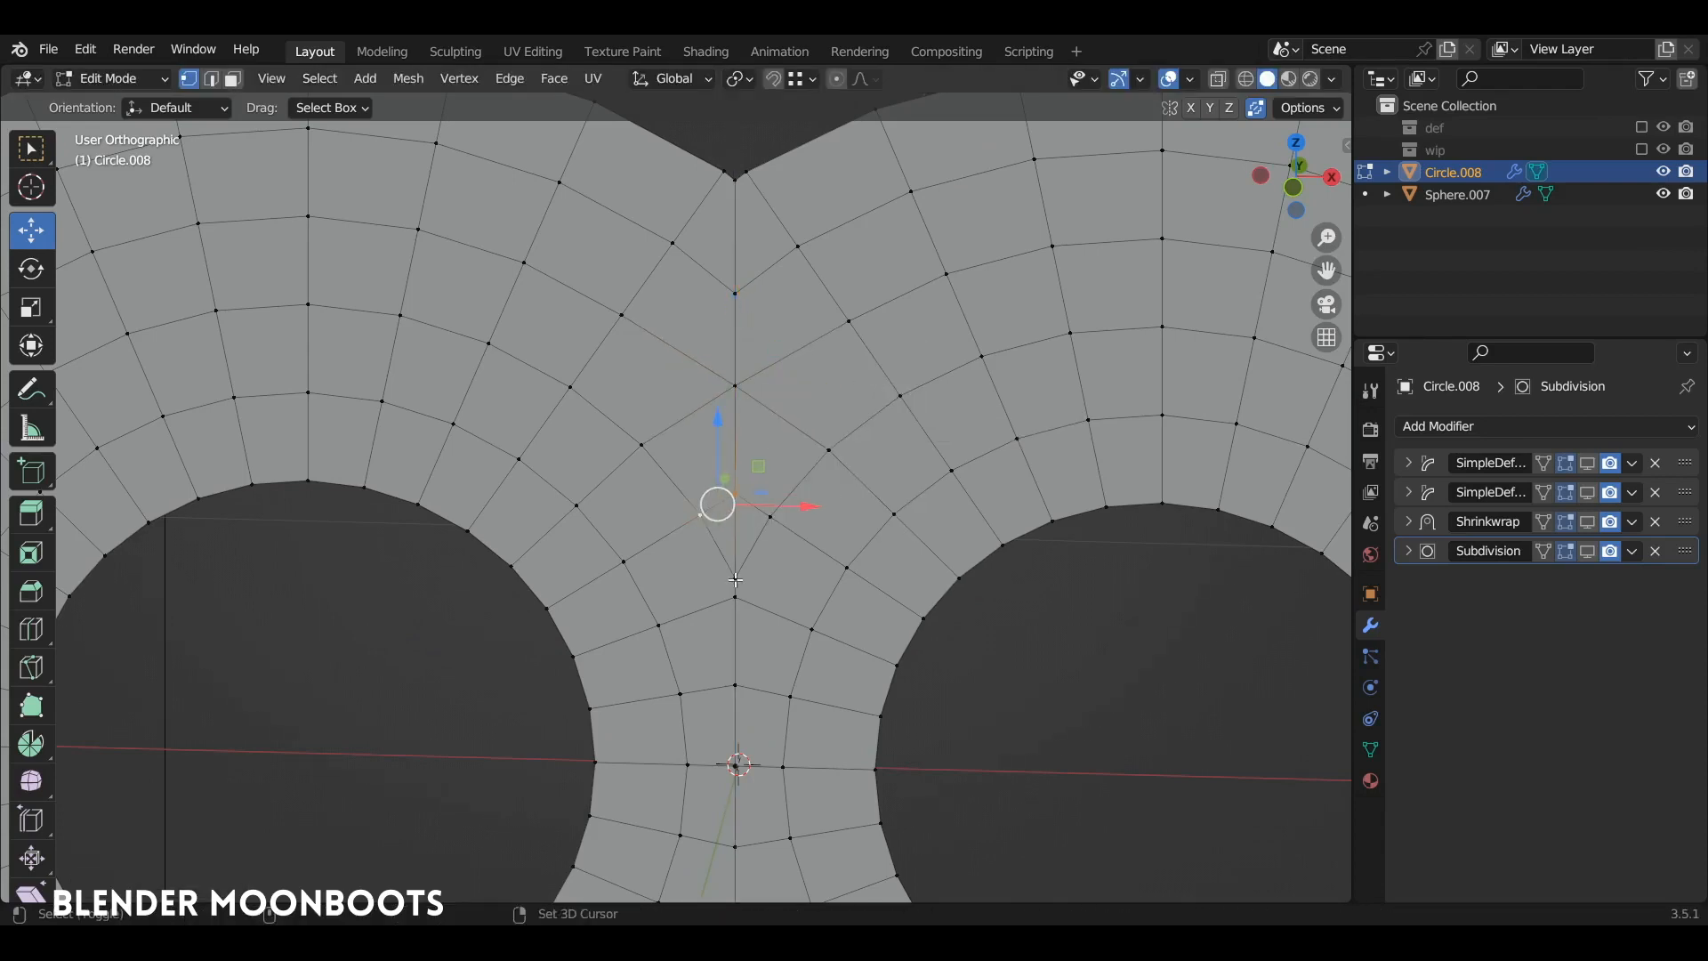
key(m)
click(955, 496)
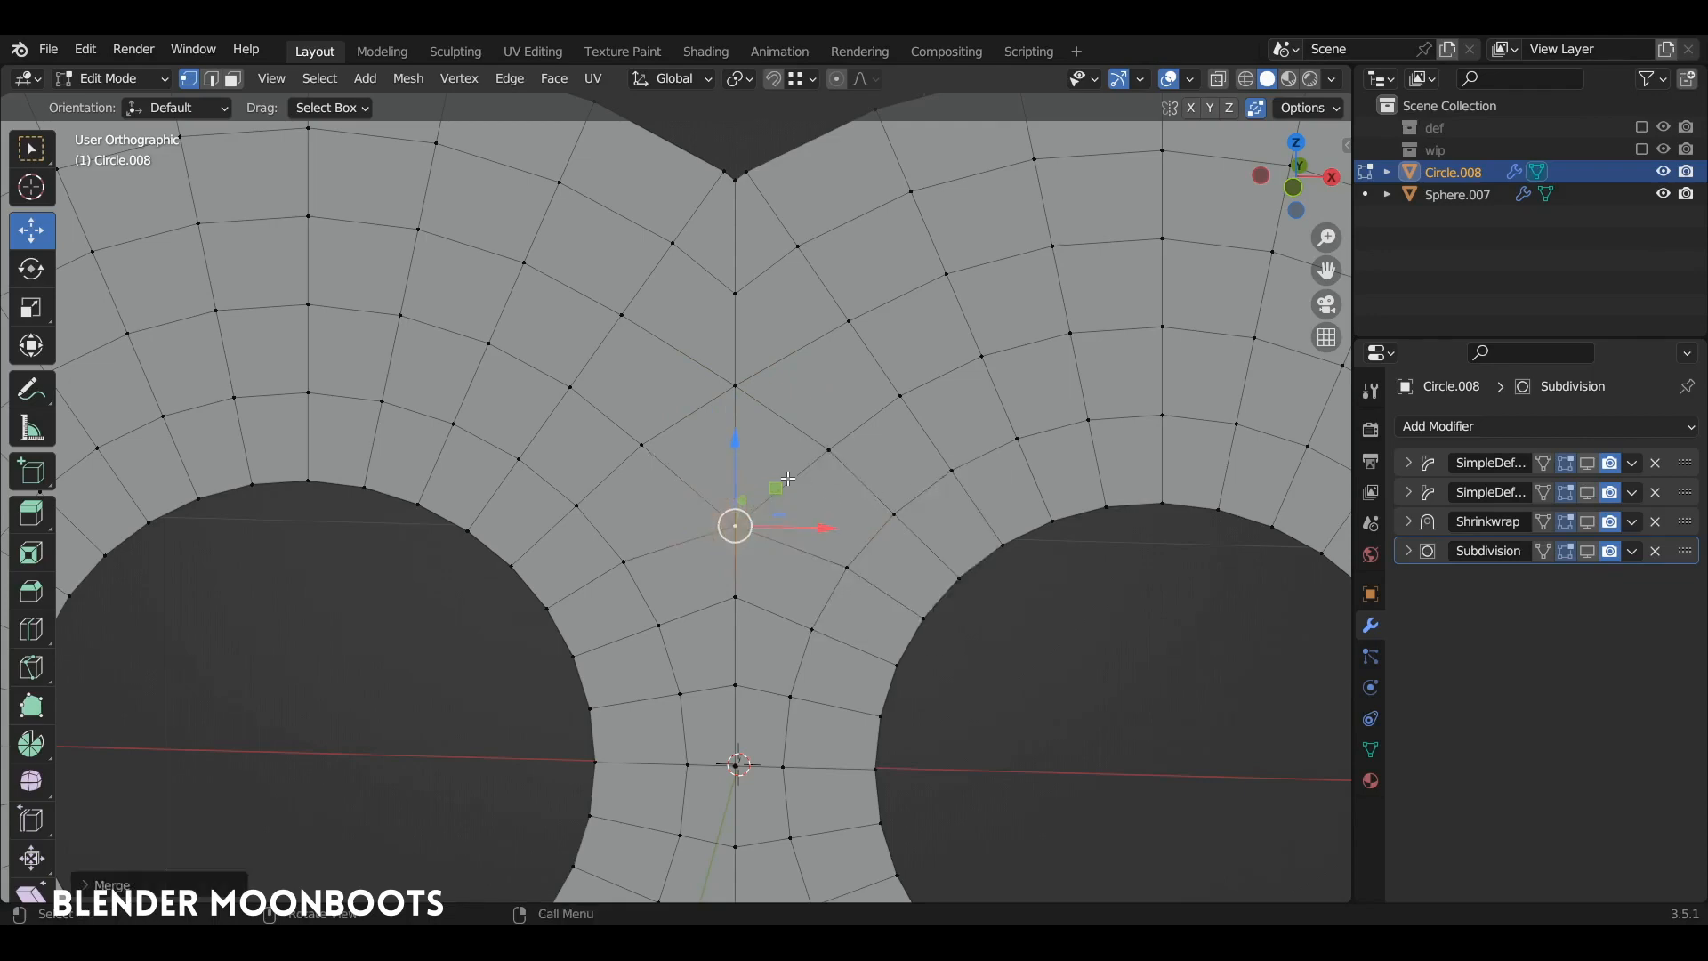
Move the merged centre-seam vertex slightly upward along Z, between the eye holes and the upper notch
key(g)
key(z)
click(729, 397)
Merge the close group of centre-seam vertices below the mask's centre and move the merged vertex slightly down along Z
shift+middle_drag(805, 635, 861, 344)
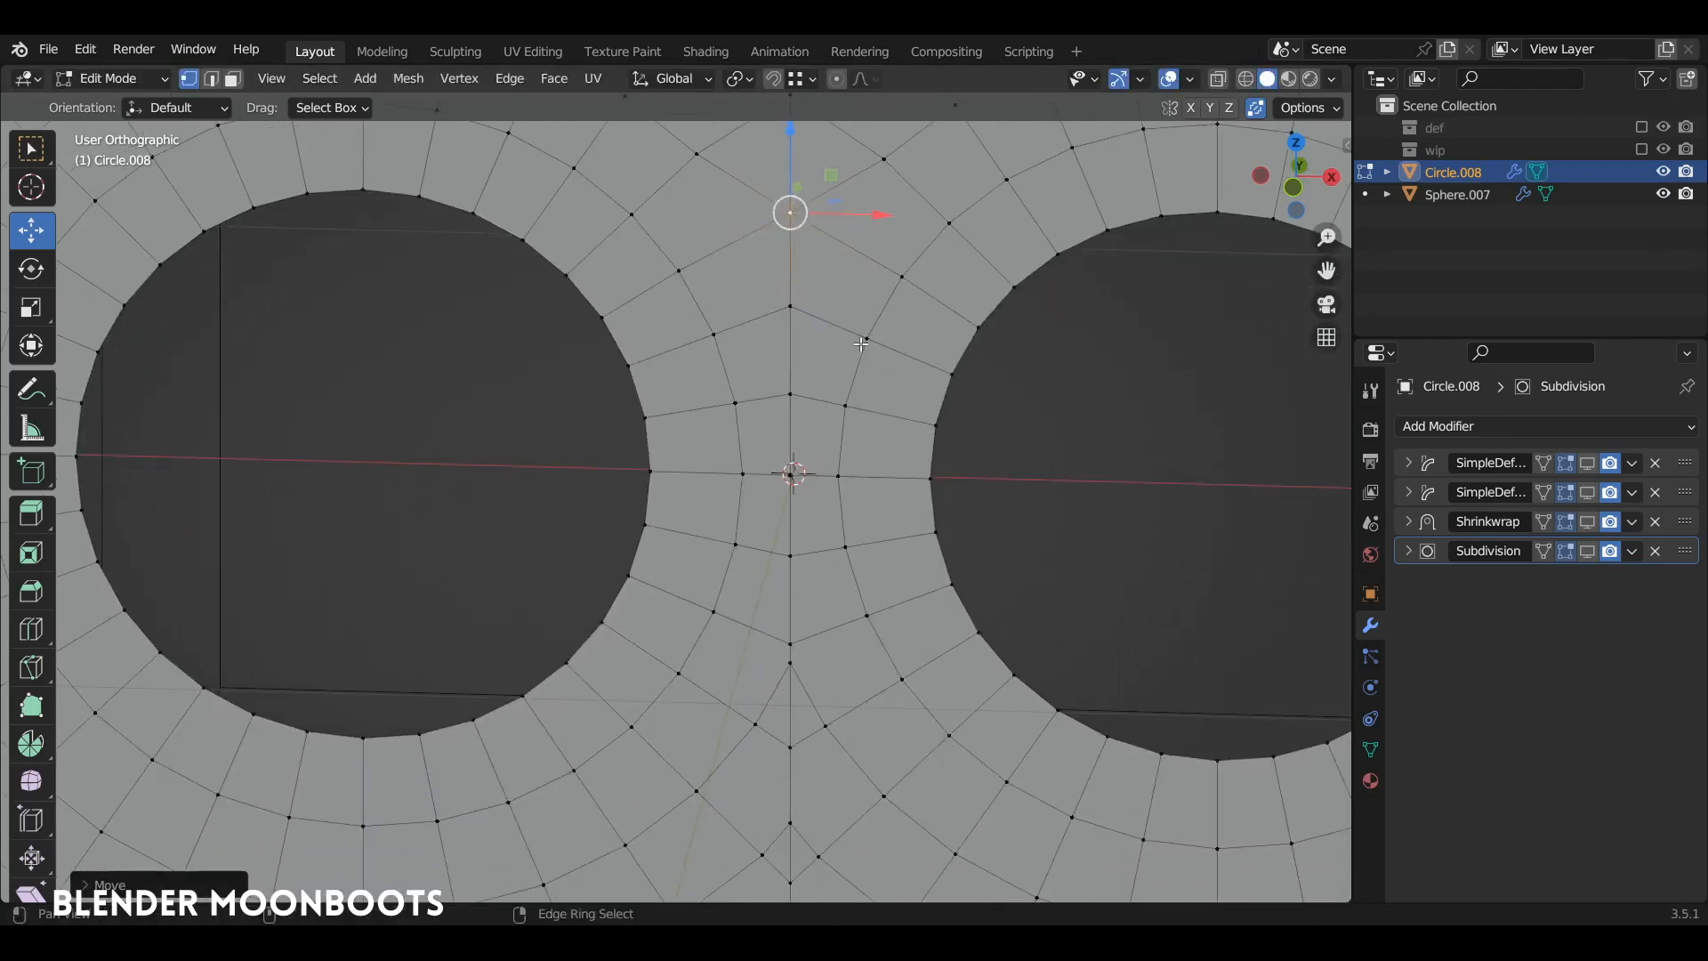
alt+drag(846, 541, 811, 574)
alt+shift+drag(794, 654, 790, 519)
click(785, 493)
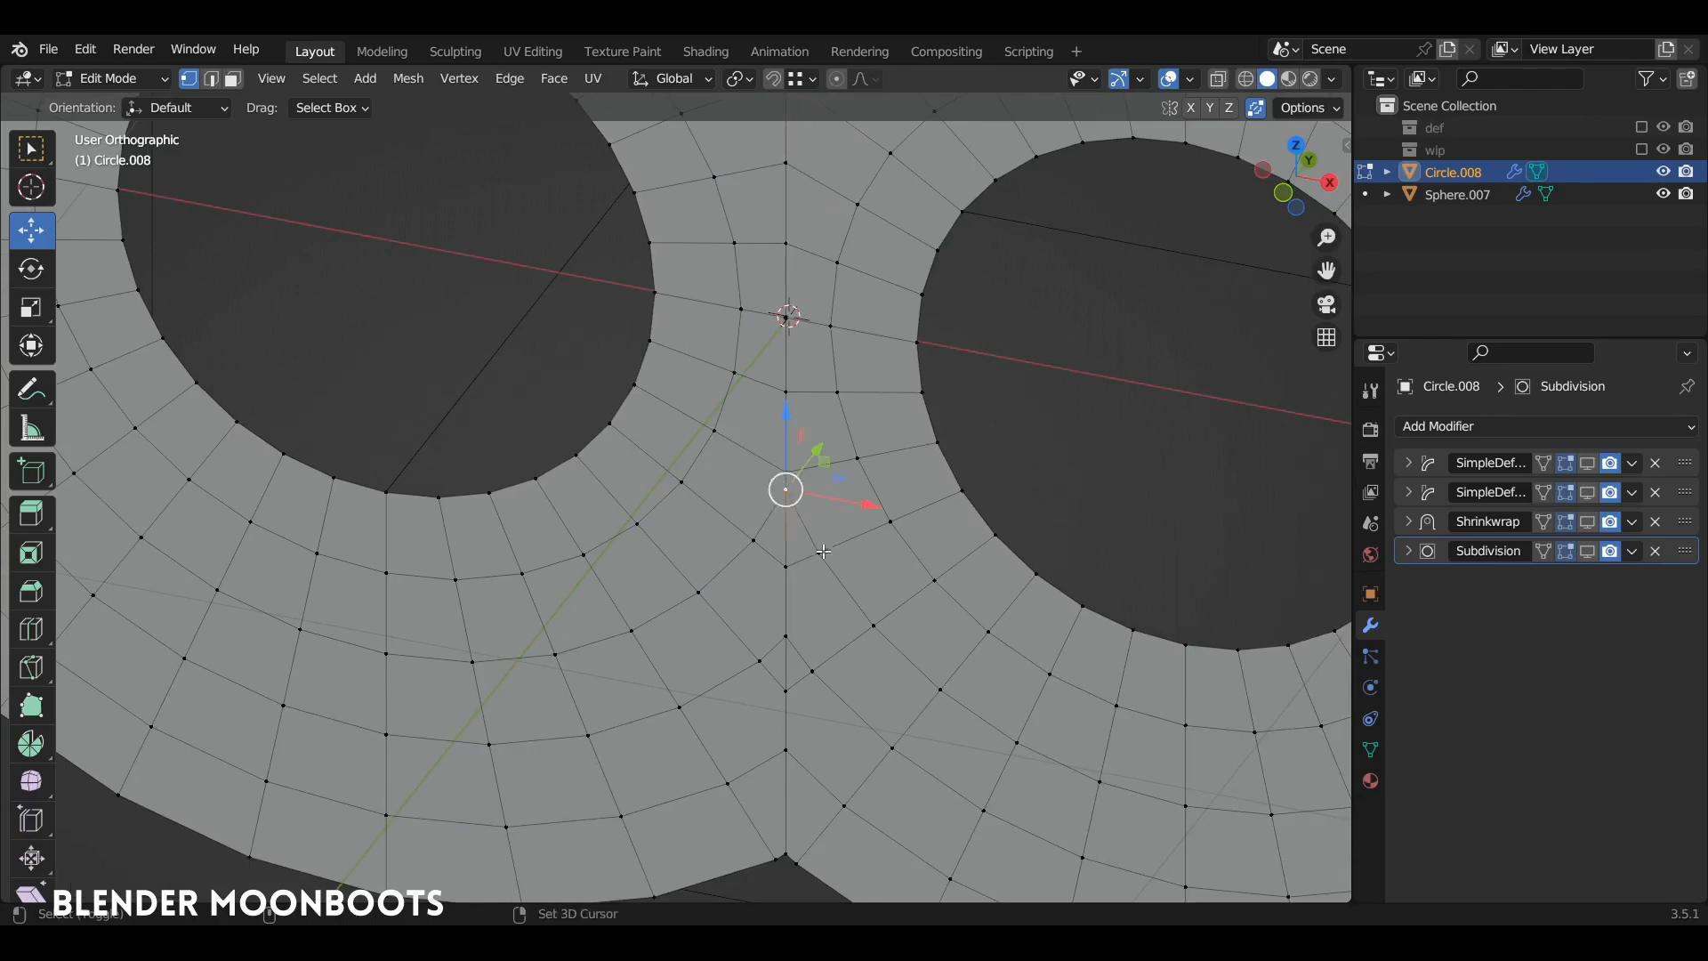
key(m)
click(895, 545)
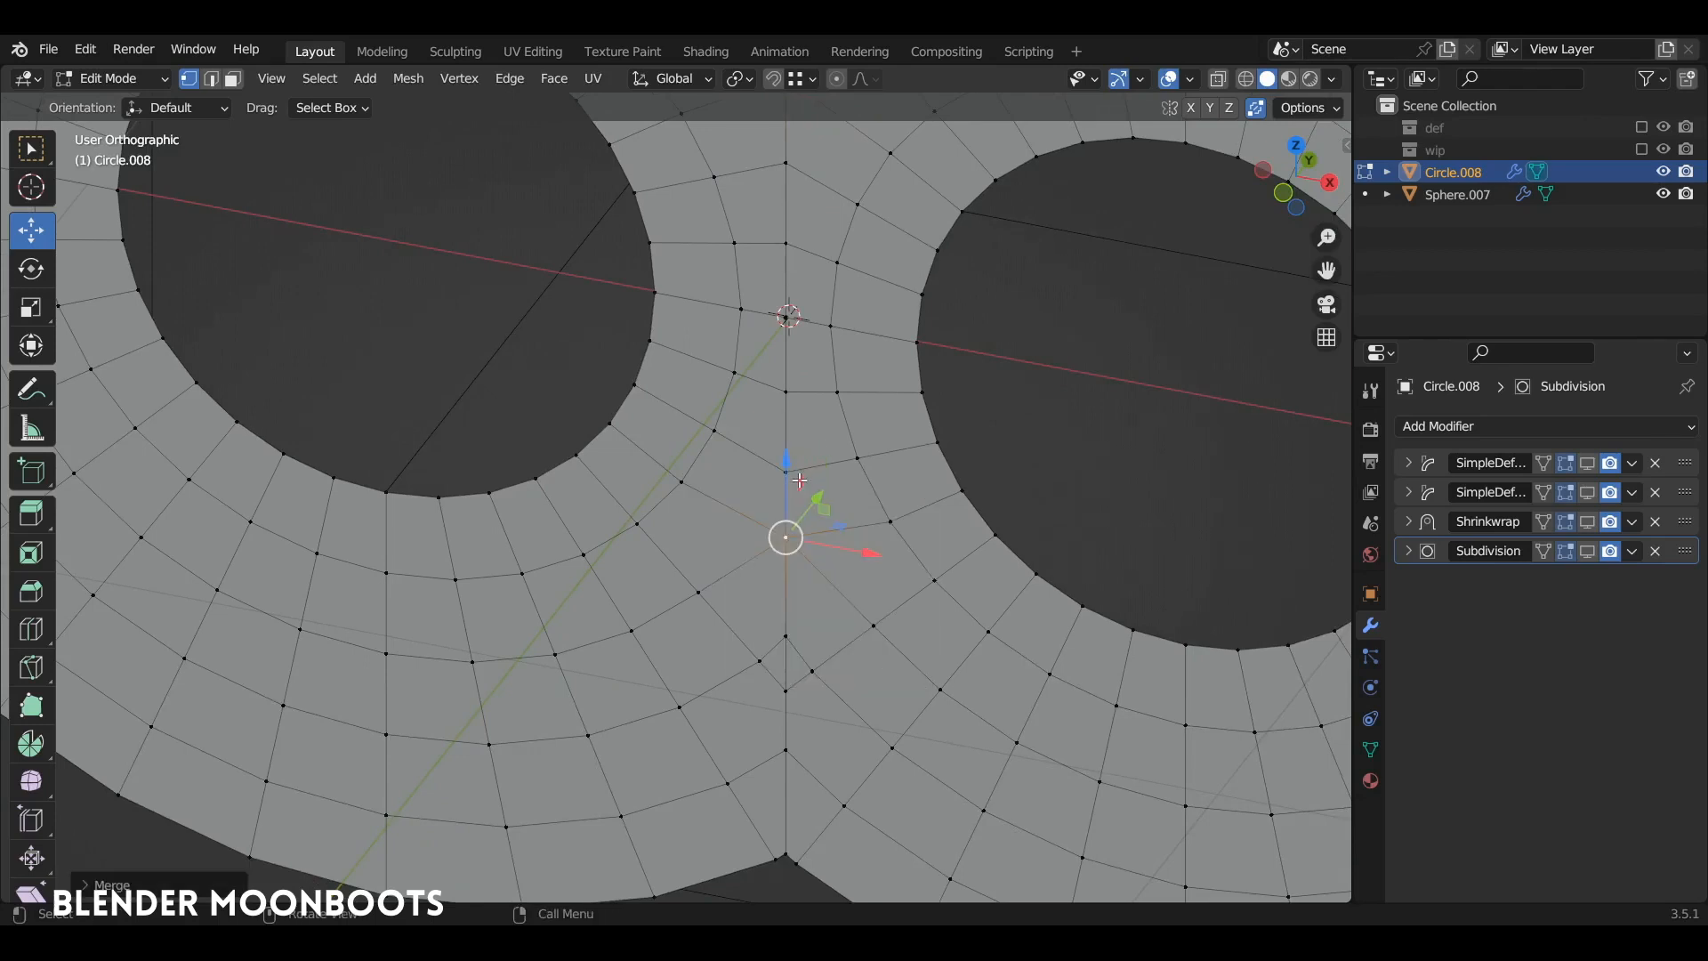
key(g)
key(z)
click(791, 535)
Merge the next two close seam vertices above the lower notch, and nudge the merged vertex and the one above it upward along Z
click(785, 634)
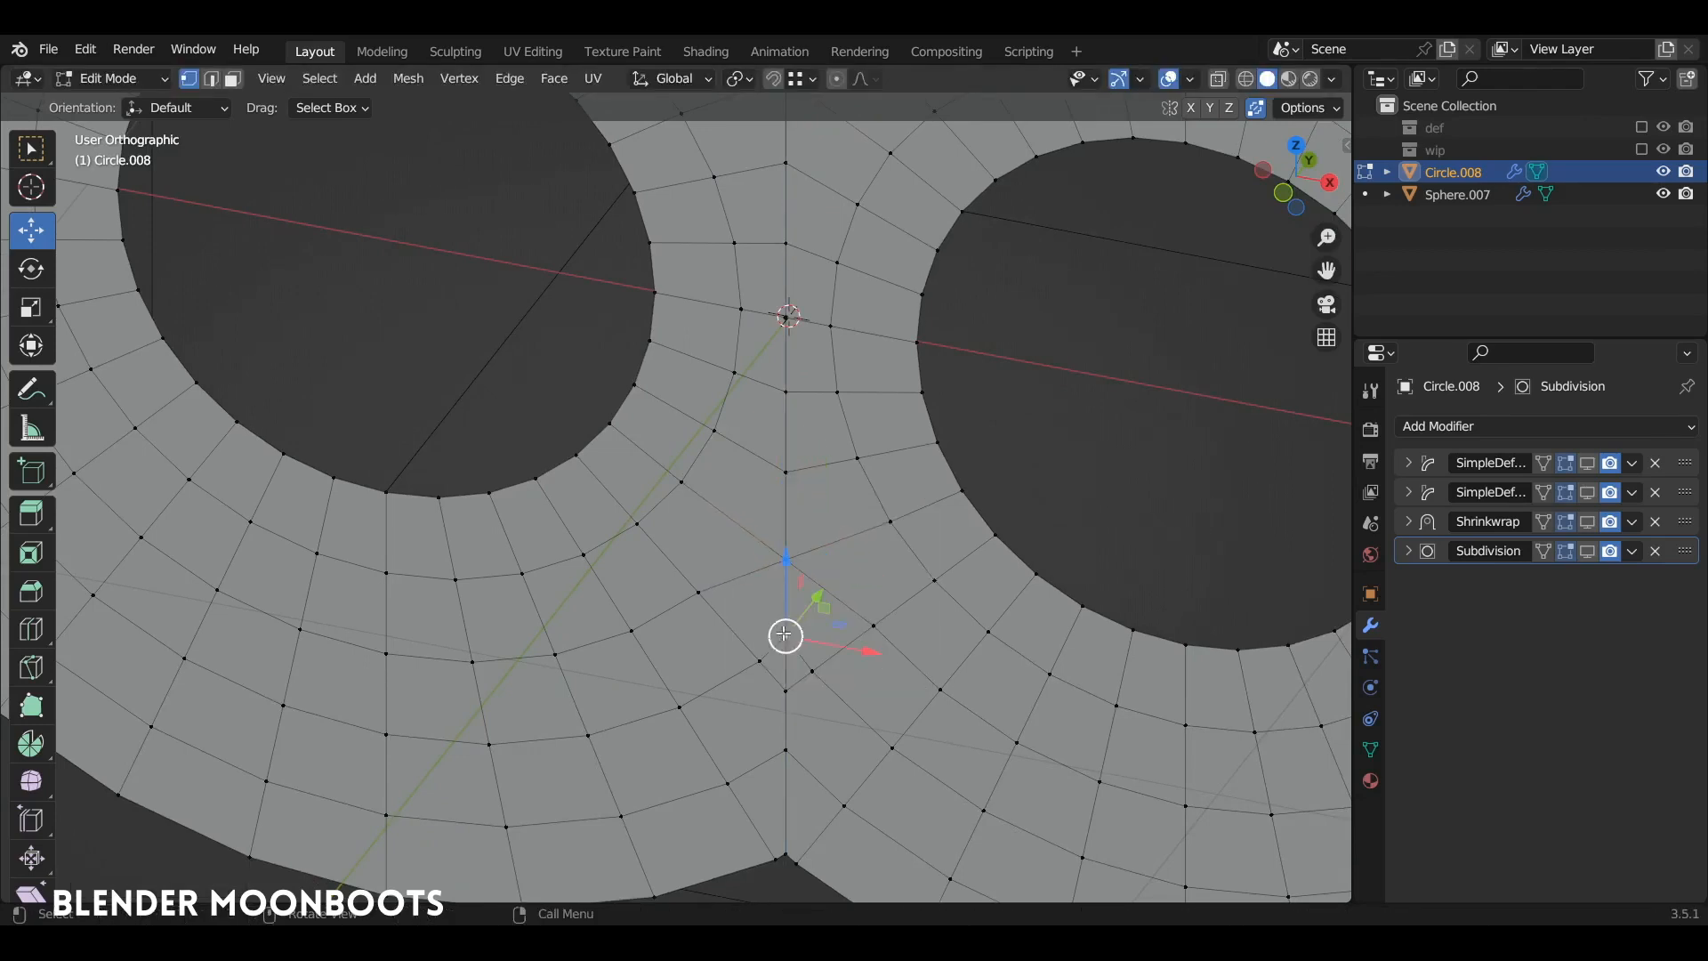
shift+click(782, 686)
key(m)
click(900, 609)
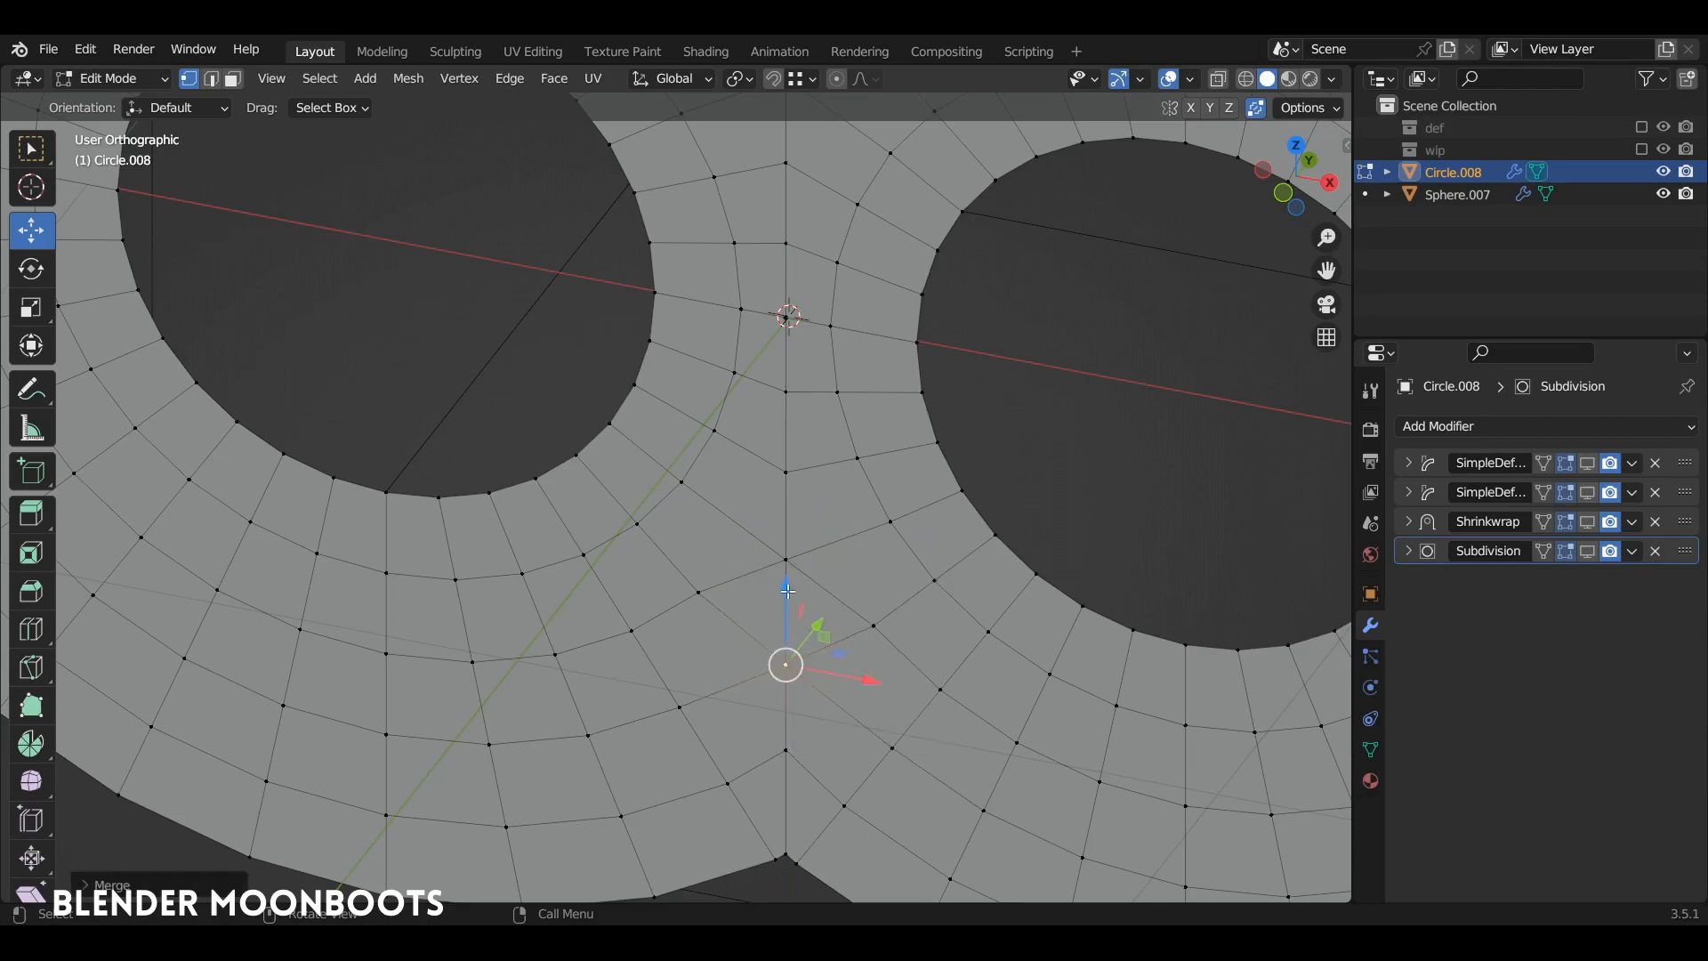
drag(786, 581, 786, 572)
click(785, 557)
drag(786, 466, 786, 459)
middle_drag(786, 459, 851, 579)
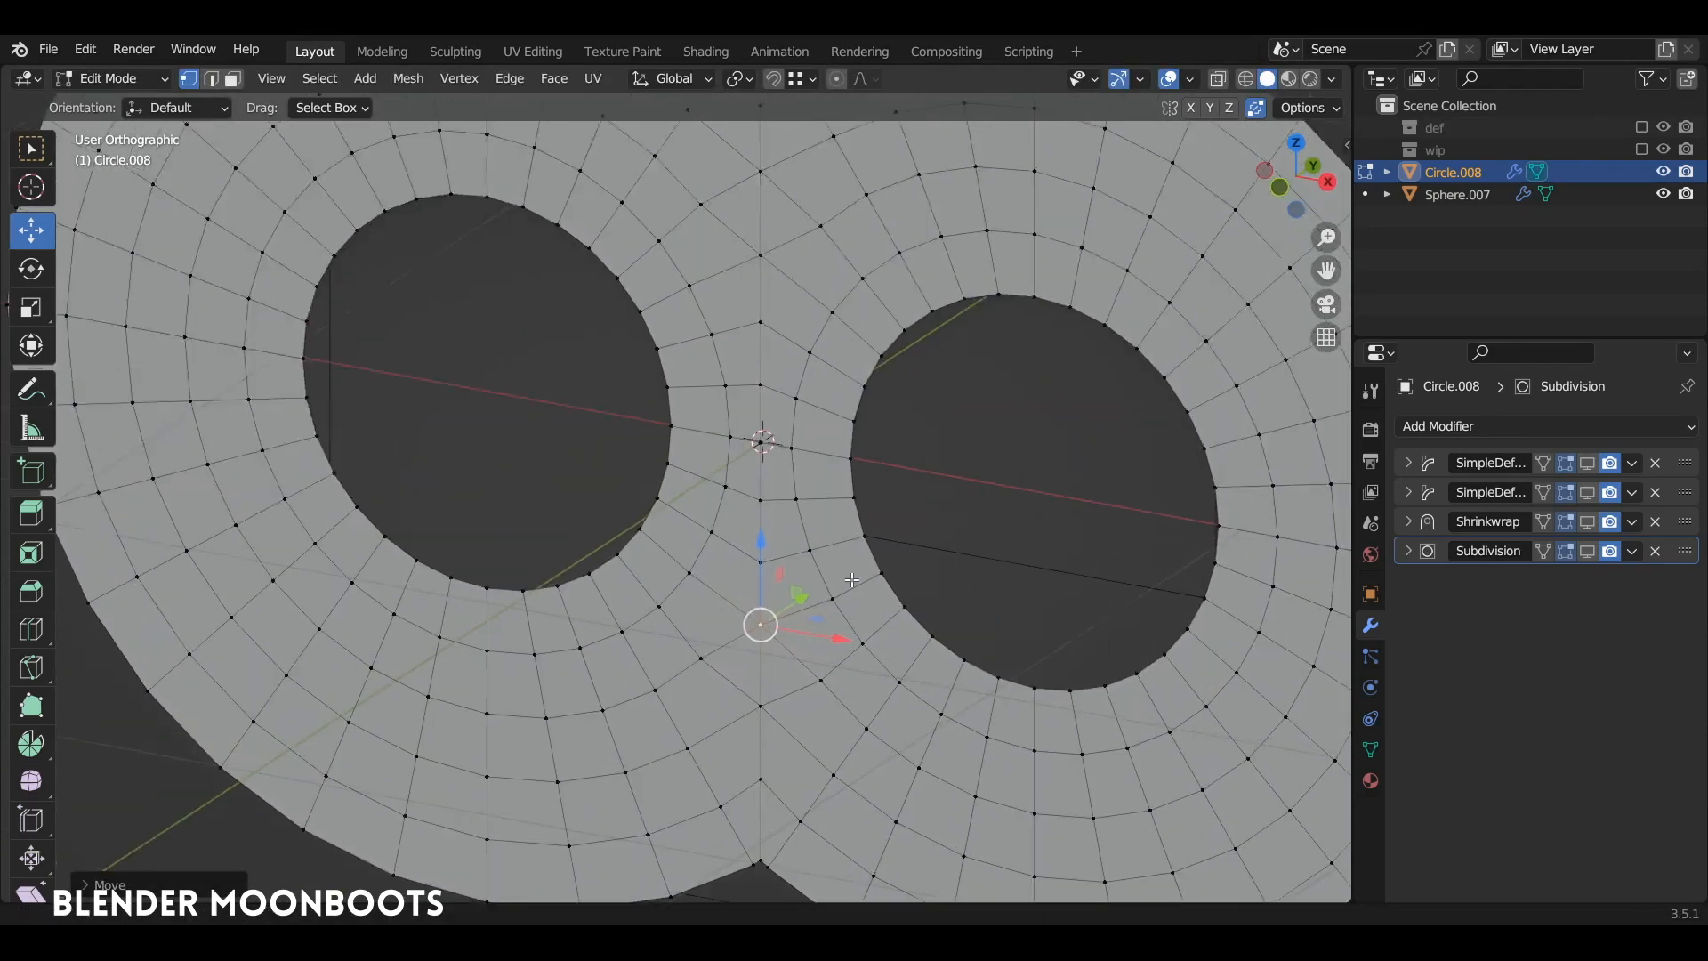
Leave mesh editing and show both Simple Deforms, the Shrinkwrap and the Subdivision in the viewport again
scroll(867, 556, down, 2)
key(Tab)
scroll(1044, 472, down, 3)
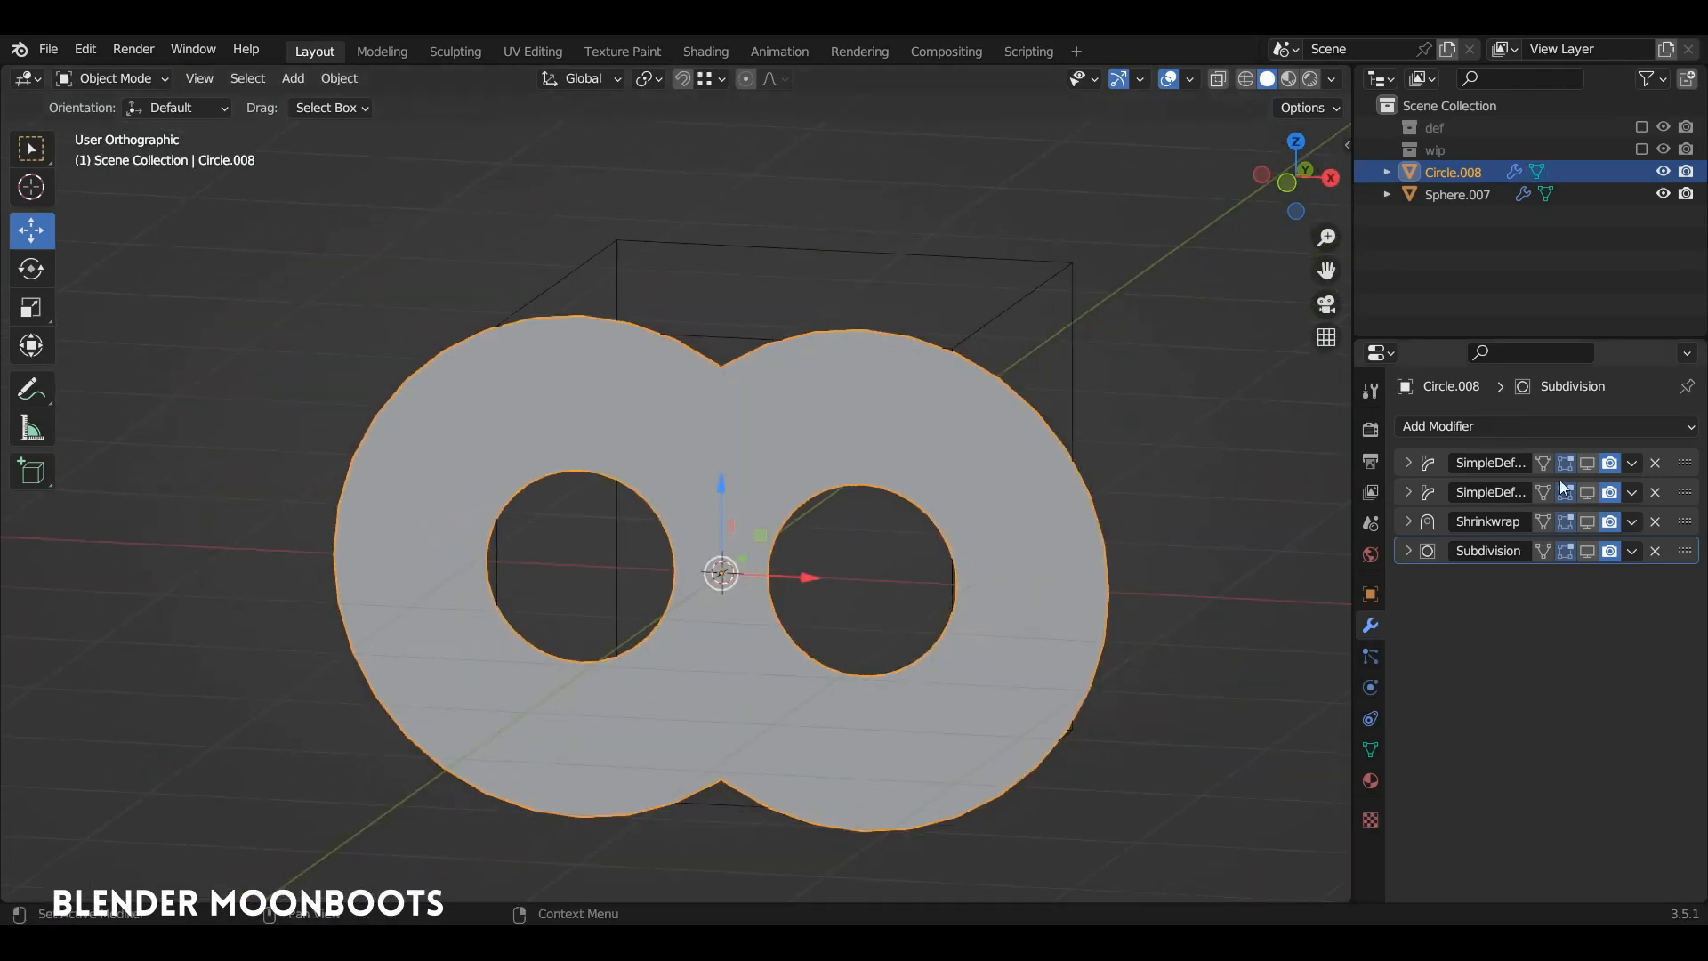
drag(1587, 462, 1587, 551)
middle_drag(1226, 510, 968, 394)
middle_drag(967, 394, 1174, 358)
Add a Solidify modifier to the mask and place it between the Shrinkwrap and the Subdivision
click(1474, 427)
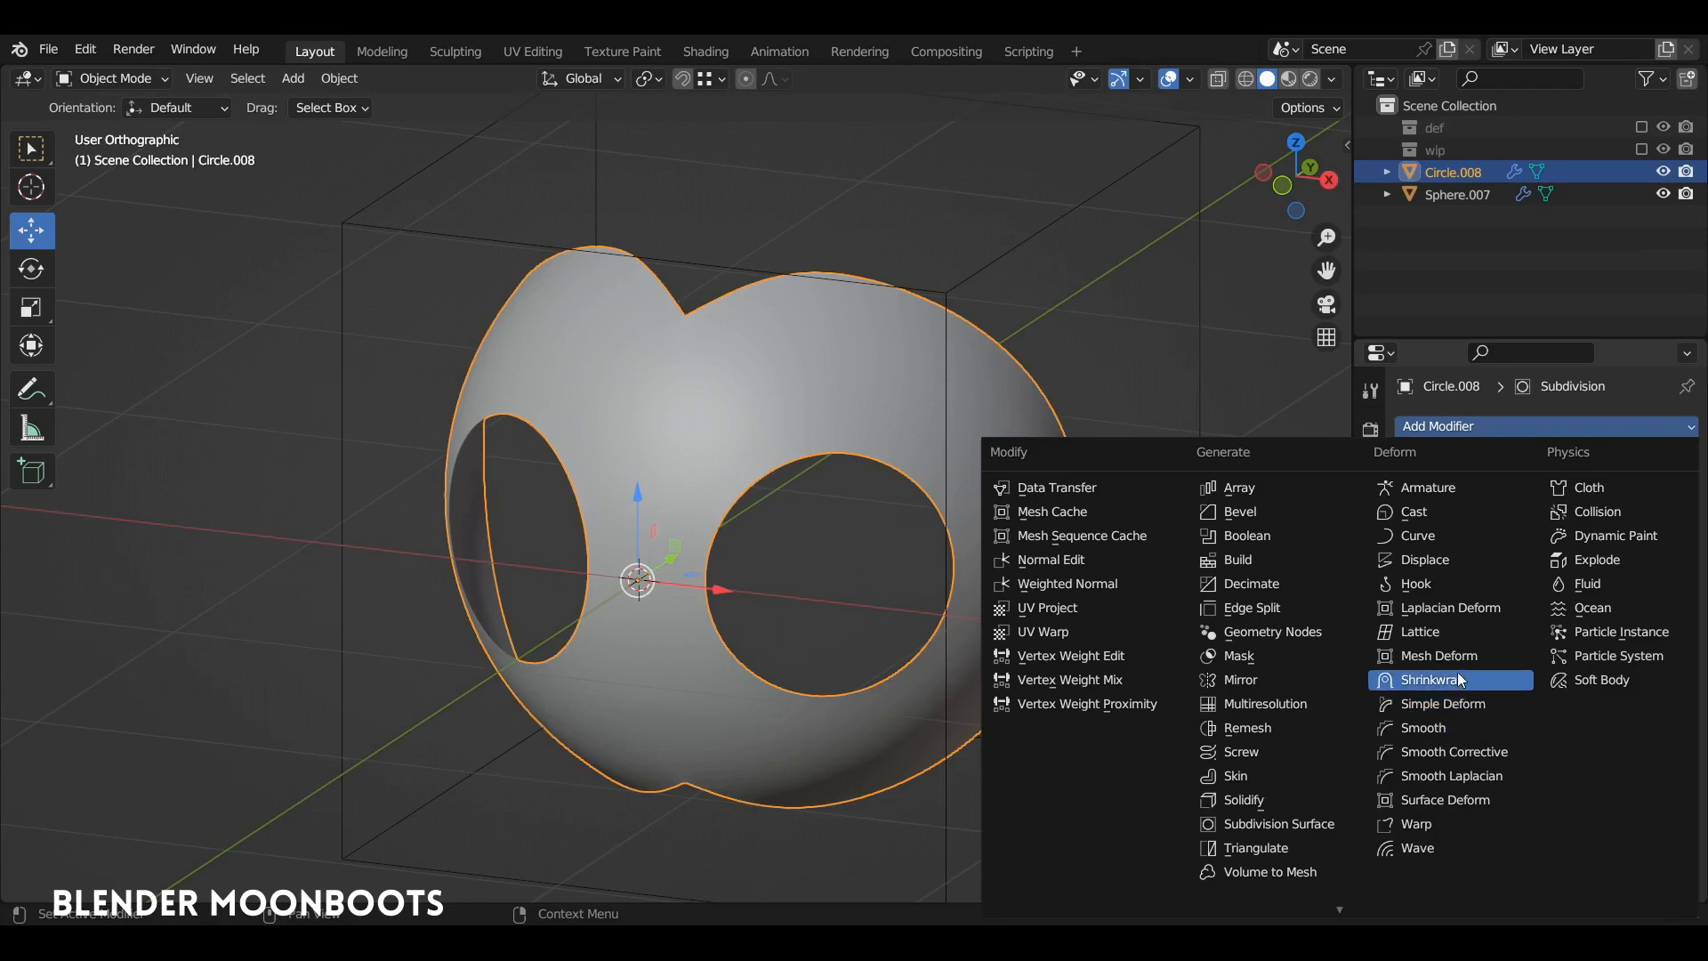
click(1289, 799)
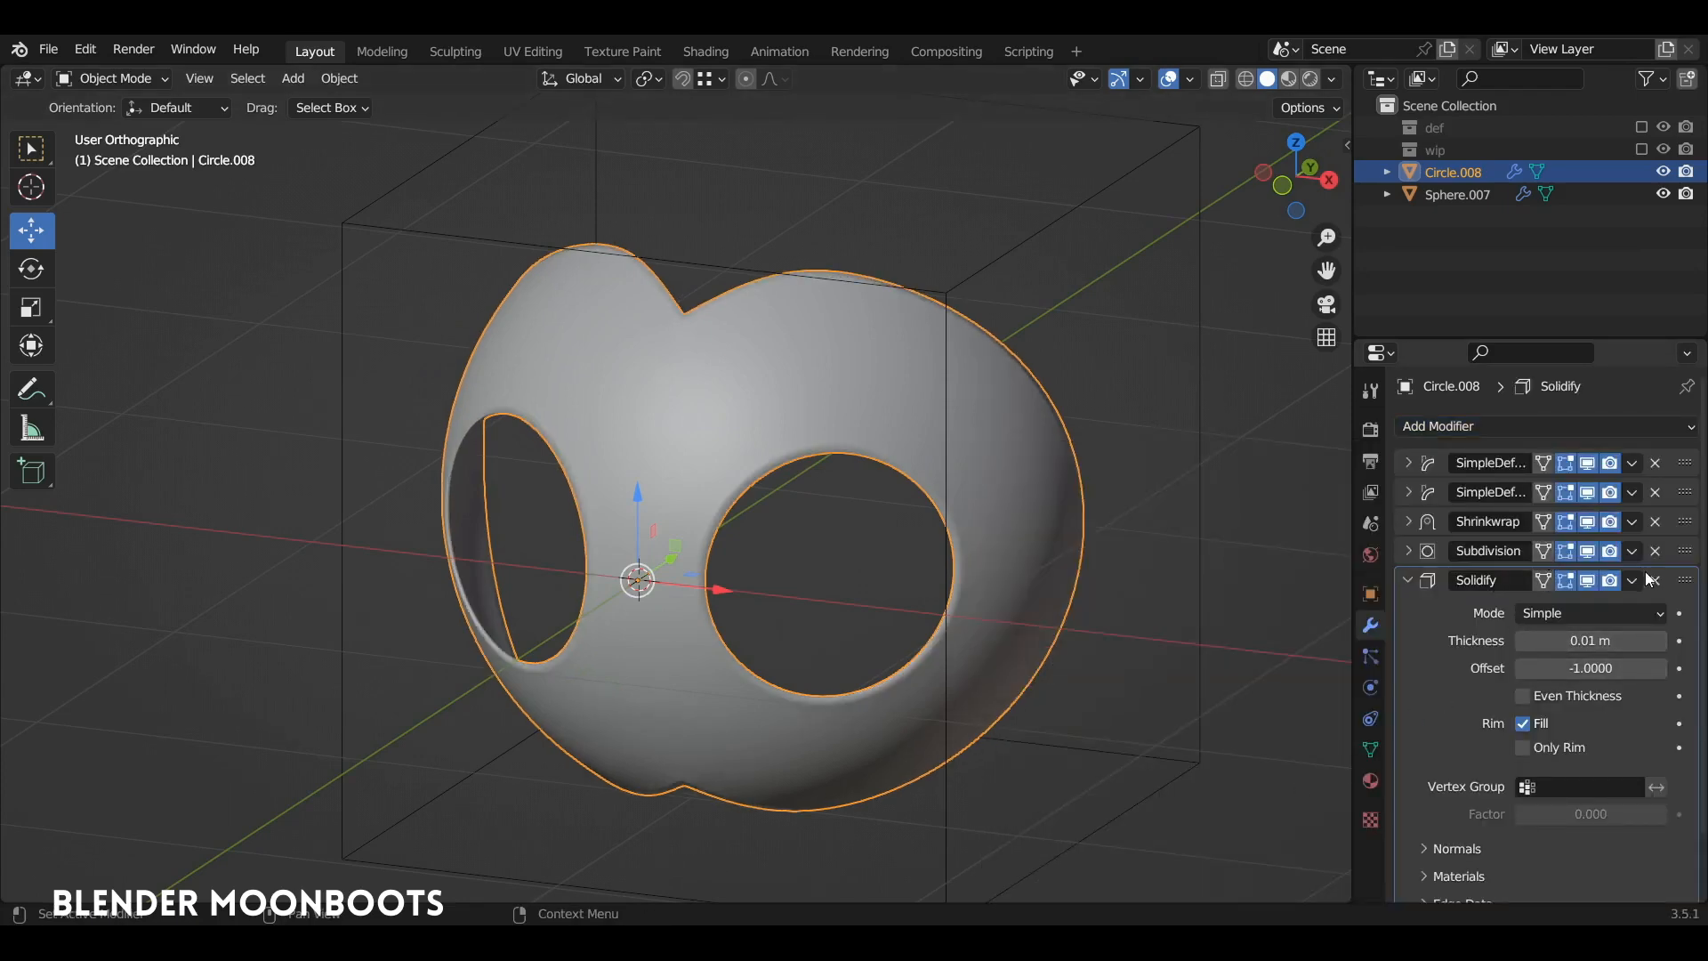
click(1655, 550)
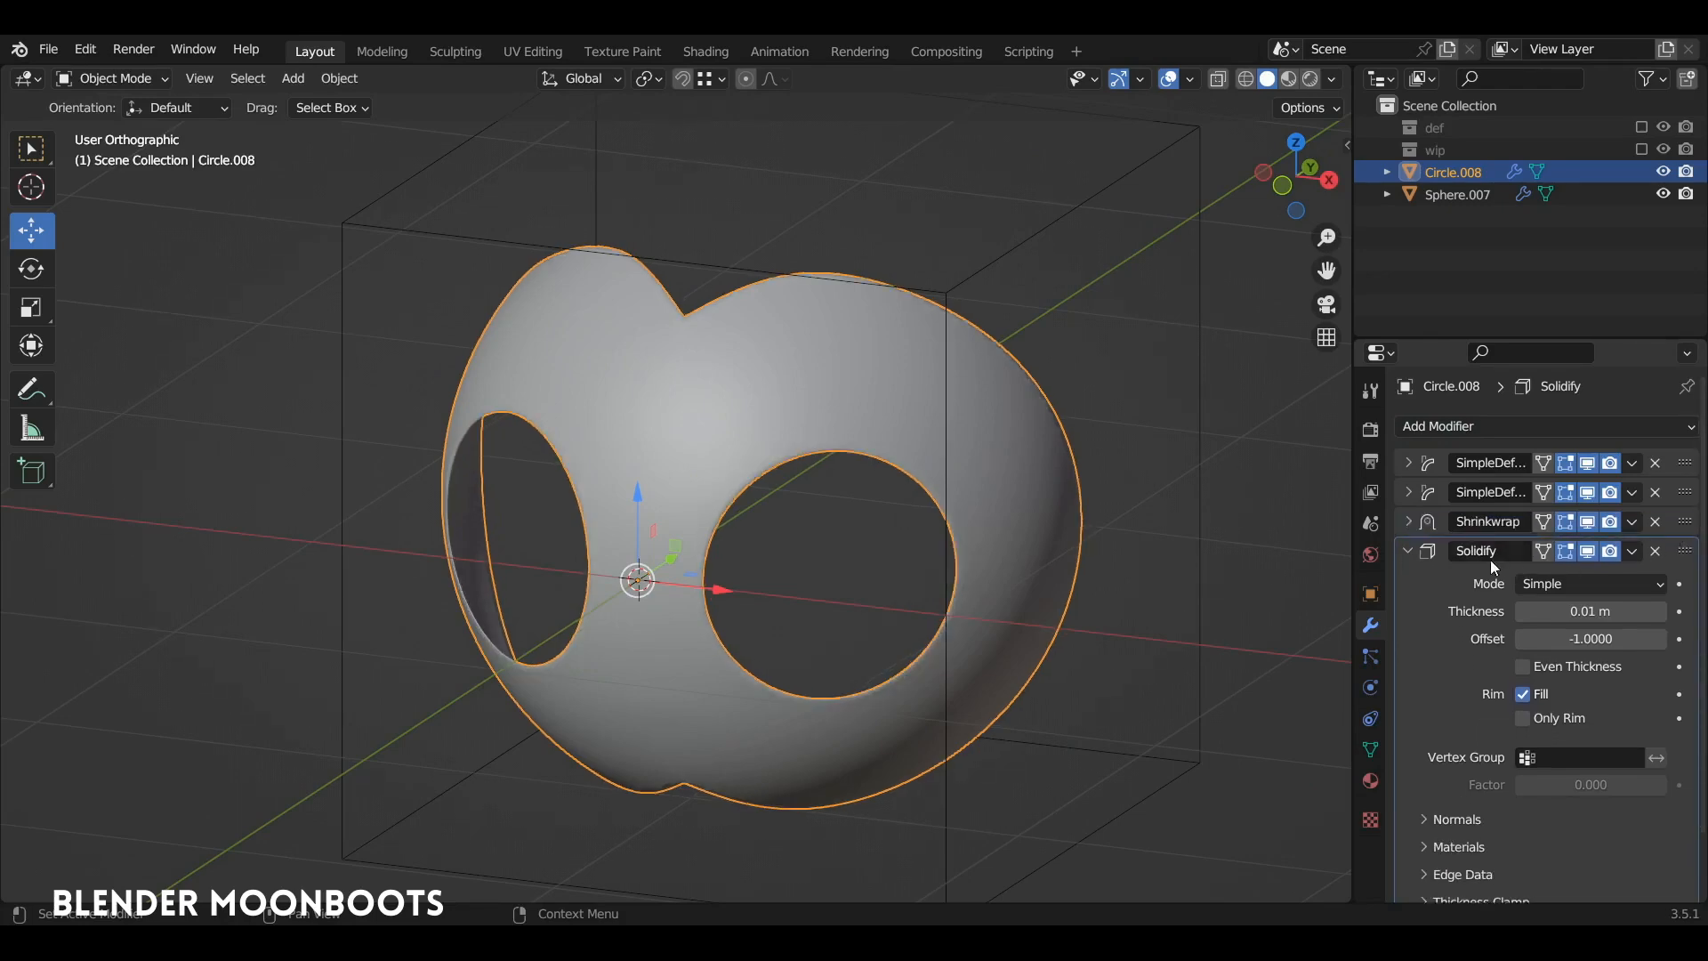
click(1413, 550)
click(1408, 551)
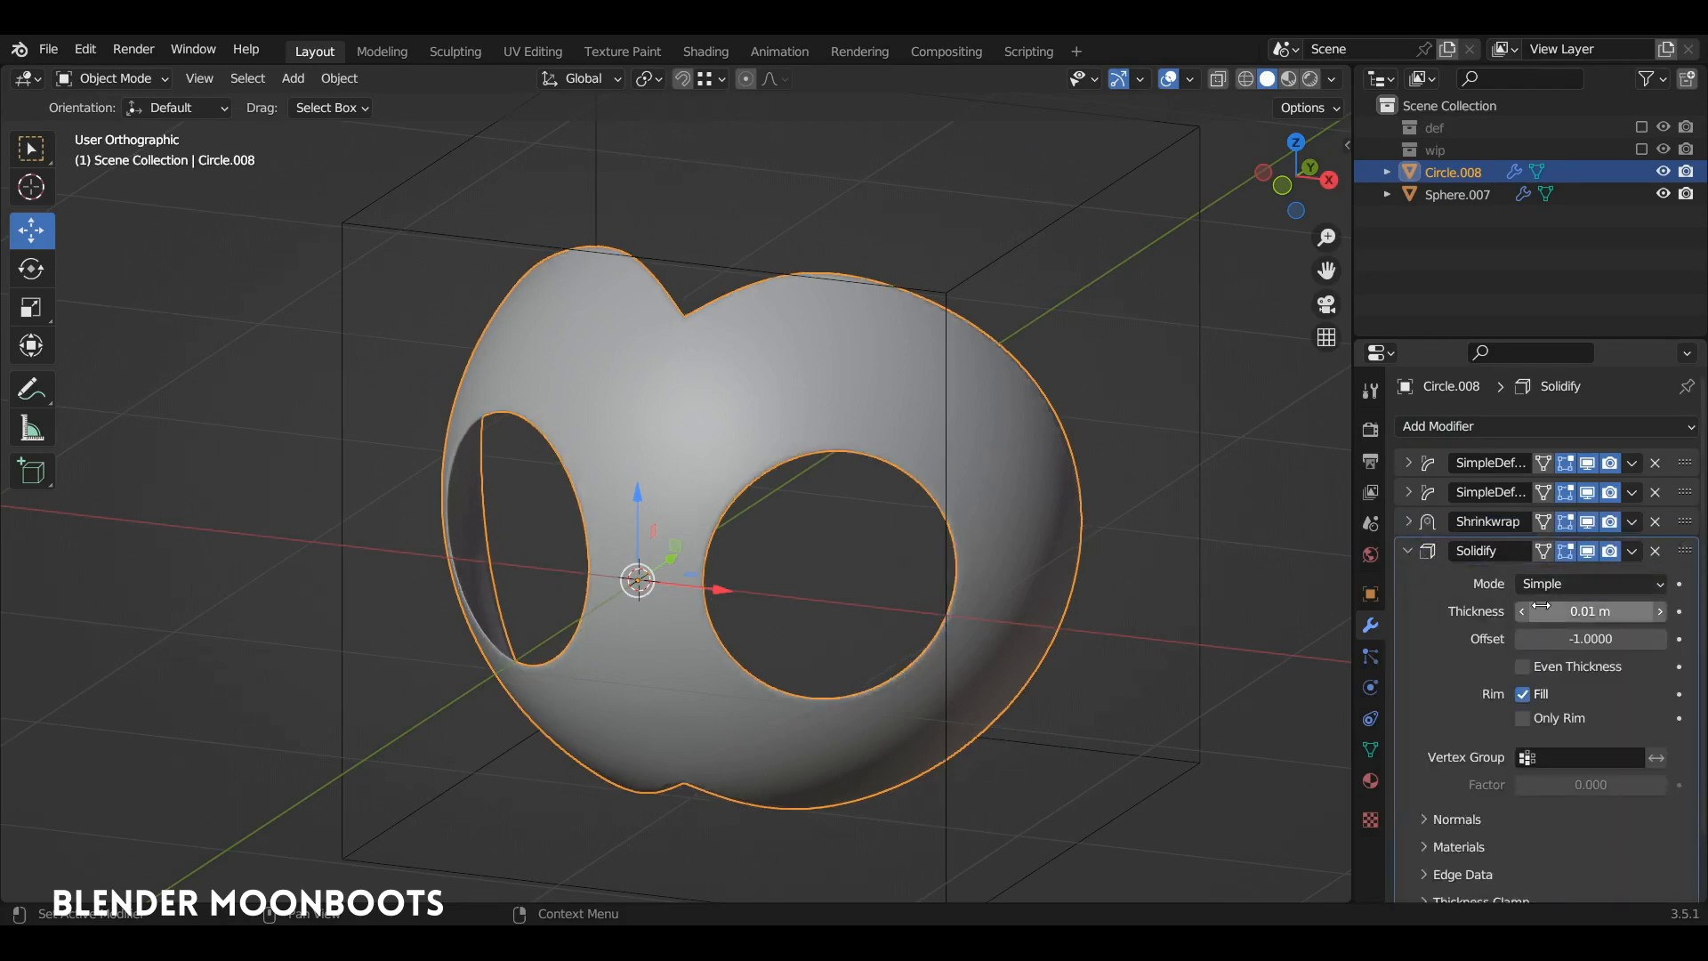
Set the Solidify thickness to about -0.1276 m and collapse the modifier's settings
drag(1521, 612, 1451, 616)
drag(1418, 617, 1364, 614)
middle_drag(1281, 596, 638, 317)
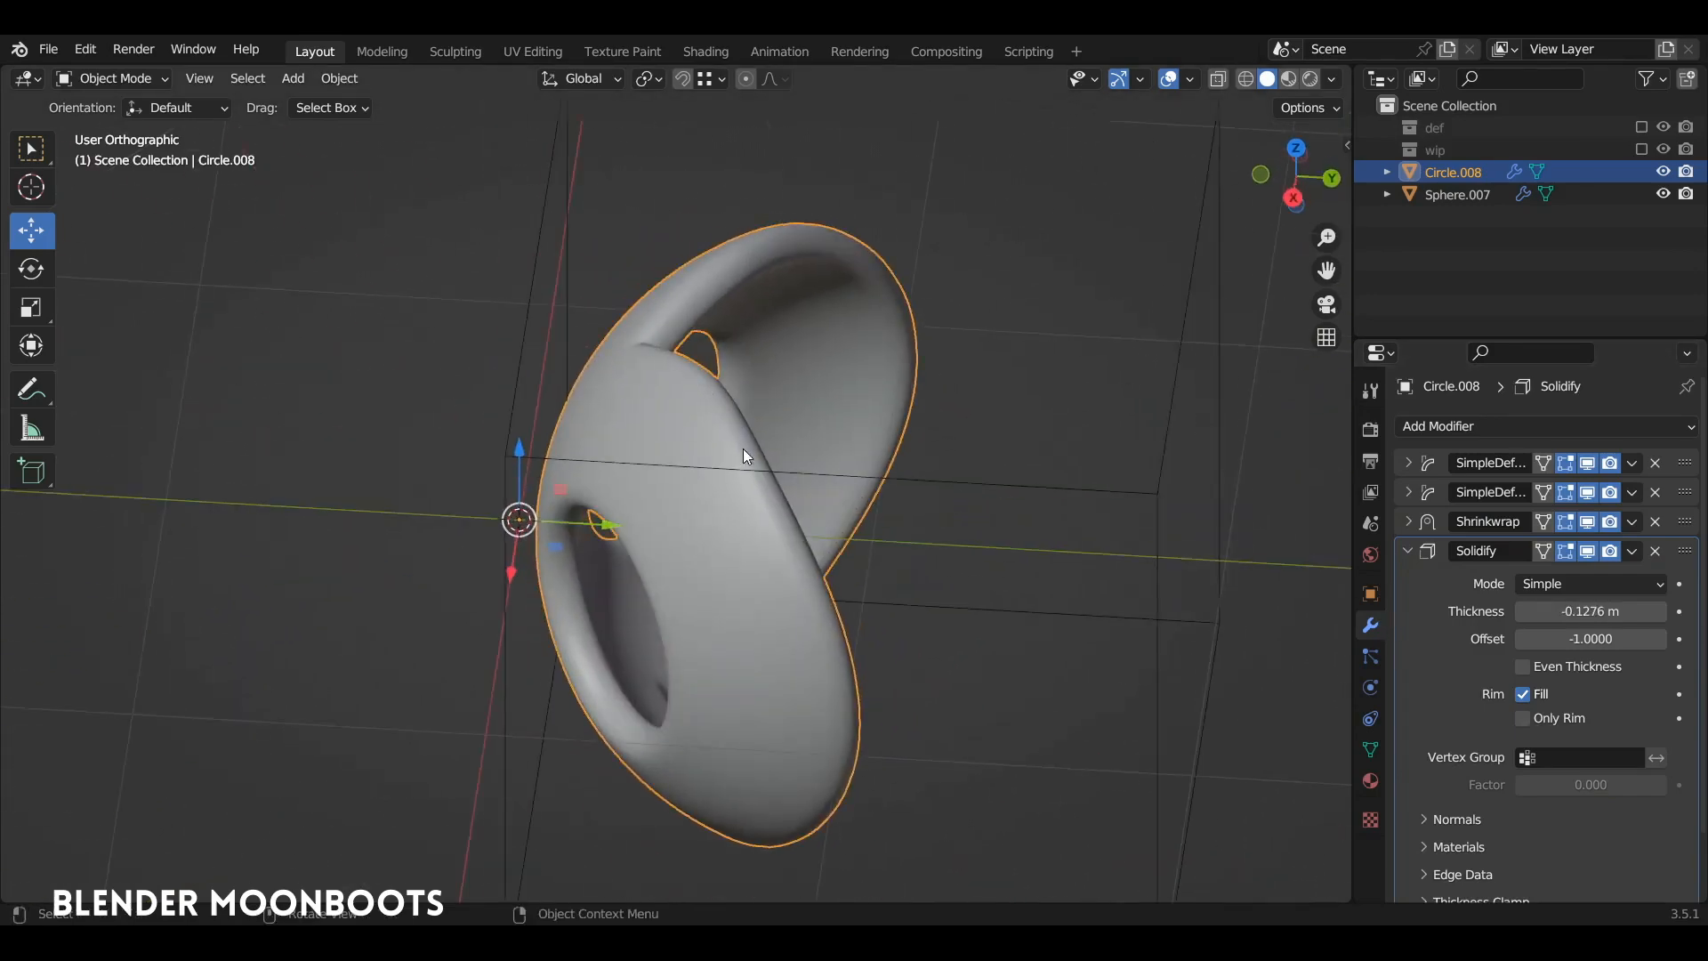
middle_drag(817, 562, 996, 498)
click(1407, 550)
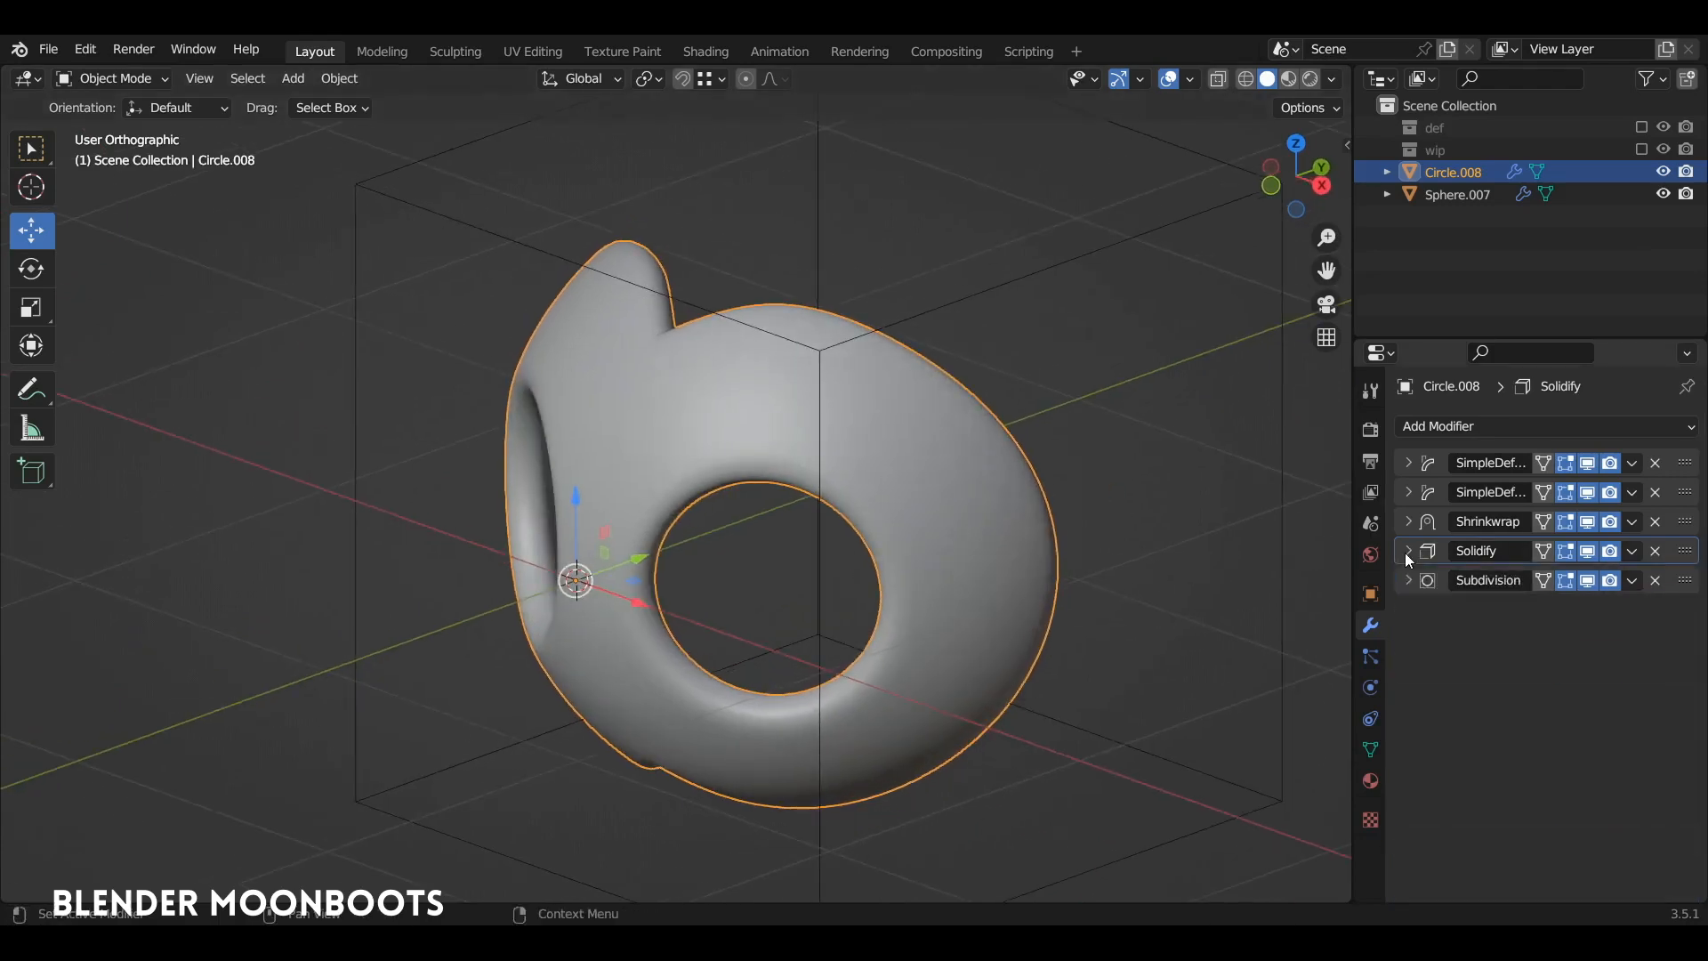
Add a Bevel modifier to the mask and place it between the Solidify and the Subdivision
click(1438, 428)
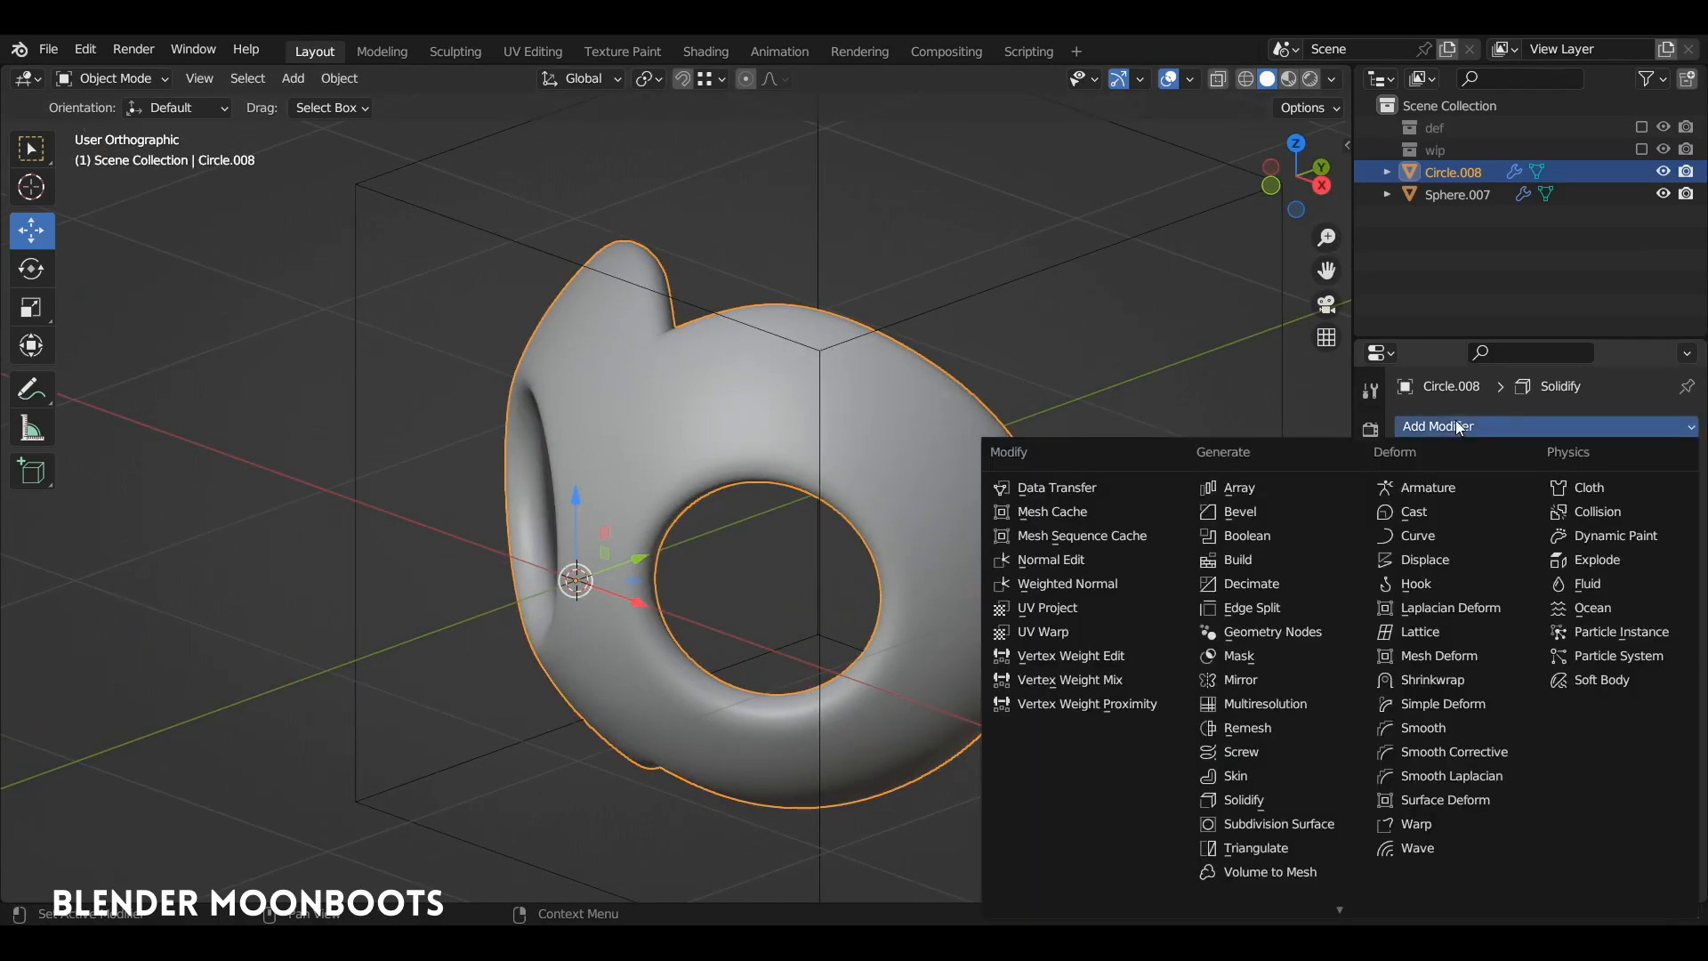
click(1304, 511)
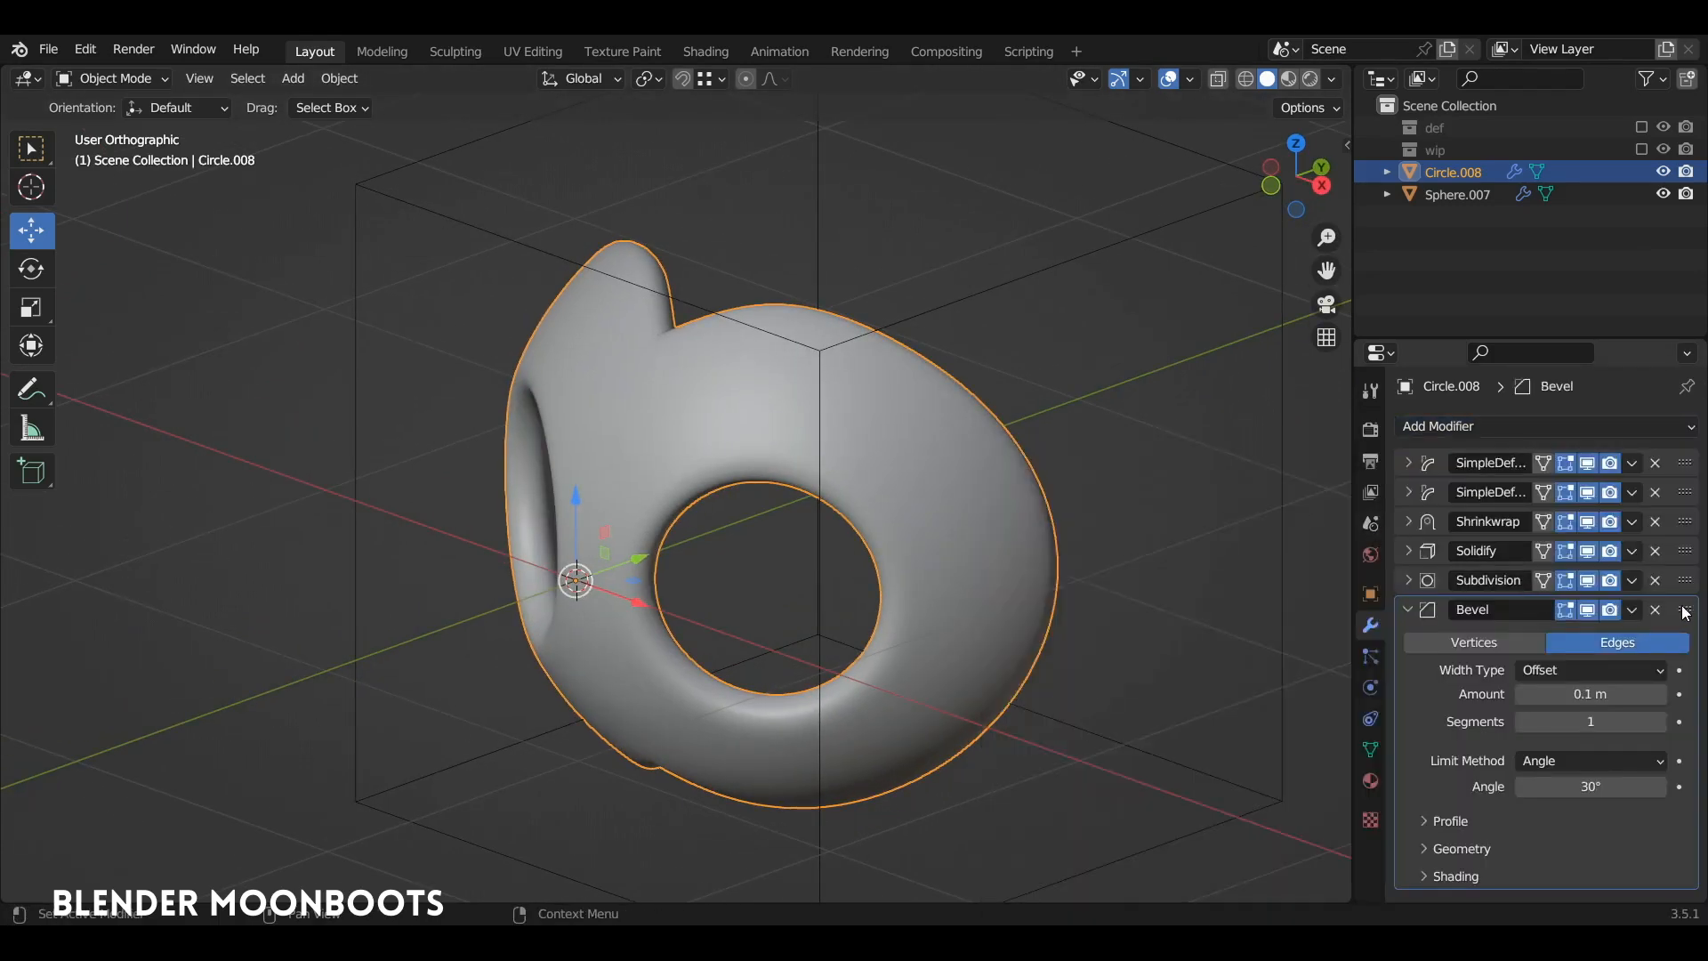
drag(1685, 610, 1685, 580)
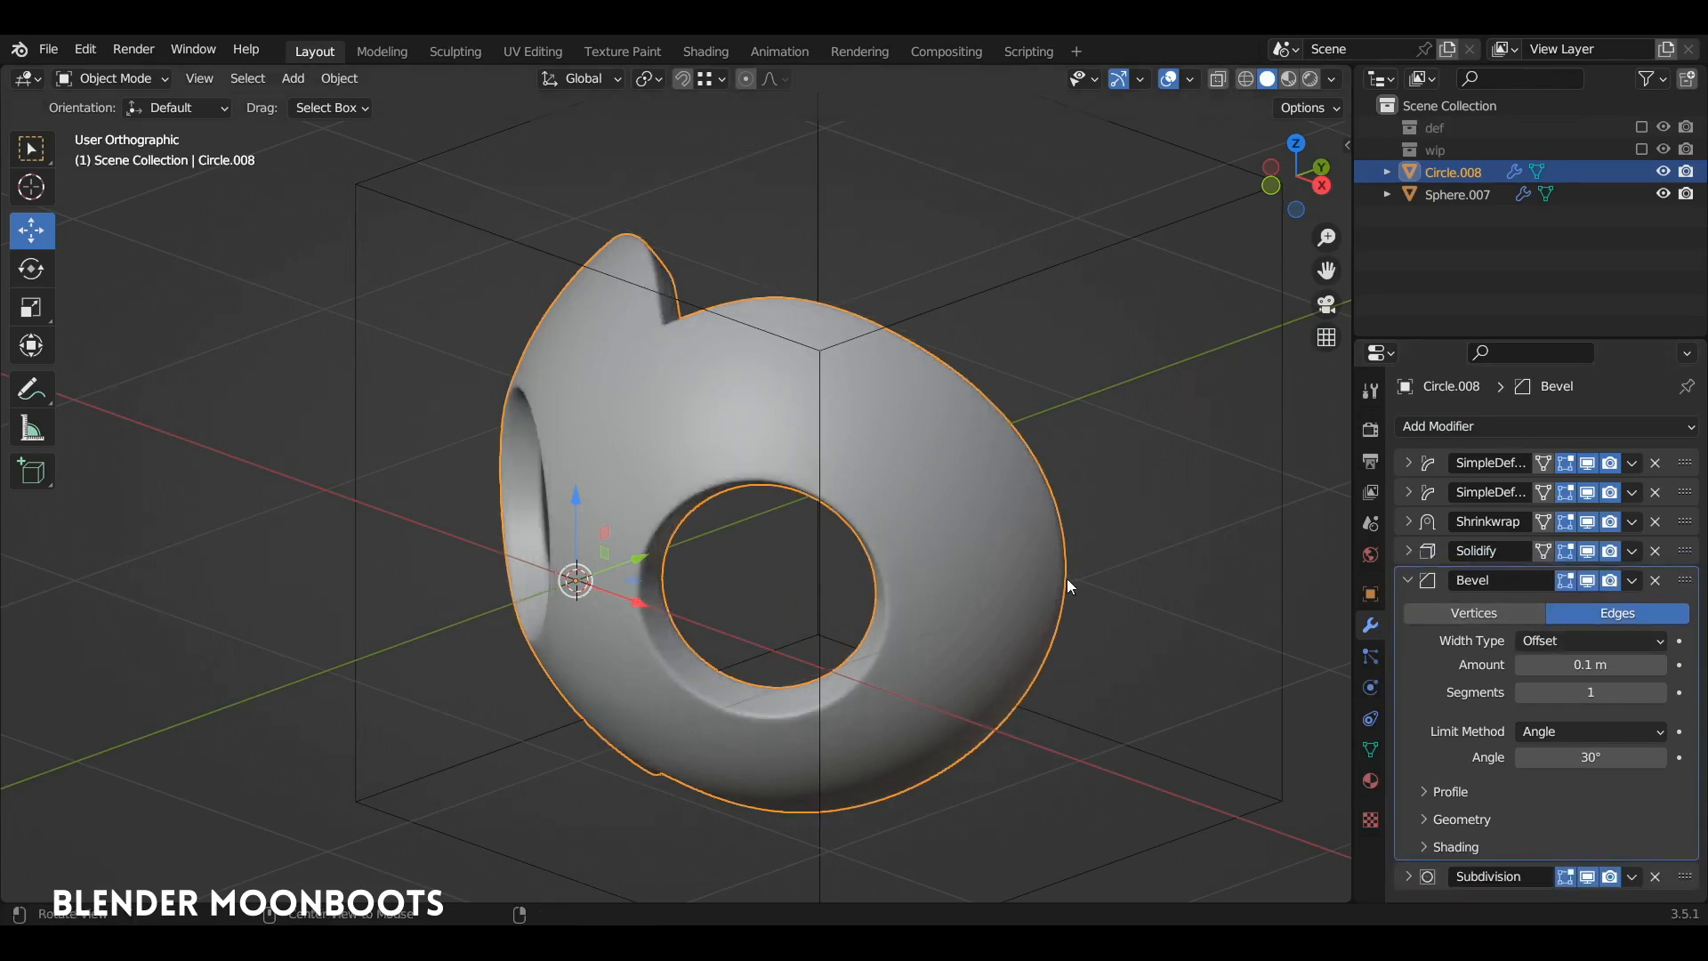
Set the Bevel to 3 segments and raise its amount to about 0.6369 m
alt+drag(1066, 580, 1018, 621)
alt+shift+drag(1018, 594, 959, 667)
ctrl+alt+drag(960, 632, 973, 507)
alt+shift+drag(945, 587, 1146, 338)
ctrl+alt+drag(1086, 600, 1093, 537)
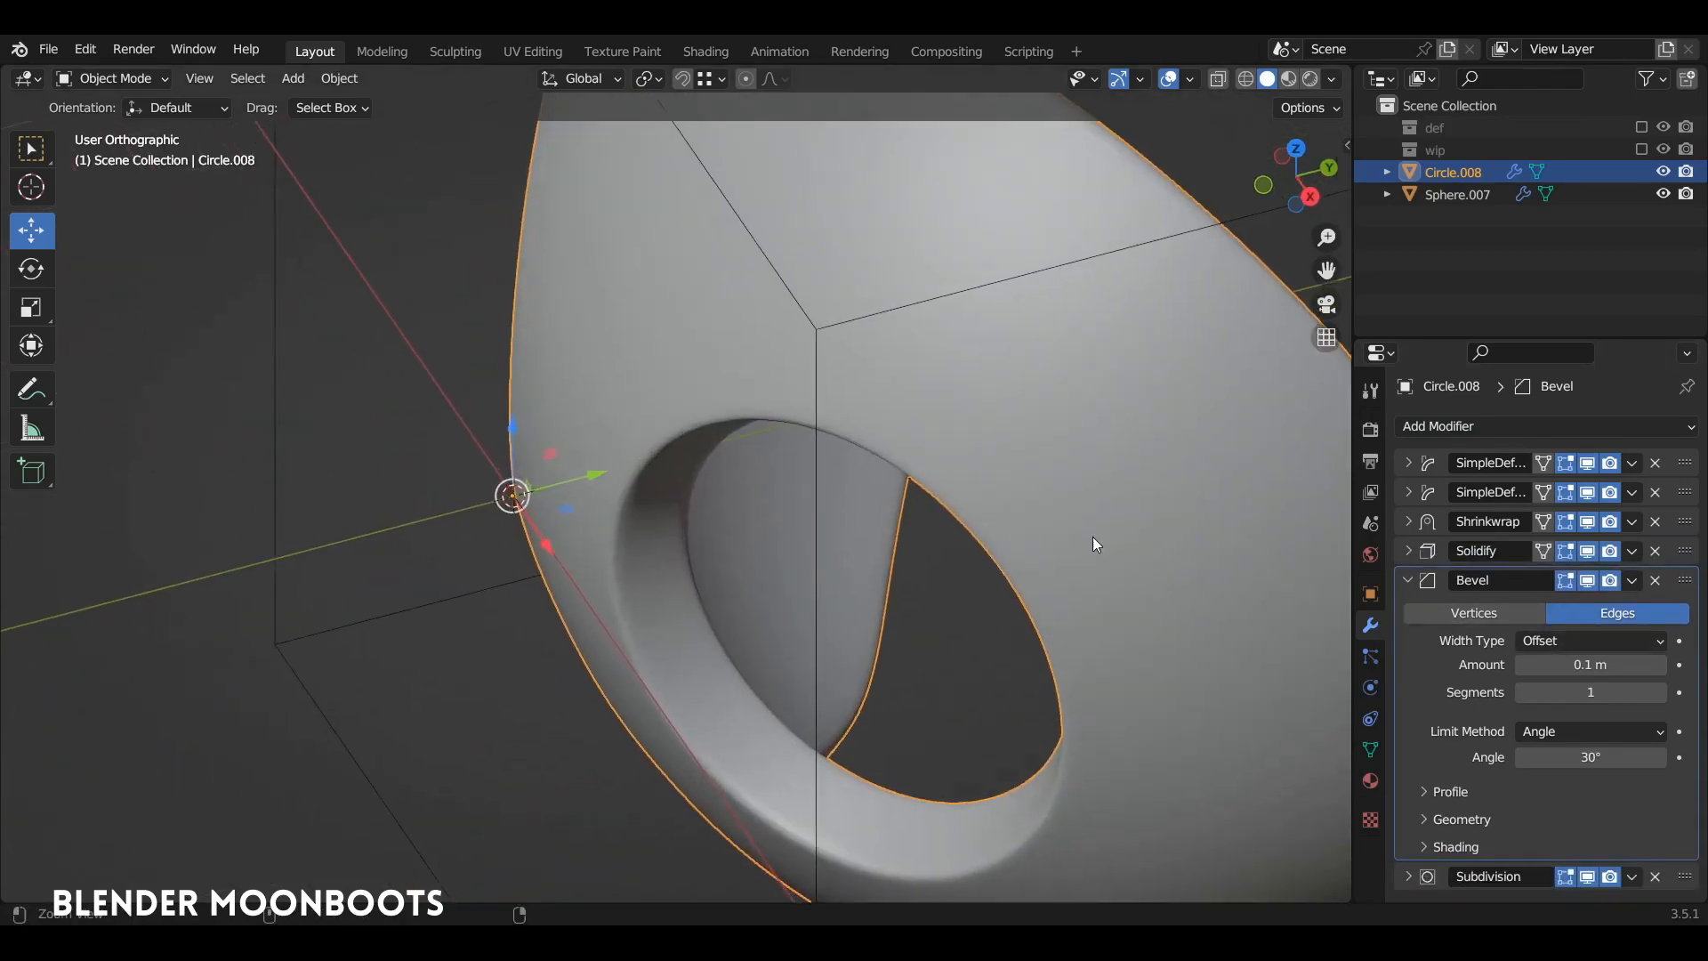
click(1661, 692)
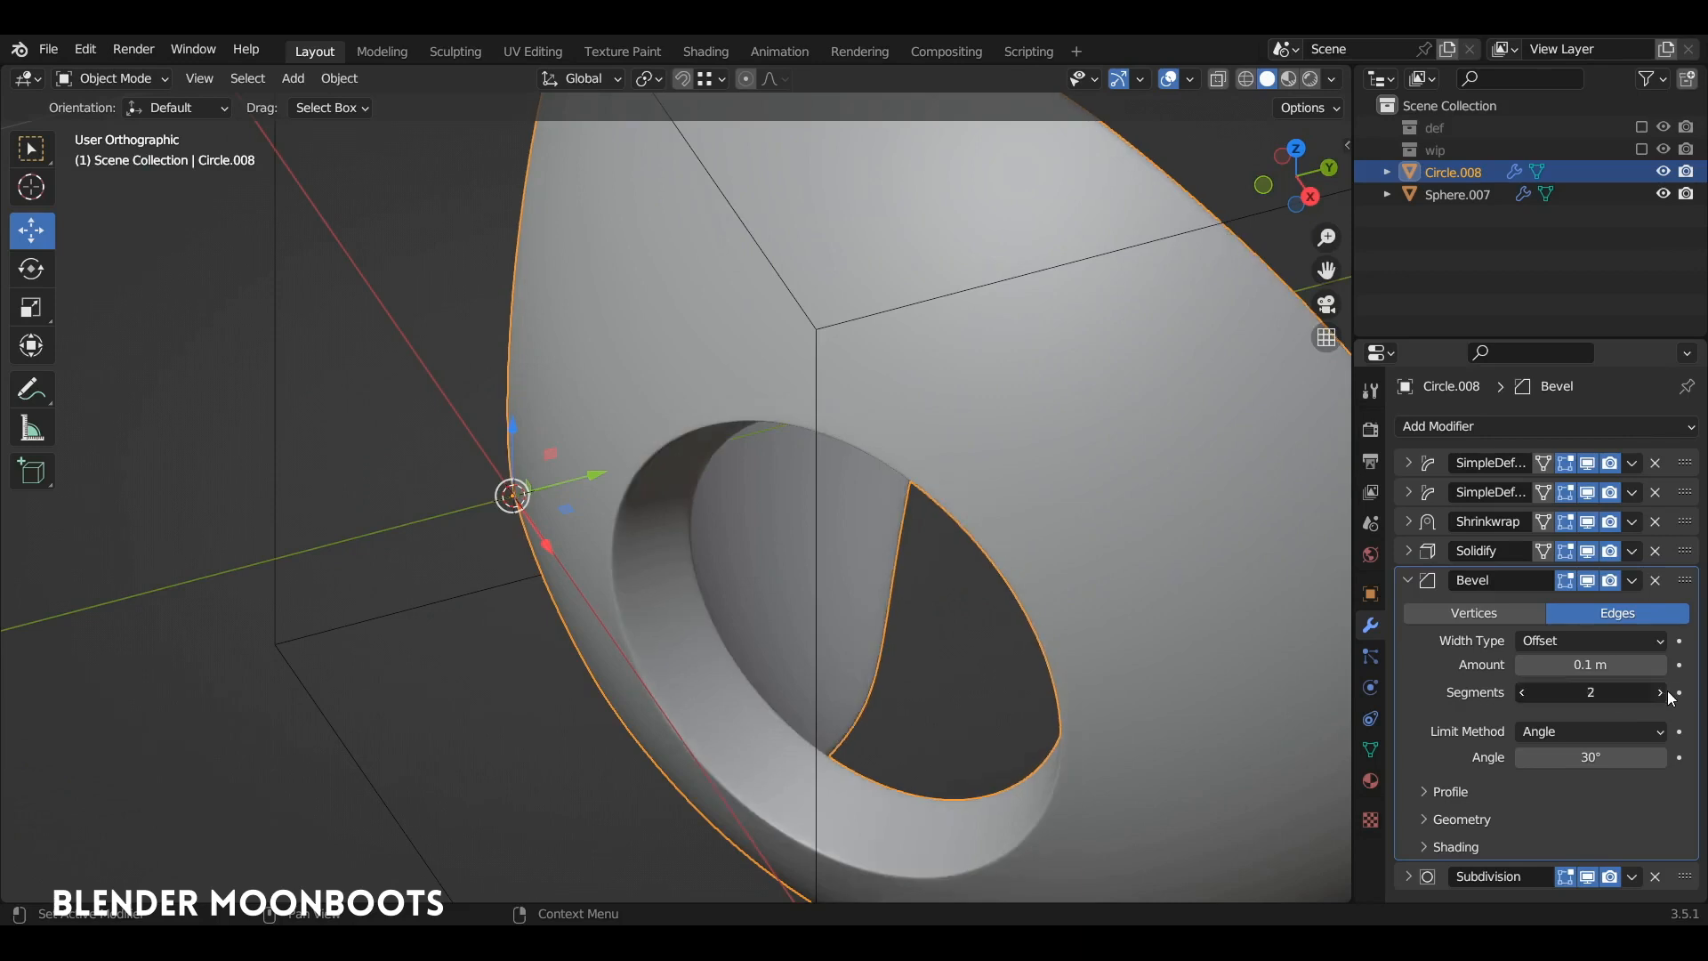
click(1660, 692)
mouse_move(1522, 665)
mouse_down()
mouse_move(1572, 665)
mouse_move(1231, 695)
mouse_move(1552, 666)
mouse_up()
Edit the mask's mesh and slide the two vertices crowding the upper notch outward along their edges
key(Tab)
ctrl+alt+drag(1115, 505, 775, 565)
ctrl+alt+drag(775, 566, 827, 522)
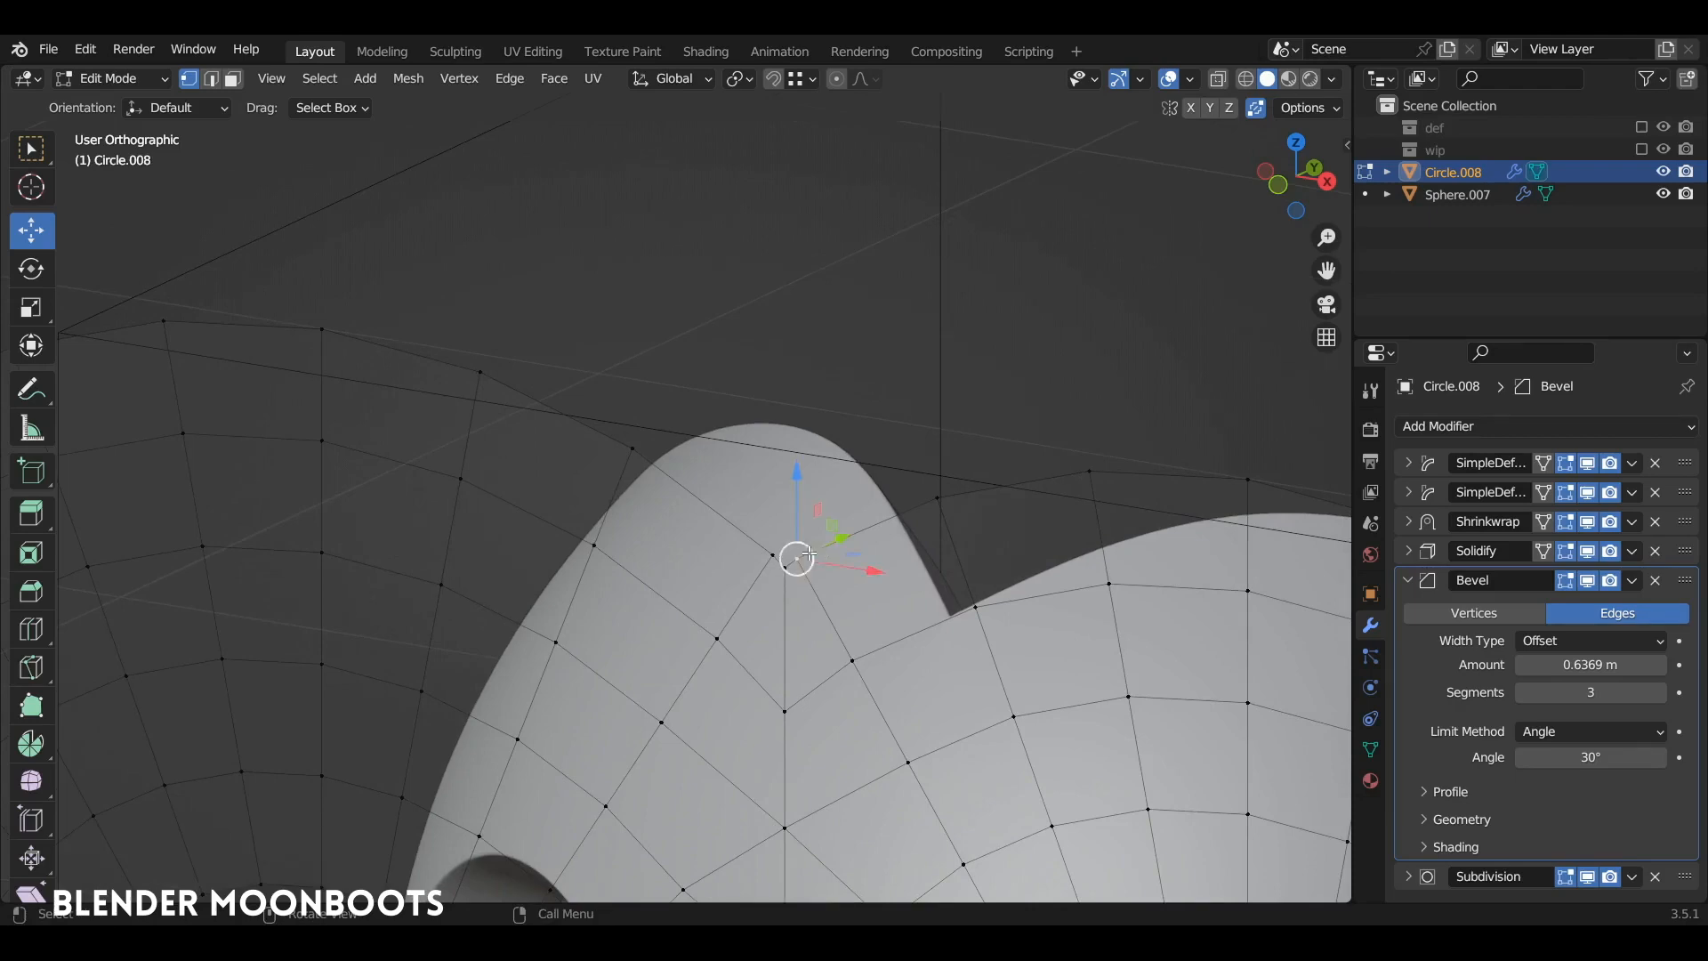
key(g)
key(g)
click(855, 539)
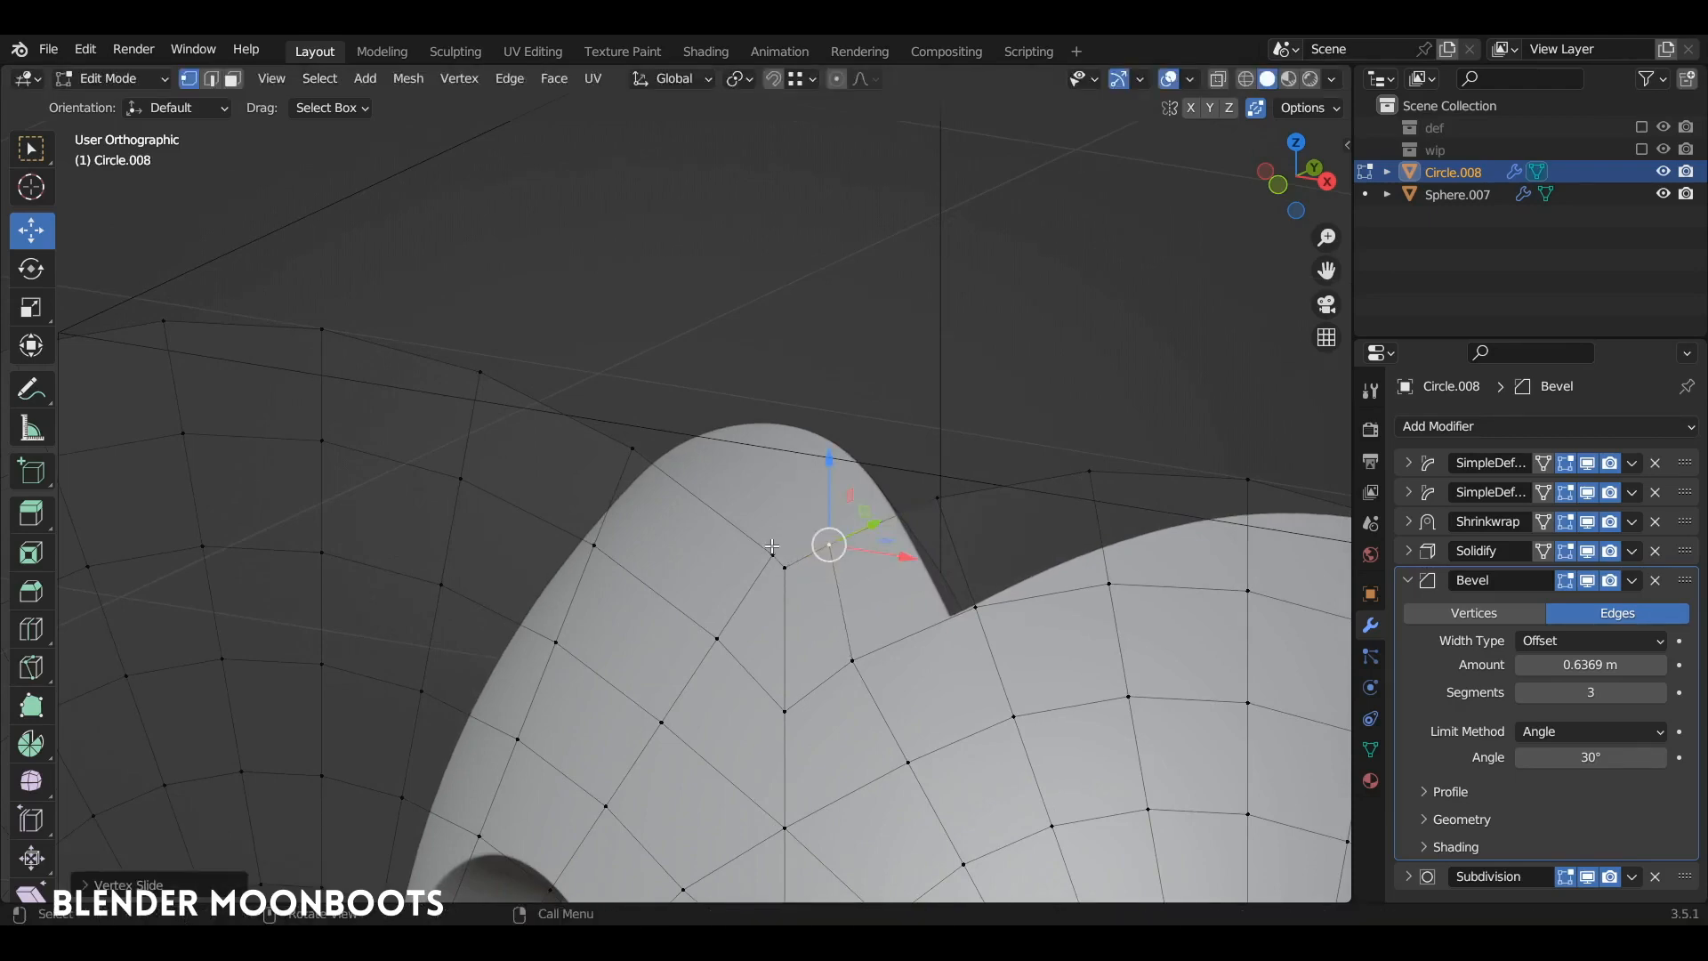
key(g)
key(g)
click(736, 512)
Slide the two vertices crowding the lower notch outward along their edges, one to each side of the seam
ctrl+alt+drag(738, 516, 845, 765)
alt+shift+drag(863, 823, 893, 290)
click(773, 632)
key(g)
key(g)
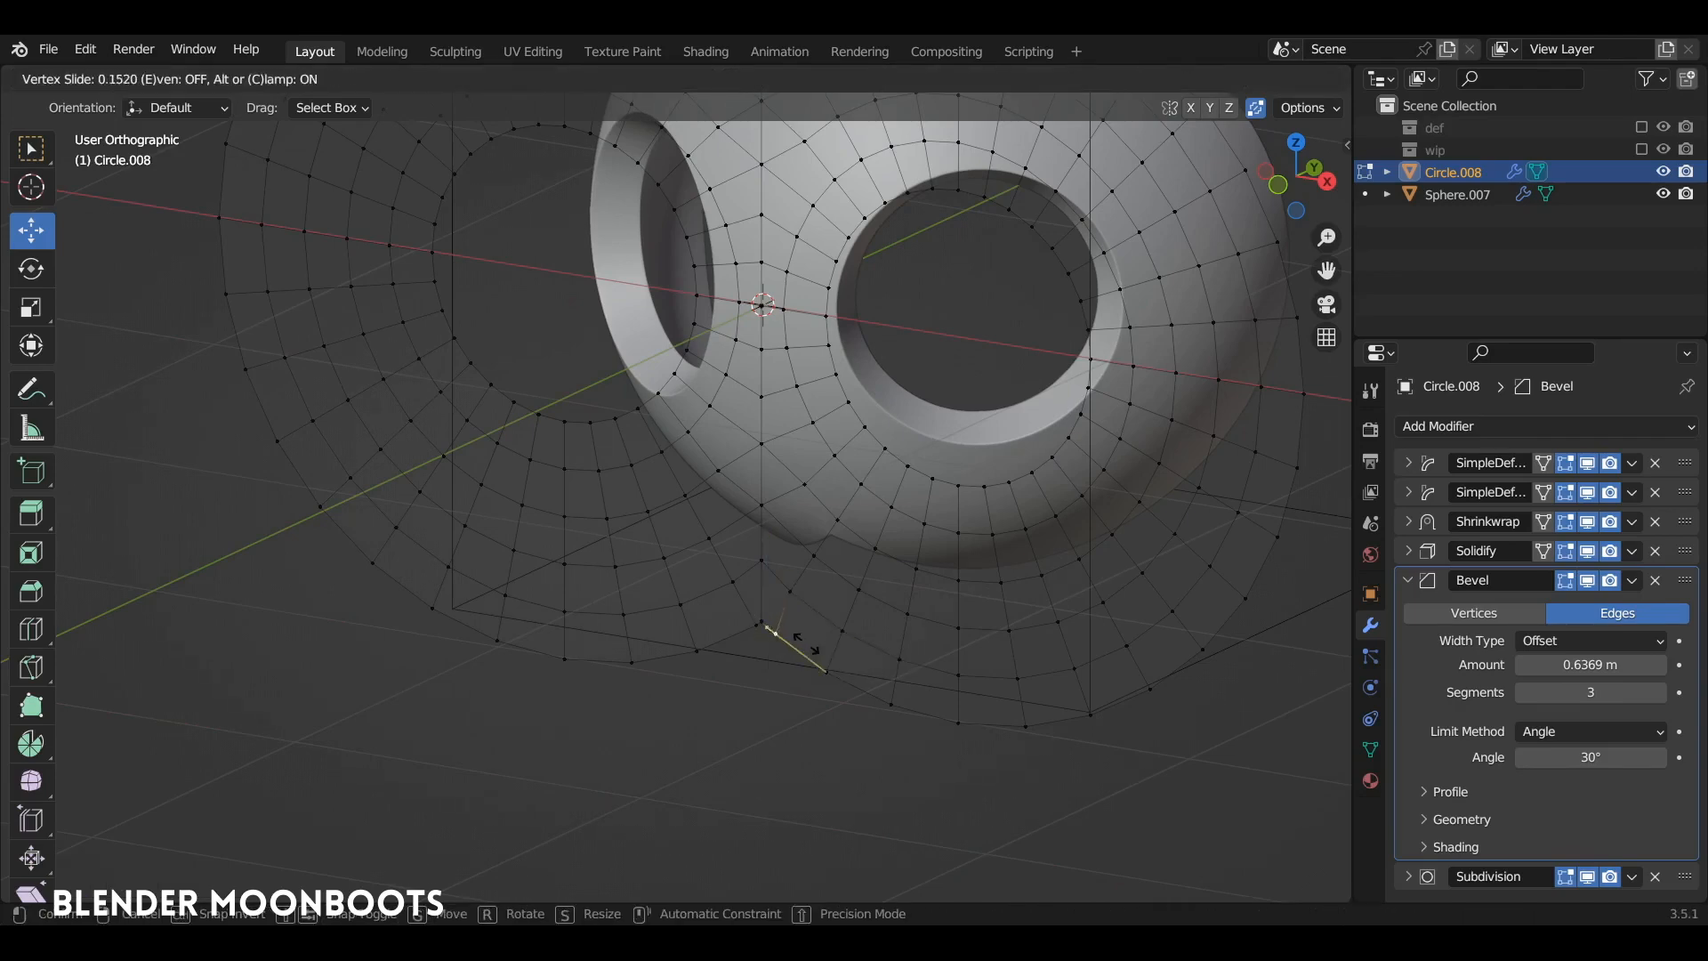
click(811, 648)
key(g)
key(g)
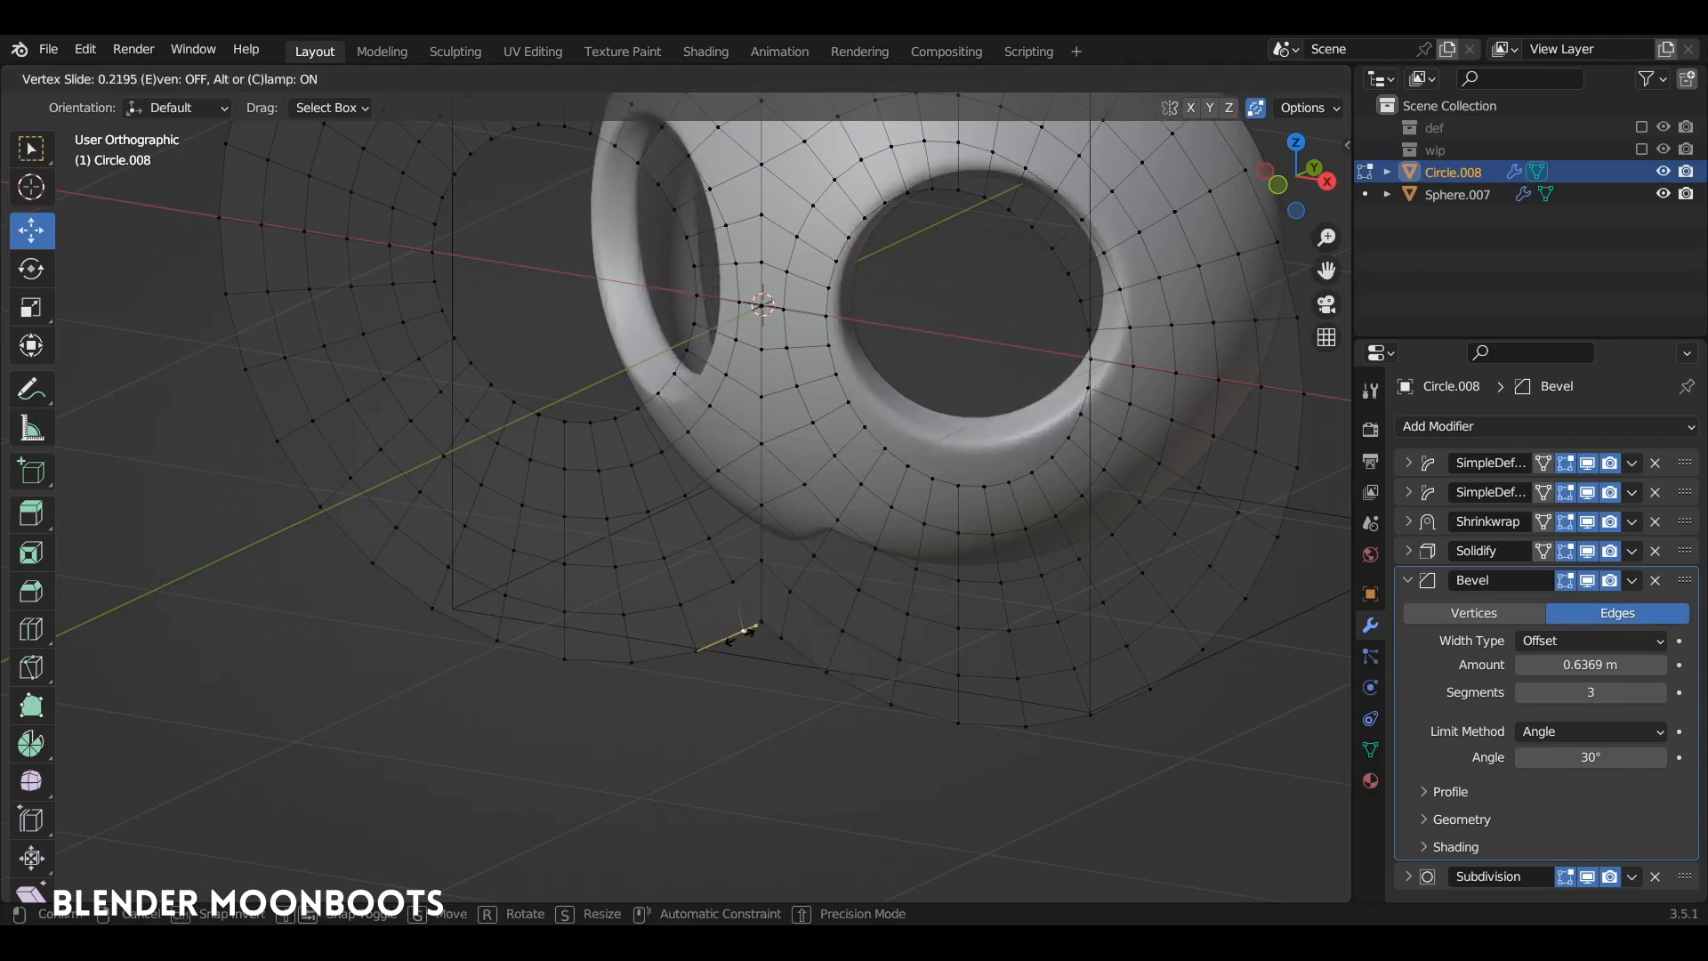
click(736, 632)
alt+drag(743, 629, 890, 580)
Return to Object Mode and reduce the Bevel modifier's amount to tighten the mask's edges
scroll(890, 580, up, 5)
key(Tab)
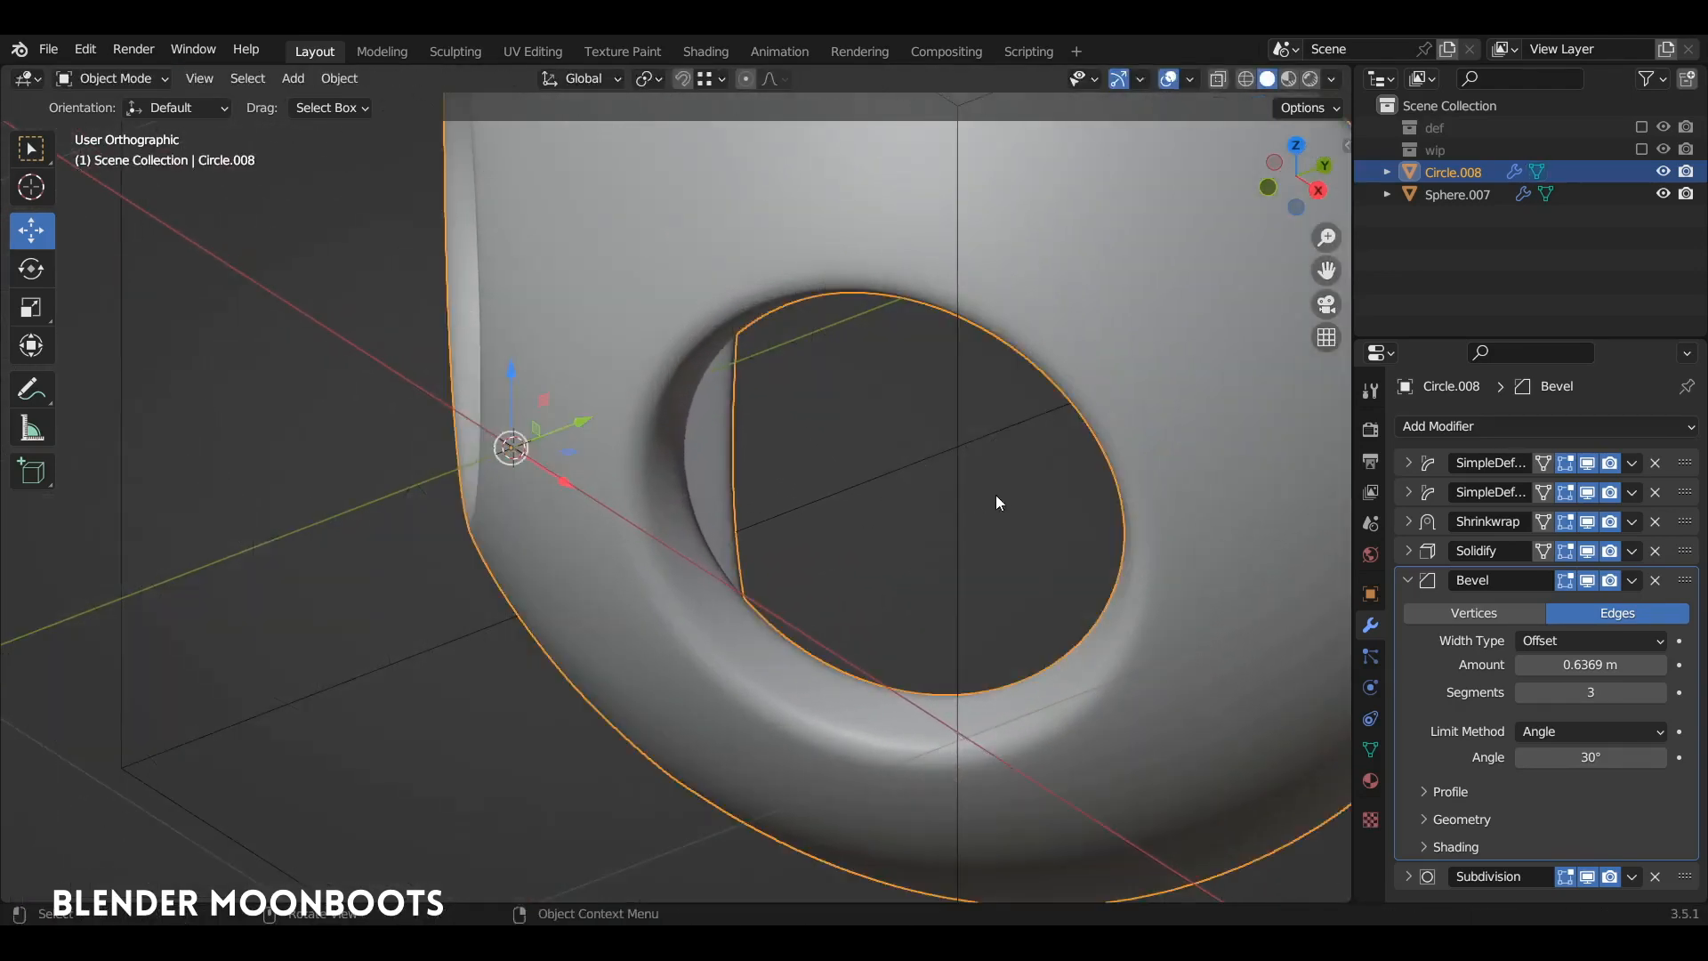
scroll(996, 495, up, 2)
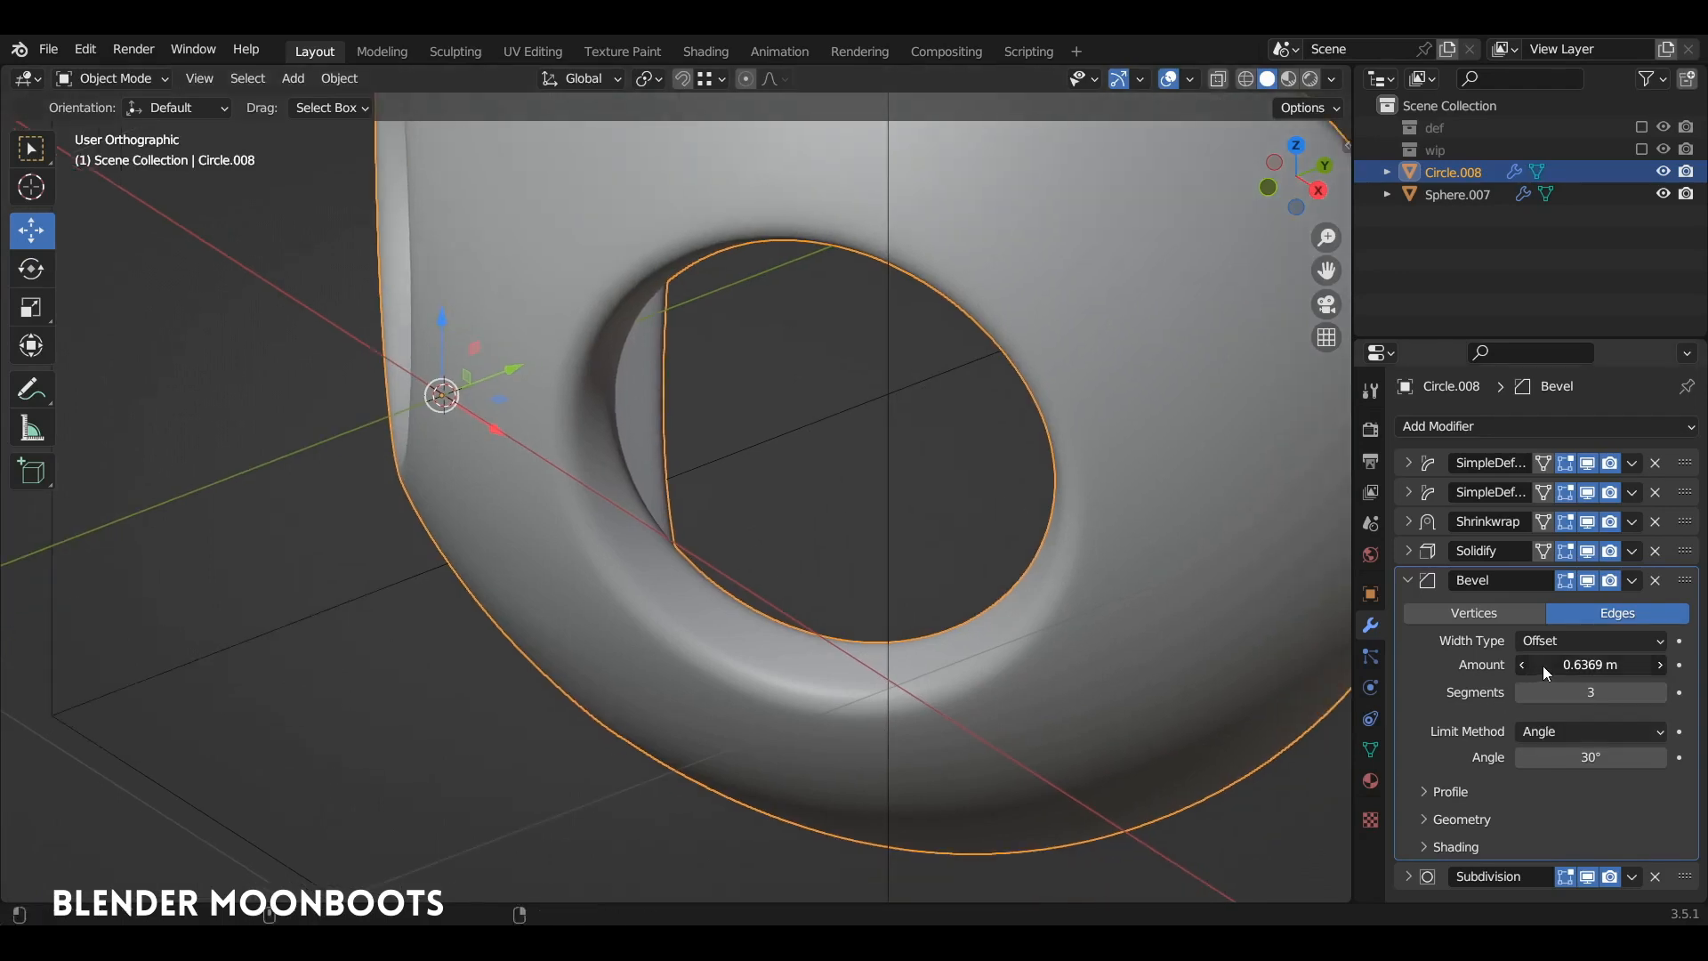
drag(1433, 675, 1283, 692)
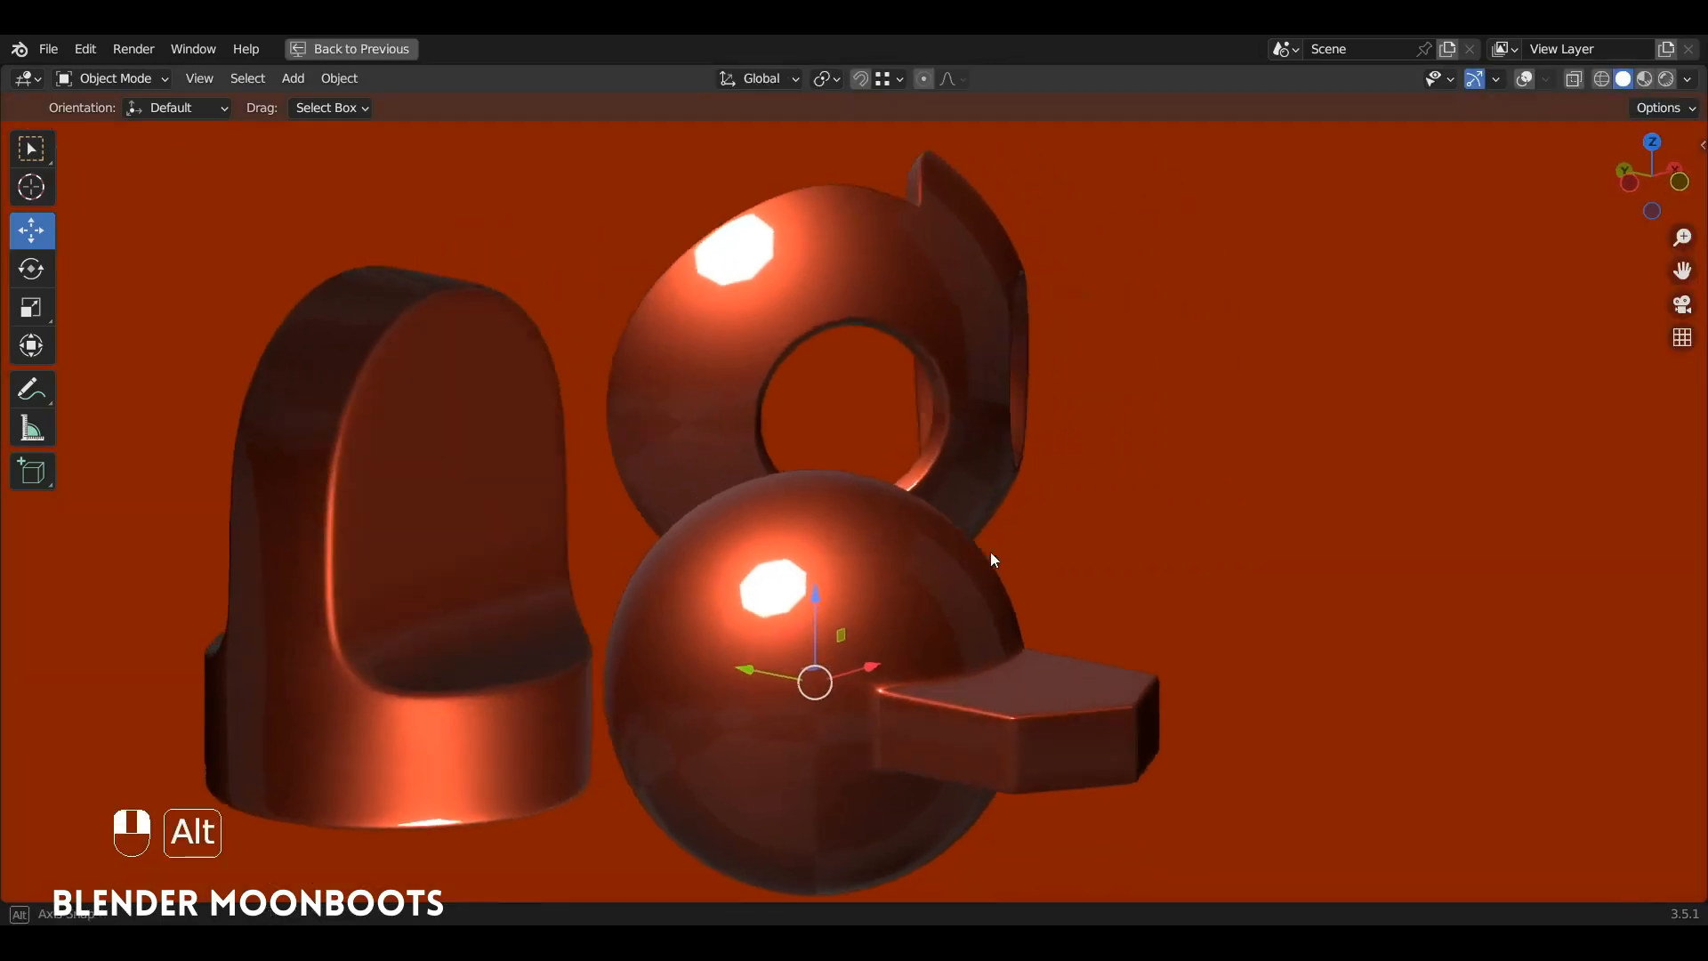